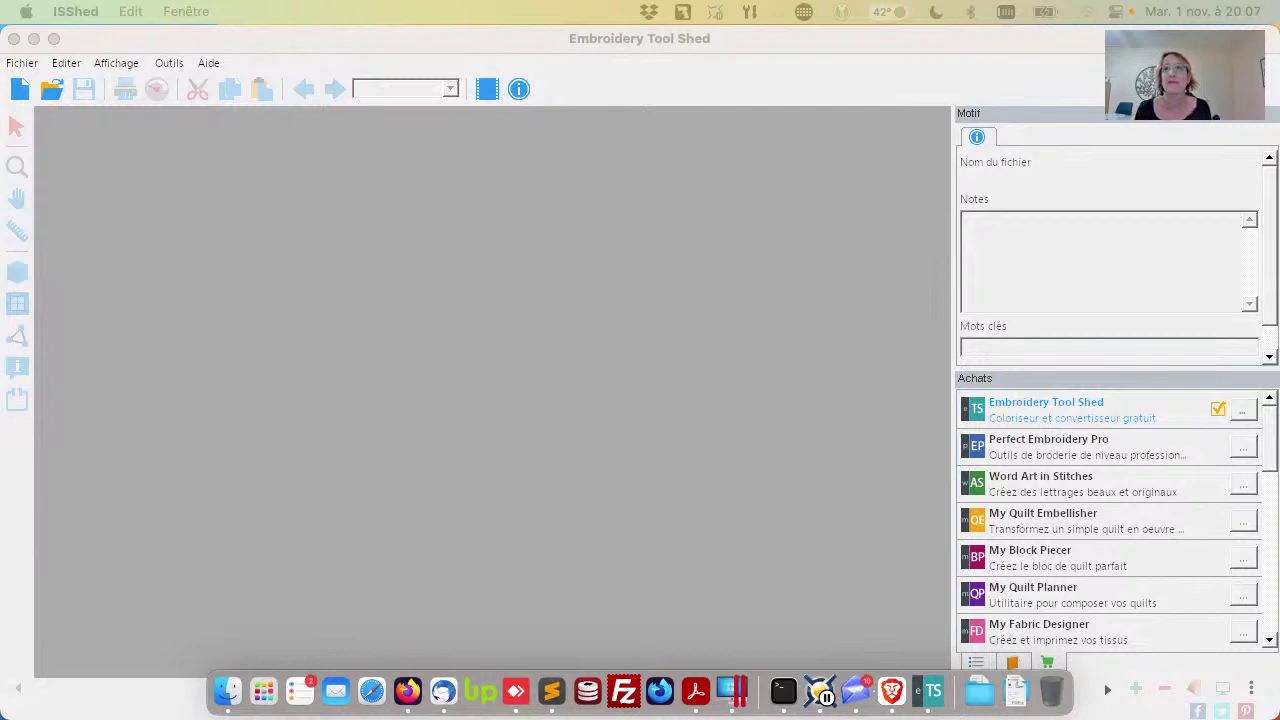
# Create a new blank design
pyautogui.click(216, 319)
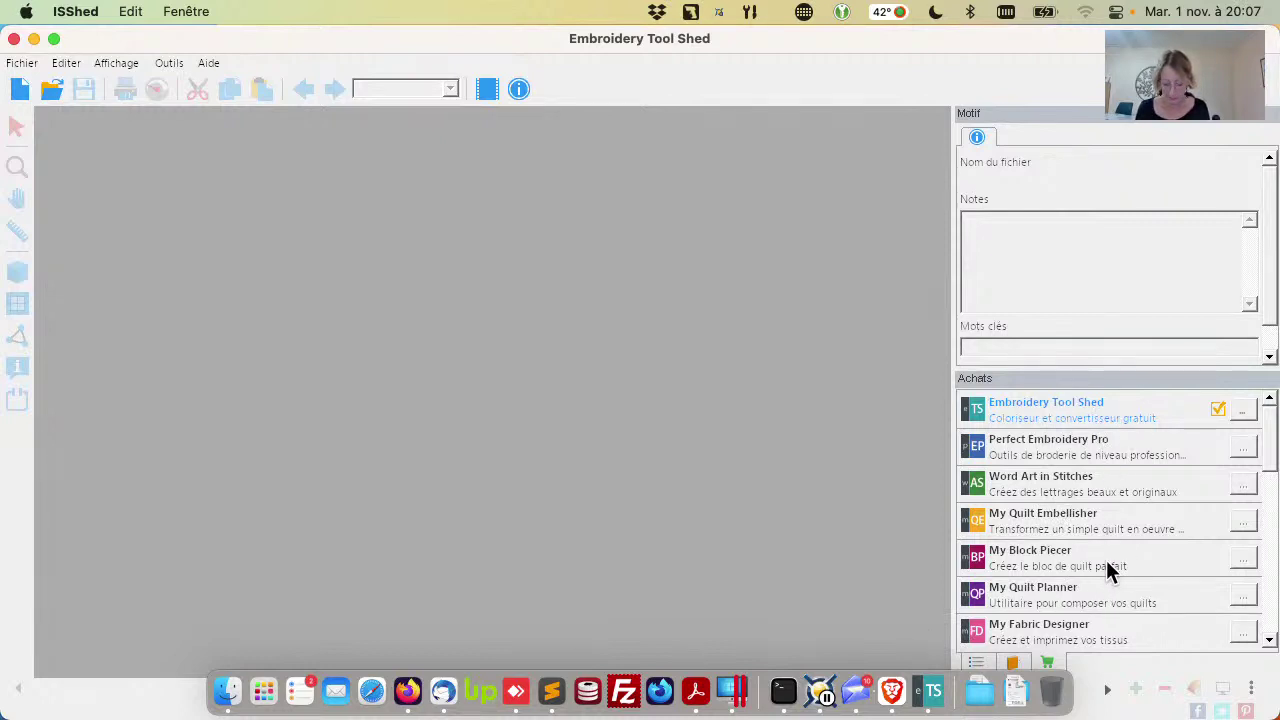
pyautogui.click(20, 90)
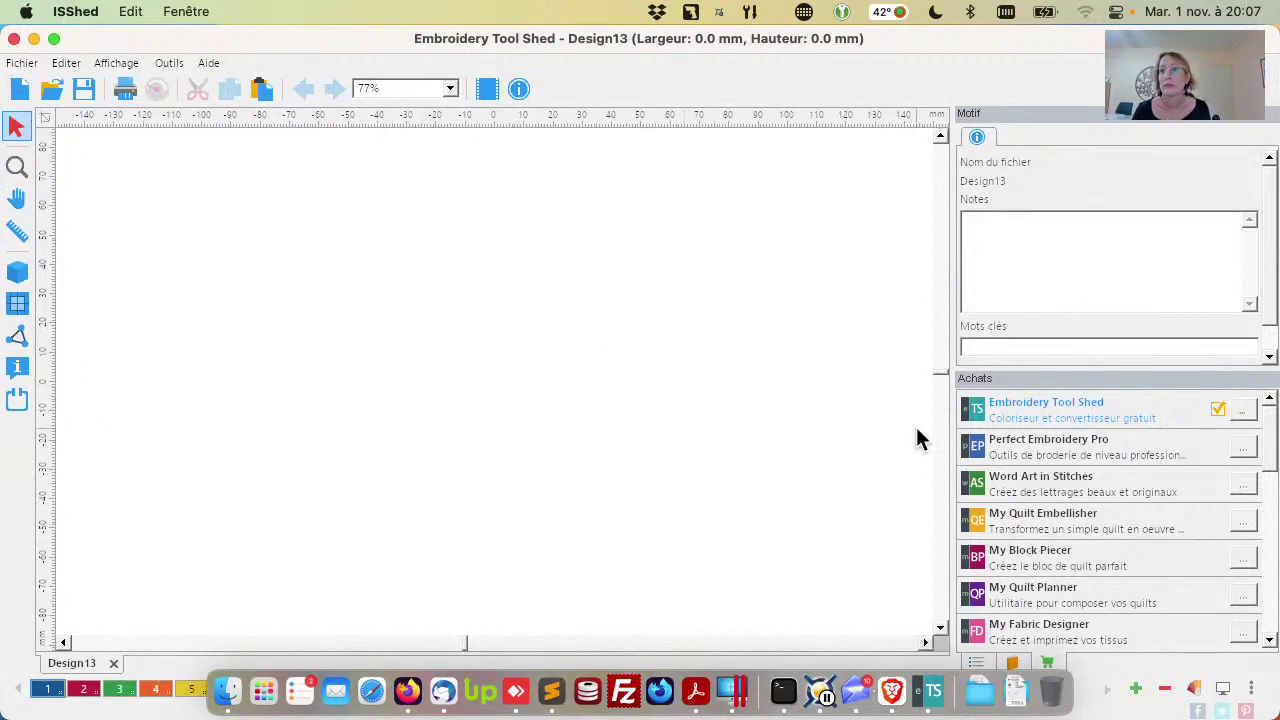
pyautogui.click(61, 88)
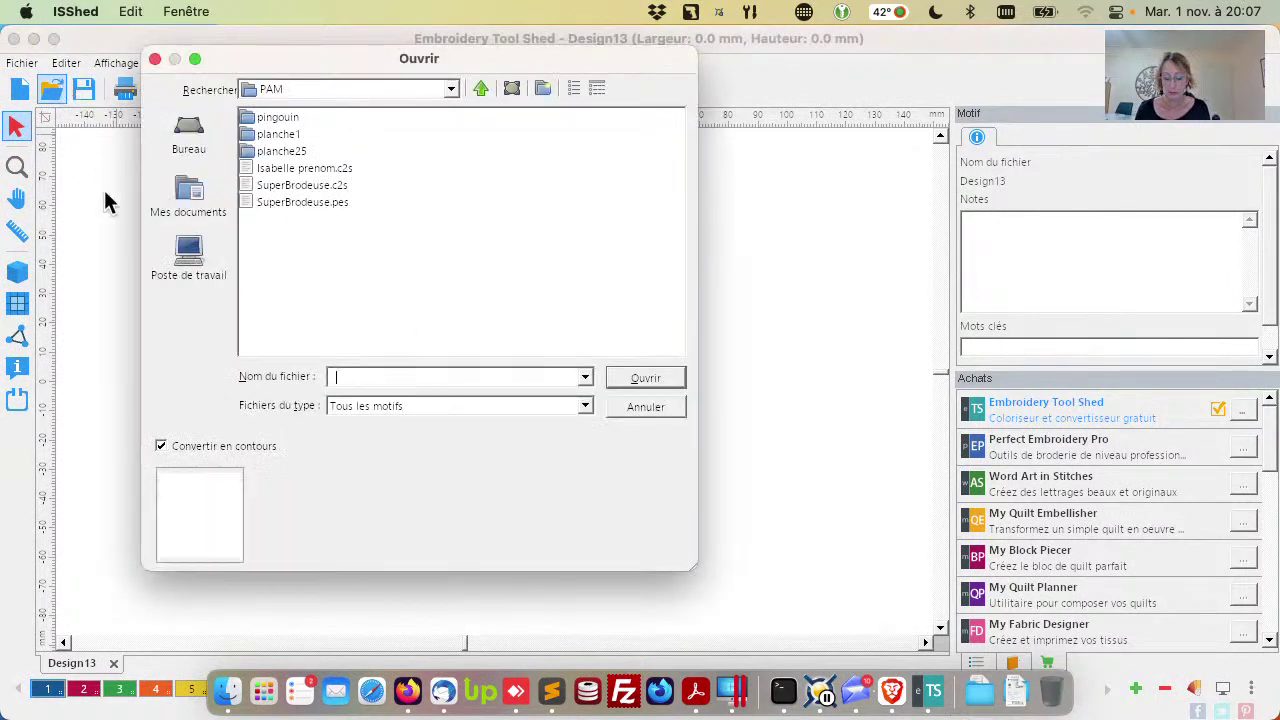
pyautogui.doubleClick(279, 117)
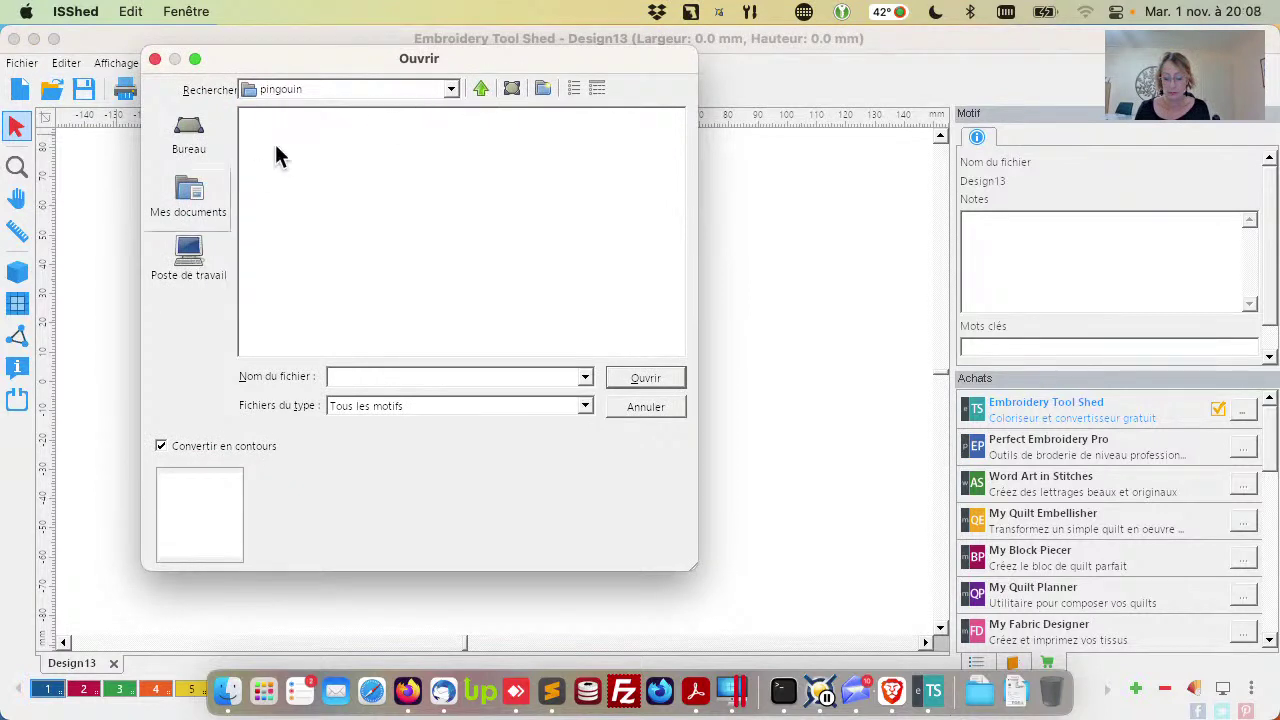
pyautogui.click(481, 89)
pyautogui.click(481, 89)
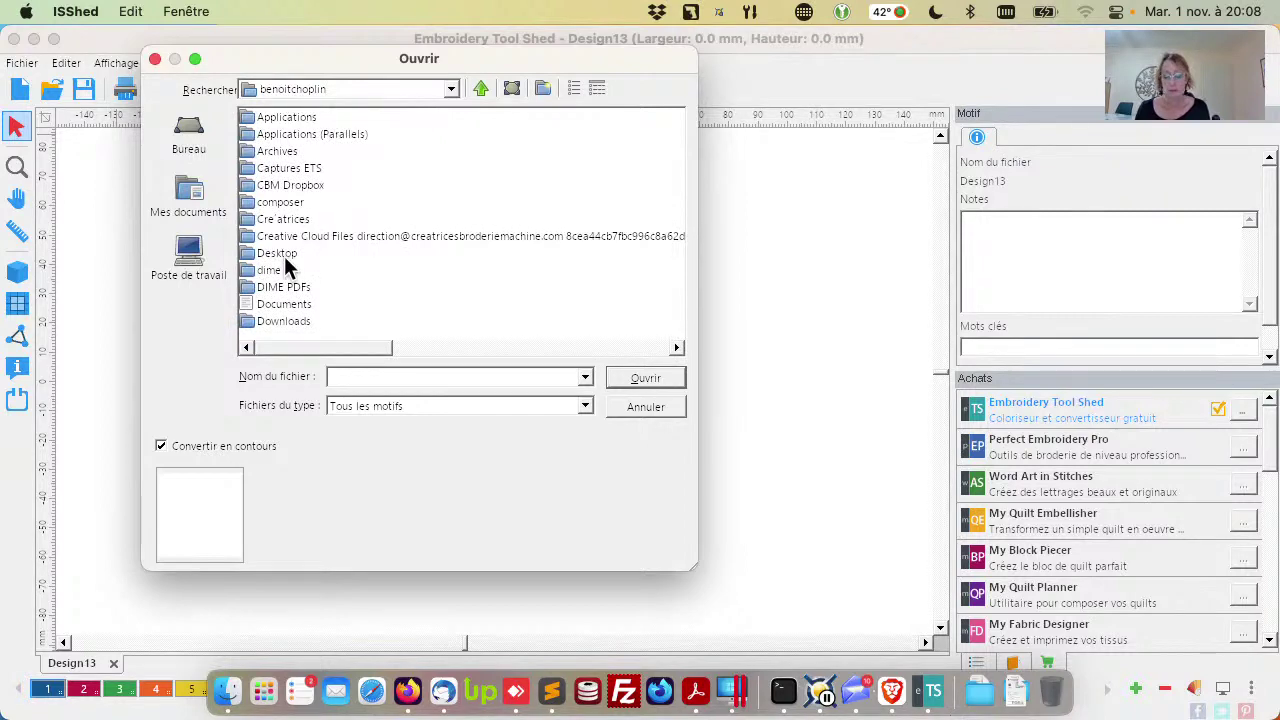
pyautogui.click(672, 410)
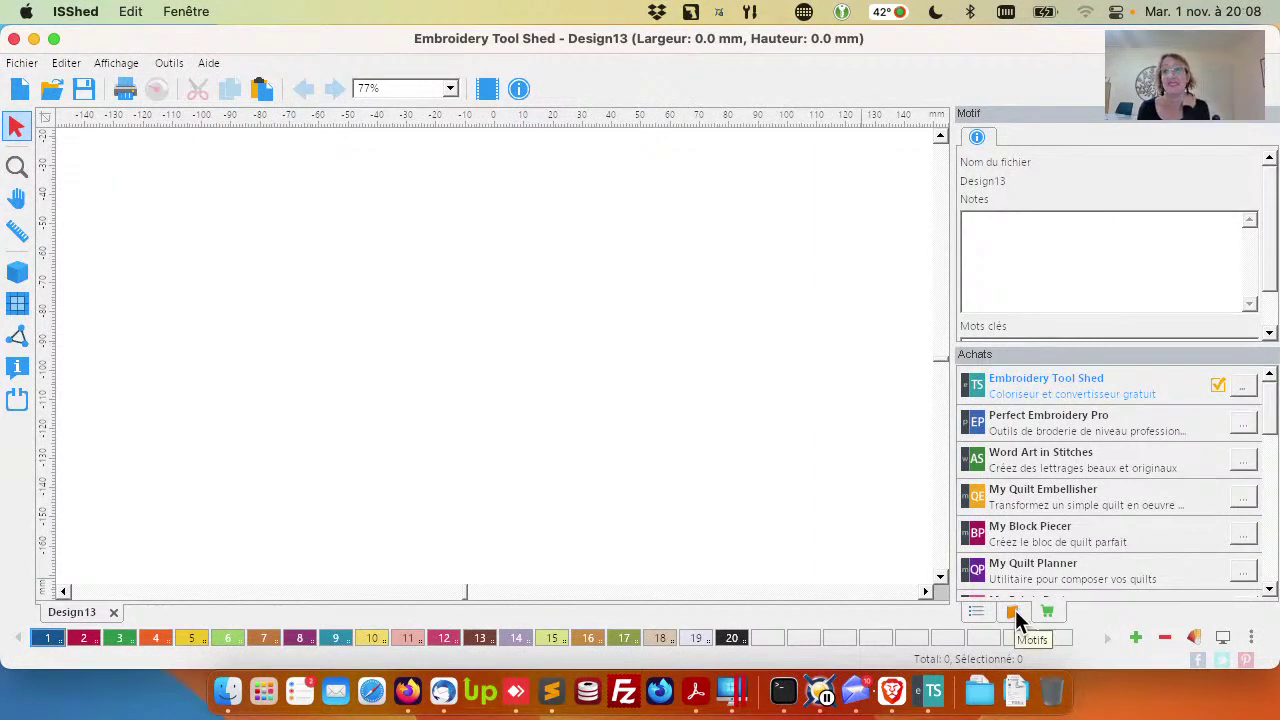
# Open the dolphin design AGD-4391-SSUTS87.vp3 from the Designs folder of the design library and display it in 3D
pyautogui.click(1015, 611)
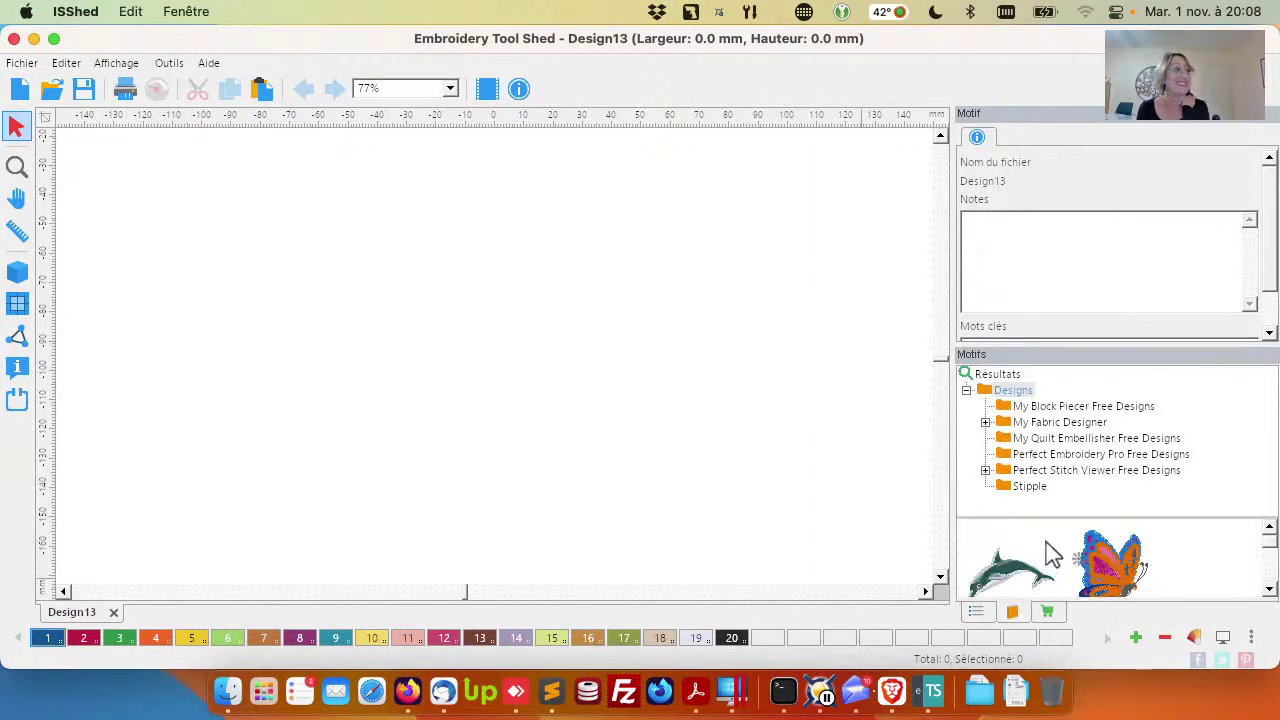
pyautogui.click(1012, 612)
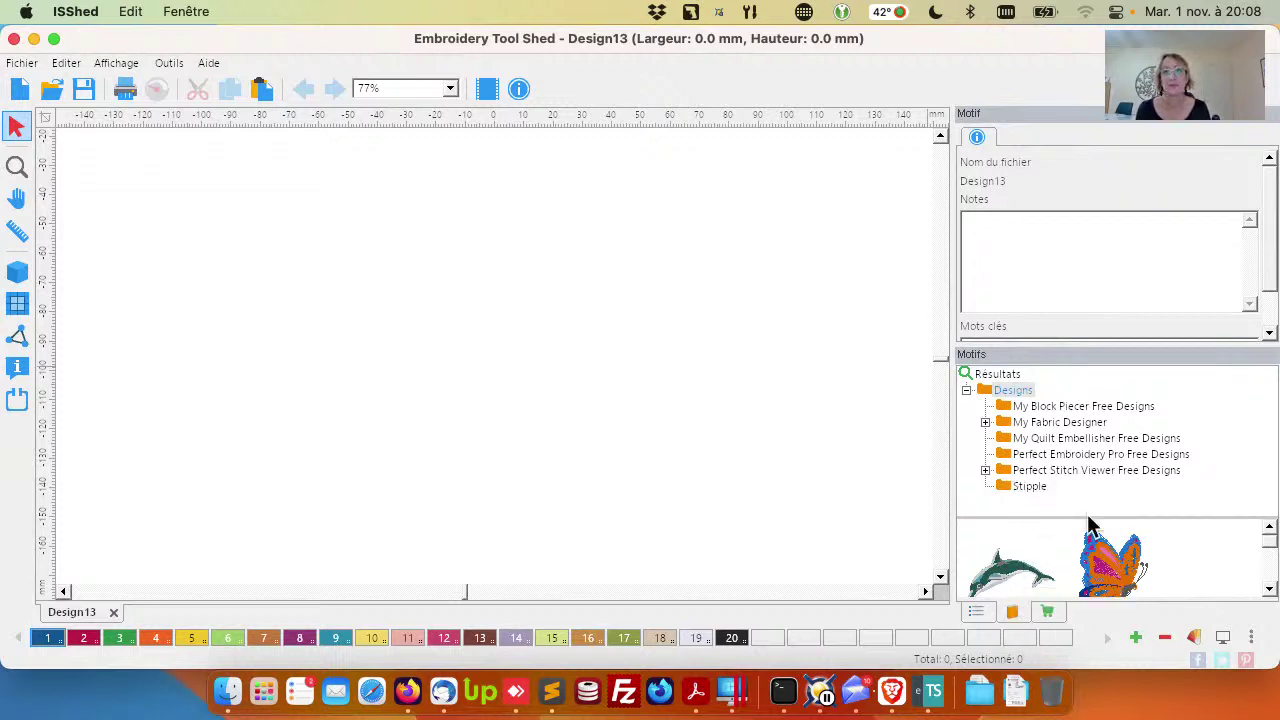
pyautogui.moveTo(1088, 517); pyautogui.dragTo(1087, 506)
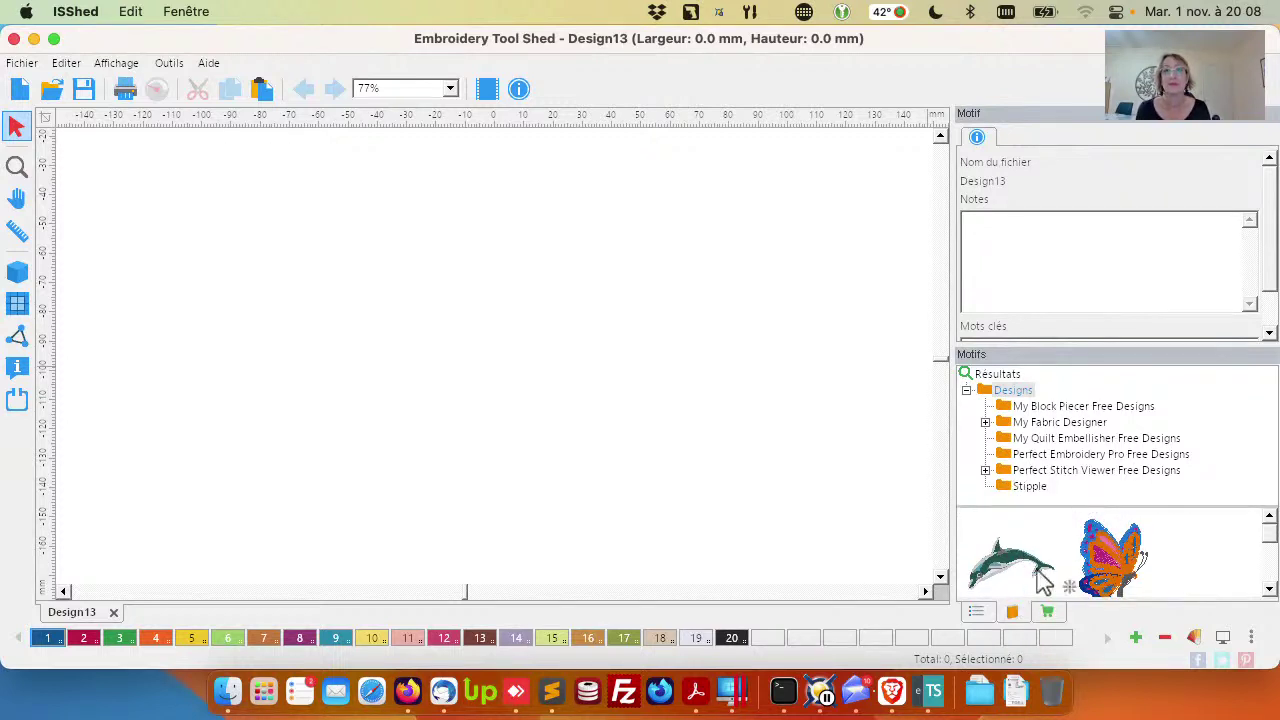
pyautogui.click(1053, 424)
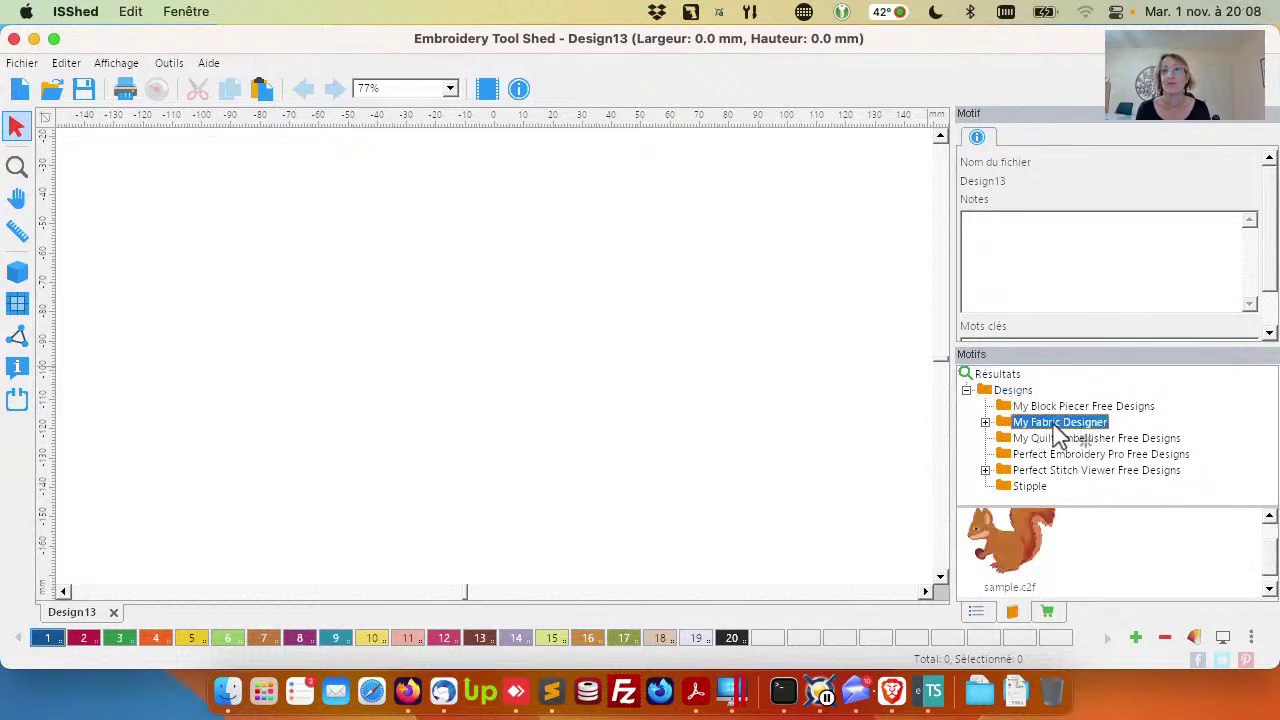
pyautogui.click(1015, 390)
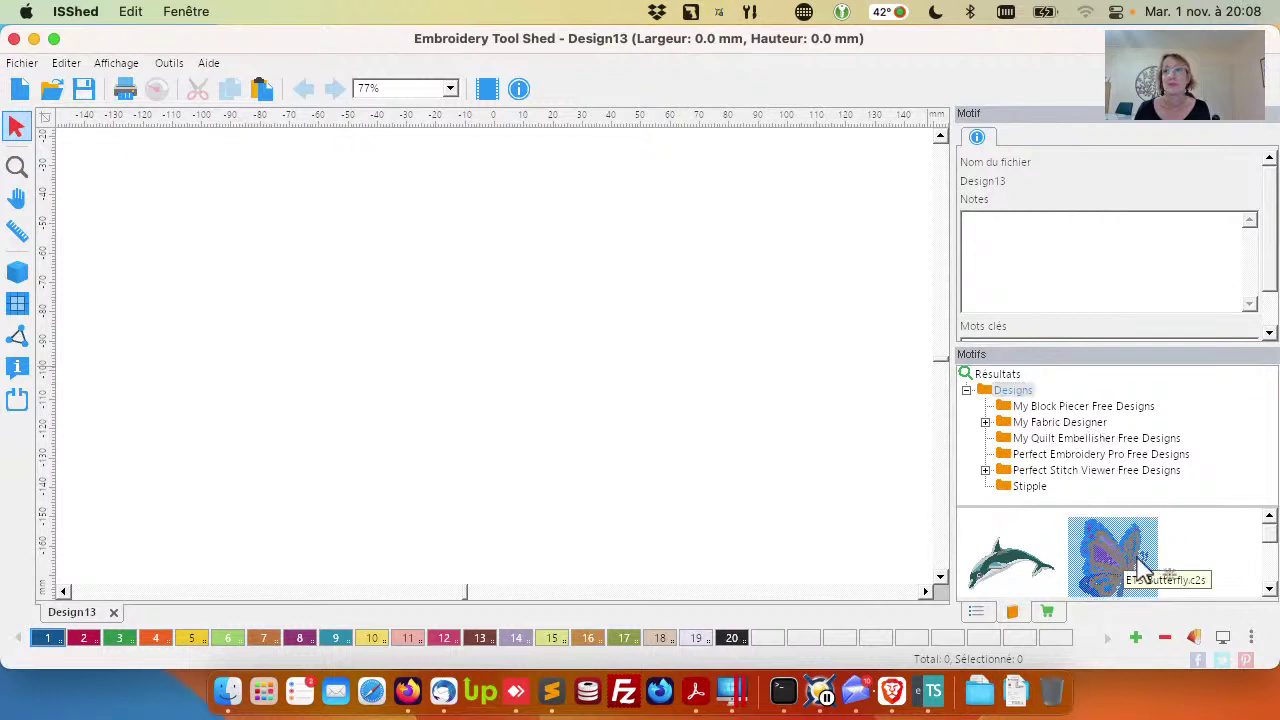
pyautogui.click(1268, 589)
pyautogui.doubleClick(1008, 563)
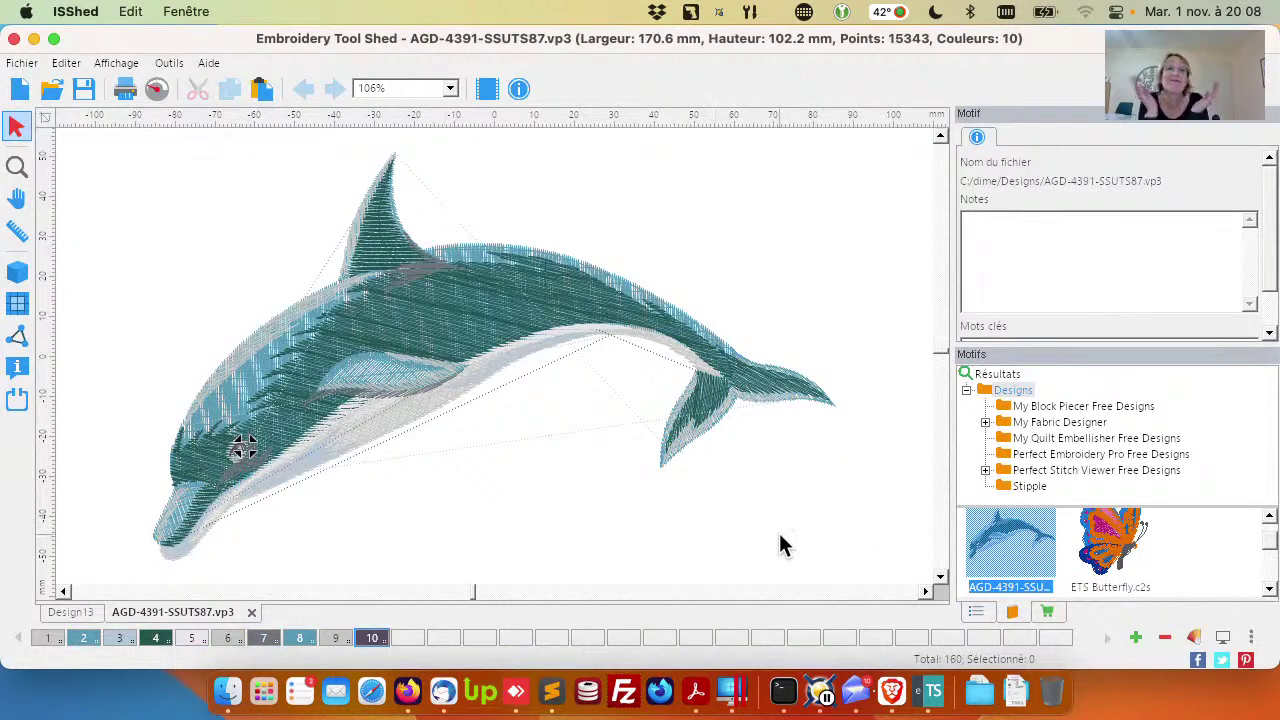
pyautogui.click(15, 273)
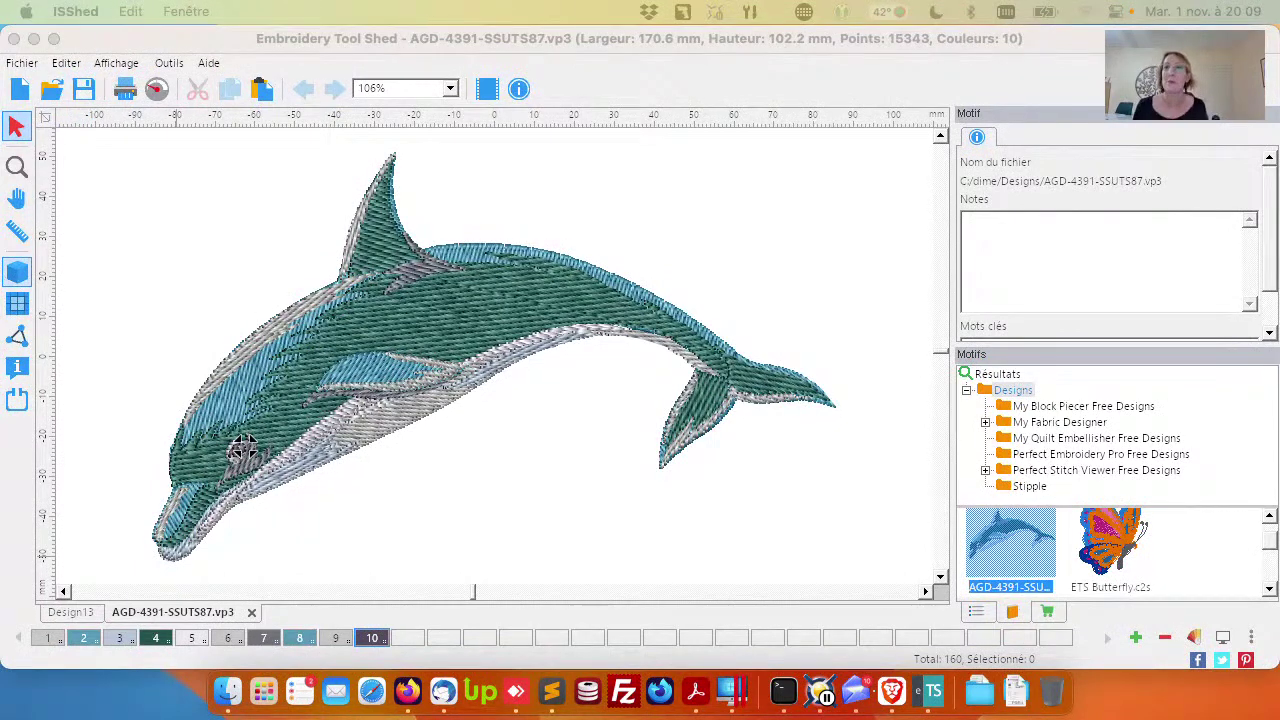
# Set the Dock to hide automatically and enlarge the design window to fill the screen
pyautogui.click(149, 709)
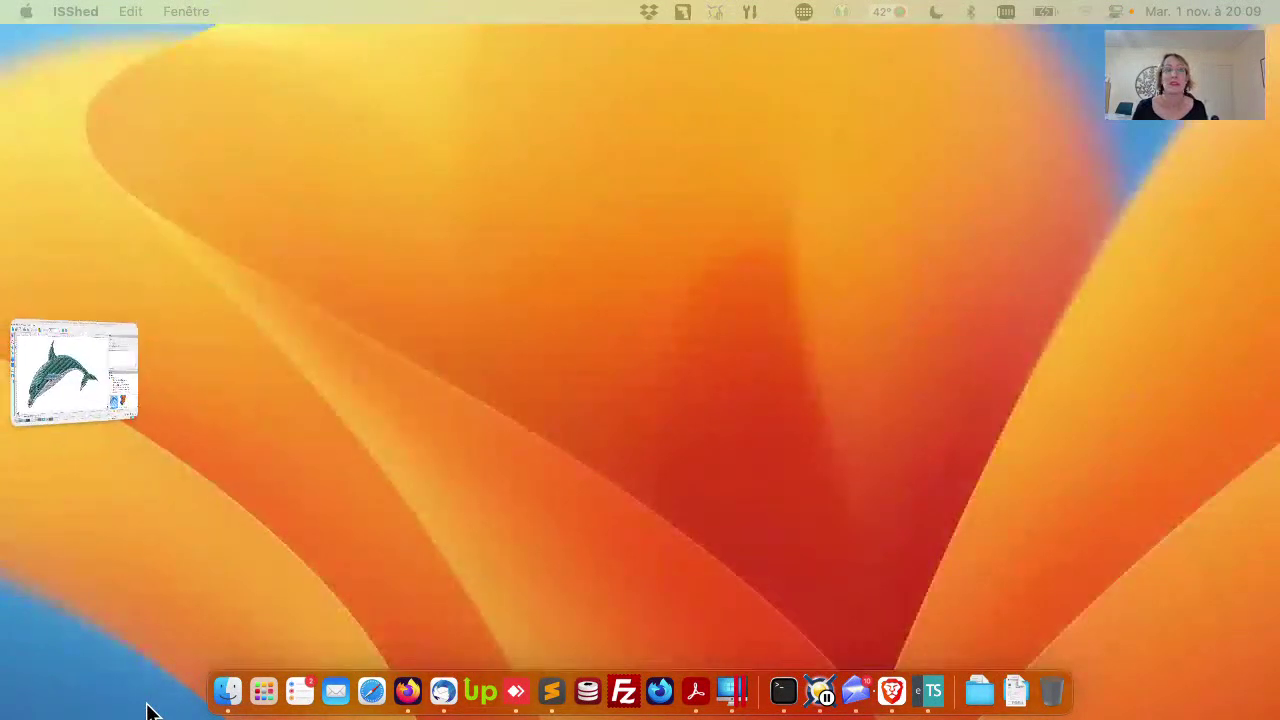
pyautogui.rightClick(277, 700)
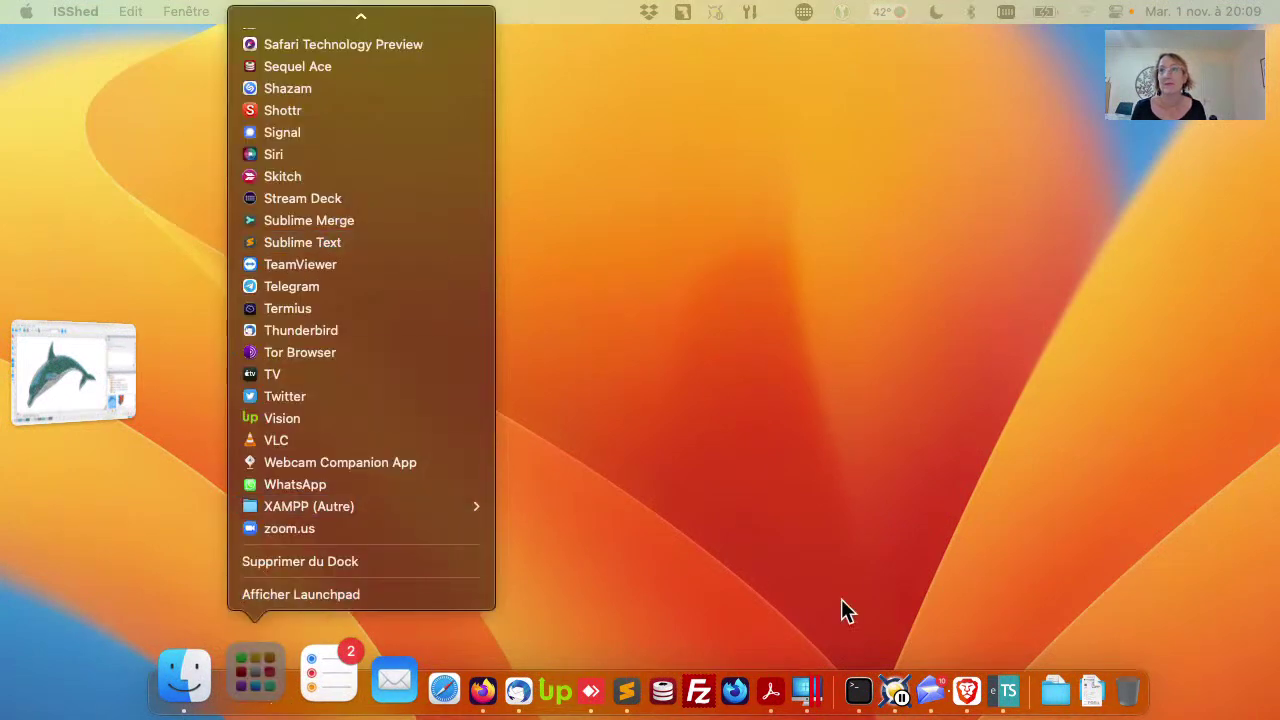
pyautogui.click(1066, 700)
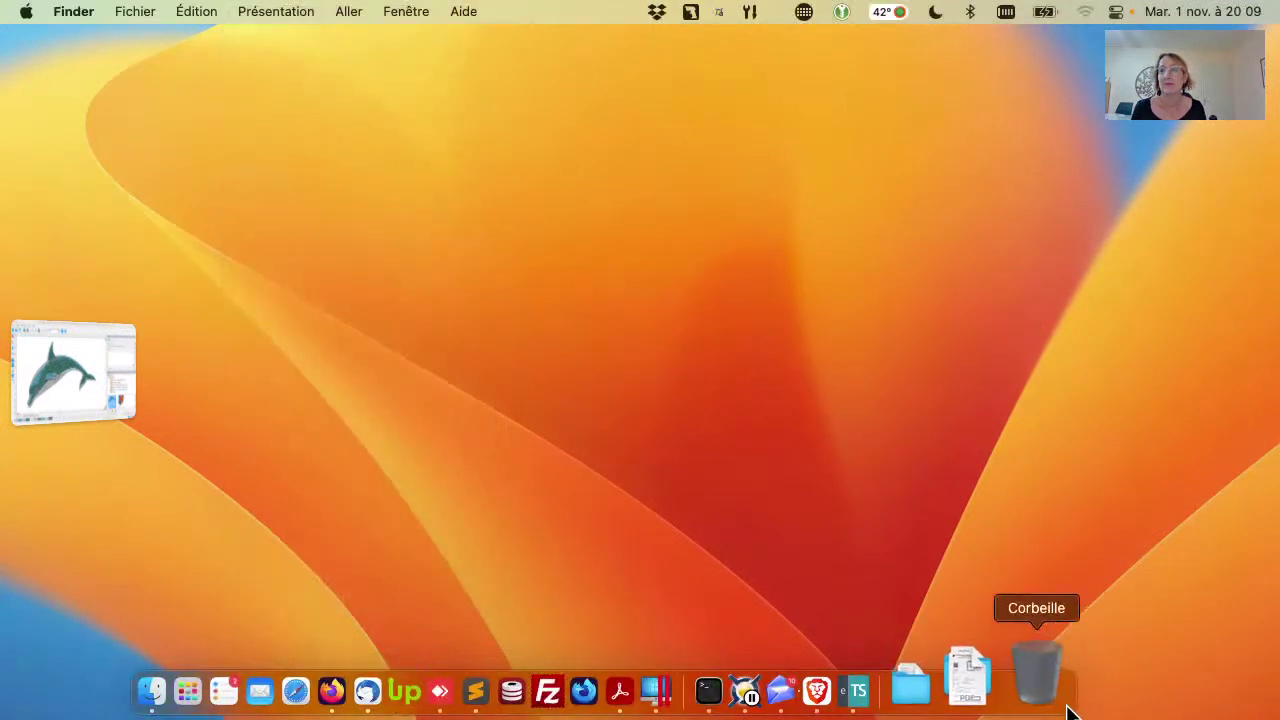
pyautogui.rightClick(1066, 703)
pyautogui.click(900, 580)
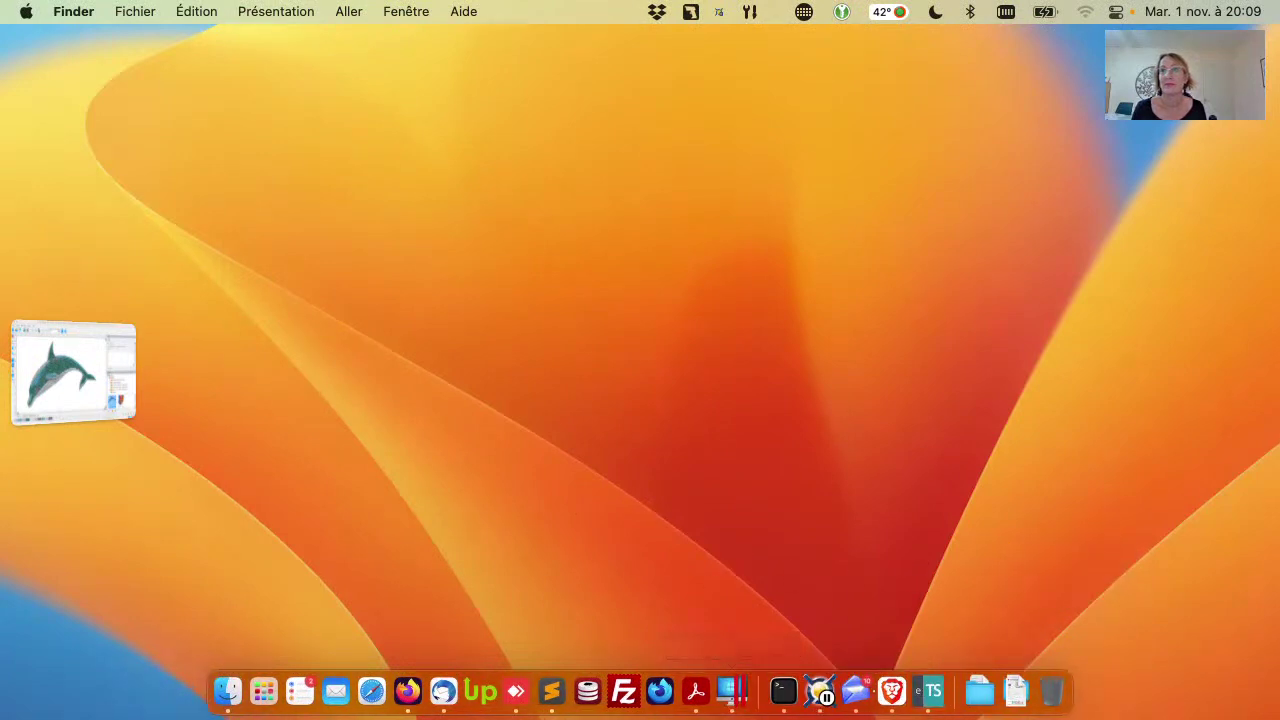
pyautogui.click(72, 388)
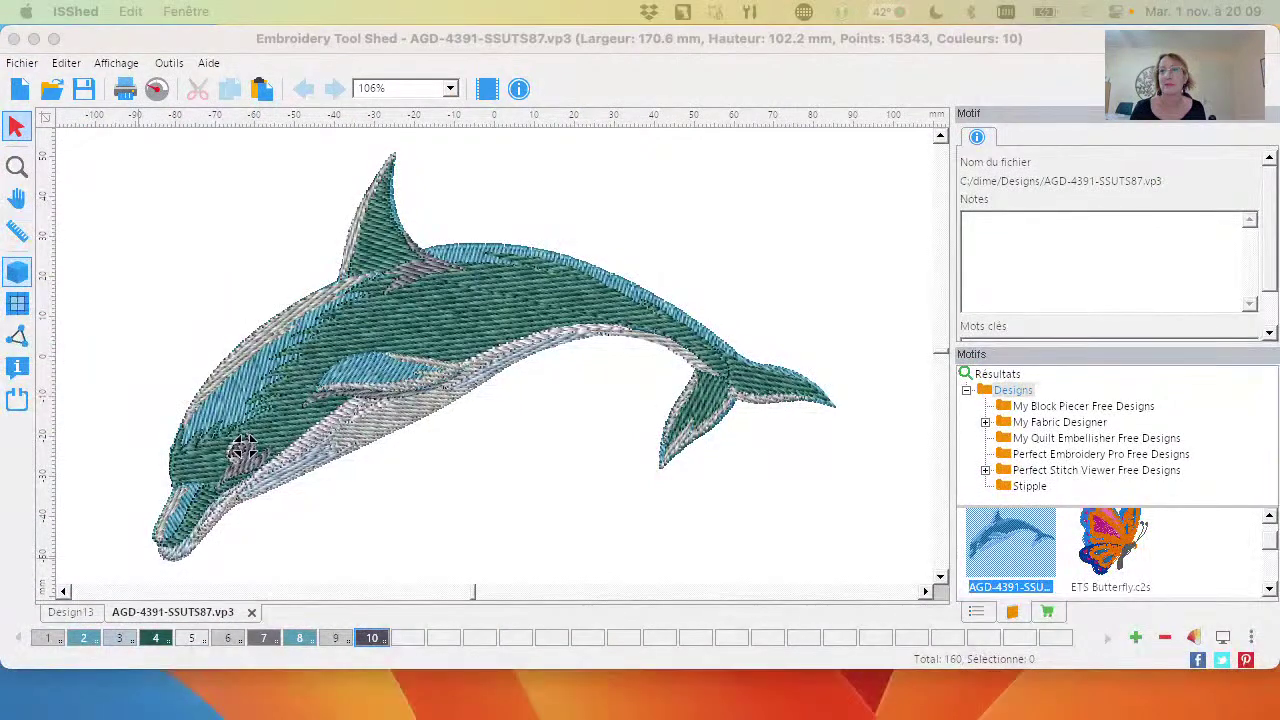
pyautogui.doubleClick(764, 48)
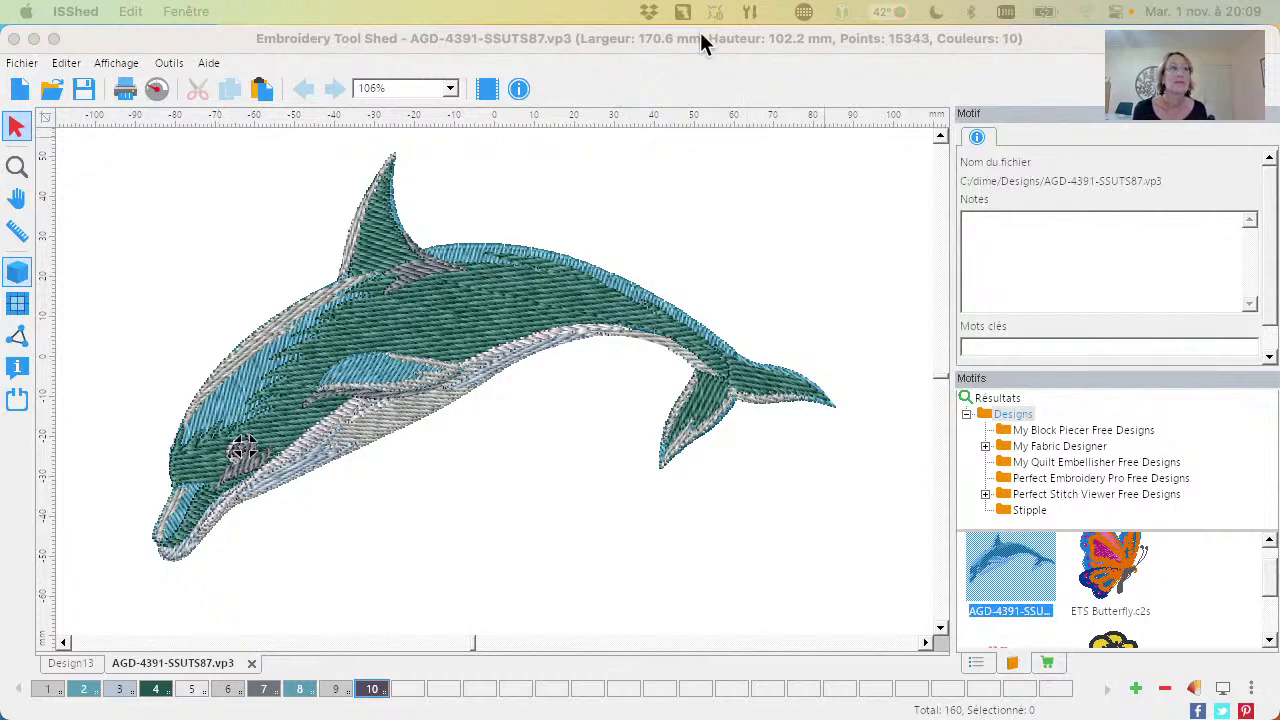
pyautogui.click(654, 75)
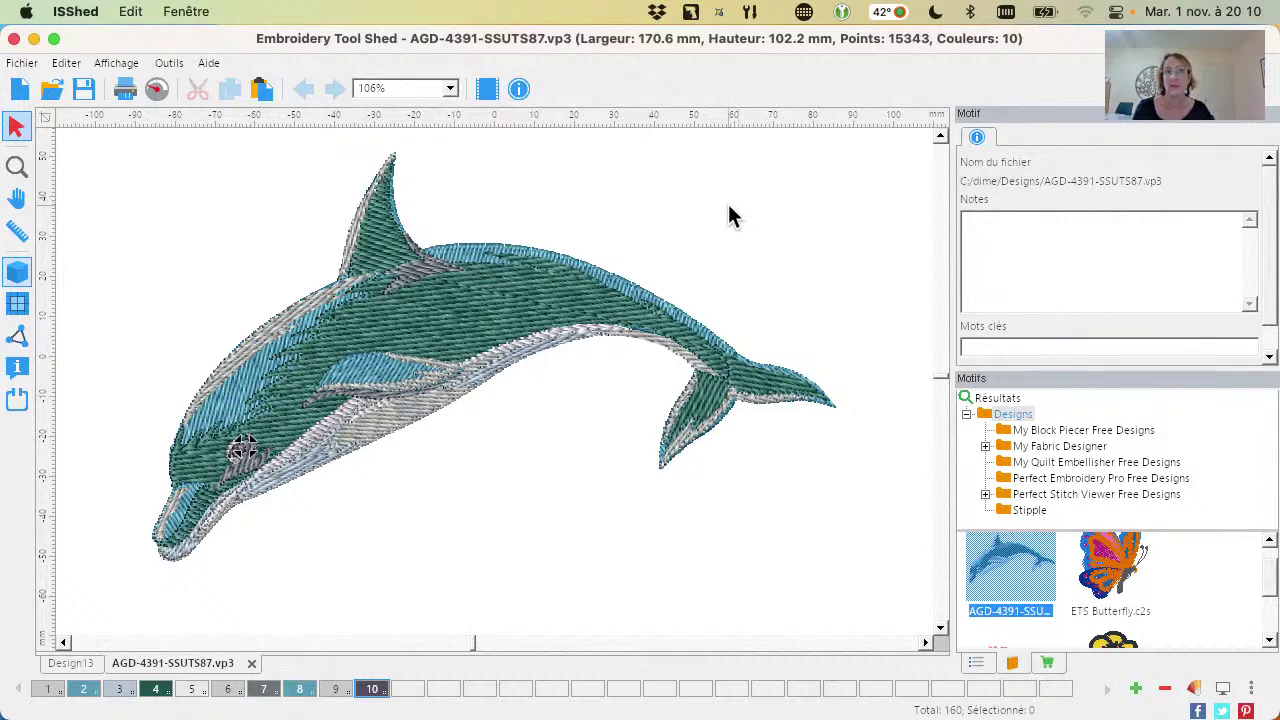
# Shrink the whole dolphin proportionally from its upper-right corner to about 121 mm wide and 72.5 mm high
pyautogui.scroll(1, 728, 216)
pyautogui.click(510, 269)
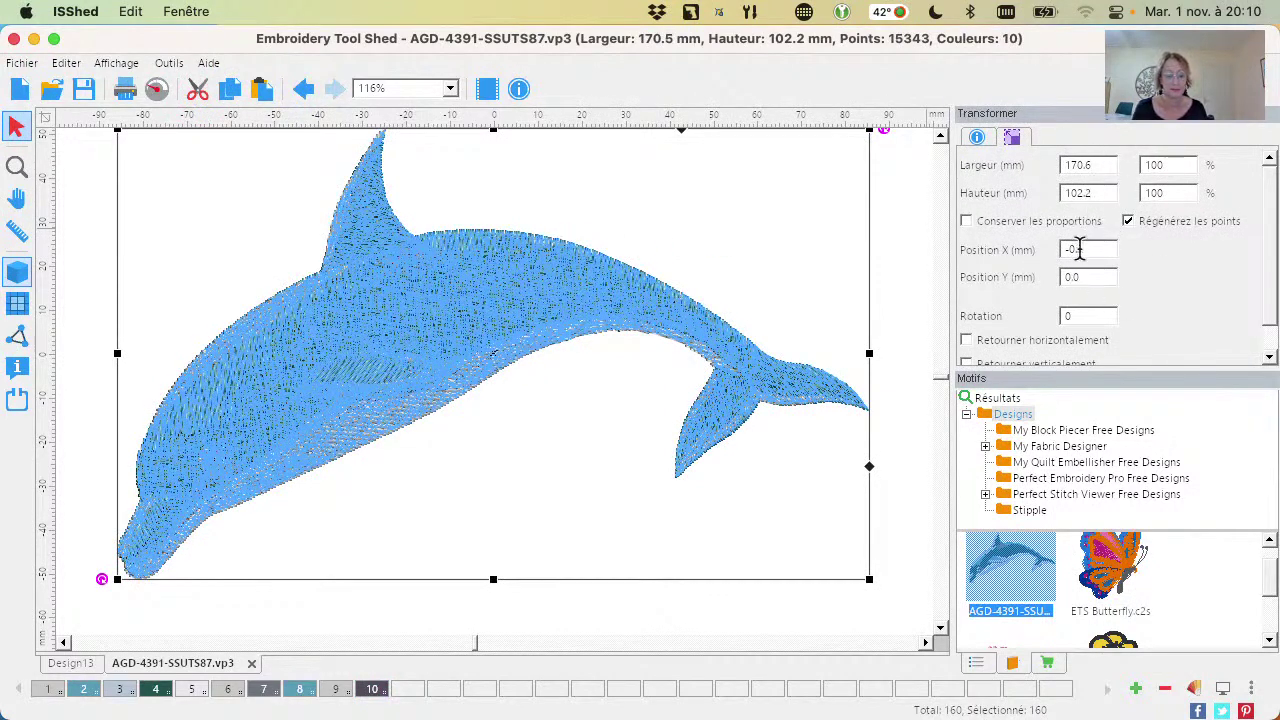
pyautogui.click(941, 137)
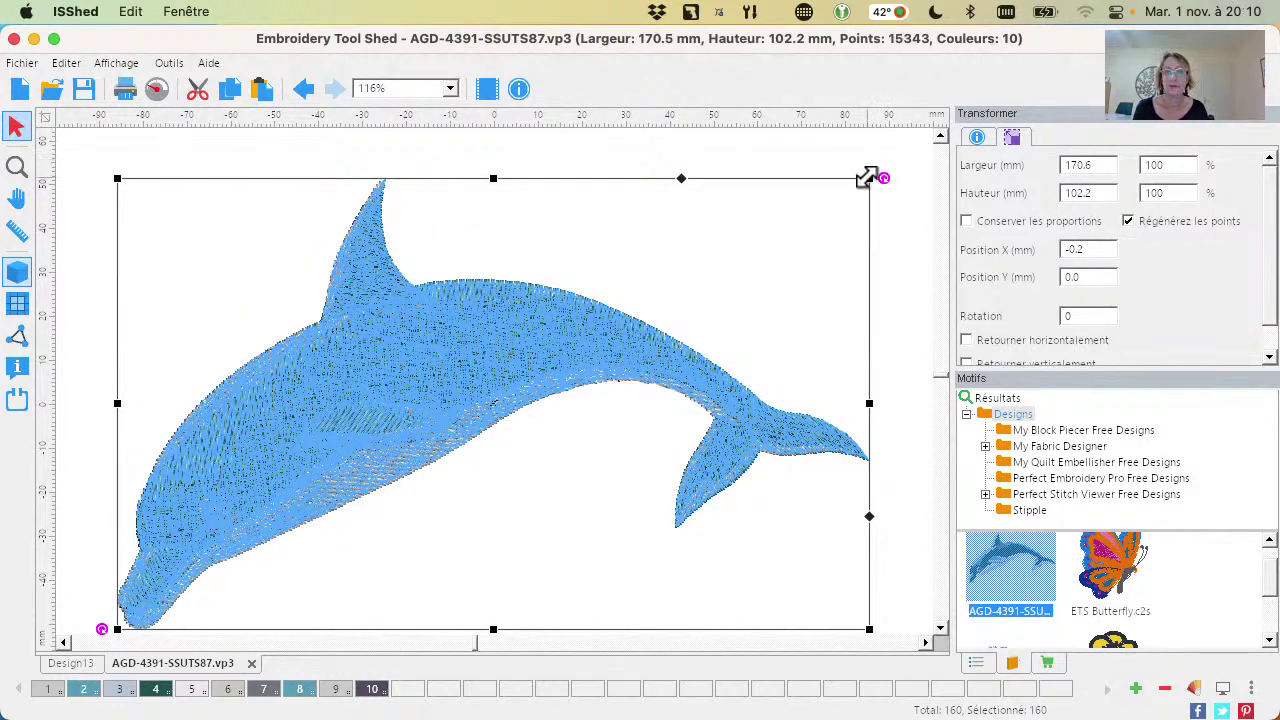
pyautogui.moveTo(866, 177); pyautogui.dragTo(637, 289)
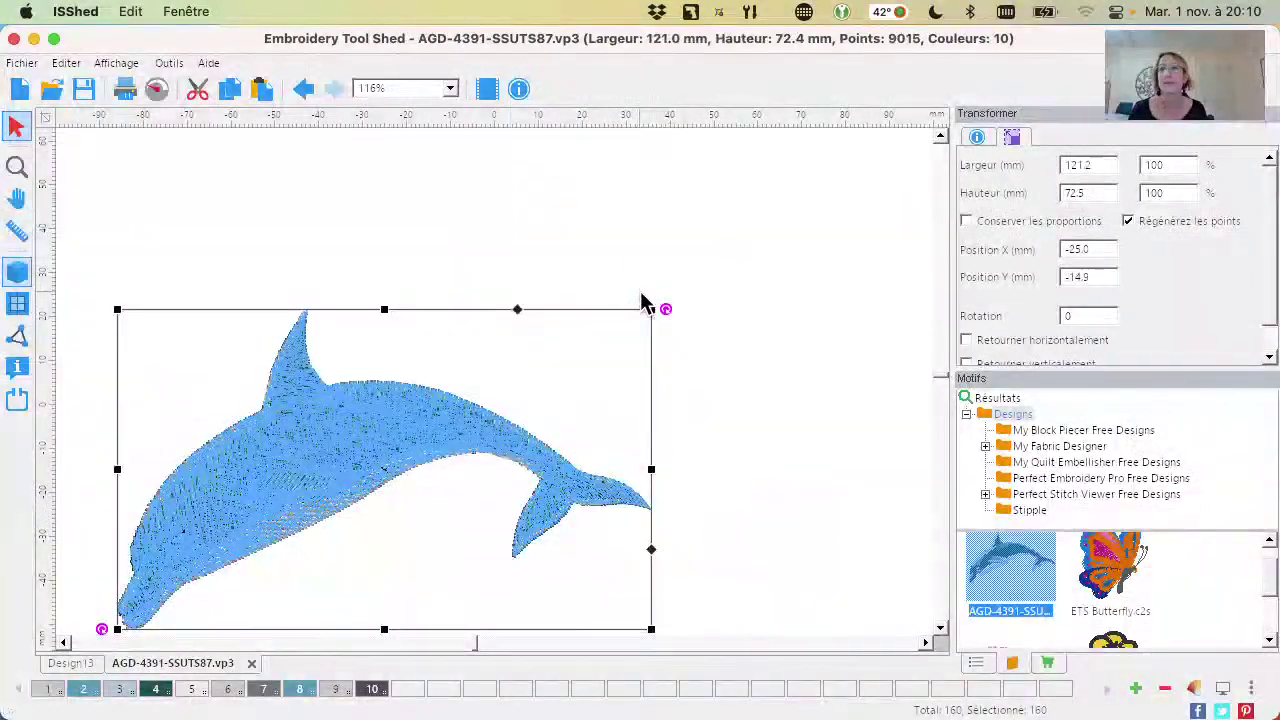
pyautogui.click(497, 232)
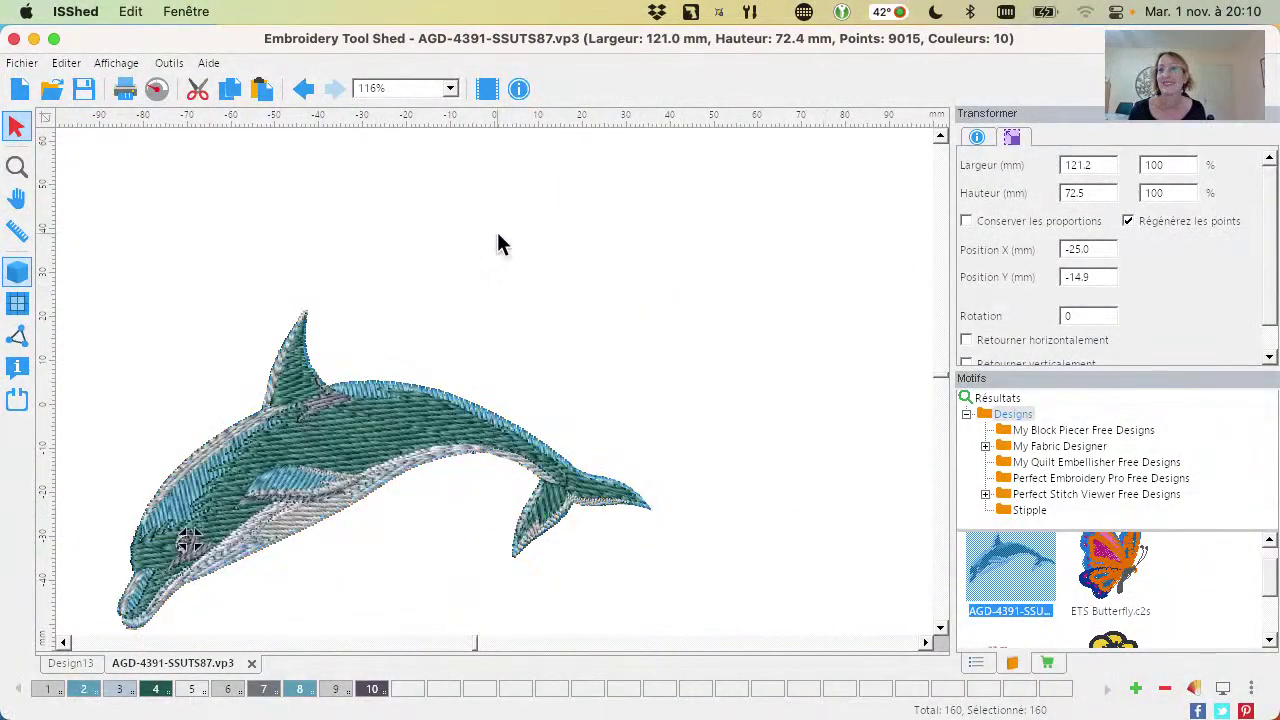
# Move the dolphin up and to the right, to about X -4.5 mm and Y 9.7 mm
pyautogui.click(334, 449)
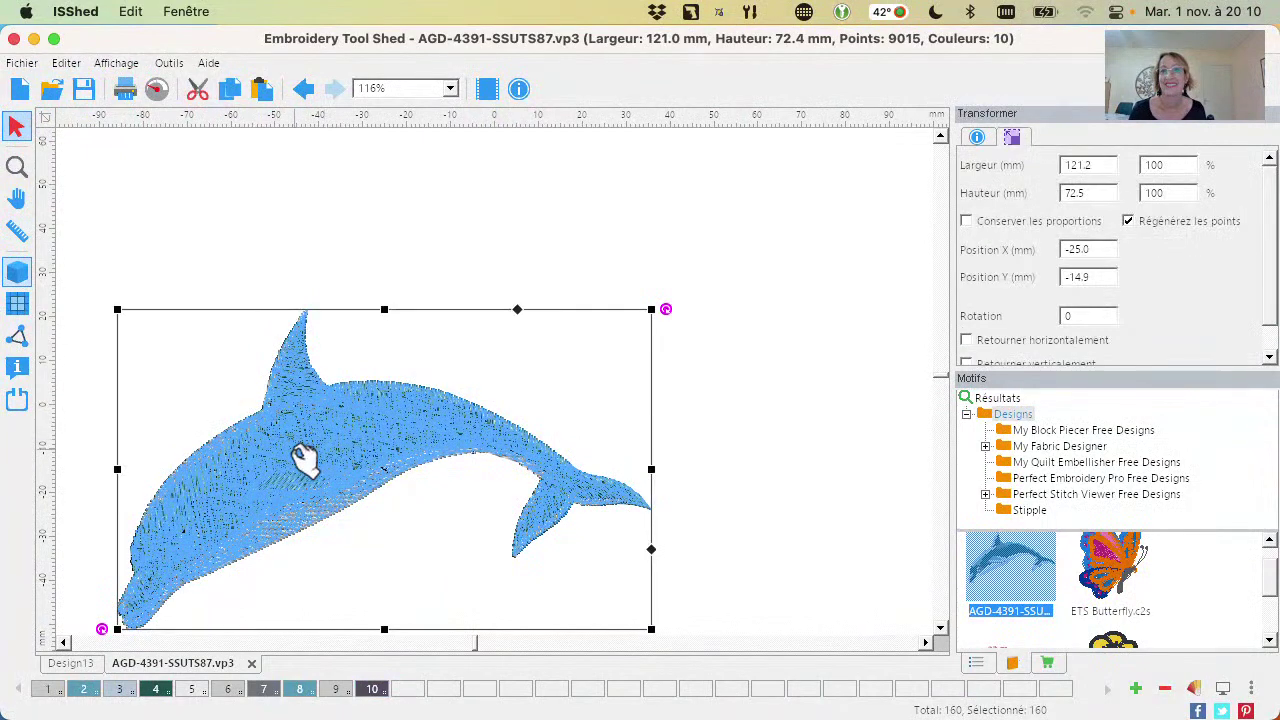
pyautogui.moveTo(304, 459); pyautogui.dragTo(394, 351)
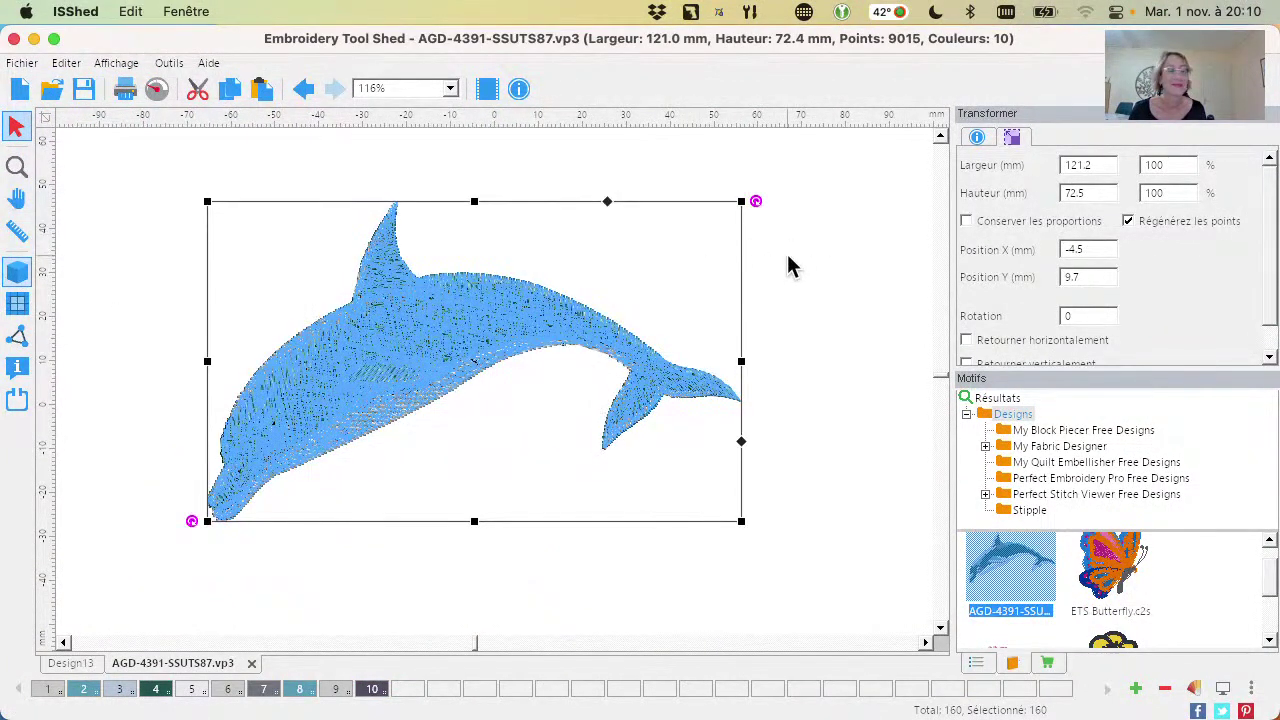
pyautogui.click(794, 262)
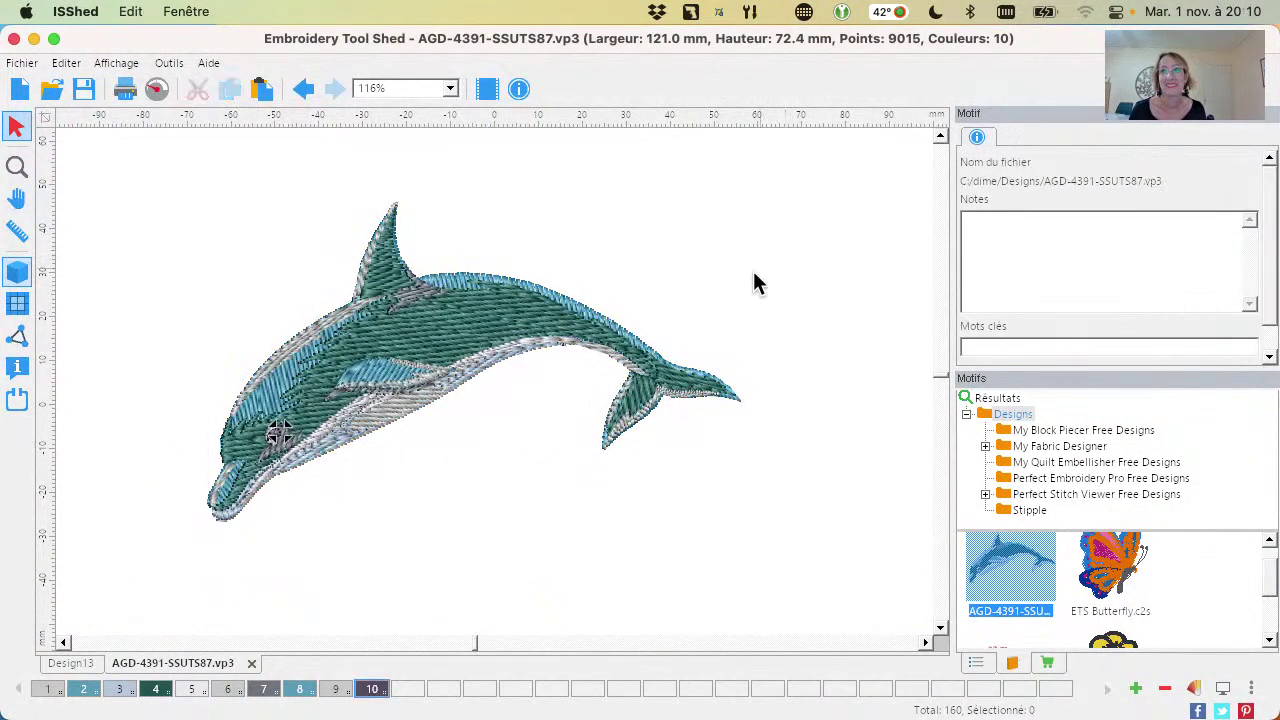
# Scale the dolphin to 80% in width and height with proportions kept, and apply the transformation
pyautogui.click(592, 343)
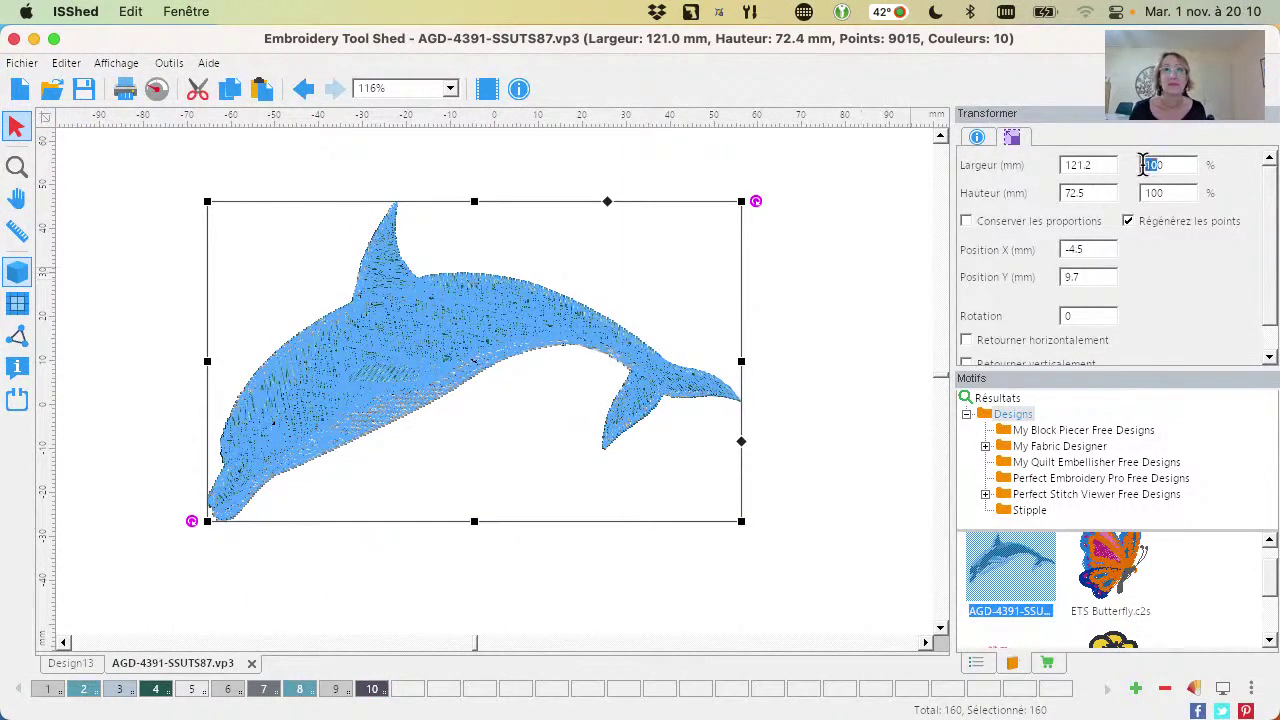
pyautogui.doubleClick(1077, 164)
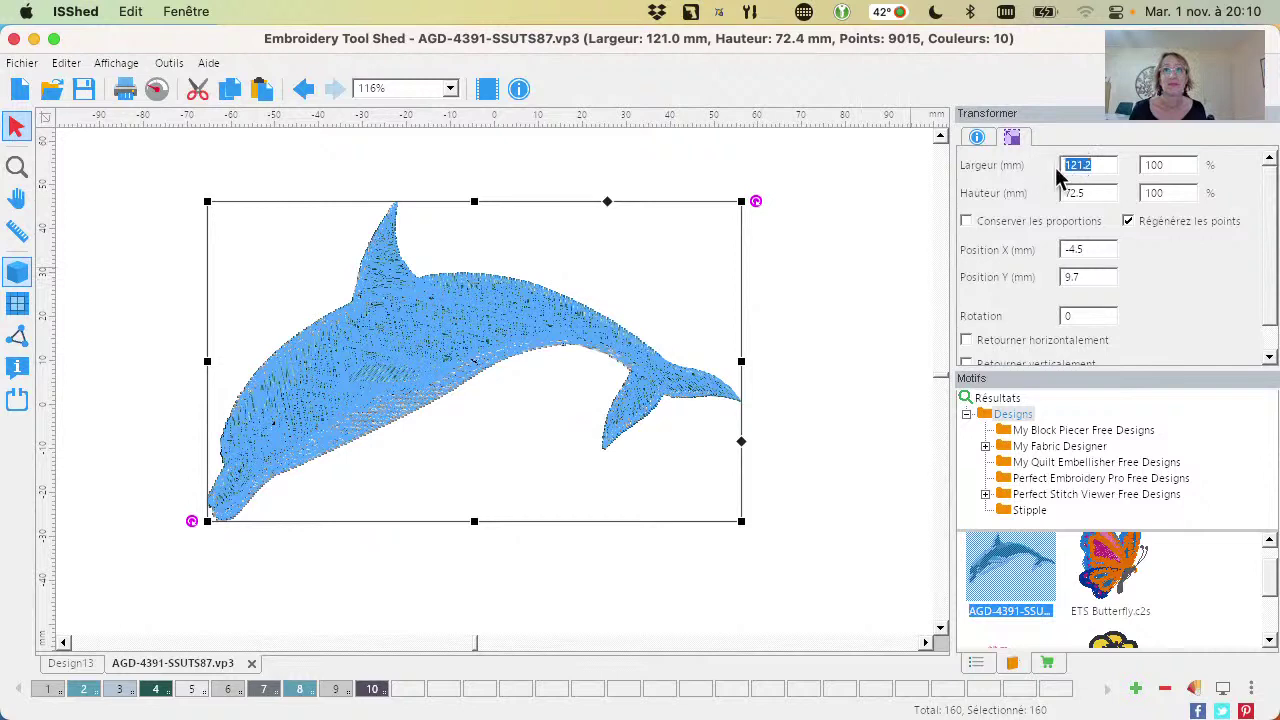
pyautogui.click(1159, 165)
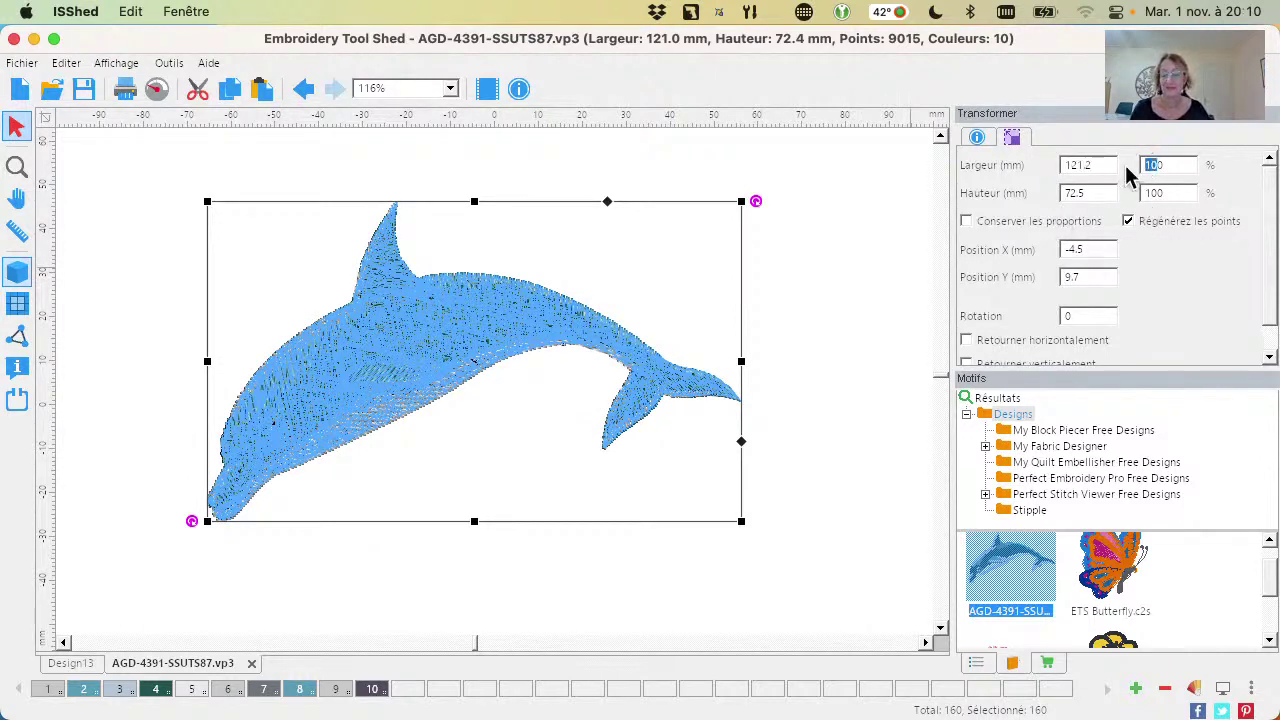
pyautogui.write('80')
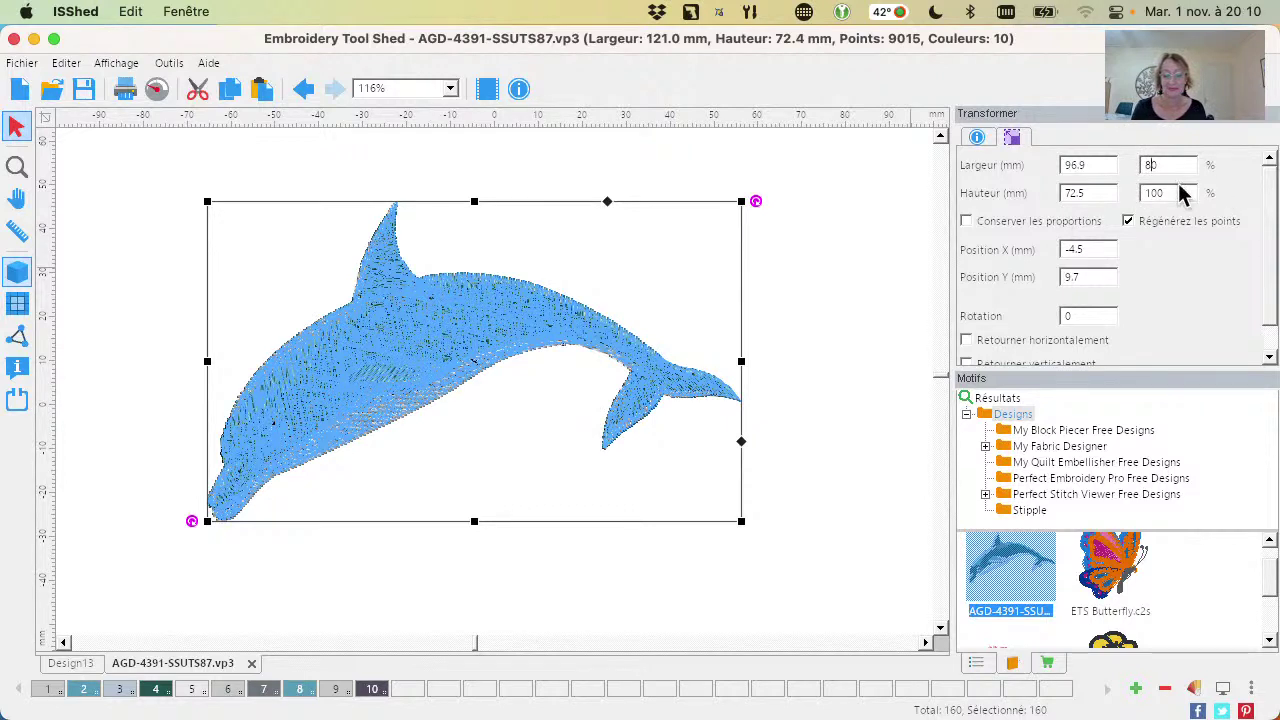
pyautogui.doubleClick(1155, 193)
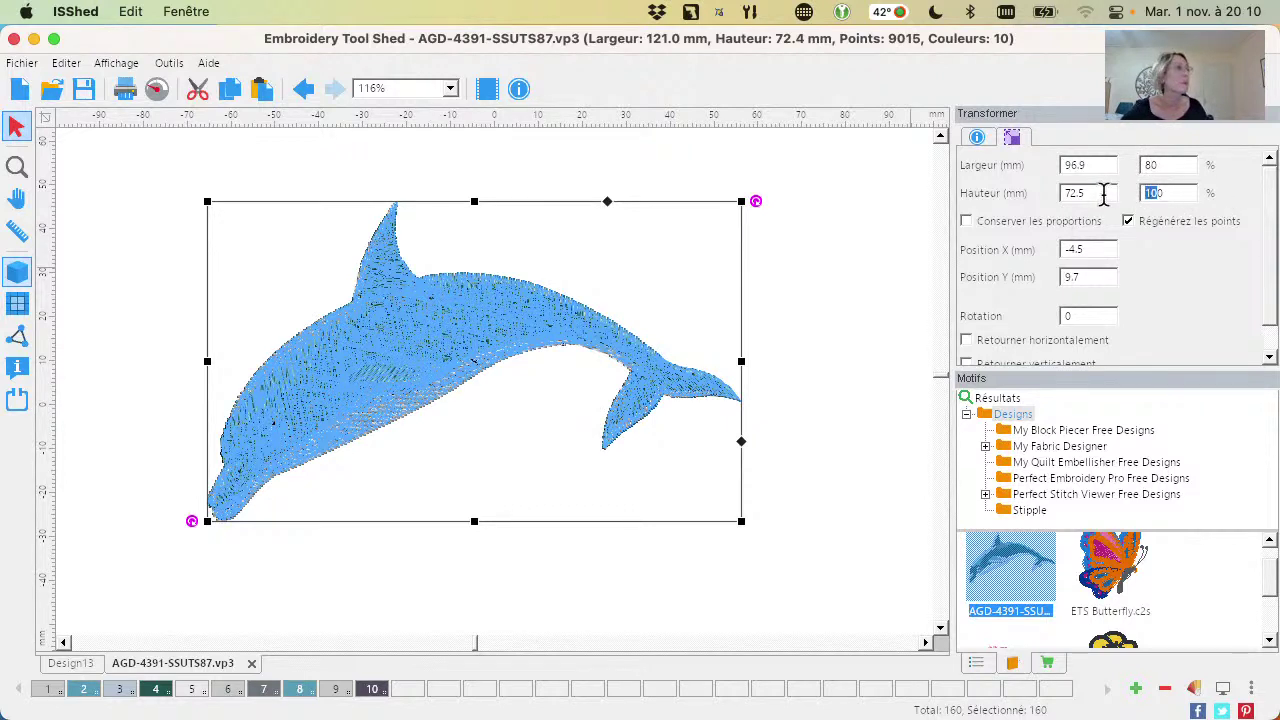
pyautogui.write('80')
pyautogui.click(1040, 221)
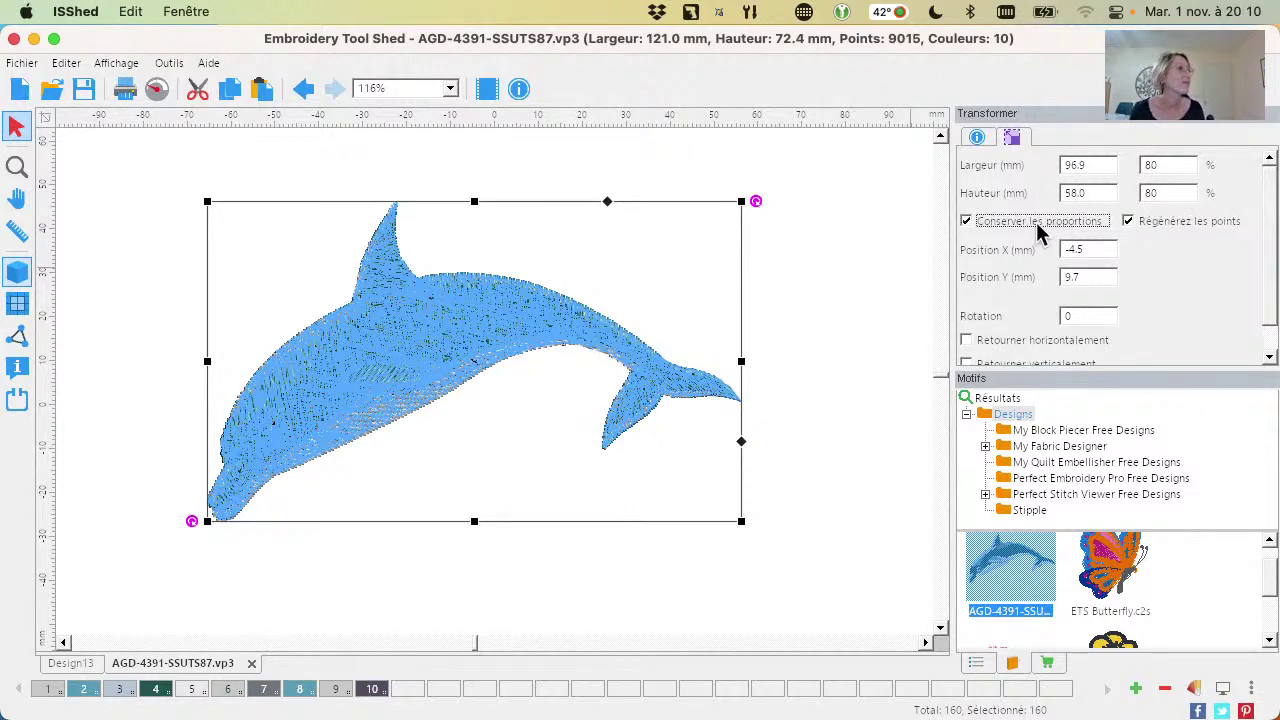
pyautogui.scroll(-1, 1260, 352)
pyautogui.click(1238, 350)
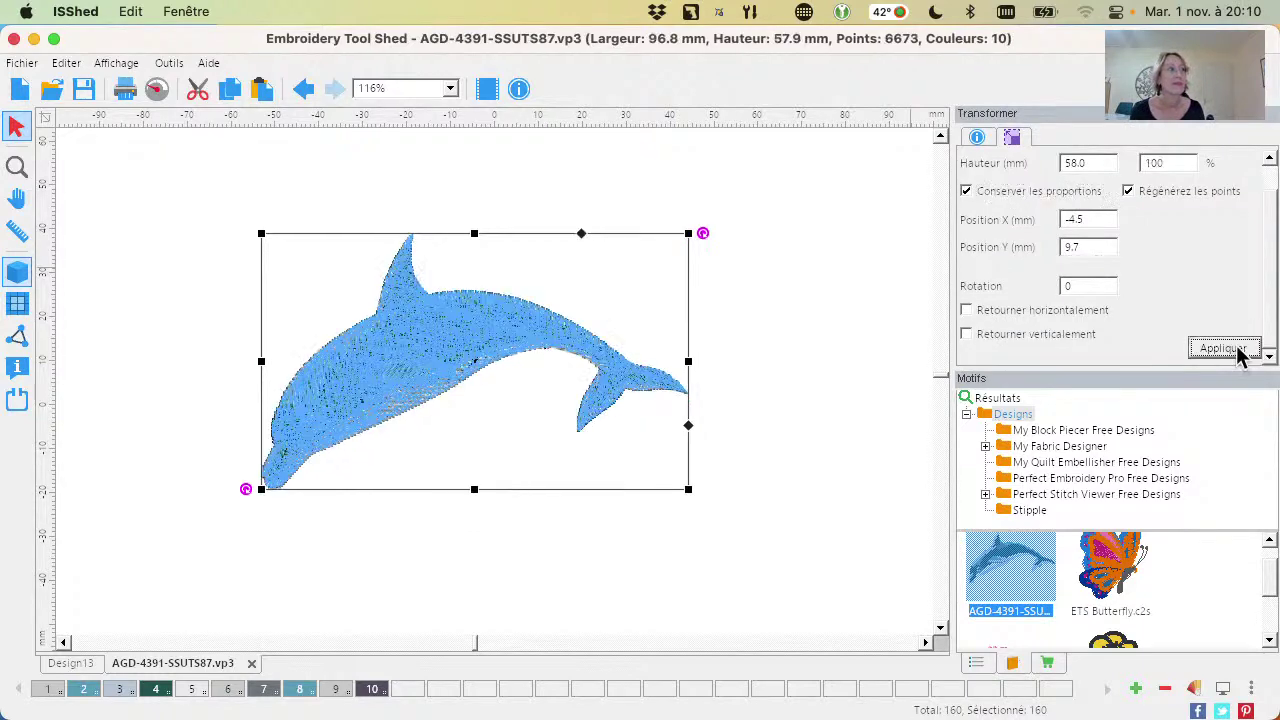
pyautogui.click(815, 360)
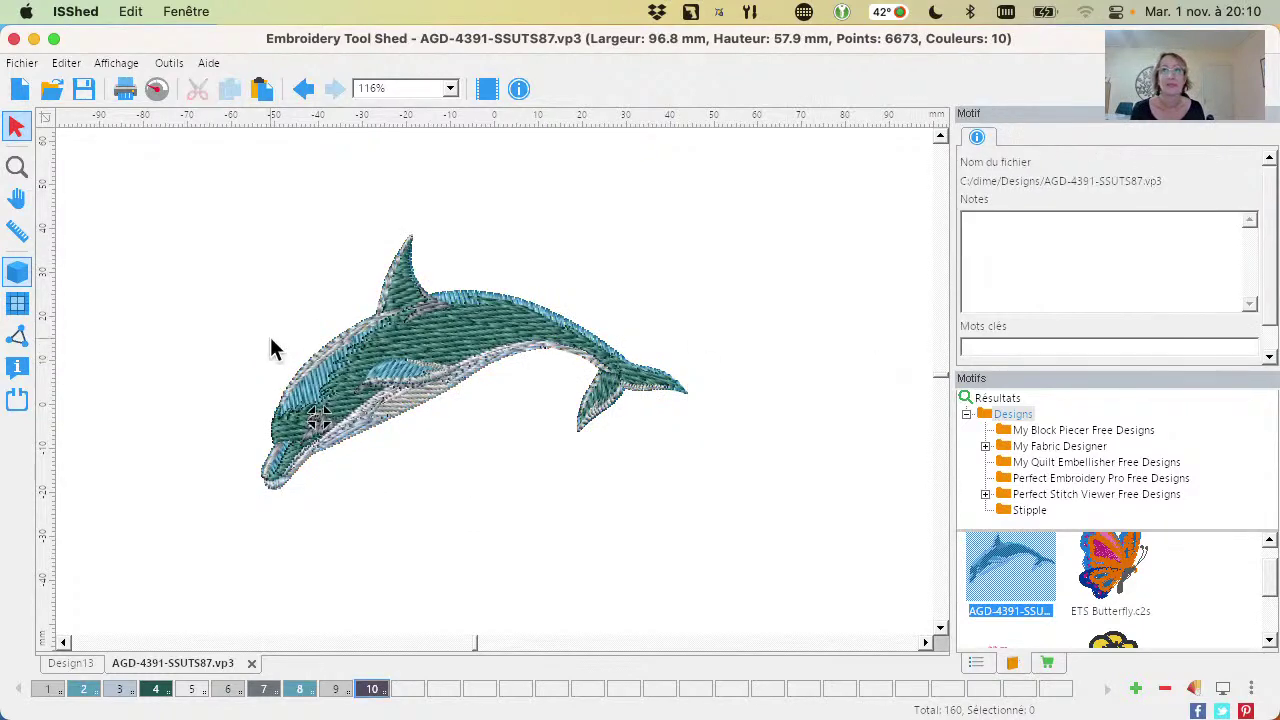
# Rotate the whole dolphin clockwise until its head is roughly level and its tail points down
pyautogui.click(365, 348)
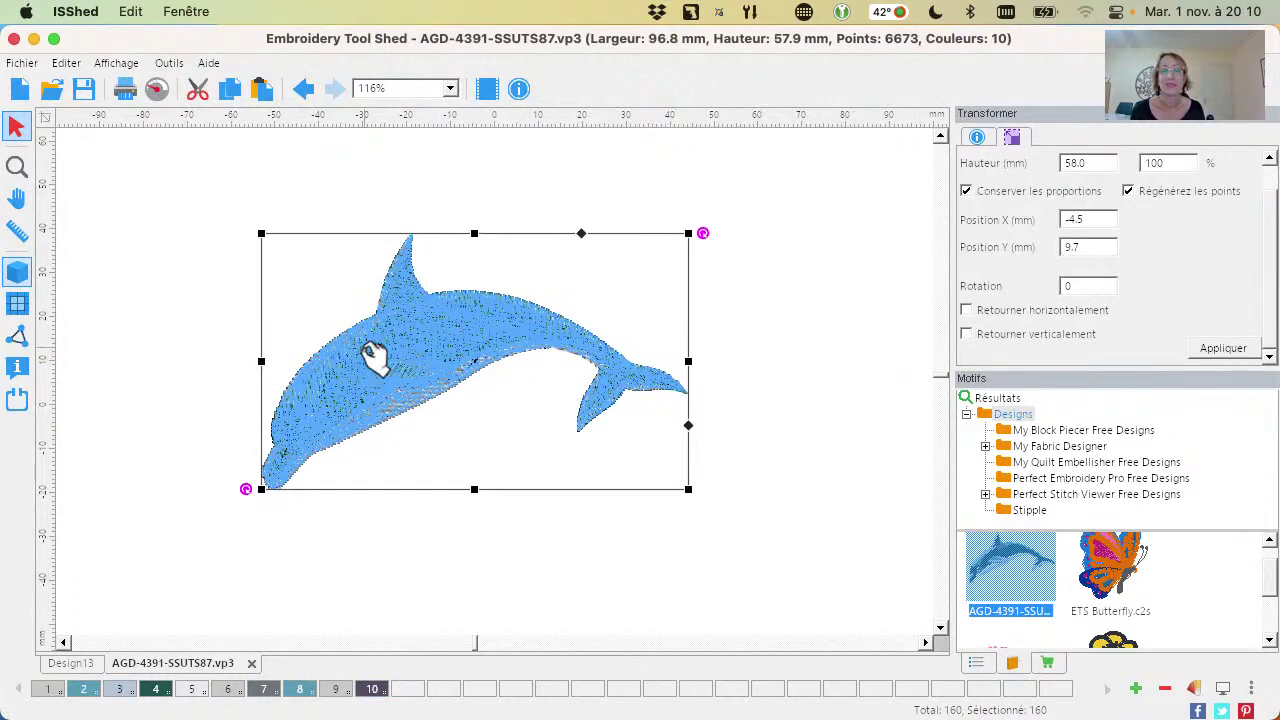
pyautogui.scroll(-3, 205, 374)
pyautogui.click(229, 380)
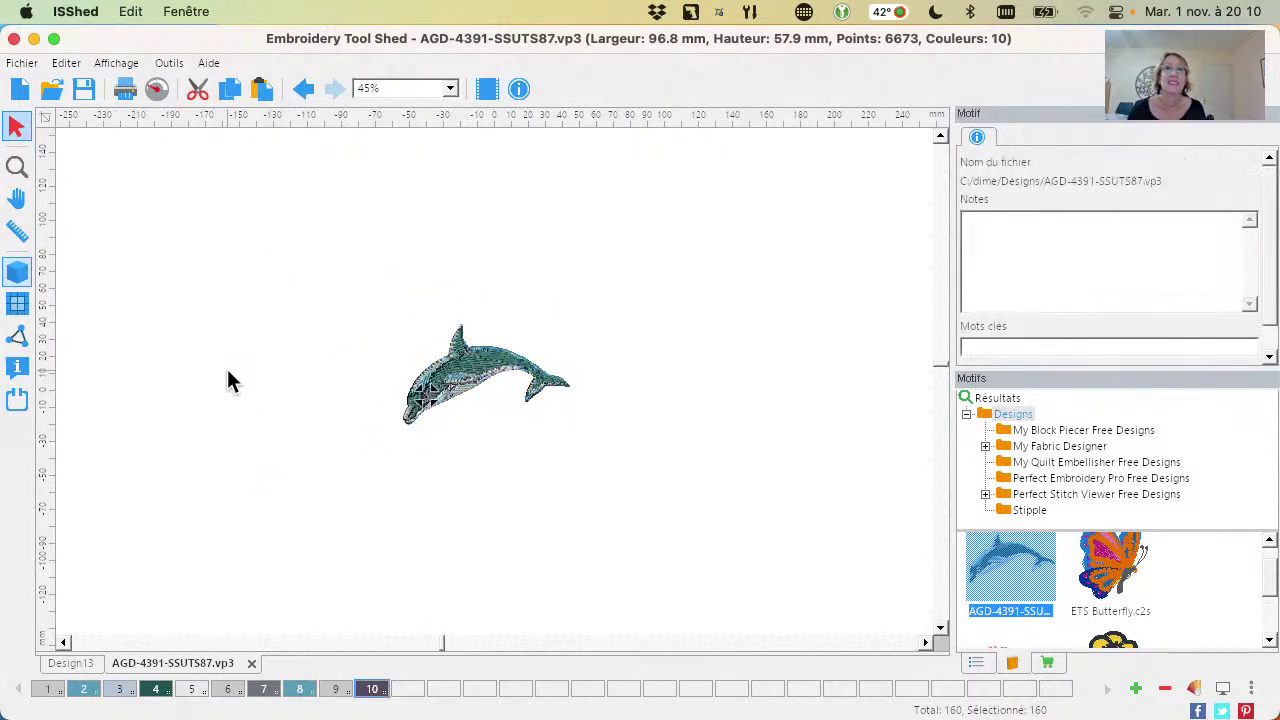
pyautogui.click(407, 380)
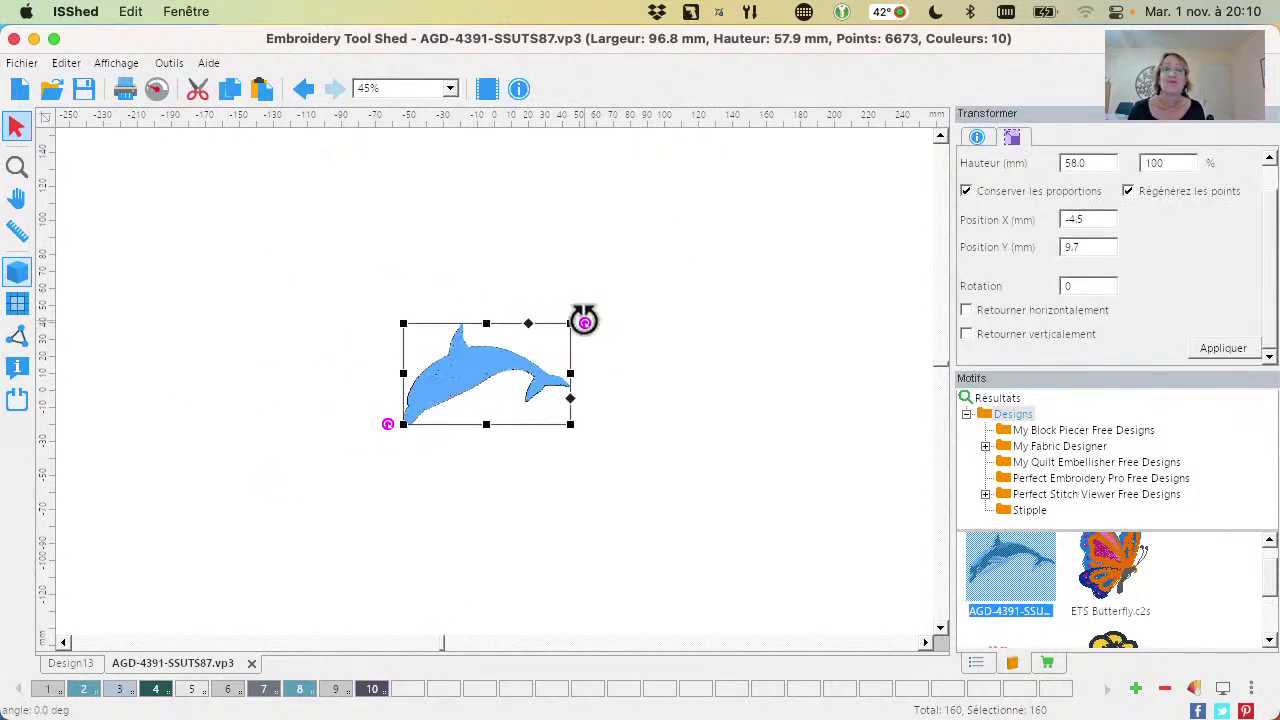
pyautogui.moveTo(584, 318); pyautogui.dragTo(591, 414)
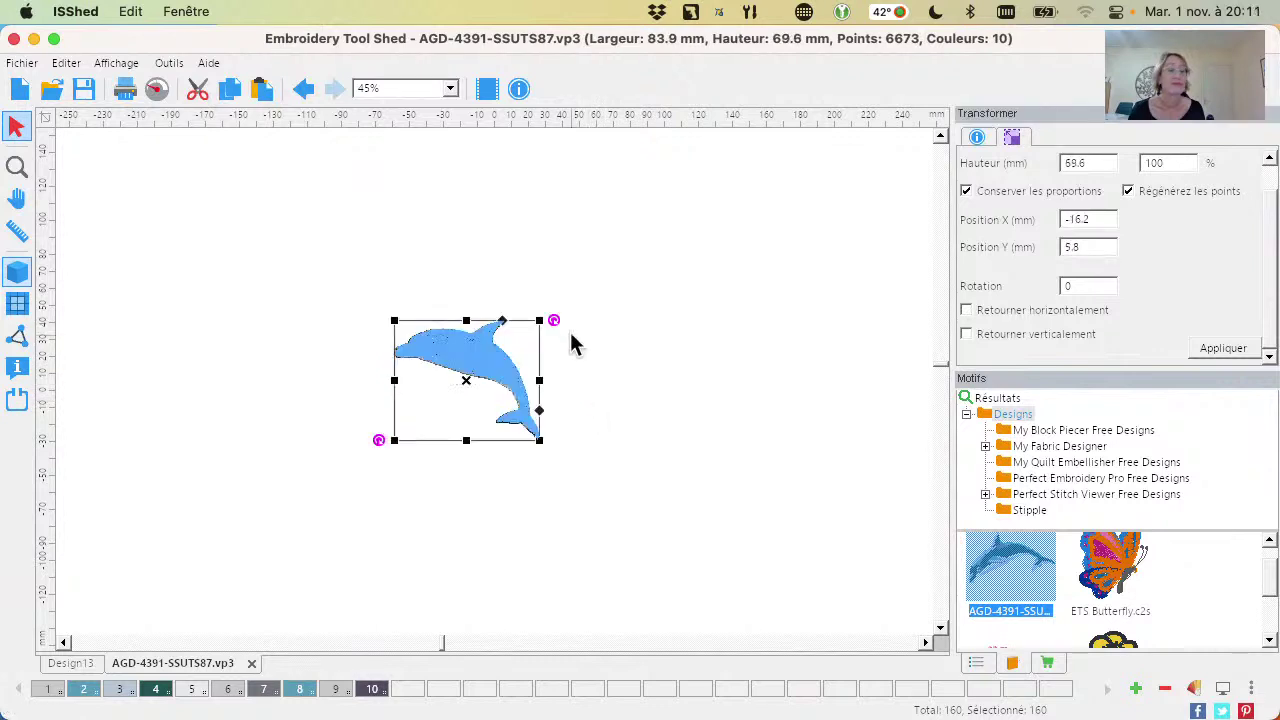
pyautogui.moveTo(555, 318); pyautogui.dragTo(634, 406)
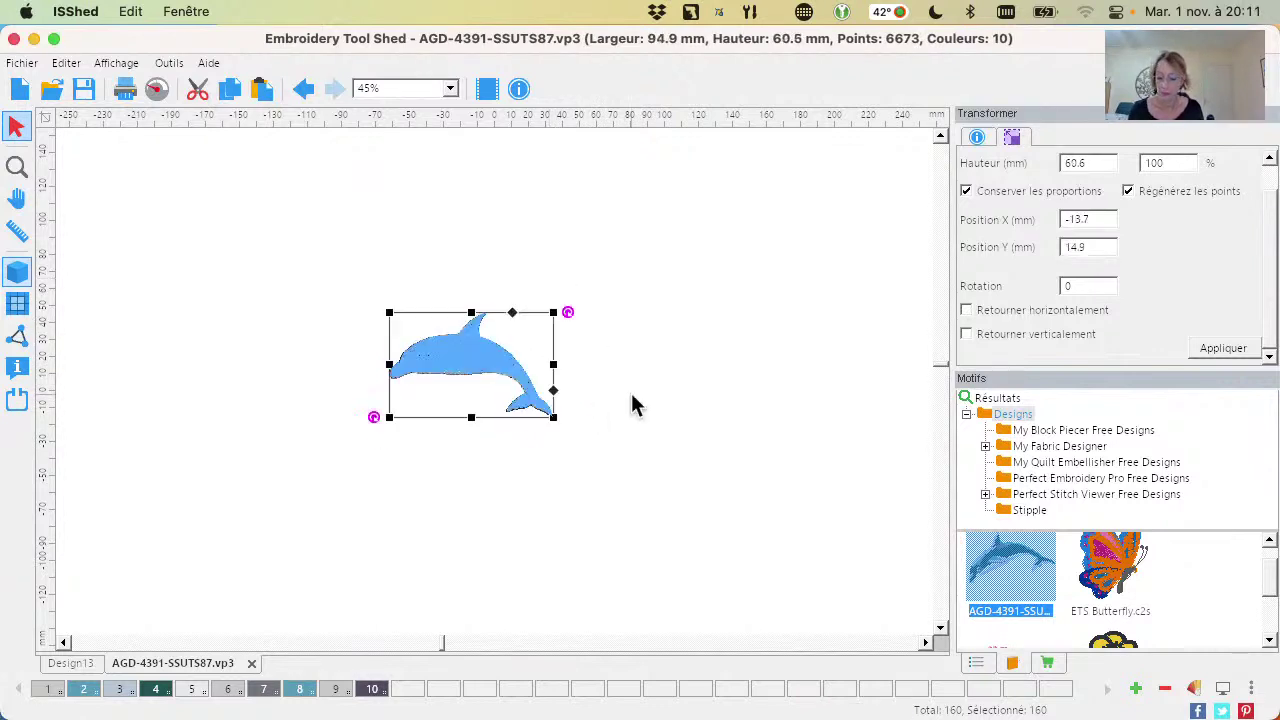
# Enlarge the dolphin proportionally from its lower-right corner to about 148.3 mm wide and 94.7 mm high, and deselect it
pyautogui.moveTo(547, 412); pyautogui.dragTo(630, 466)
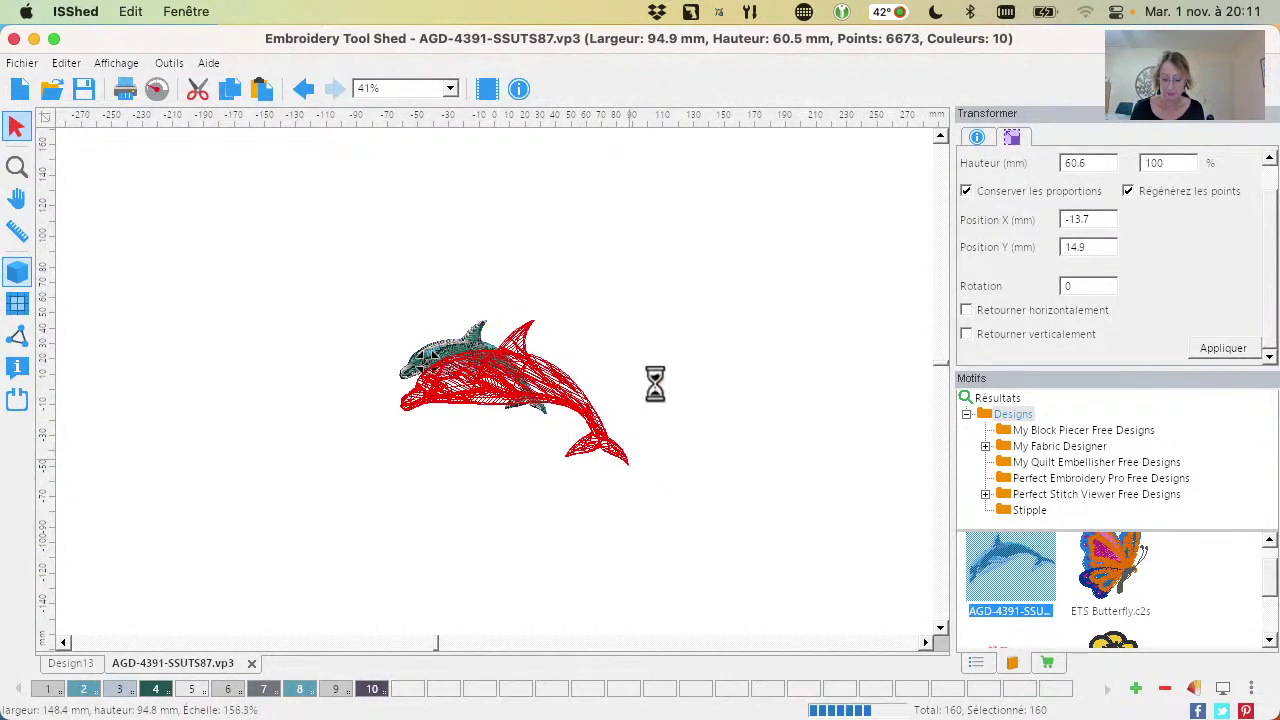
pyautogui.click(270, 478)
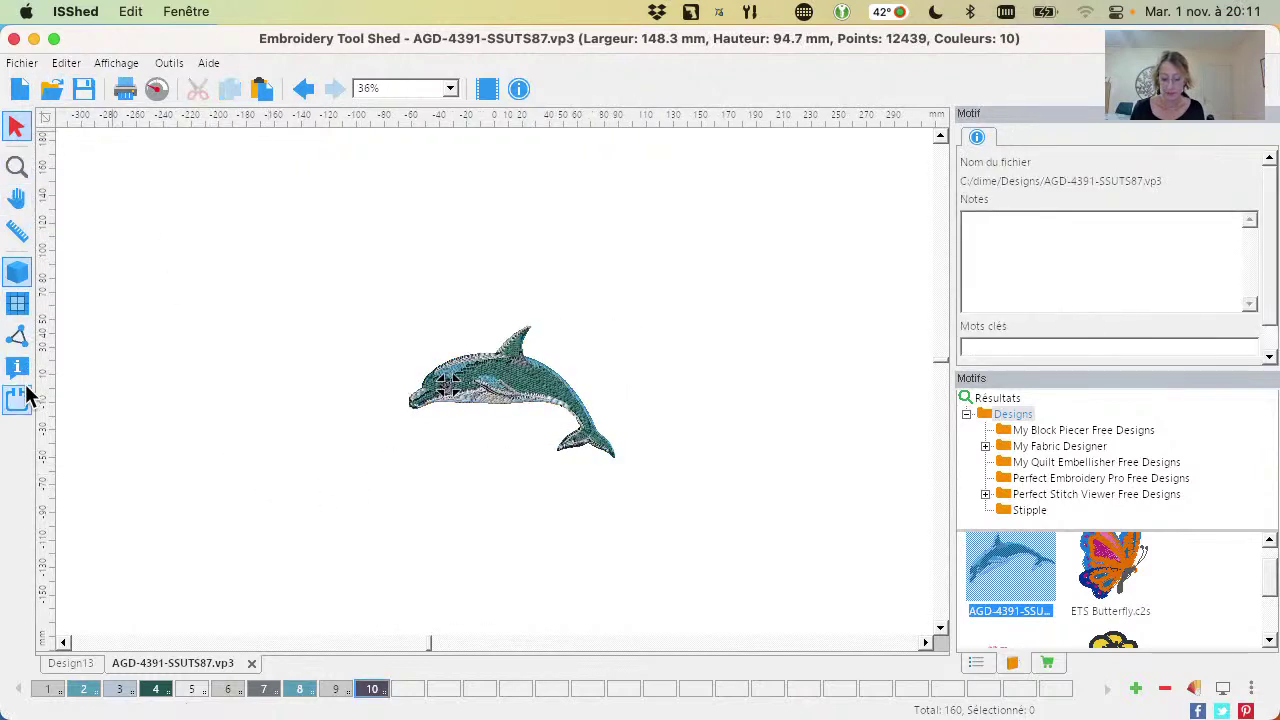
pyautogui.click(20, 172)
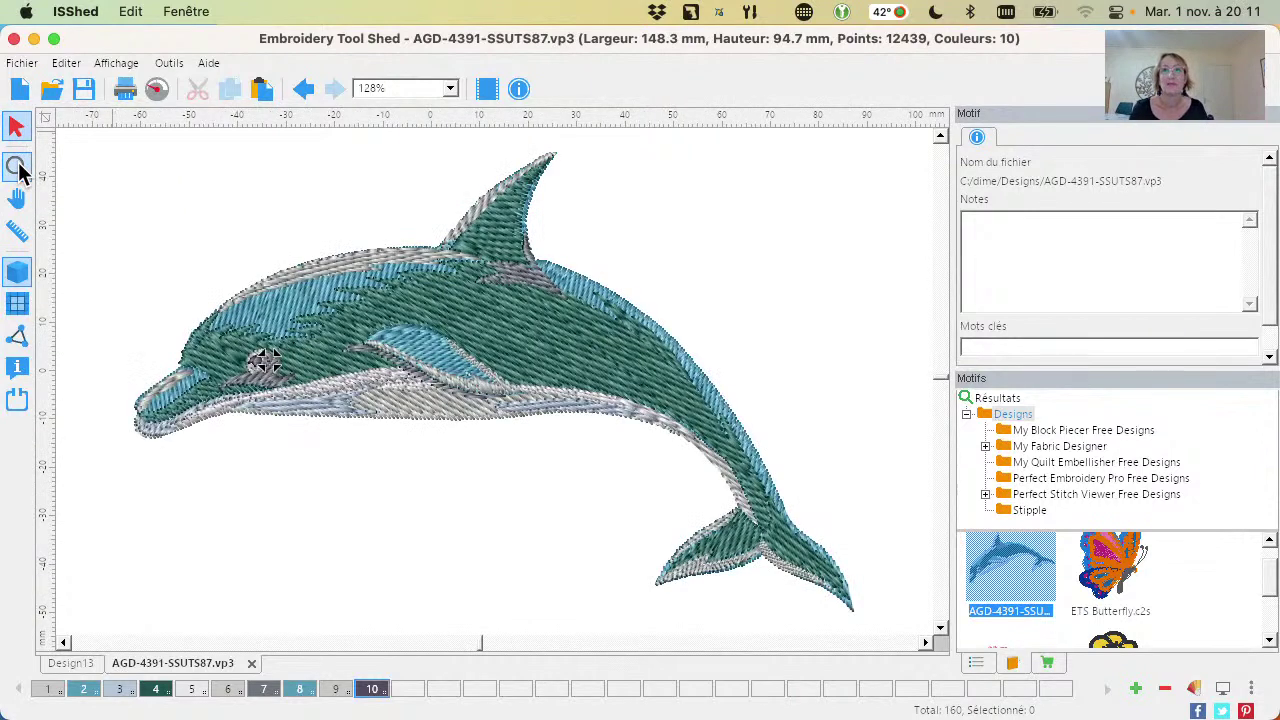
# Examine the enlarged dolphin's stitching close up, and view the whole design shifted on the canvas
pyautogui.click(455, 90)
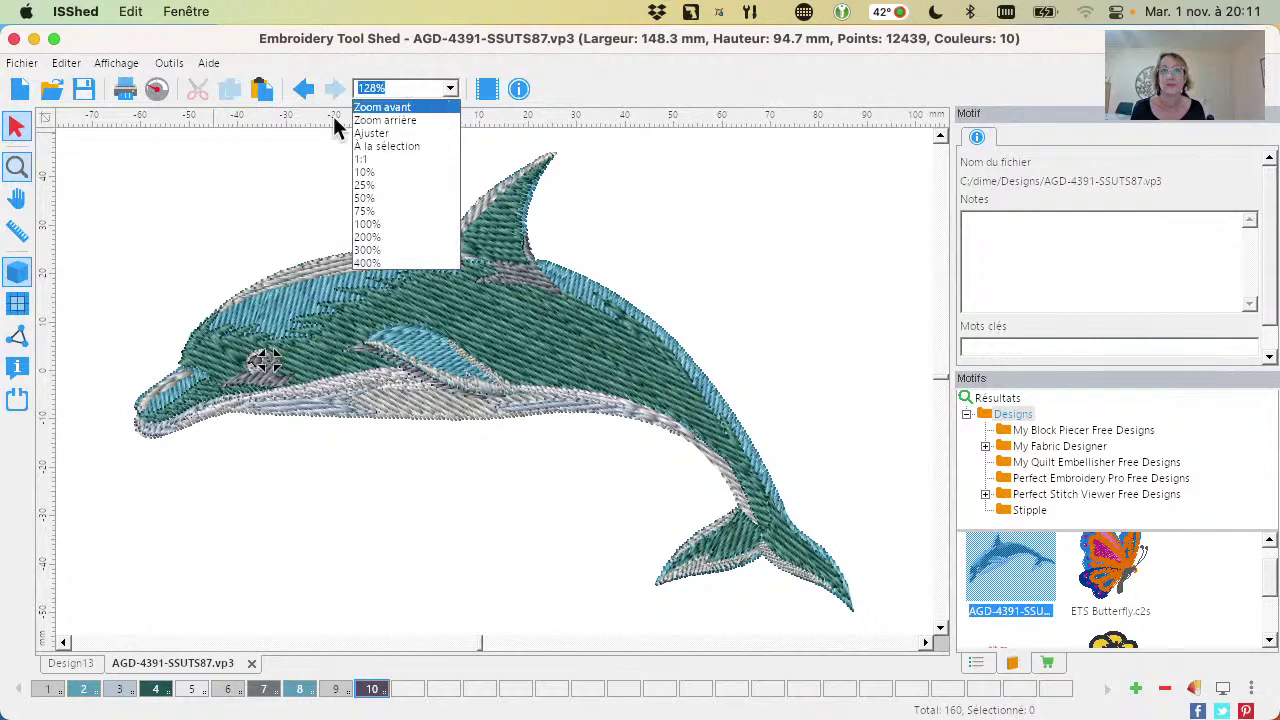
pyautogui.click(405, 72)
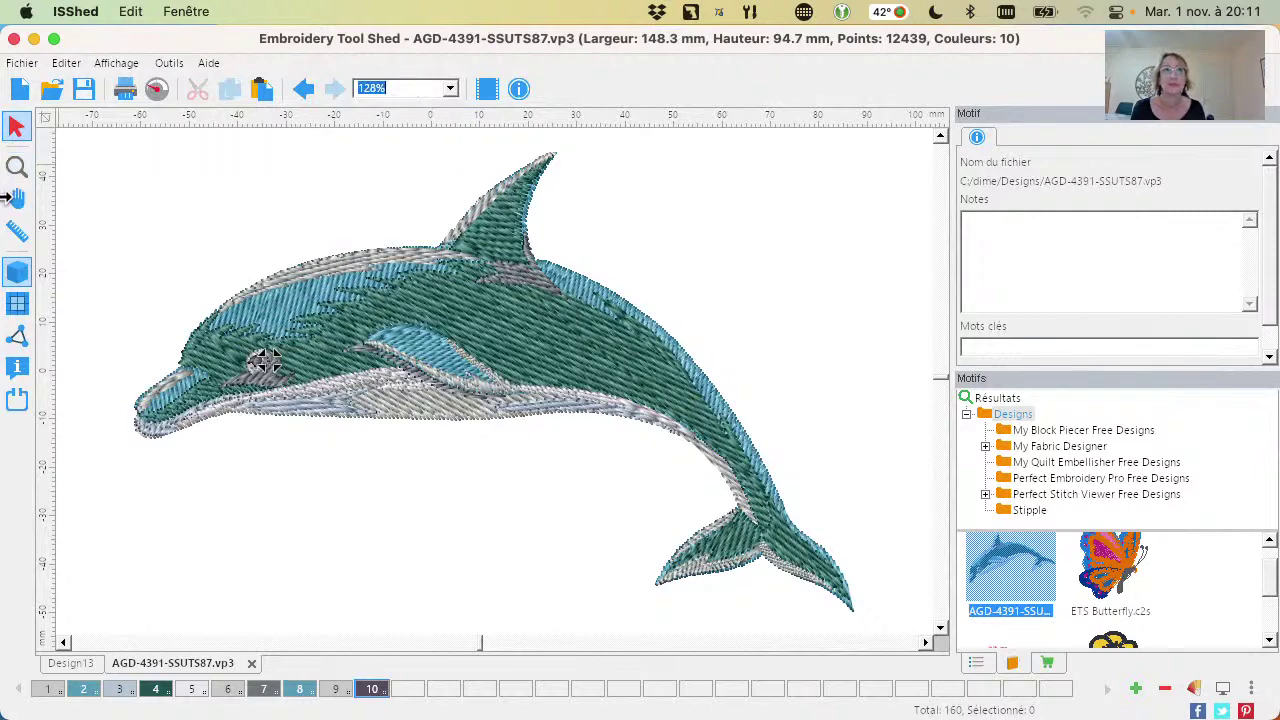
pyautogui.click(16, 166)
pyautogui.click(508, 303)
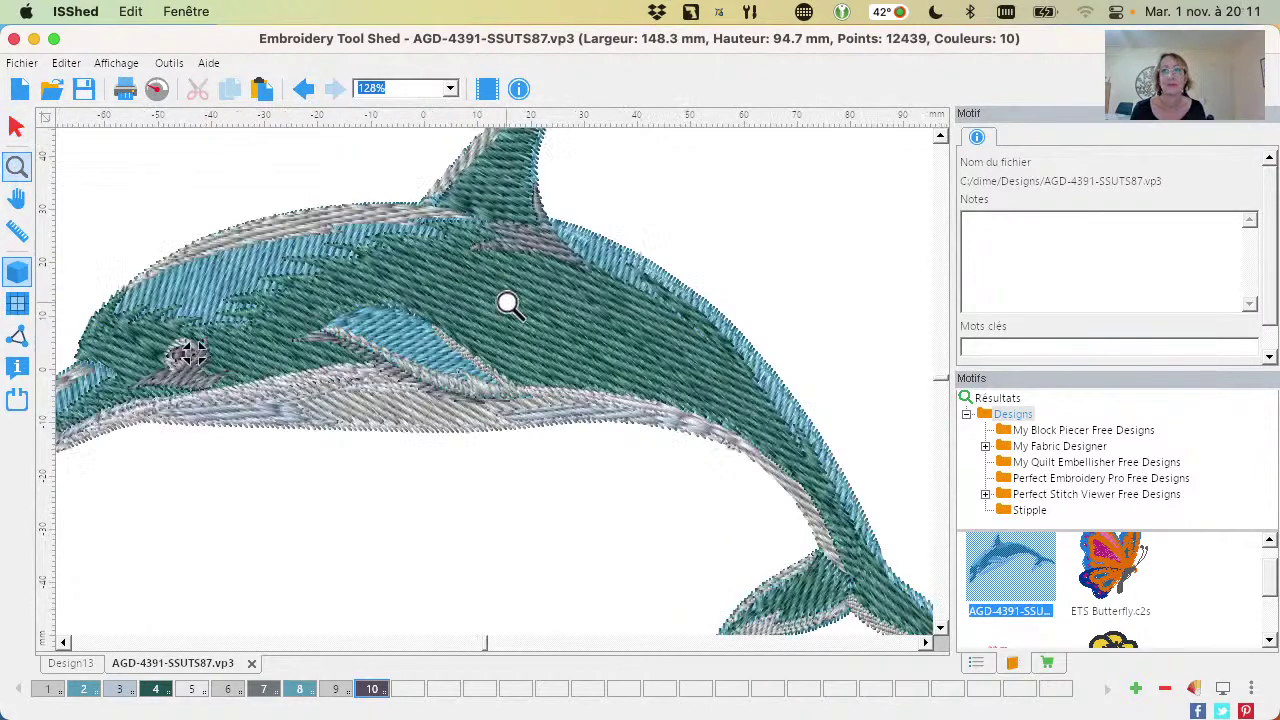
pyautogui.click(506, 300)
pyautogui.press('0')
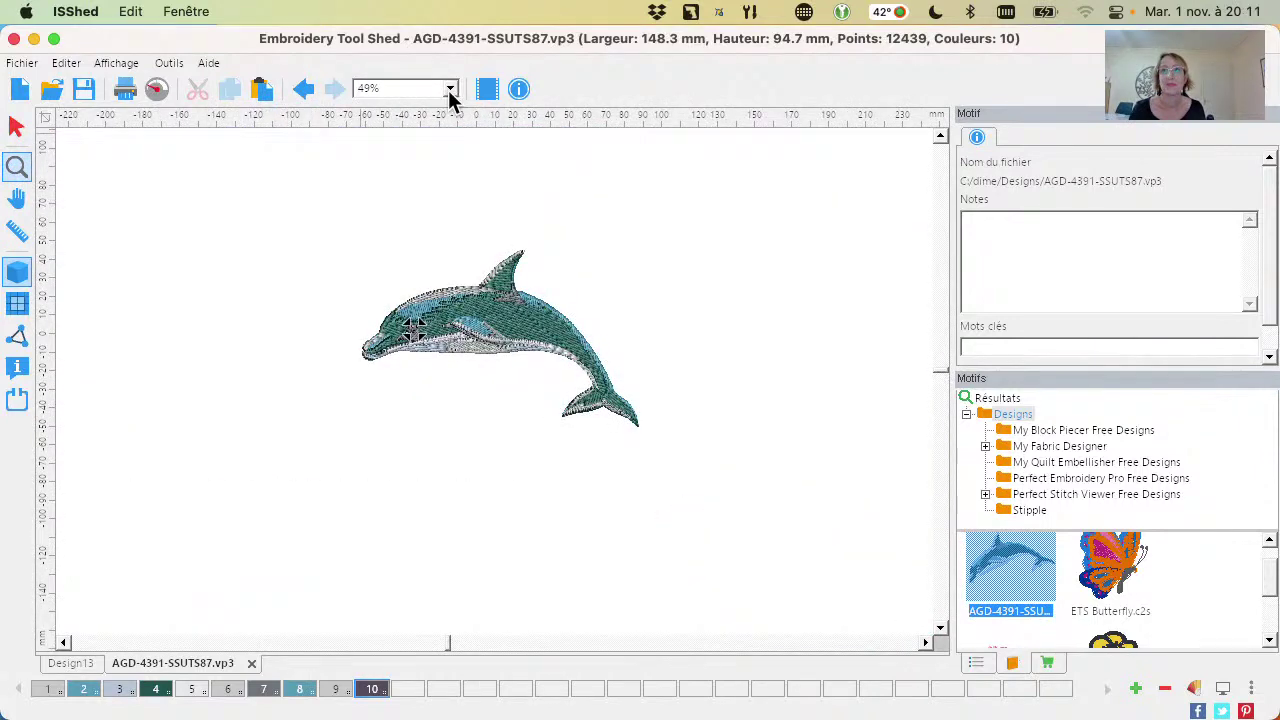
pyautogui.click(16, 201)
pyautogui.moveTo(555, 345); pyautogui.dragTo(505, 374)
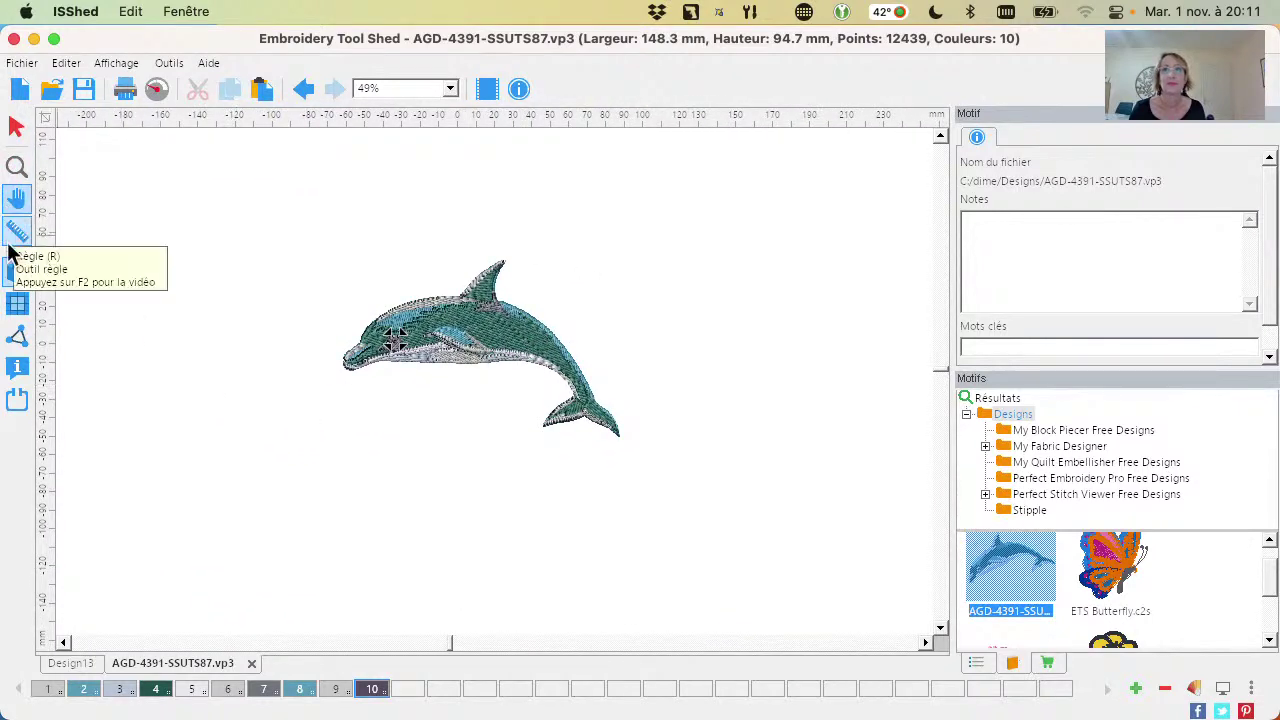
# Compare the dolphin's flat stitch display with its 3D display, leaving the 3D display on
pyautogui.click(17, 303)
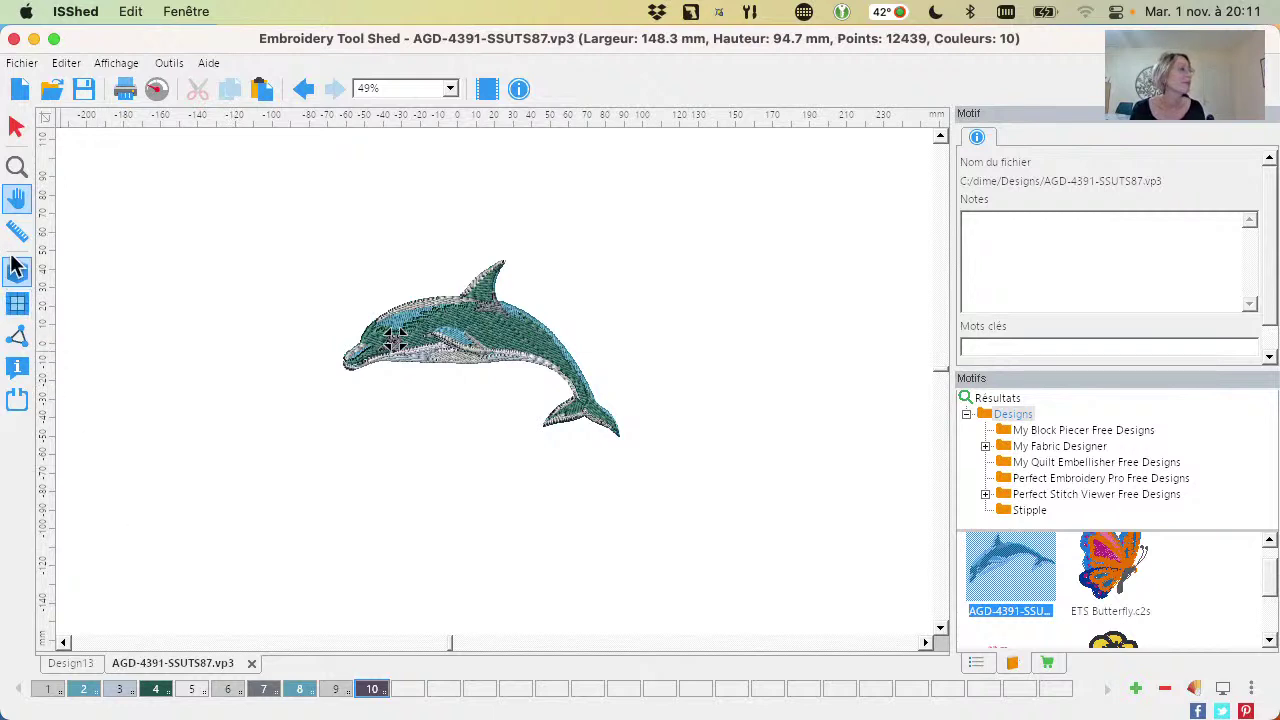
pyautogui.click(15, 273)
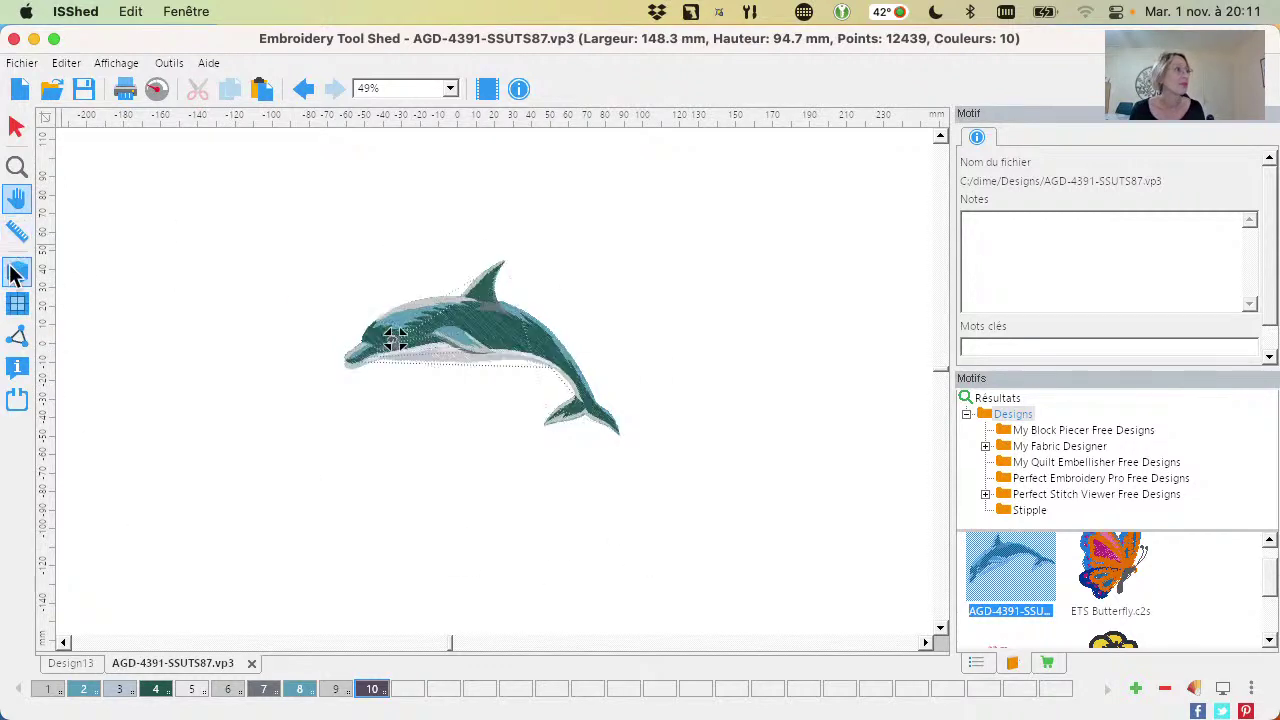
pyautogui.click(15, 273)
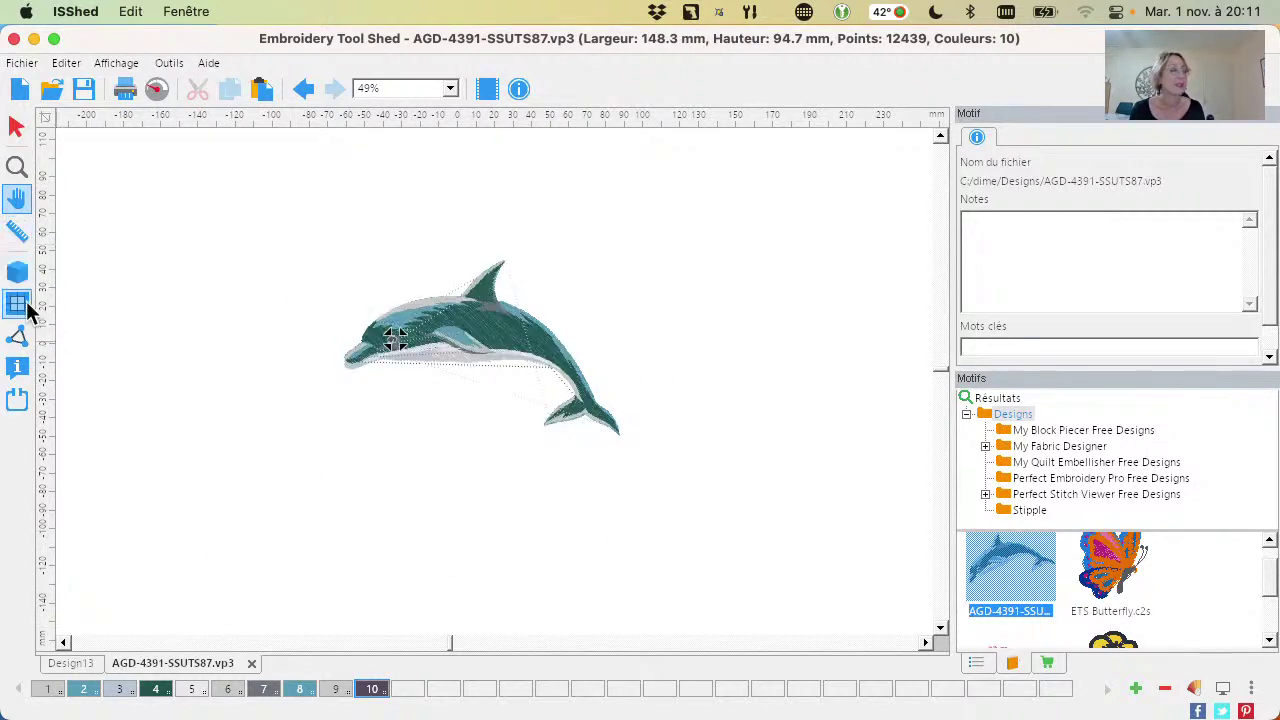
pyautogui.click(15, 273)
pyautogui.click(15, 273)
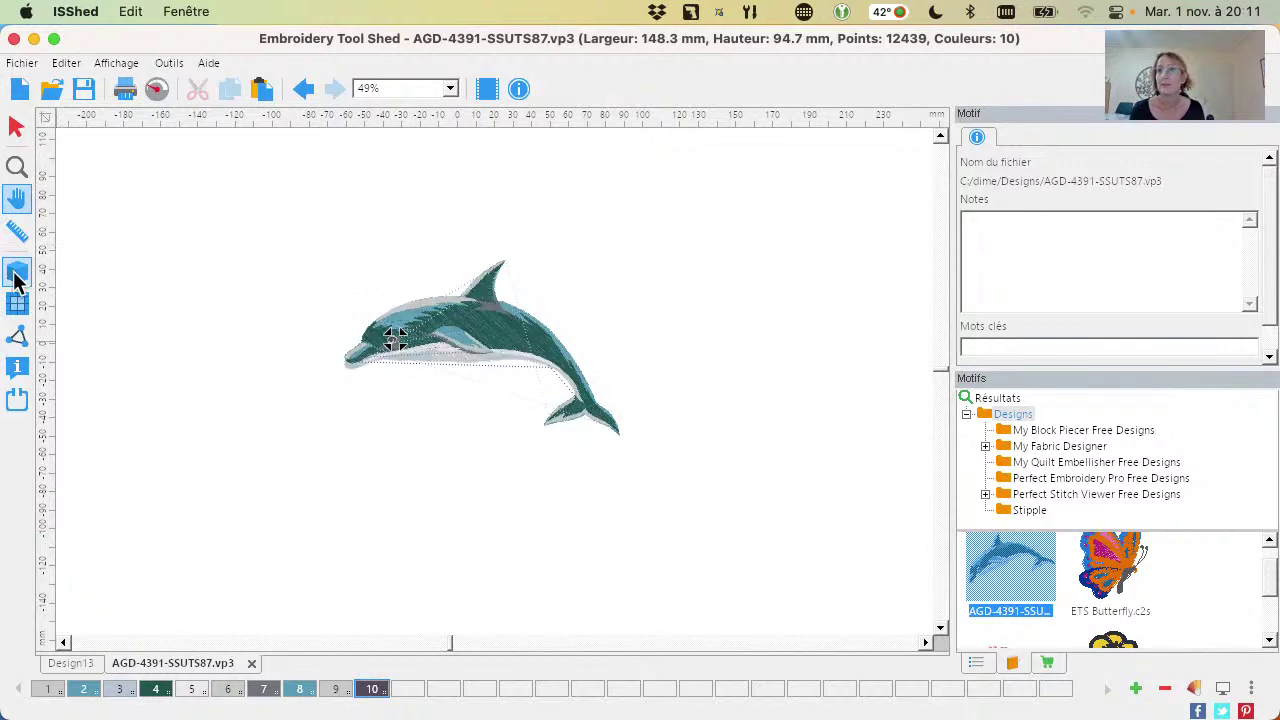
pyautogui.click(15, 274)
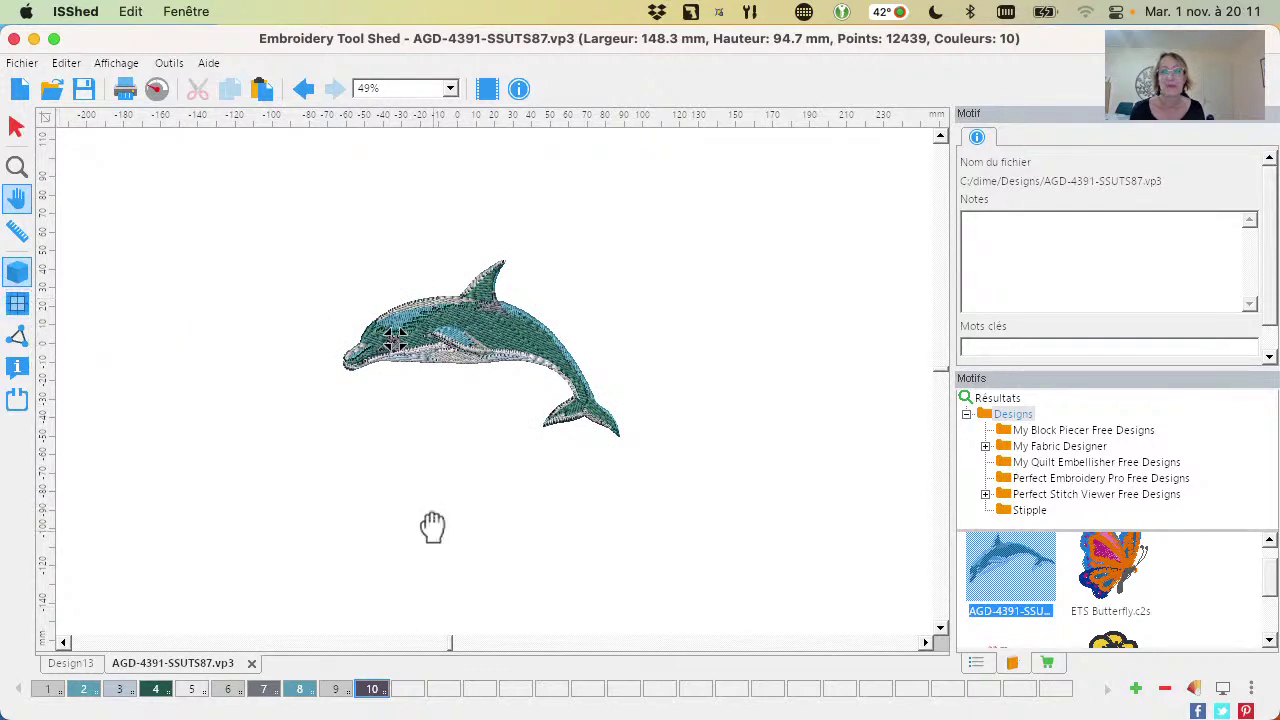
pyautogui.click(26, 348)
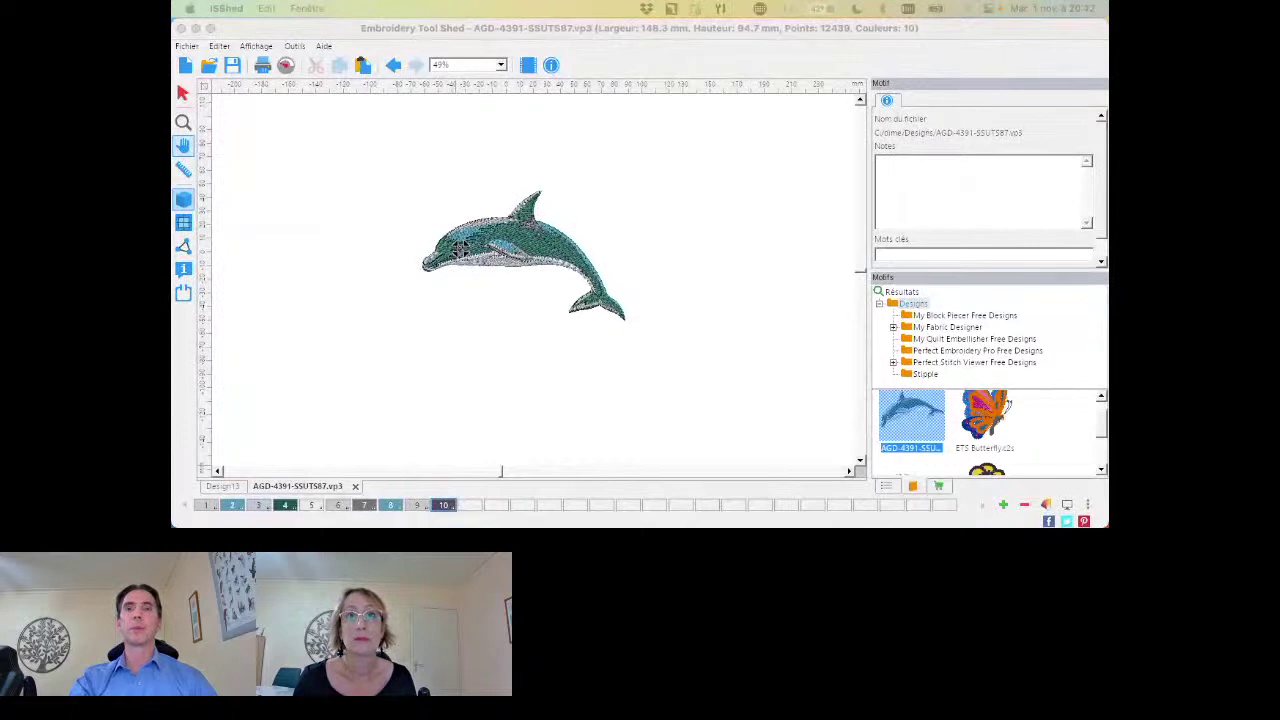
pyautogui.click(428, 366)
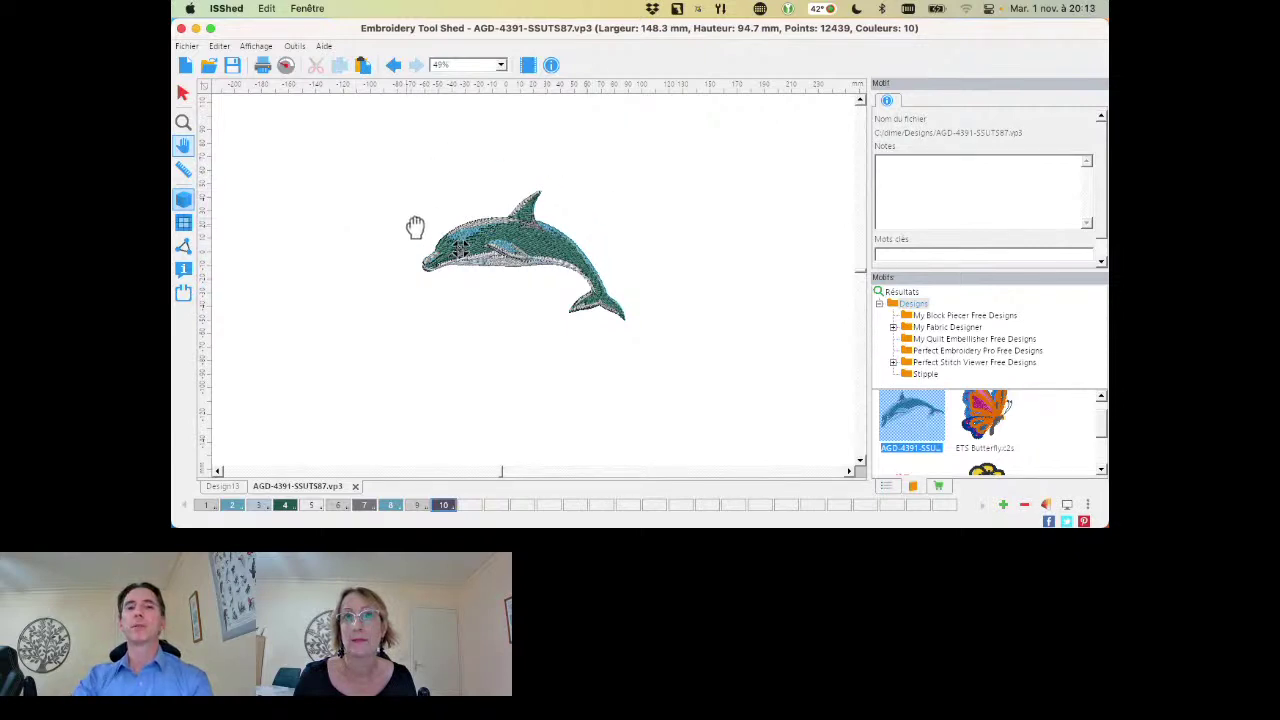
pyautogui.scroll(-1, 415, 227)
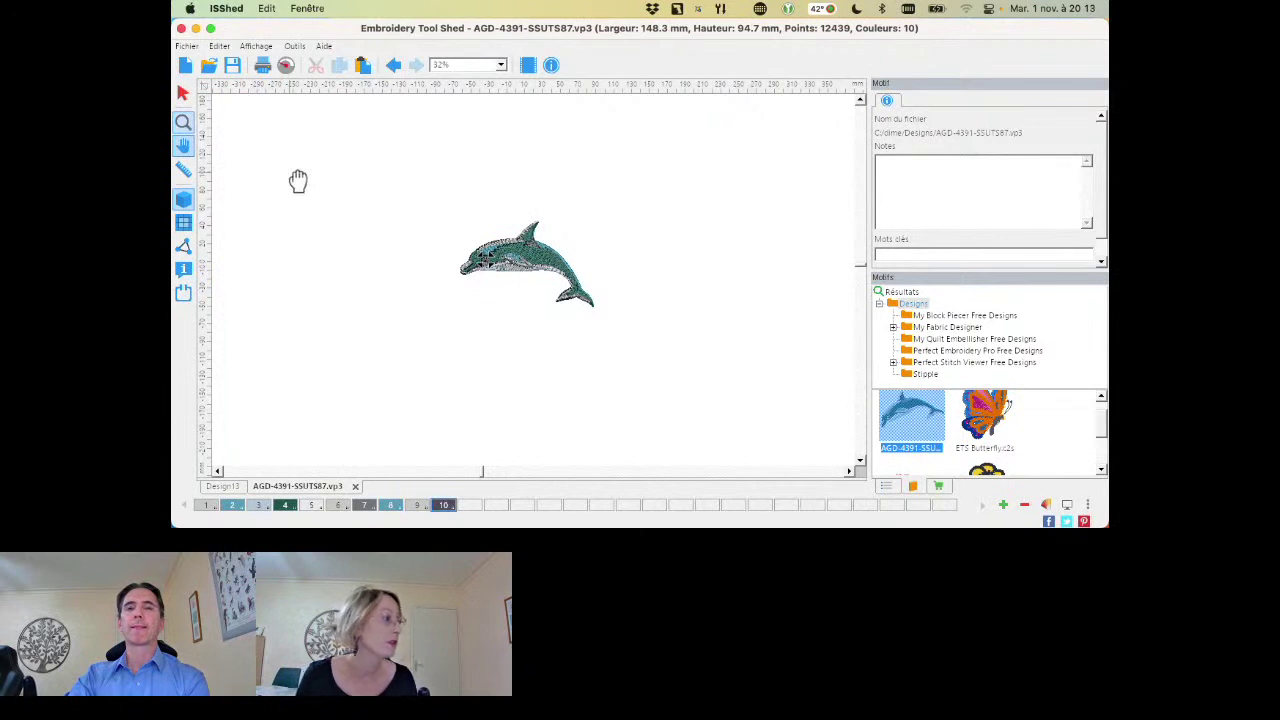
pyautogui.scroll(-1, 265, 181)
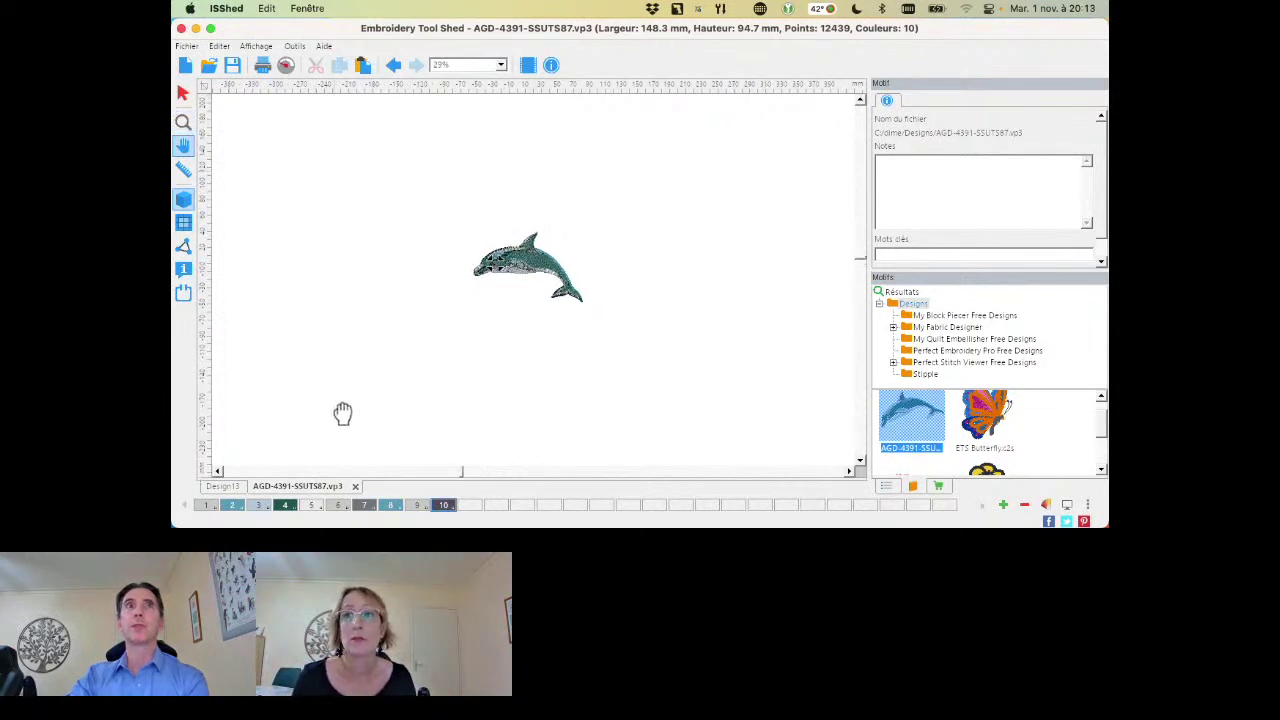
pyautogui.scroll(-5, 343, 413)
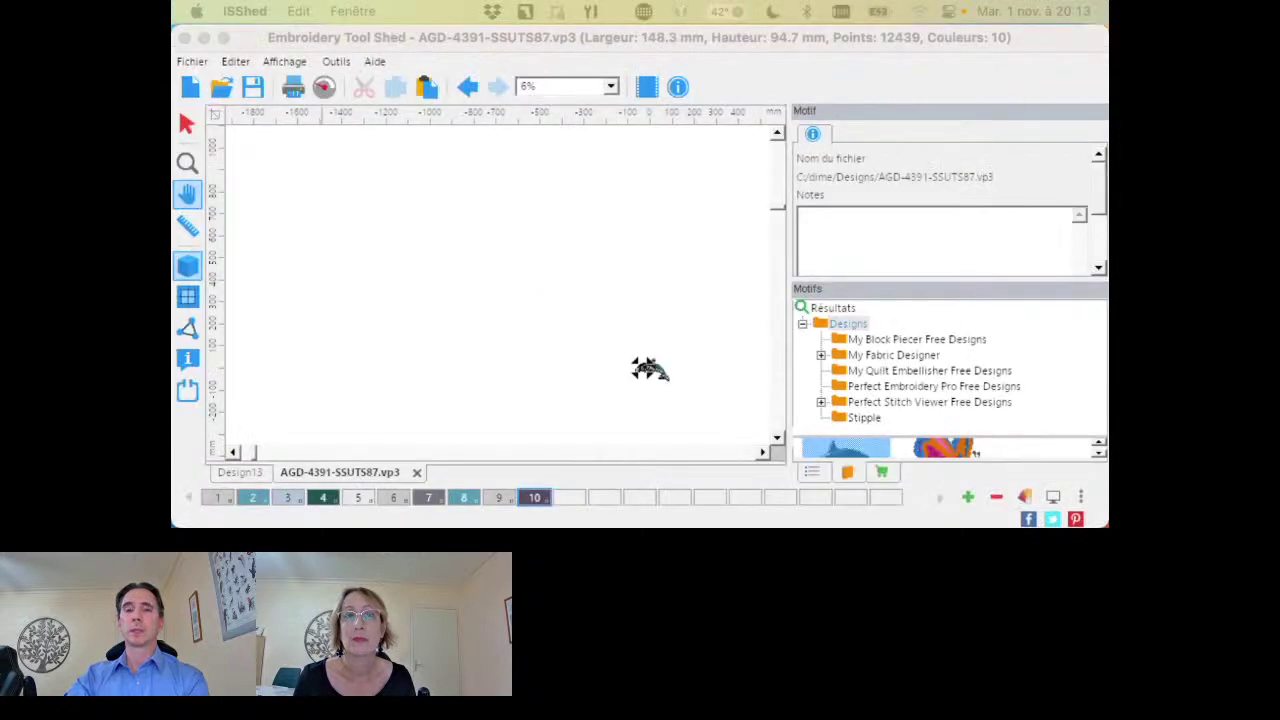
pyautogui.click(795, 68)
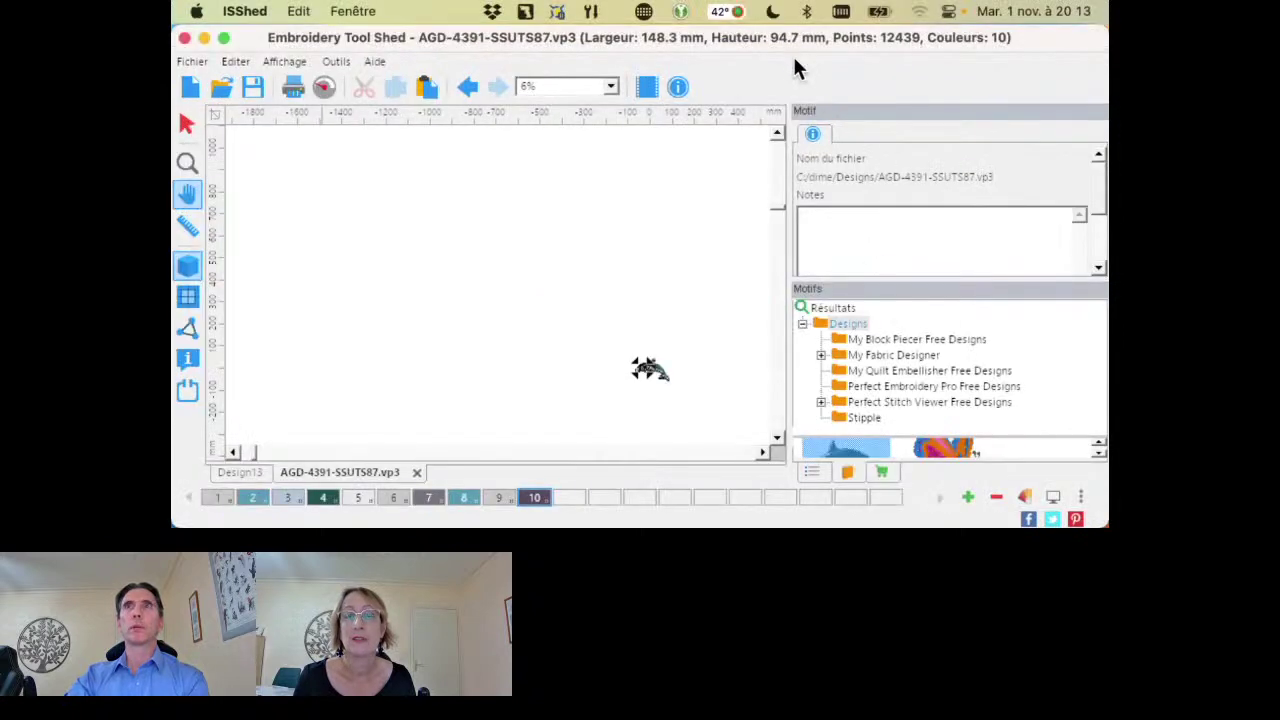
pyautogui.click(186, 165)
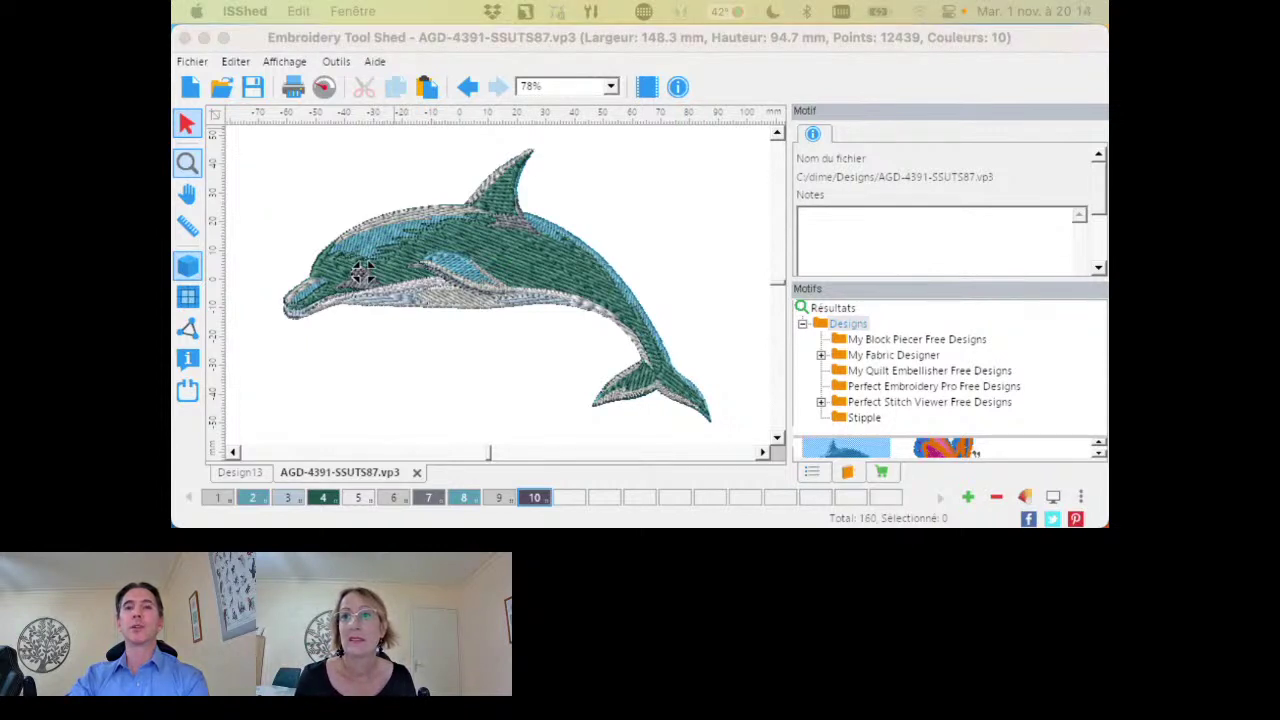
pyautogui.click(797, 72)
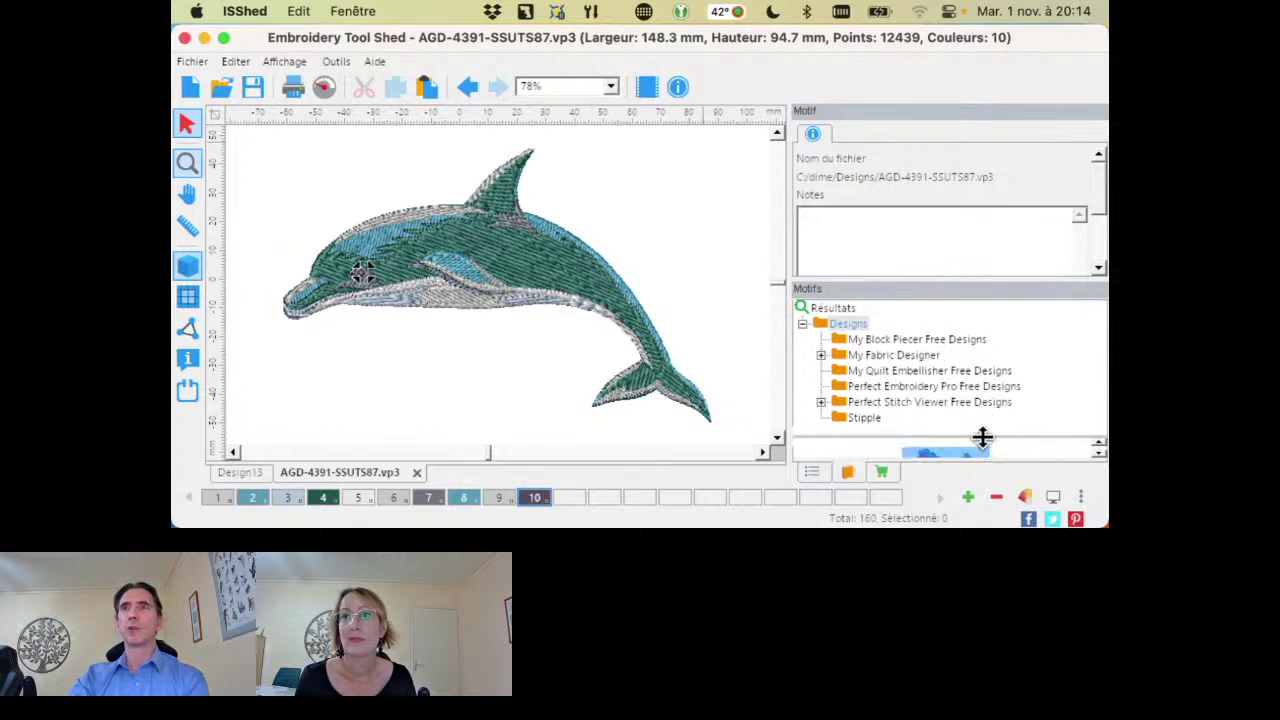
# Make the design library's thumbnail area taller and fit the dolphin to the workspace
pyautogui.moveTo(982, 437); pyautogui.dragTo(980, 366)
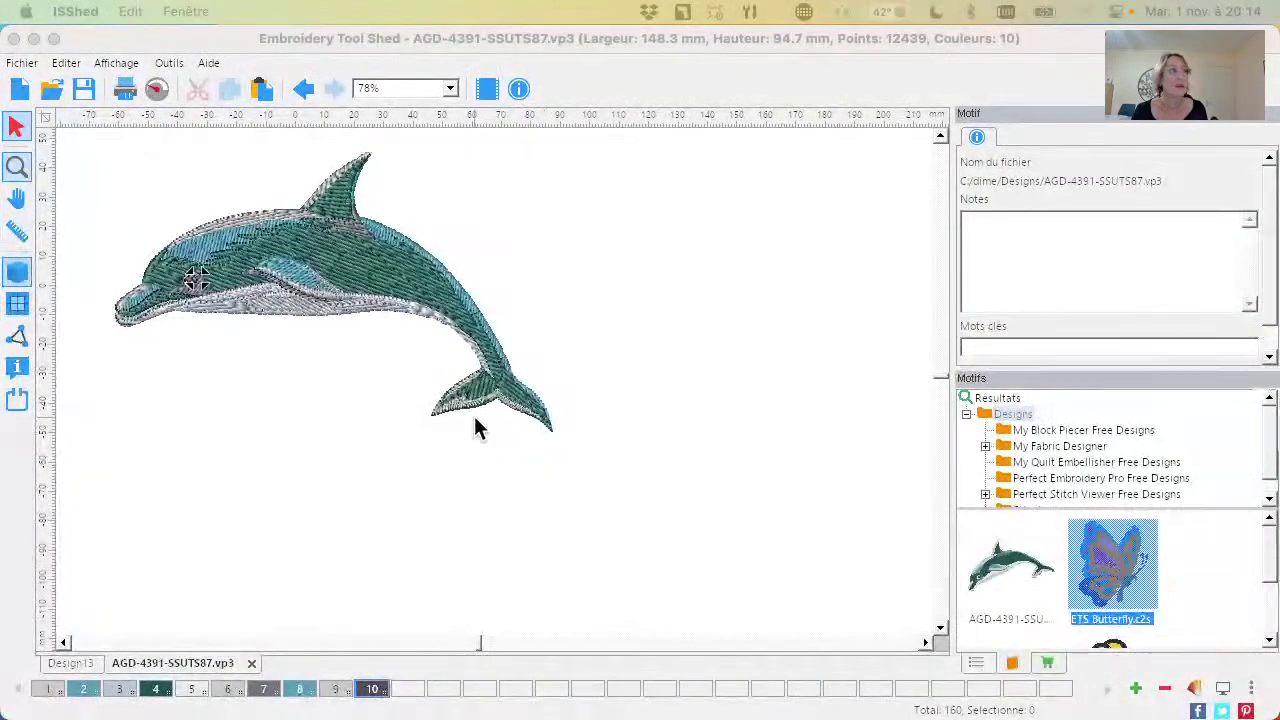
pyautogui.click(674, 359)
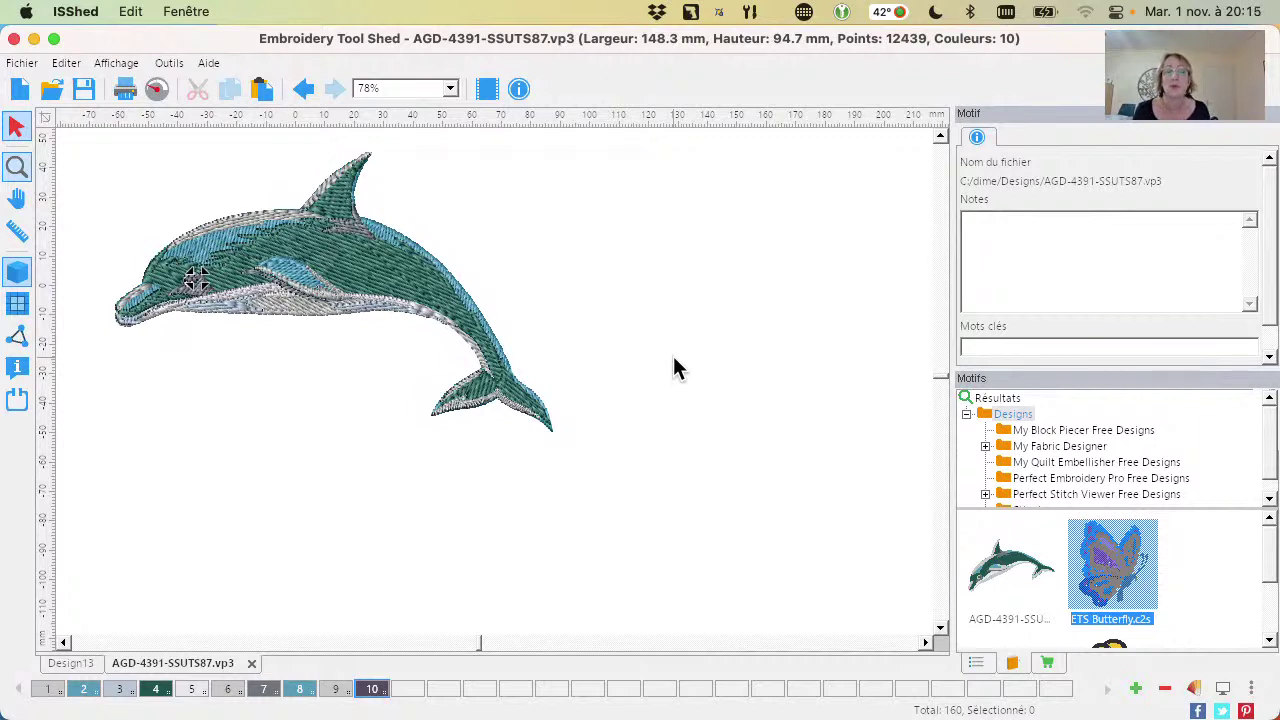
pyautogui.click(17, 168)
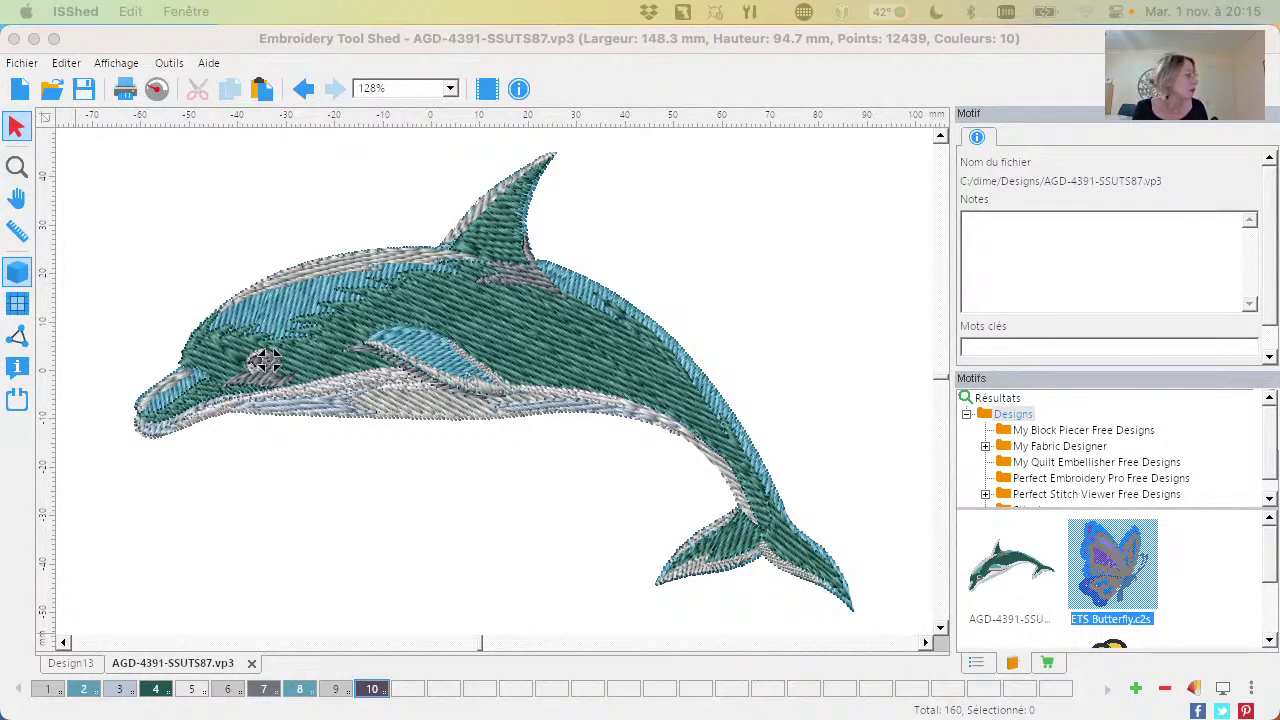
# Enlarge the whole dolphin proportionally from its upper-right corner to about 156.2 mm wide and 99.8 mm high
pyautogui.click(840, 218)
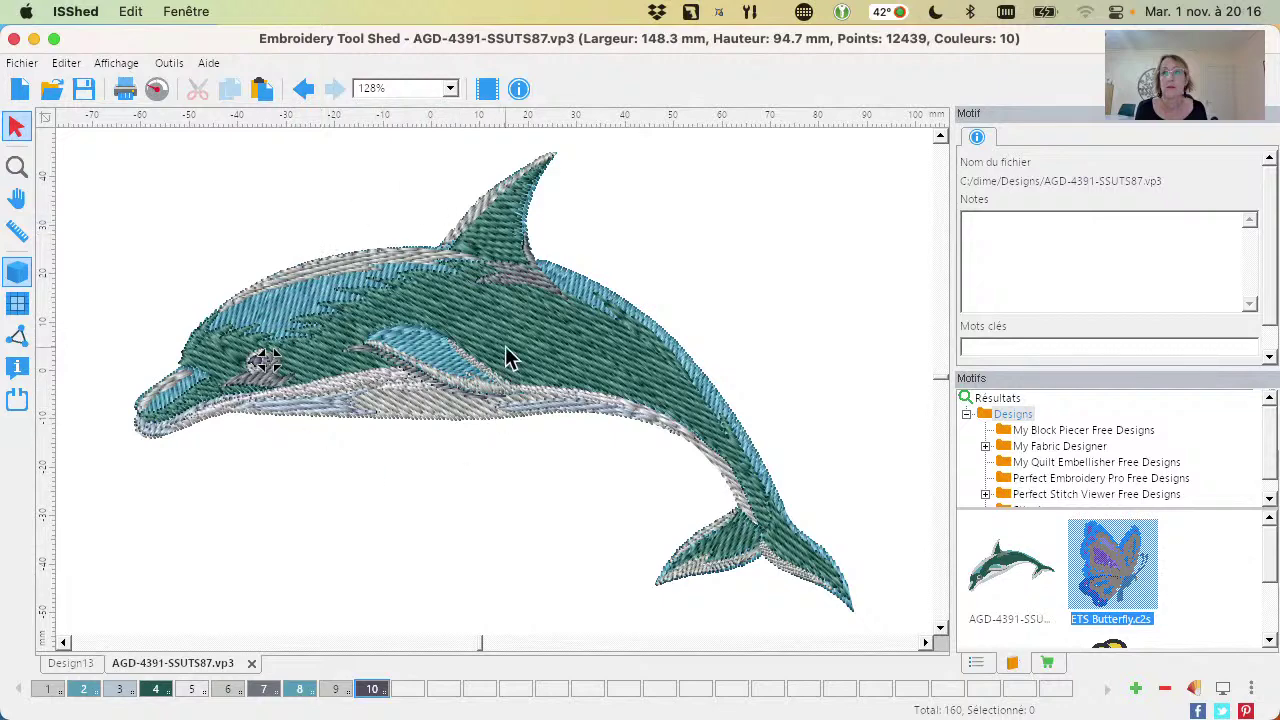
pyautogui.click(468, 303)
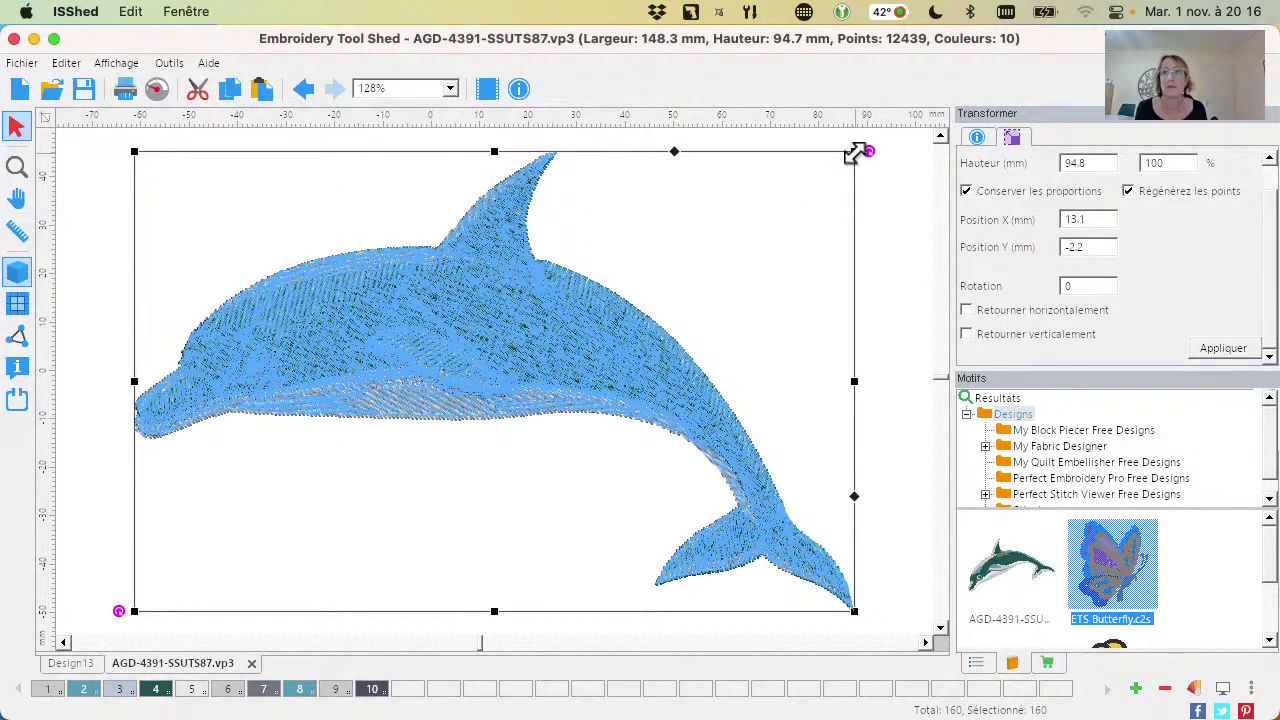
pyautogui.moveTo(854, 152); pyautogui.dragTo(893, 127)
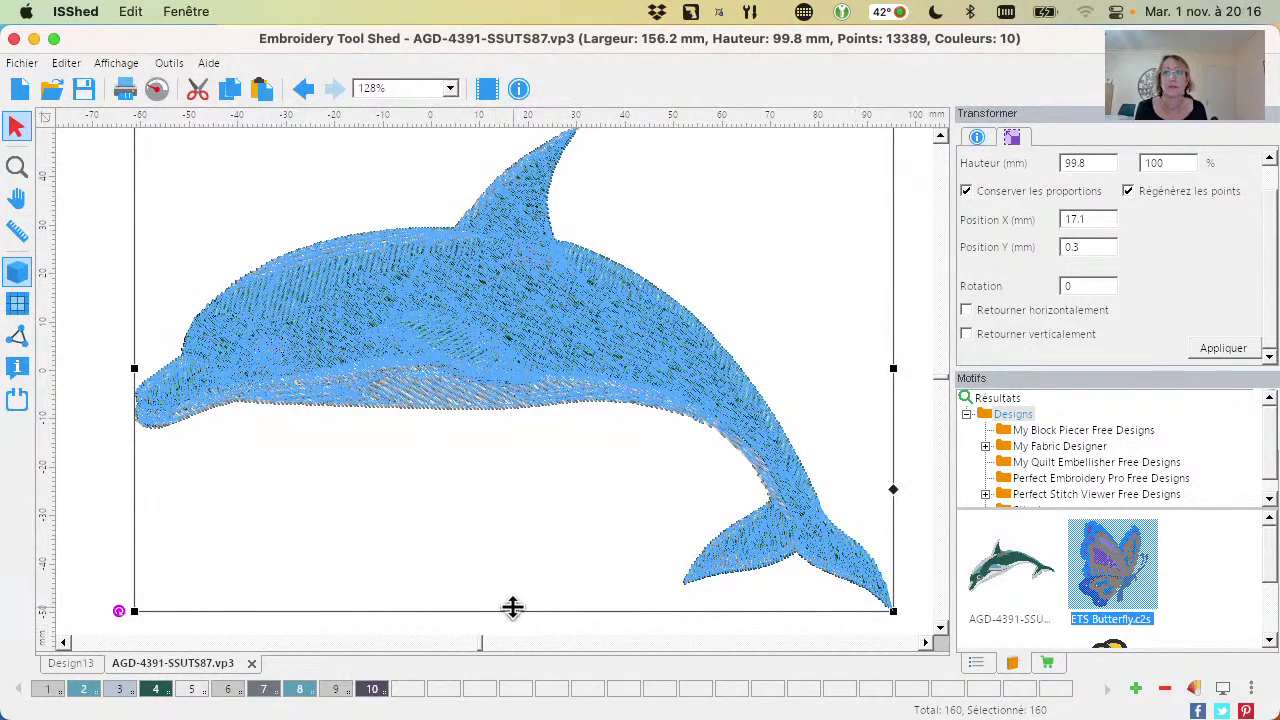
# Try squashing the dolphin from its bottom edge to a height of about 81.8 mm, undo the change and deselect the design
pyautogui.moveTo(512, 607); pyautogui.dragTo(523, 525)
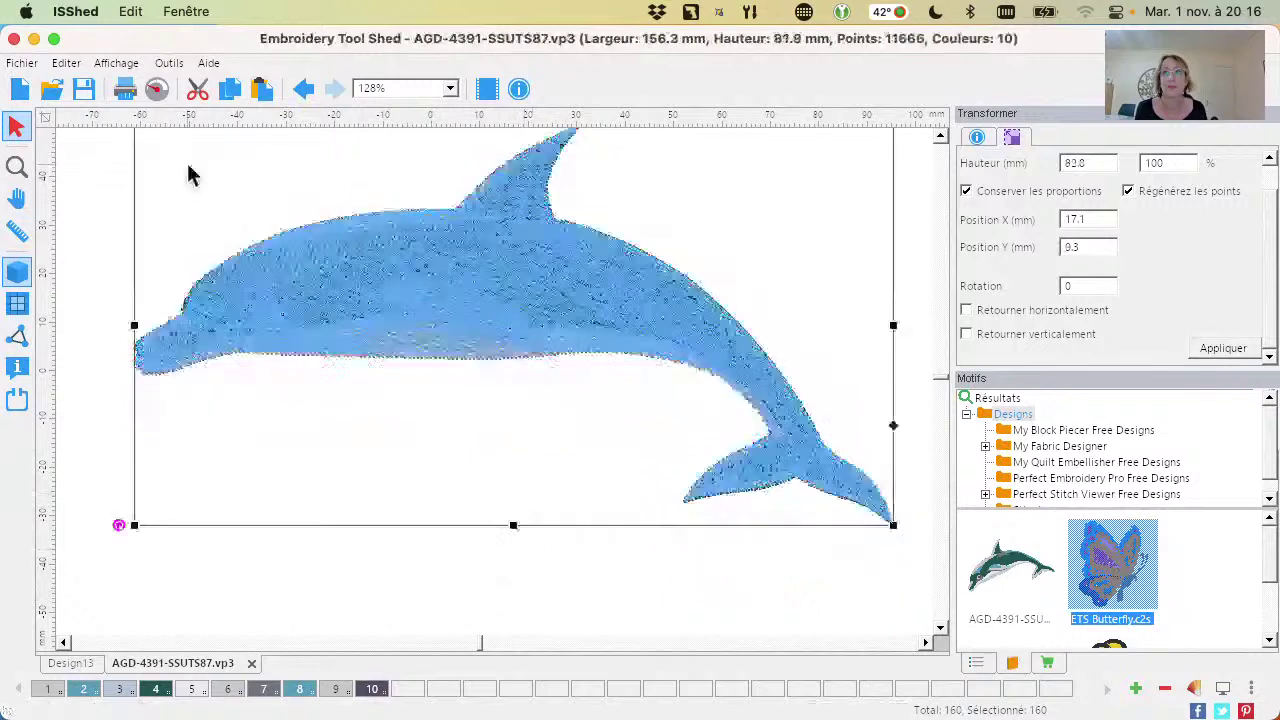
pyautogui.click(310, 89)
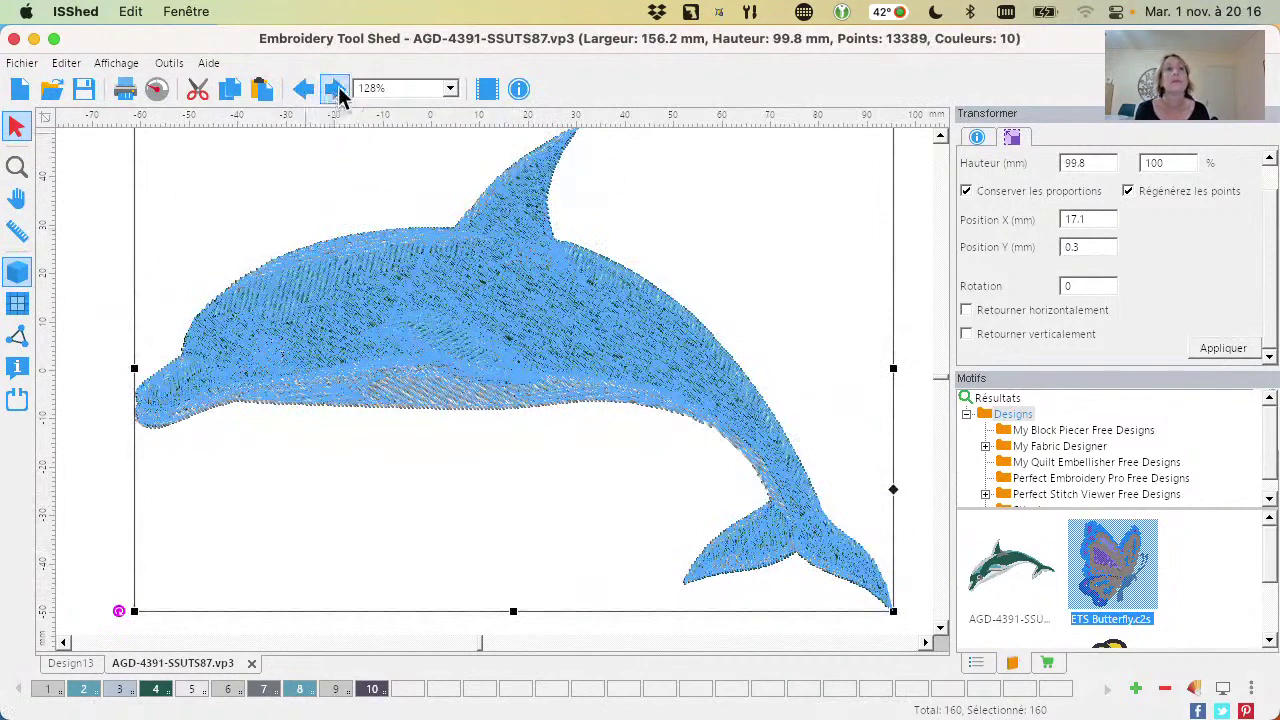
pyautogui.click(106, 242)
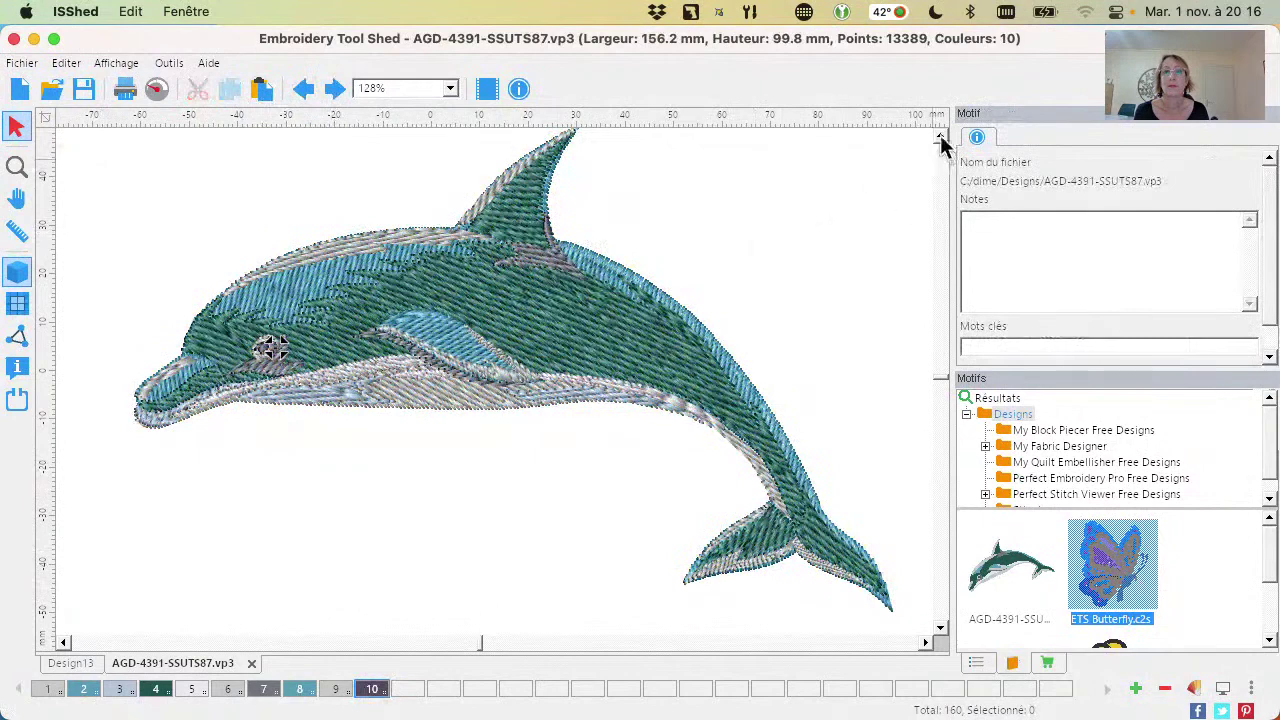
# Rotate the whole dolphin clockwise from its upper-right corner until it spans about 135.8 mm wide and 115.6 mm high
pyautogui.click(533, 307)
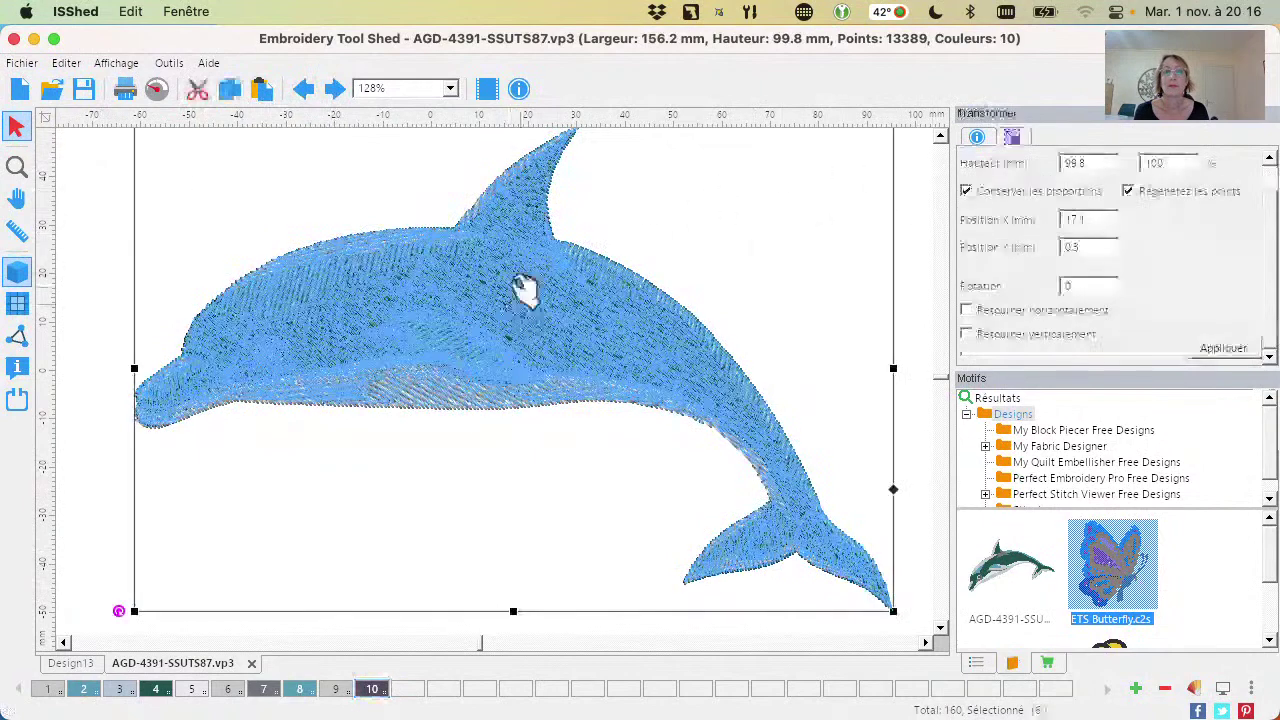
pyautogui.click(451, 89)
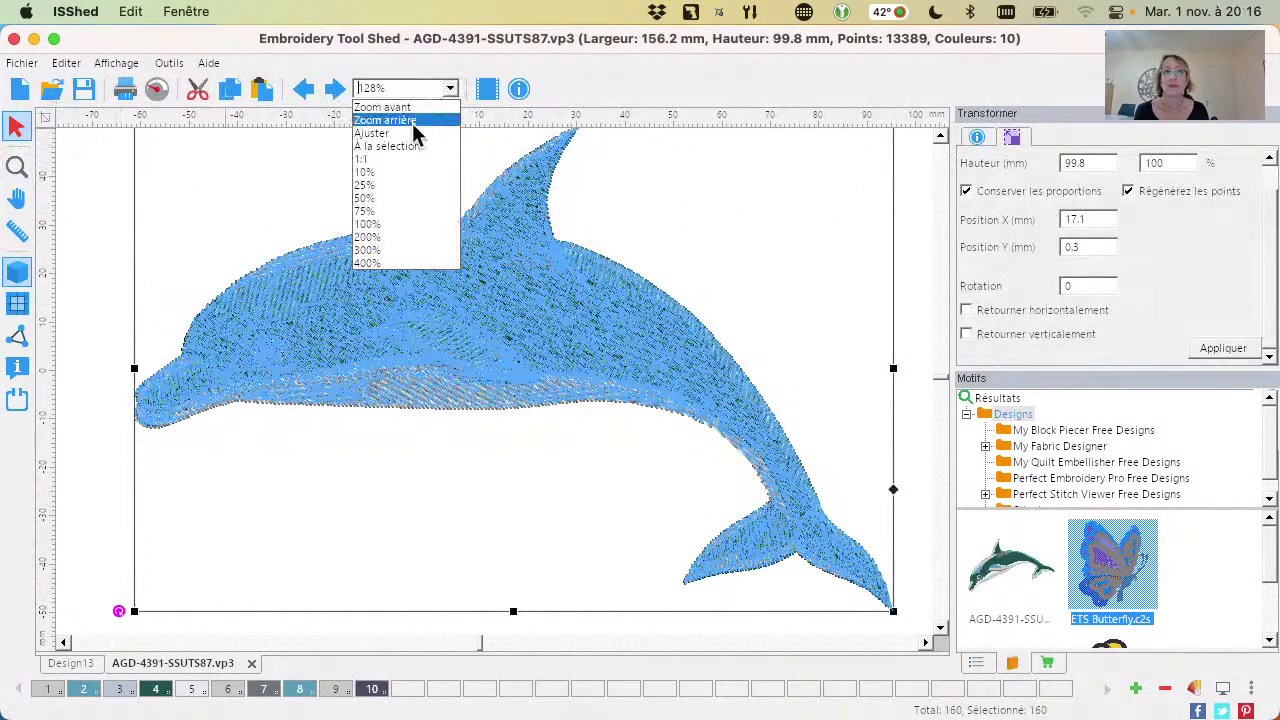
pyautogui.click(416, 224)
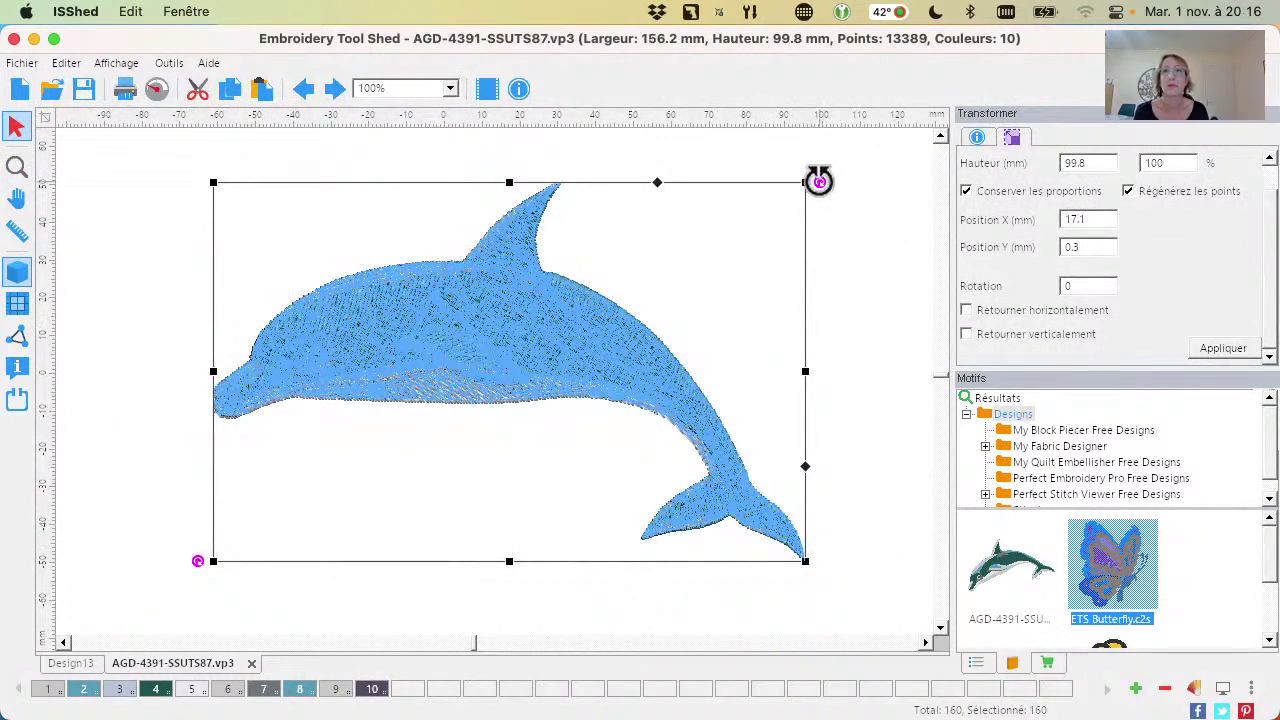
pyautogui.moveTo(818, 180); pyautogui.dragTo(777, 289)
pyautogui.click(784, 251)
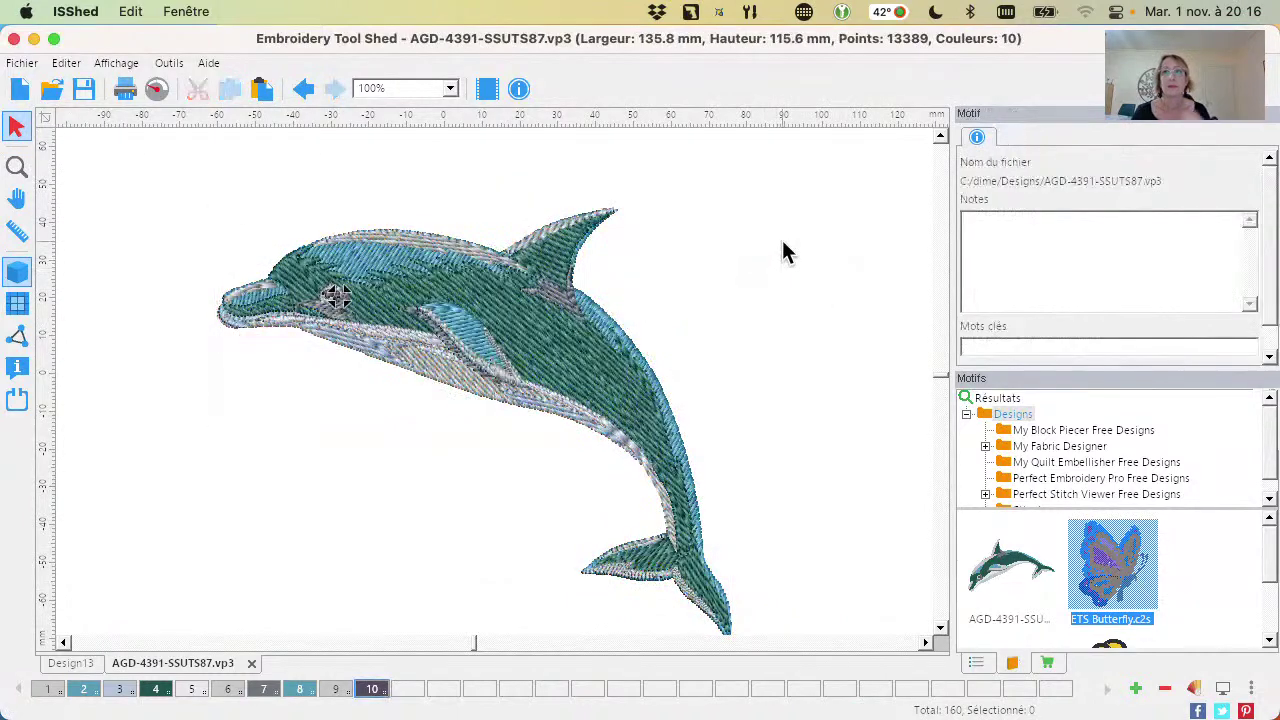
pyautogui.click(551, 297)
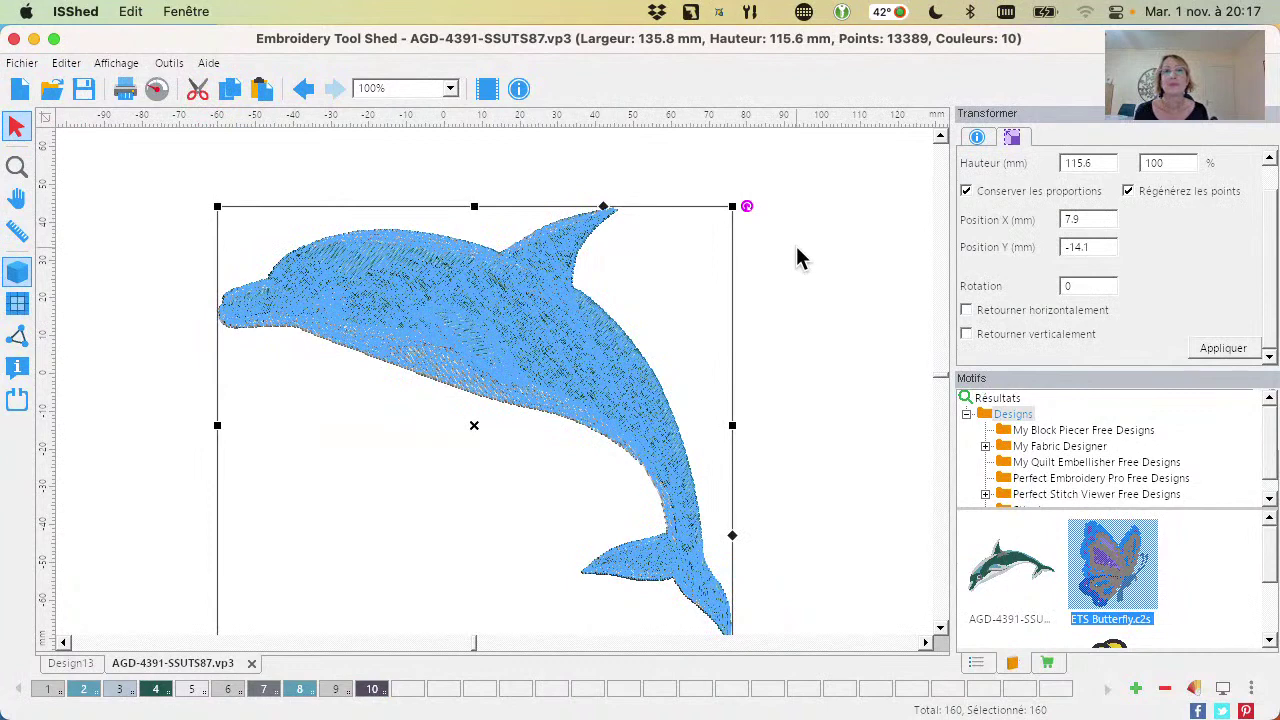
pyautogui.click(797, 310)
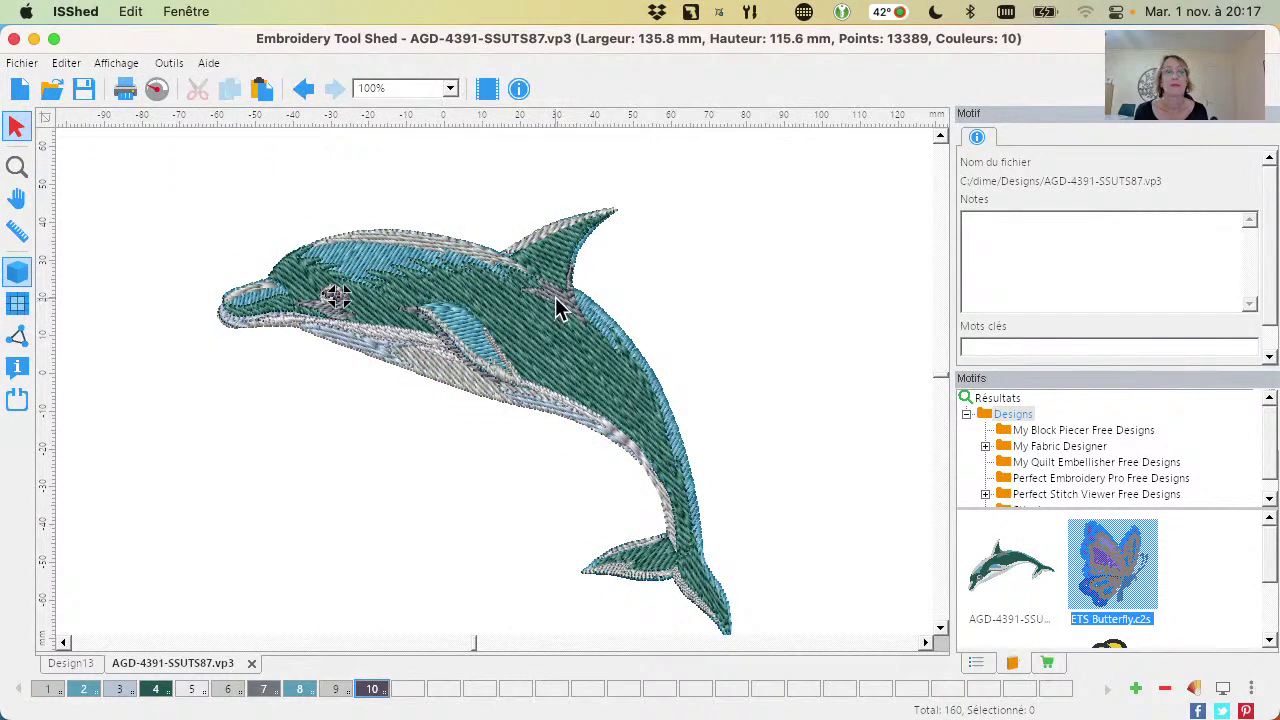
# Move the dolphin to about X 34.6 mm, Y -1.4 mm, and place a copy at about X -31.8 mm, Y -27.0 mm
pyautogui.click(505, 308)
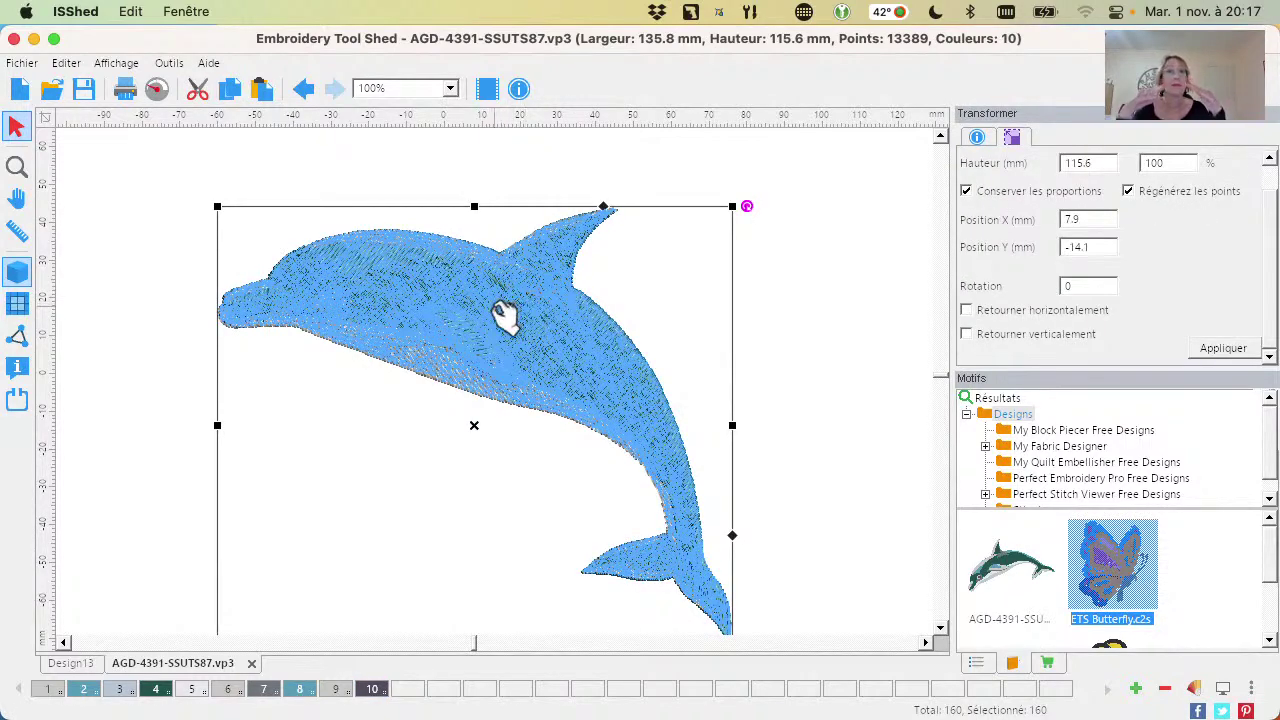
pyautogui.moveTo(505, 315); pyautogui.dragTo(606, 267)
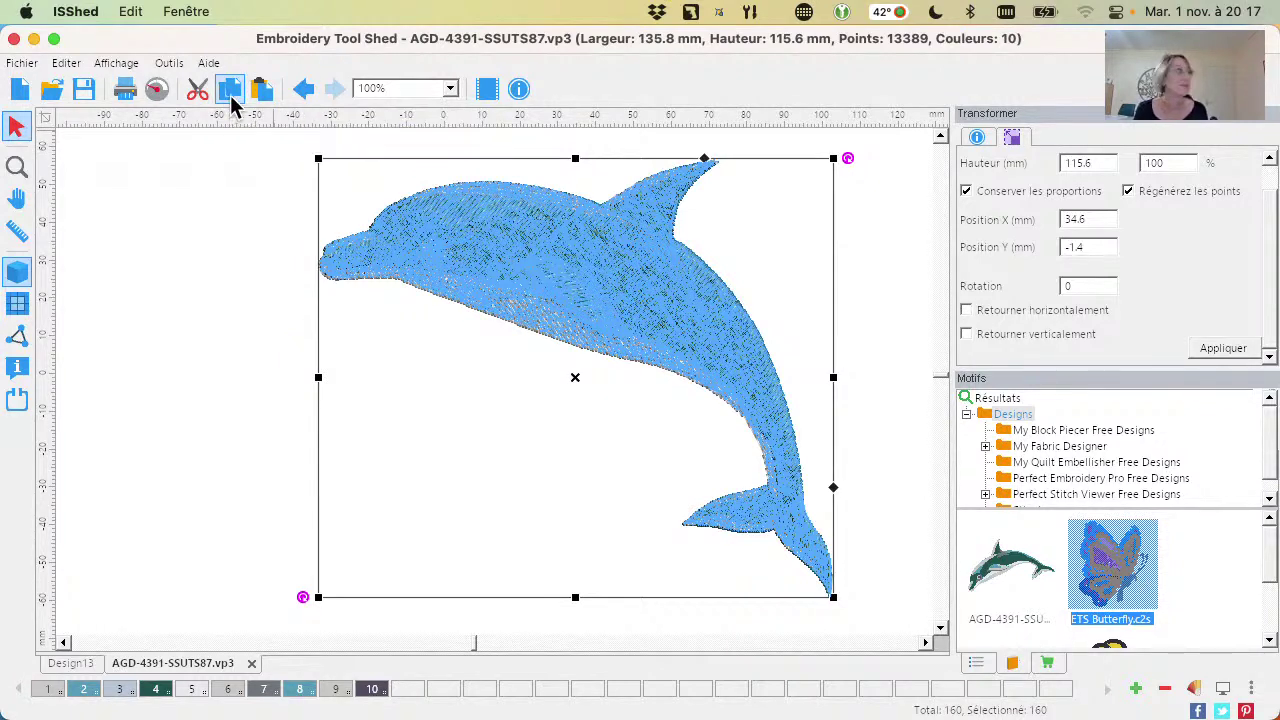
pyautogui.click(262, 91)
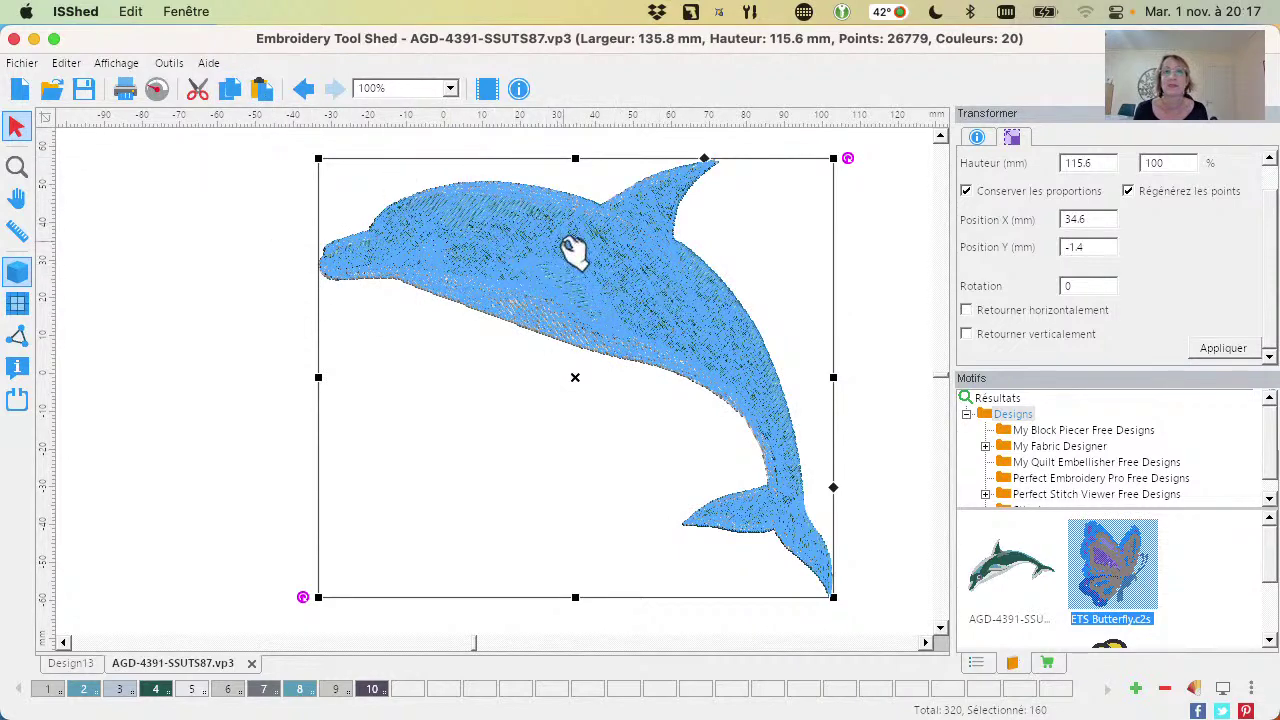
pyautogui.moveTo(573, 250); pyautogui.dragTo(322, 347)
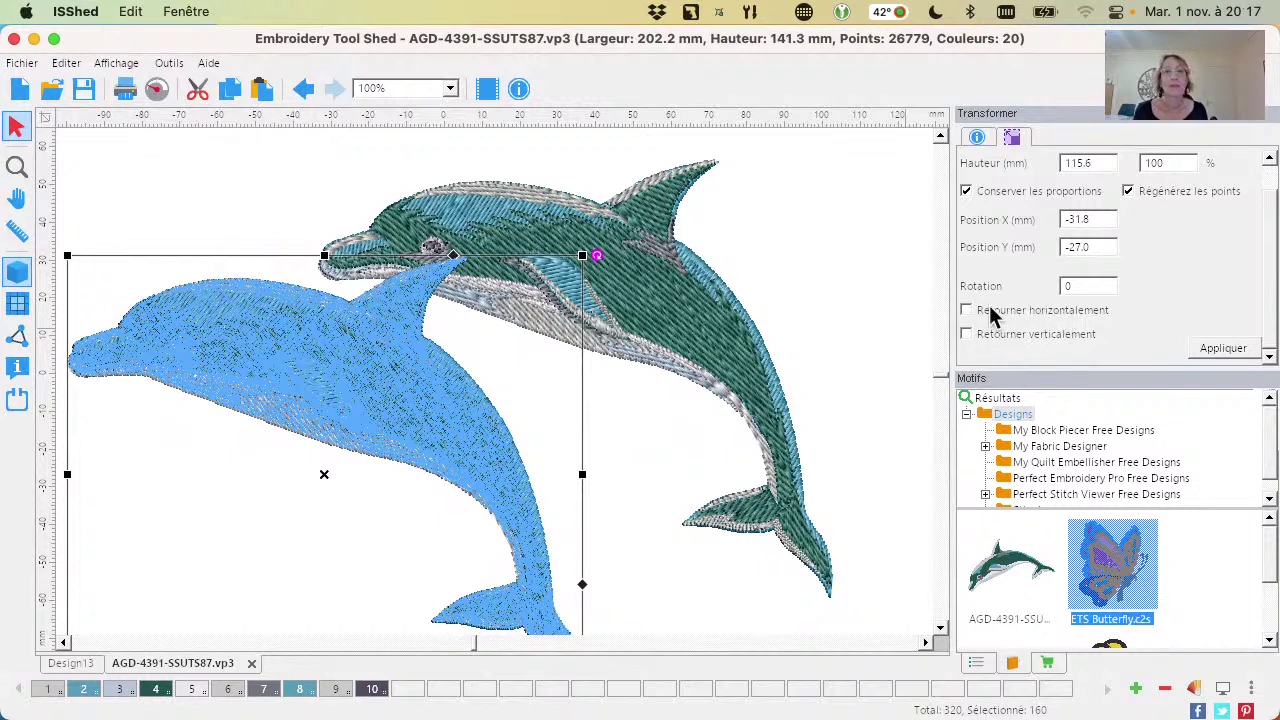
# Flip the copied dolphin horizontally and position it nose to nose with the original at about X -104.3 mm, Y -0.5 mm
pyautogui.click(1030, 316)
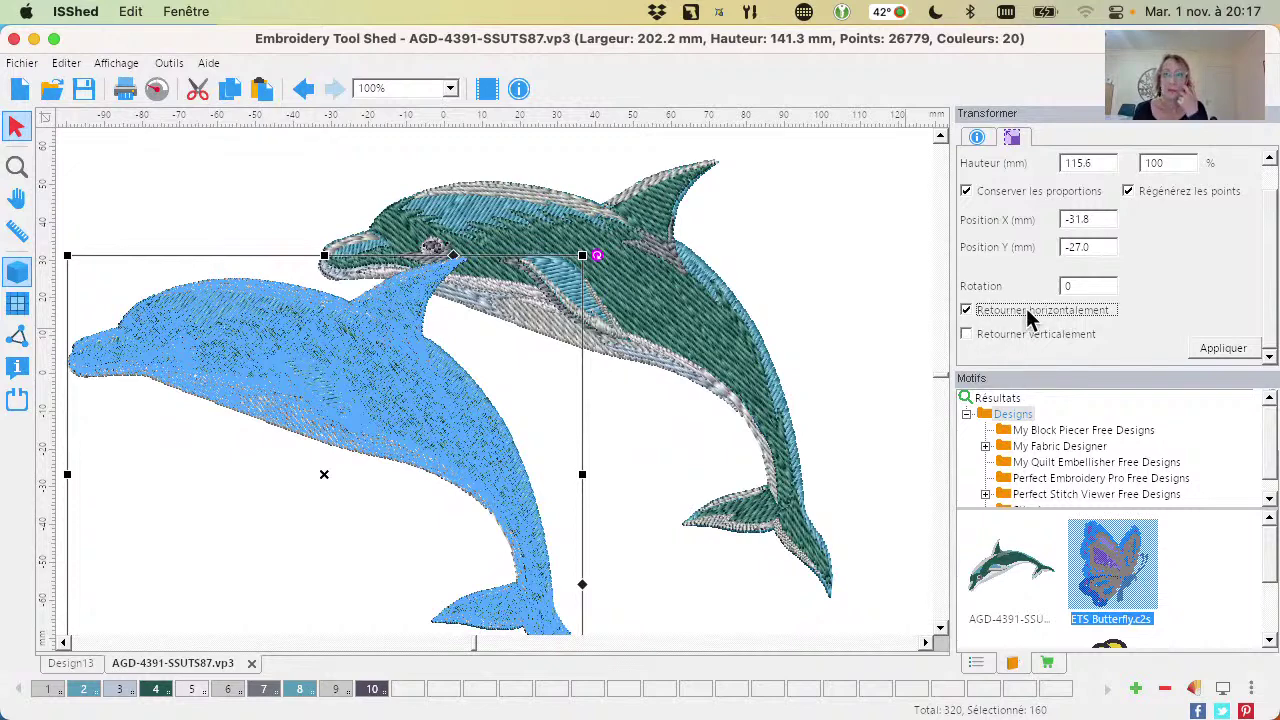
pyautogui.click(1224, 348)
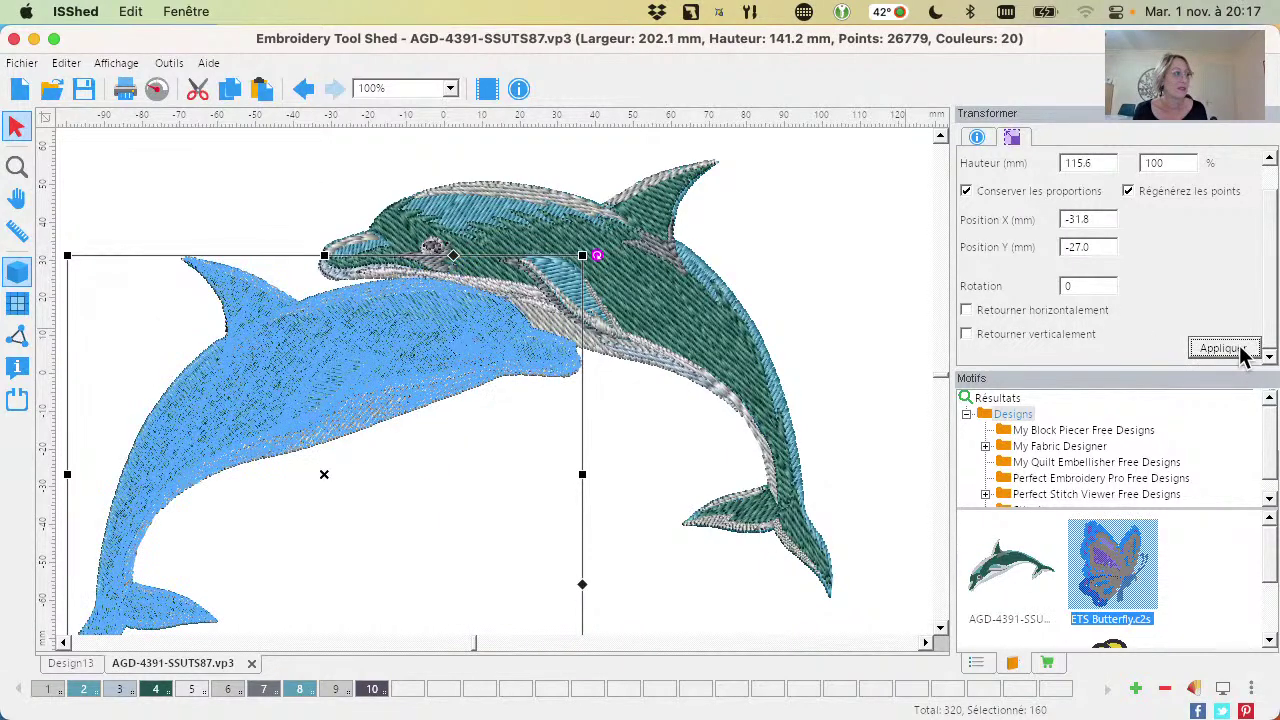
pyautogui.moveTo(420, 340); pyautogui.dragTo(148, 218)
pyautogui.click(450, 88)
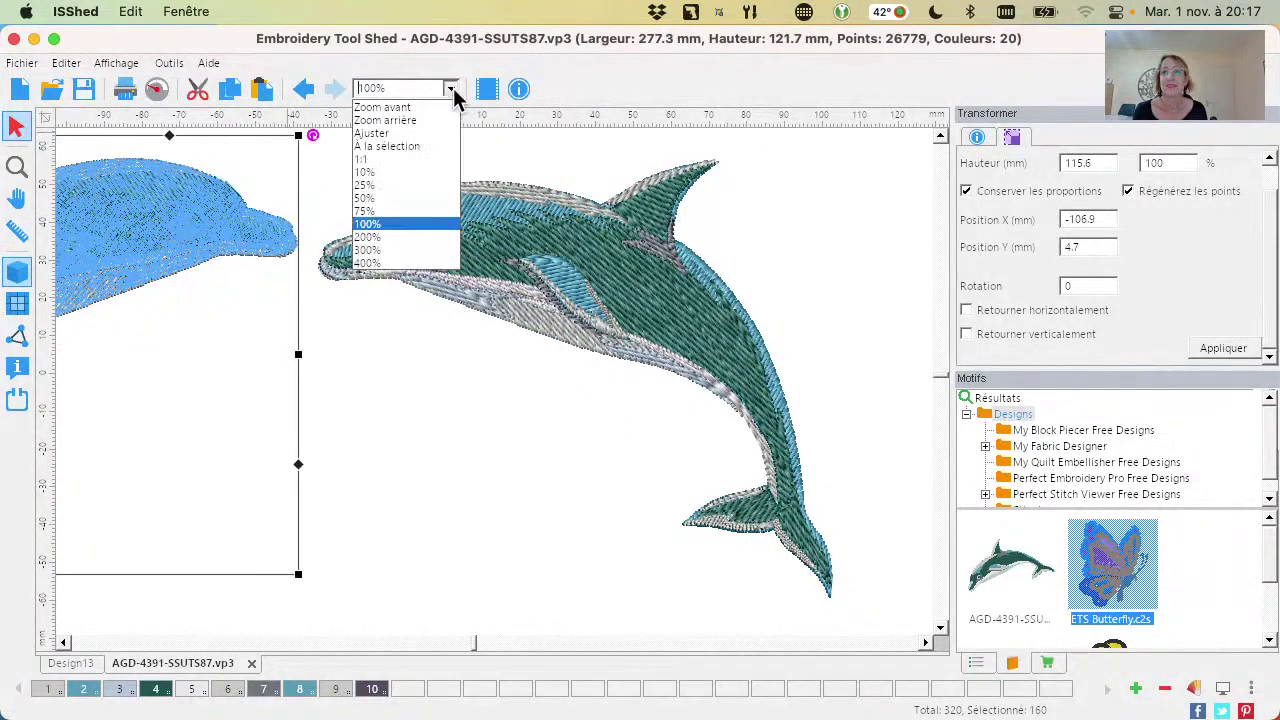
pyautogui.click(406, 200)
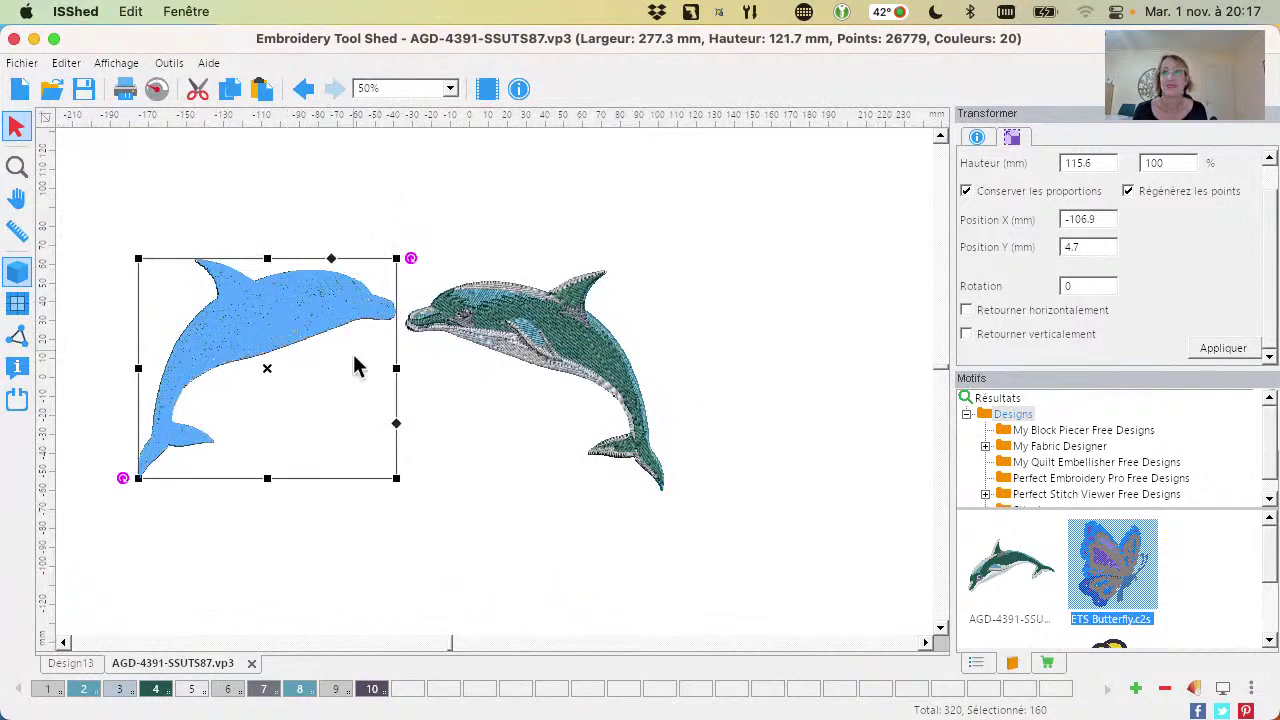
pyautogui.moveTo(309, 323); pyautogui.dragTo(318, 340)
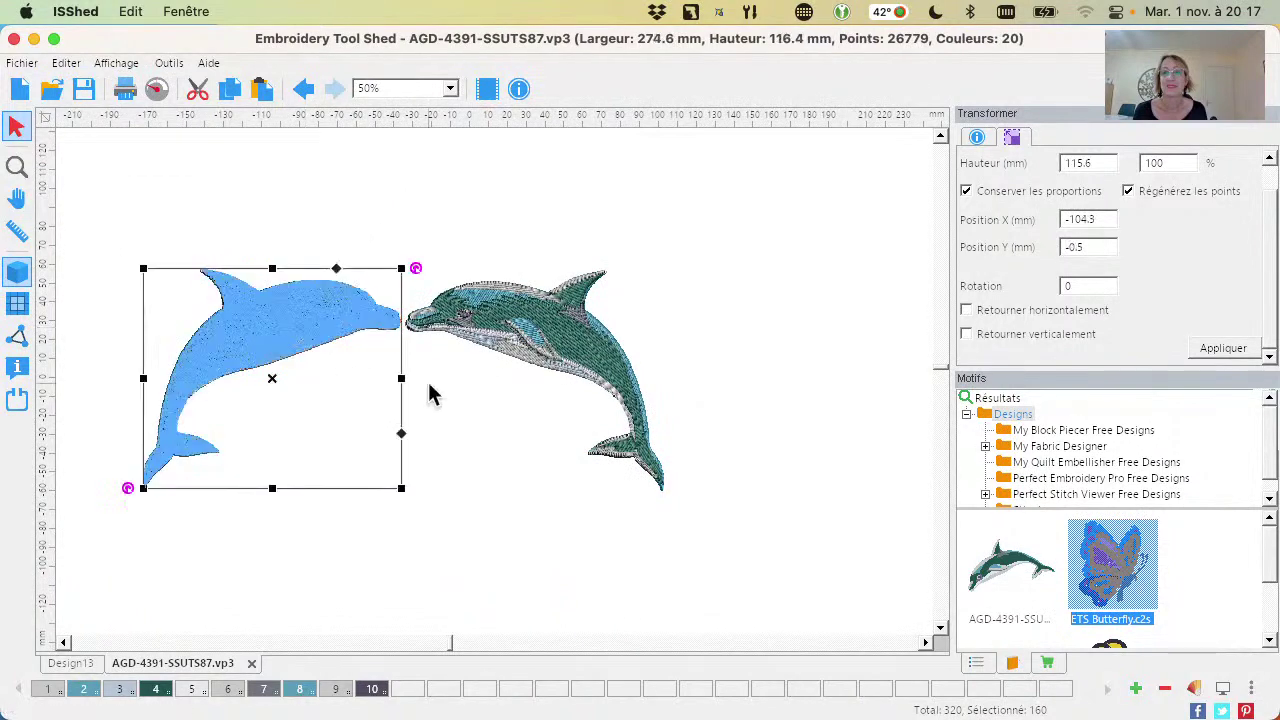
pyautogui.click(428, 382)
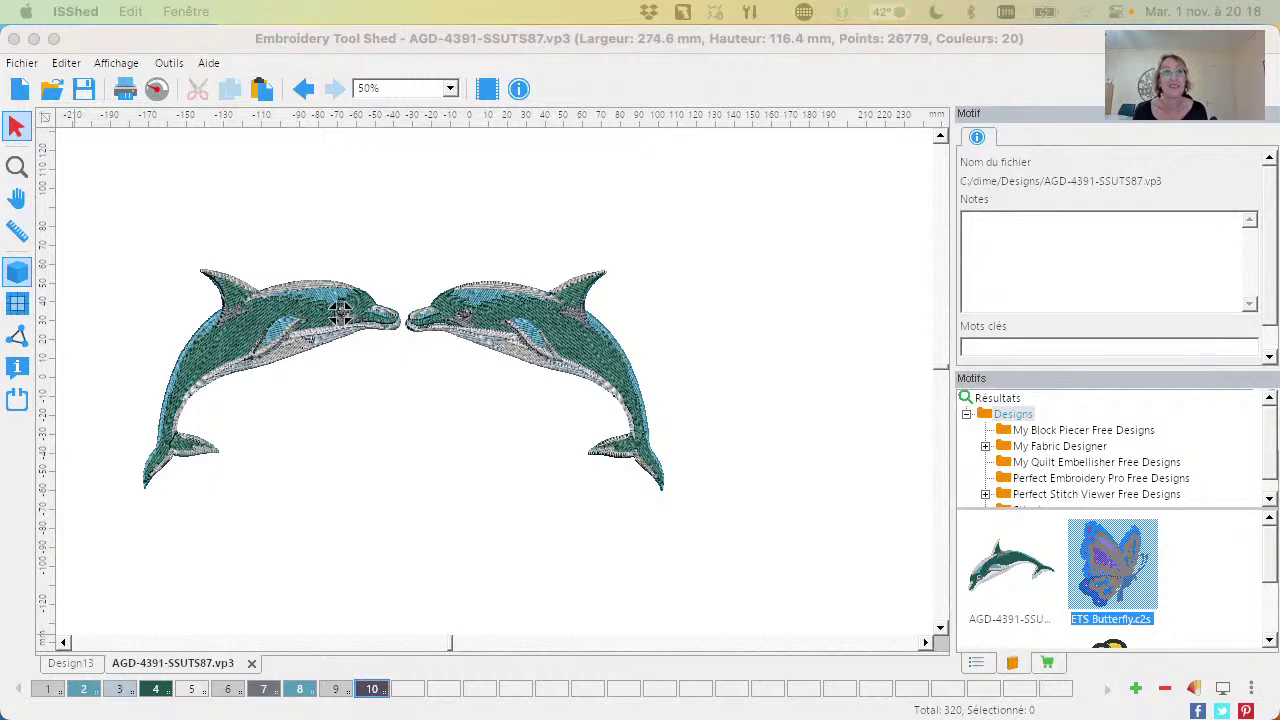
# Zoom the view to 80% so both facing dolphins fill the workspace, and glance through the library thumbnails
pyautogui.click(646, 98)
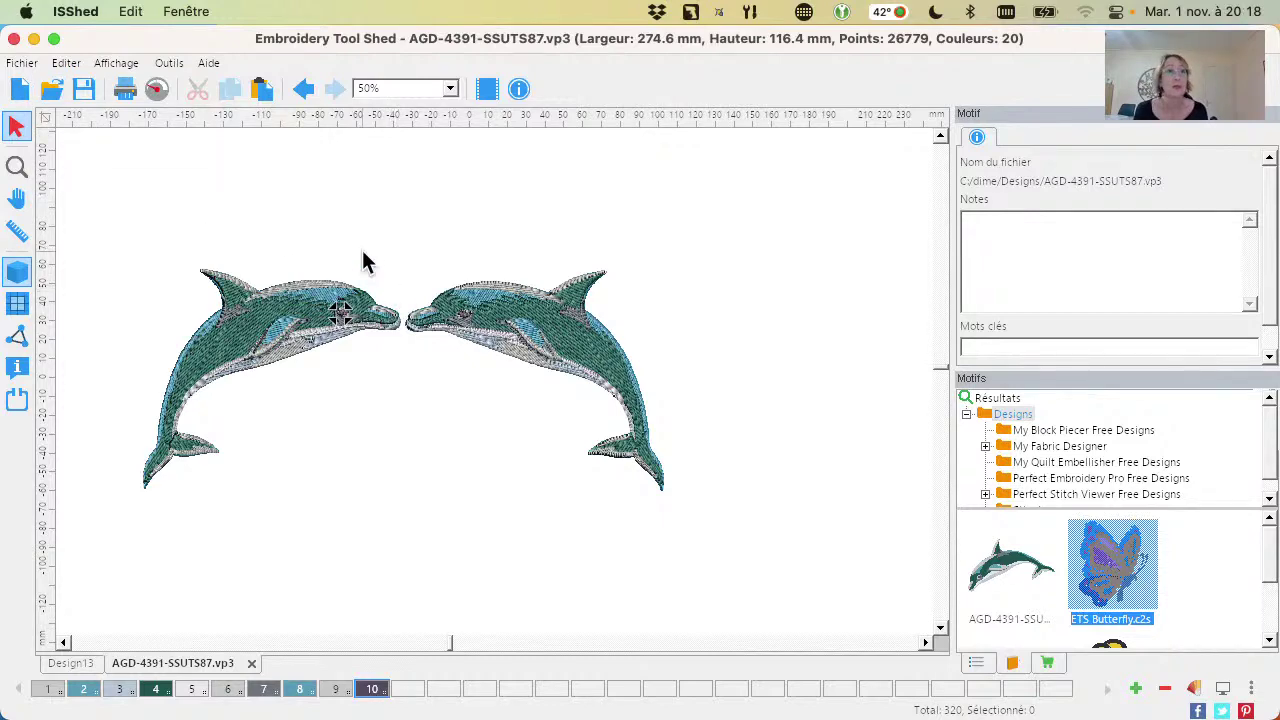
pyautogui.scroll(5, 364, 258)
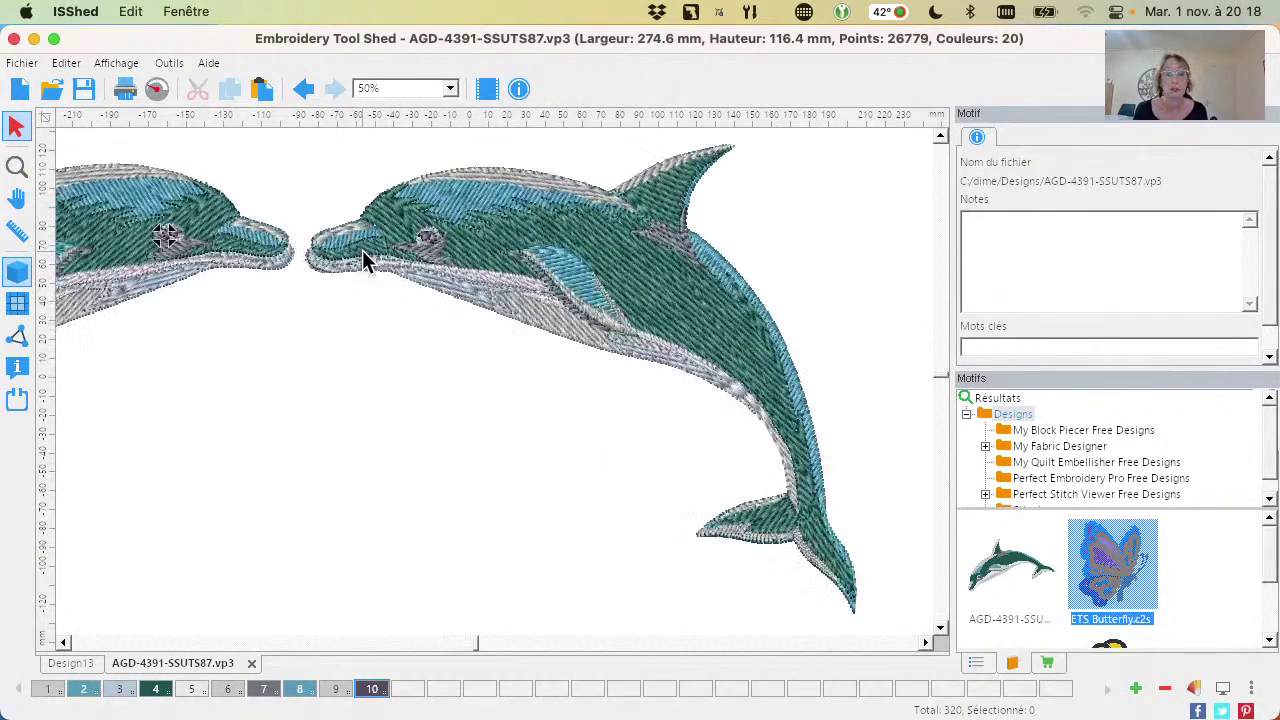
pyautogui.click(17, 167)
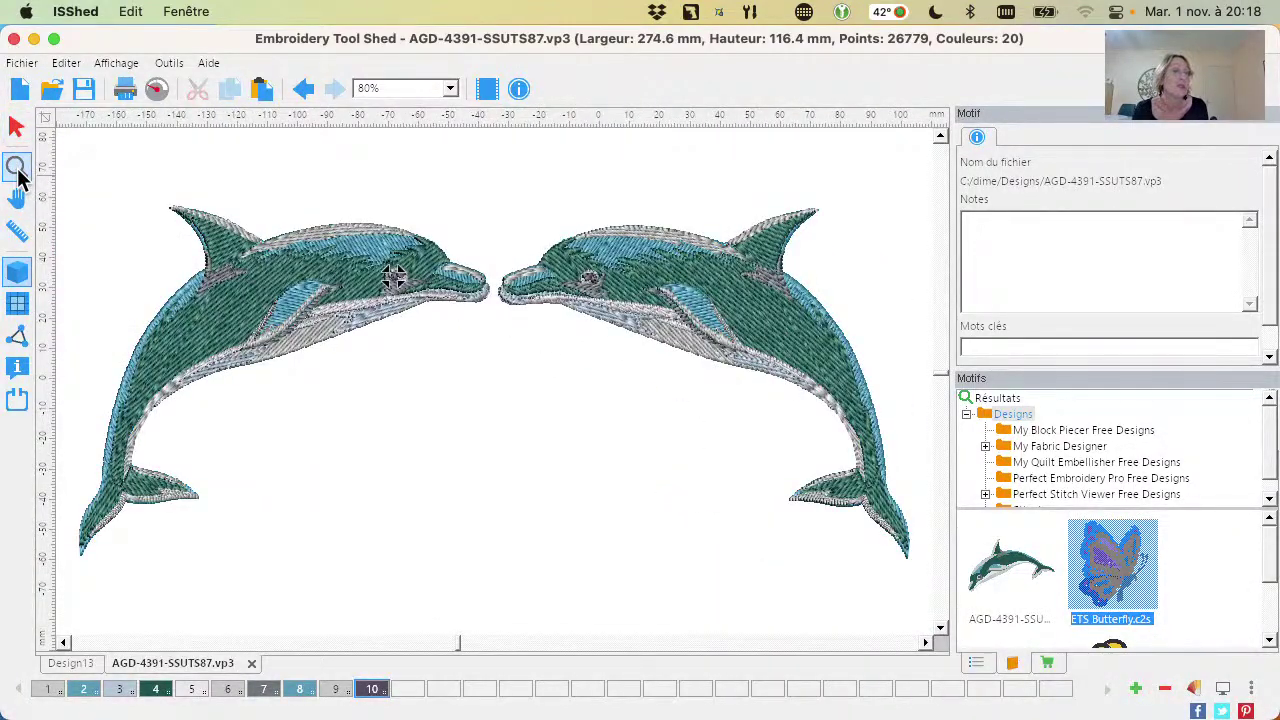
pyautogui.scroll(-2, 1272, 592)
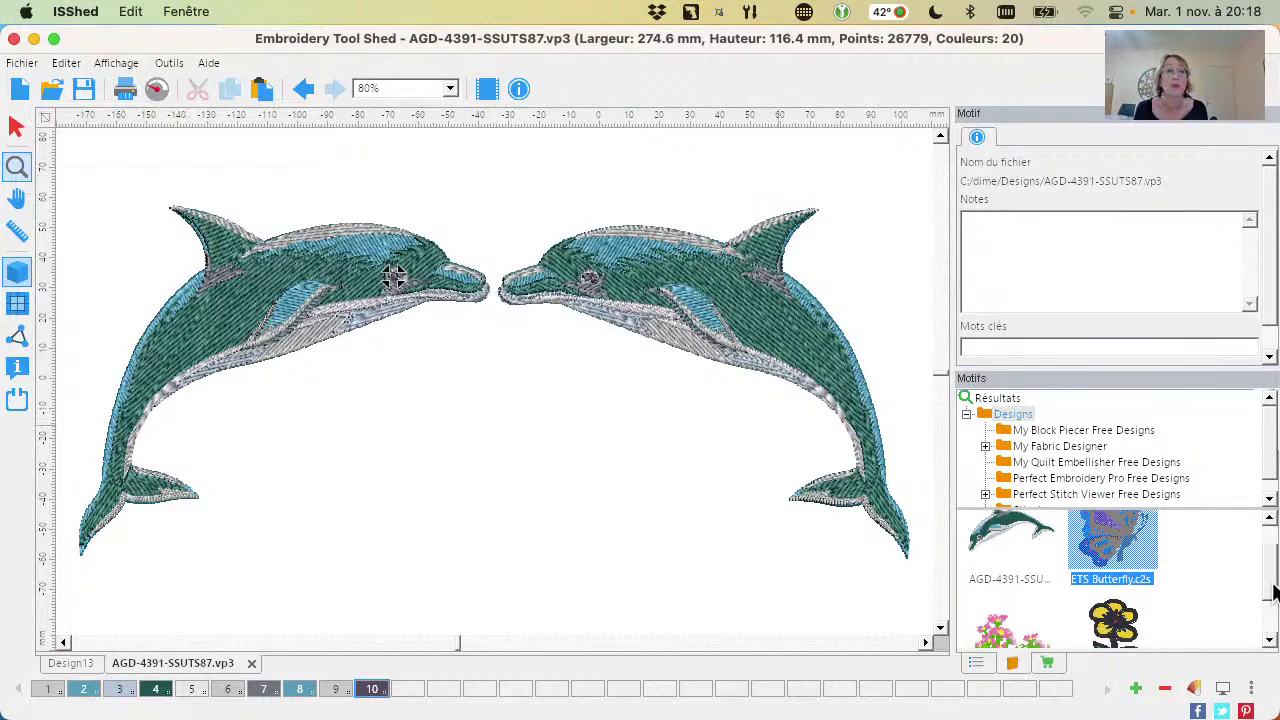
pyautogui.scroll(2, 1272, 592)
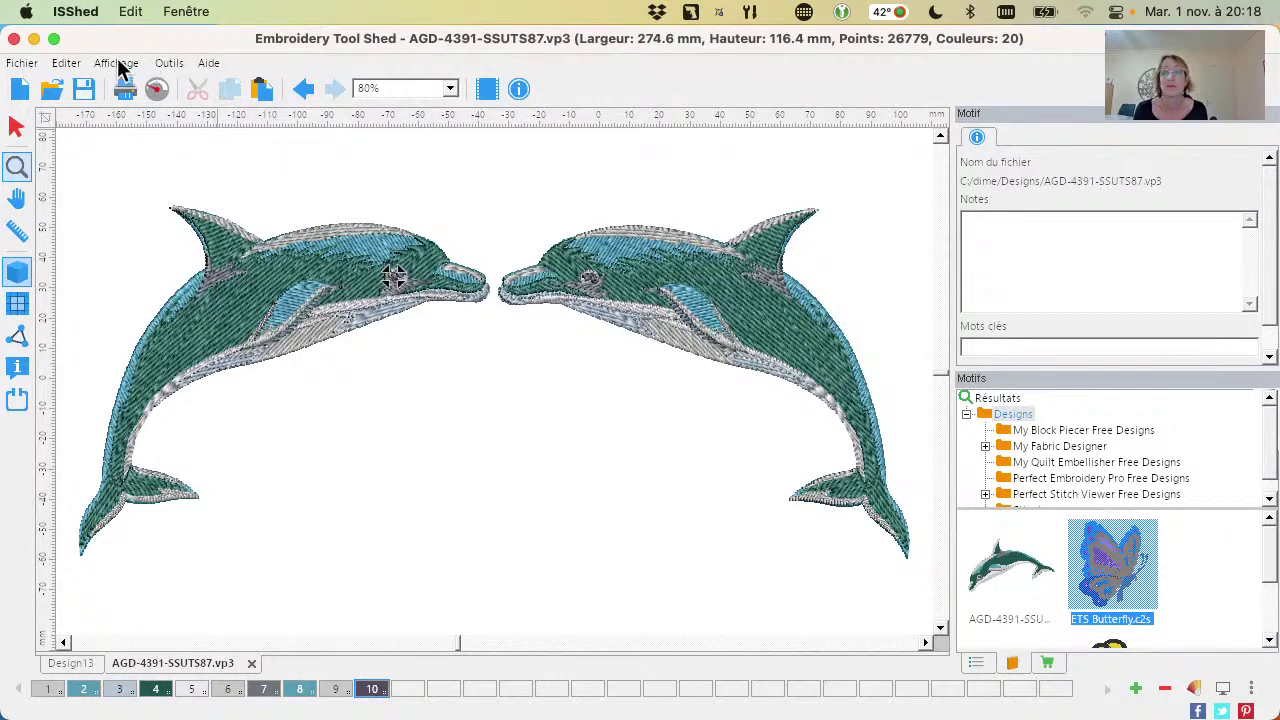
# Start saving the design under a new name and review the available embroidery file formats, keeping Inspiration Series (C2S)
pyautogui.click(24, 64)
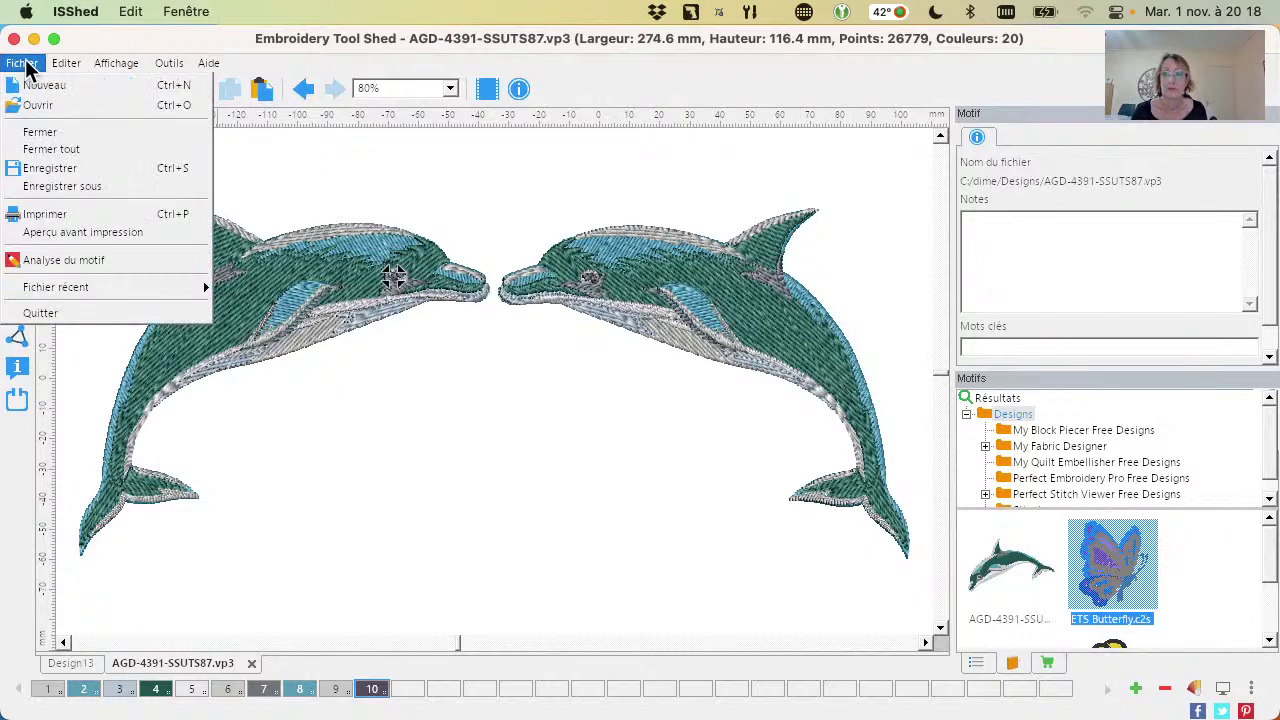
pyautogui.click(92, 186)
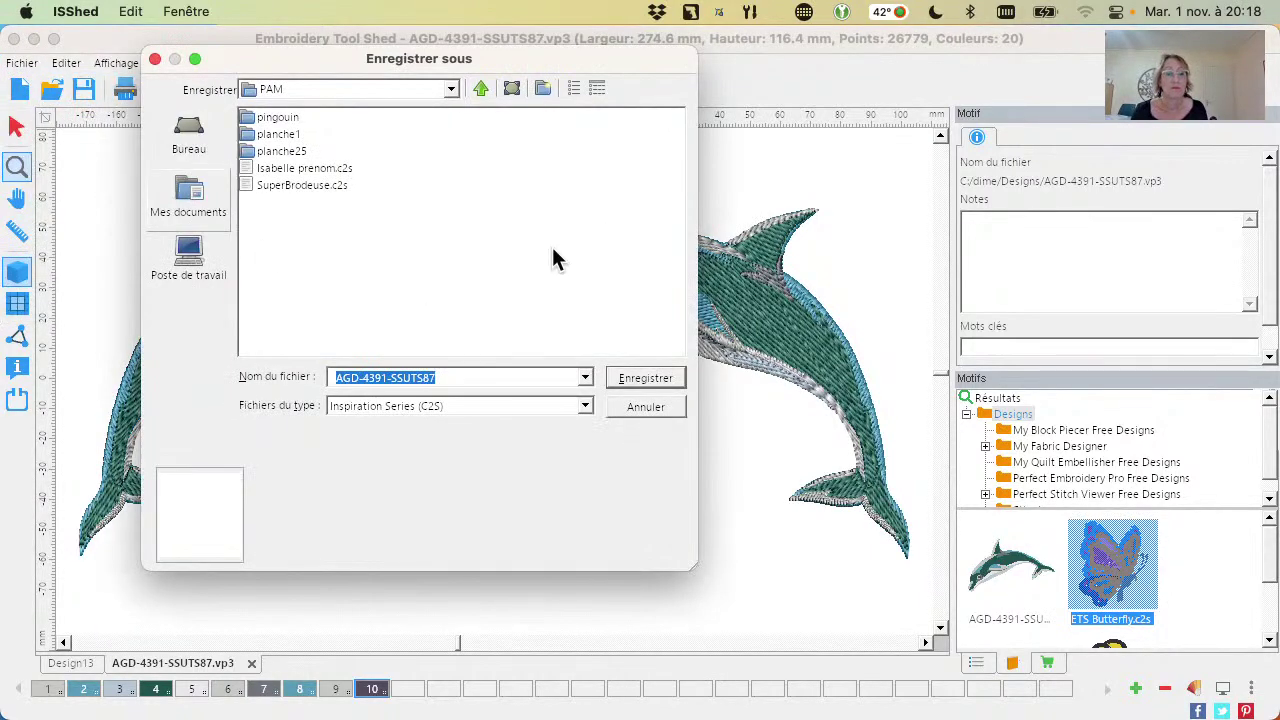
pyautogui.moveTo(469, 59); pyautogui.dragTo(456, 84)
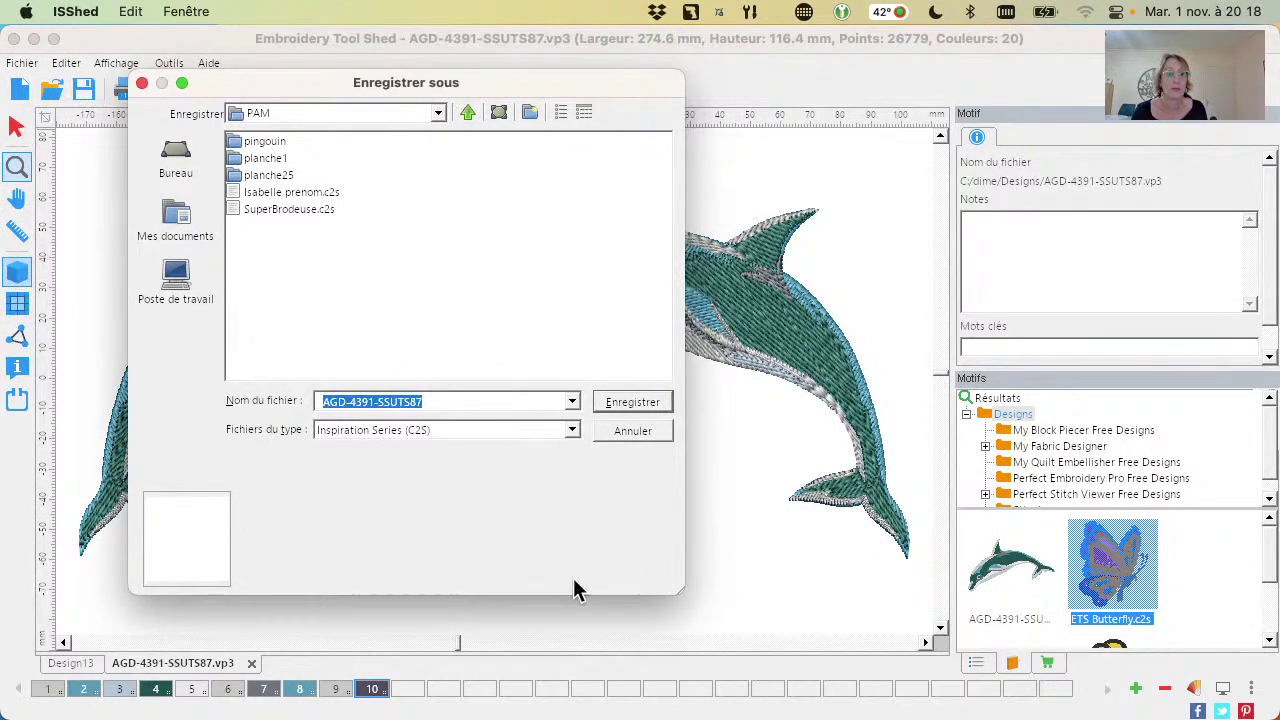
pyautogui.click(572, 429)
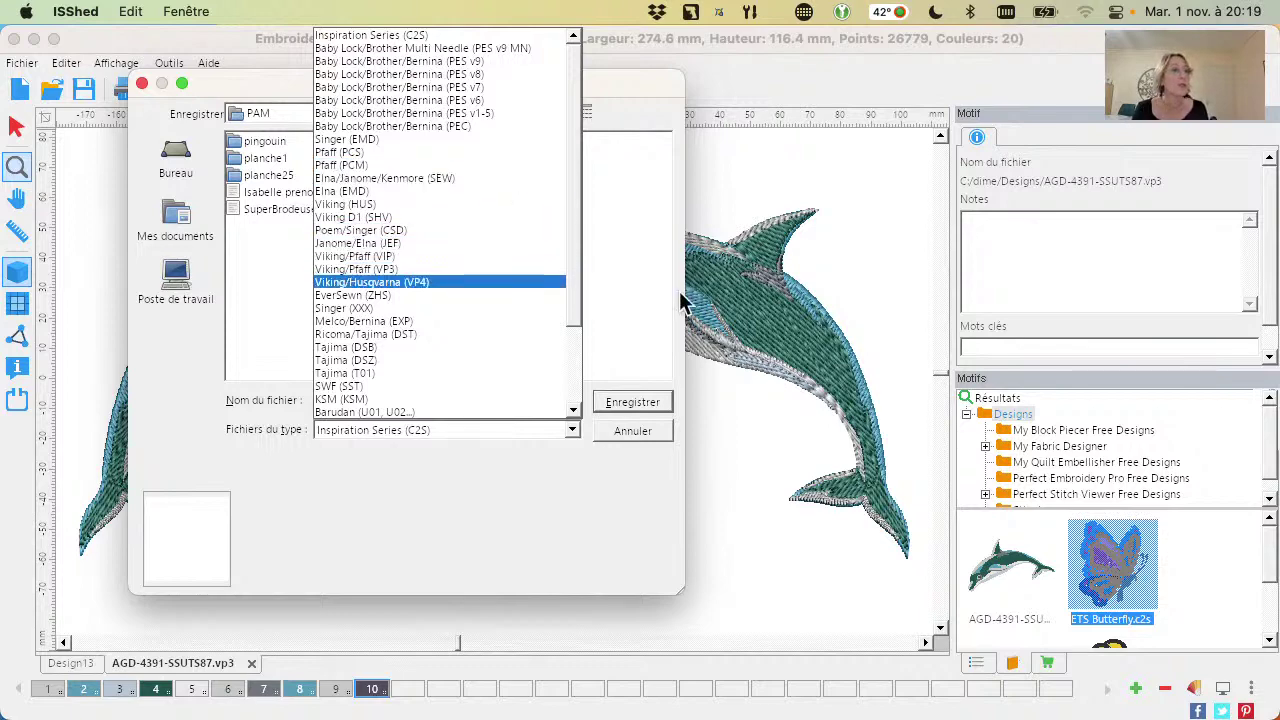
pyautogui.scroll(-3, 548, 325)
pyautogui.scroll(3, 547, 320)
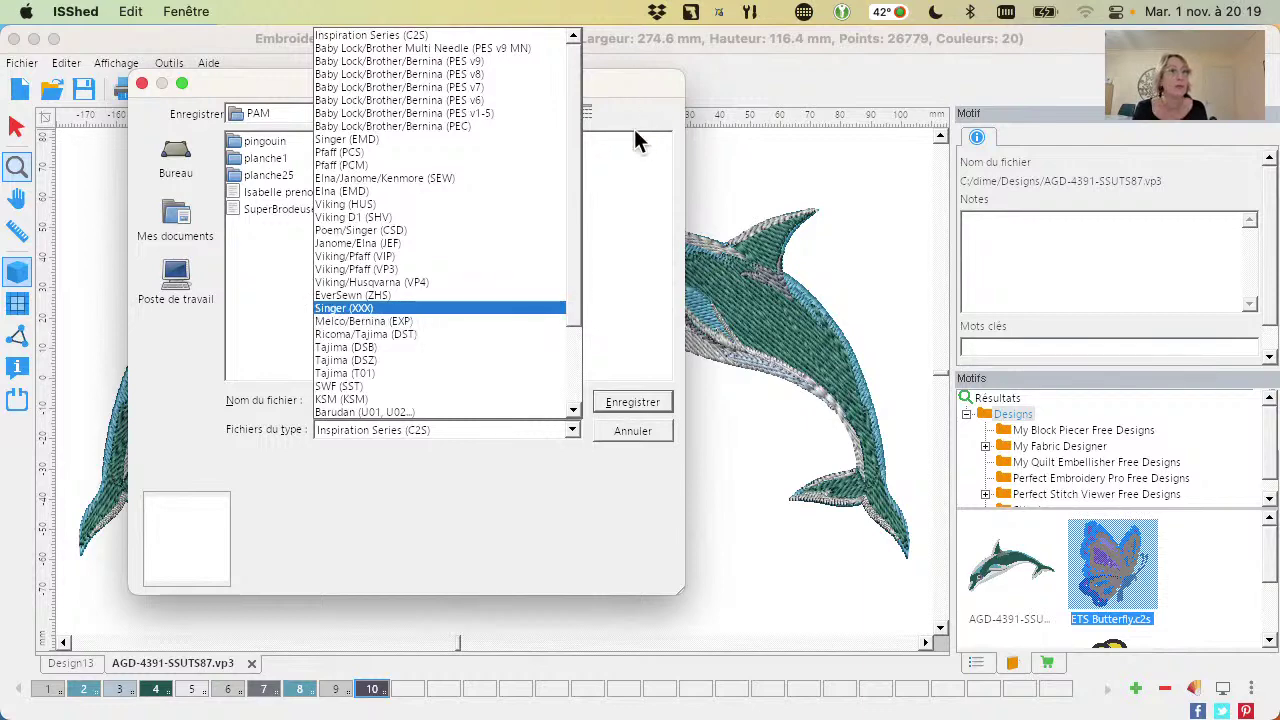
pyautogui.click(604, 145)
pyautogui.click(455, 430)
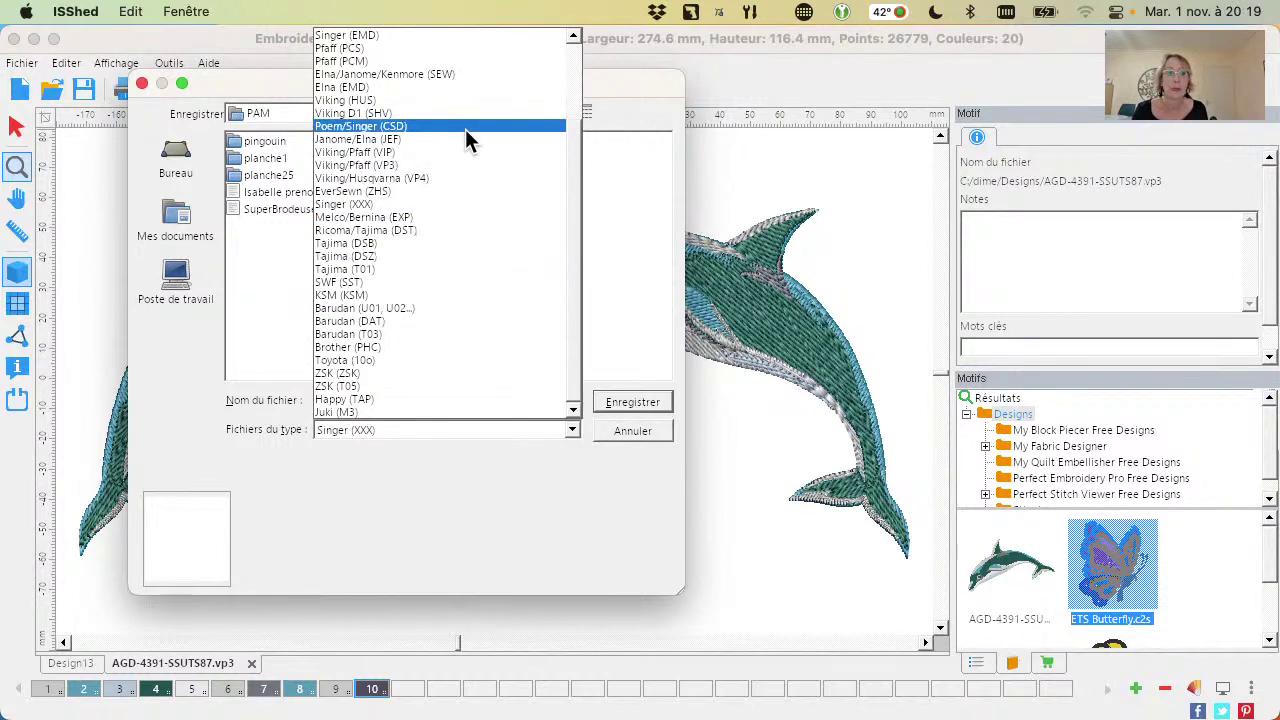
pyautogui.click(470, 378)
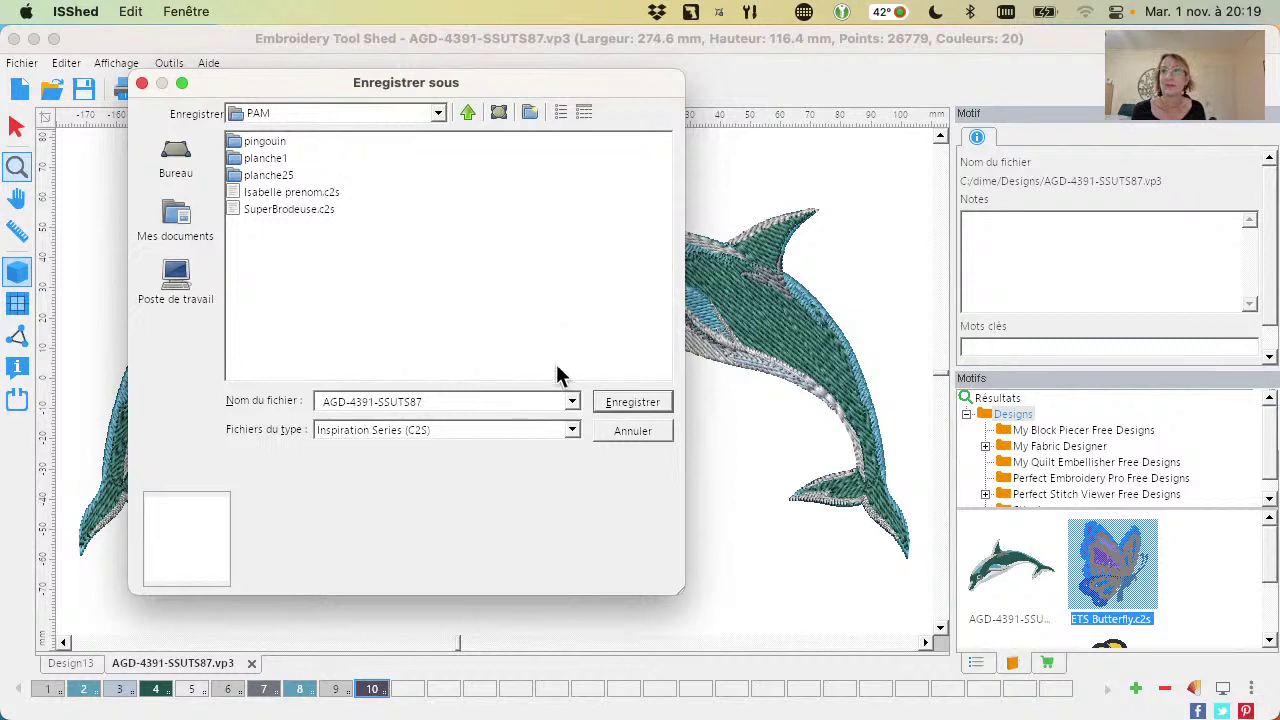
# Name the file "Mes dauphins" and save it in Inspiration Series (C2S) format in the PAM folder
pyautogui.tripleClick(440, 401)
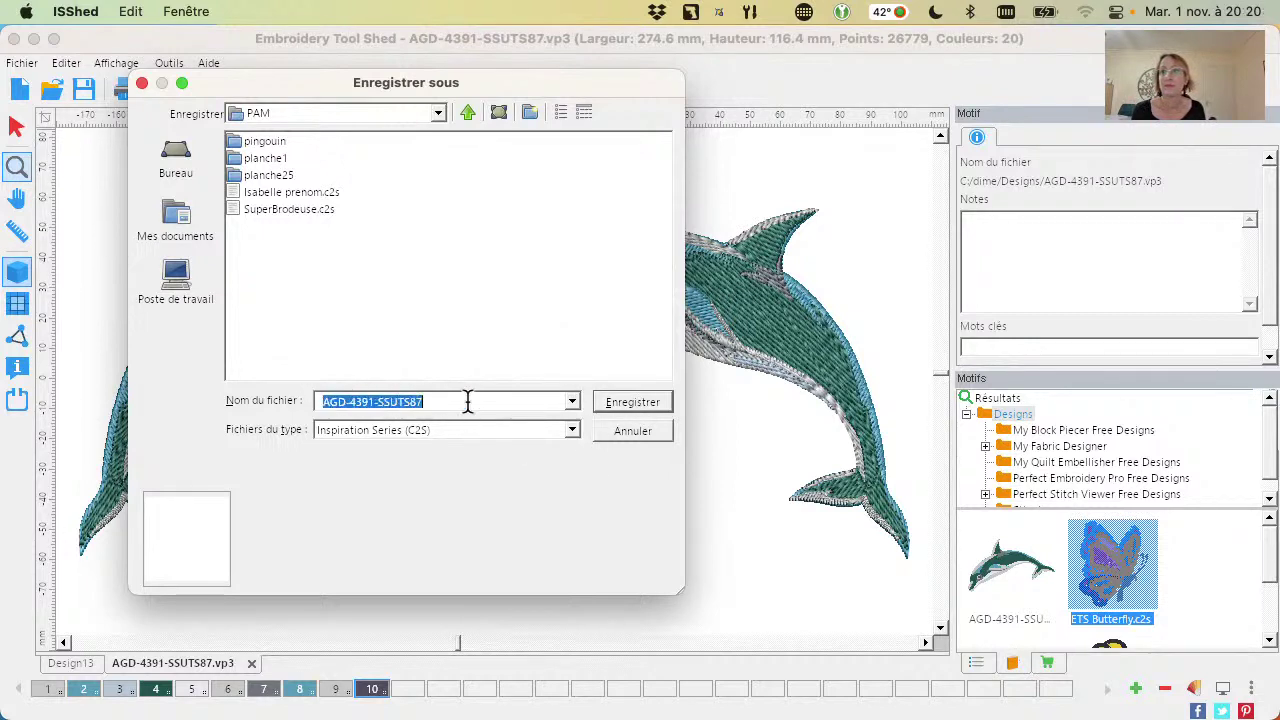
pyautogui.write('Mes dau')
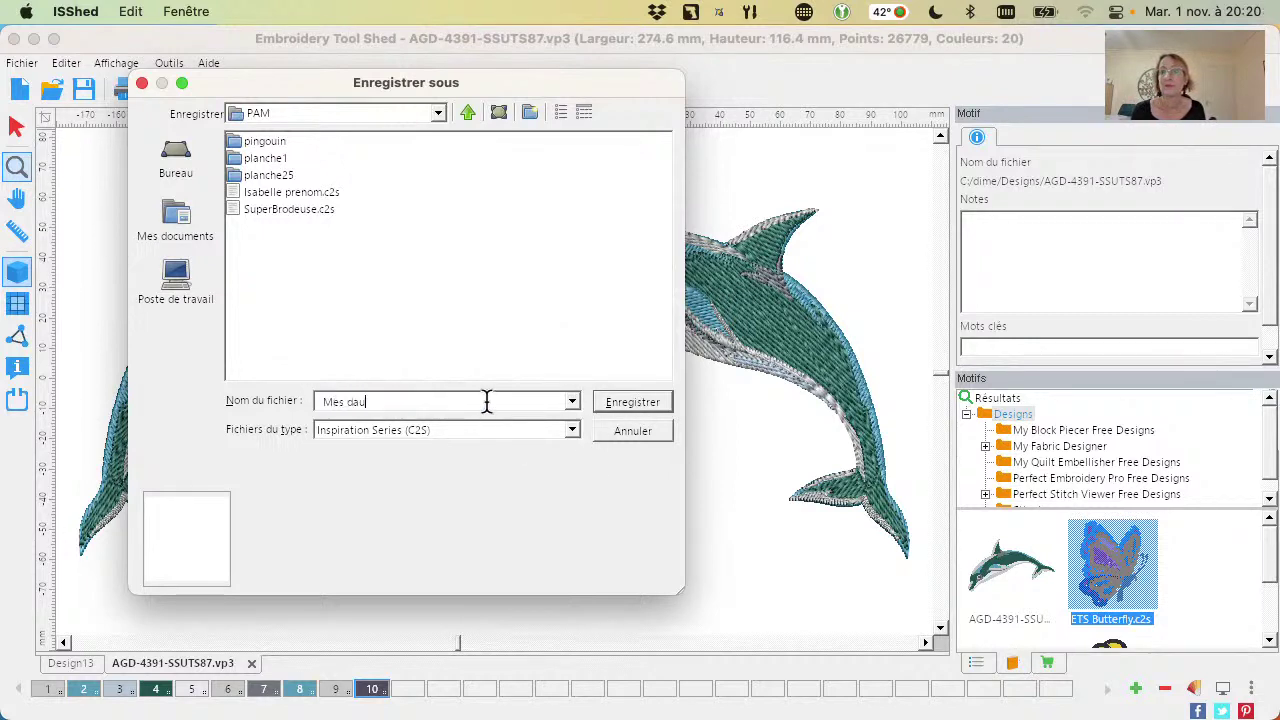
pyautogui.write('phins')
pyautogui.press('BackSpace')
pyautogui.press('BackSpace')
pyautogui.press('BackSpace')
pyautogui.press('BackSpace')
pyautogui.write('hins')
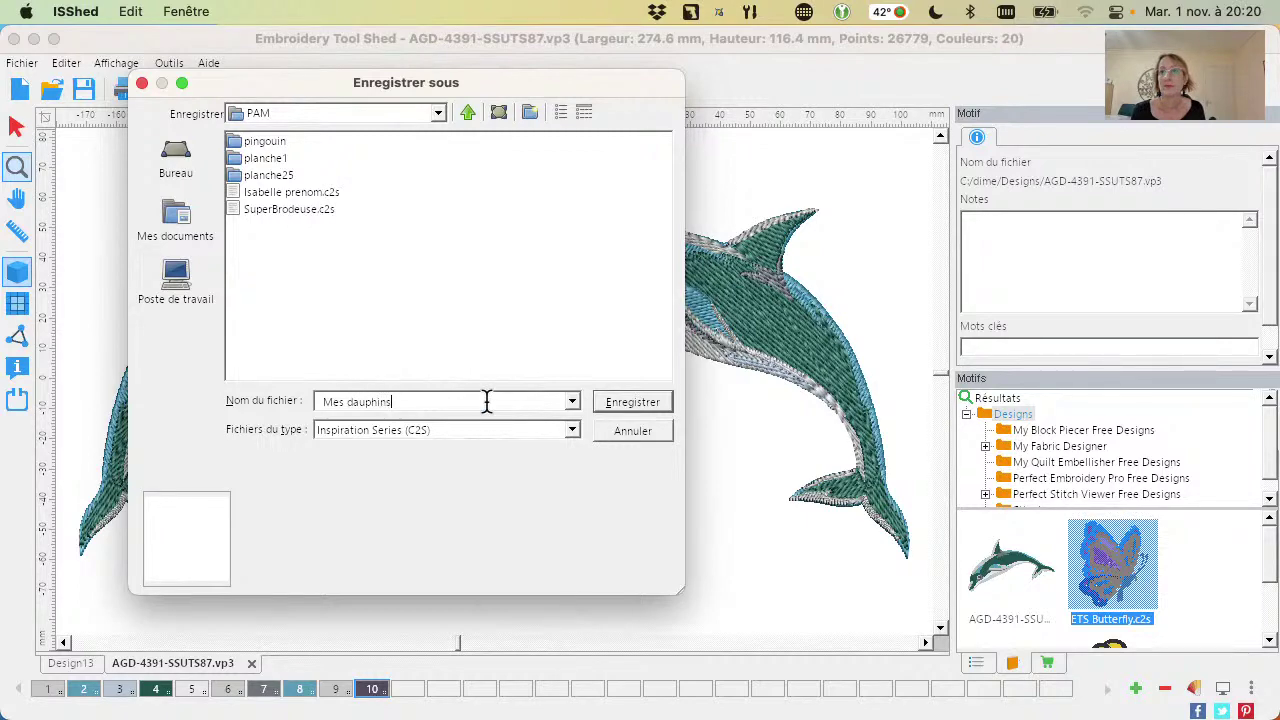
pyautogui.click(647, 400)
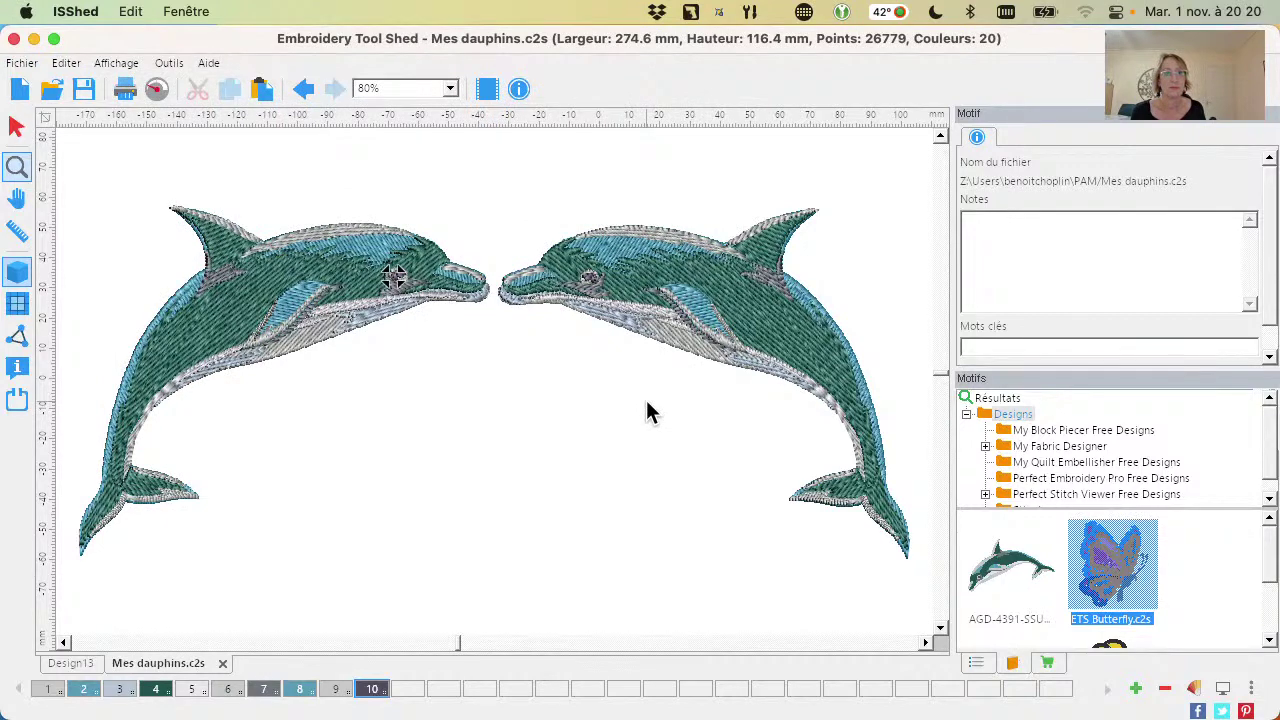
# Start saving the dolphin design under a new name, allow access to the removable volume, and choose the NO NAME (E:) drive
pyautogui.click(21, 62)
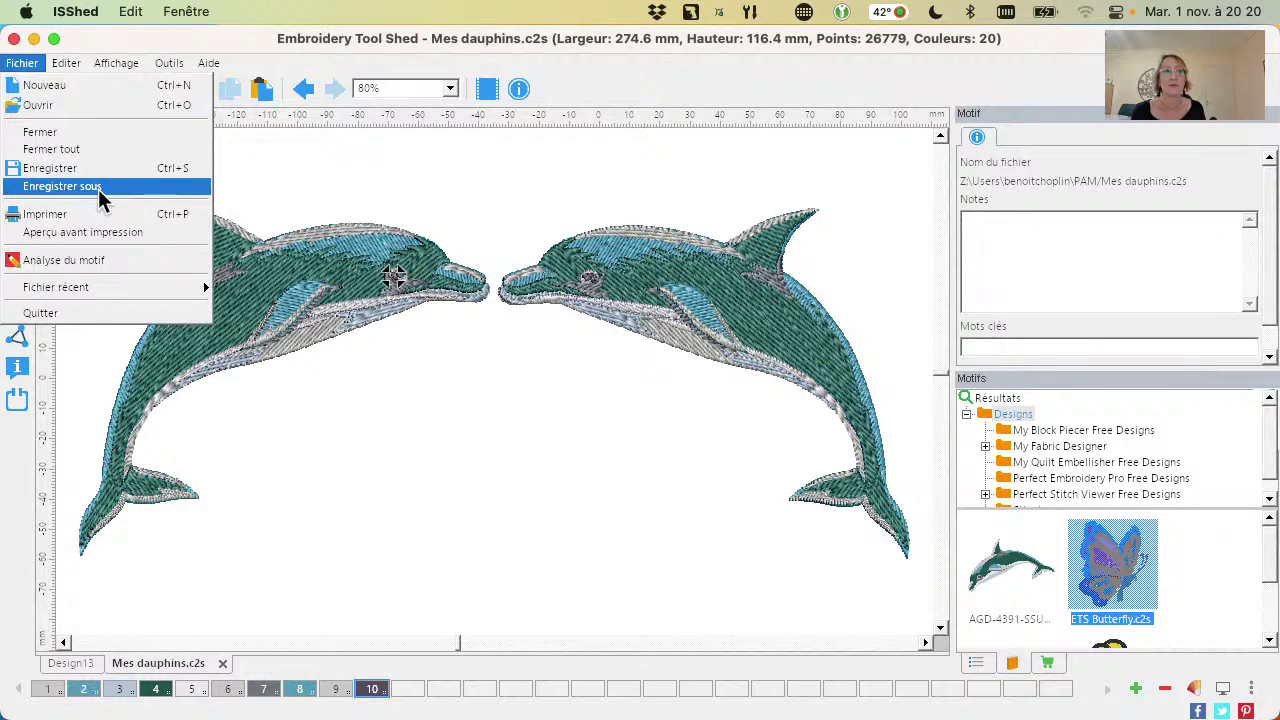
pyautogui.click(98, 189)
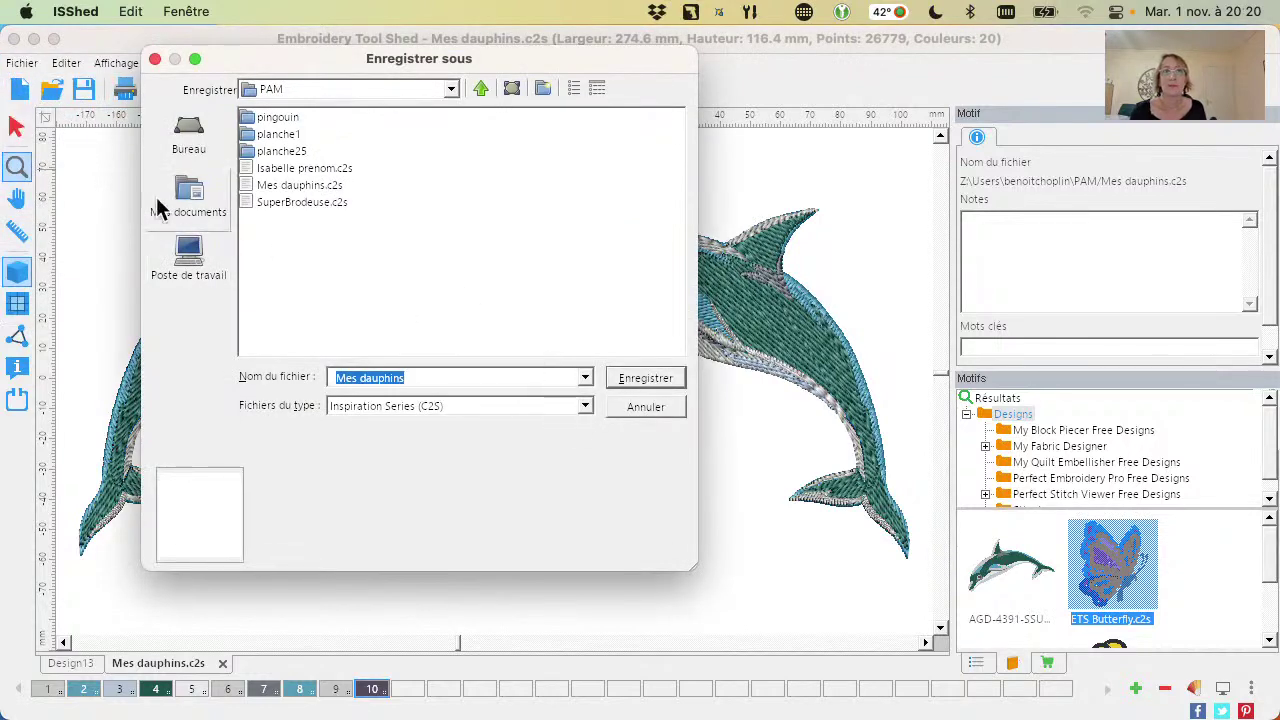
pyautogui.click(200, 275)
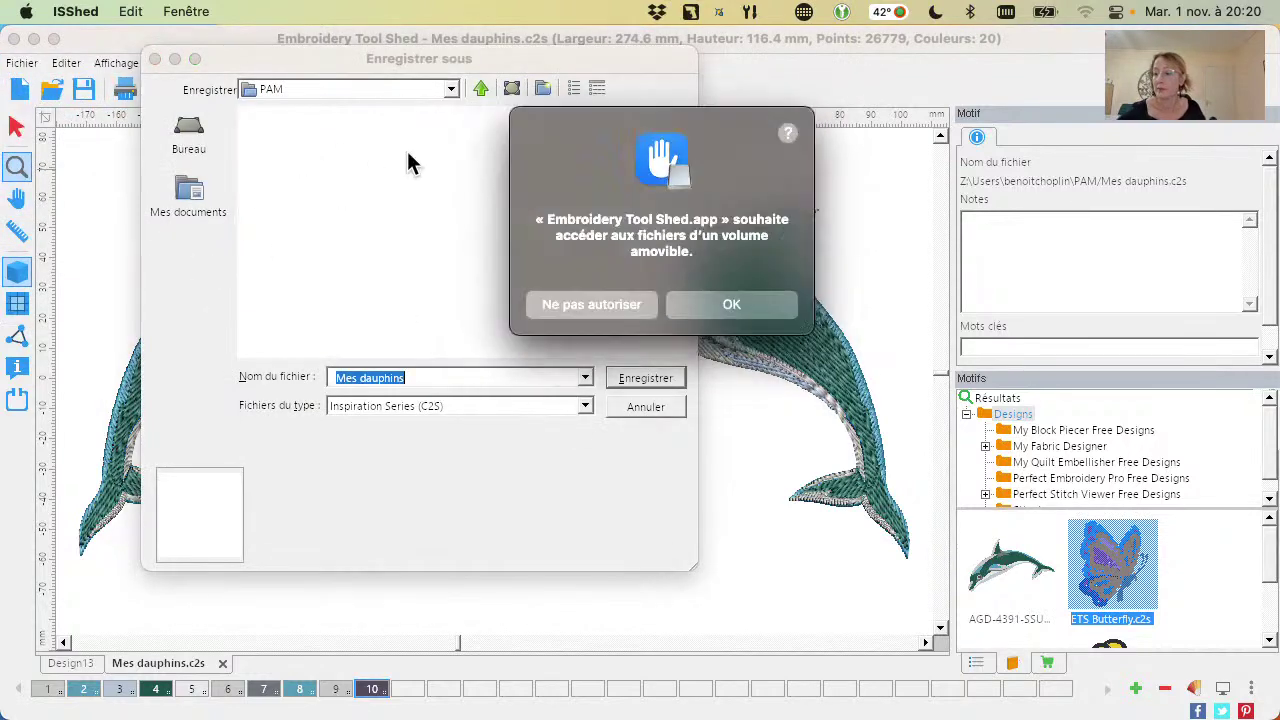
pyautogui.click(745, 311)
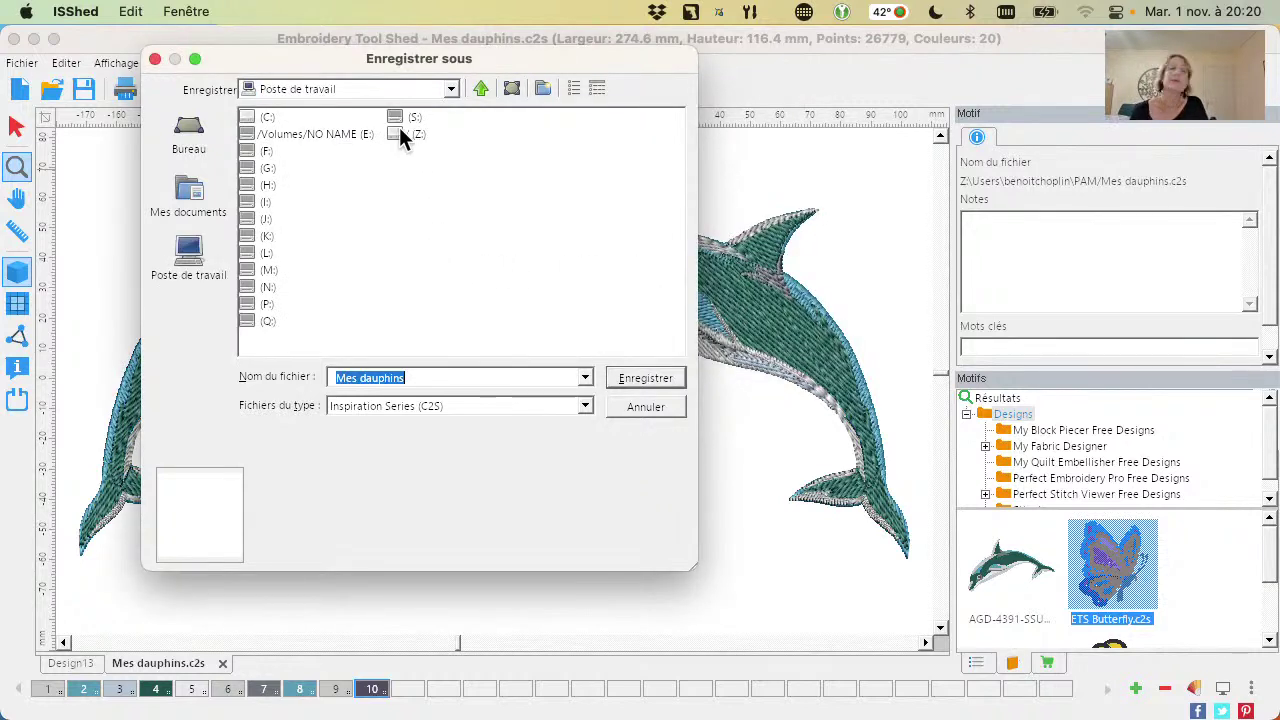
pyautogui.doubleClick(320, 133)
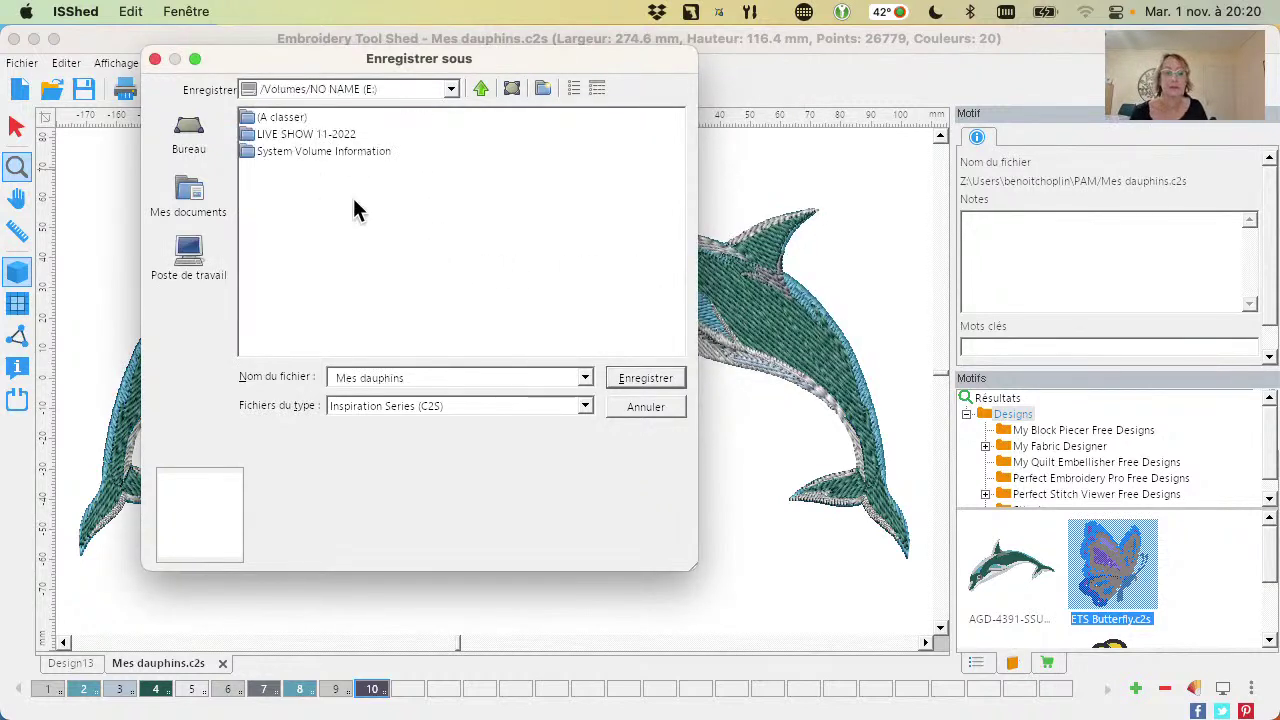
# Set the file format of the saved copy to Baby Lock/Brother/Bernina (PES v1-5)
pyautogui.click(471, 405)
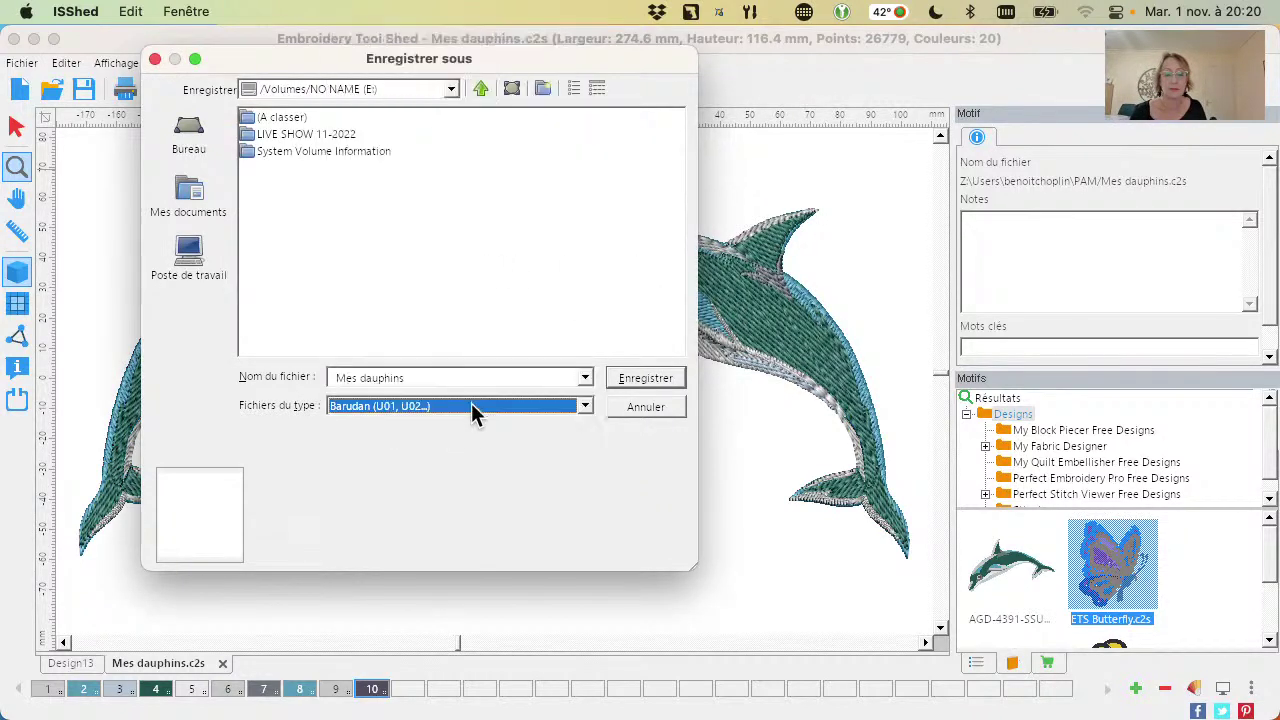
pyautogui.click(511, 409)
pyautogui.scroll(3, 524, 100)
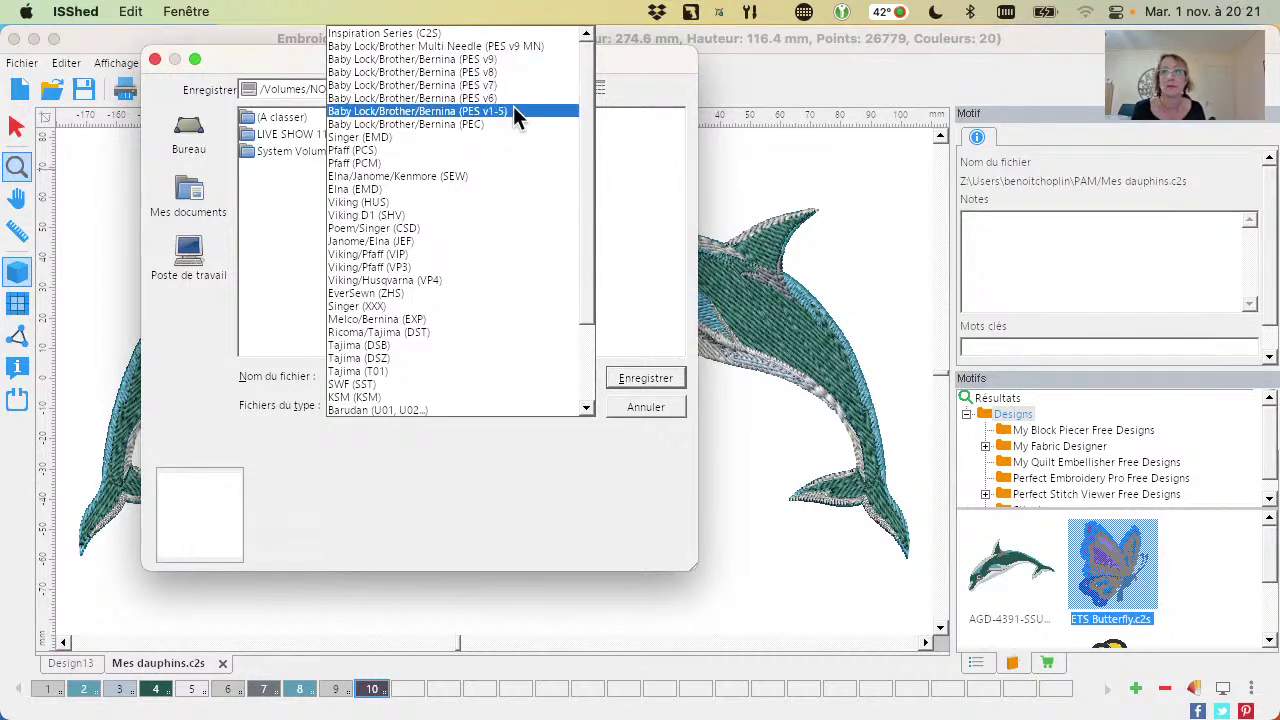
pyautogui.click(513, 111)
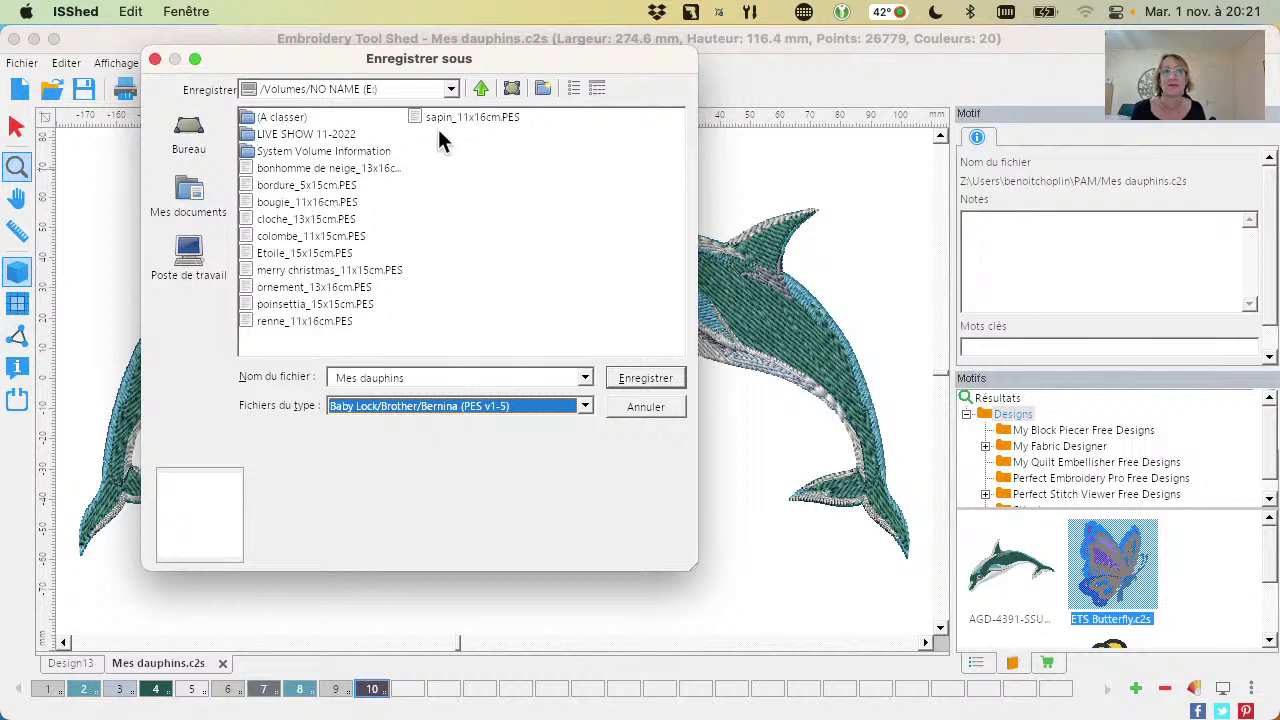
# Preview the snowman, bell, candle and ornament PES designs already stored on the removable drive
pyautogui.click(301, 169)
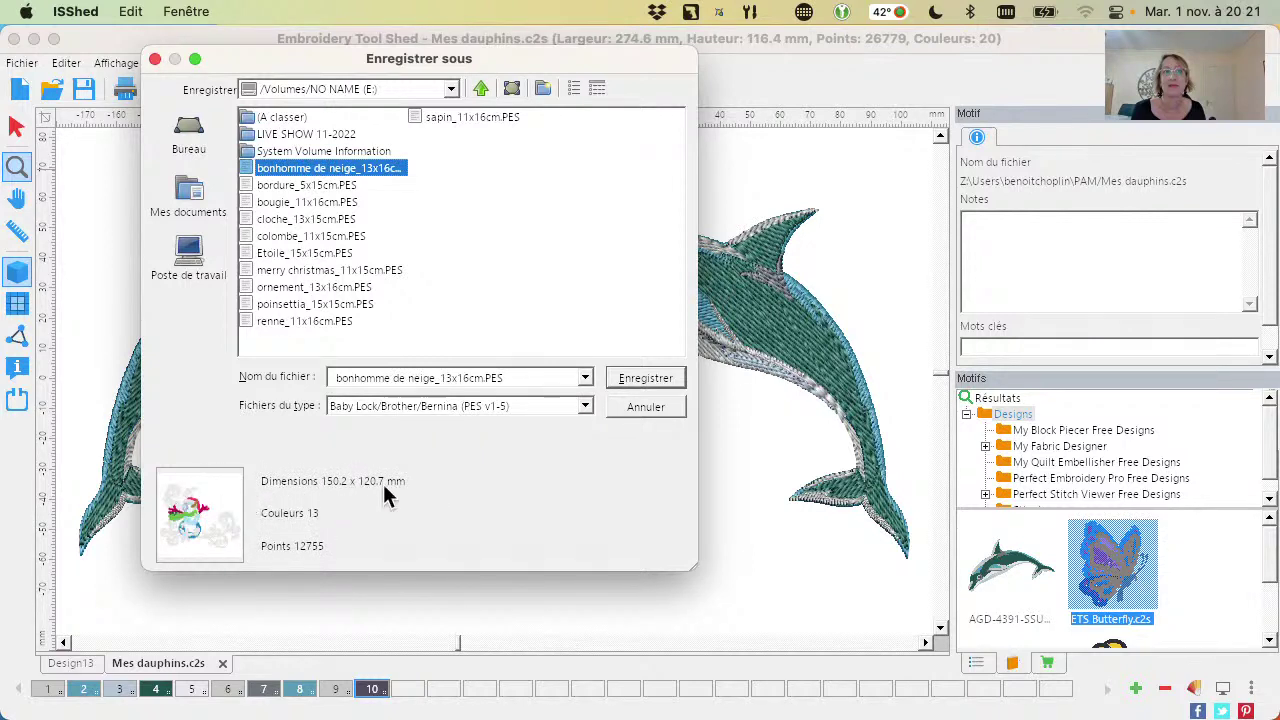
pyautogui.click(297, 217)
pyautogui.click(310, 203)
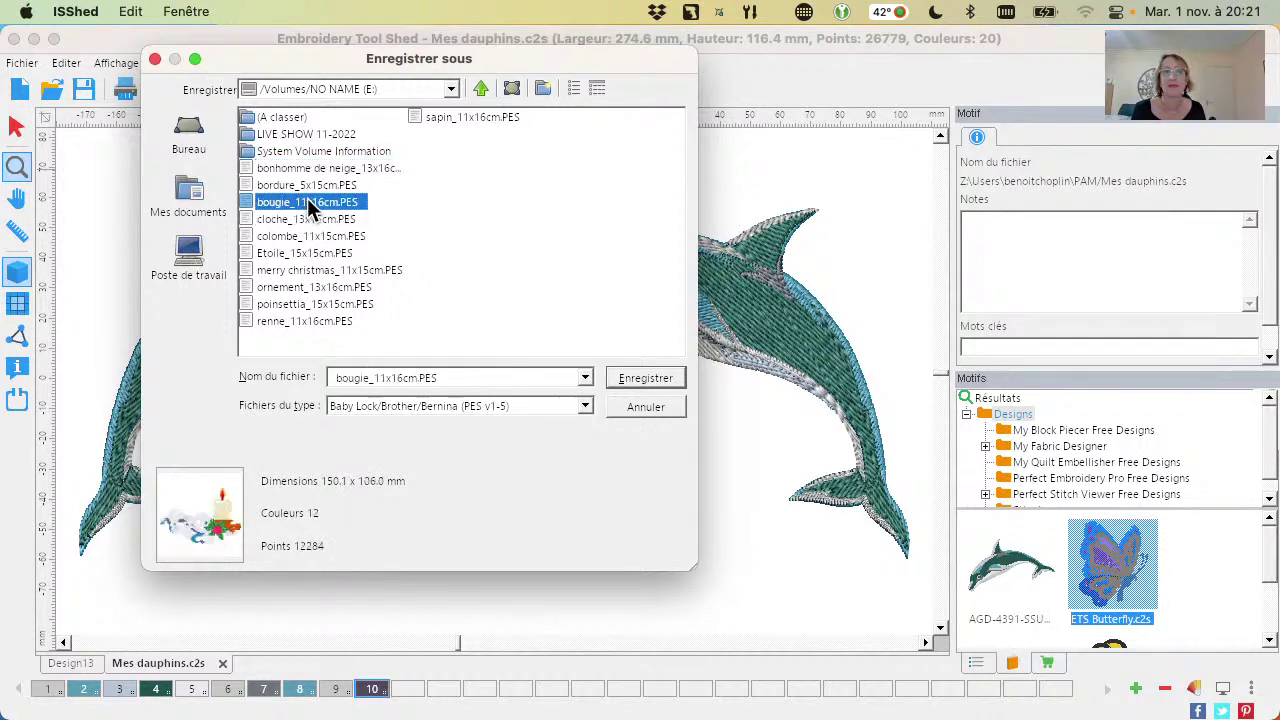
pyautogui.click(330, 285)
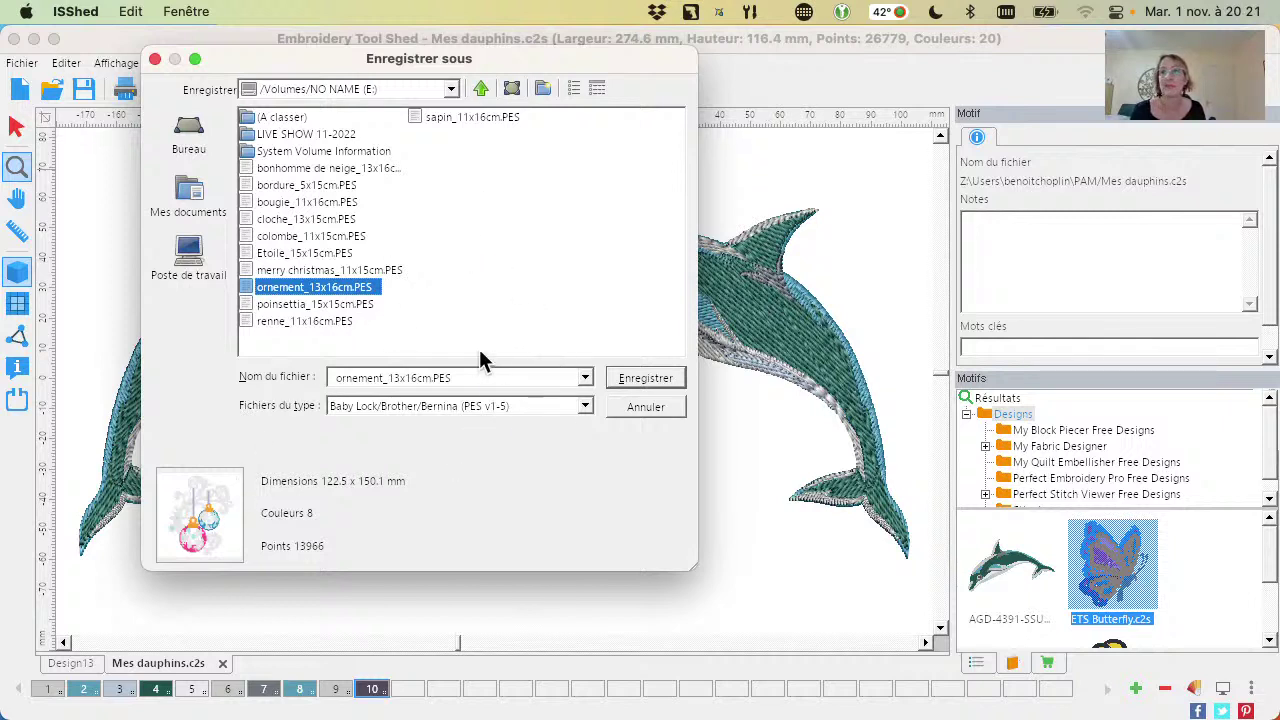
# Name the file "Mes dauphins" and save it in PES v1-5 format on the NO NAME (E:) drive
pyautogui.click(418, 379)
pyautogui.doubleClick(450, 377)
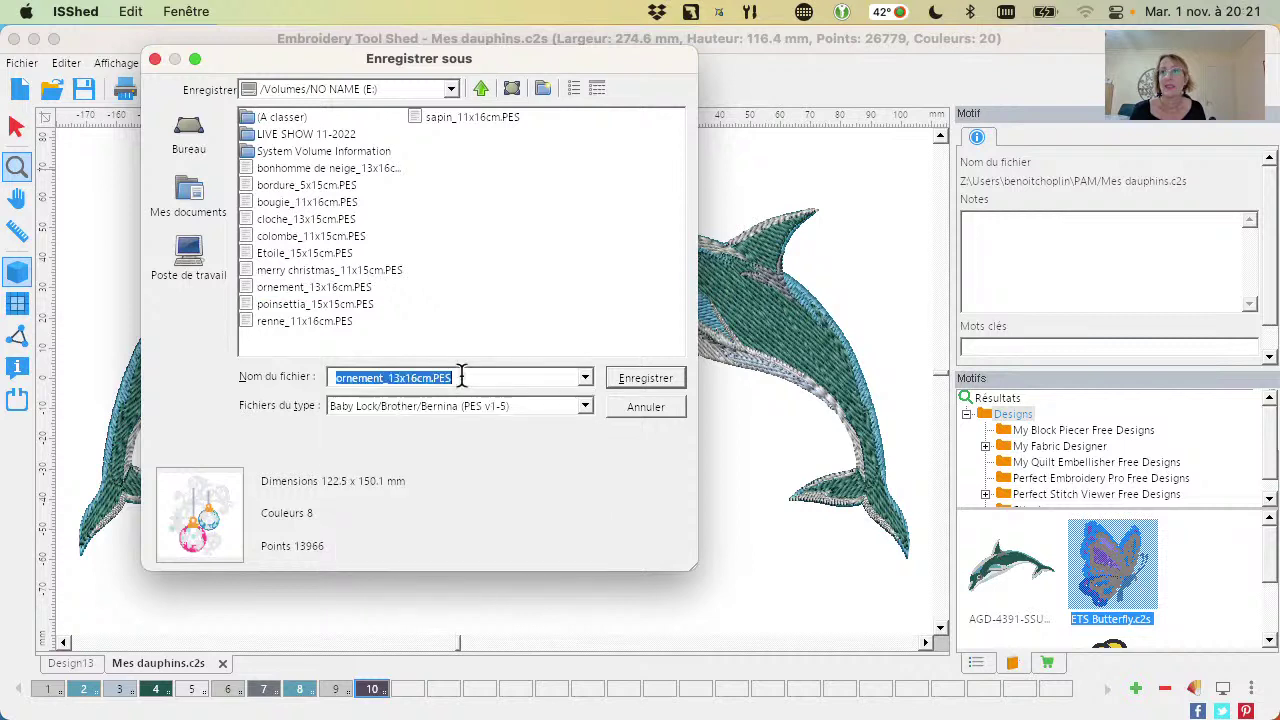
pyautogui.write('Mes dauphons')
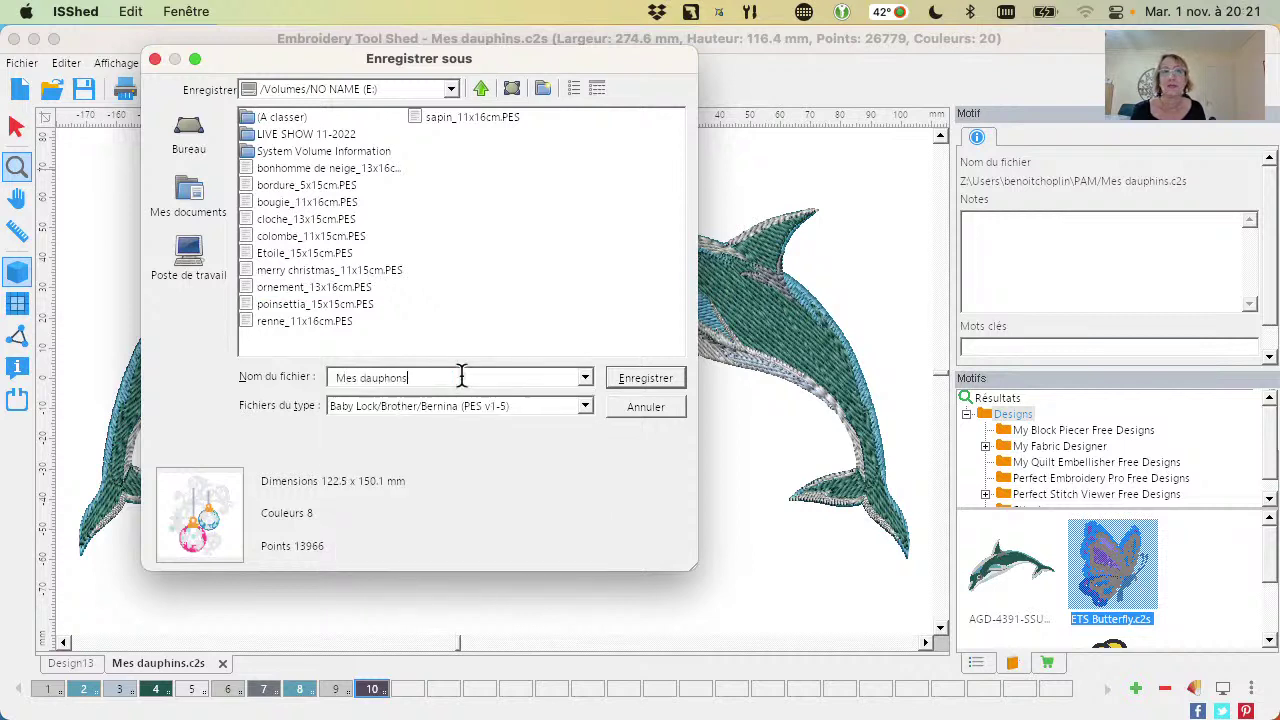
pyautogui.press('BackSpace')
pyautogui.press('BackSpace')
pyautogui.press('BackSpace')
pyautogui.write('ins')
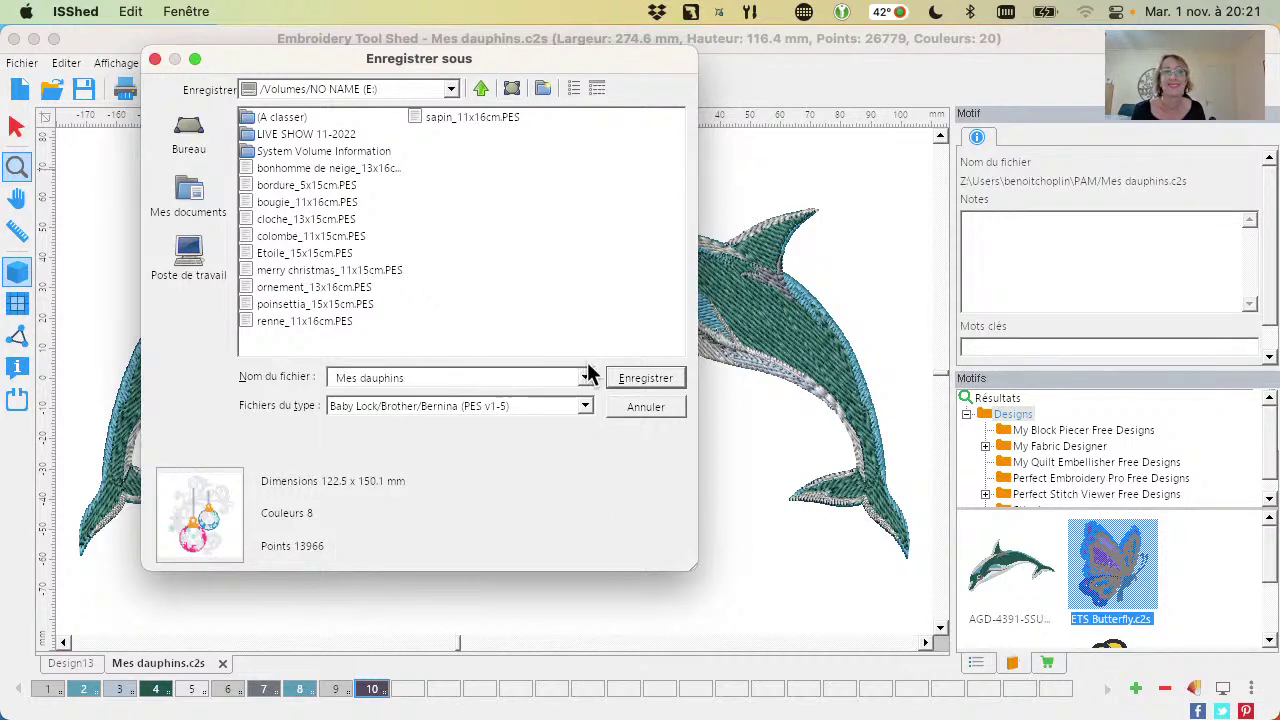
pyautogui.click(630, 380)
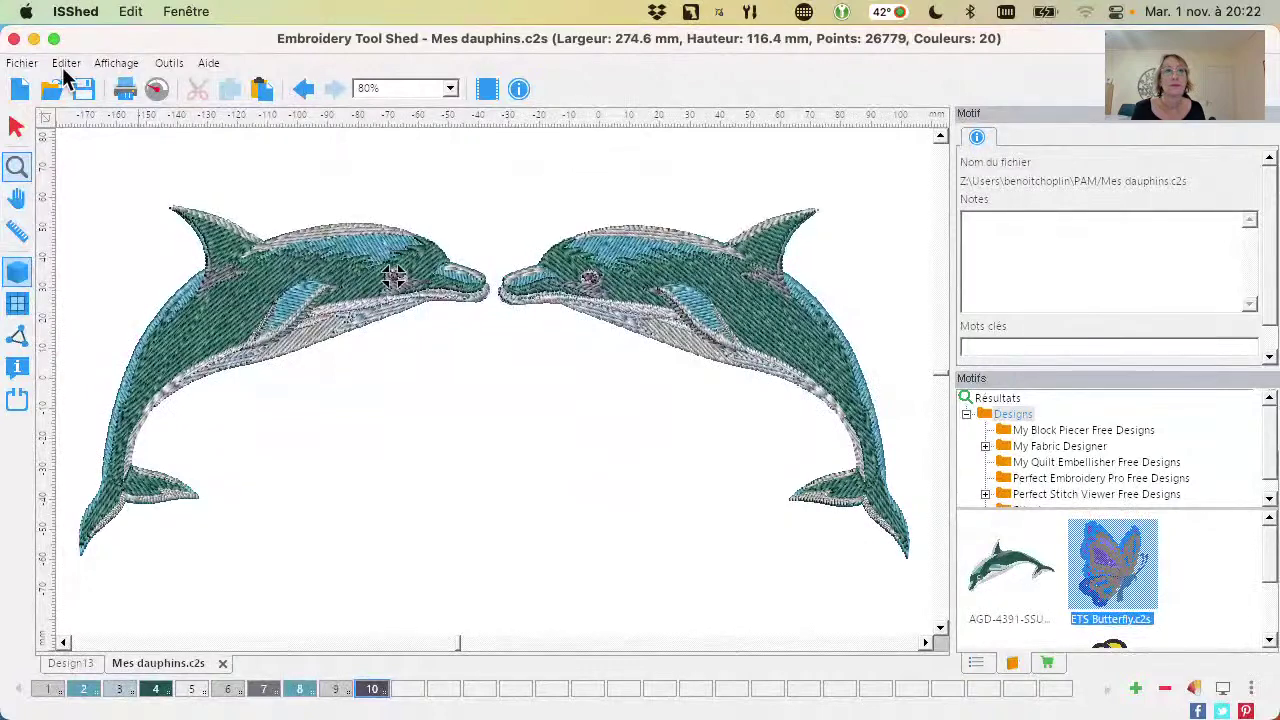
# Insert flower.c2s from the library between the dolphins at about X -40.2 mm, Y -16.2 mm, deselect it, and undo the insertion
pyautogui.click(21, 63)
pyautogui.click(21, 63)
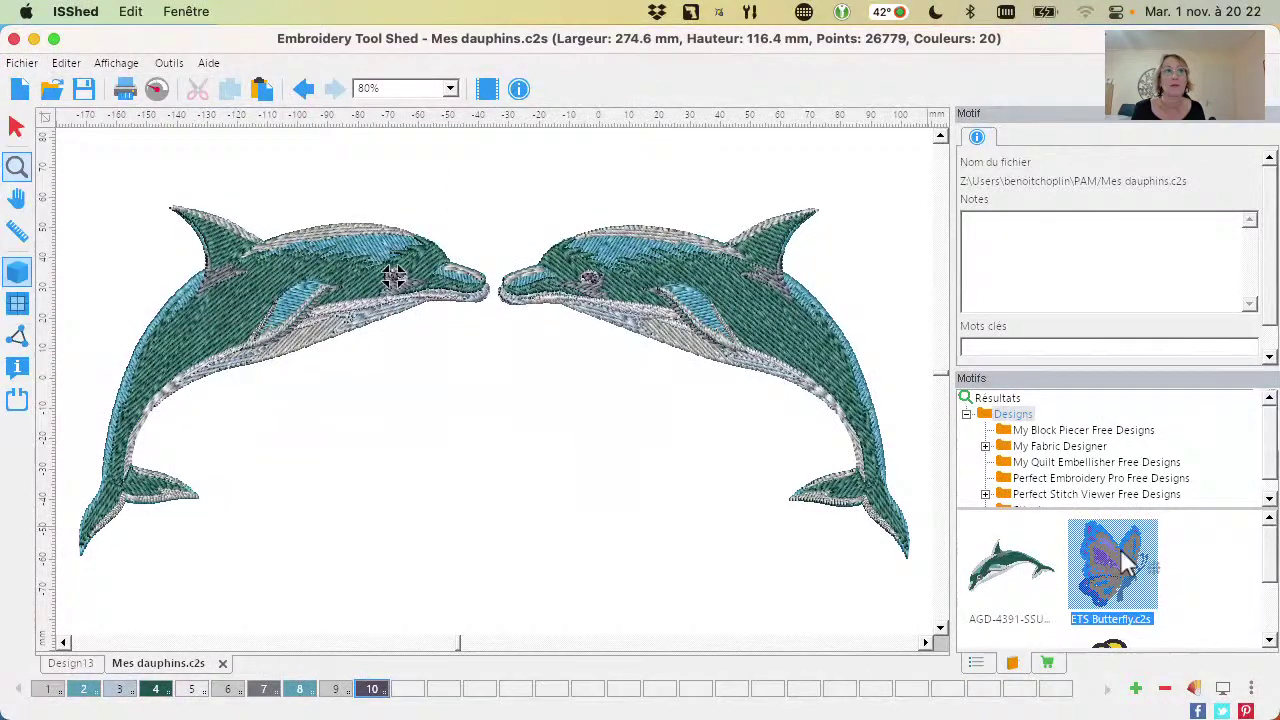
pyautogui.click(1005, 575)
pyautogui.click(1272, 573)
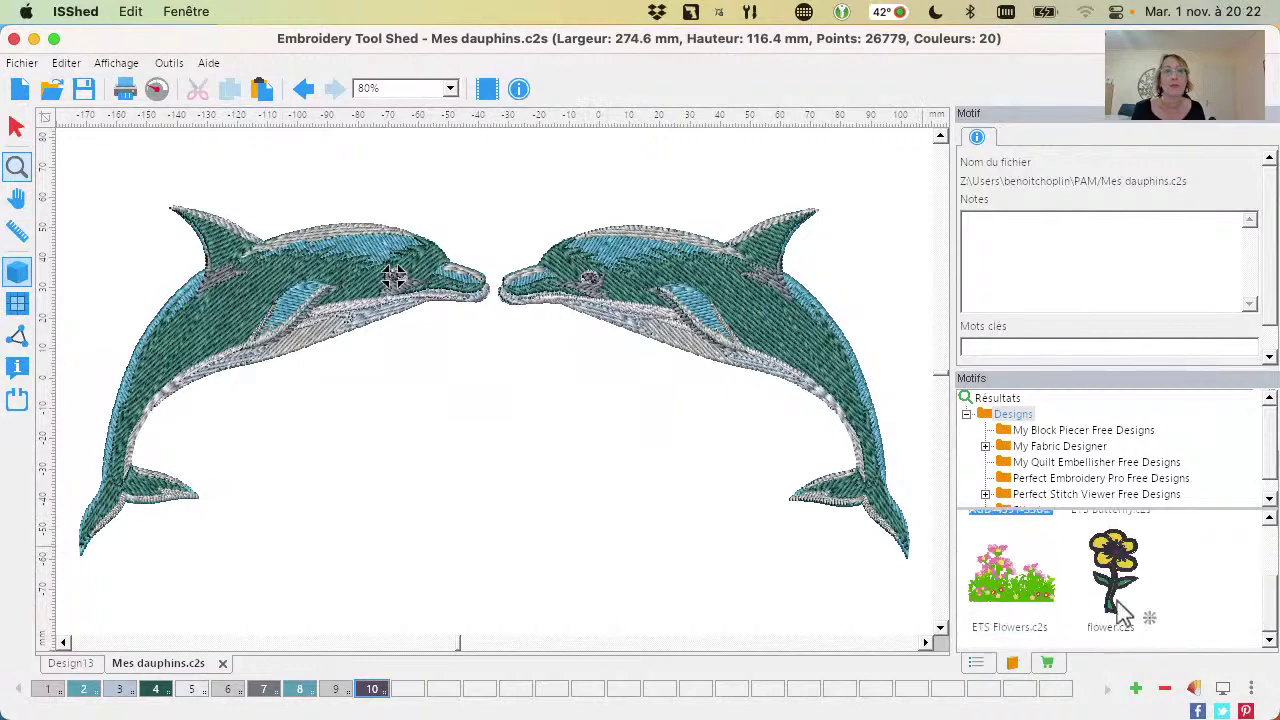
pyautogui.click(1108, 557)
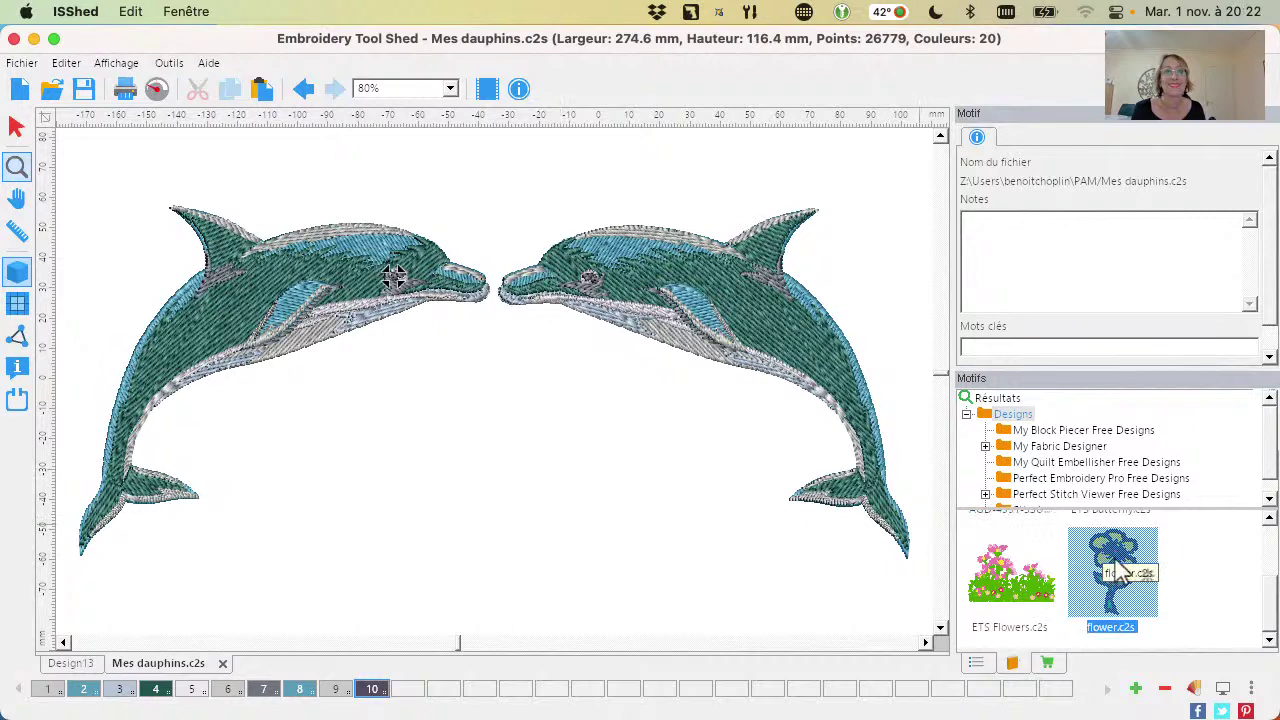
pyautogui.moveTo(1120, 570); pyautogui.dragTo(488, 436)
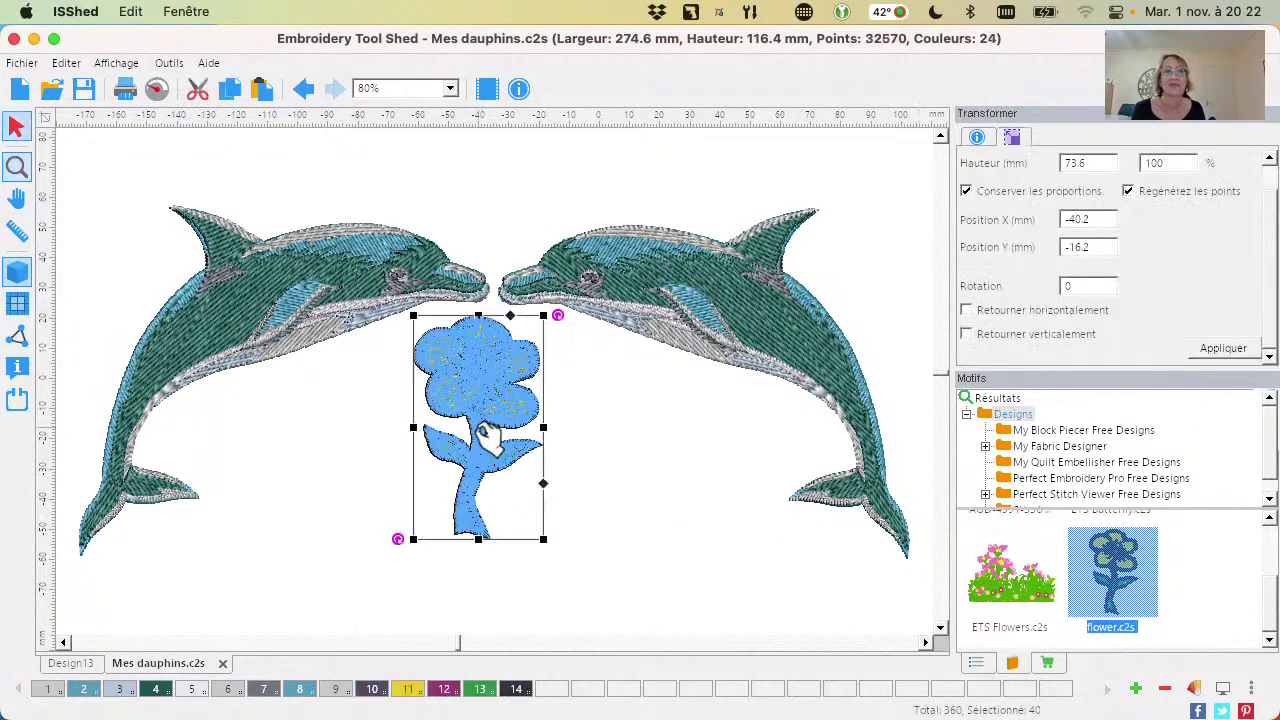
pyautogui.scroll(-5, 629, 429)
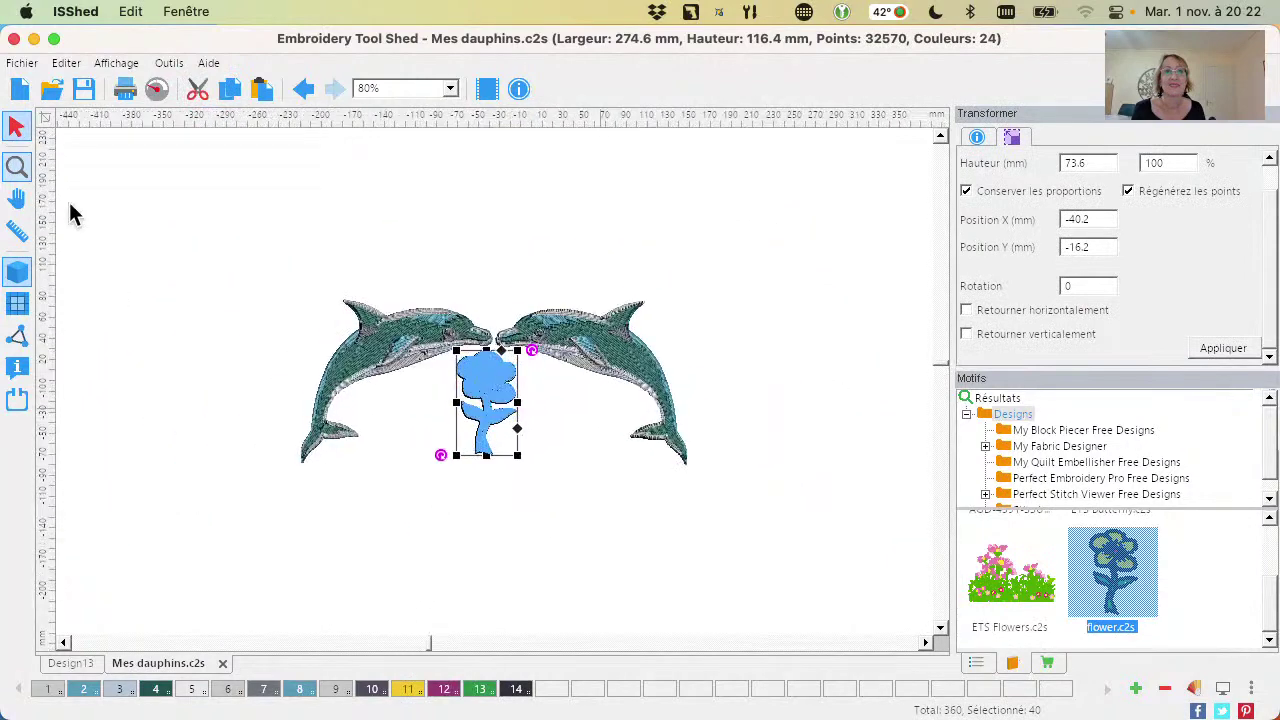
pyautogui.click(14, 168)
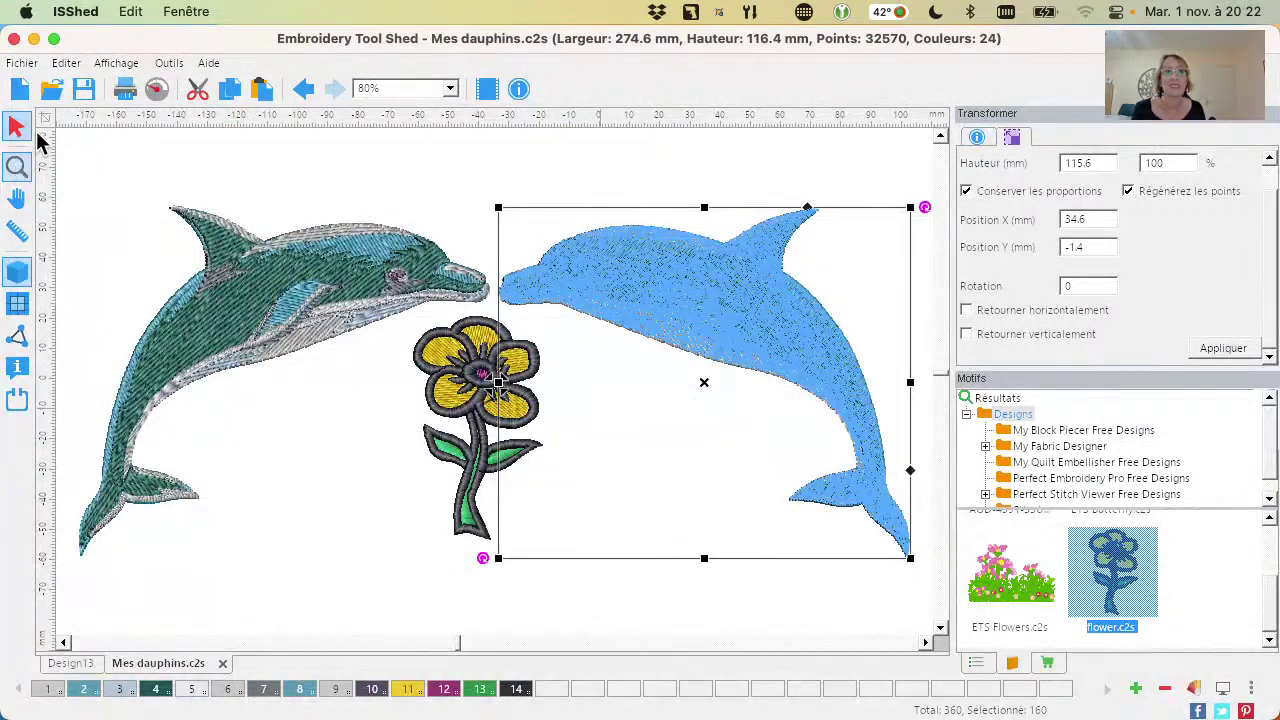
pyautogui.click(103, 145)
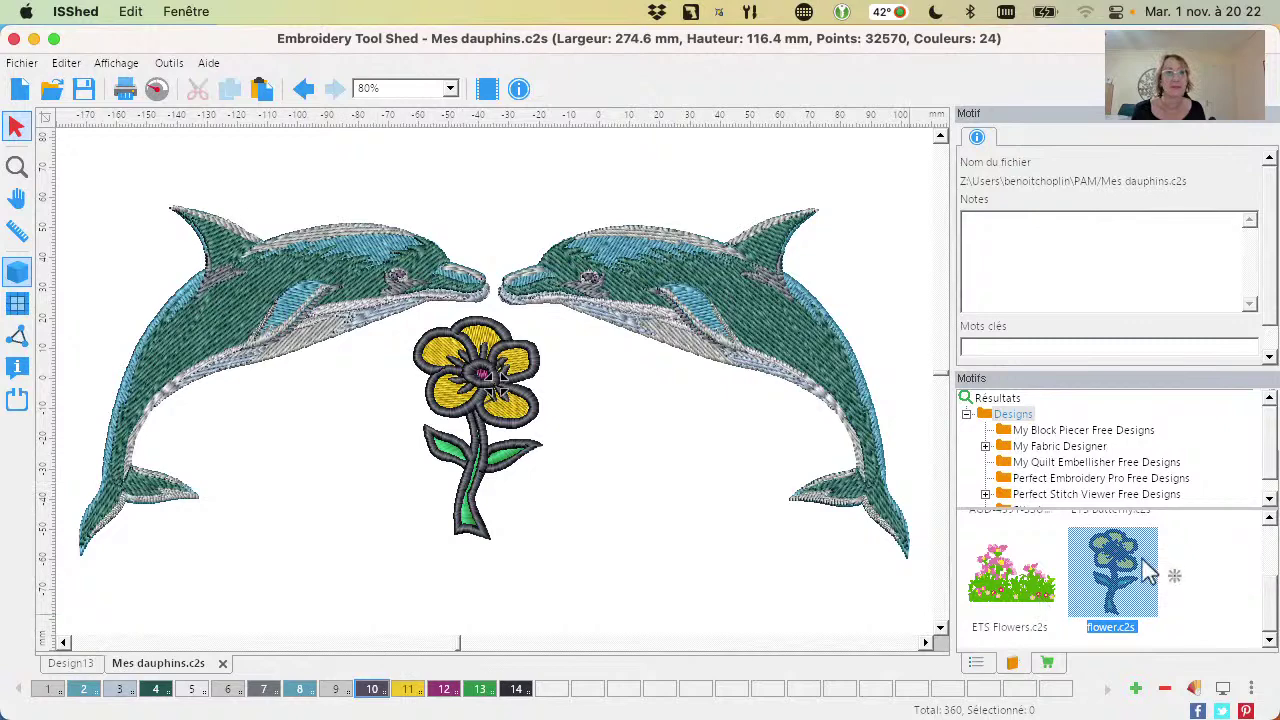
pyautogui.click(305, 89)
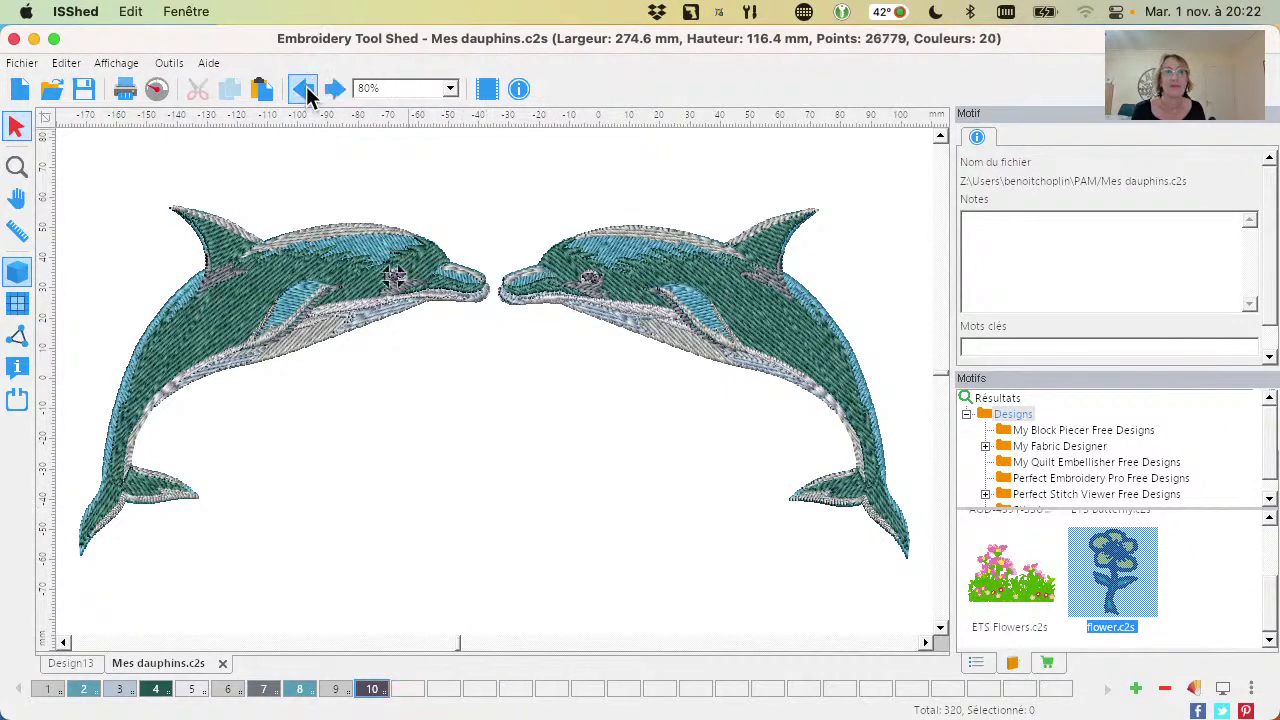
# Open flower.c2s from the library as a separate design and switch between the open designs, ending on the flower
pyautogui.doubleClick(1135, 566)
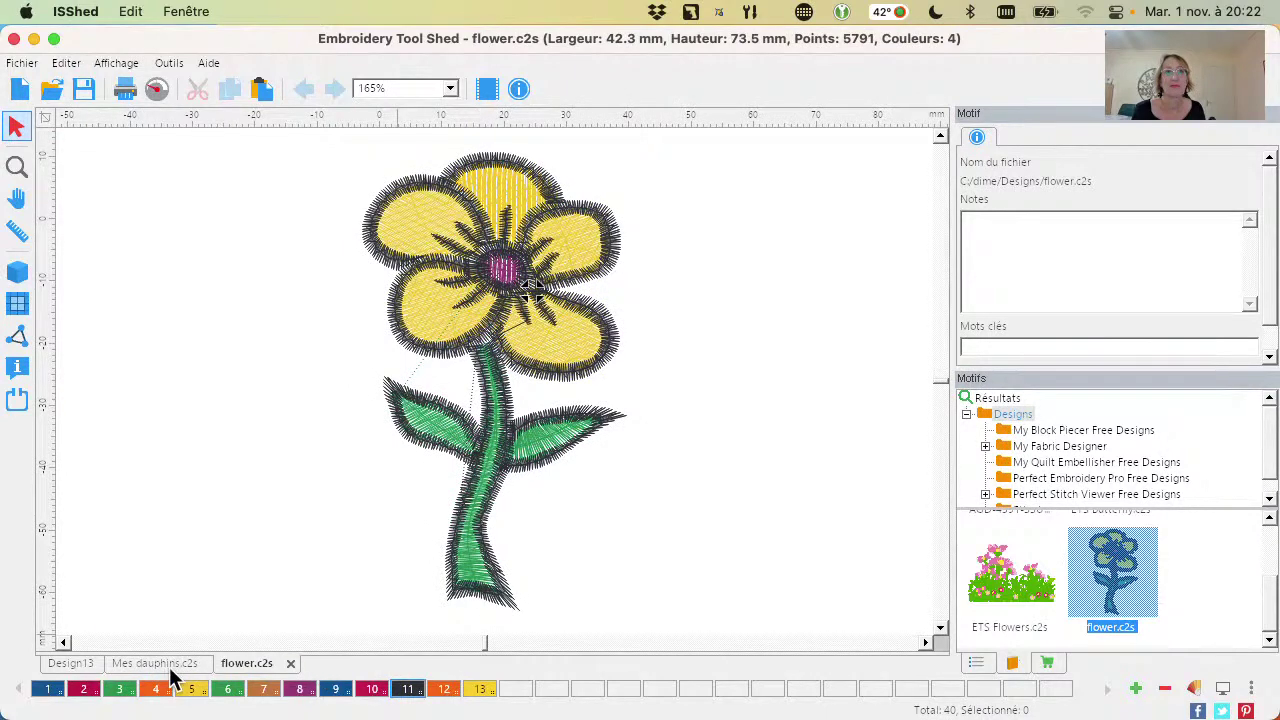
pyautogui.click(78, 664)
pyautogui.click(147, 663)
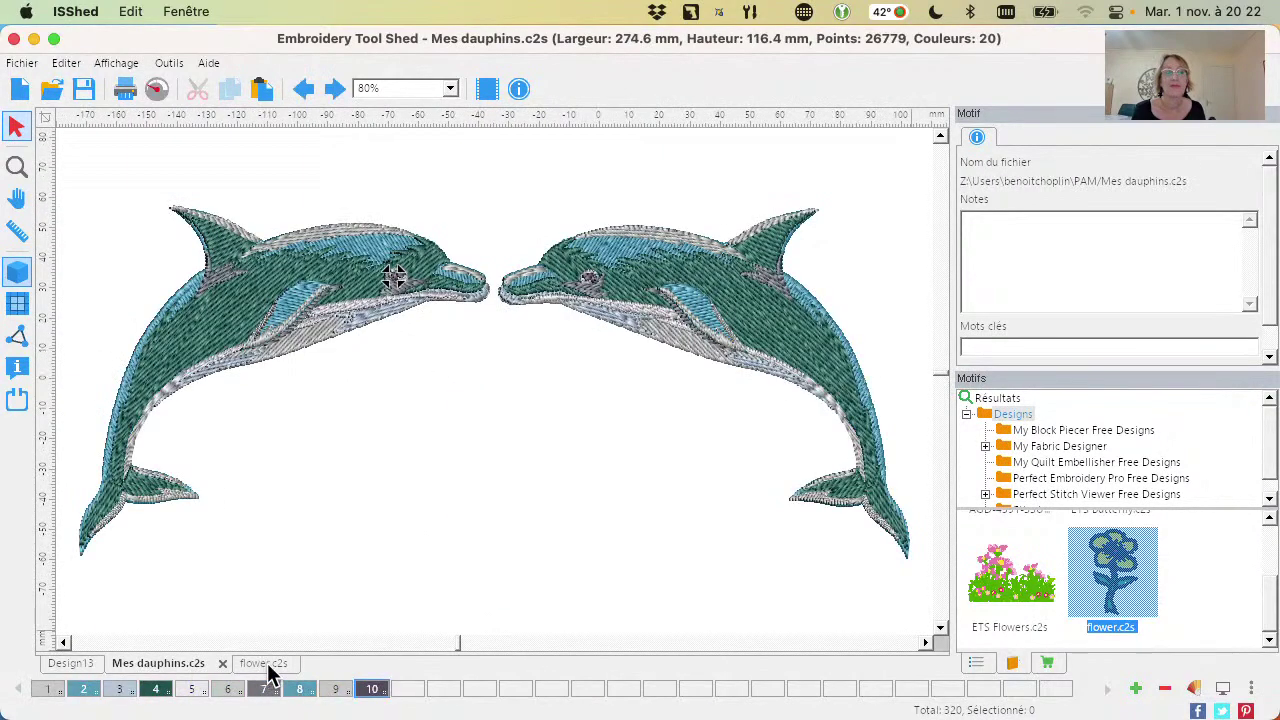
pyautogui.click(263, 663)
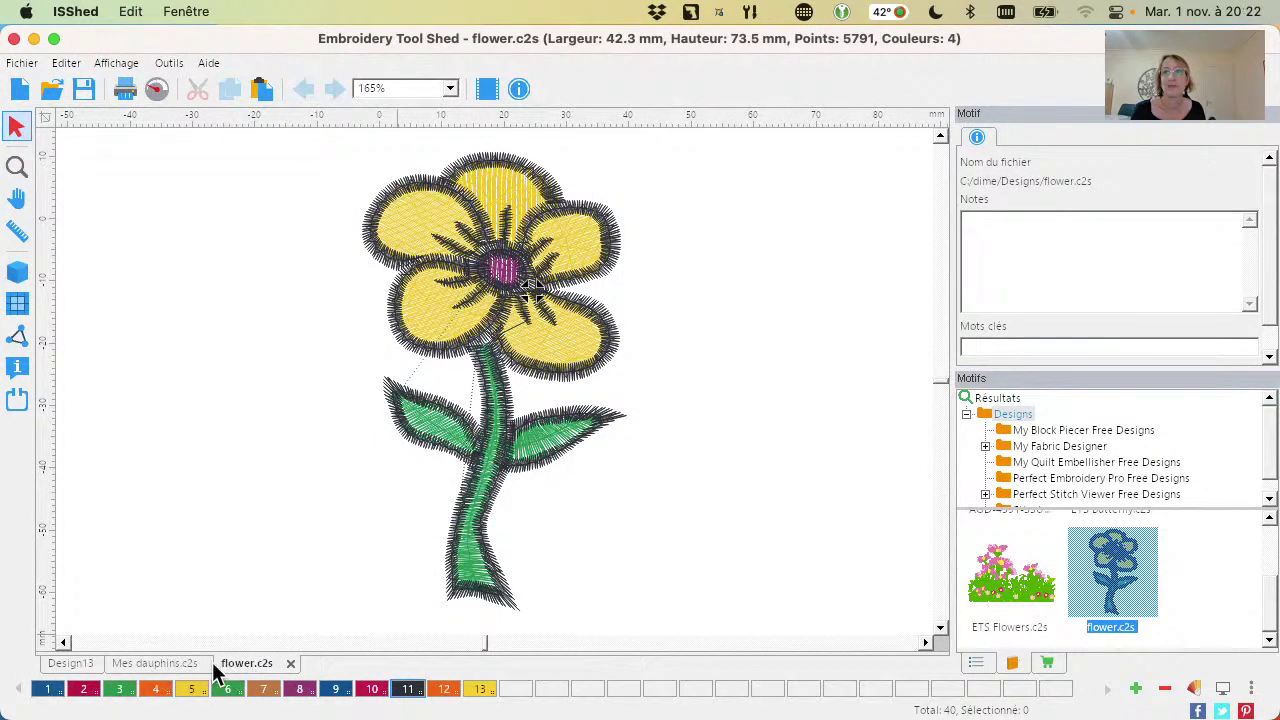
pyautogui.click(171, 666)
pyautogui.click(262, 665)
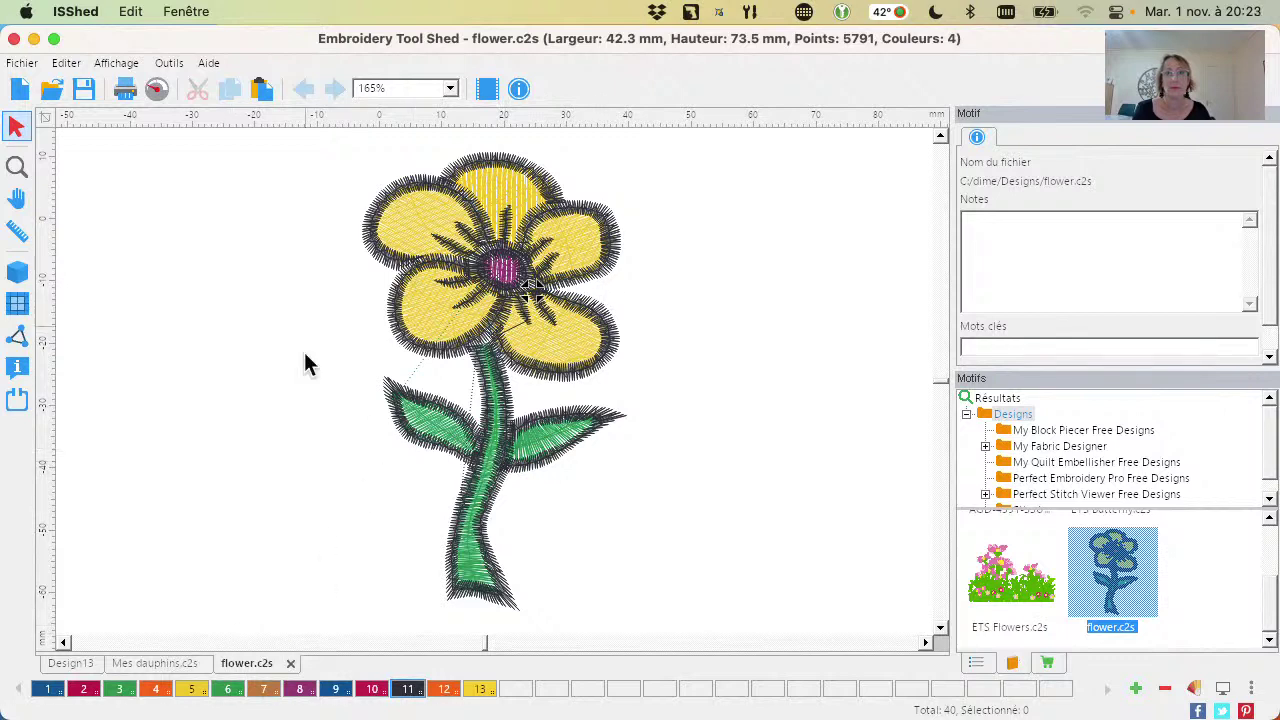
# Select the entire flower design with the select-all command, and clear the selection
pyautogui.click(72, 64)
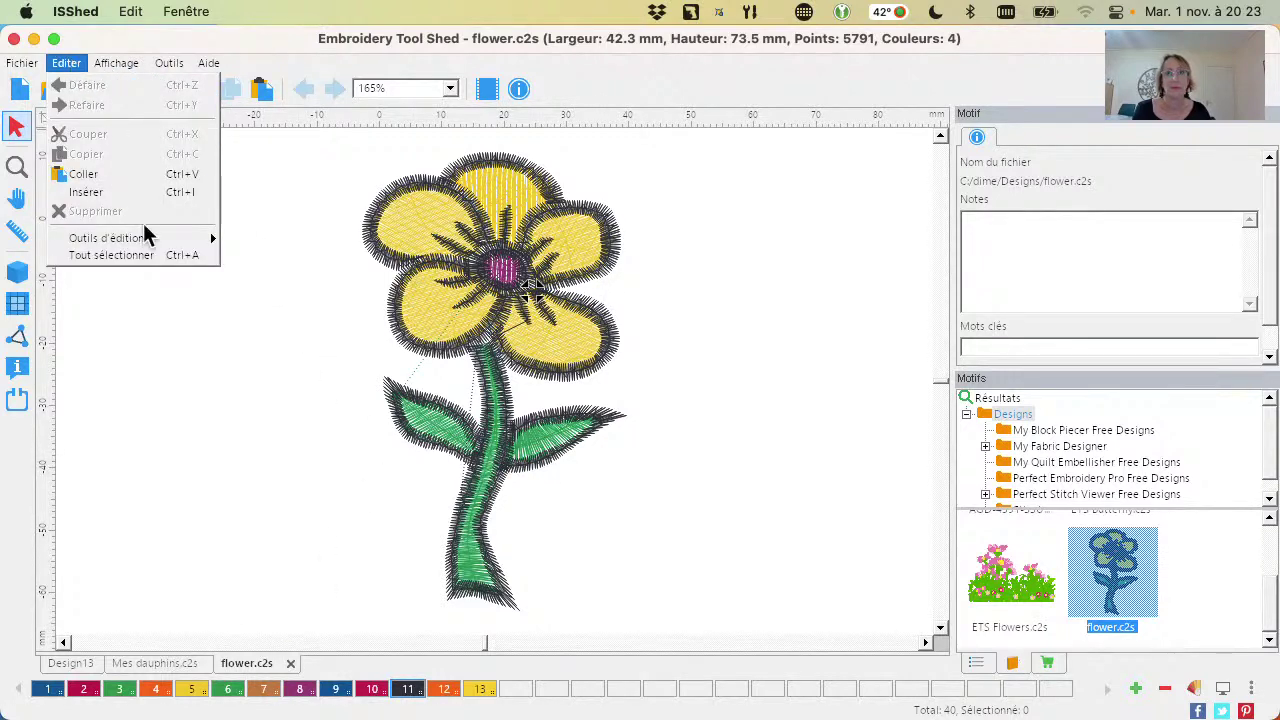
pyautogui.click(159, 254)
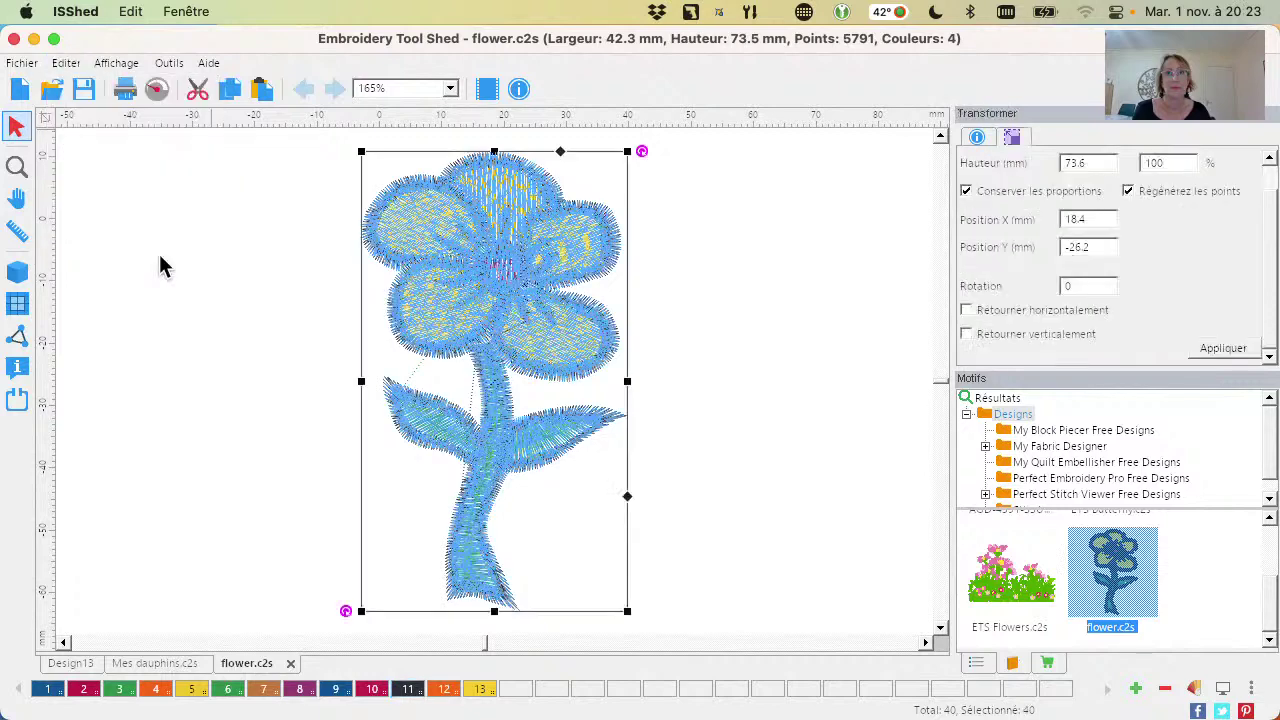
pyautogui.click(273, 187)
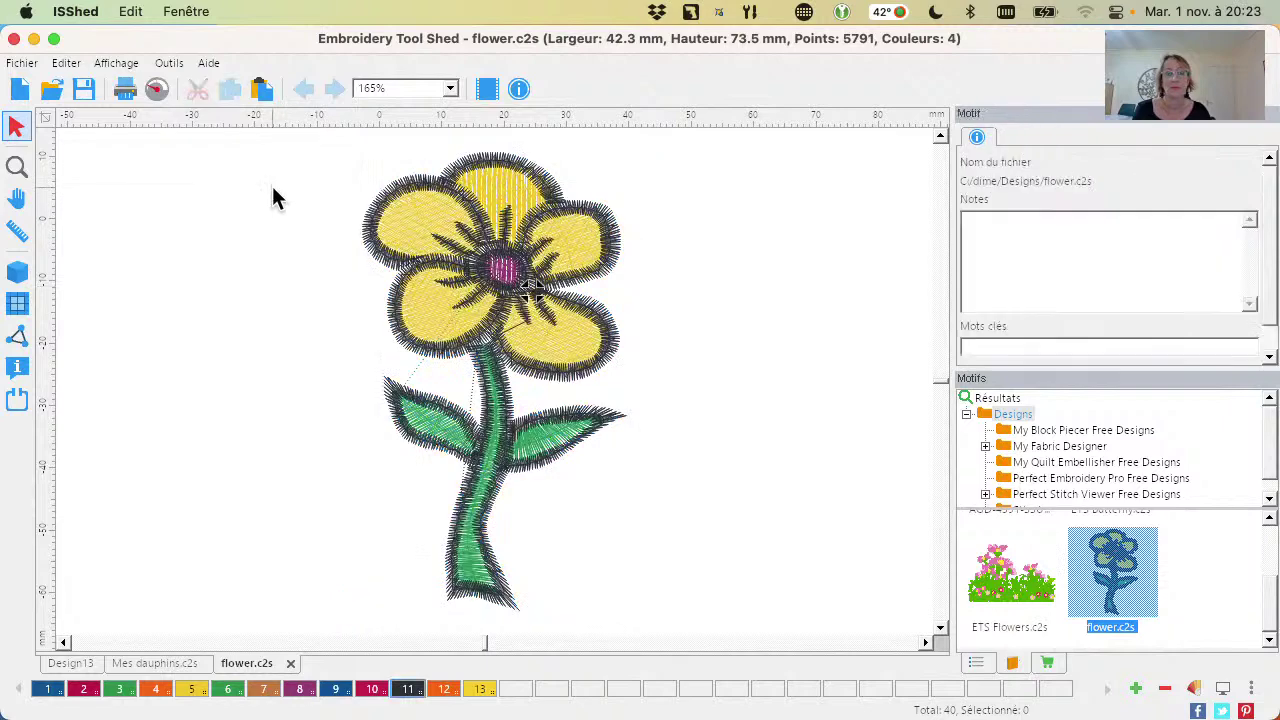
# Copy the whole flower into Mes dauphins.c2s and place it between the two dolphins at about X -38.6 mm, Y -24.2 mm
pyautogui.moveTo(284, 136); pyautogui.dragTo(704, 623)
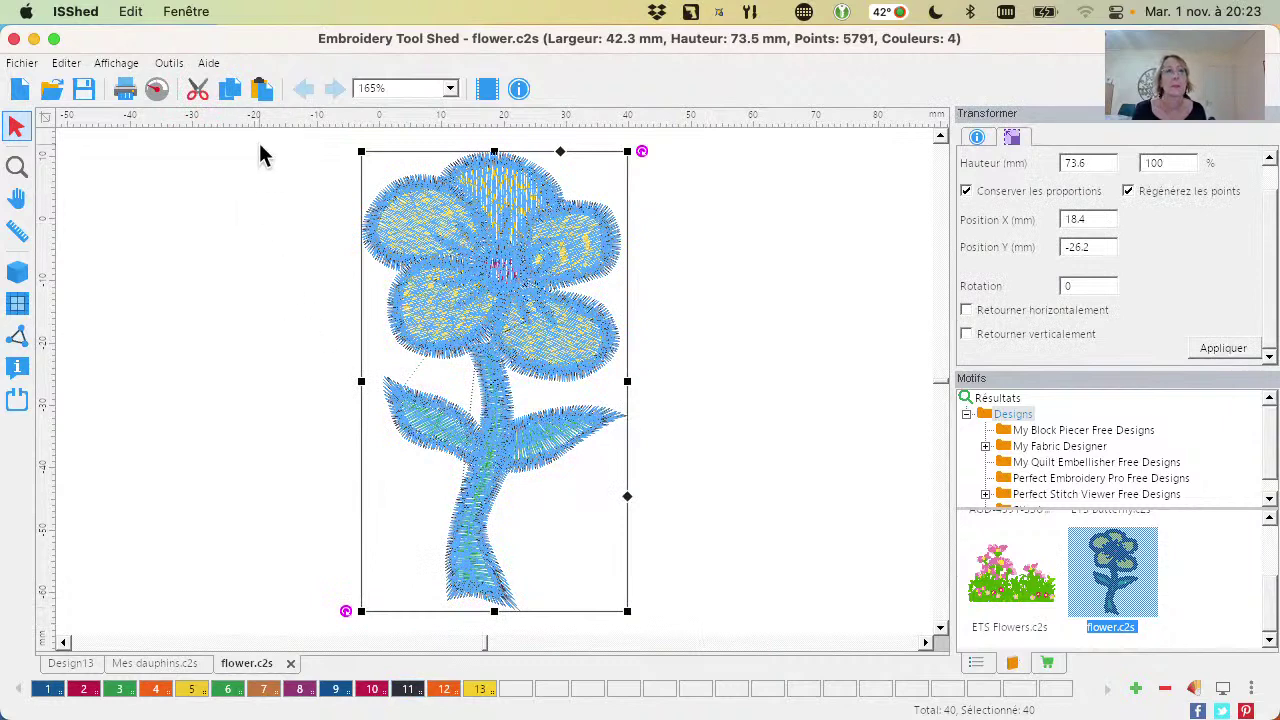
pyautogui.click(231, 89)
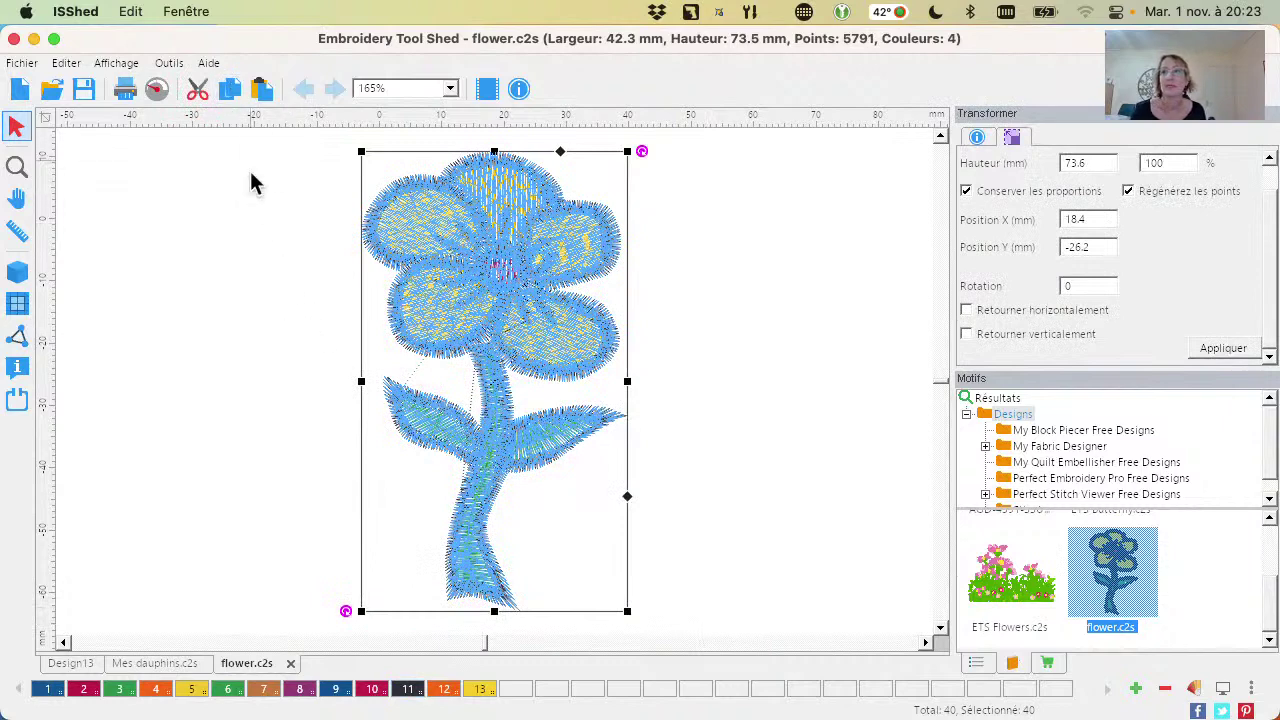
pyautogui.click(186, 663)
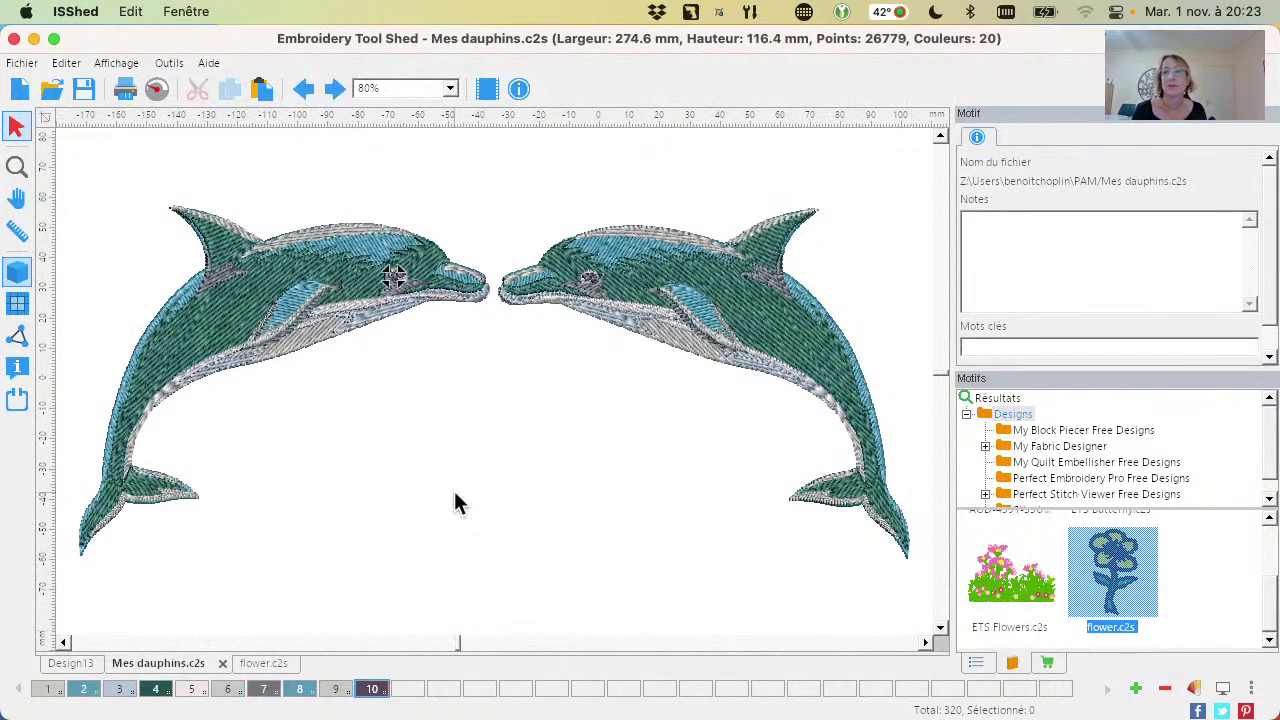
pyautogui.click(262, 92)
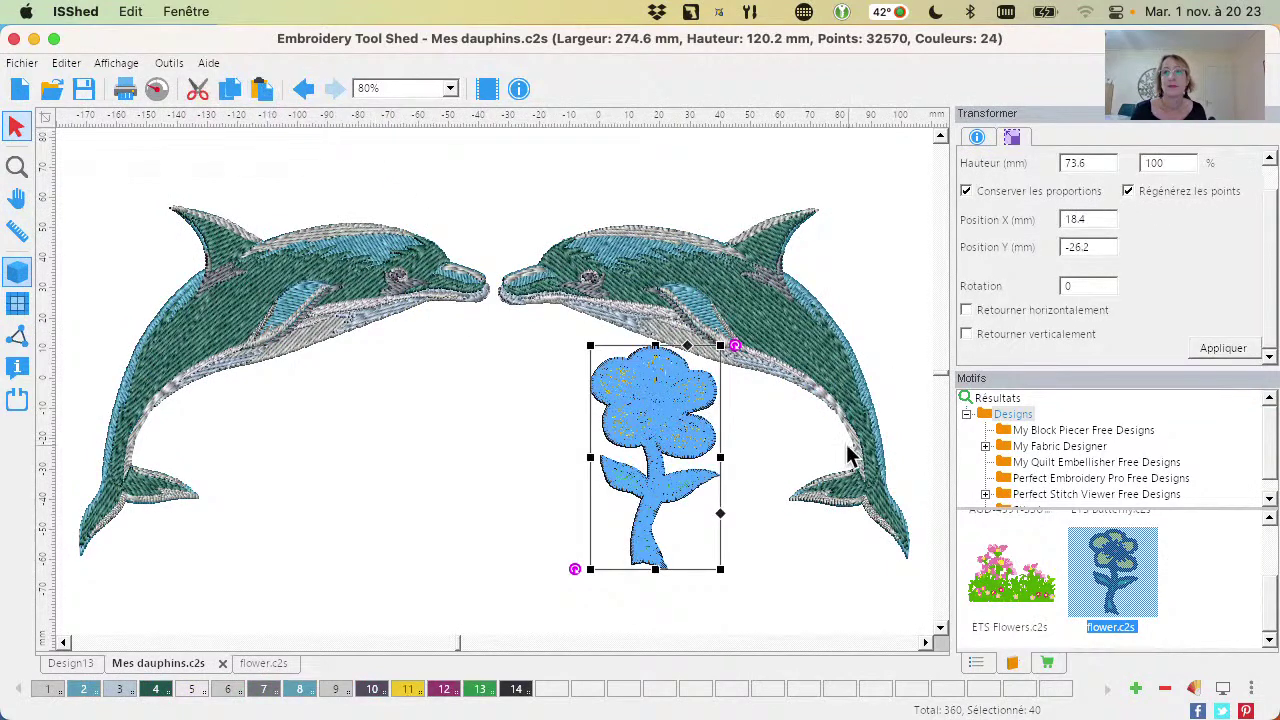
pyautogui.moveTo(645, 415); pyautogui.dragTo(473, 409)
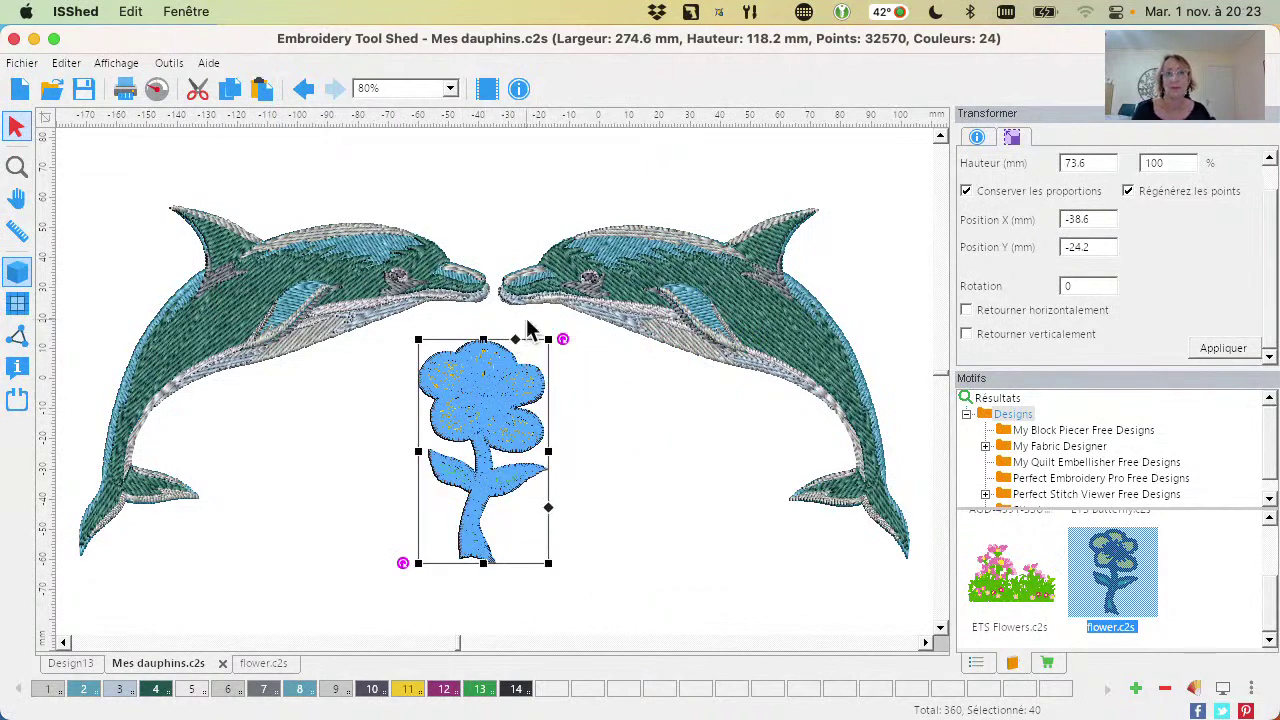
# Deselect the flower and fit the whole Mes dauphins.c2s design in the view
pyautogui.click(618, 447)
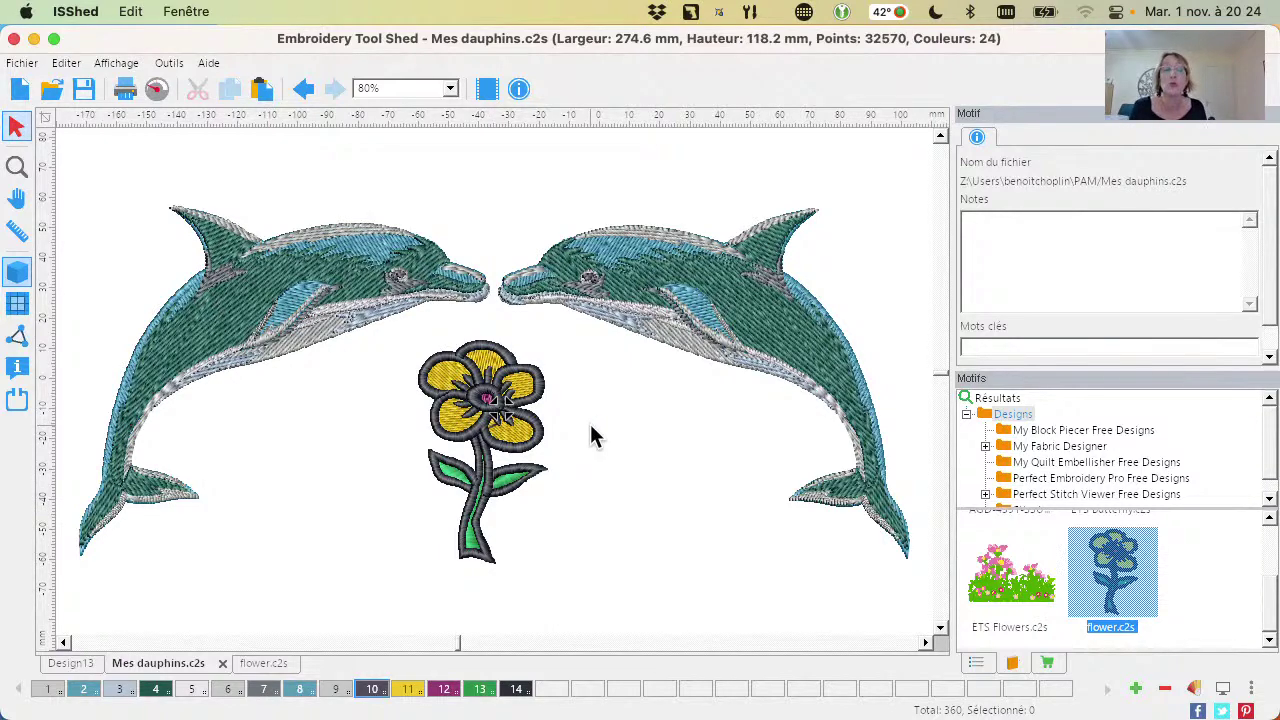
pyautogui.scroll(-6, 590, 424)
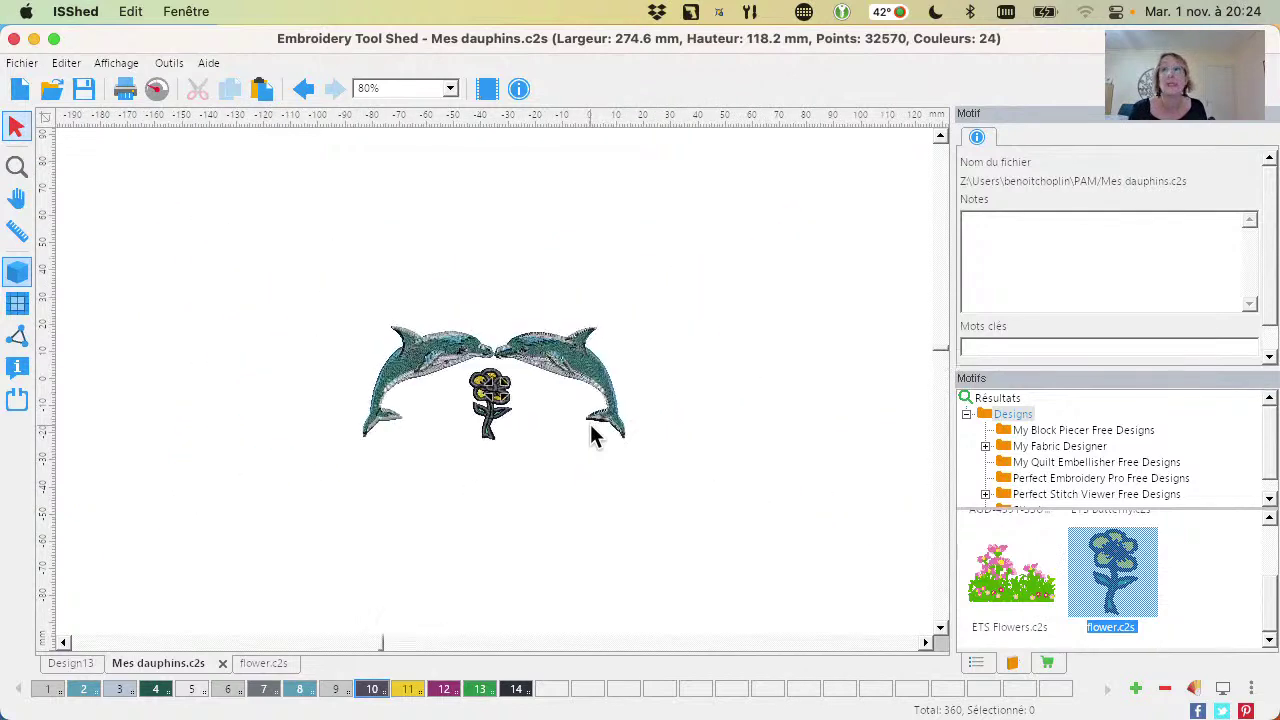
pyautogui.click(16, 166)
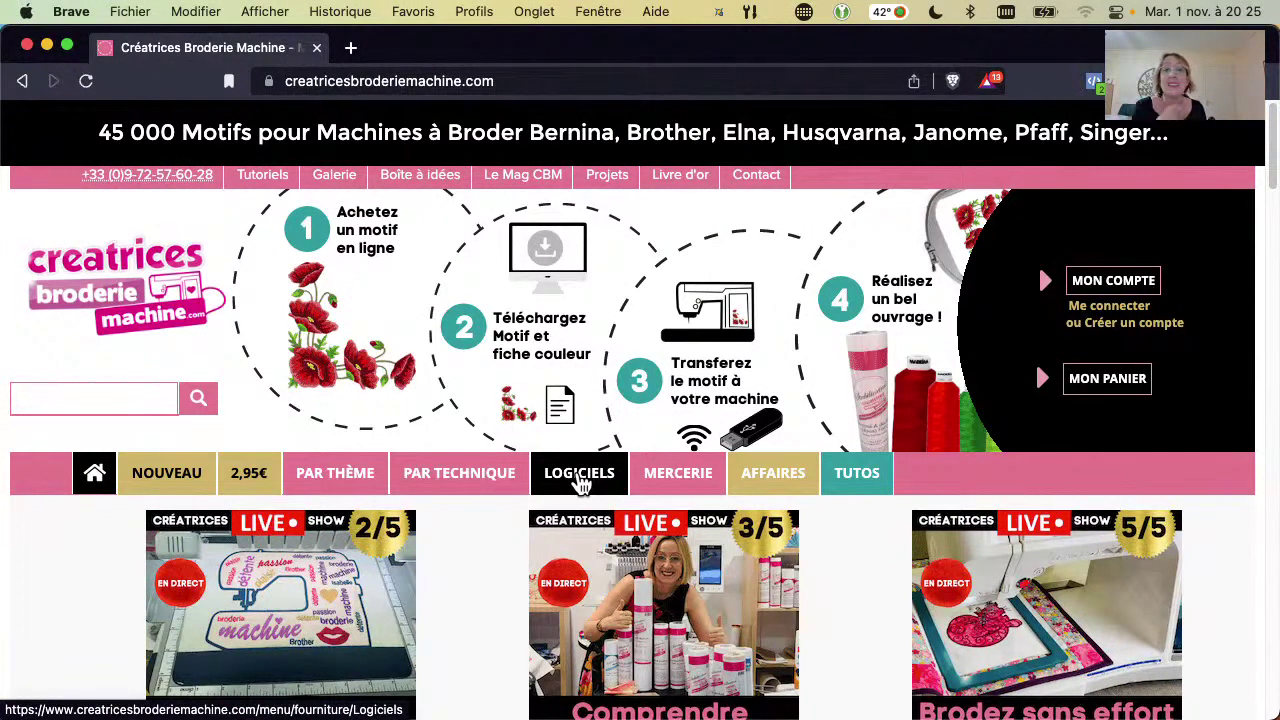
# Switch to the Brave browser, open the Logiciels category on creatricesbroderiemachine.com and examine the free Tool Shed software offer
pyautogui.scroll(-2, 580, 480)
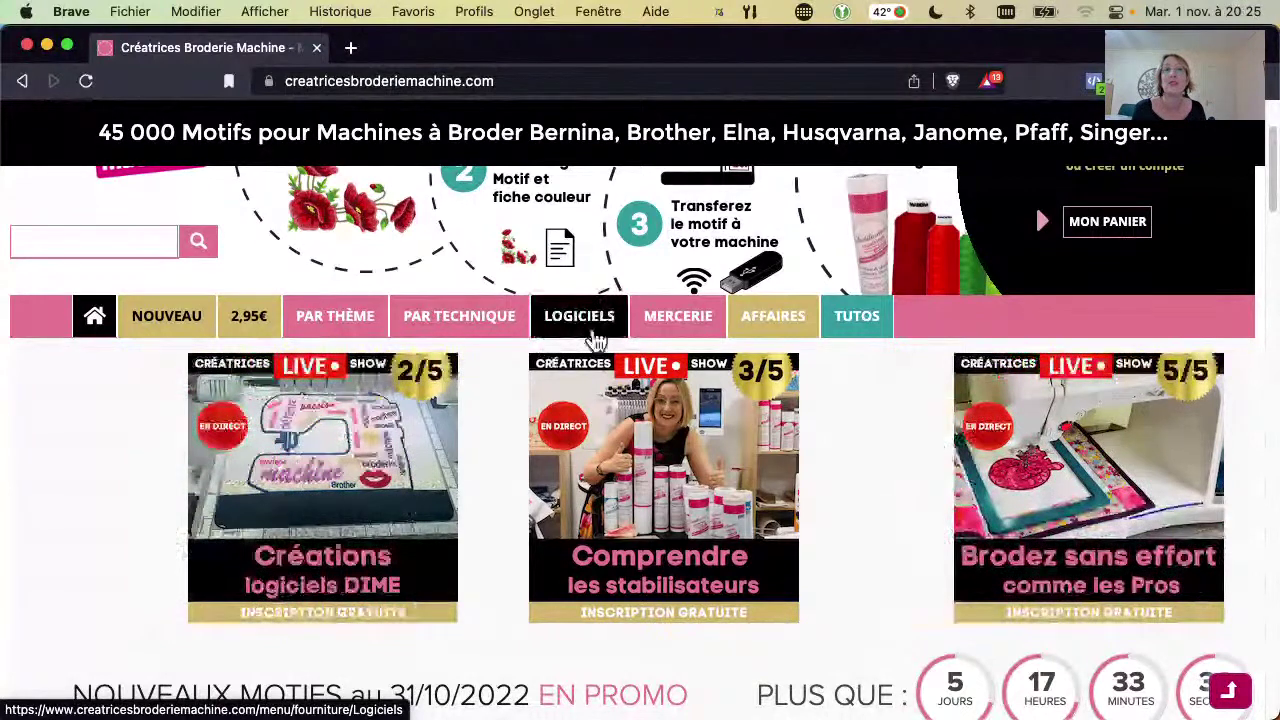
pyautogui.click(588, 334)
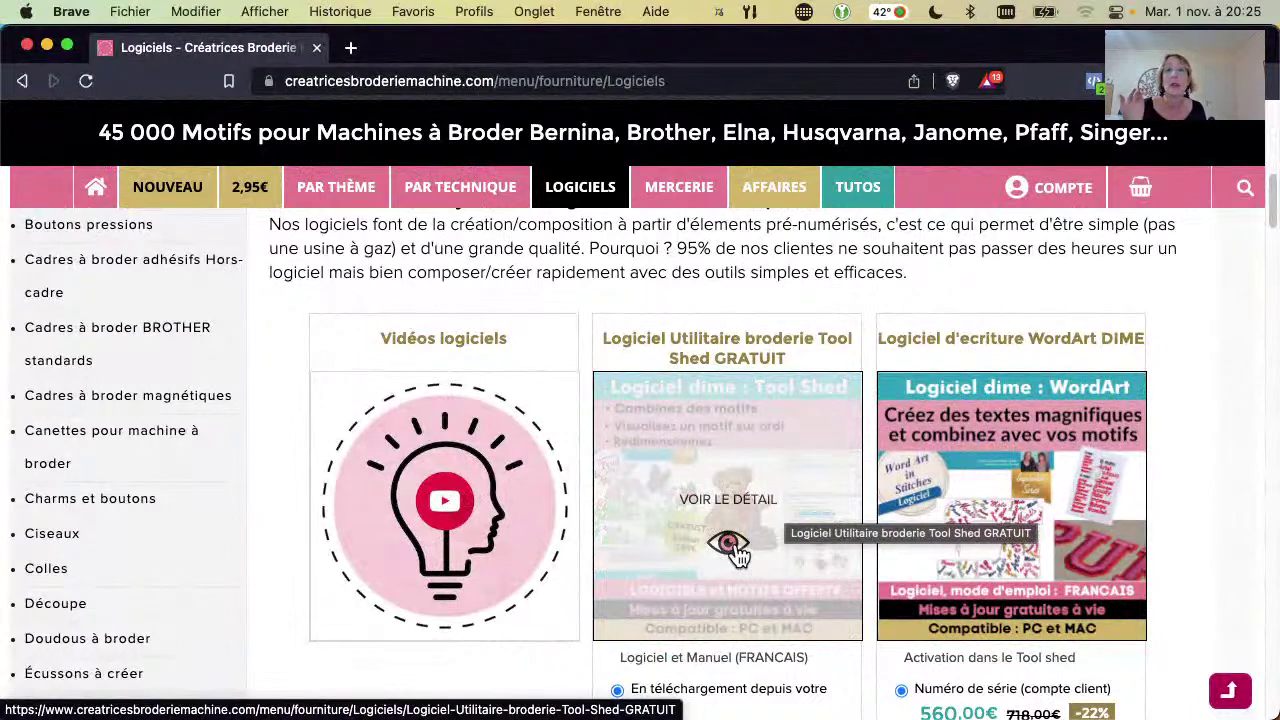
pyautogui.scroll(-4, 738, 555)
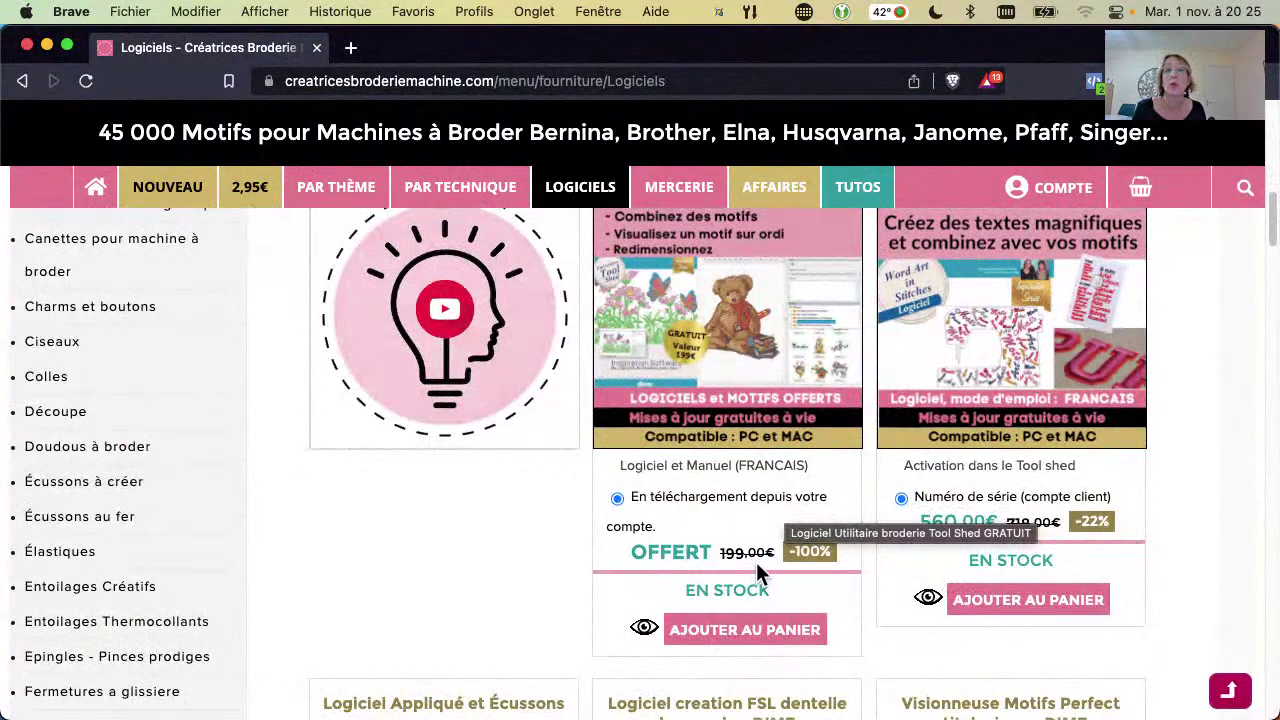
pyautogui.scroll(2, 752, 558)
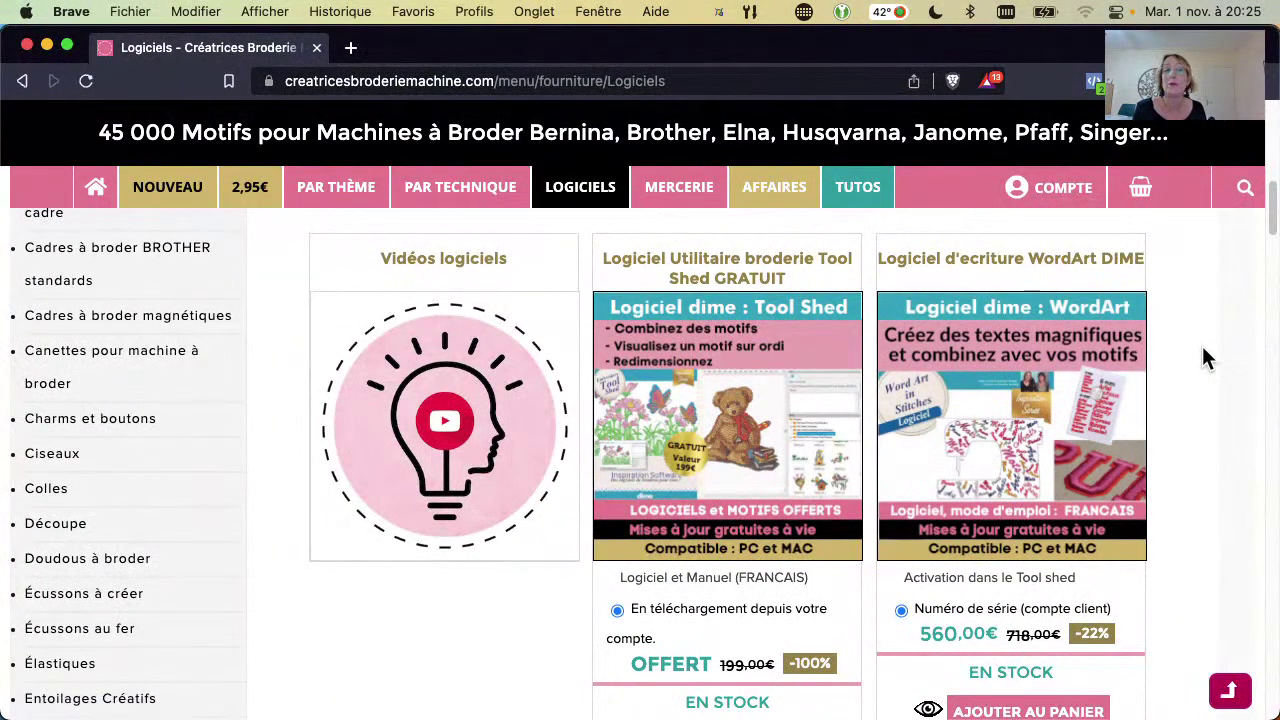
# Open the Vidéos logiciels page and look through the tutorial videos on Tool Shed and WordArt down to the last one
pyautogui.click(447, 468)
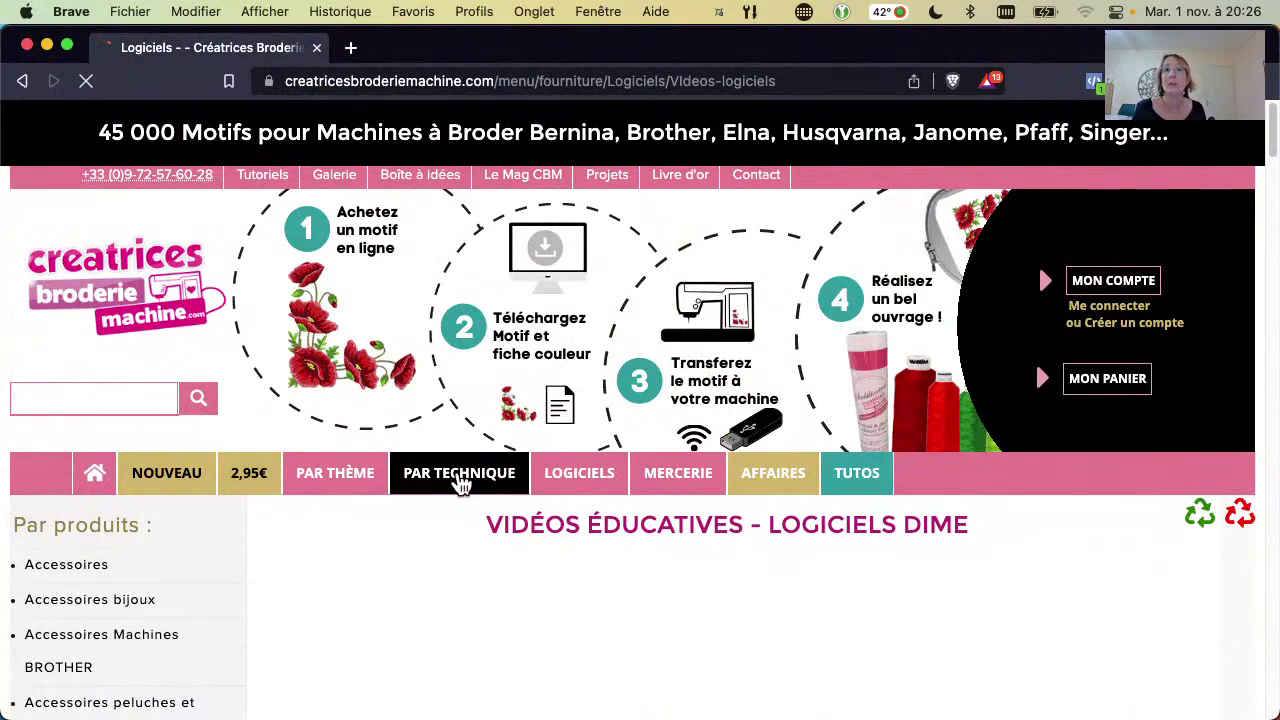
pyautogui.scroll(-10, 1234, 437)
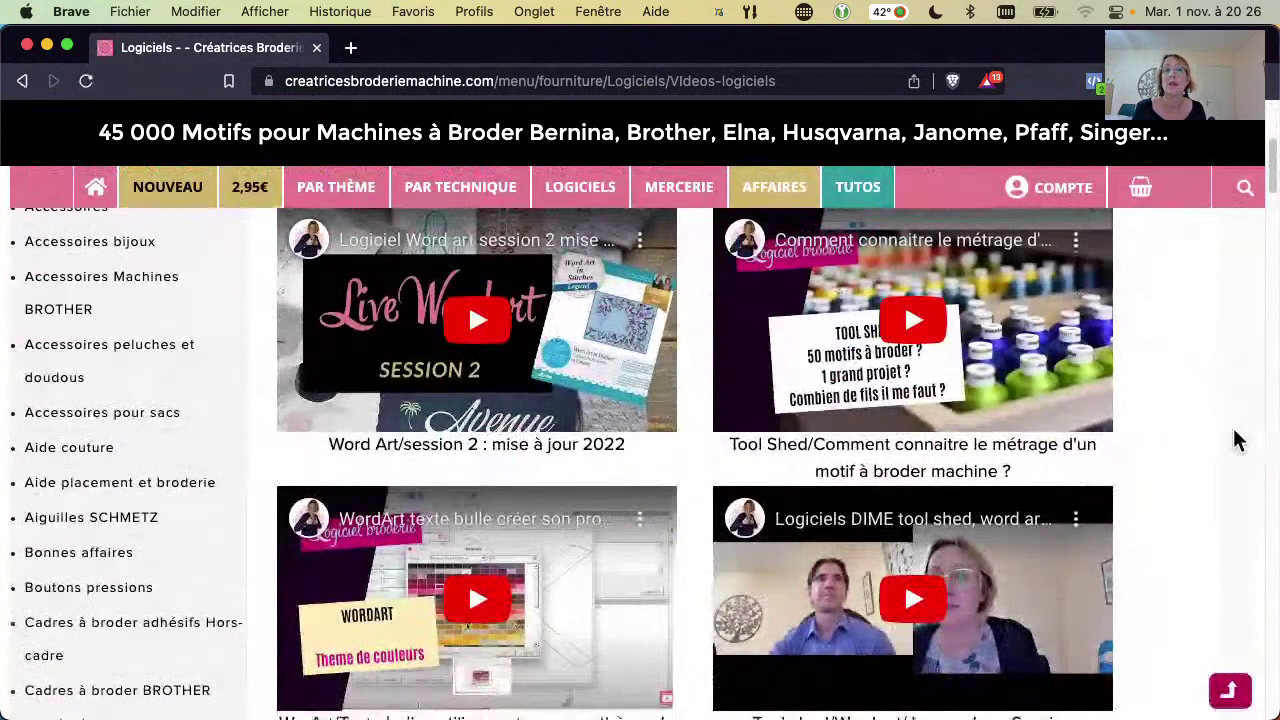
pyautogui.scroll(1, 1236, 440)
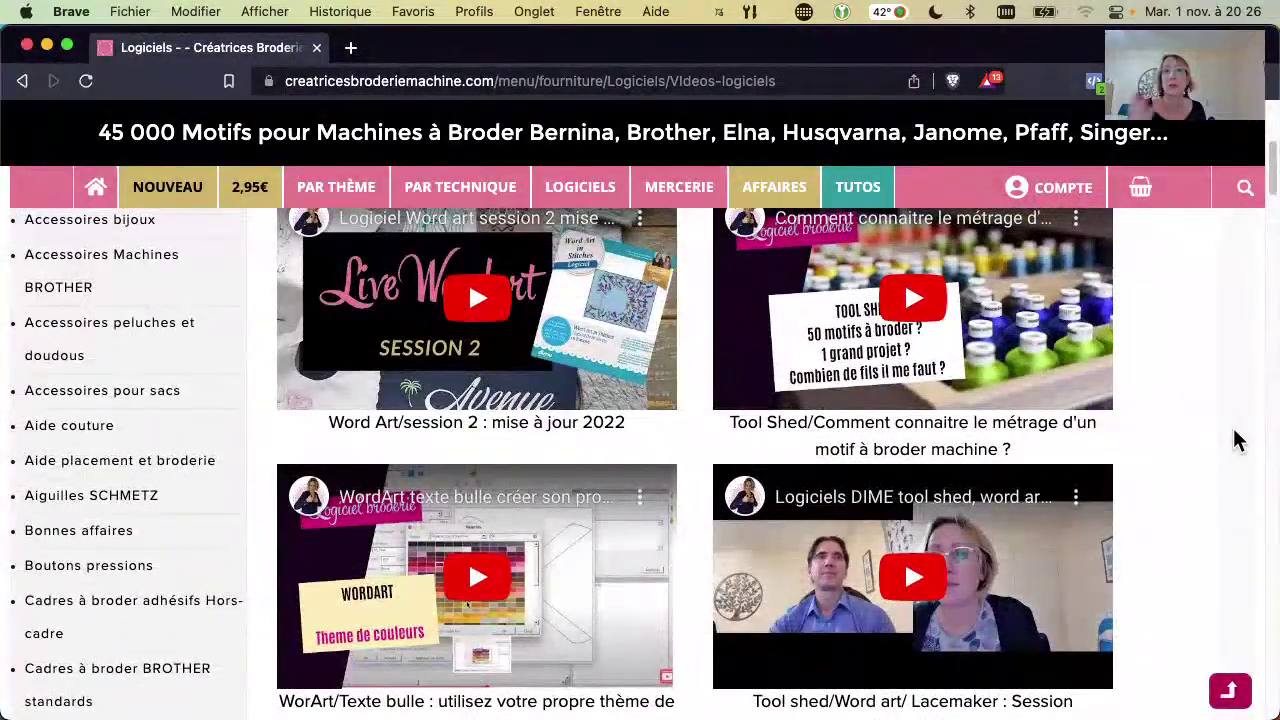
pyautogui.scroll(-3, 1194, 437)
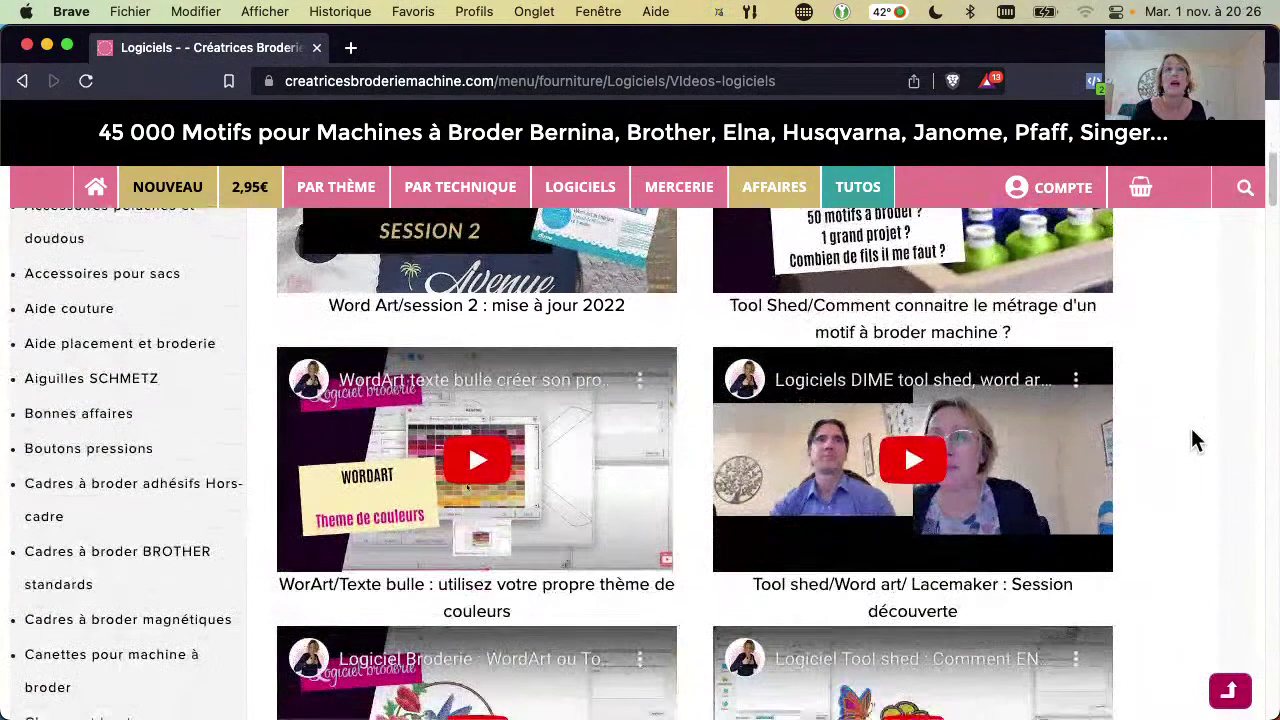
pyautogui.scroll(-2, 1195, 440)
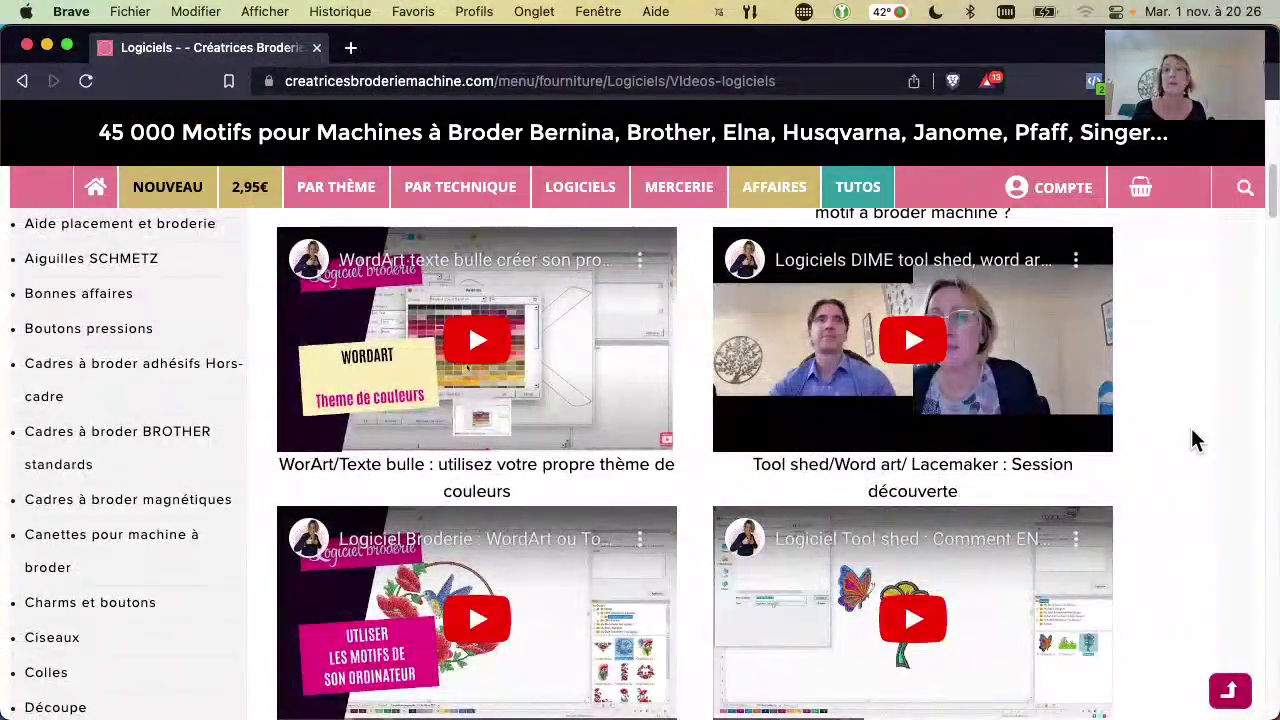
pyautogui.scroll(-1, 1191, 440)
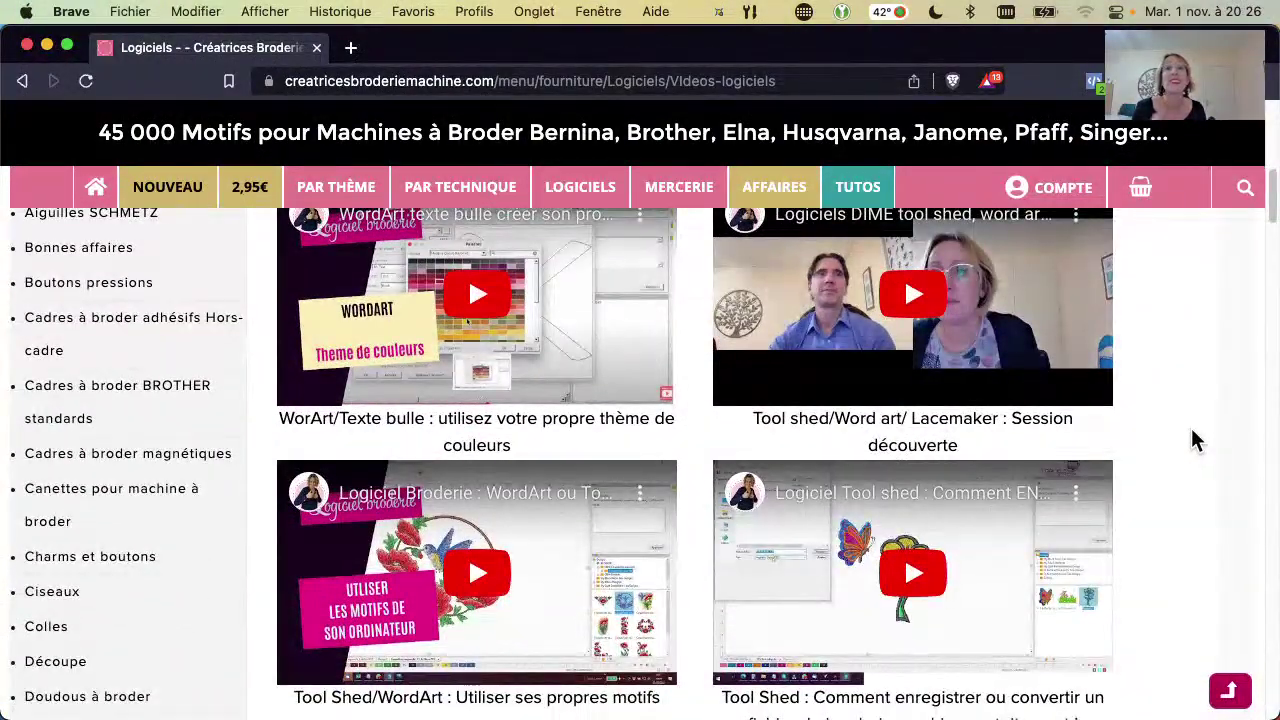
pyautogui.scroll(-7, 1191, 440)
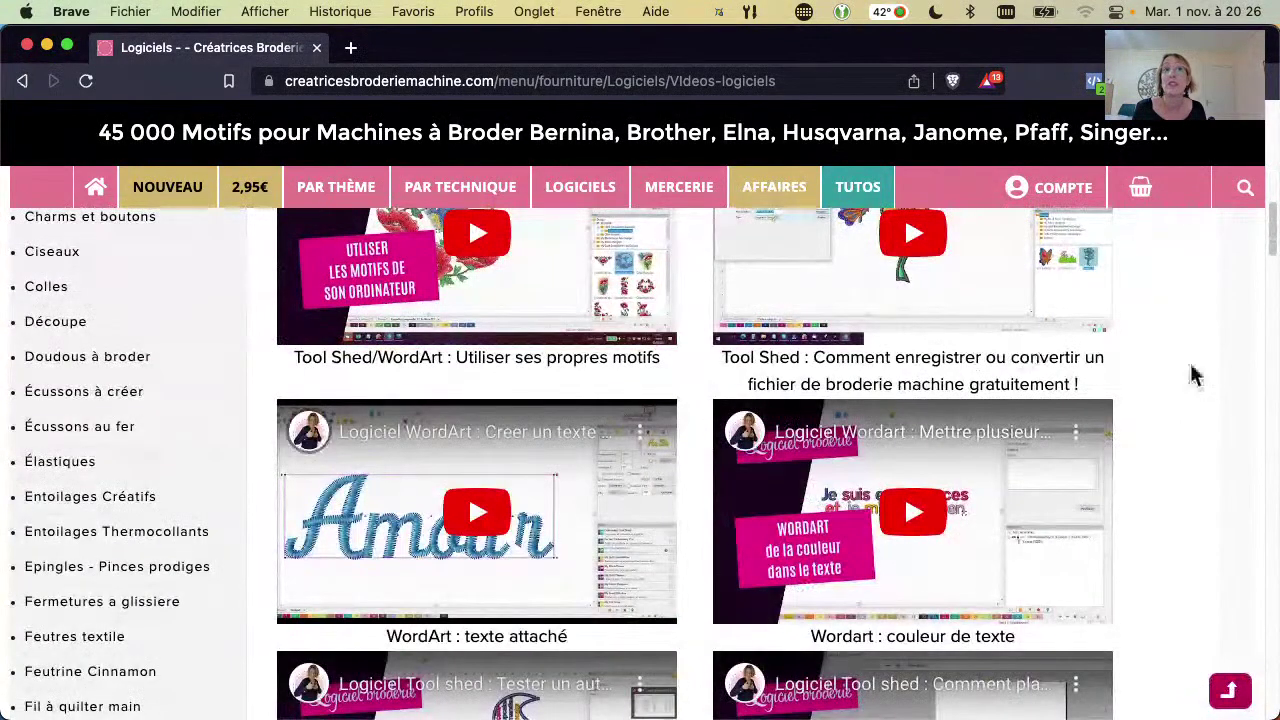
pyautogui.scroll(1, 543, 468)
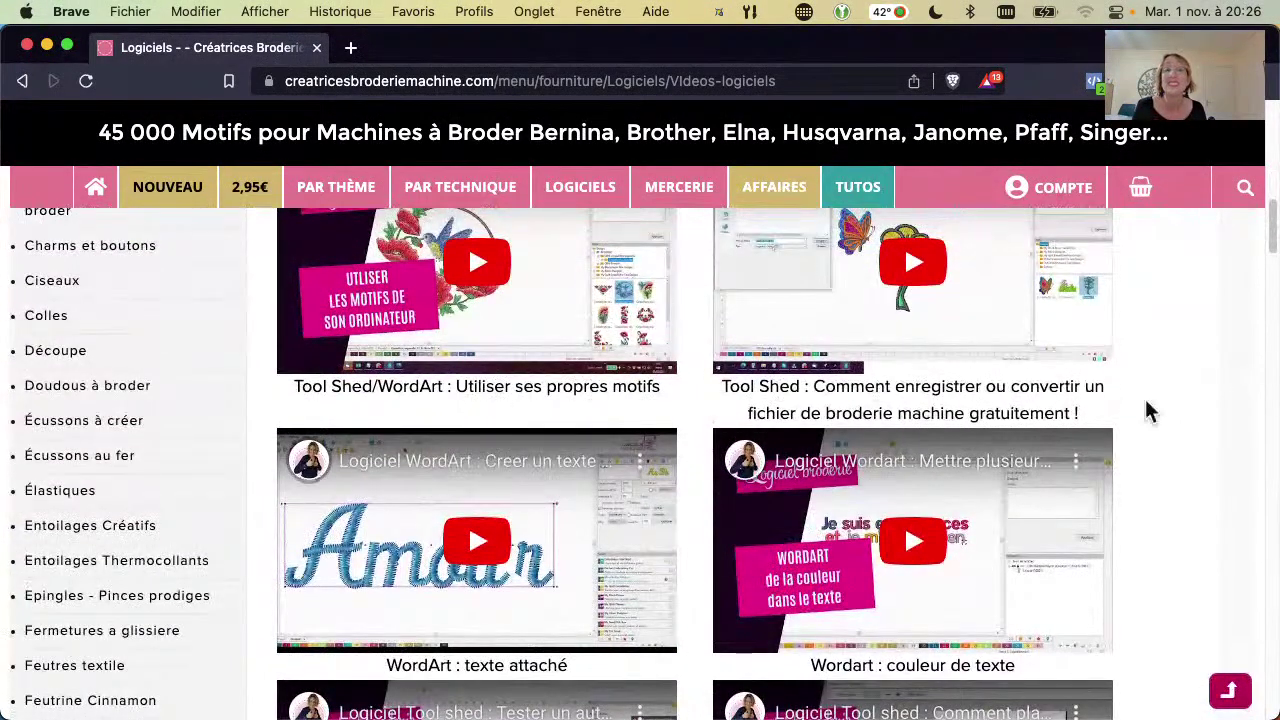
pyautogui.scroll(-4, 1202, 440)
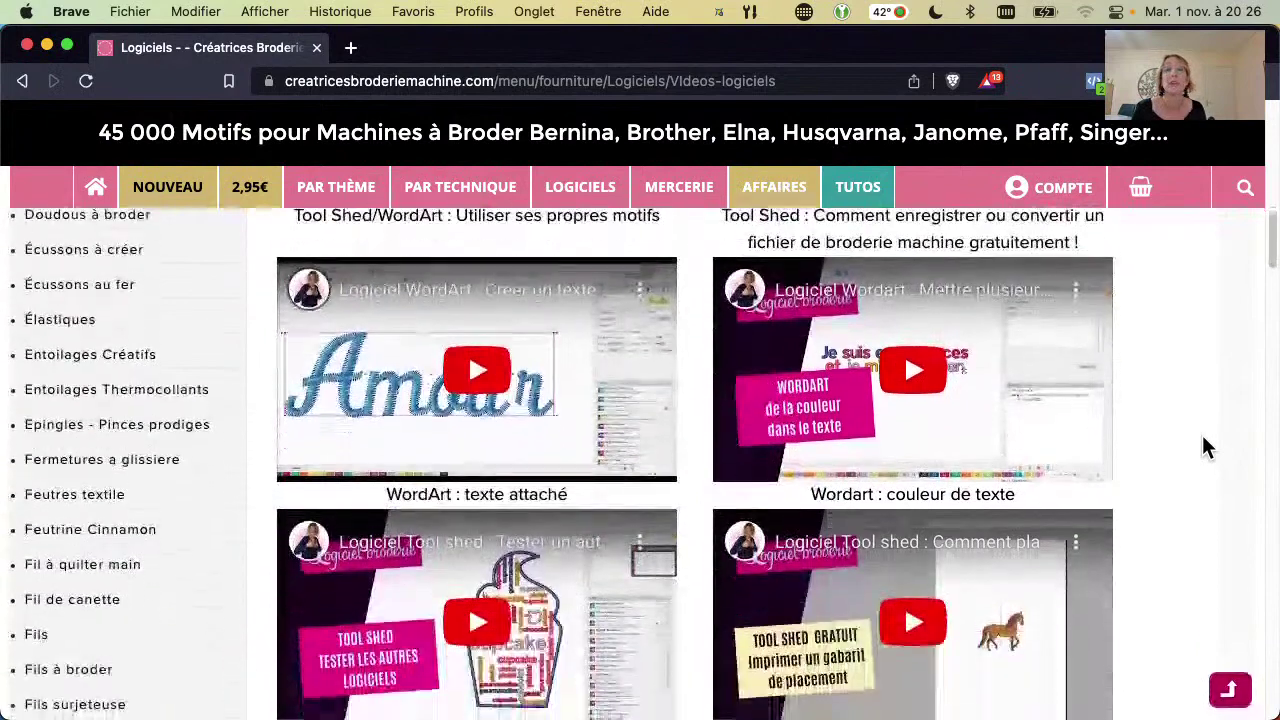
pyautogui.scroll(-1, 1204, 440)
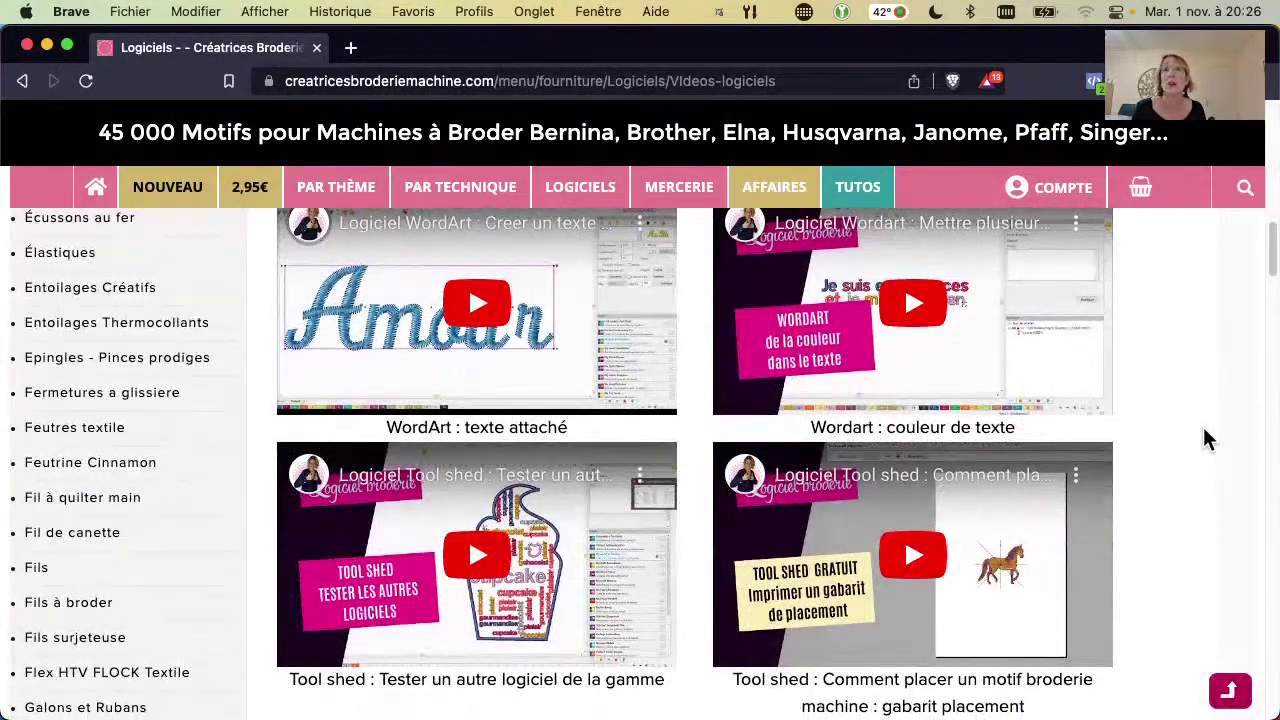
pyautogui.scroll(1, 1204, 432)
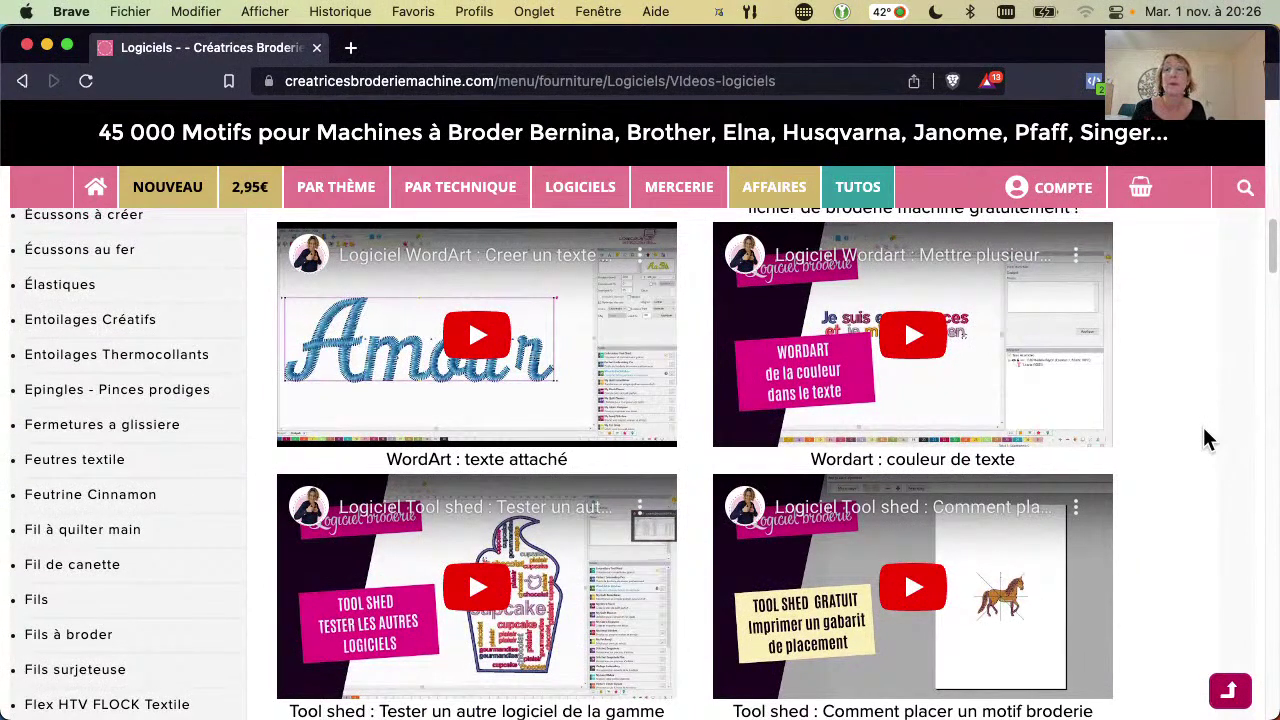
pyautogui.scroll(-5, 1205, 438)
pyautogui.scroll(2, 1205, 438)
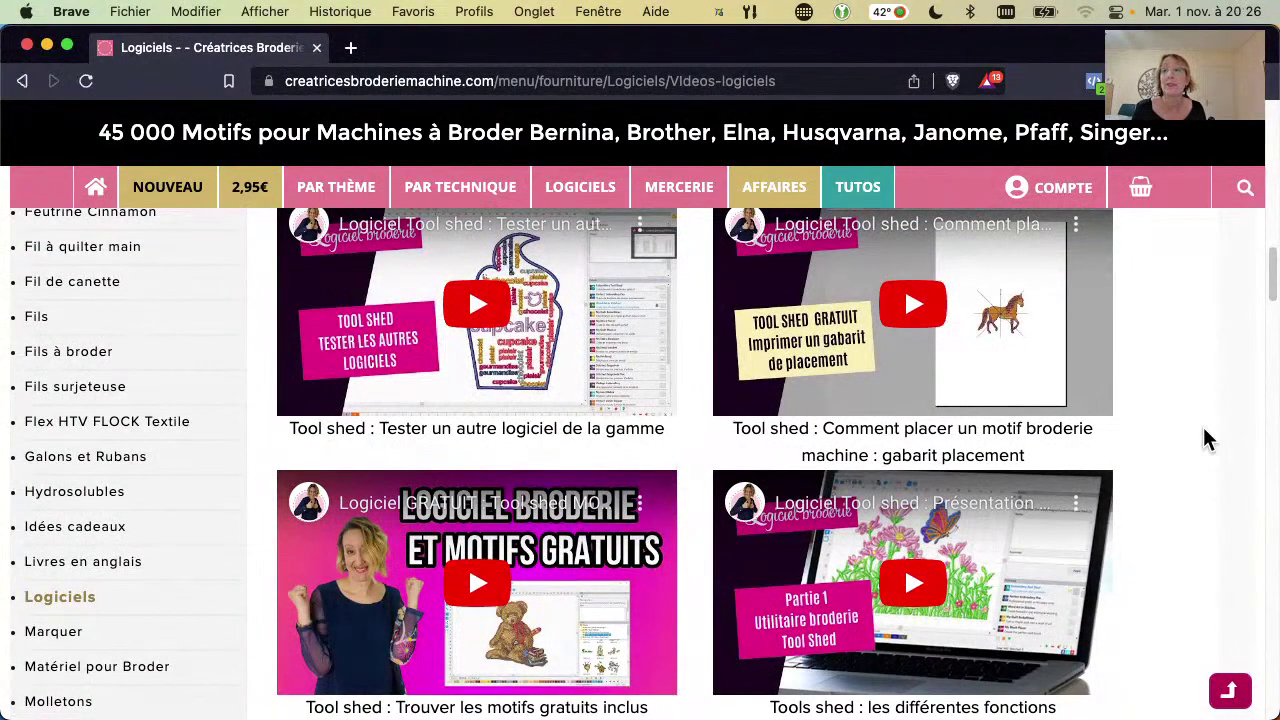
pyautogui.scroll(-1, 1205, 438)
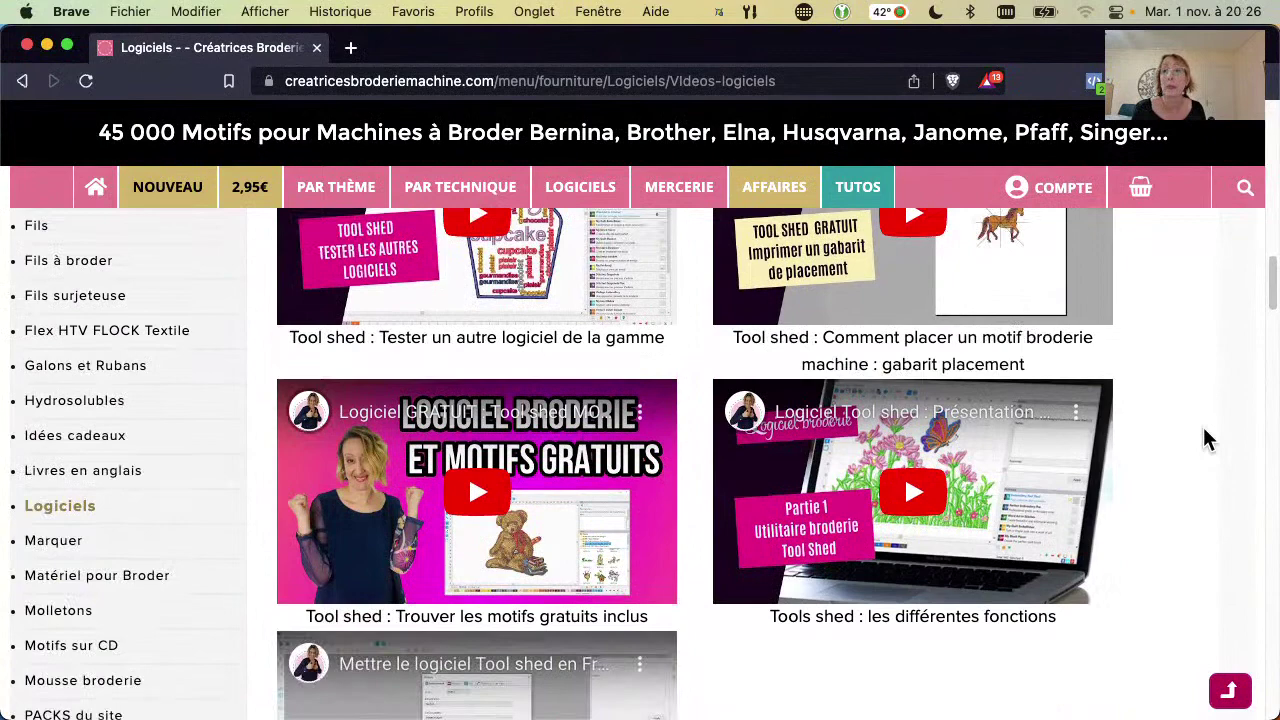
pyautogui.scroll(-3, 1205, 438)
pyautogui.scroll(1, 1205, 438)
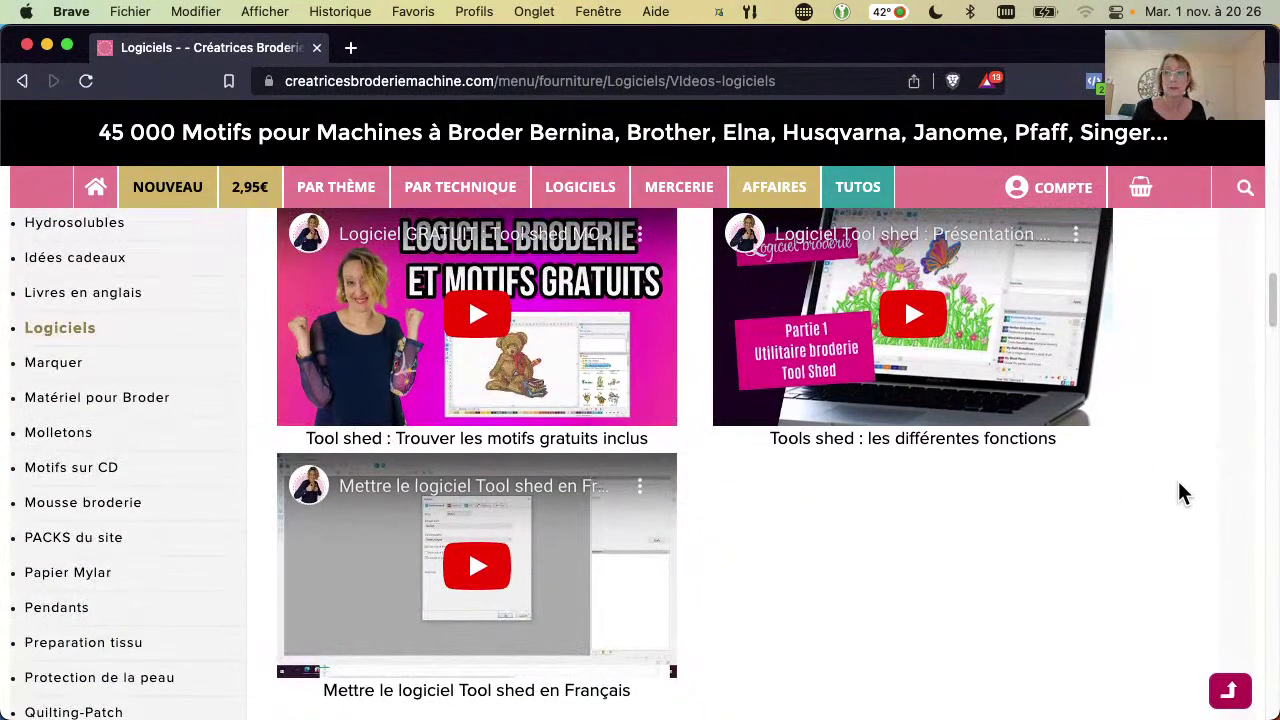
pyautogui.scroll(1, 1178, 493)
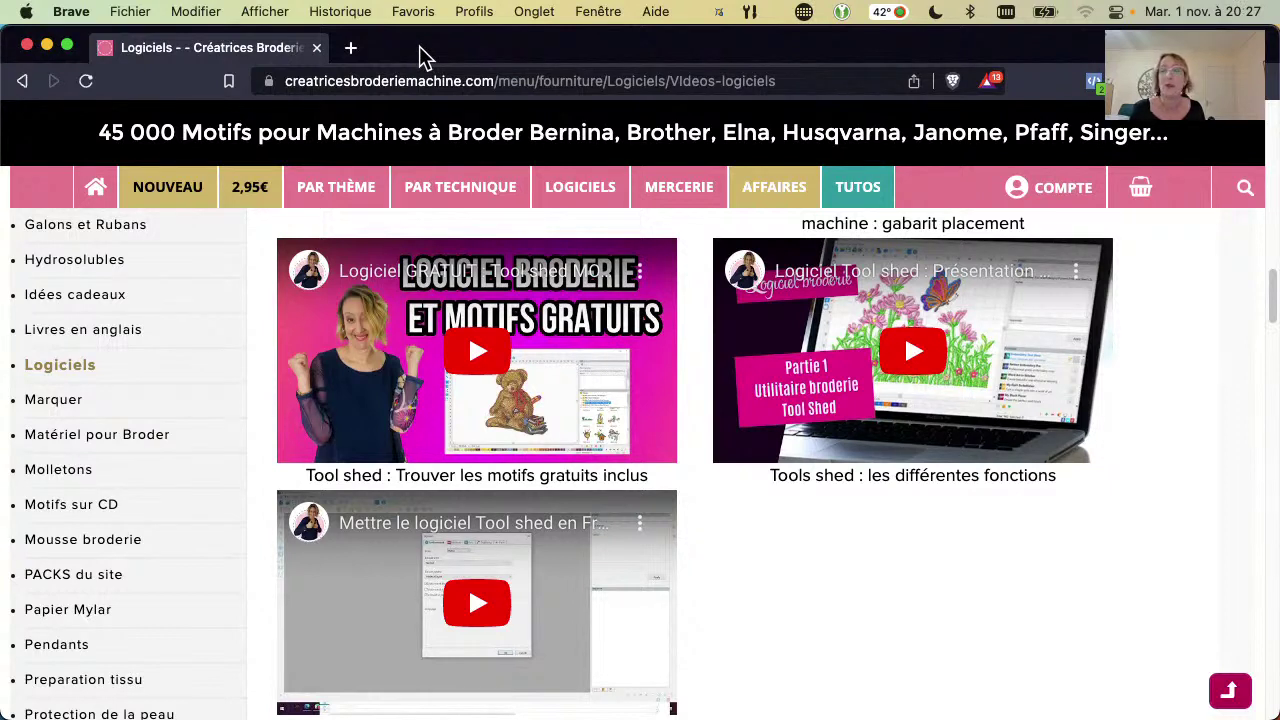
# Close the browser window to return to Embroidery Tool Shed, and select and deselect the flower between the dolphins
pyautogui.click(27, 45)
pyautogui.click(543, 370)
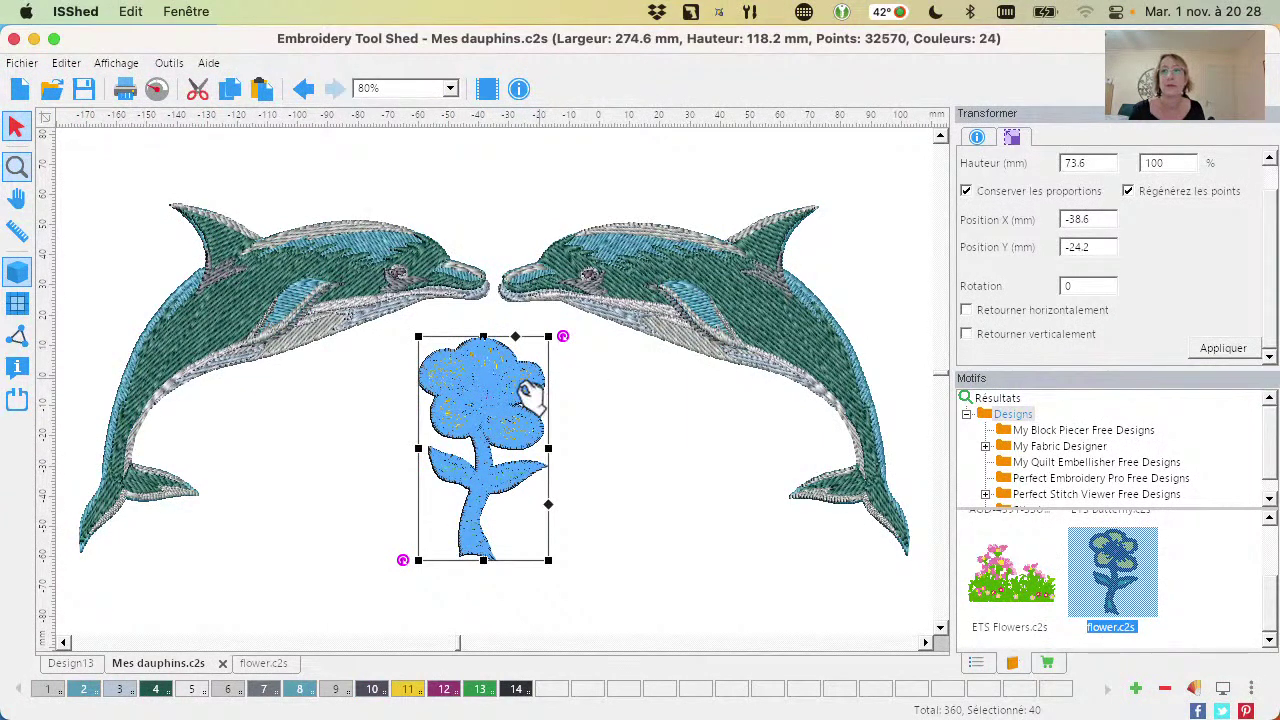
pyautogui.click(607, 517)
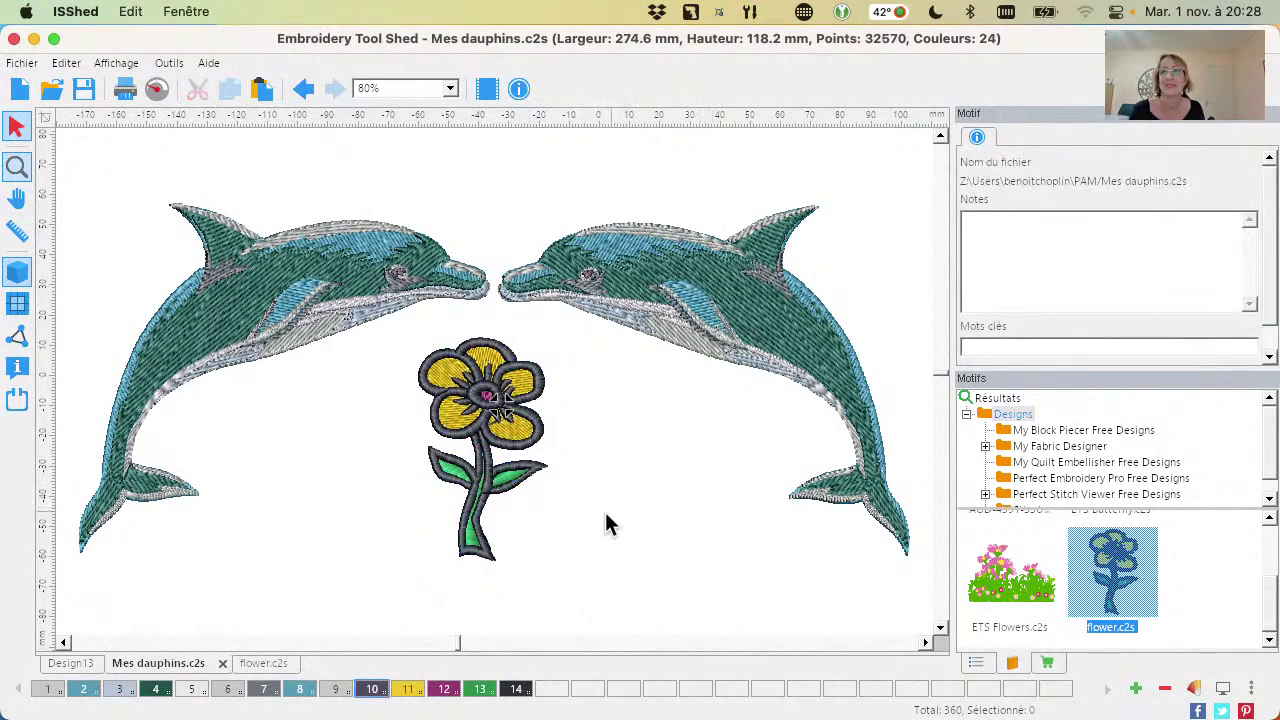
pyautogui.click(535, 443)
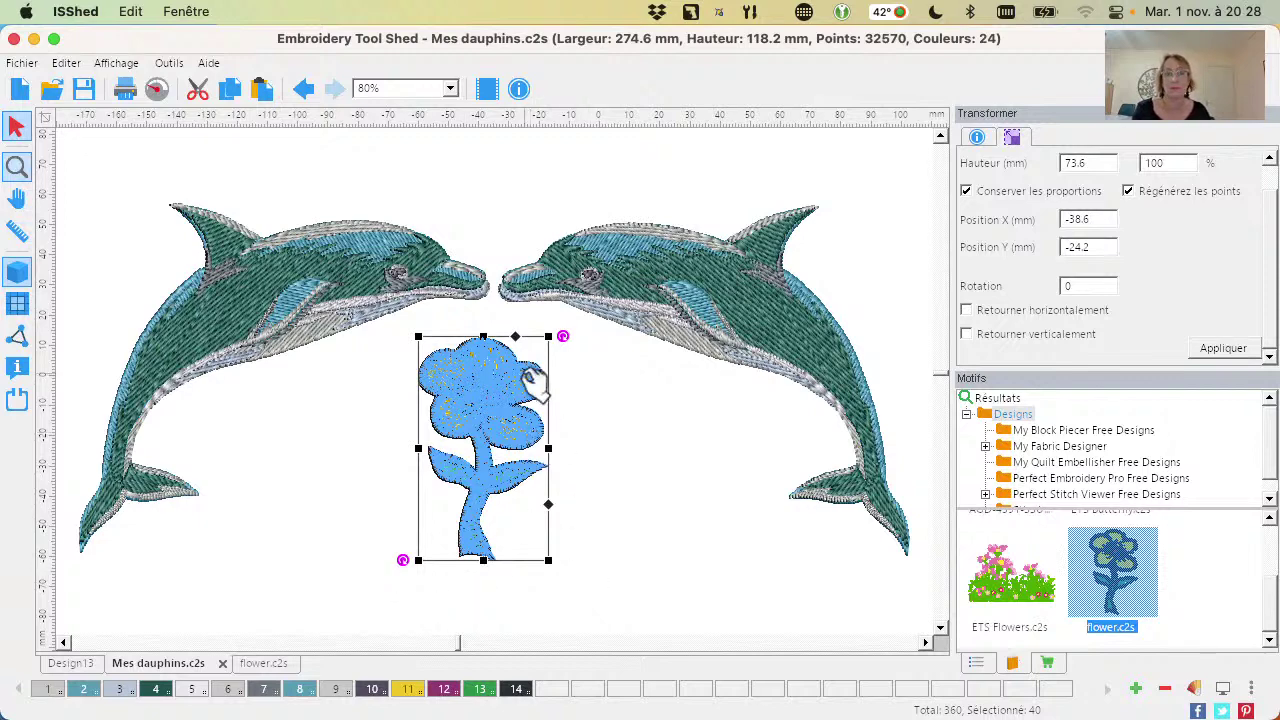
pyautogui.scroll(-3, 366, 566)
pyautogui.click(415, 540)
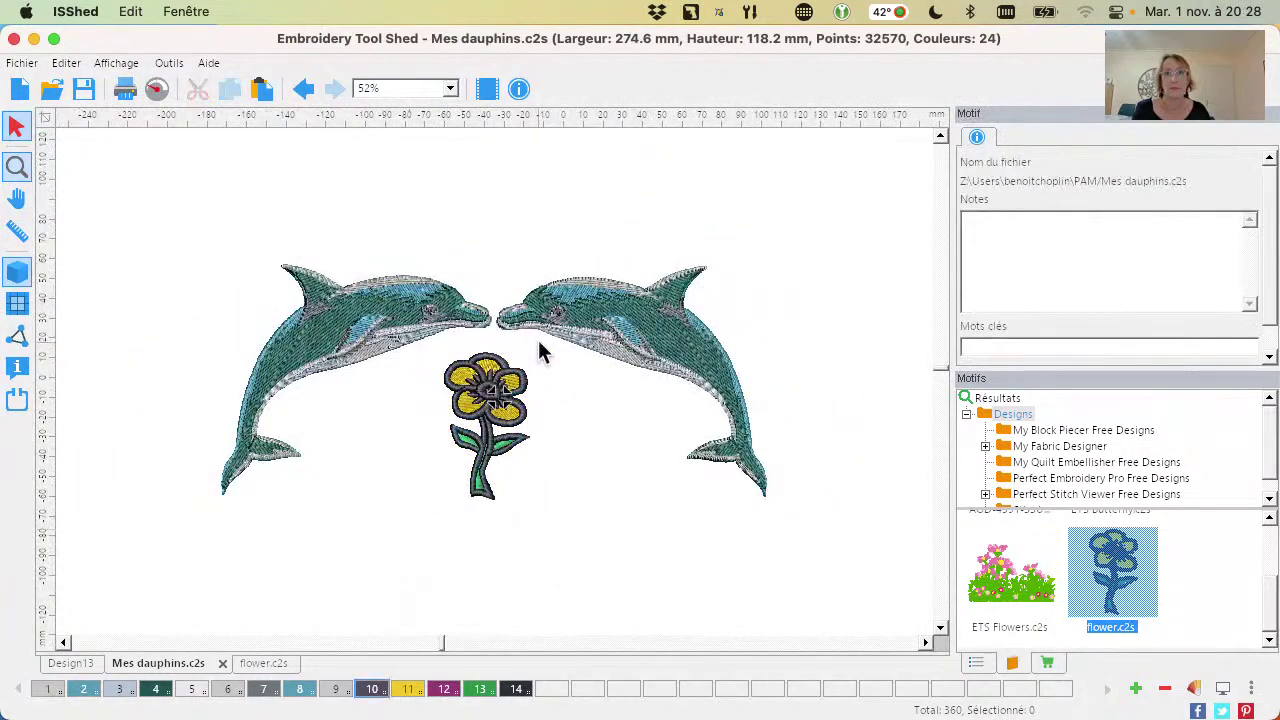
# Recolour the whole flower with thread 12 (Azalea), and recolour it again with the green thread 13
pyautogui.click(512, 386)
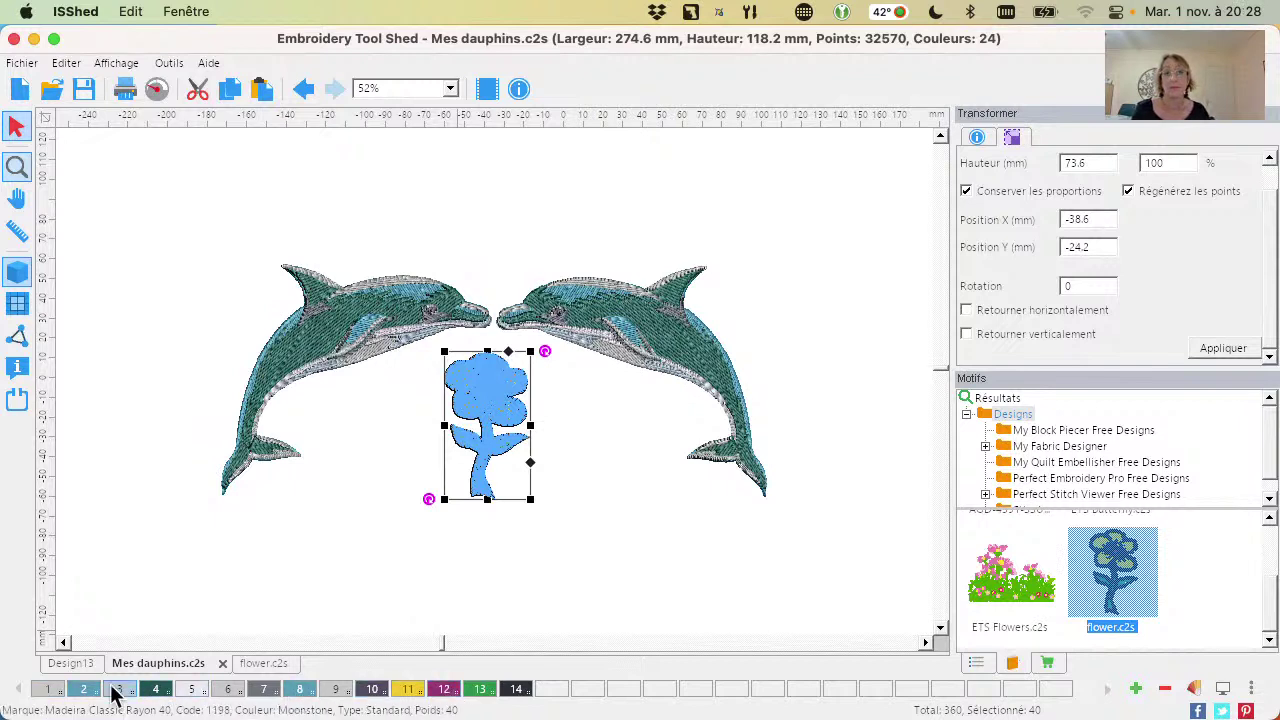
pyautogui.click(446, 690)
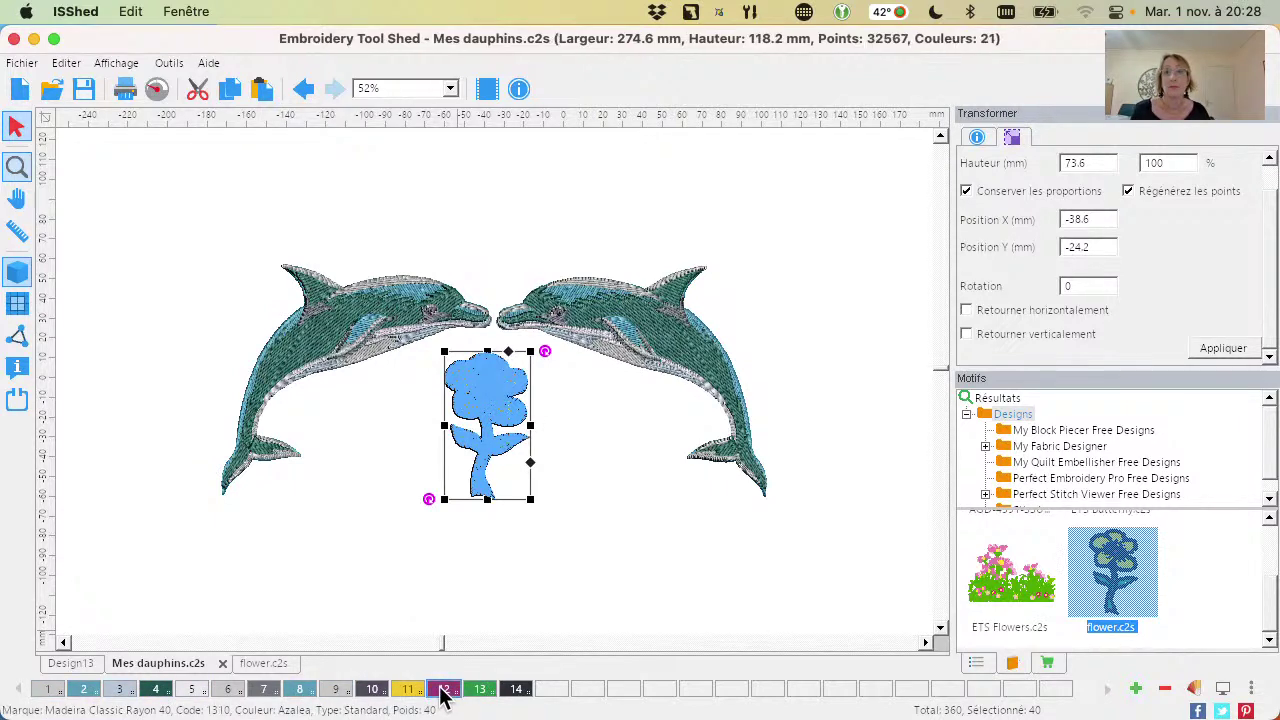
pyautogui.click(594, 570)
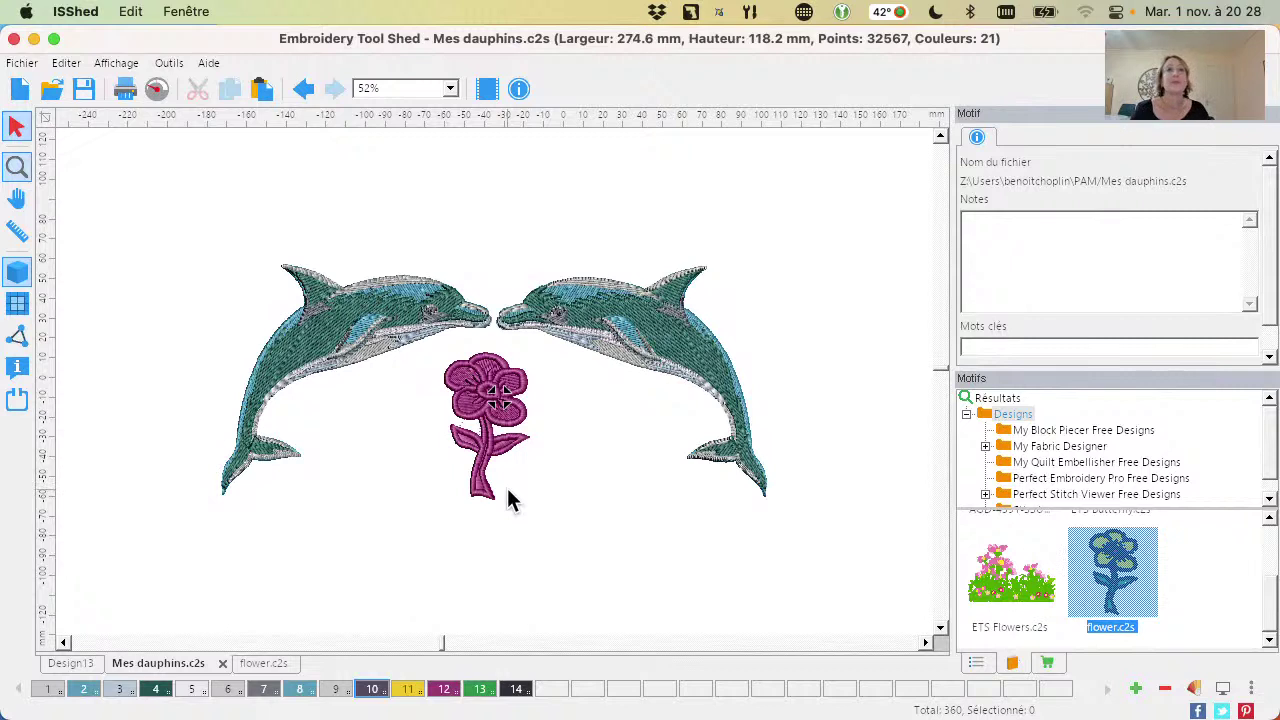
pyautogui.click(489, 440)
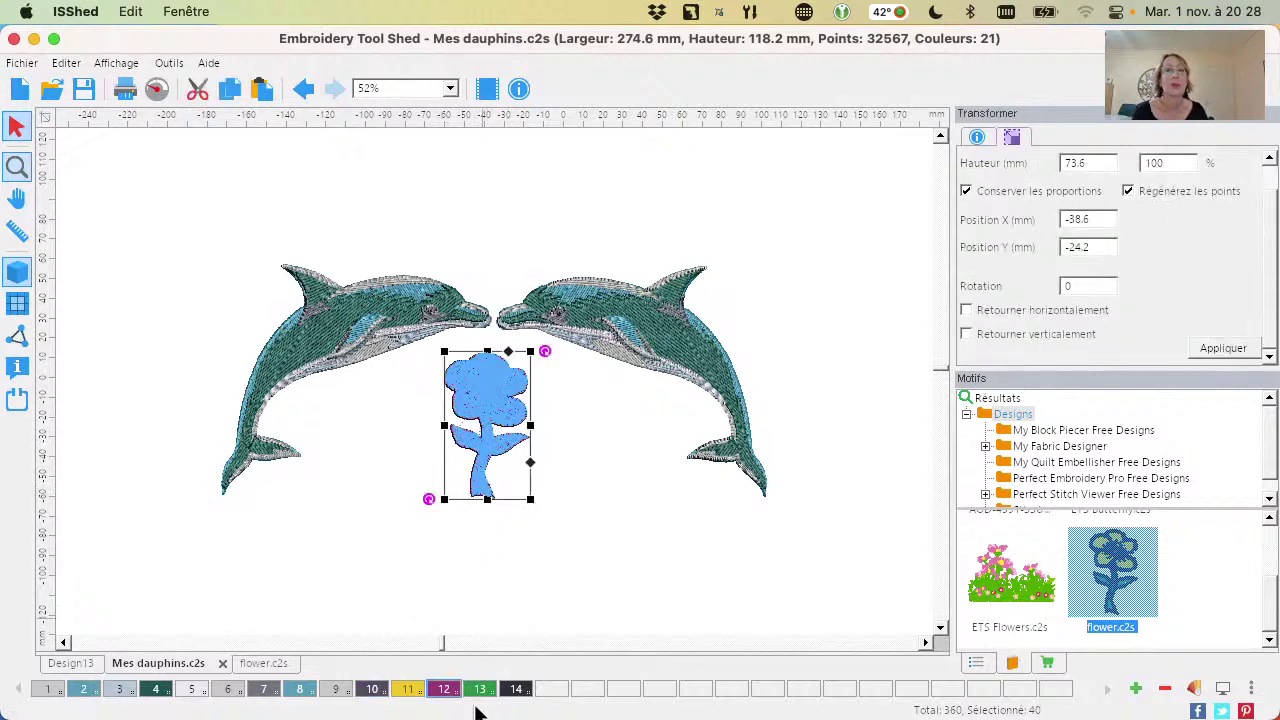
pyautogui.click(520, 557)
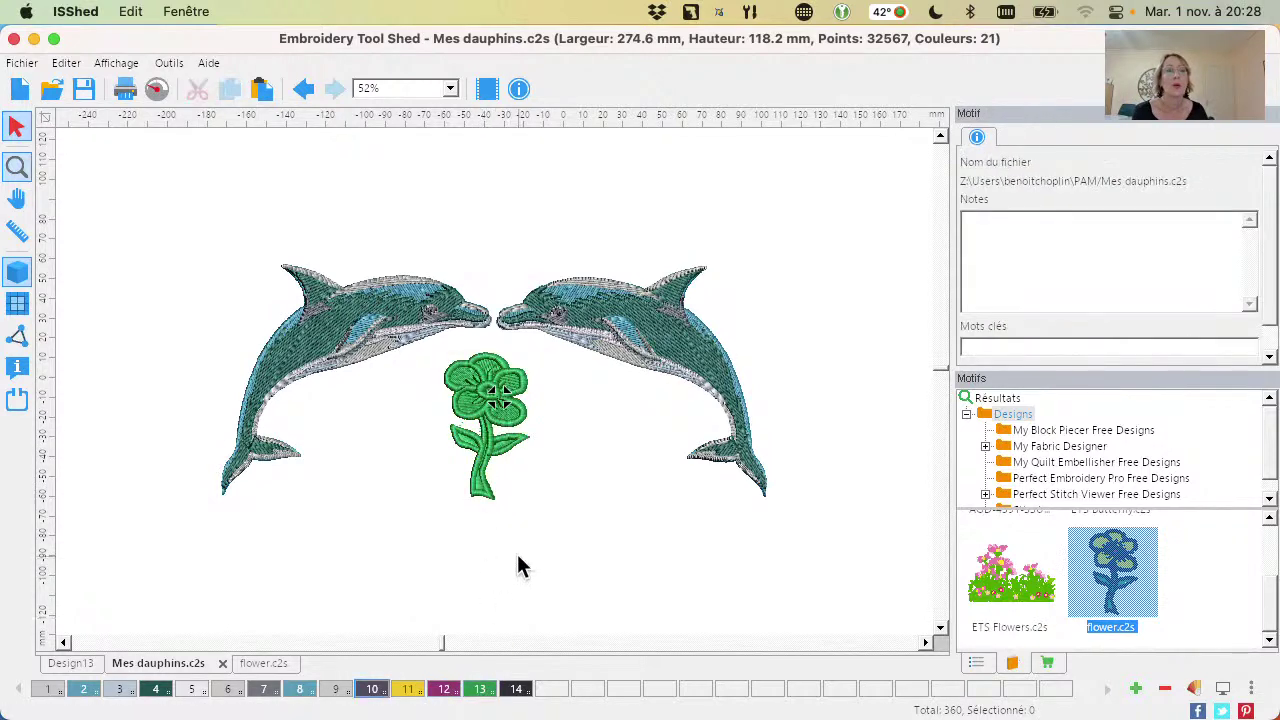
# Undo the flower's colour changes back to its original multicoloured threads and clear the selection
pyautogui.click(475, 490)
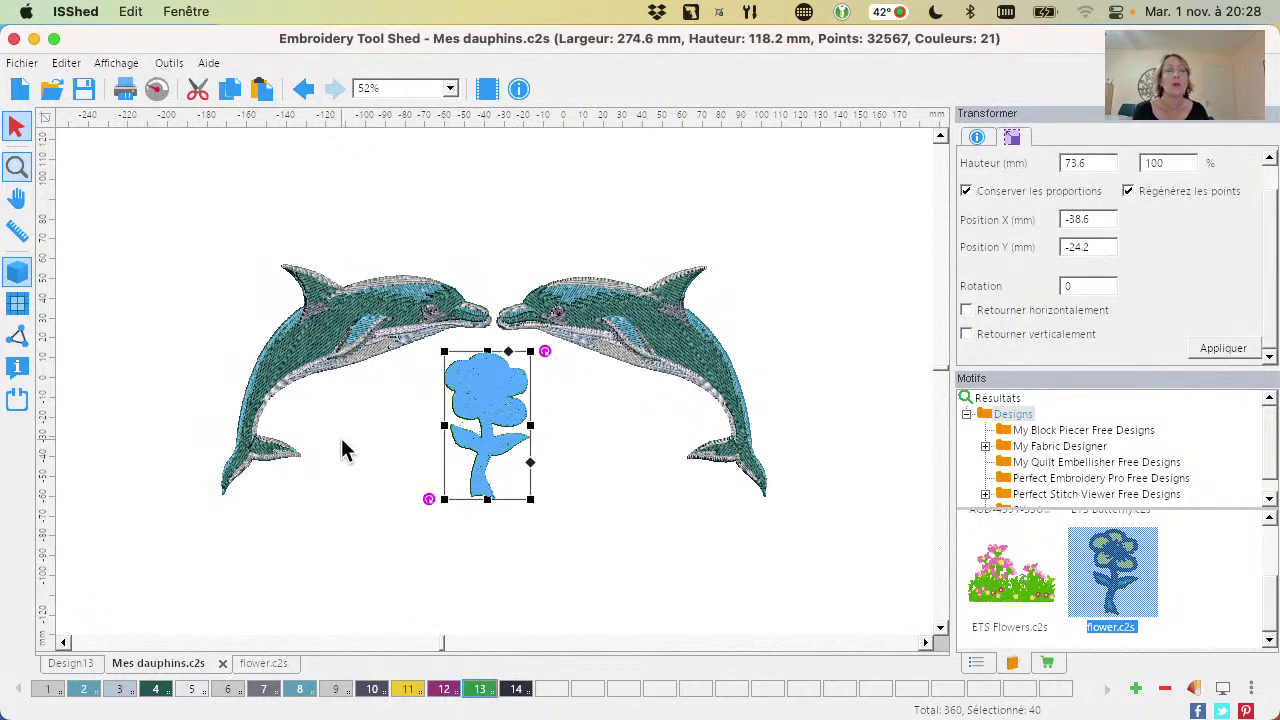
pyautogui.click(411, 456)
pyautogui.click(480, 448)
pyautogui.click(303, 90)
pyautogui.click(434, 171)
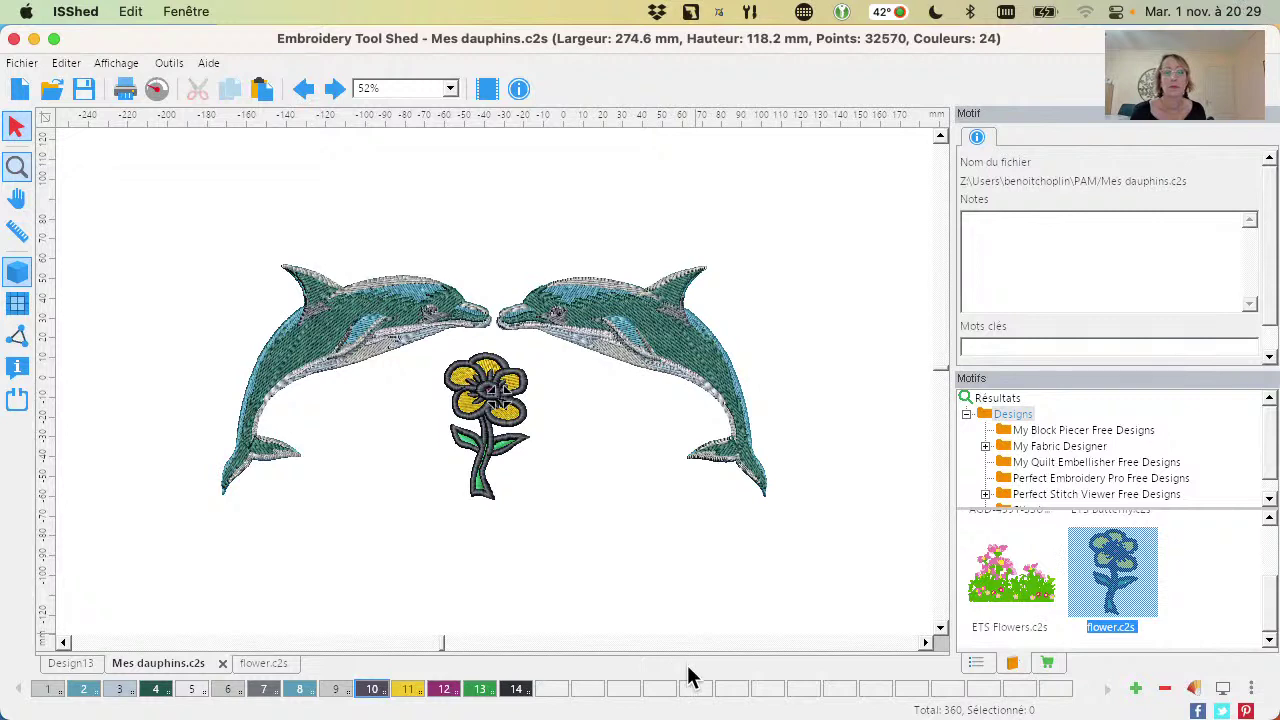
pyautogui.click(1165, 690)
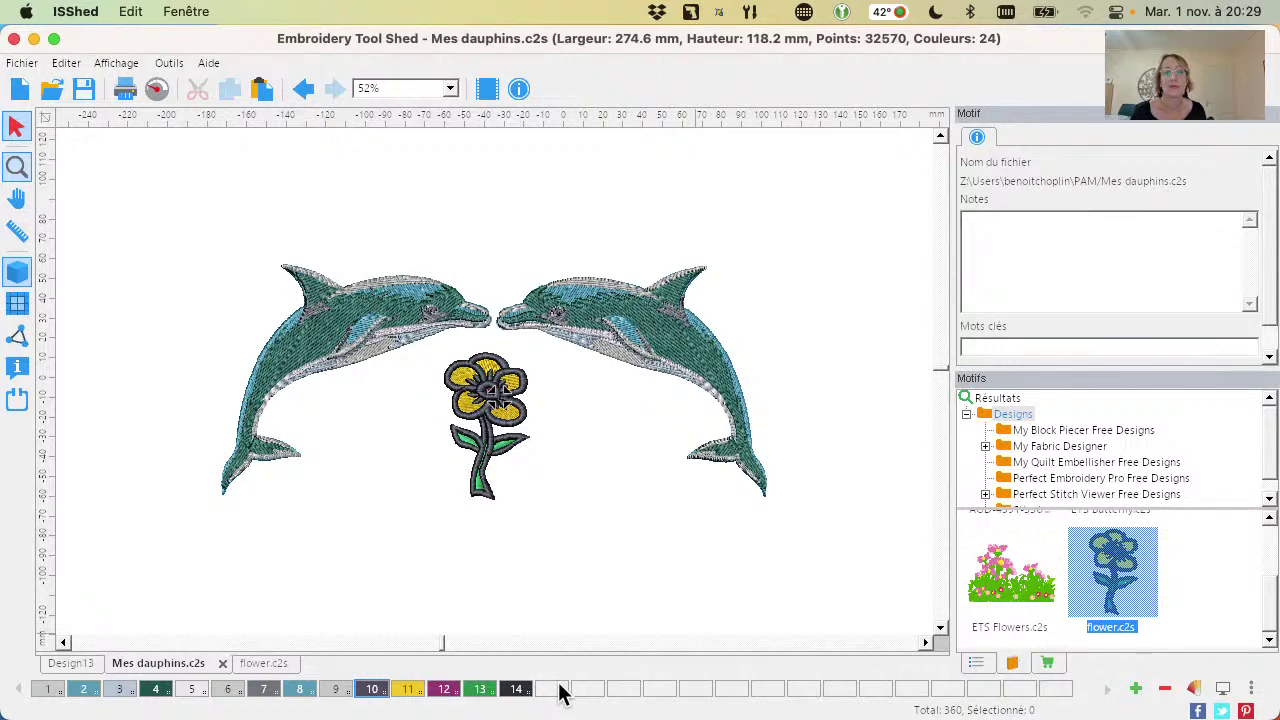
pyautogui.scroll(1, 466, 580)
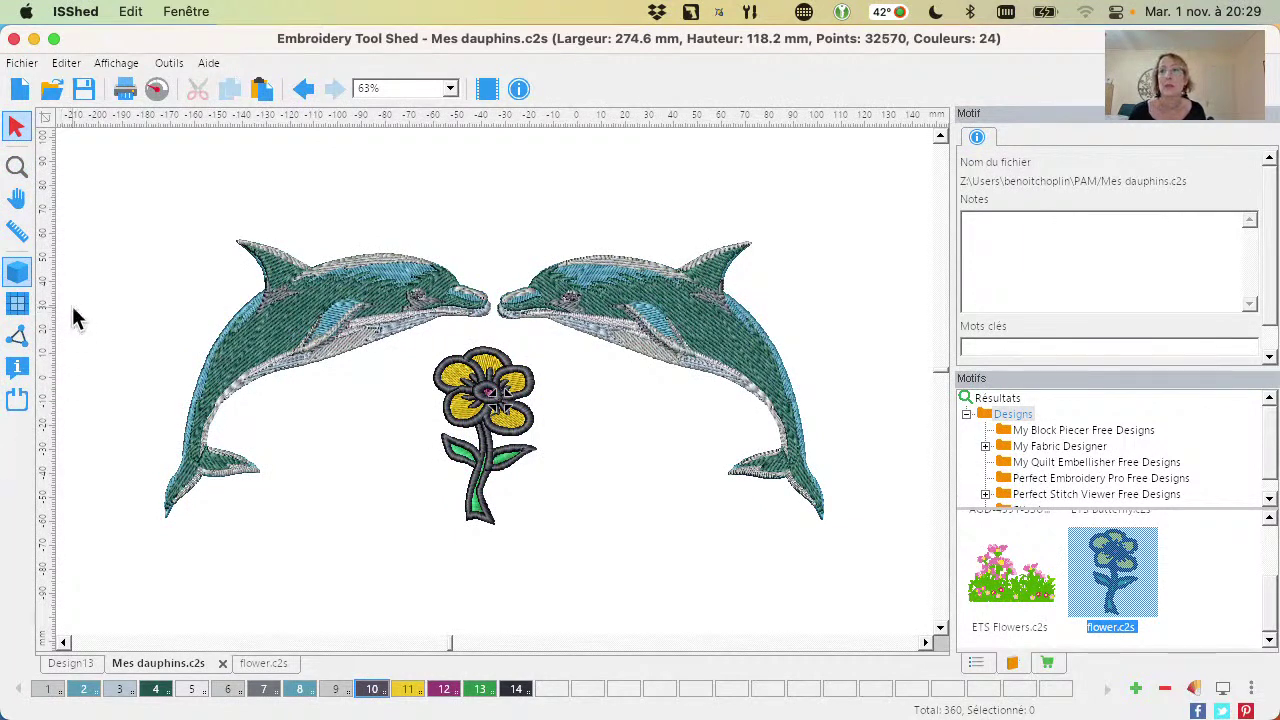
# Open the design analysis for Mes dauphins.c2s and review its file details and the full list of thread colours
pyautogui.click(36, 63)
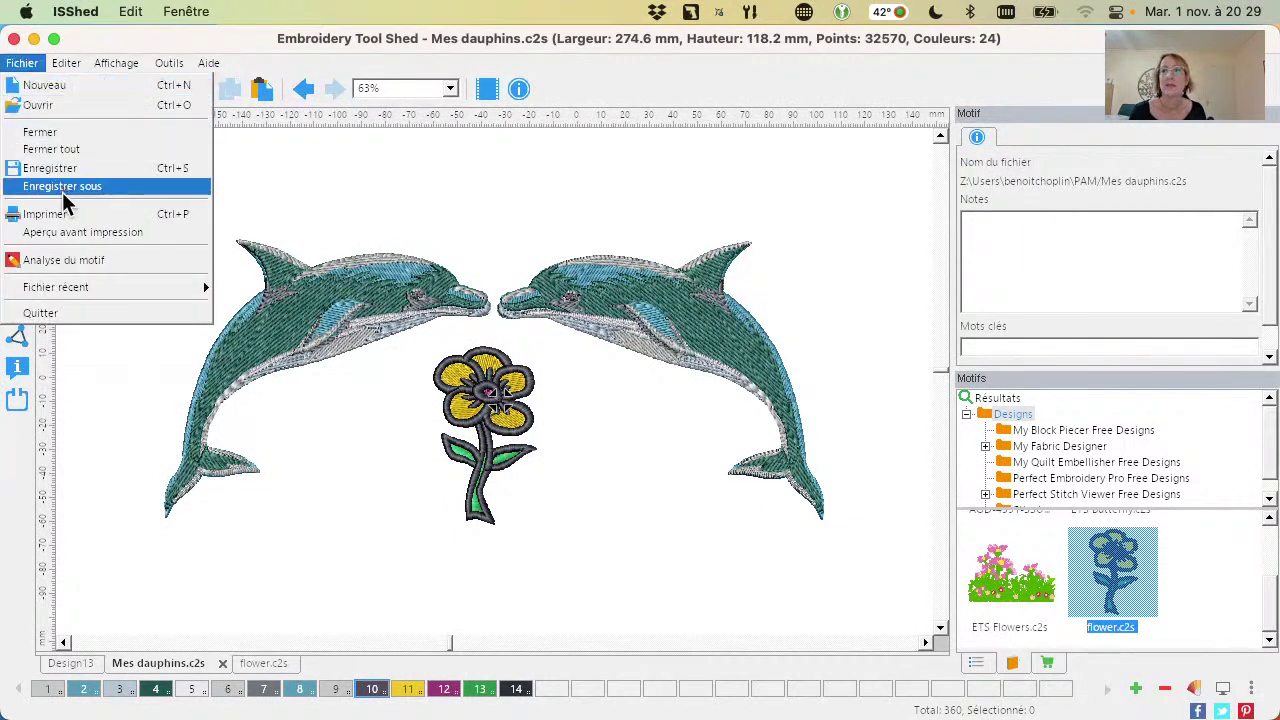
pyautogui.click(112, 259)
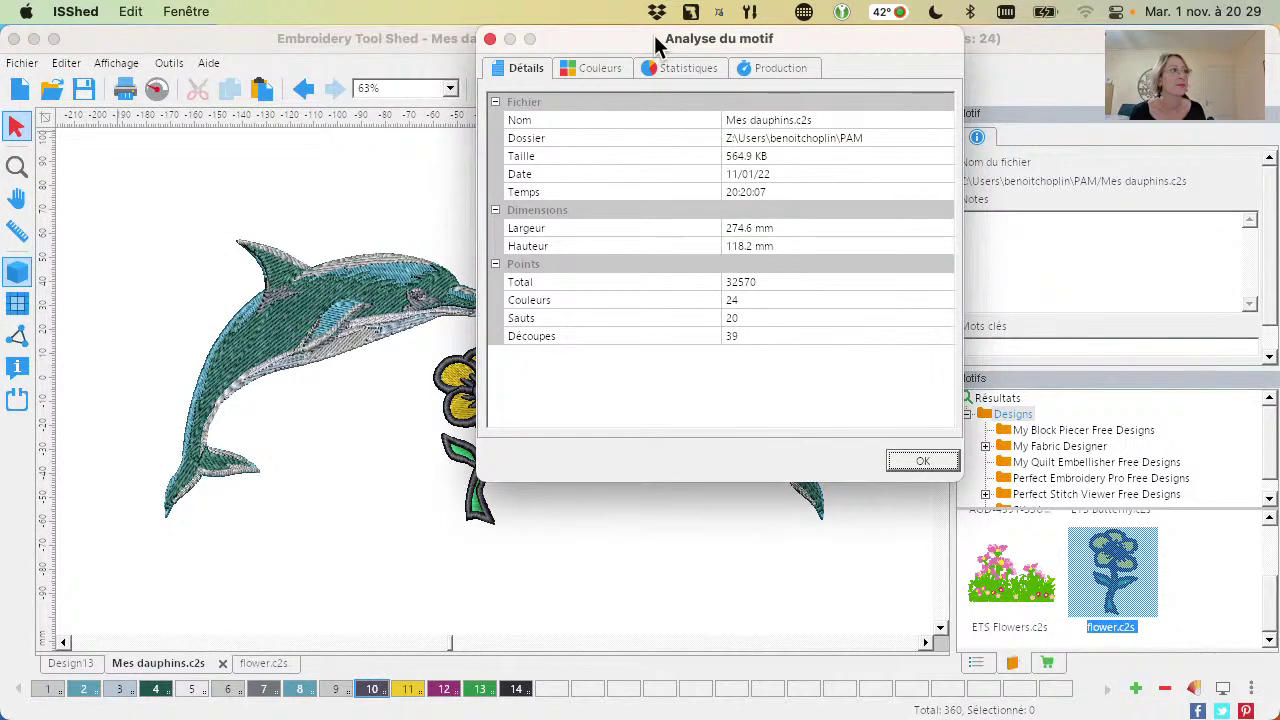
pyautogui.moveTo(657, 45); pyautogui.dragTo(797, 193)
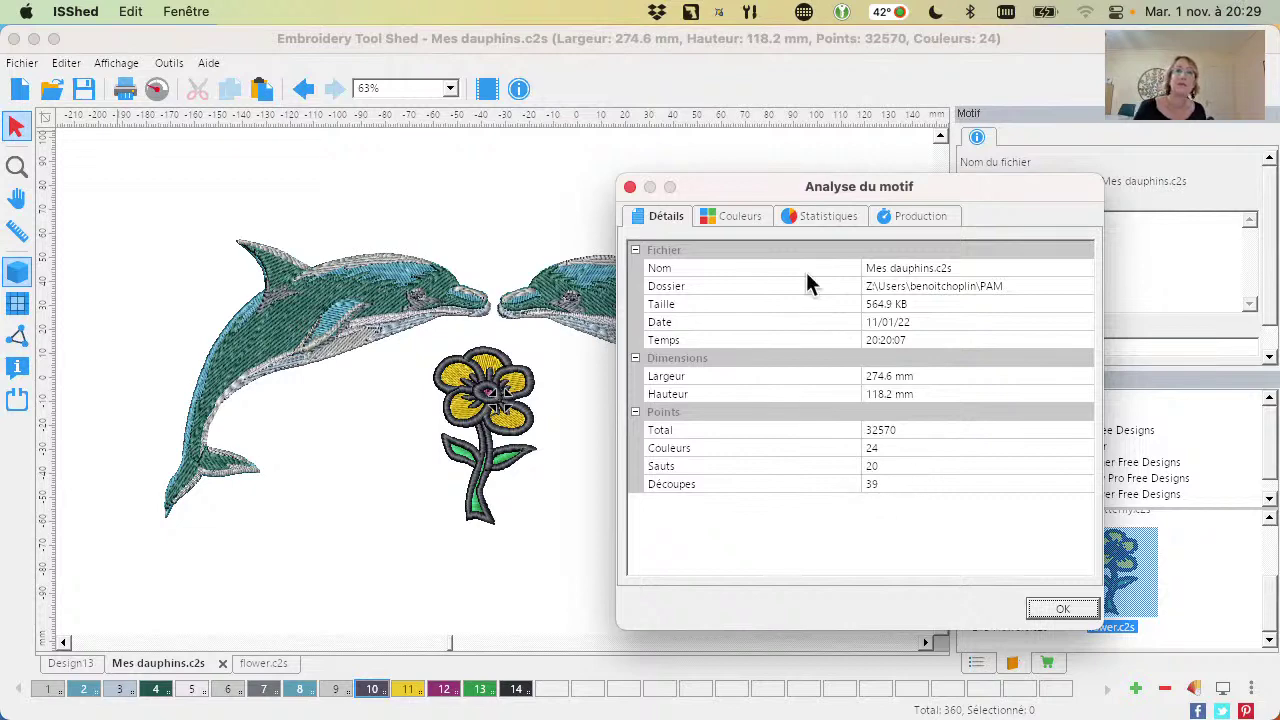
pyautogui.click(730, 213)
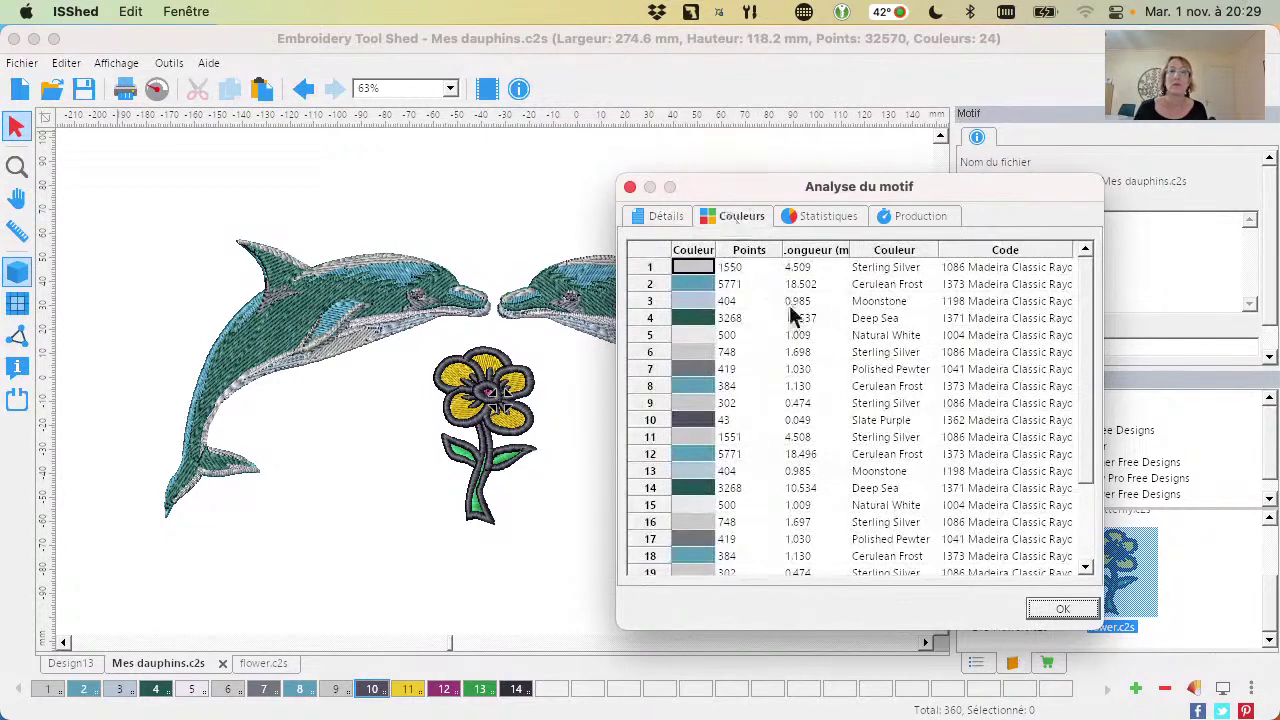
pyautogui.scroll(-3, 769, 297)
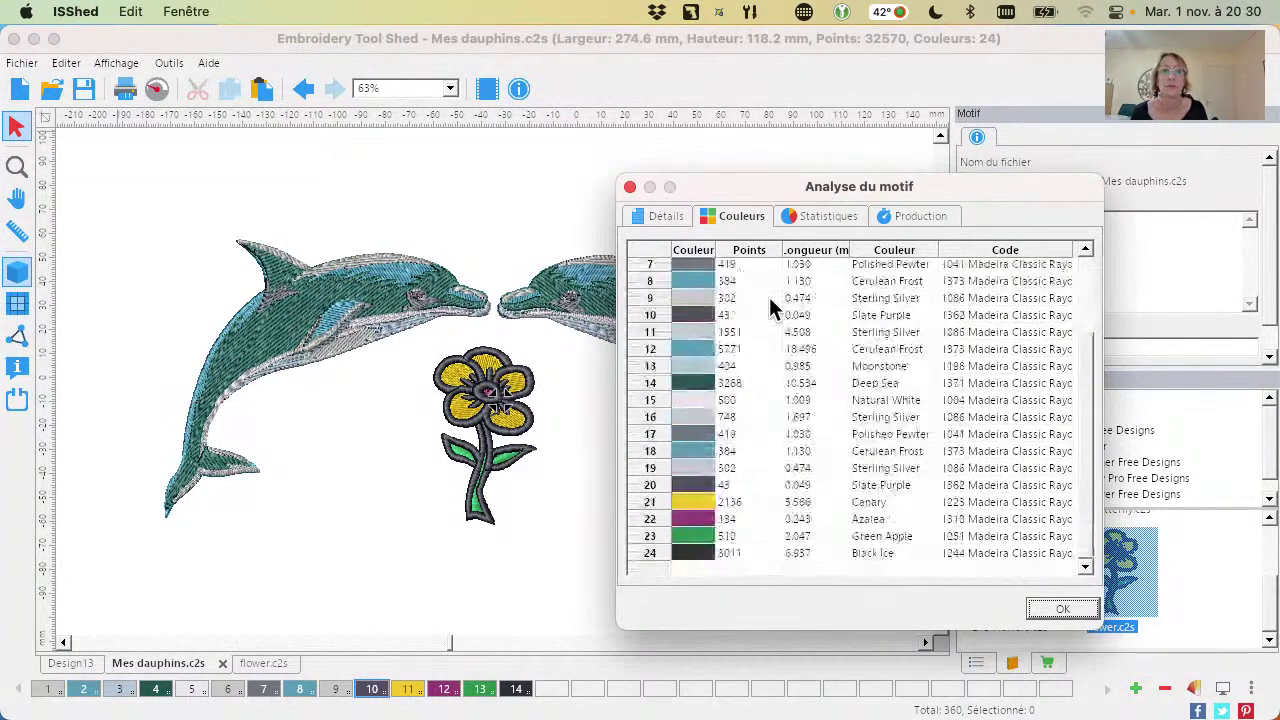
pyautogui.scroll(3, 771, 297)
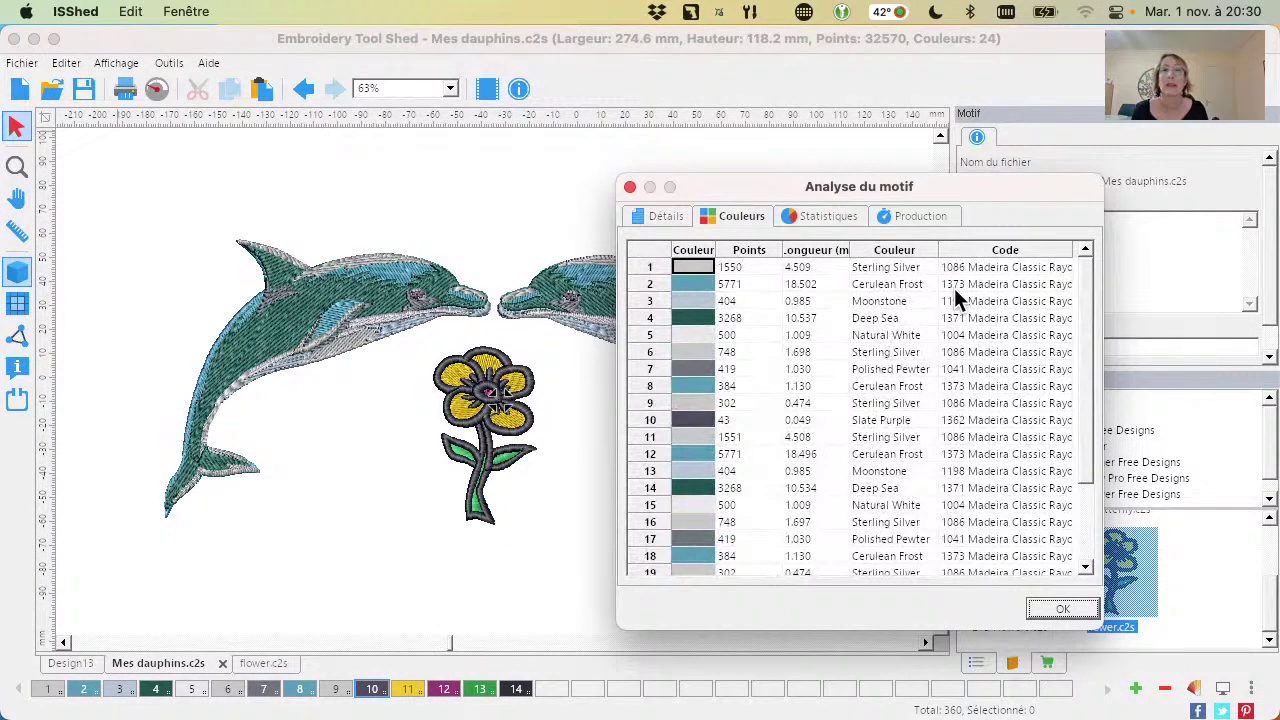
# Review the stitch-length statistics, the production time estimate and the available machine profiles in the design analysis
pyautogui.click(834, 221)
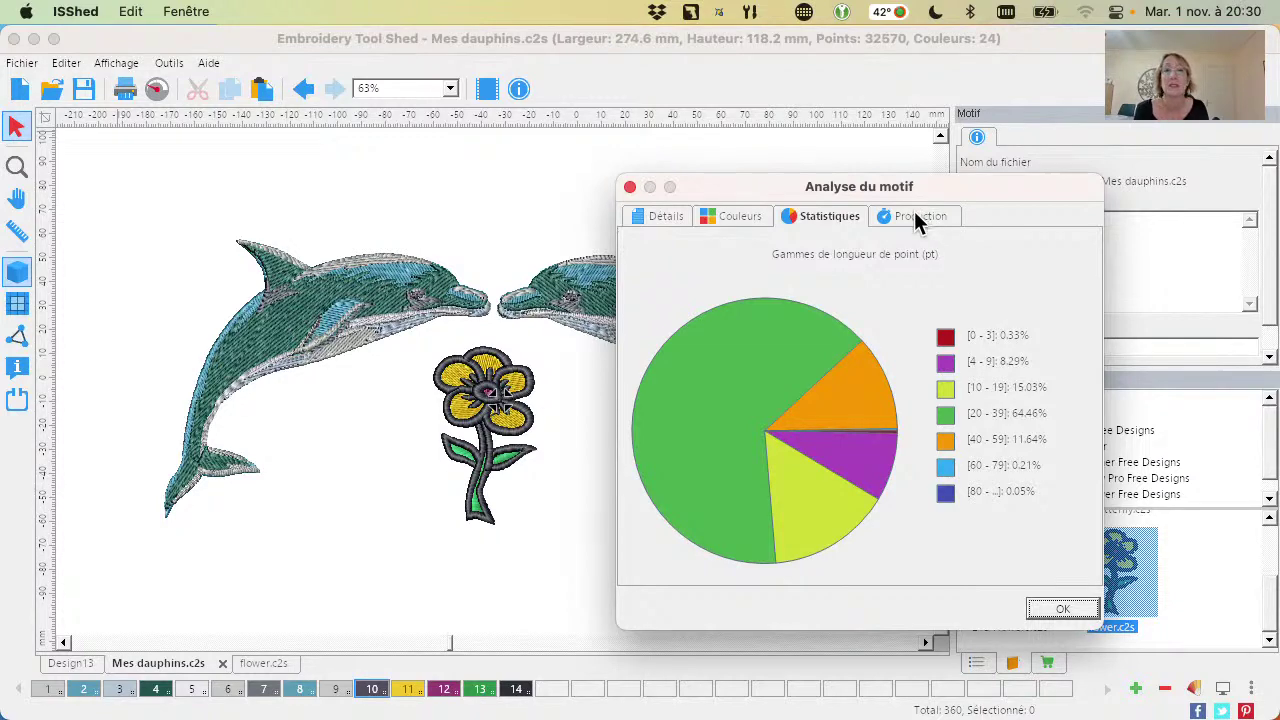
pyautogui.moveTo(913, 195); pyautogui.dragTo(817, 203)
pyautogui.click(838, 226)
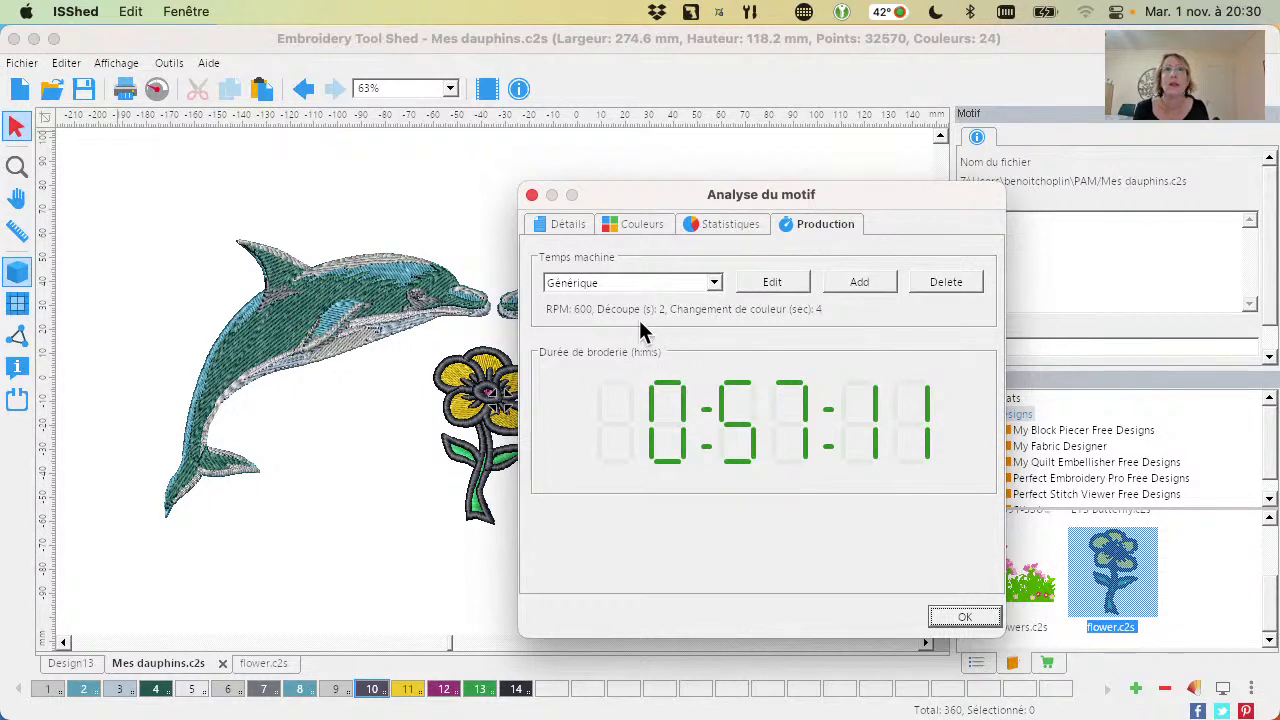
pyautogui.click(712, 286)
pyautogui.click(714, 288)
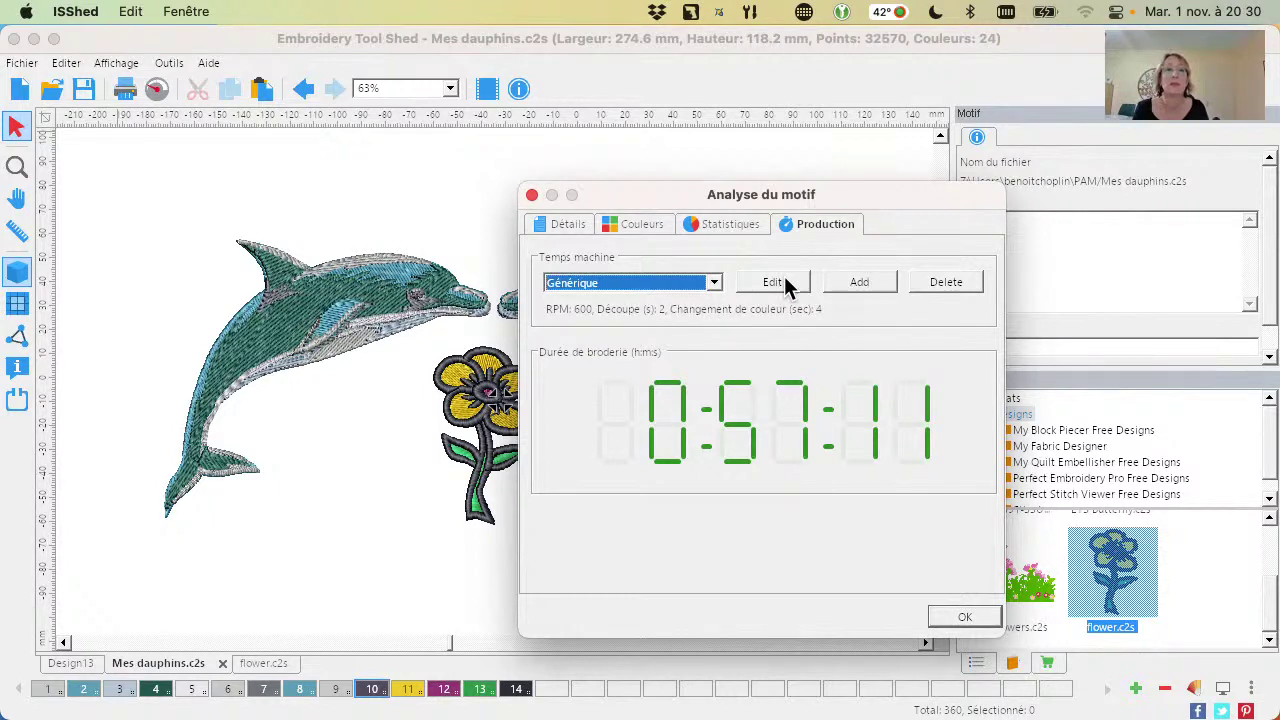
# Add a machine time profile named Ma machine with 1000 RPM, and close the design analysis
pyautogui.click(867, 285)
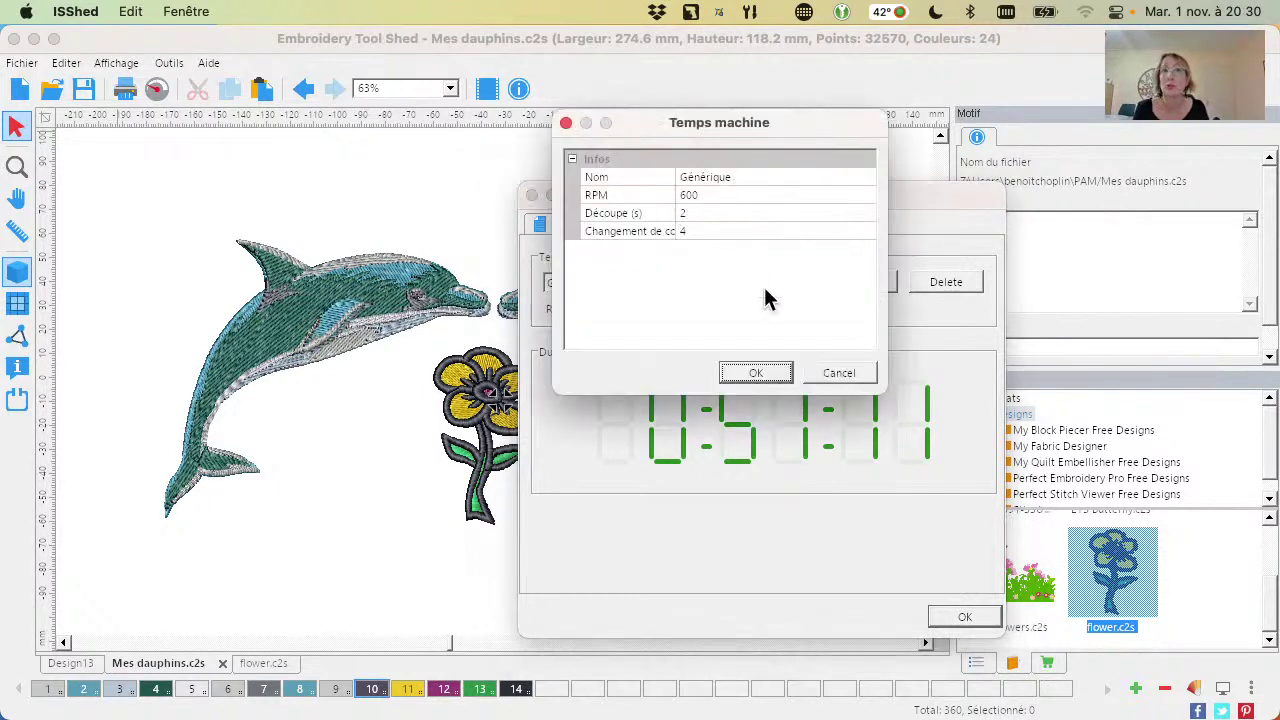
pyautogui.click(730, 177)
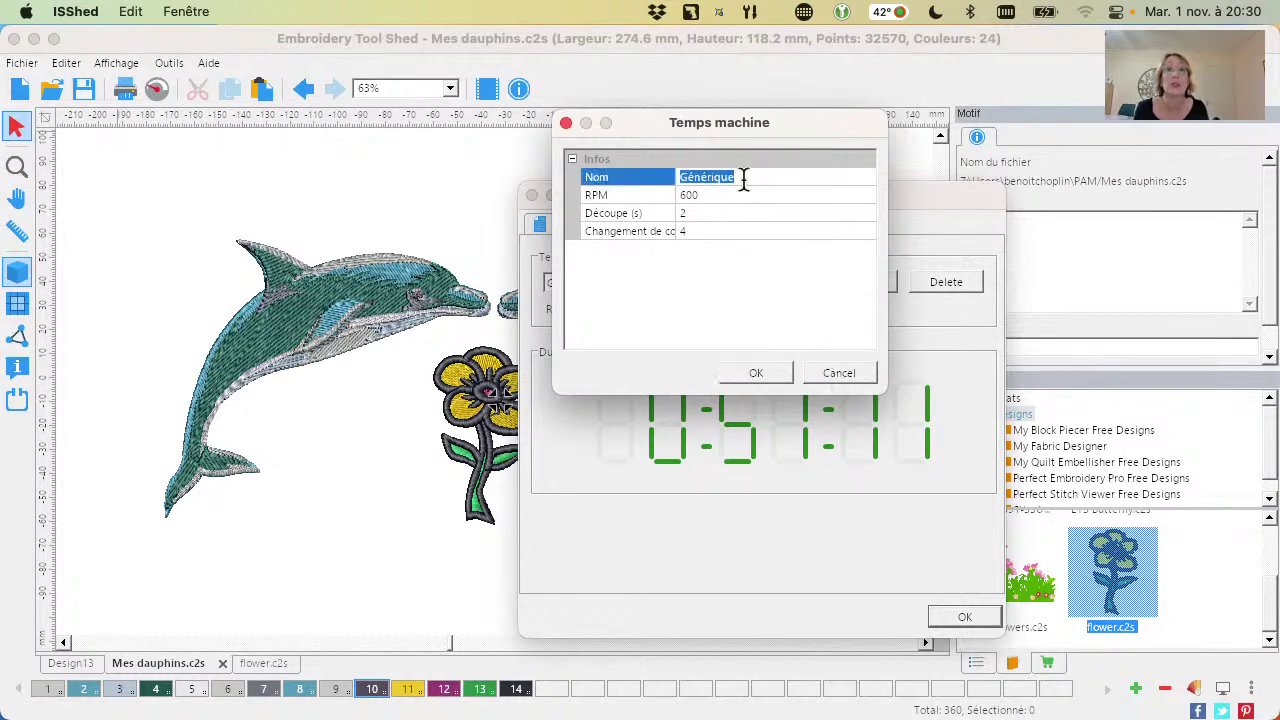
pyautogui.click(726, 196)
pyautogui.click(731, 182)
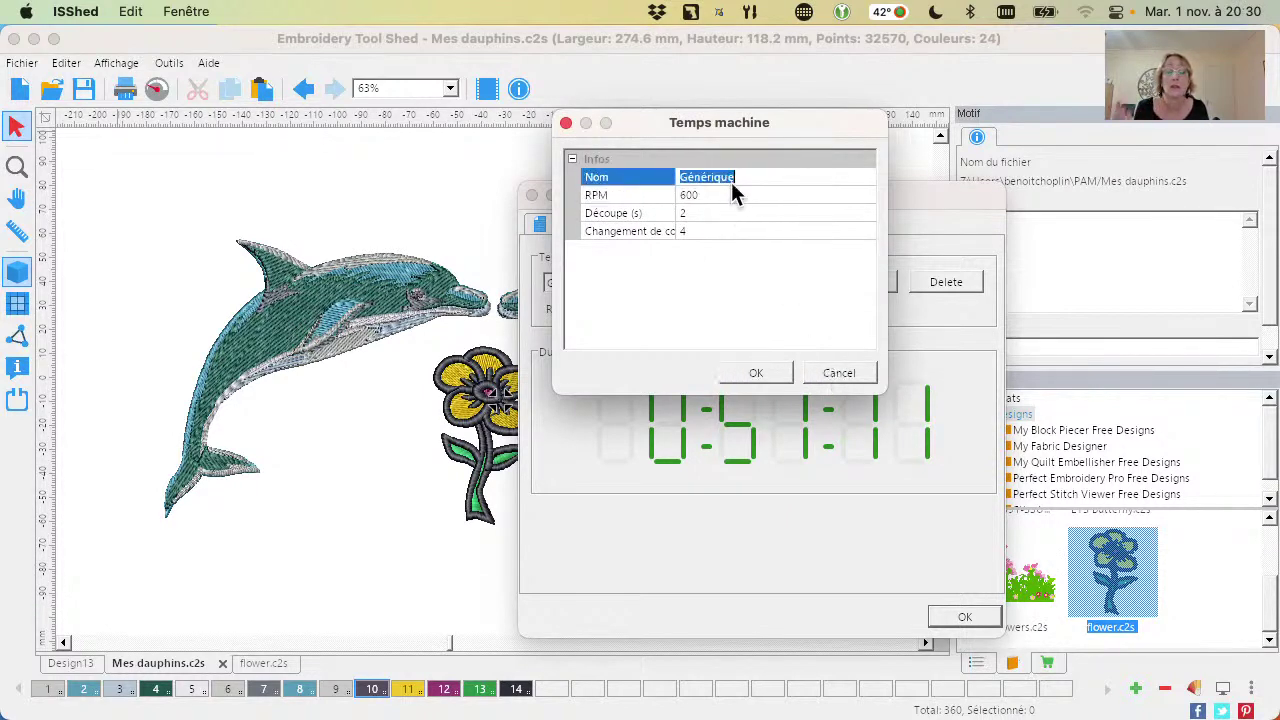
pyautogui.write('Ma machine')
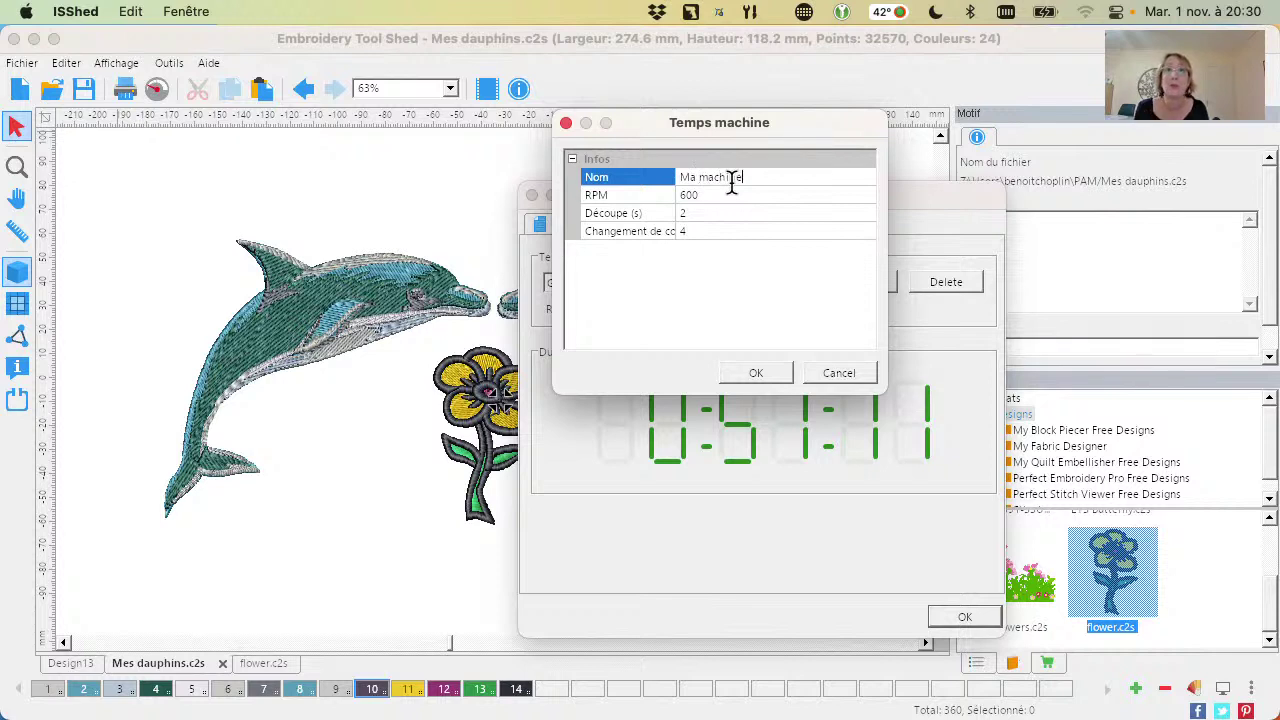
pyautogui.press('Tab')
pyautogui.click(728, 194)
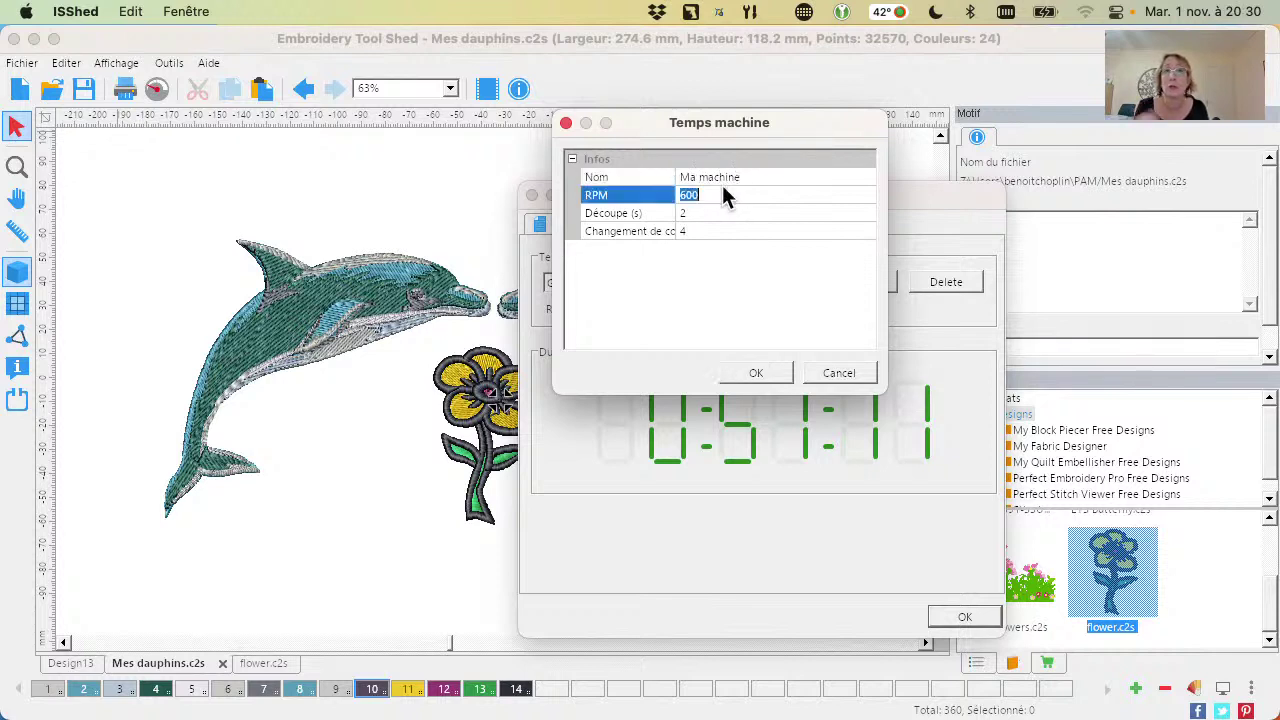
pyautogui.write('100')
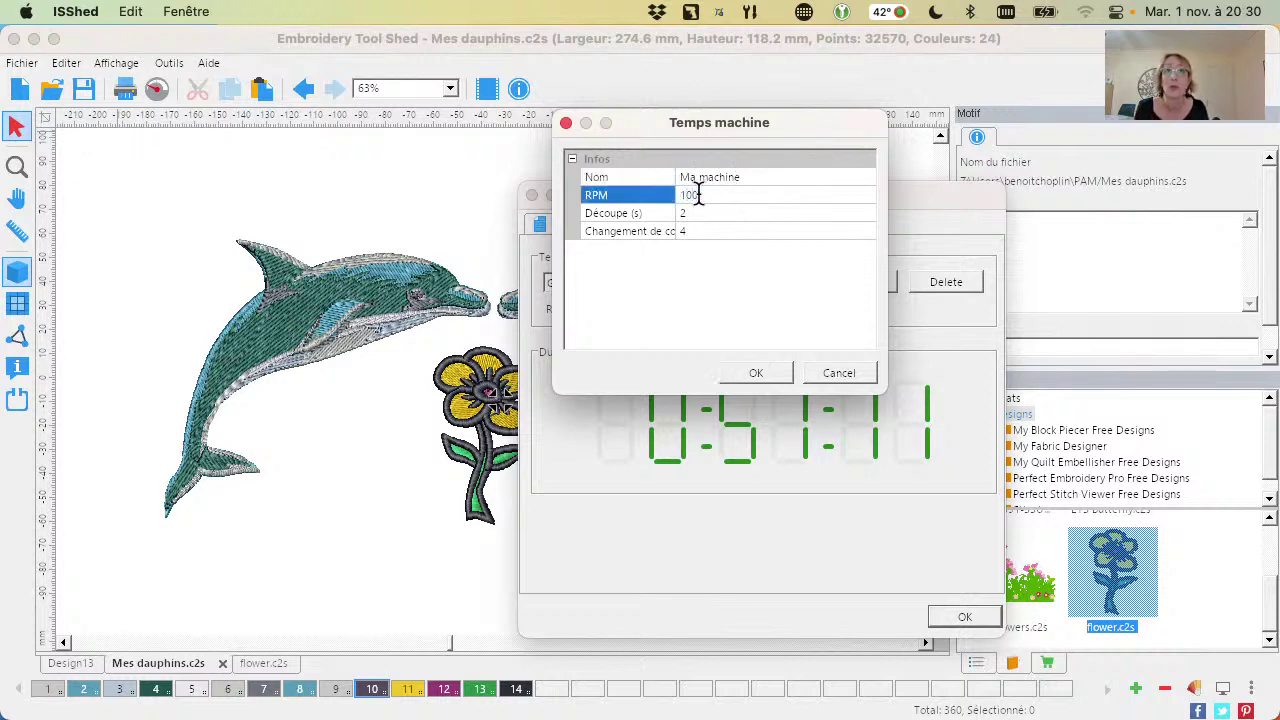
pyautogui.write('0')
pyautogui.click(756, 372)
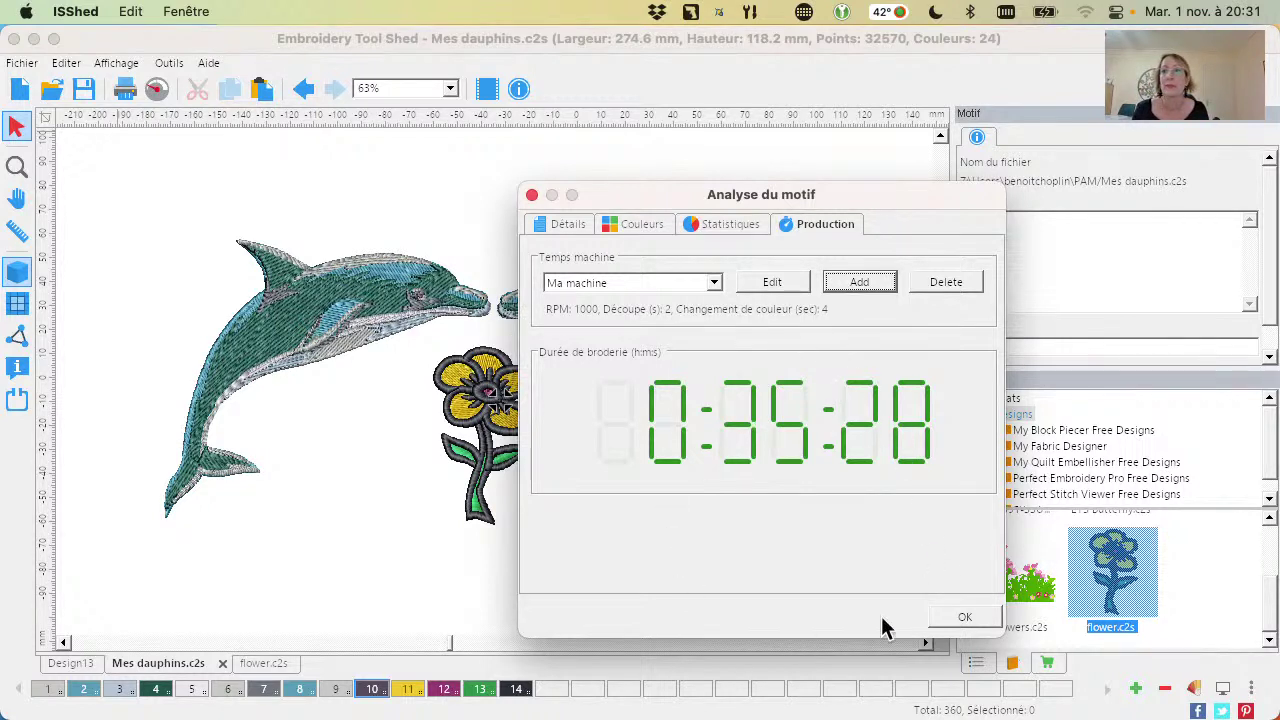
pyautogui.click(958, 616)
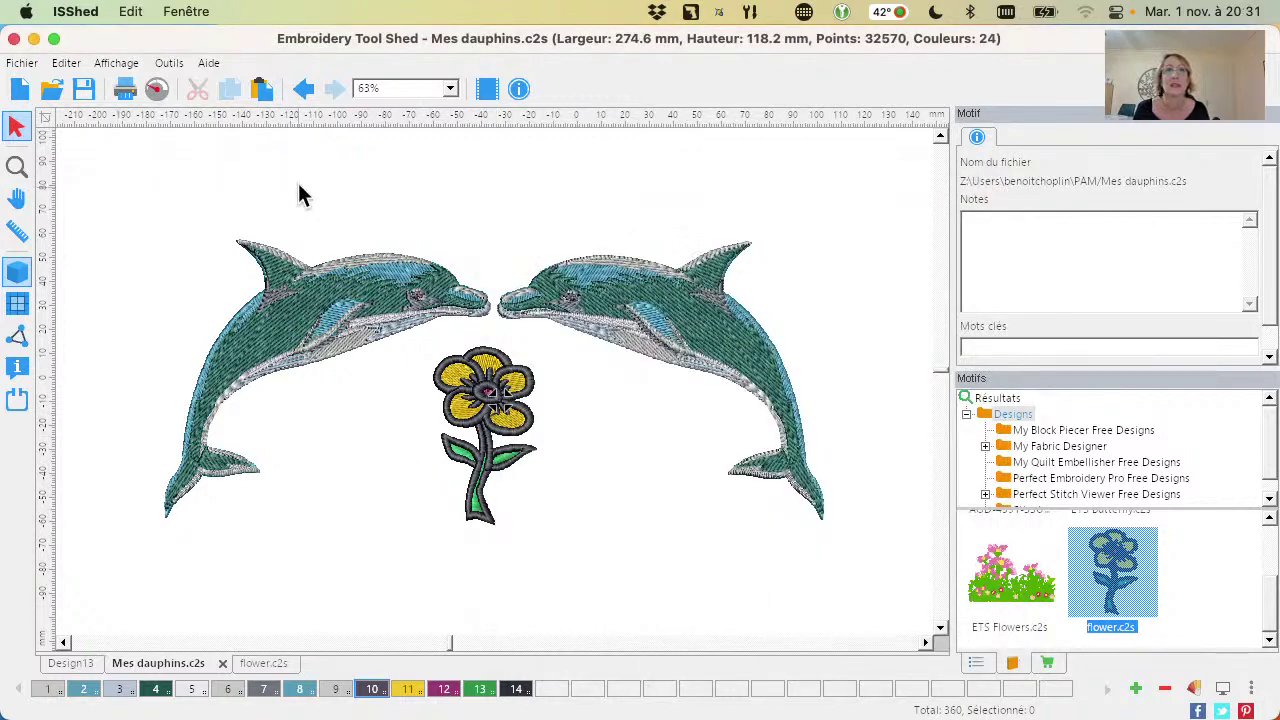
# Start the stitch-out simulation of the dolphin design at a reduced speed and watch the first stitches up close
pyautogui.click(160, 89)
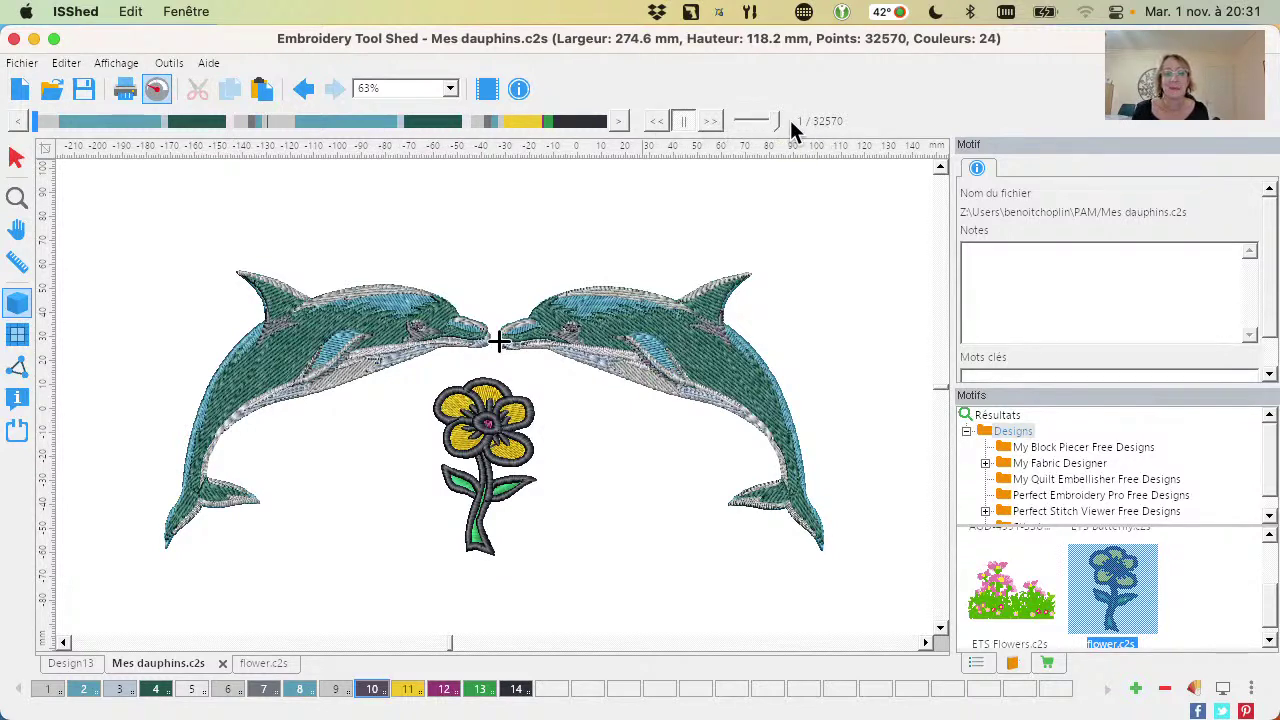
pyautogui.moveTo(777, 121); pyautogui.dragTo(762, 121)
pyautogui.click(710, 120)
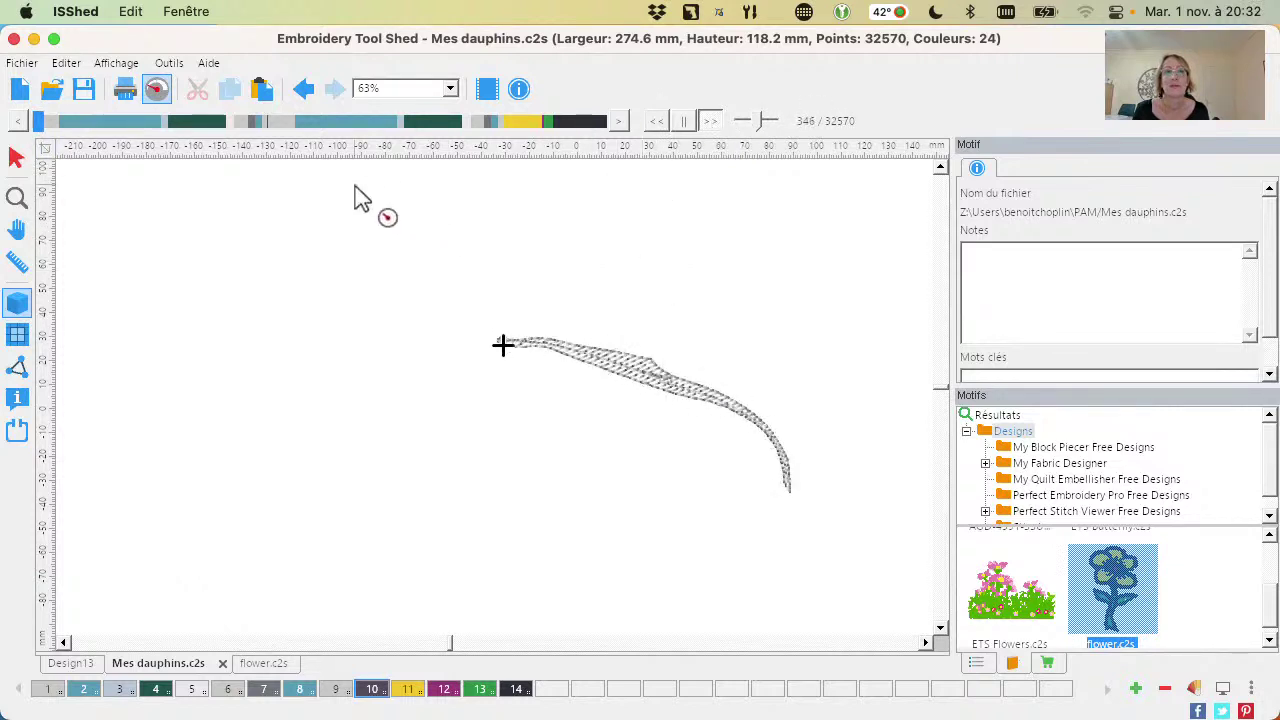
pyautogui.scroll(3, 265, 188)
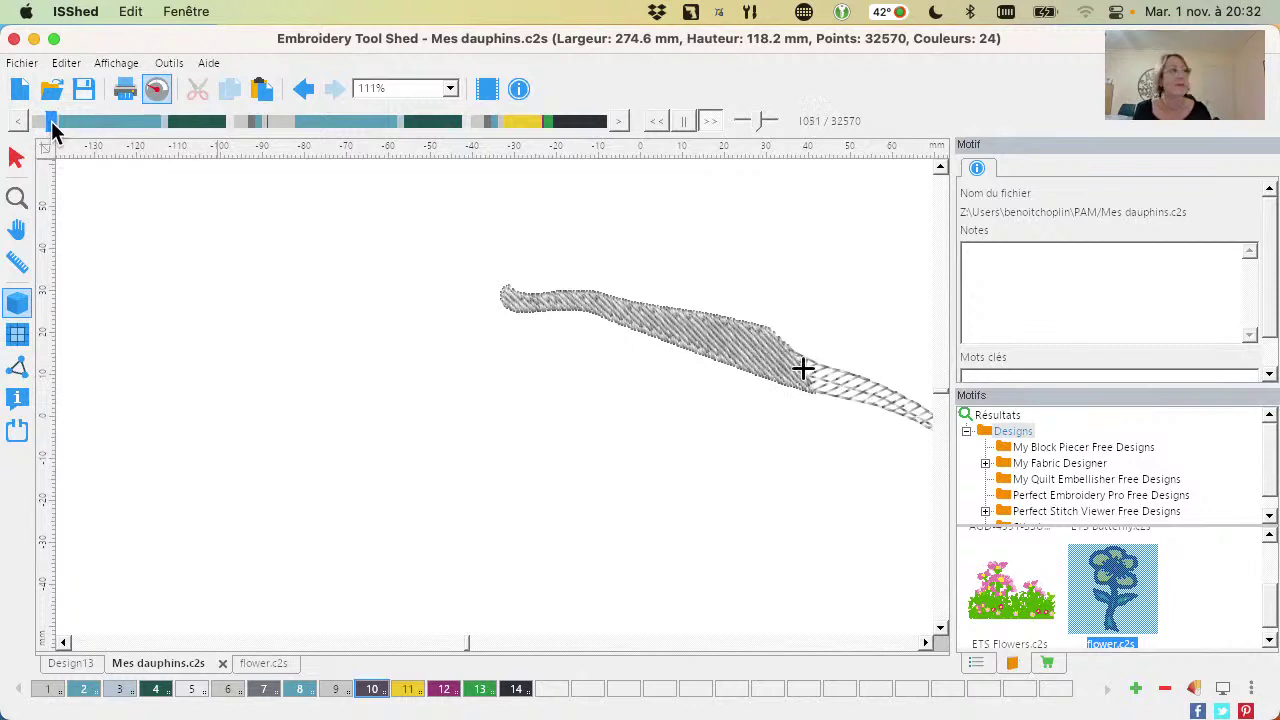
# Jump the simulation ahead to the second dolphin's last colours, pause it, play it backwards and exit the simulation
pyautogui.moveTo(50, 121); pyautogui.dragTo(497, 135)
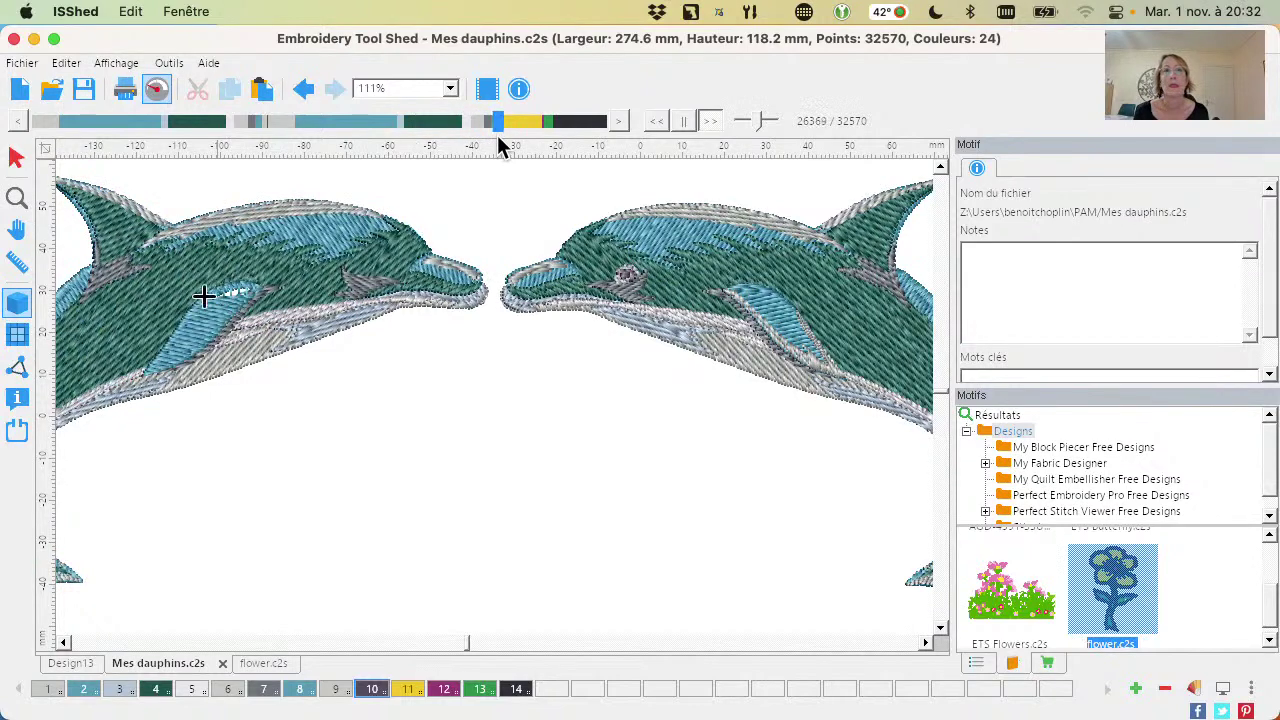
pyautogui.click(683, 121)
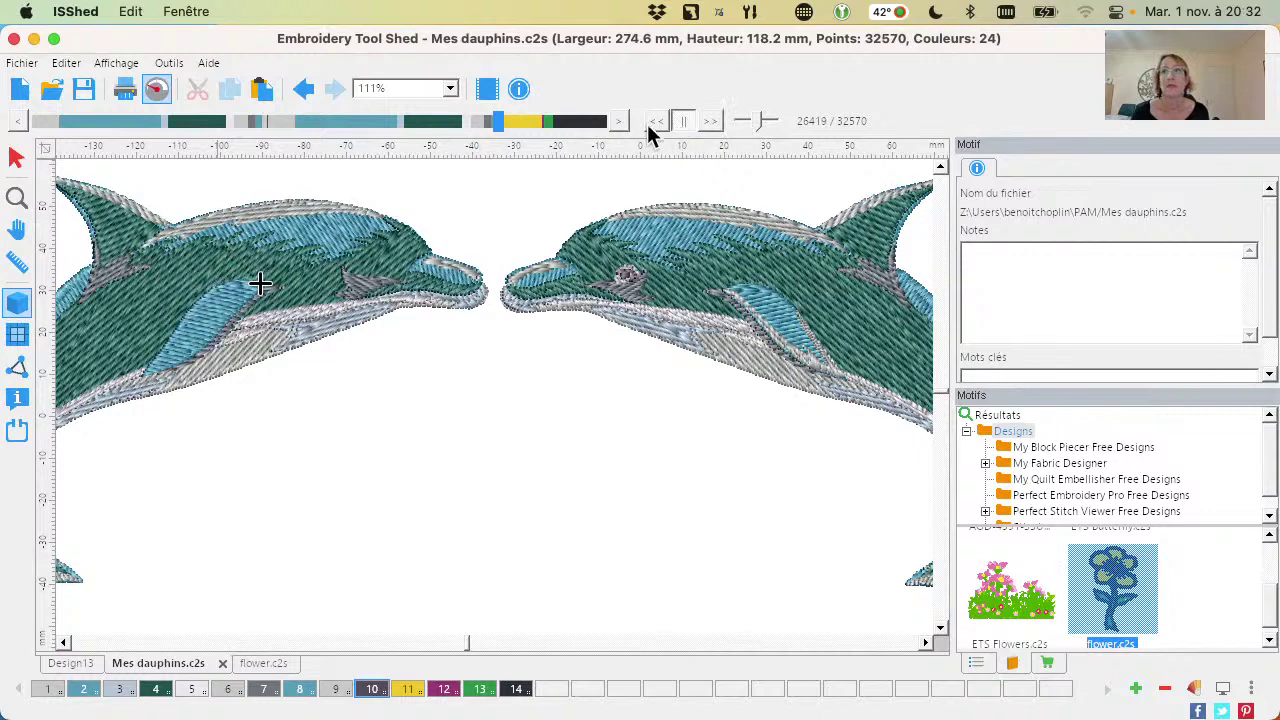
pyautogui.click(650, 121)
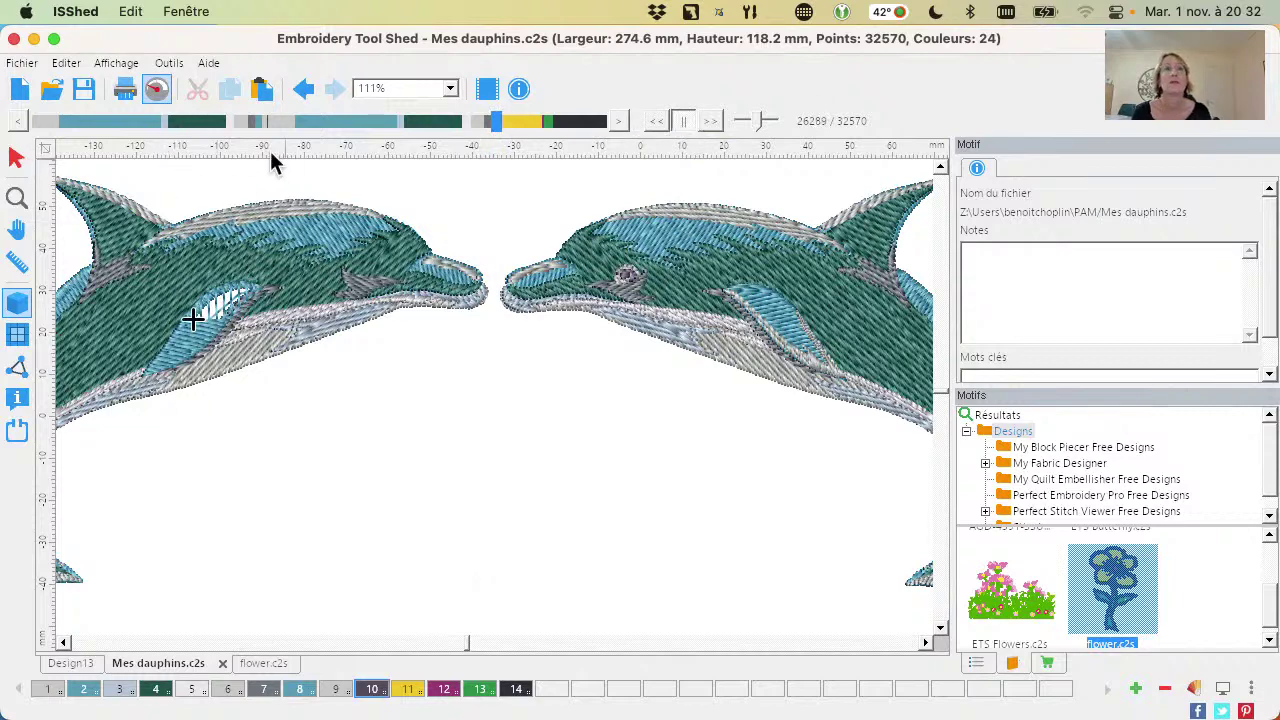
pyautogui.click(157, 90)
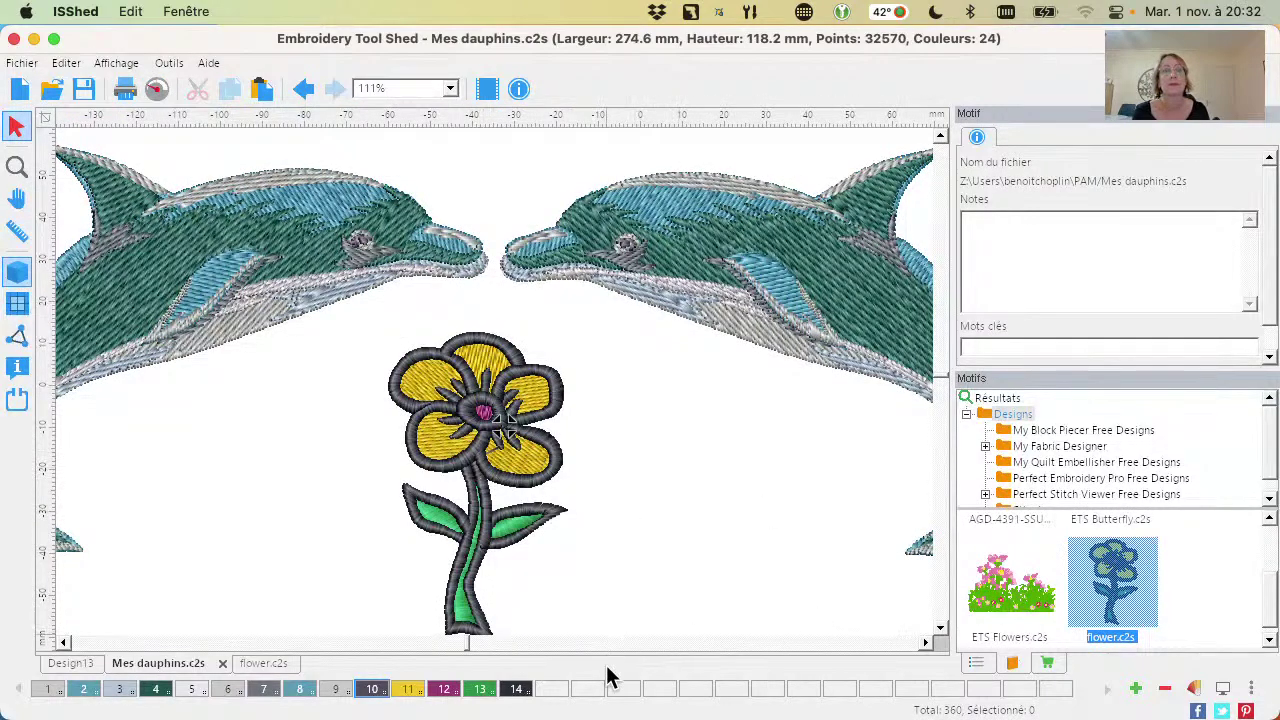
# Replace thread 14, used for the flower's outline, with Isacord 4625 Seagreen #40
pyautogui.doubleClick(520, 690)
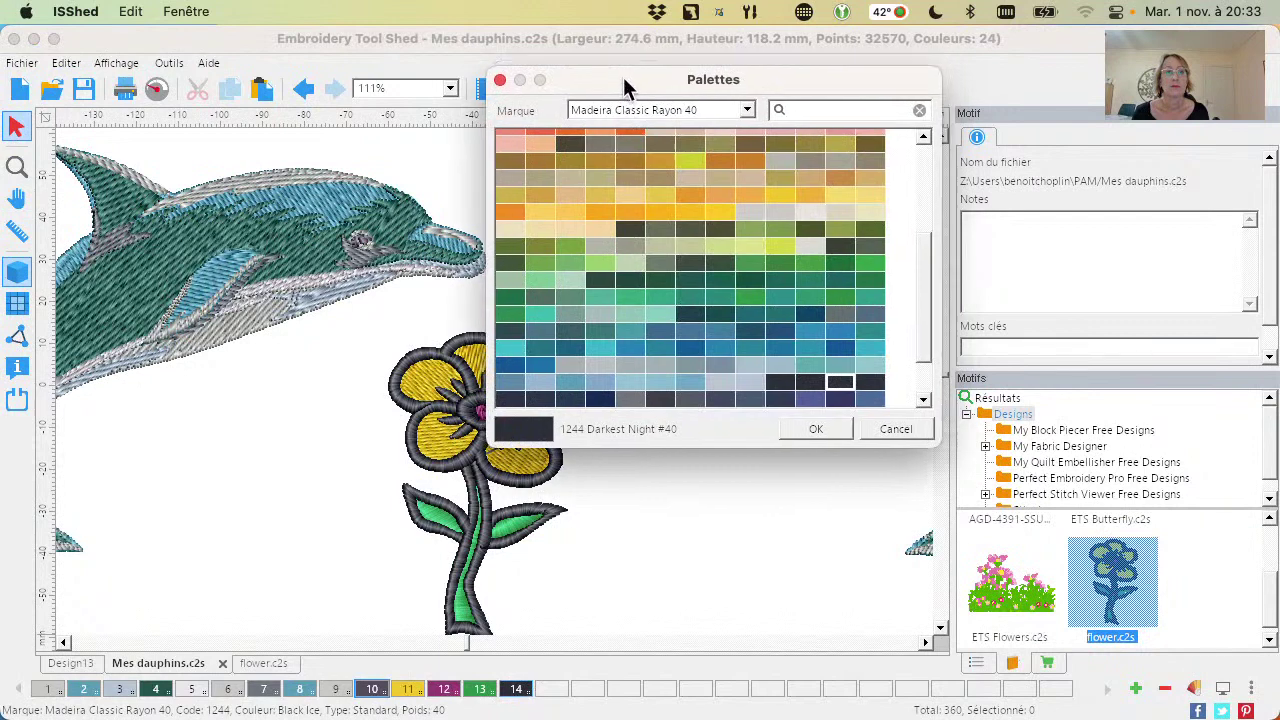
pyautogui.moveTo(623, 77); pyautogui.dragTo(562, 127)
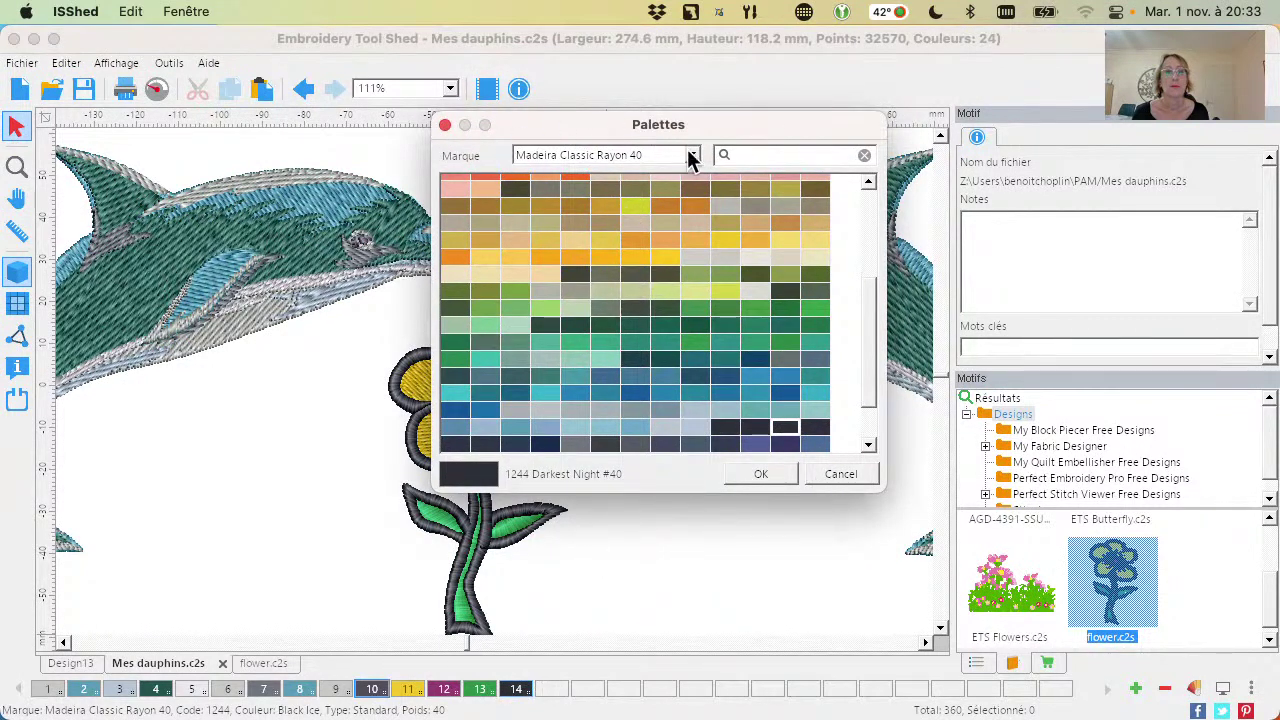
pyautogui.moveTo(697, 127); pyautogui.dragTo(647, 152)
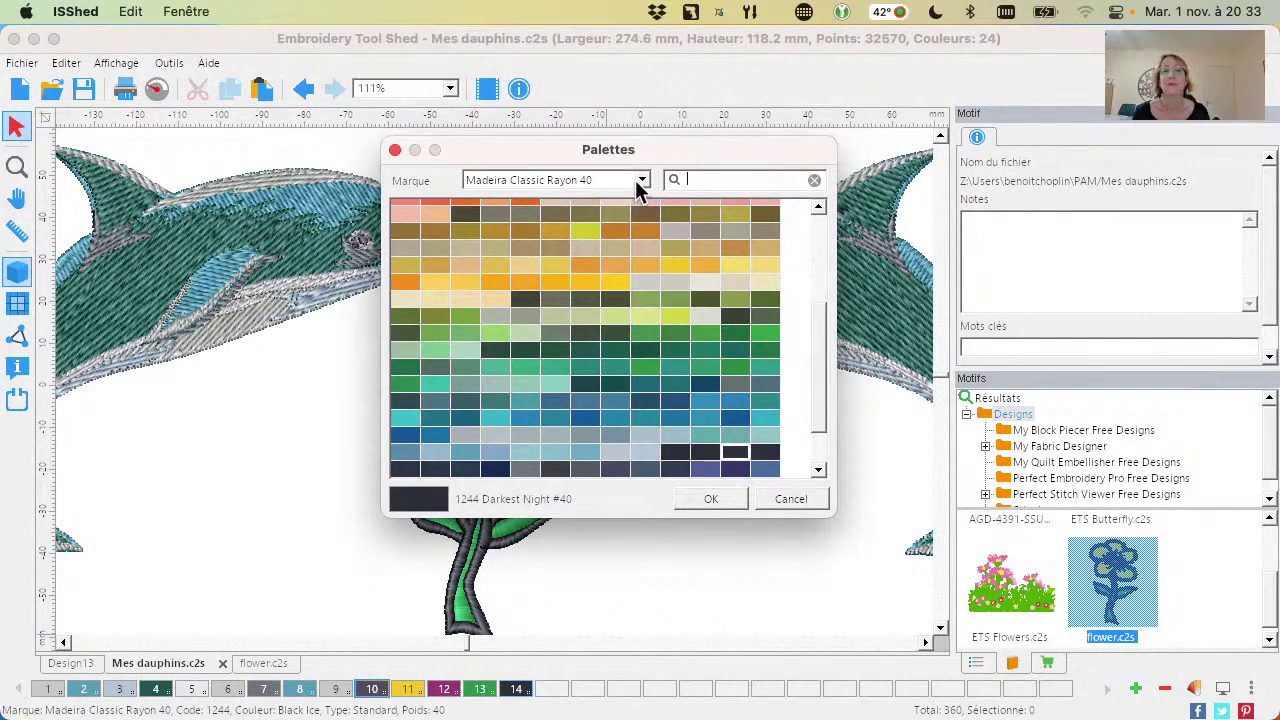
pyautogui.click(641, 180)
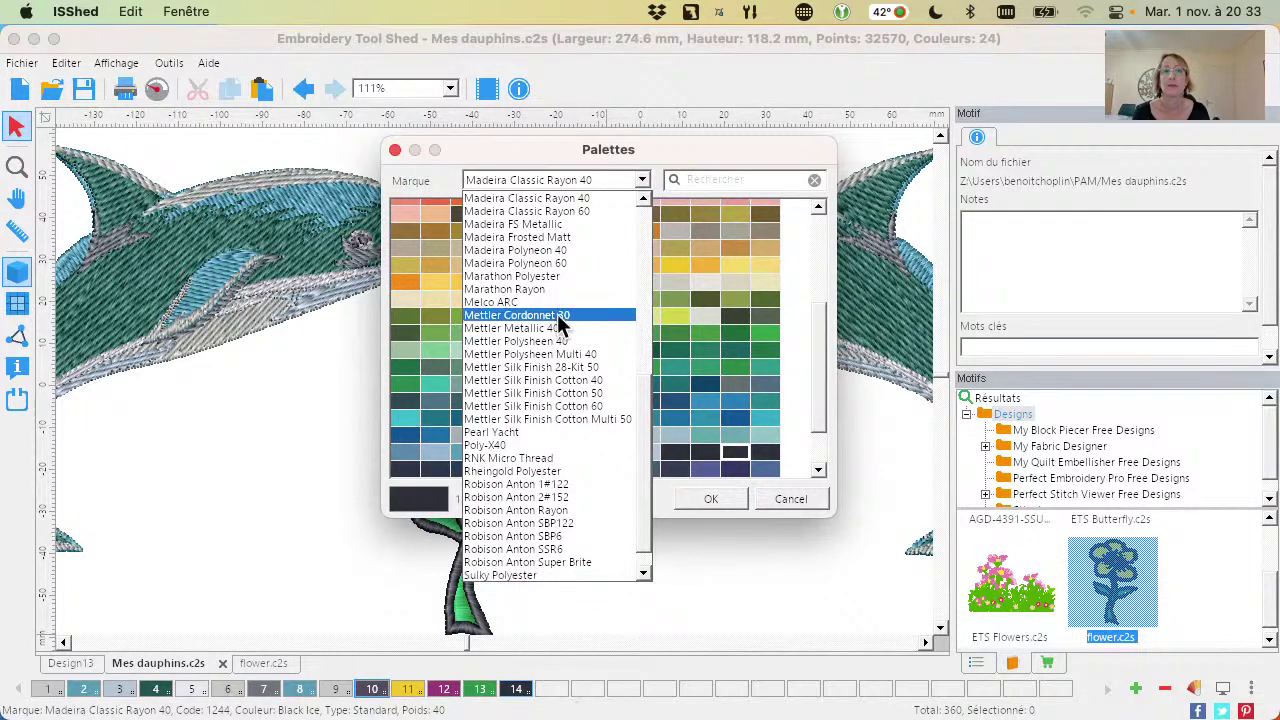
pyautogui.scroll(10, 607, 345)
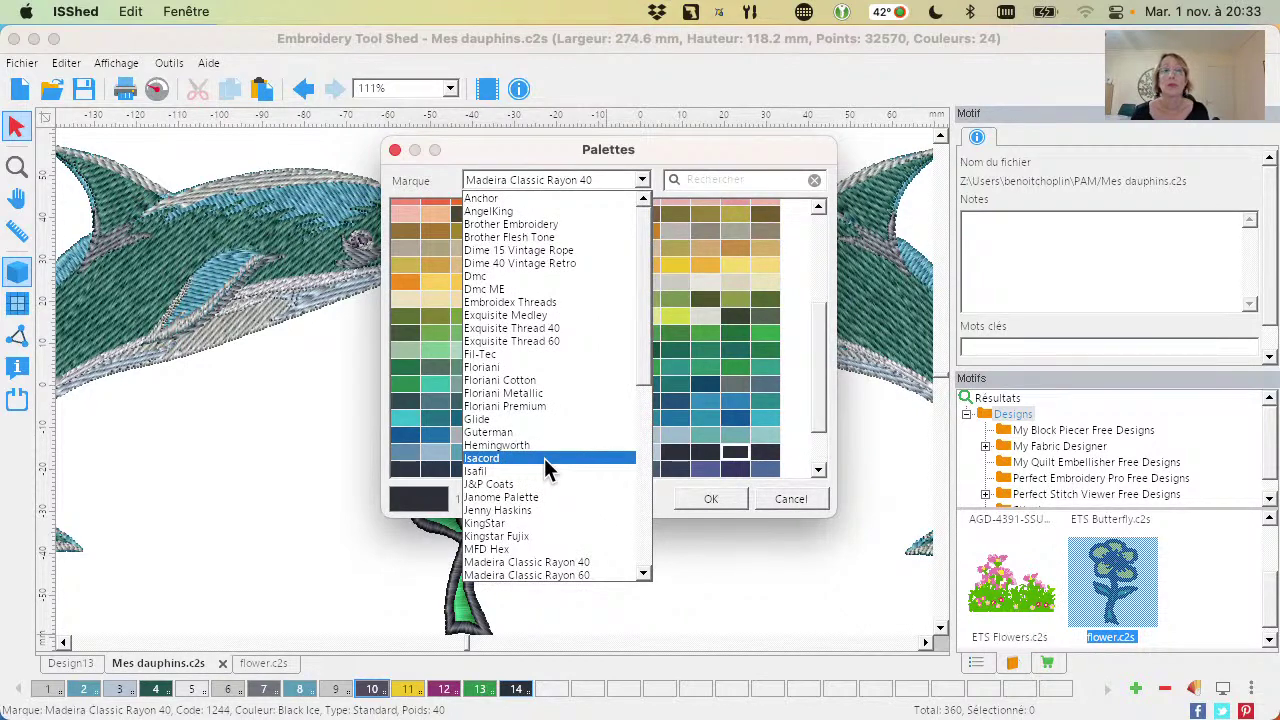
pyautogui.click(544, 458)
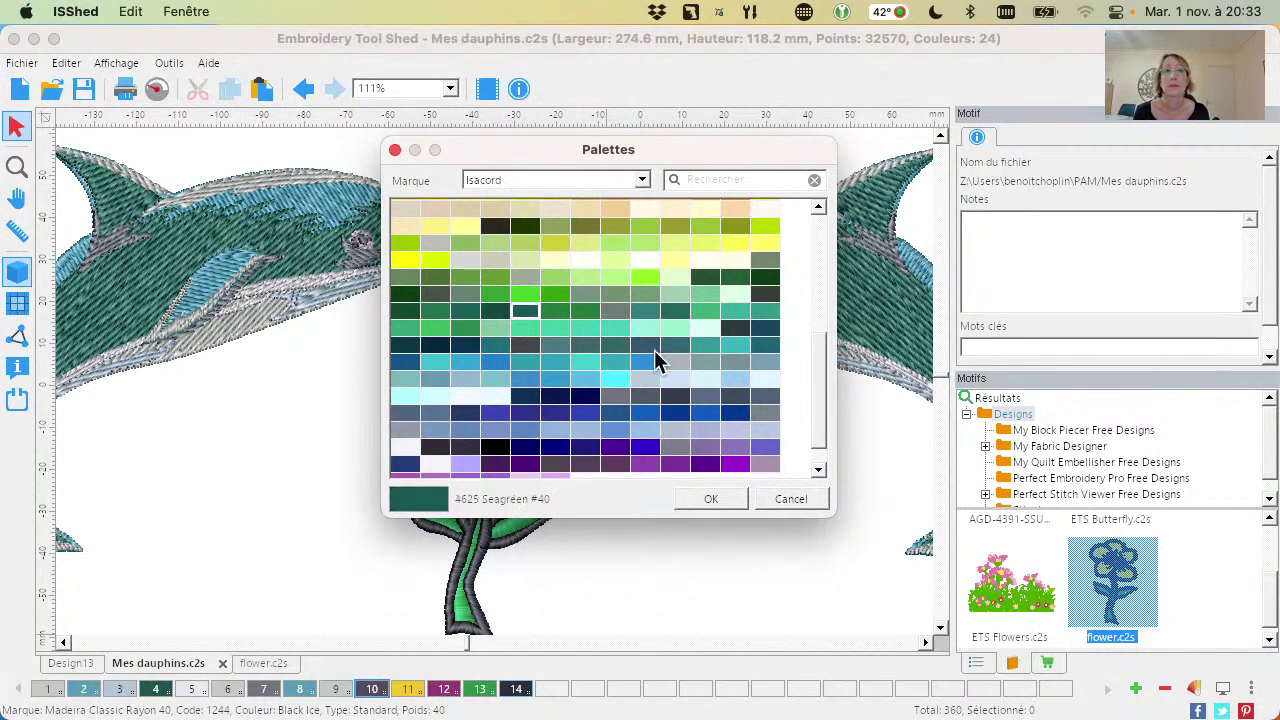
pyautogui.click(711, 499)
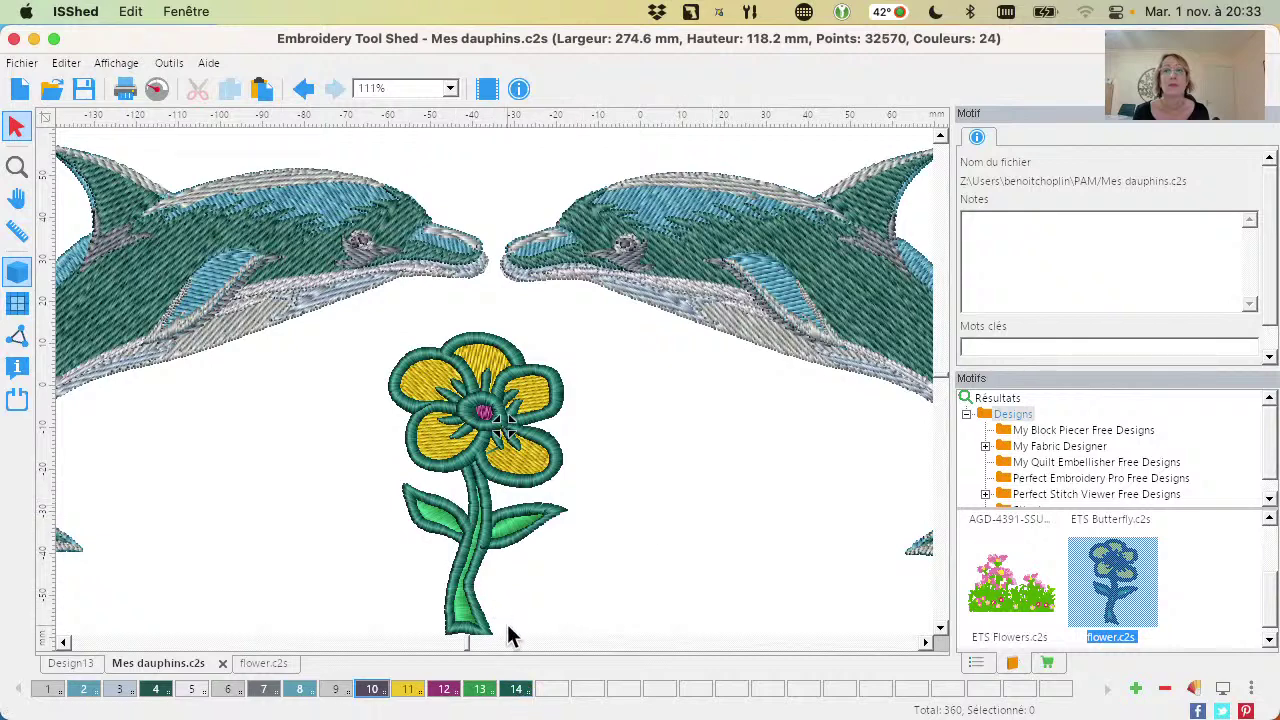
# Reduce the height of the program window and bring up the flower.c2s design with its whole flower selected
pyautogui.scroll(-5, 508, 634)
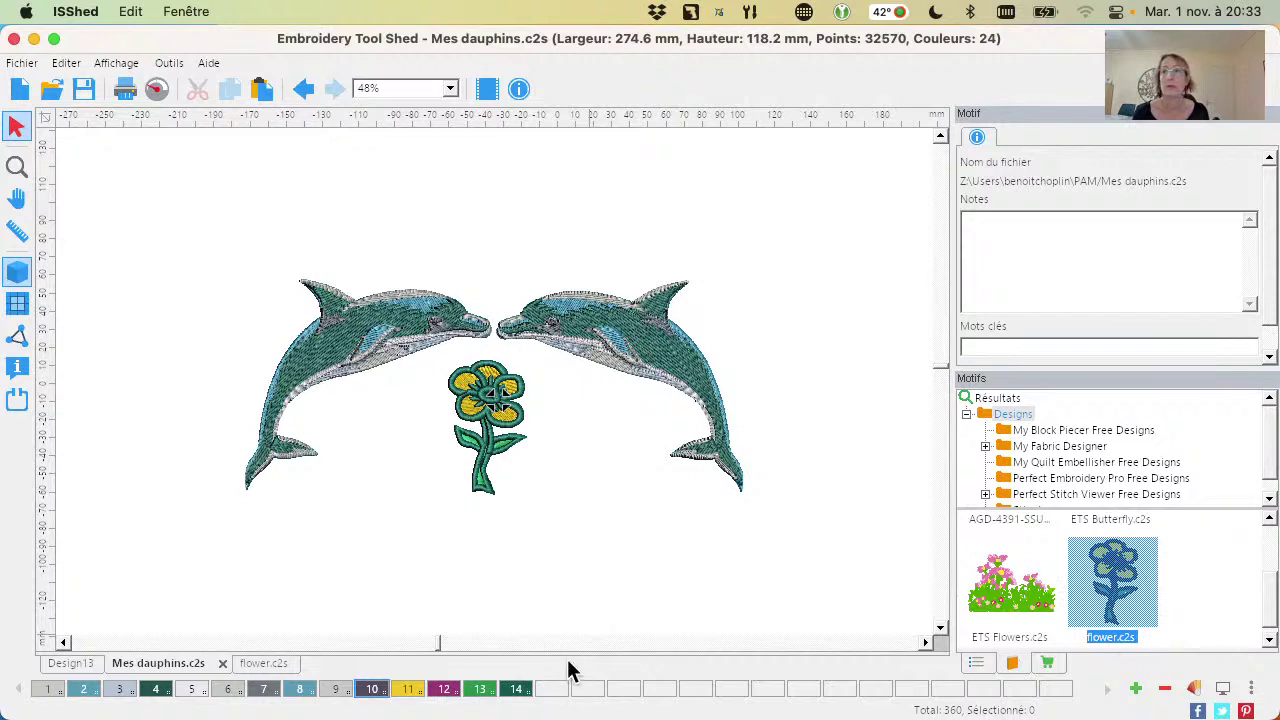
pyautogui.moveTo(559, 713); pyautogui.dragTo(561, 688)
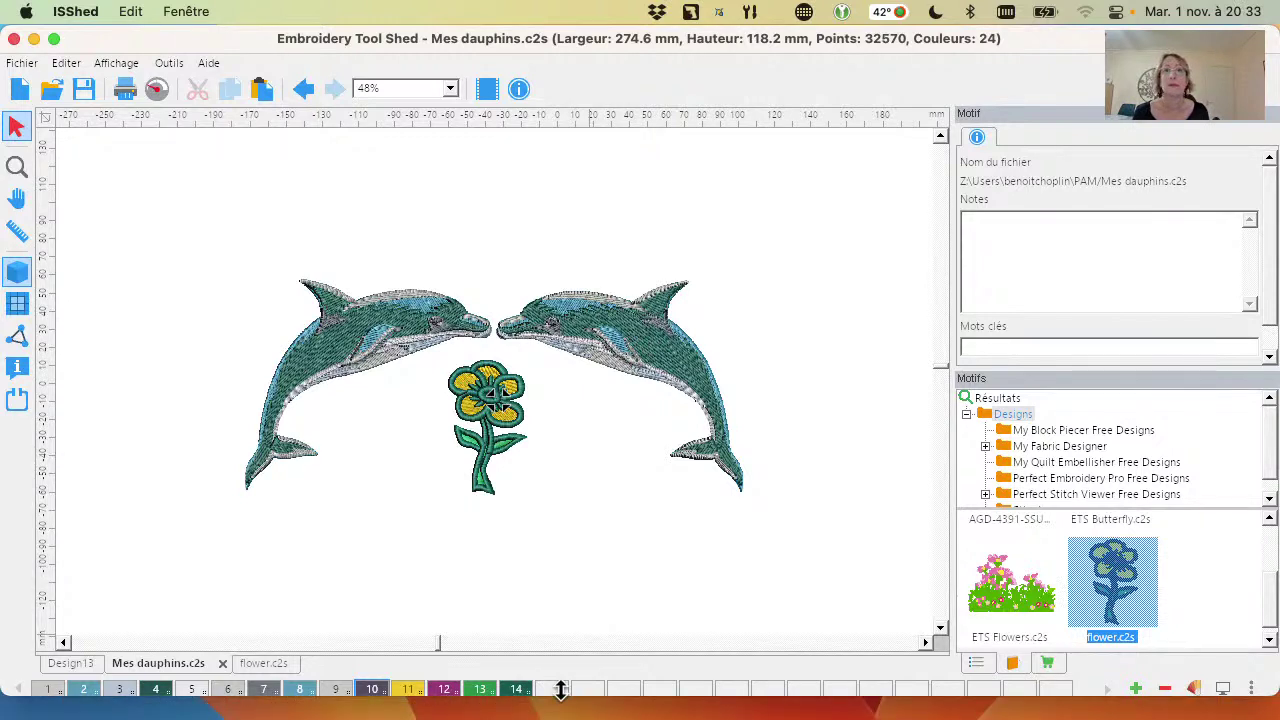
pyautogui.moveTo(561, 688); pyautogui.dragTo(500, 645)
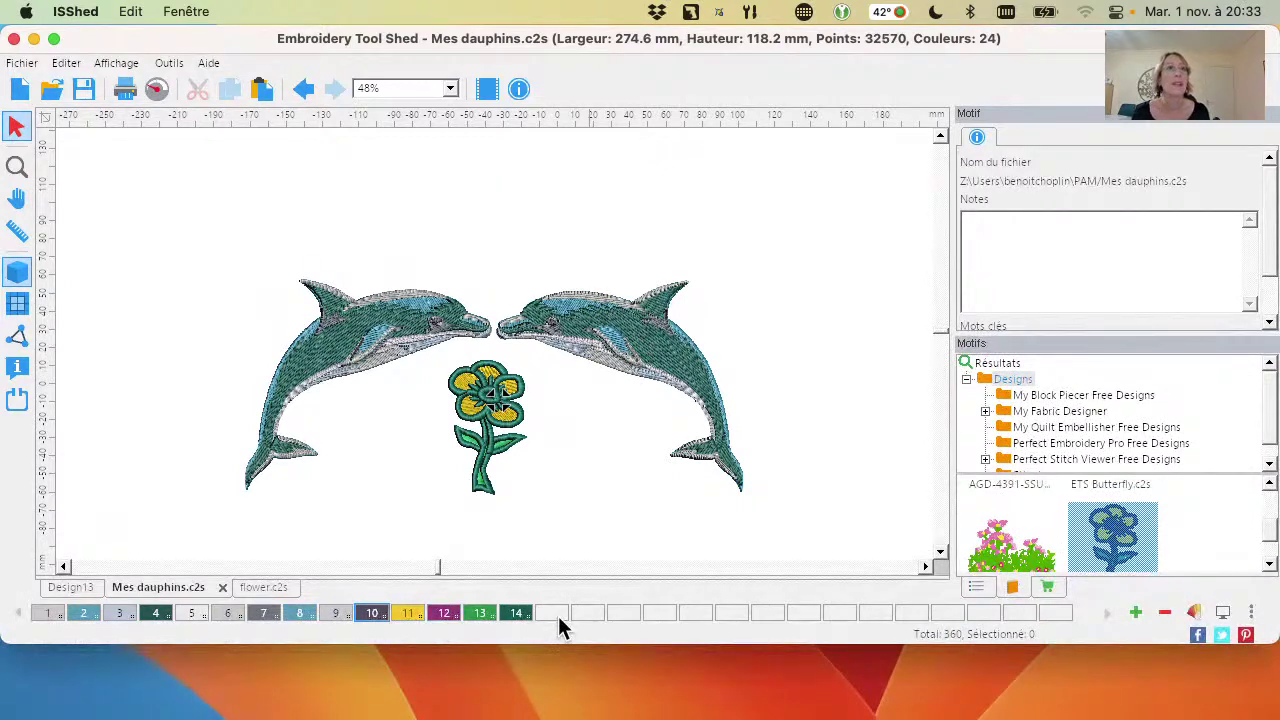
pyautogui.moveTo(1118, 540); pyautogui.dragTo(1198, 621)
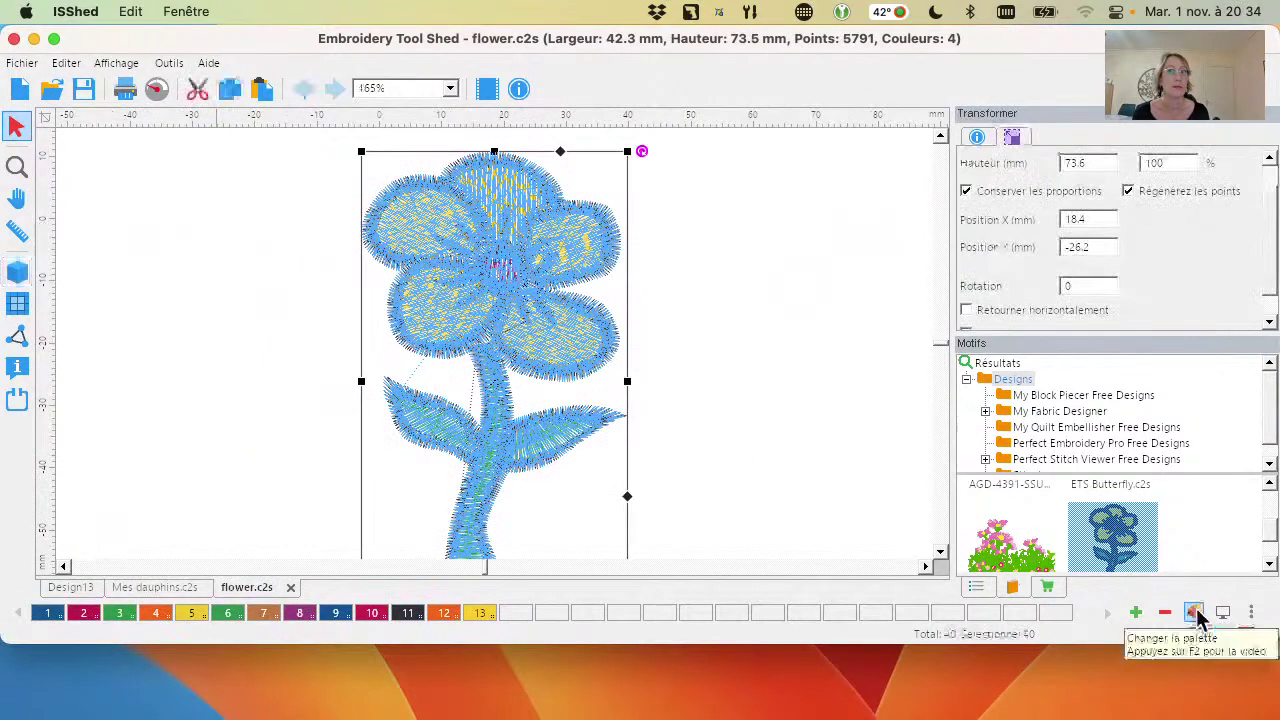
# Set the default thread palette to Isacord in the general options, and close and reopen flower.c2s from the design library
pyautogui.click(1197, 616)
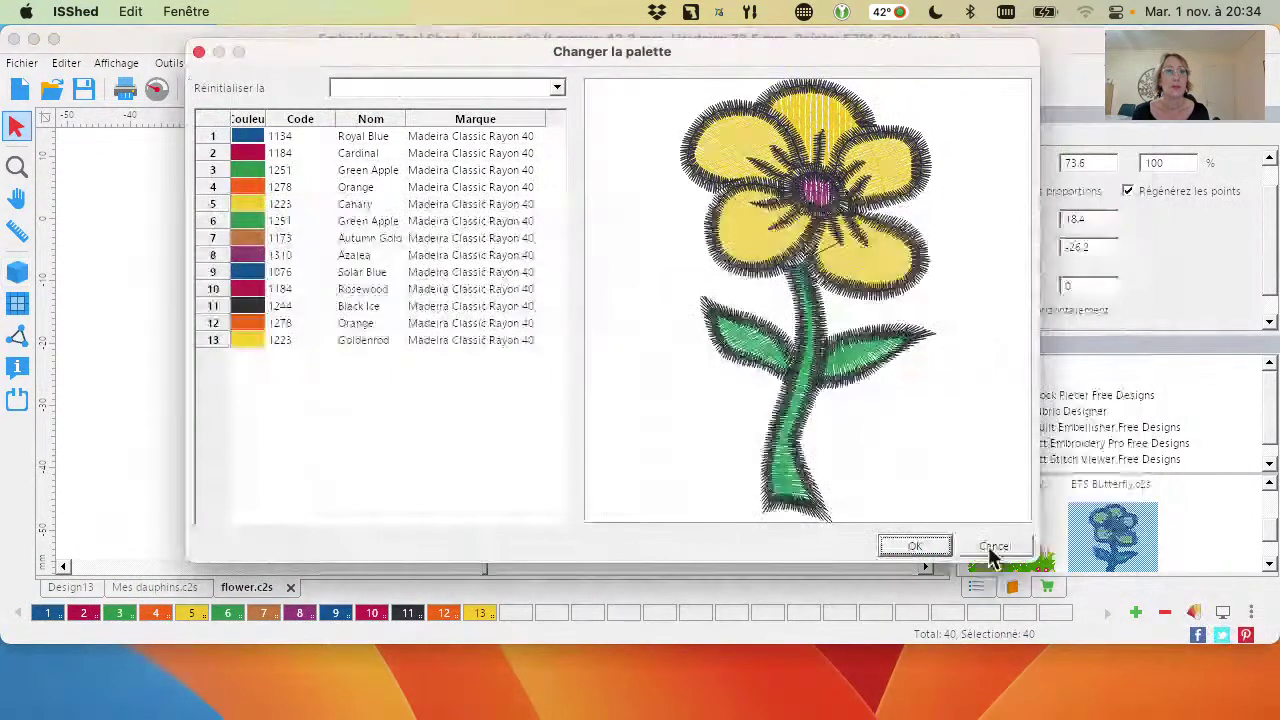
pyautogui.click(991, 549)
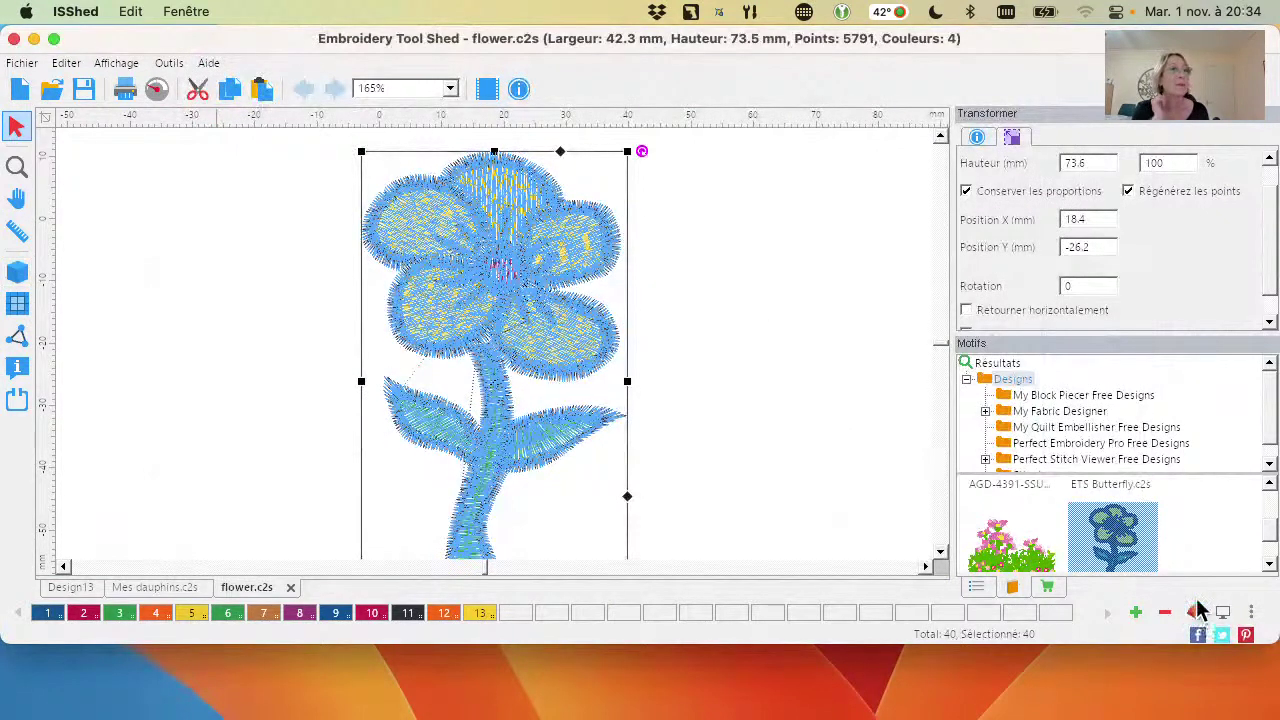
pyautogui.click(245, 188)
pyautogui.click(168, 63)
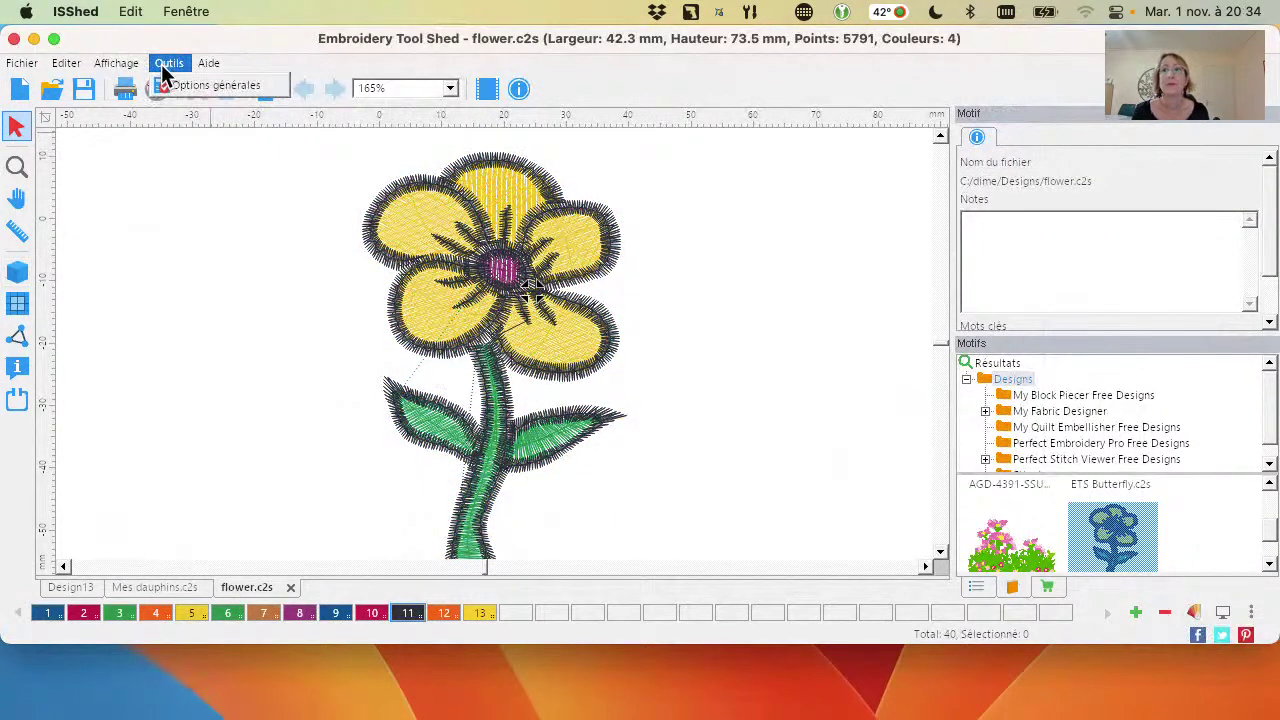
pyautogui.click(187, 83)
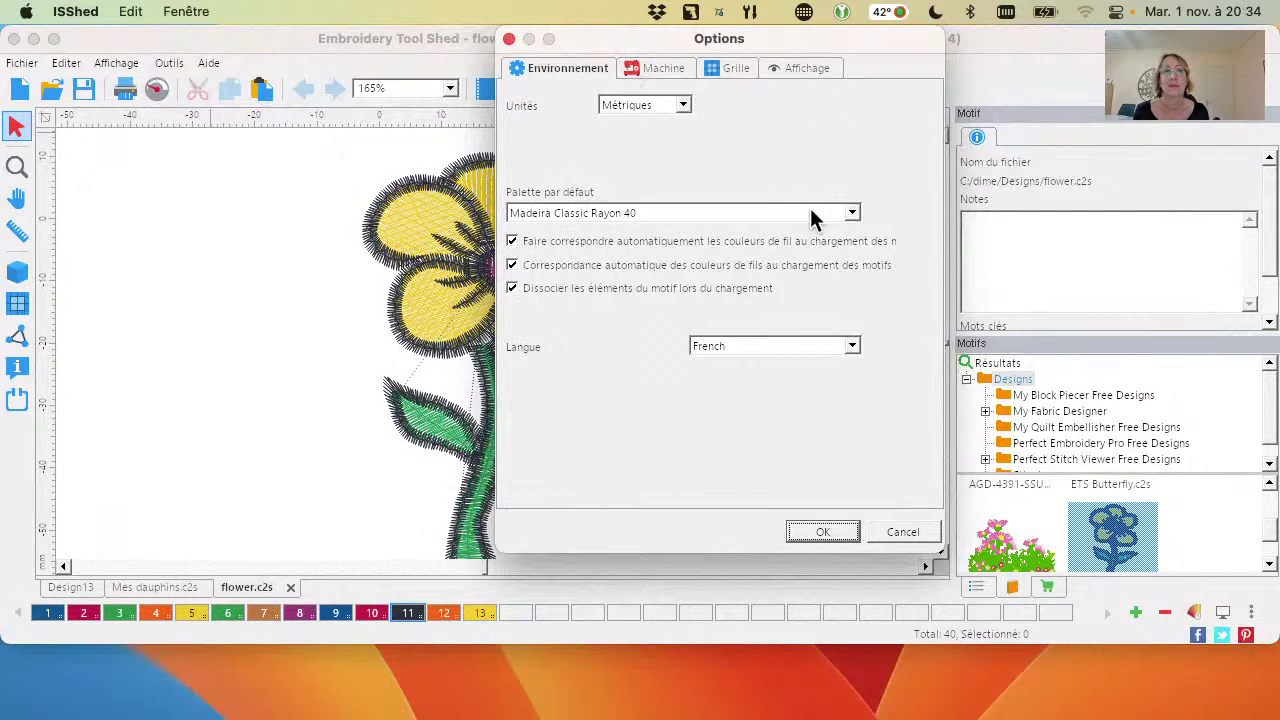
pyautogui.click(682, 212)
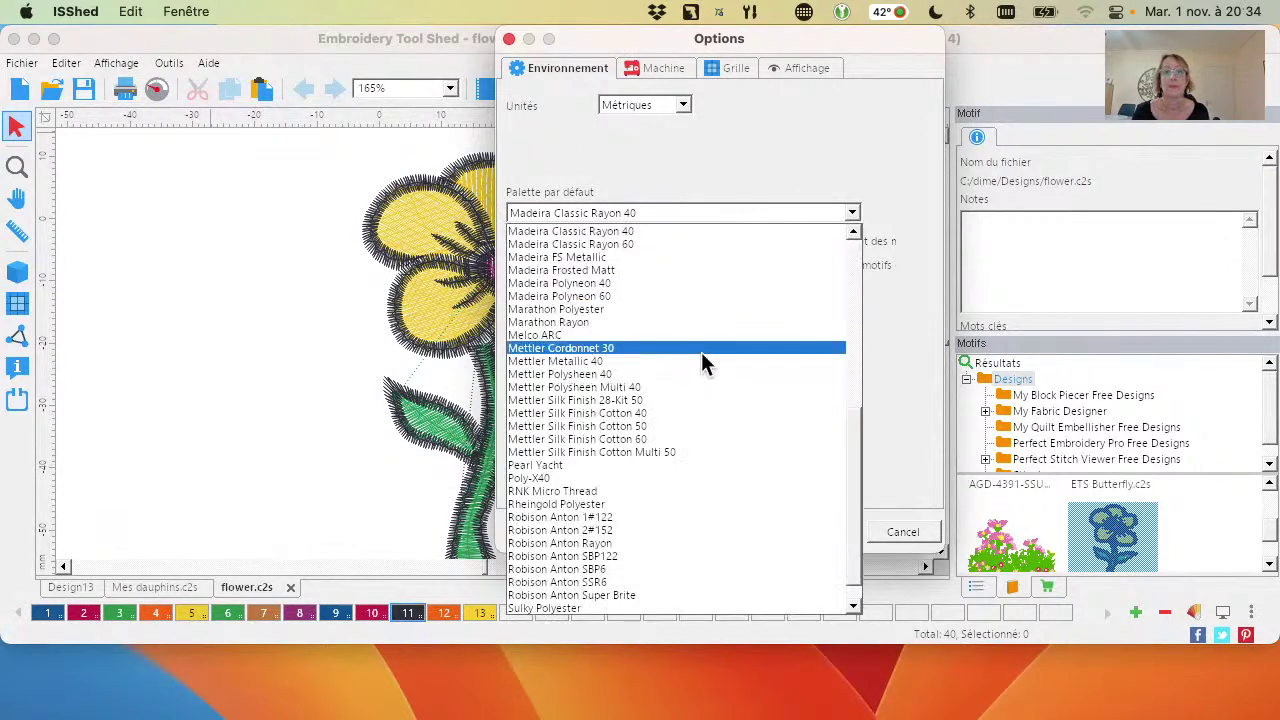
pyautogui.scroll(6, 690, 360)
pyautogui.click(586, 342)
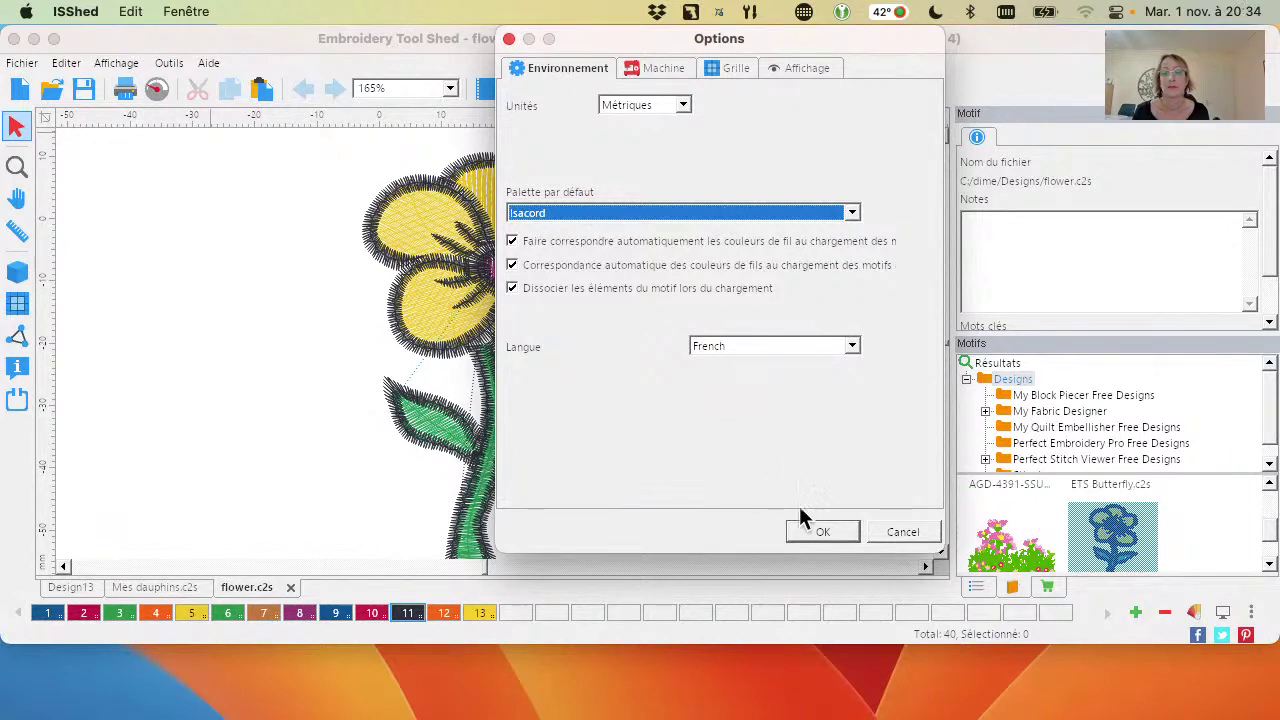
pyautogui.click(822, 531)
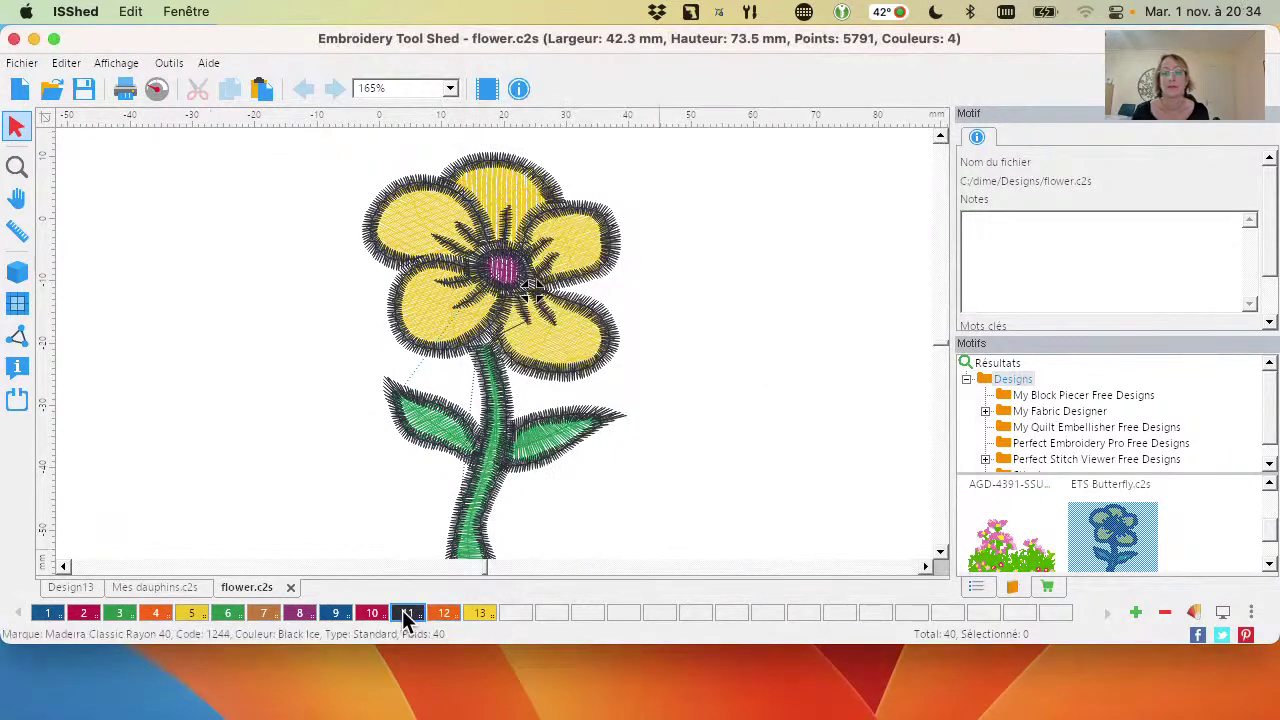
pyautogui.click(290, 587)
pyautogui.doubleClick(1135, 553)
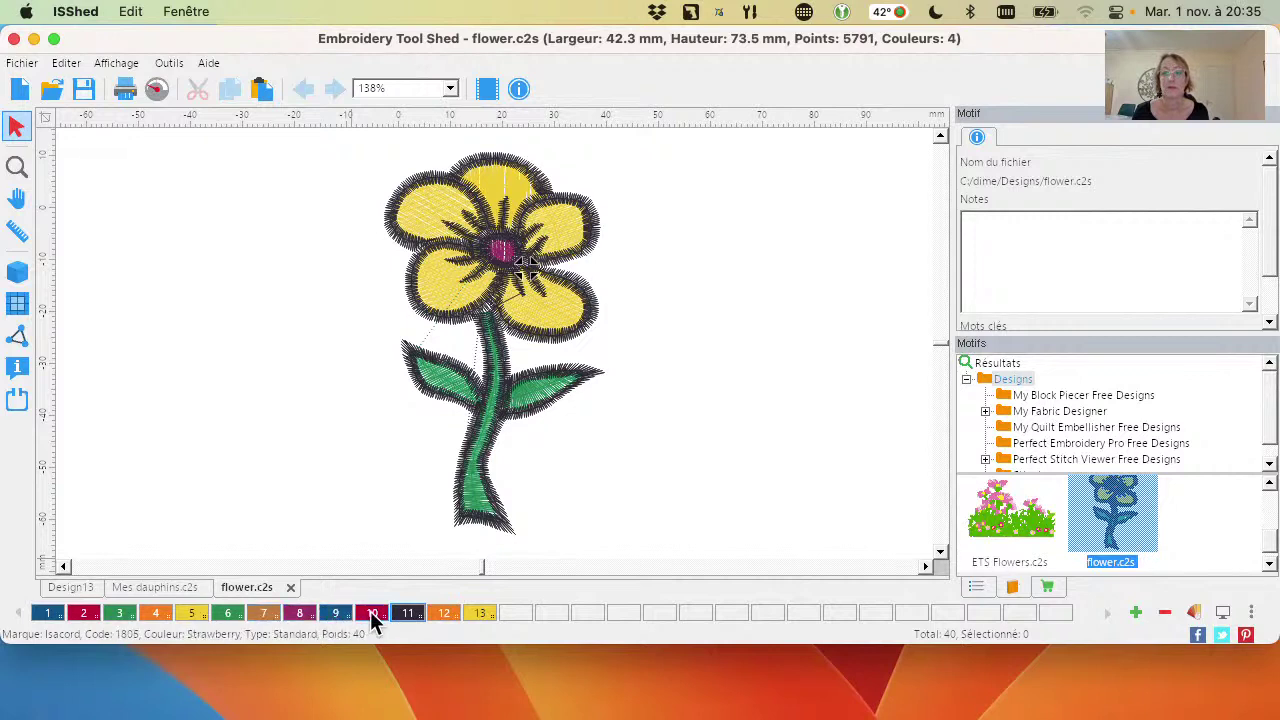
# Set the default thread palette to Madeira Polyneon 40 in the general options
pyautogui.click(170, 62)
pyautogui.click(188, 84)
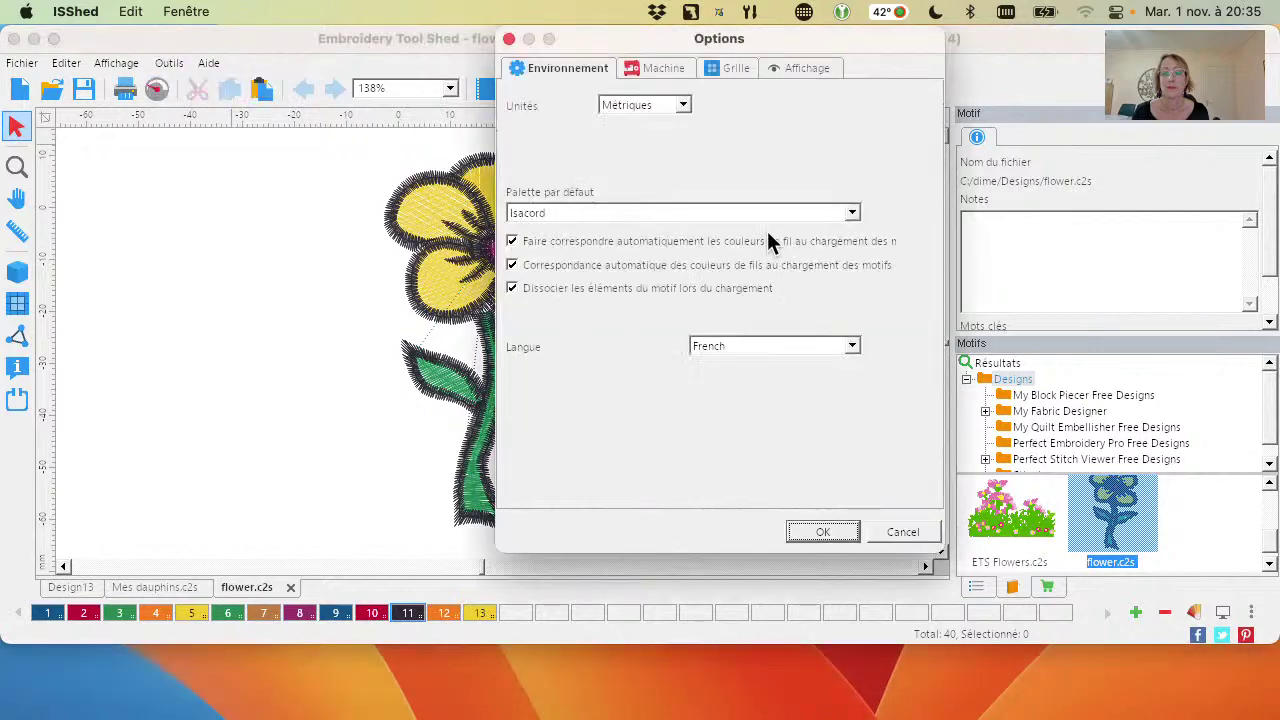
pyautogui.click(706, 216)
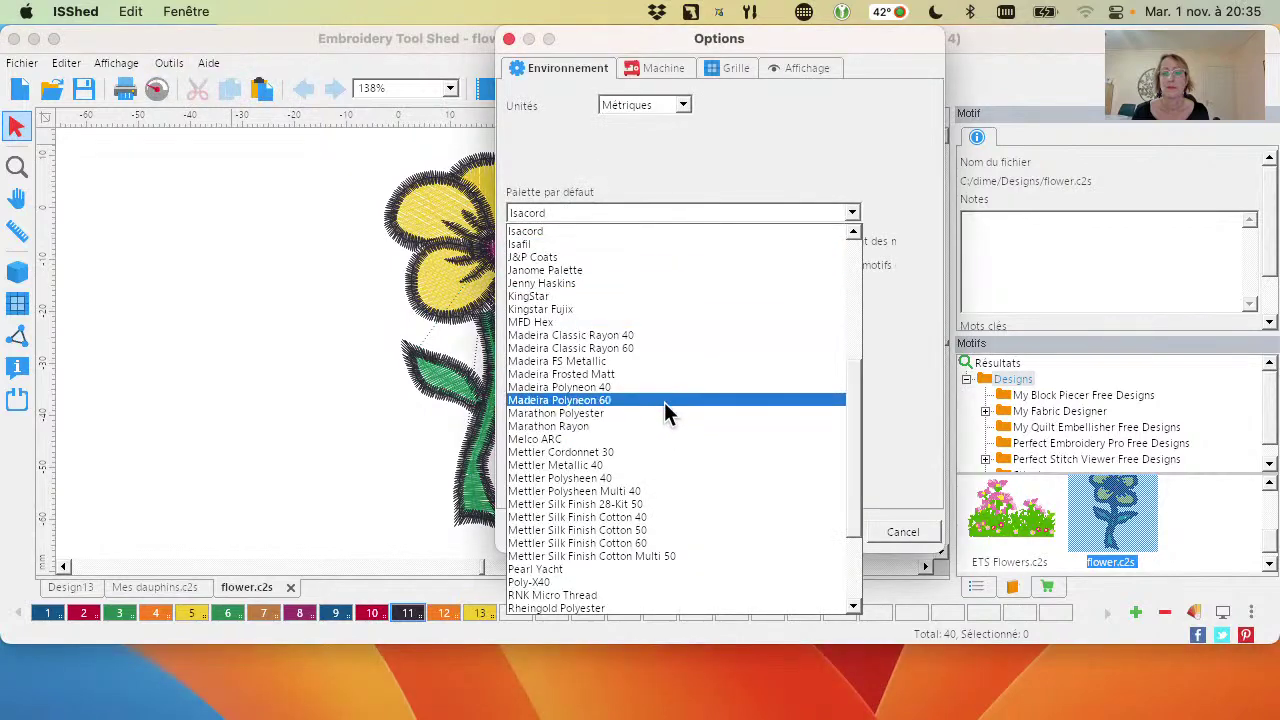
pyautogui.click(639, 387)
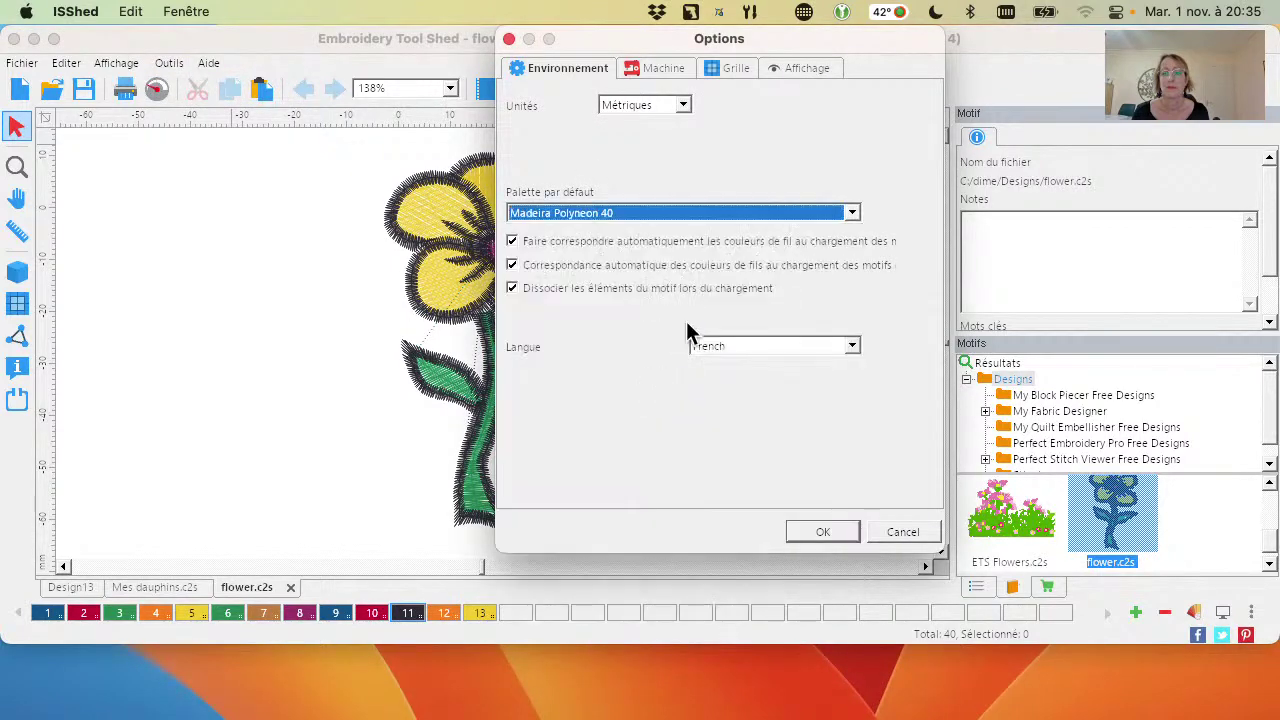
pyautogui.click(812, 532)
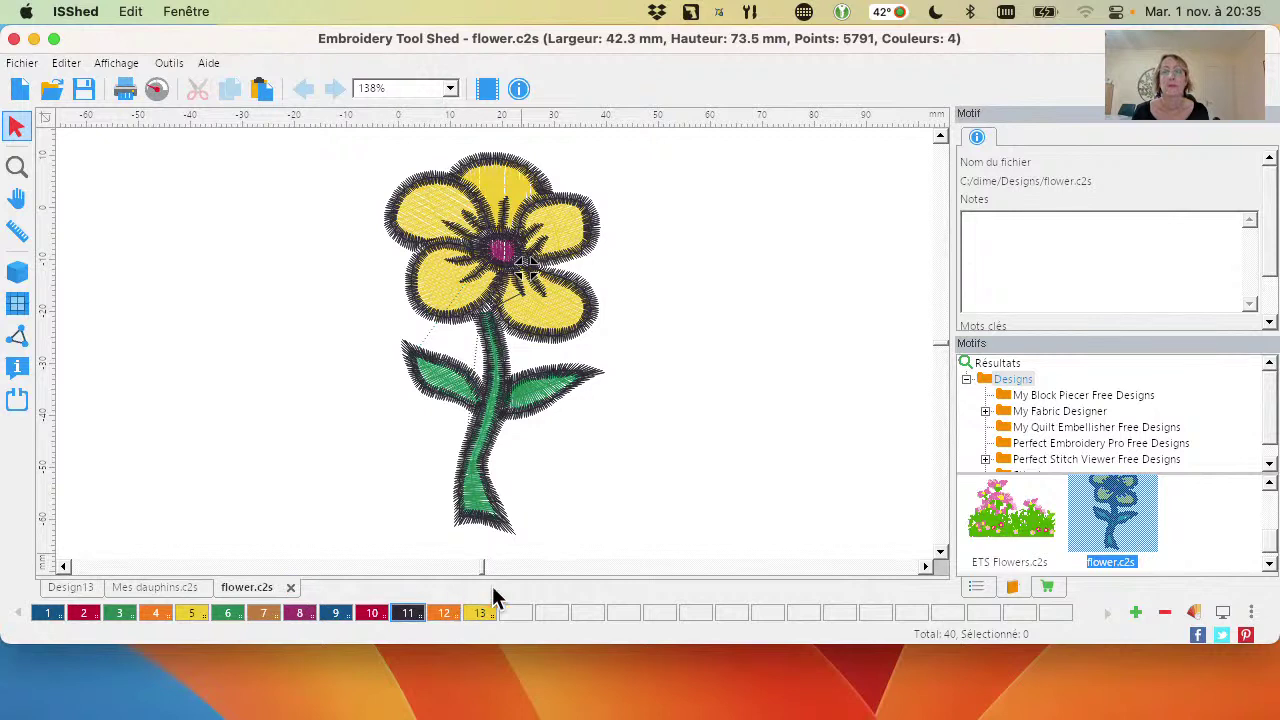
# Convert all thread colours of the open flower design to the Madeira Polyneon 40 palette
pyautogui.click(1194, 613)
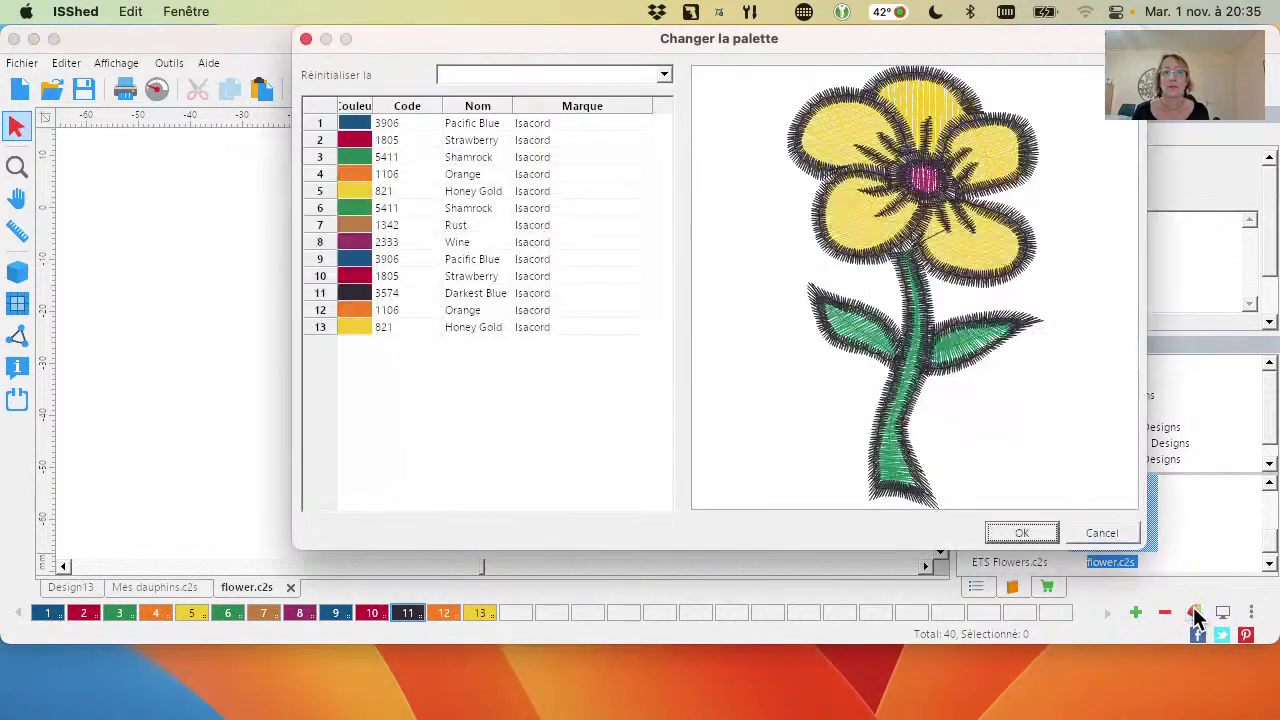
pyautogui.click(663, 76)
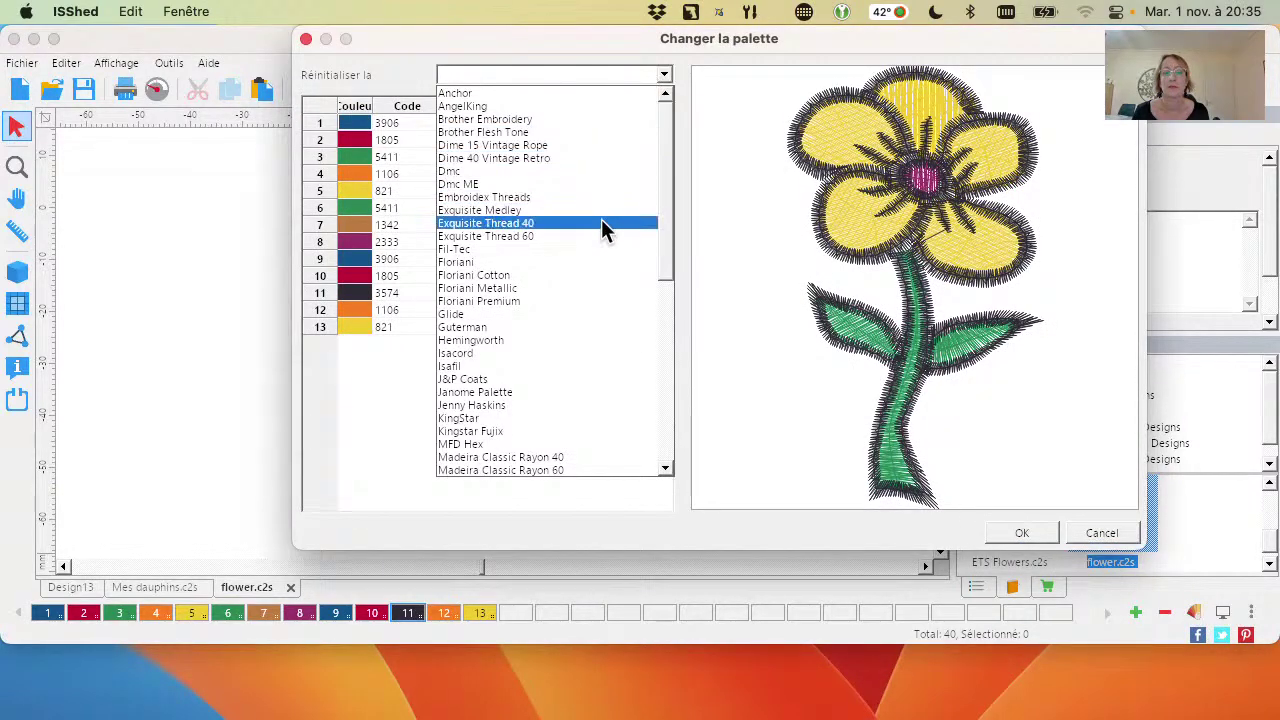
pyautogui.scroll(-3, 595, 285)
pyautogui.scroll(-2, 595, 285)
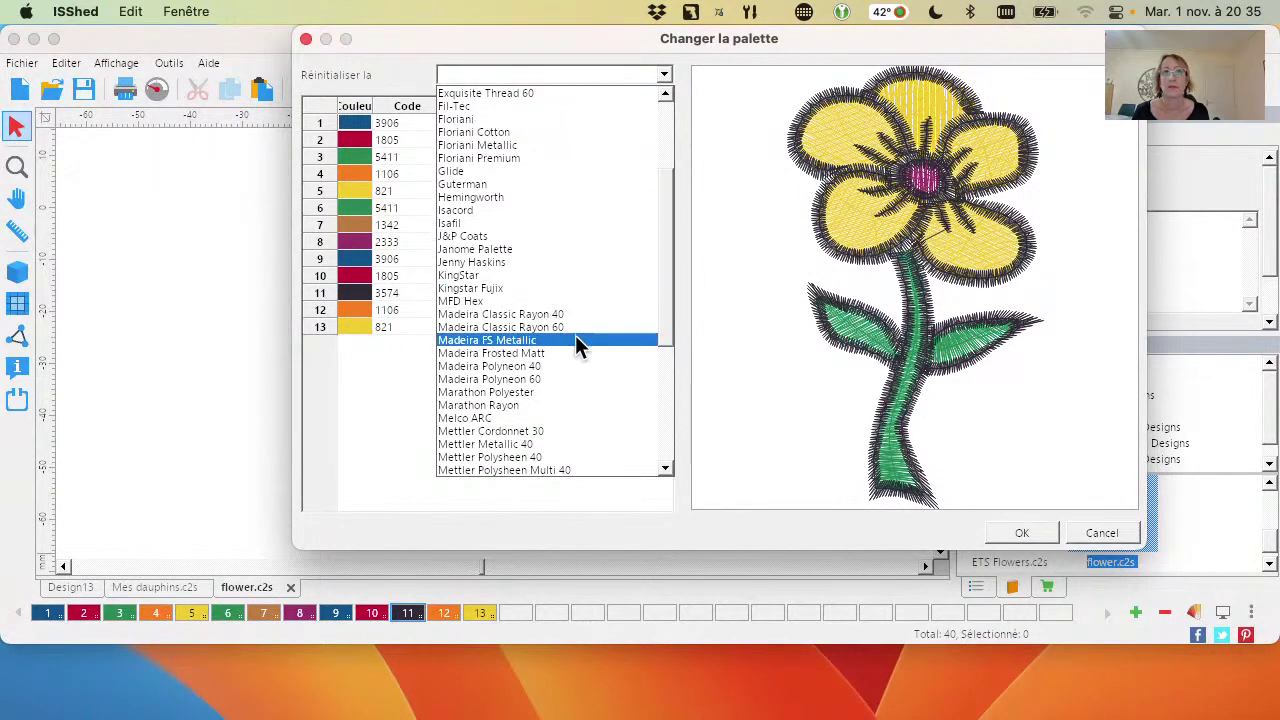
pyautogui.click(562, 366)
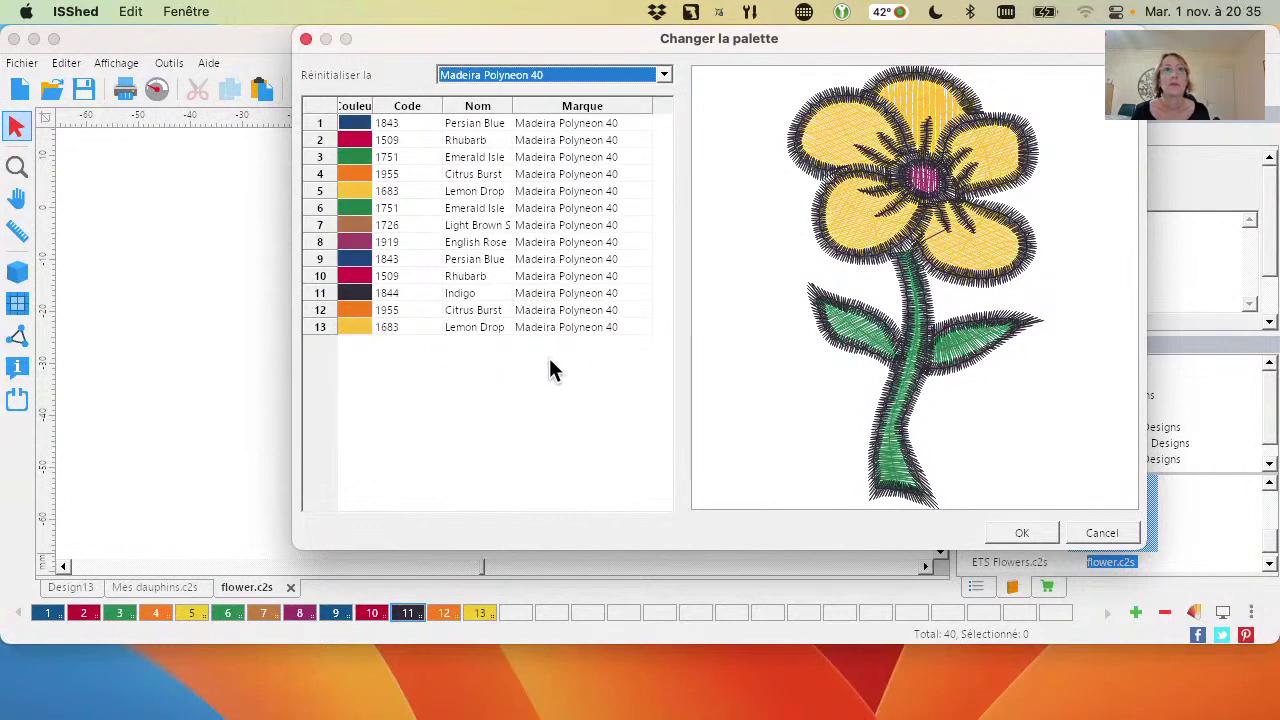
pyautogui.click(1022, 533)
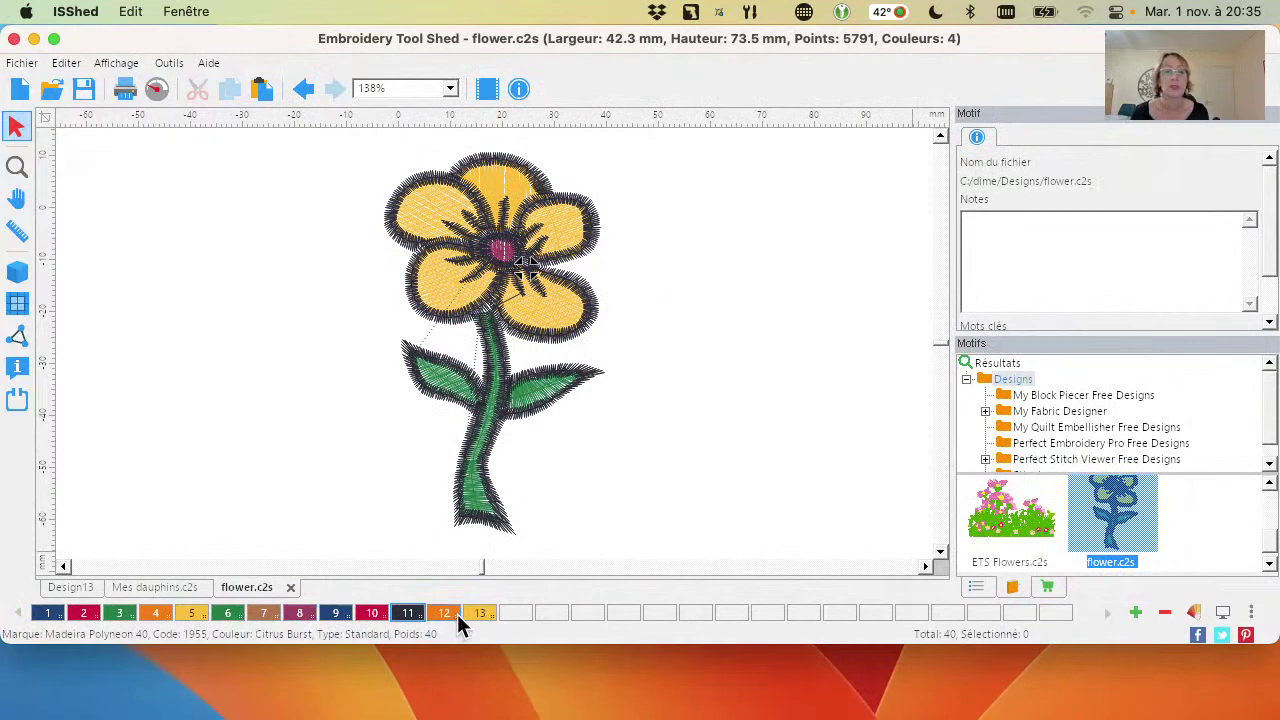
# Preview the flower's thread colours in the KingStar palette and in the Kingstar Fujix palette
pyautogui.click(1193, 613)
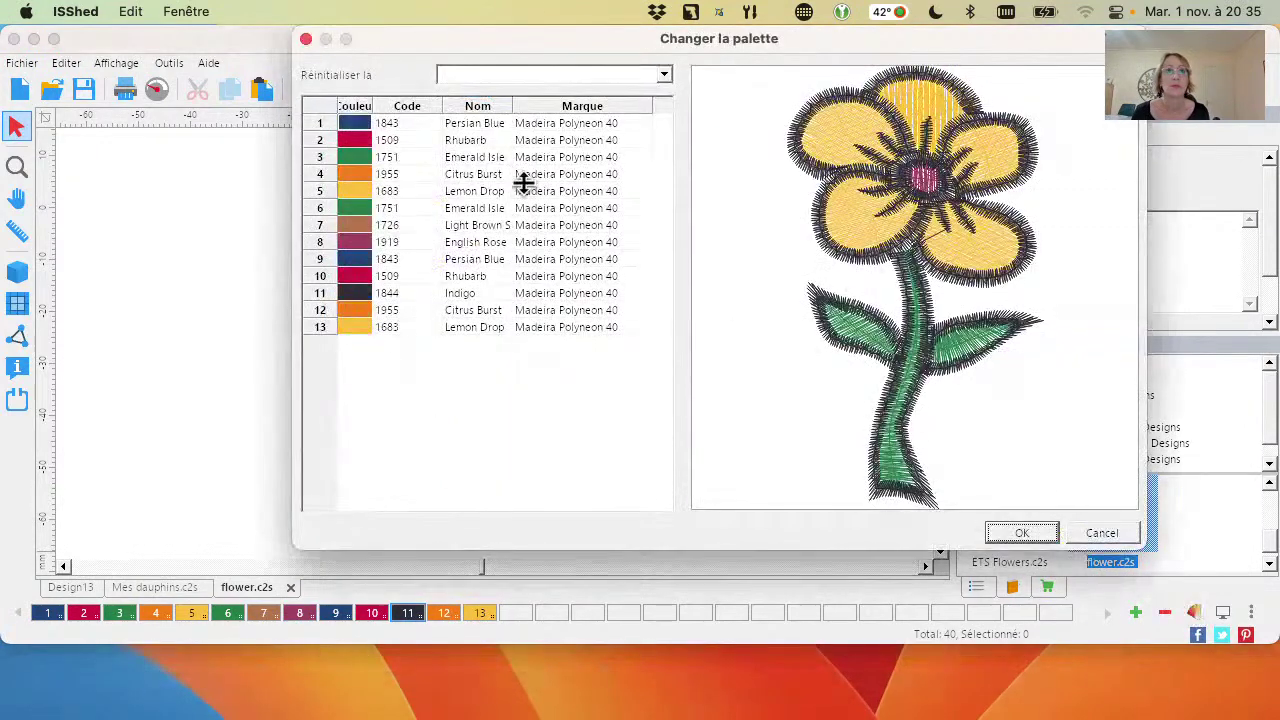
pyautogui.click(665, 75)
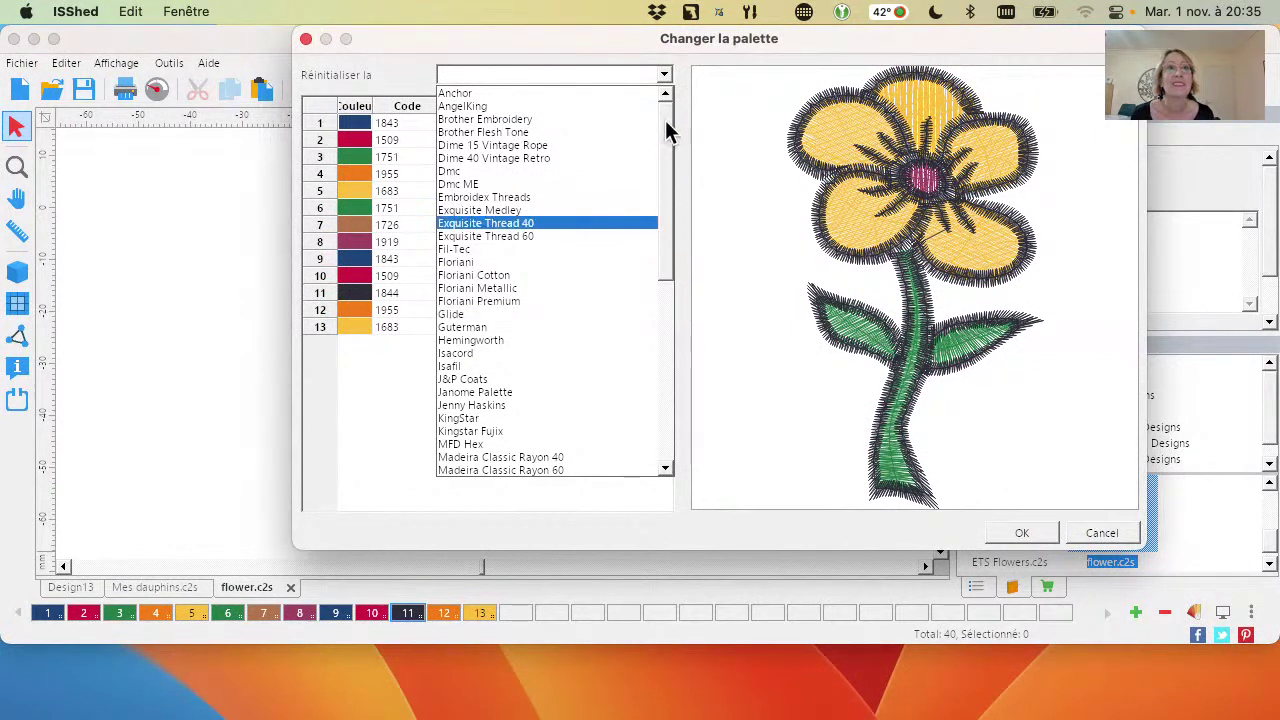
pyautogui.moveTo(665, 125); pyautogui.dragTo(672, 178)
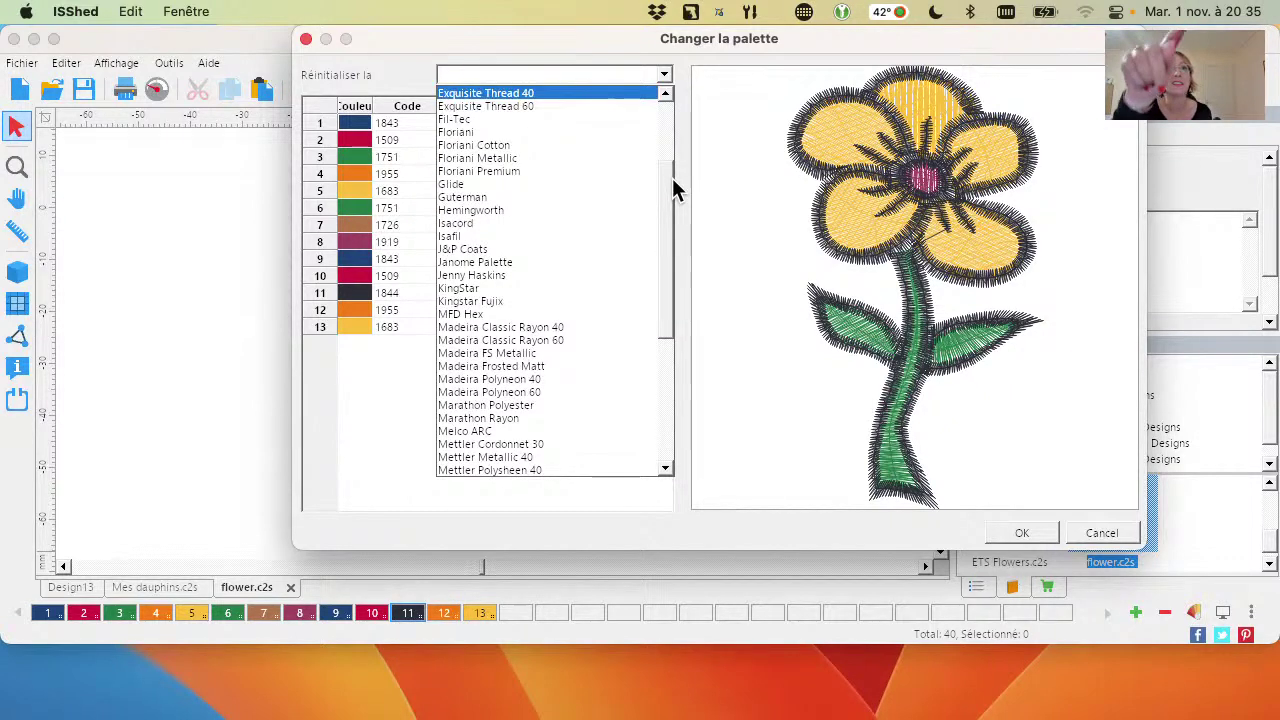
pyautogui.click(505, 290)
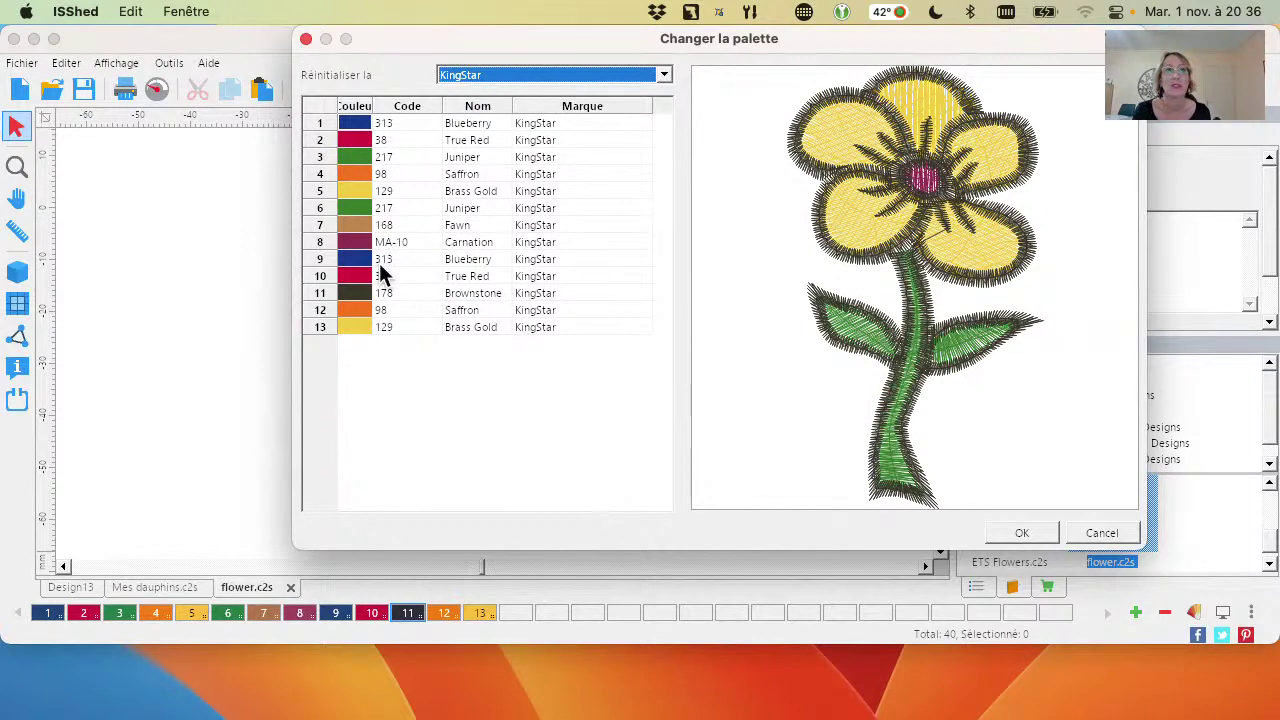
pyautogui.press('Down')
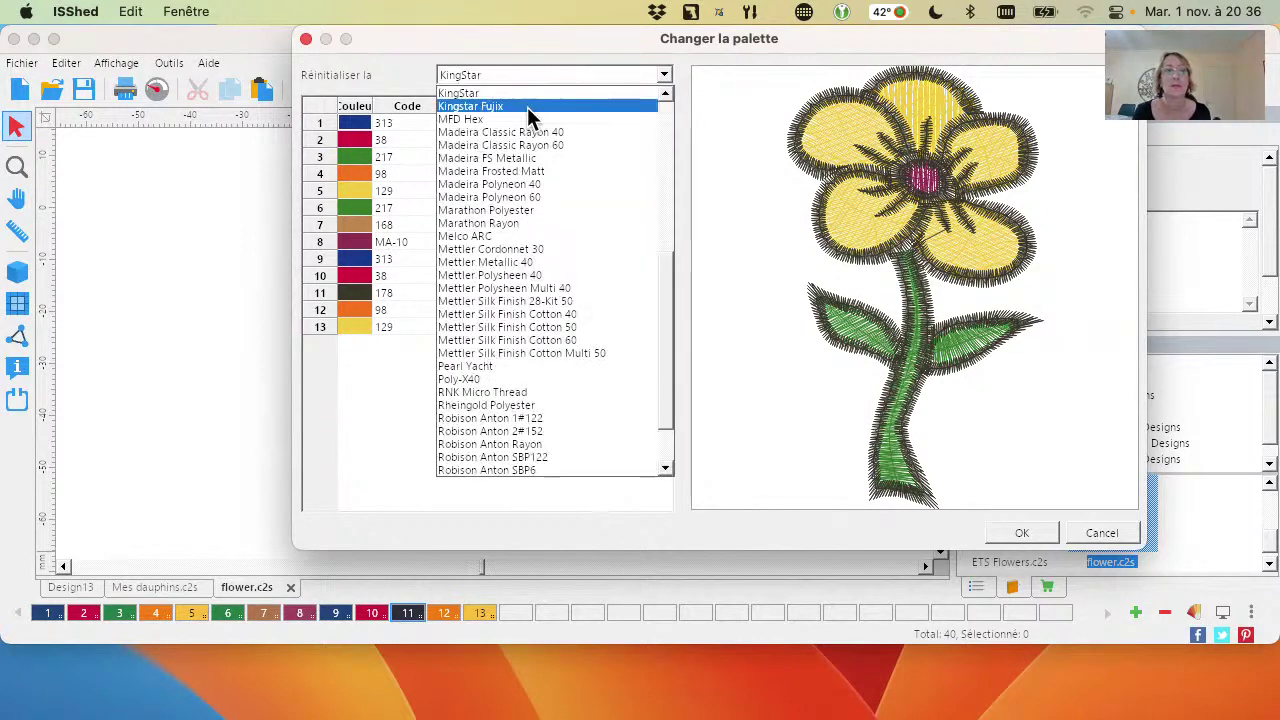
pyautogui.click(529, 114)
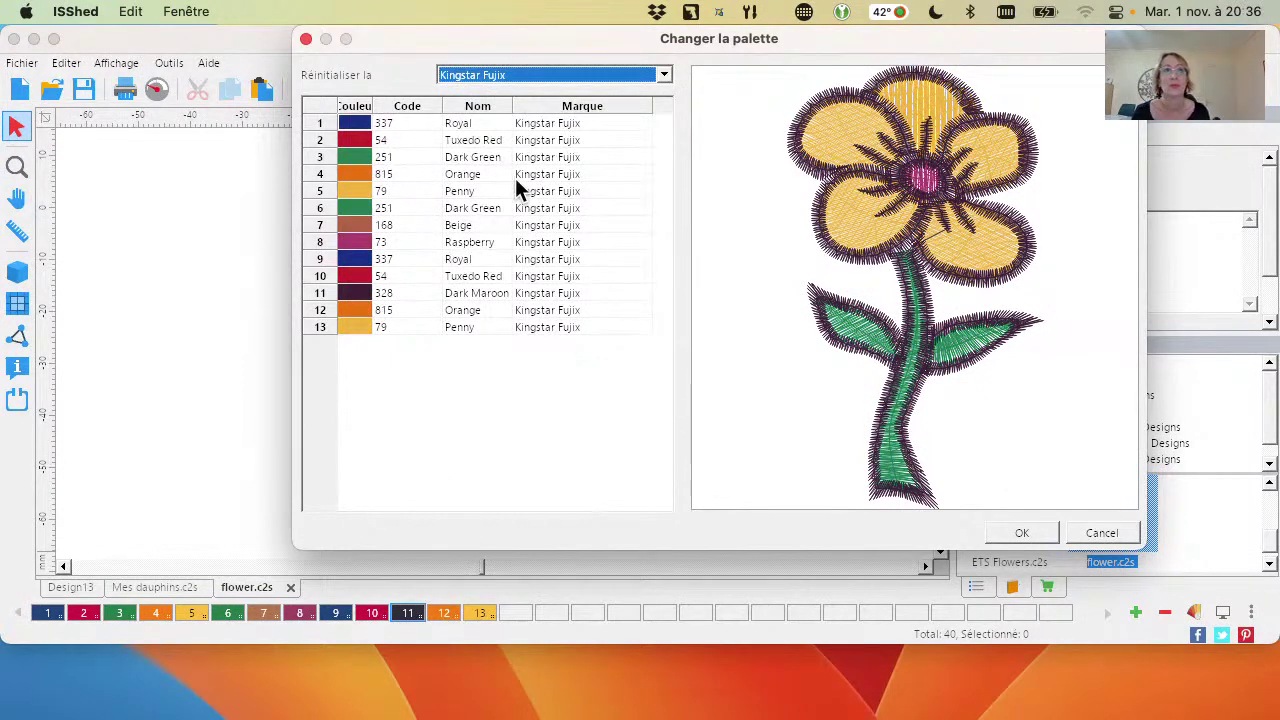
# Apply the KingStar palette to the flower's threads and increase the height of the program window
pyautogui.press('Down')
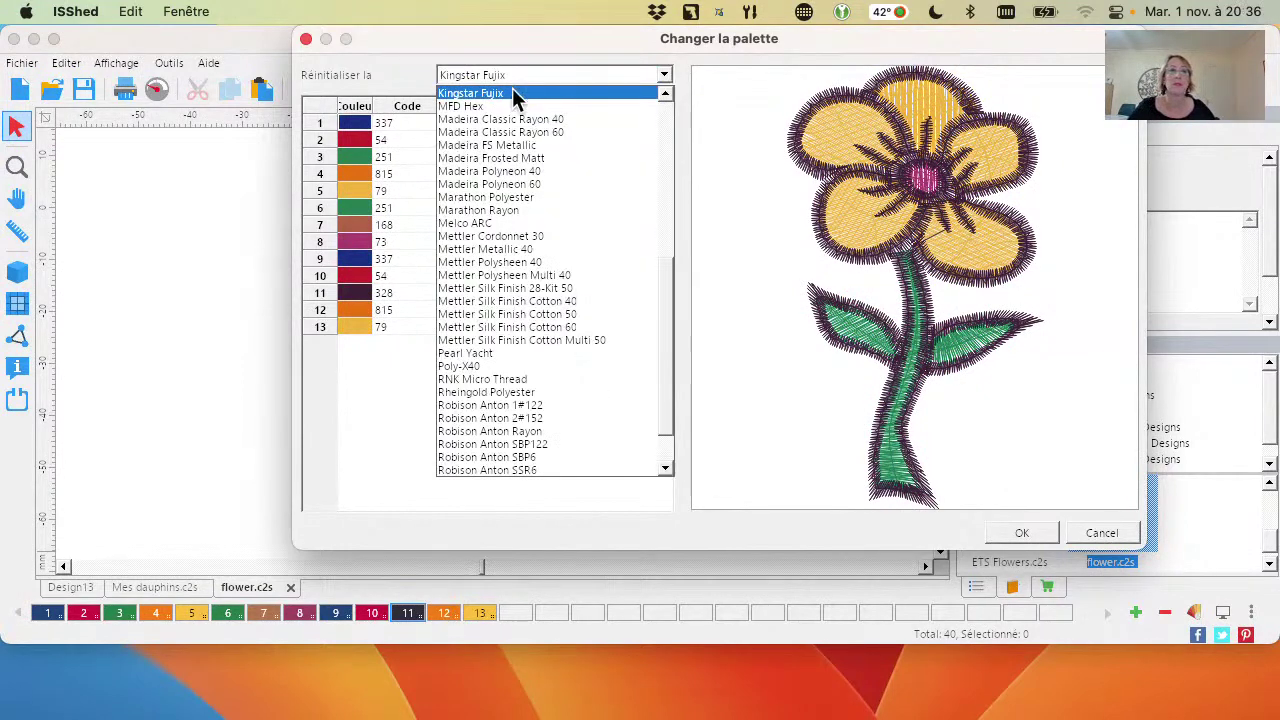
pyautogui.scroll(3, 508, 140)
pyautogui.click(507, 183)
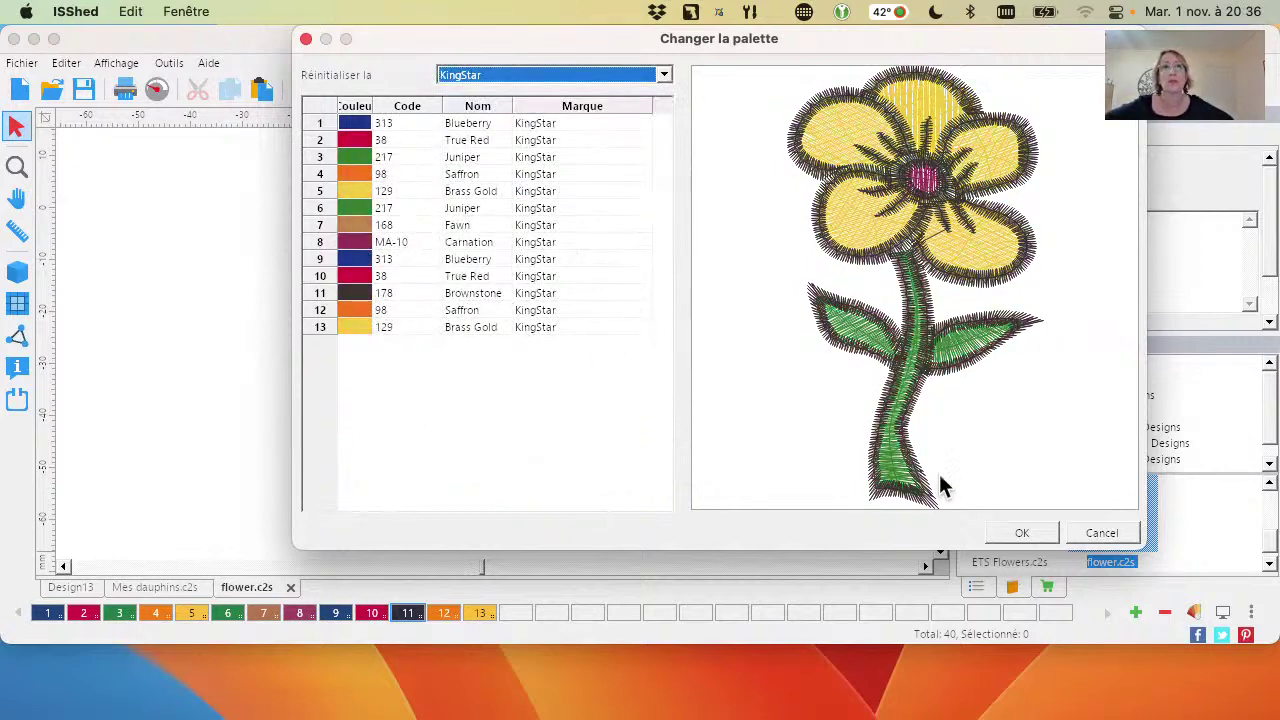
pyautogui.click(1022, 533)
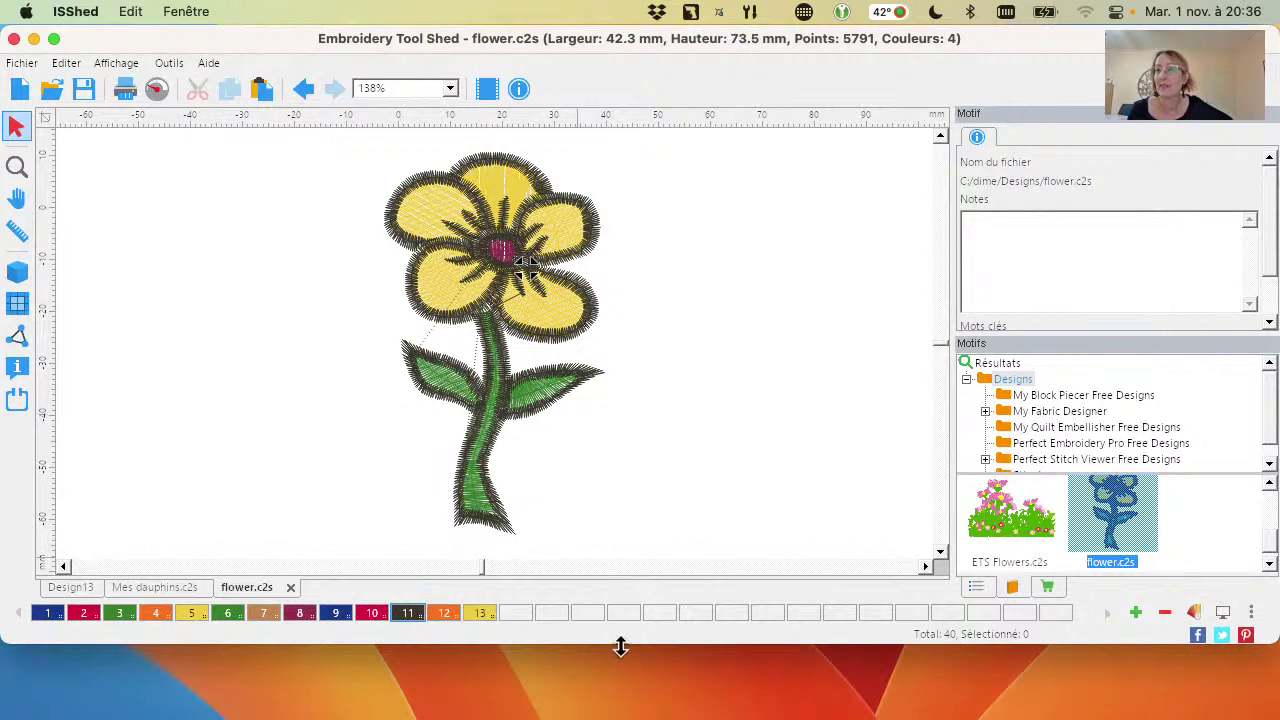
pyautogui.moveTo(620, 647); pyautogui.dragTo(623, 688)
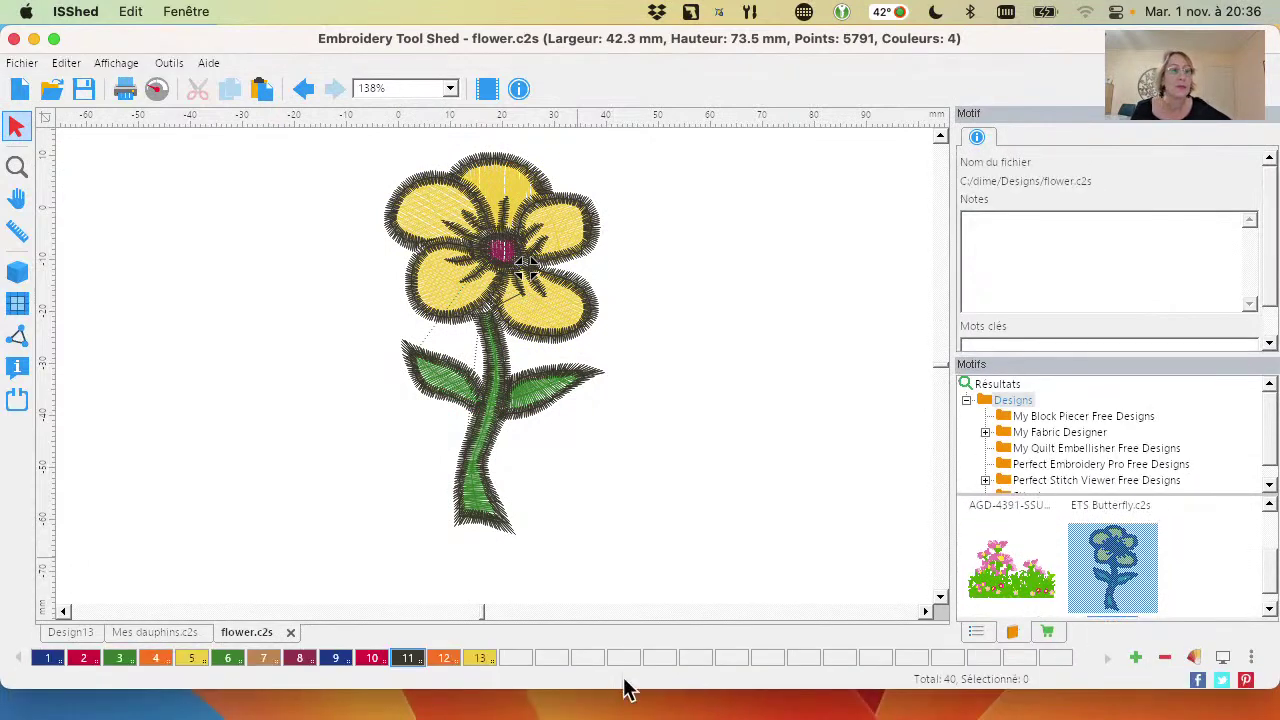
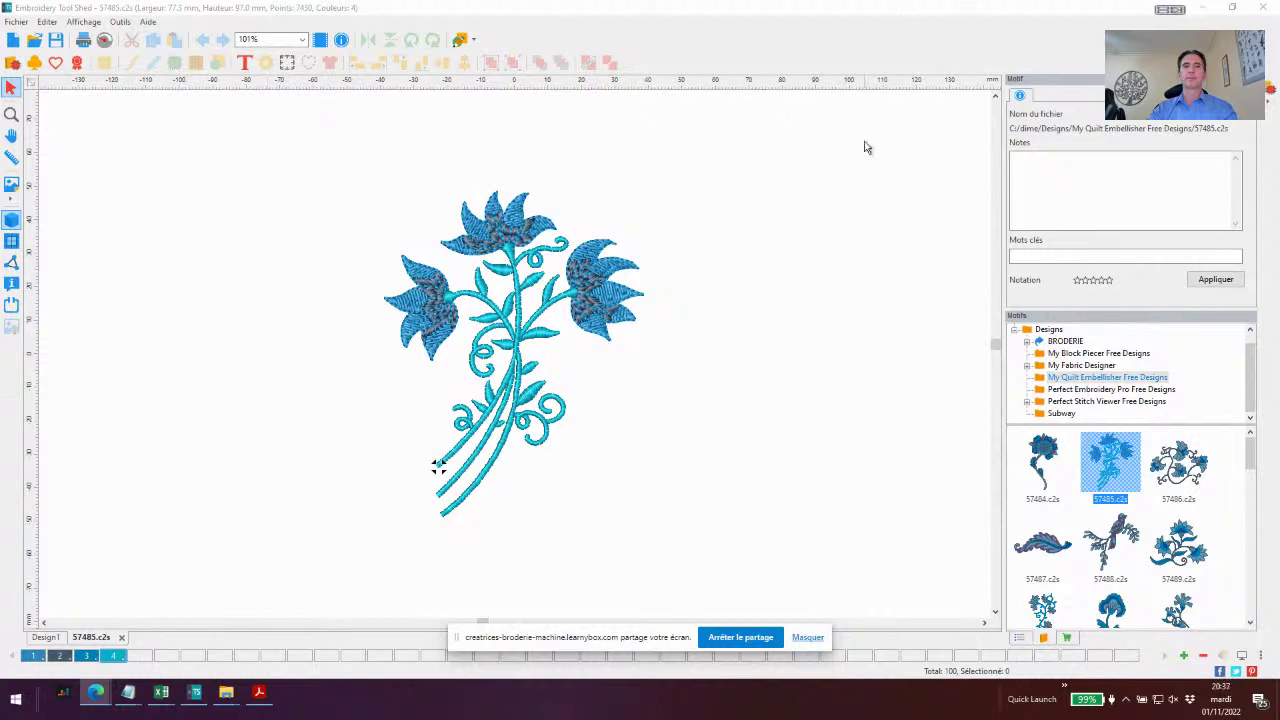
# Browse the My Quilt Embellisher, Perfect Embroidery Pro, Perfect Stitch Viewer and My Block Piecer free design folders in the library
pyautogui.click(1068, 379)
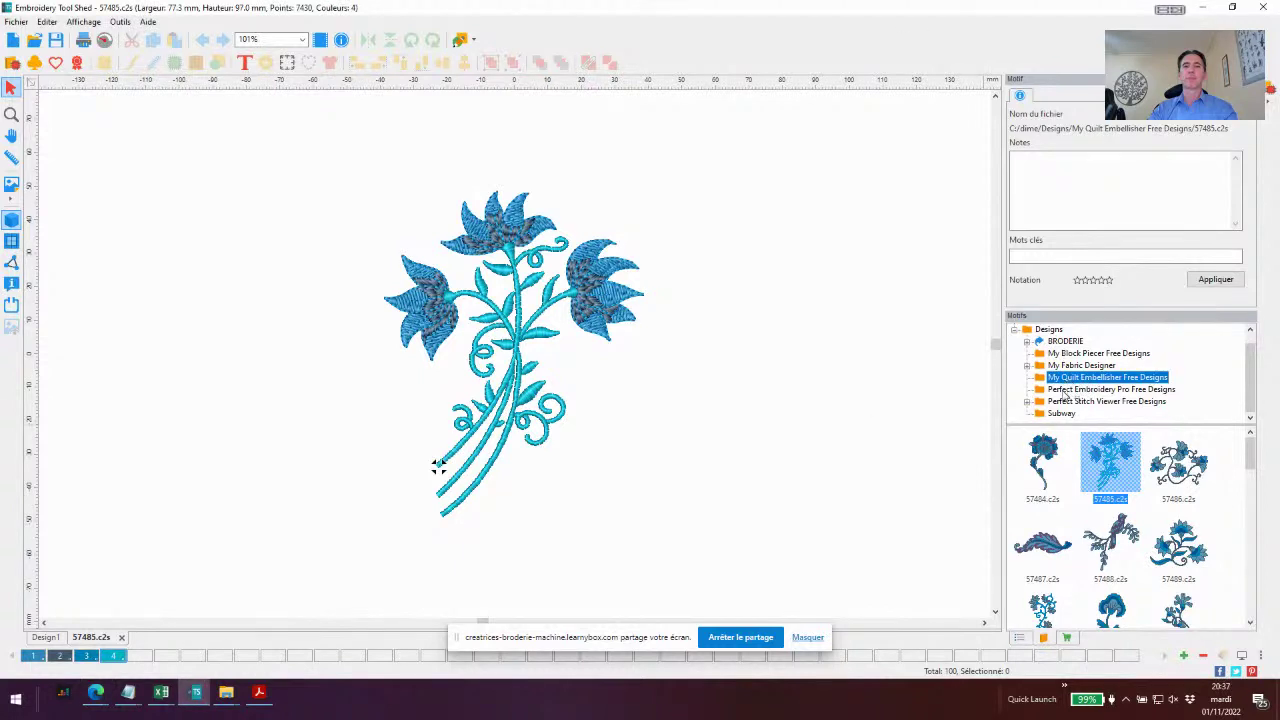
pyautogui.click(1068, 390)
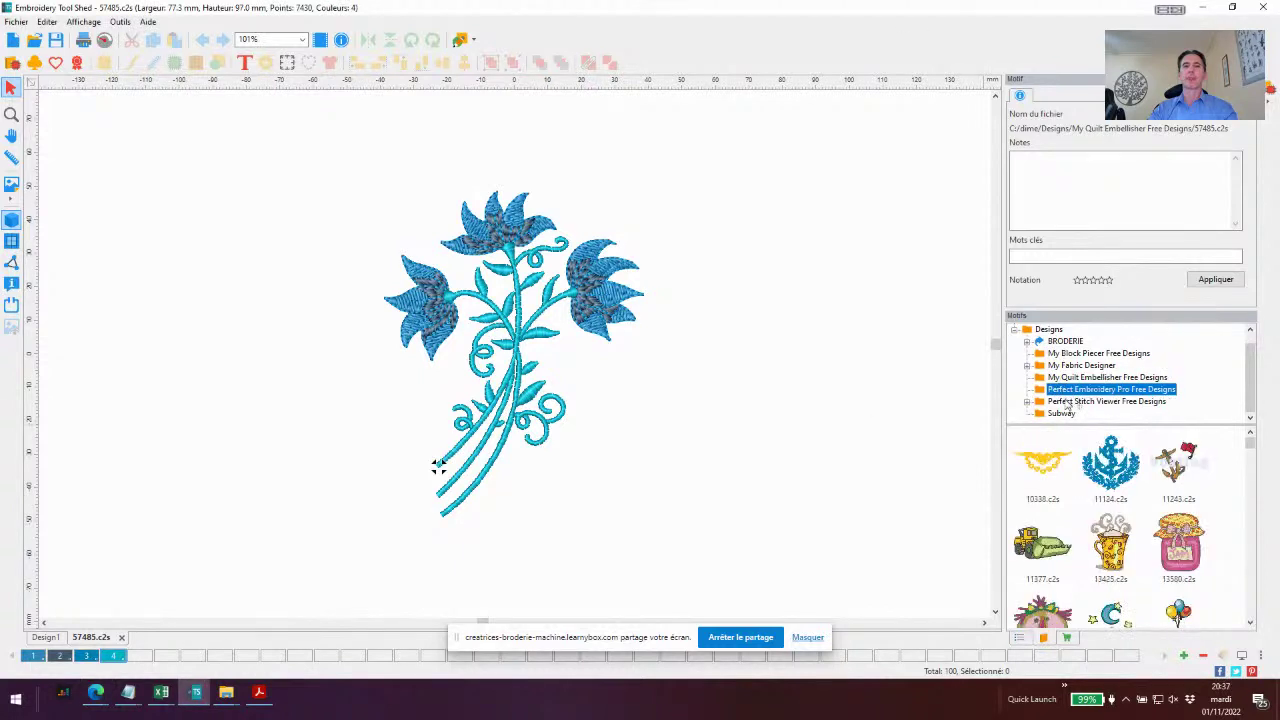
pyautogui.click(1068, 401)
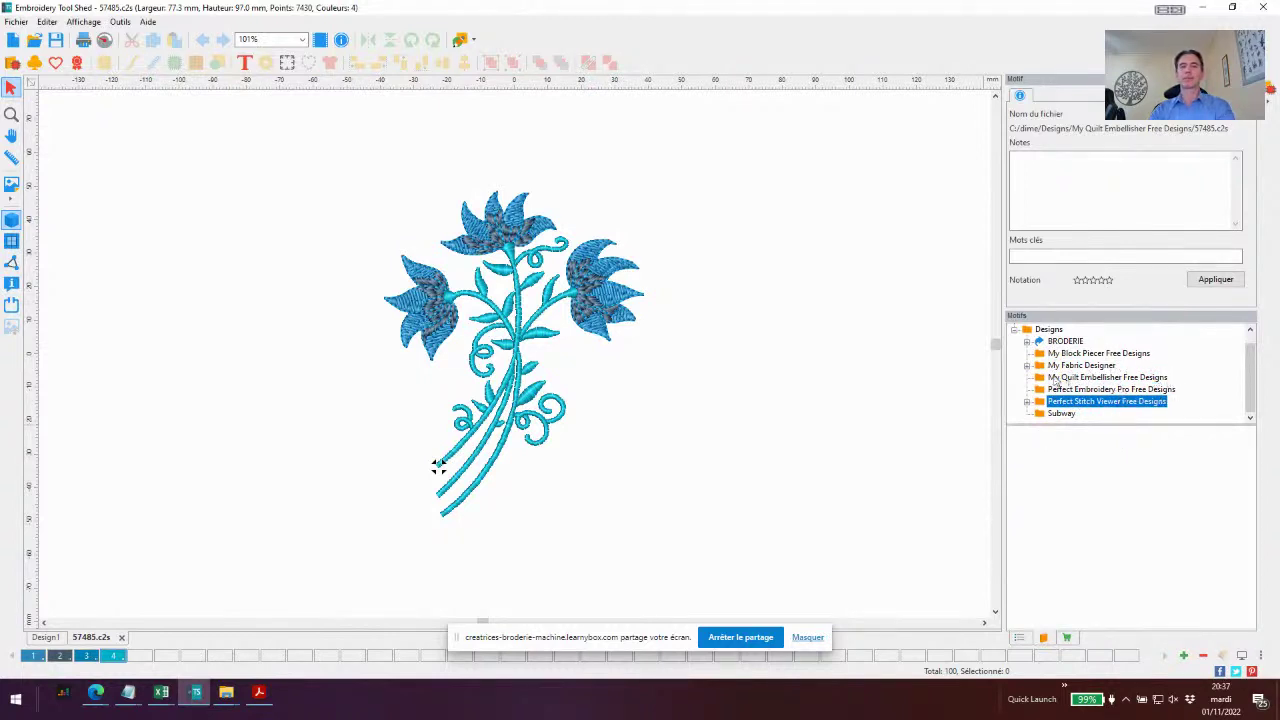
pyautogui.click(1138, 355)
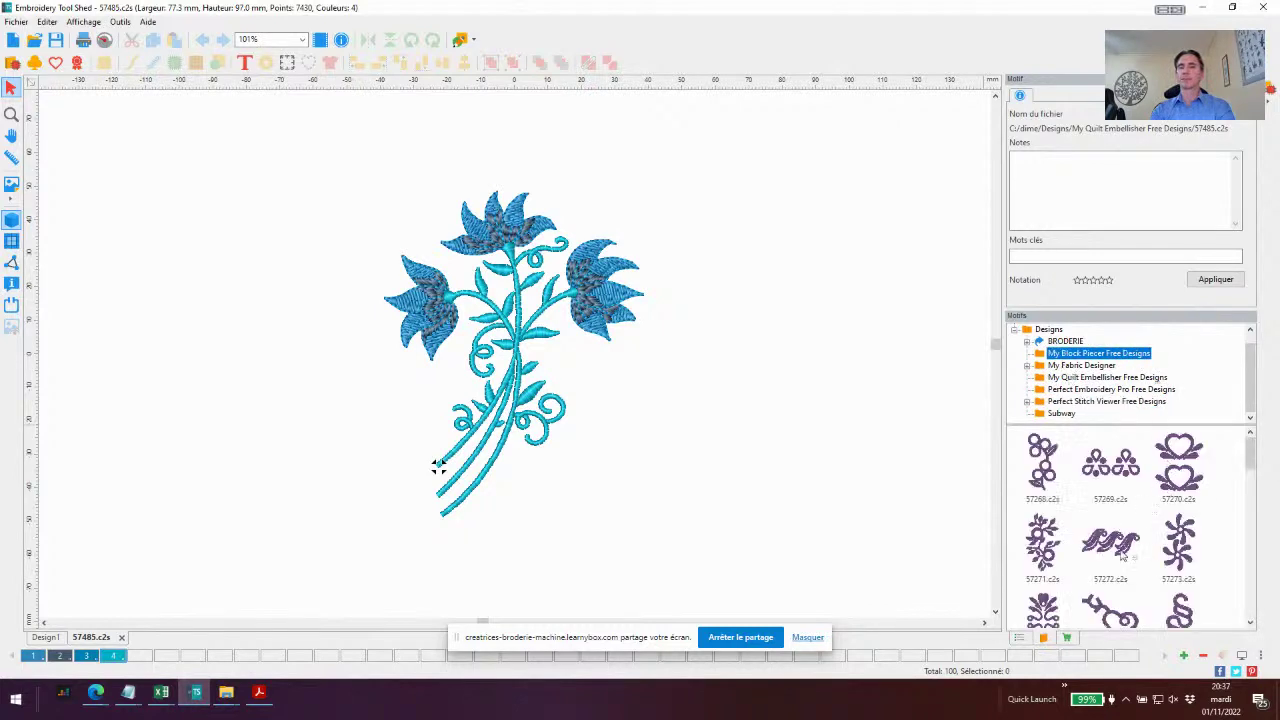
# Expand the Perfect Stitch Viewer Free Designs folder and show the designs in its Pes subfolder
pyautogui.click(1072, 403)
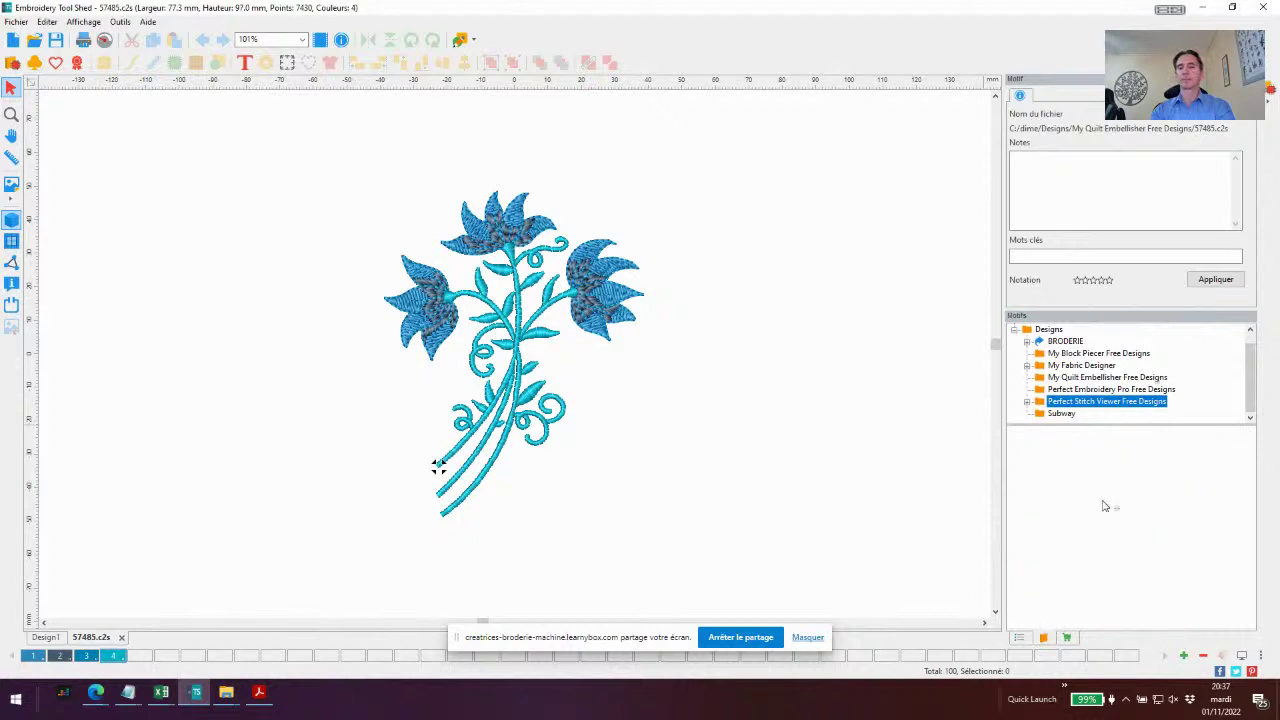
pyautogui.click(1027, 401)
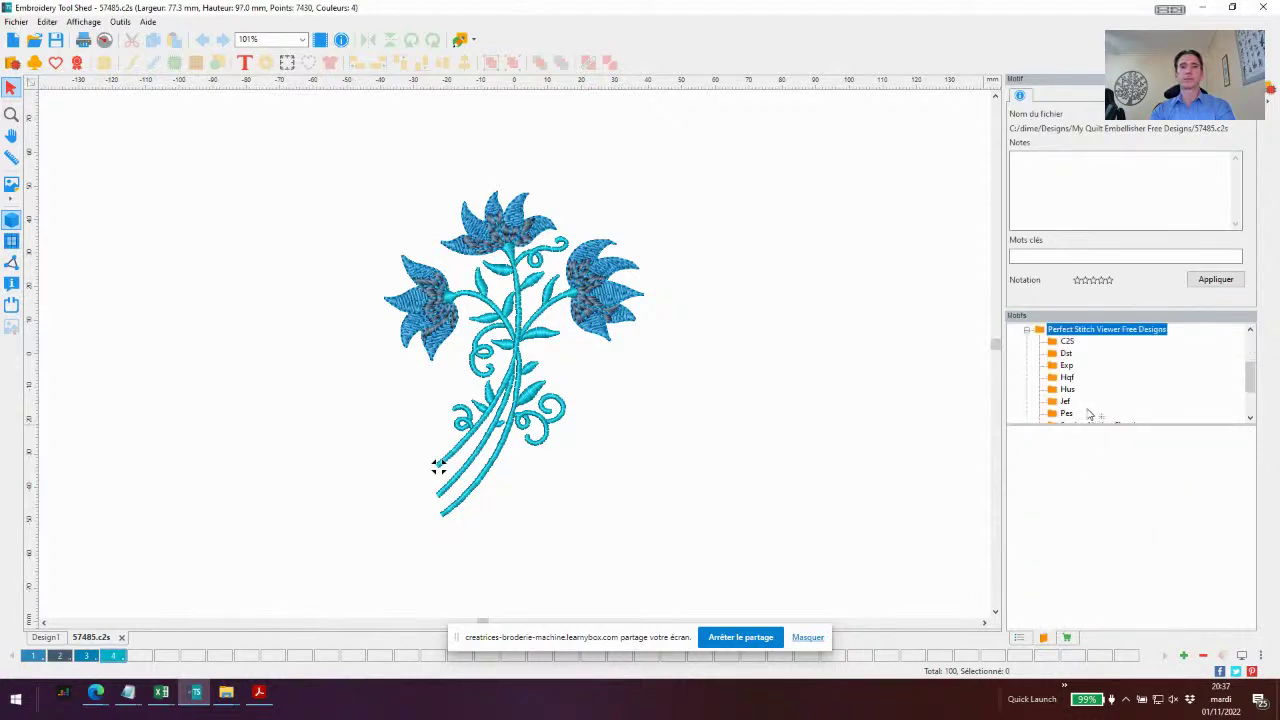
pyautogui.click(1068, 413)
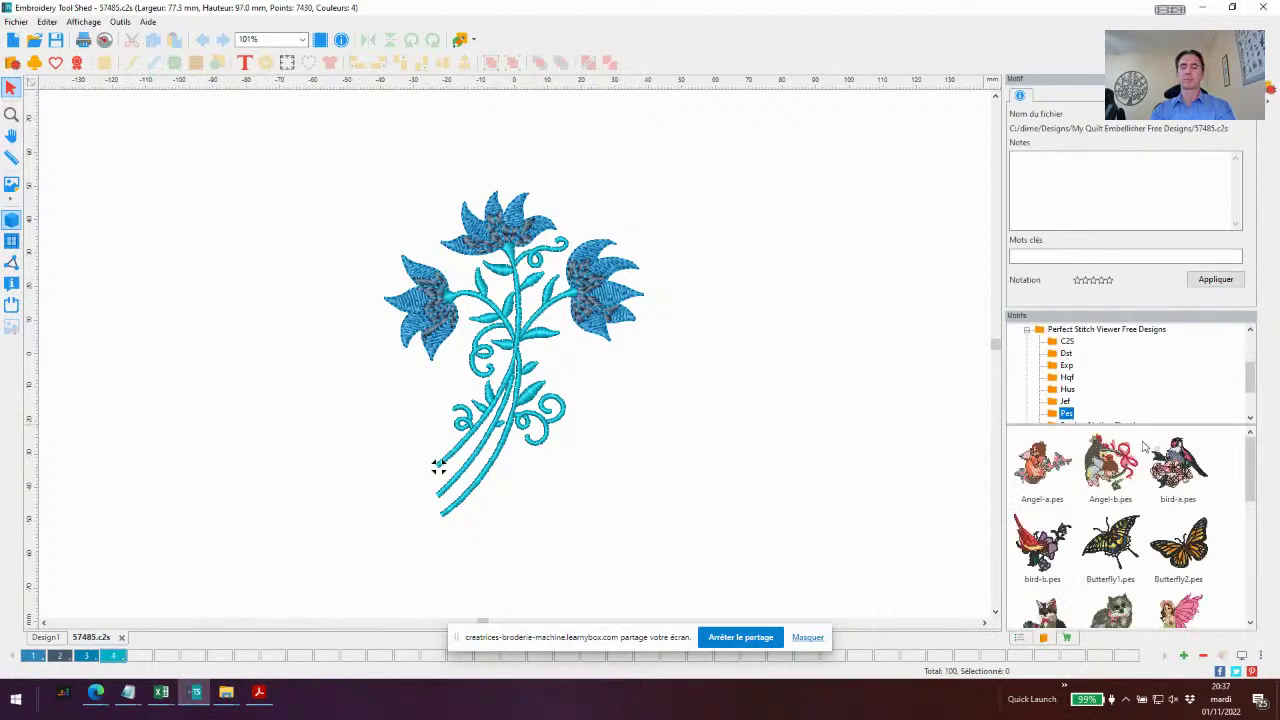
# Open the Butterfly1.pes design from the library in realistic 3D view and show its print preview
pyautogui.doubleClick(1113, 548)
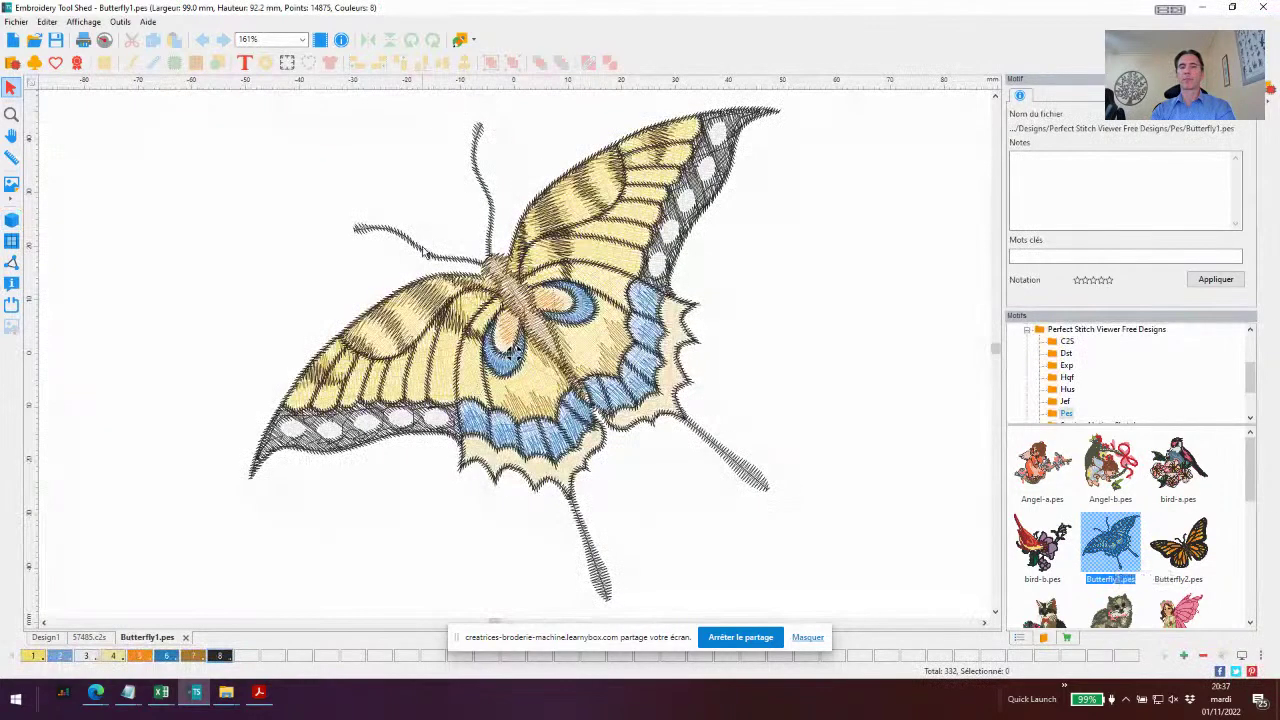
pyautogui.click(11, 217)
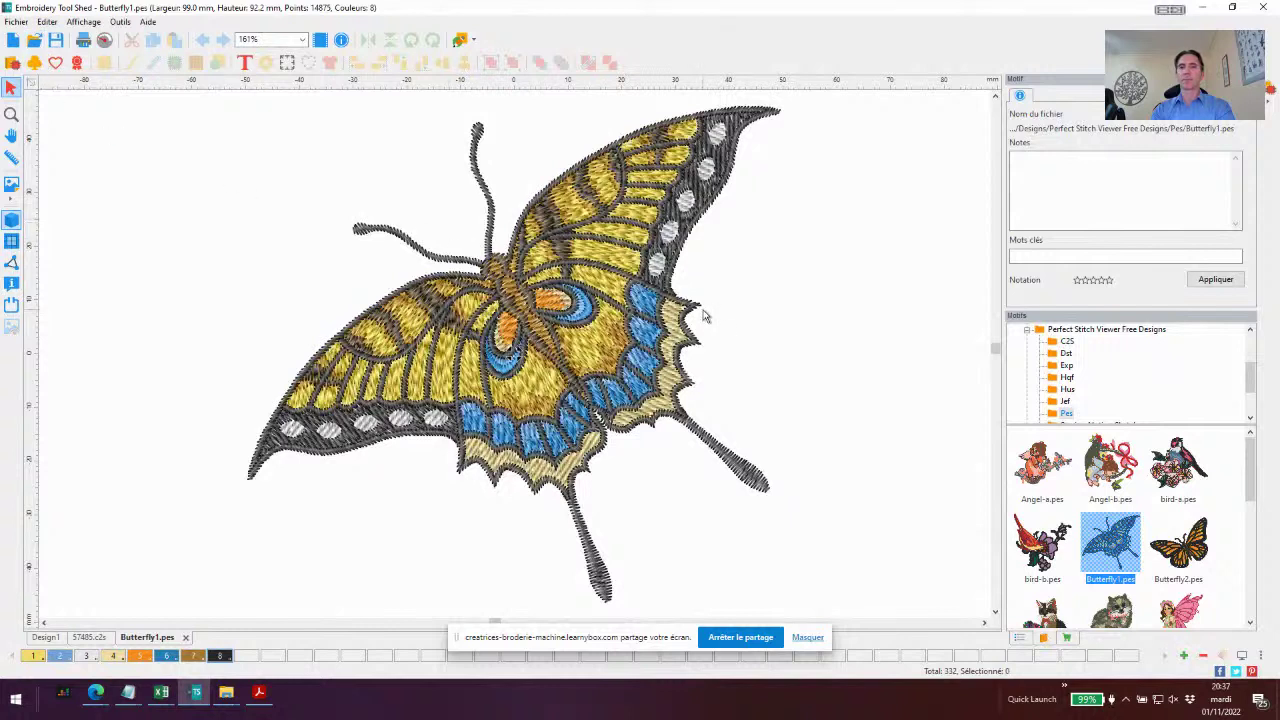
pyautogui.click(15, 23)
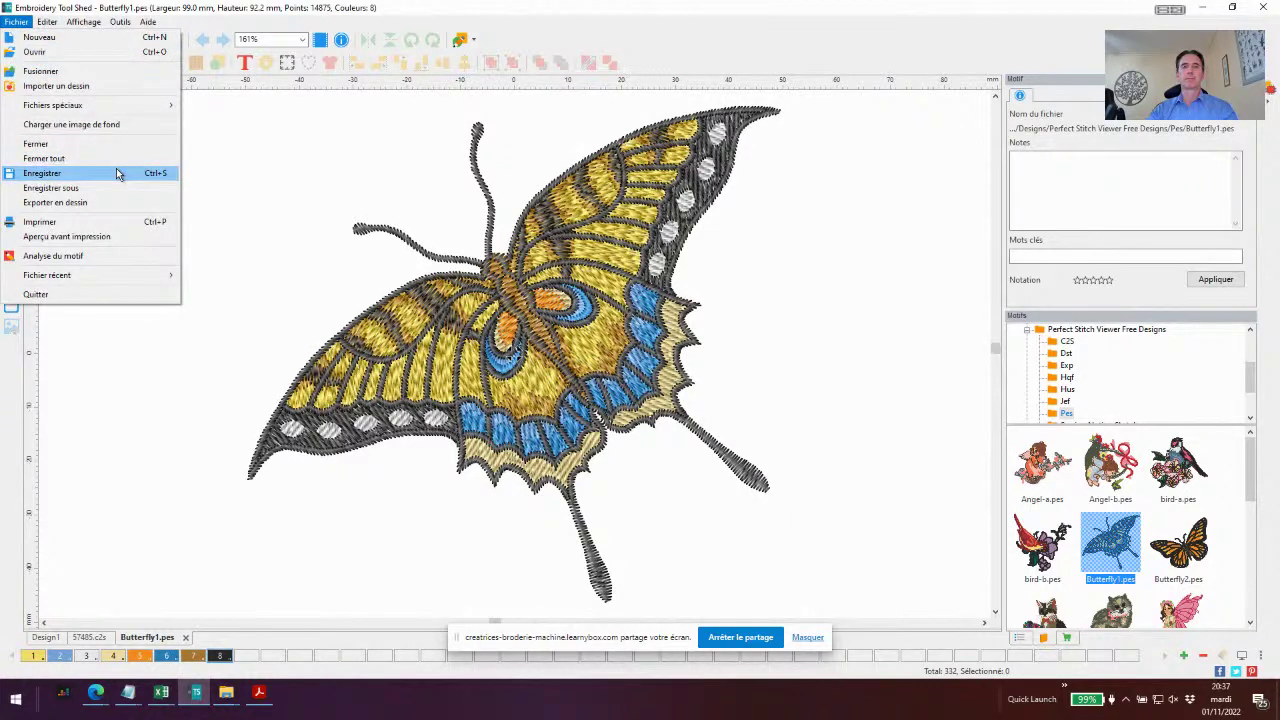
pyautogui.click(99, 239)
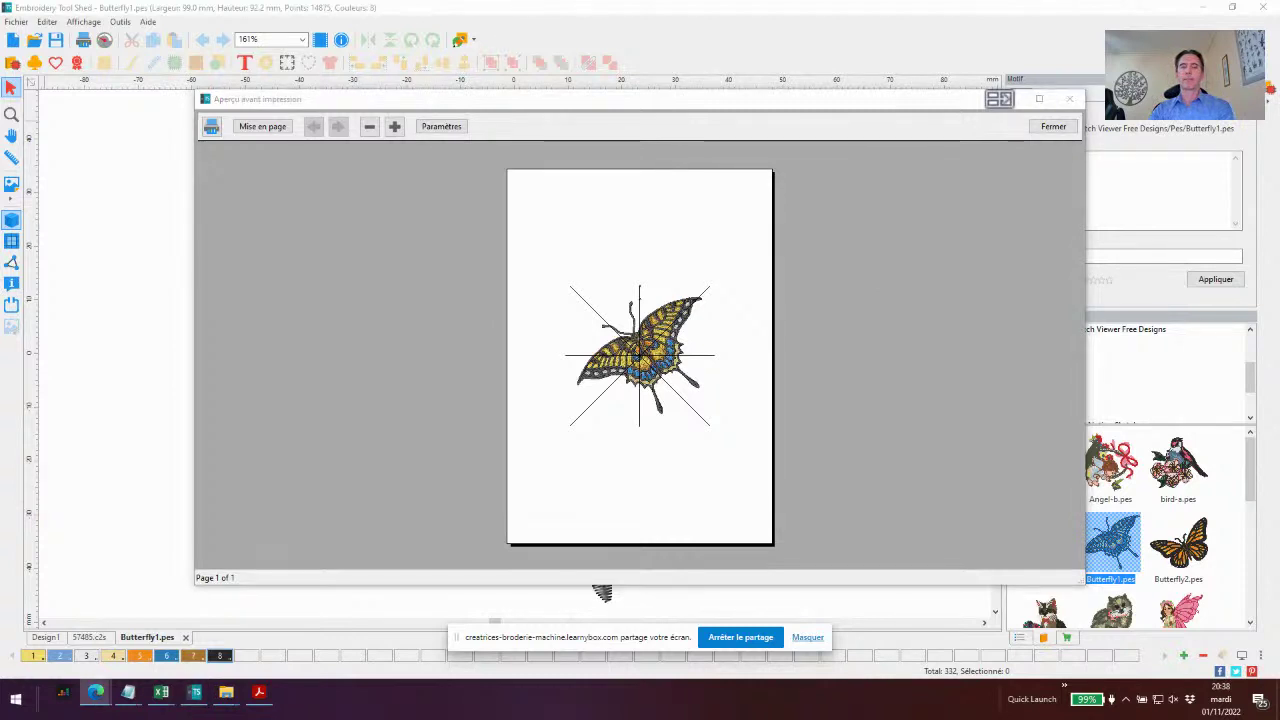
# Include the colour analysis in the butterfly's print settings and view the colour page in the print preview
pyautogui.click(441, 126)
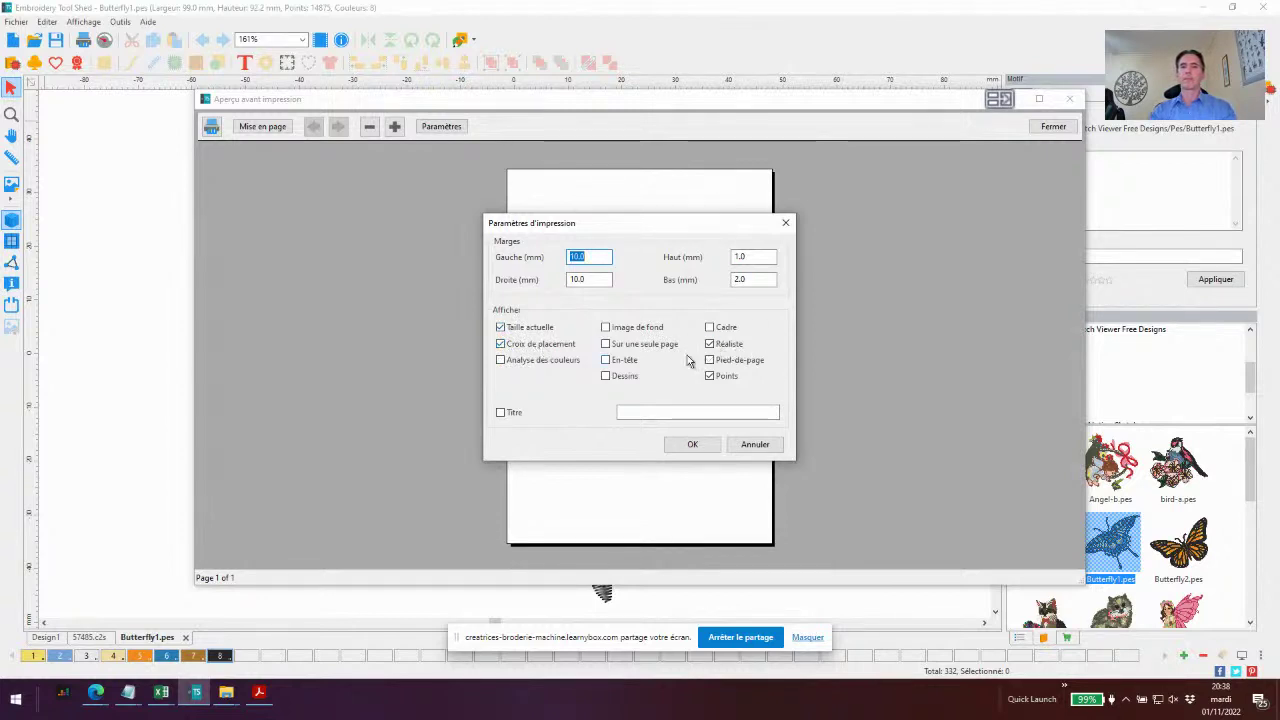
pyautogui.click(501, 362)
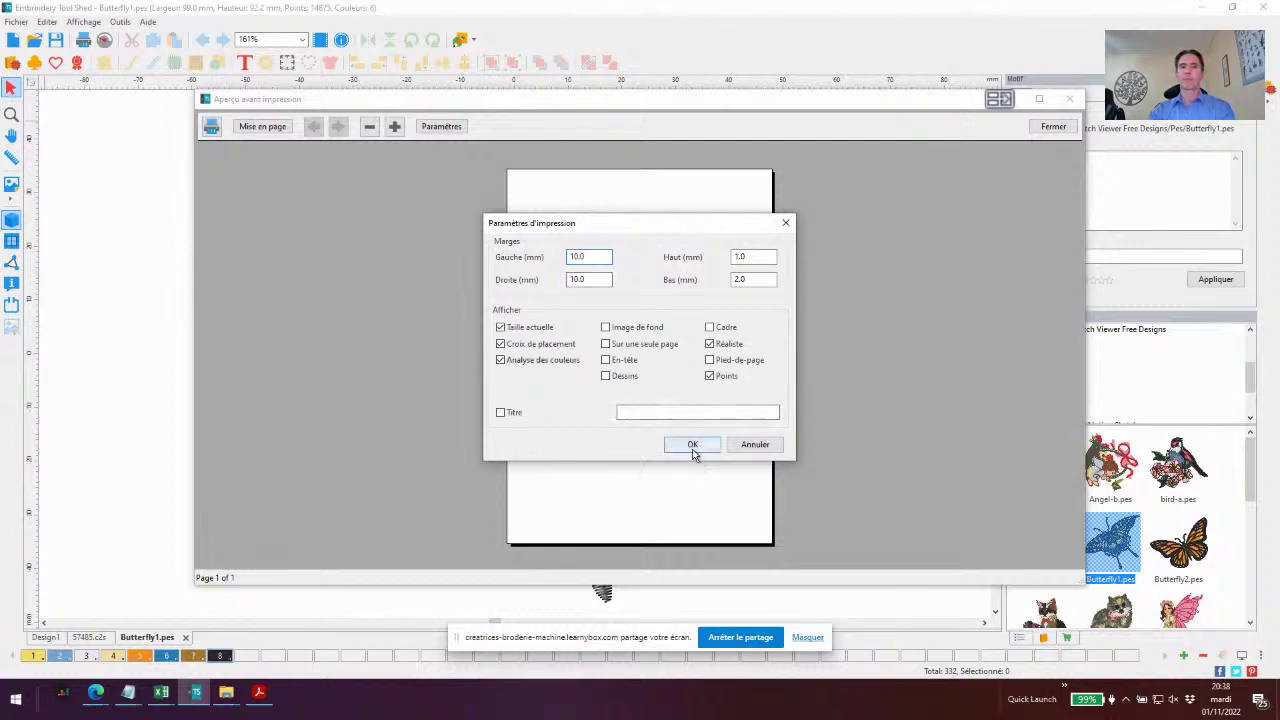
pyautogui.click(692, 447)
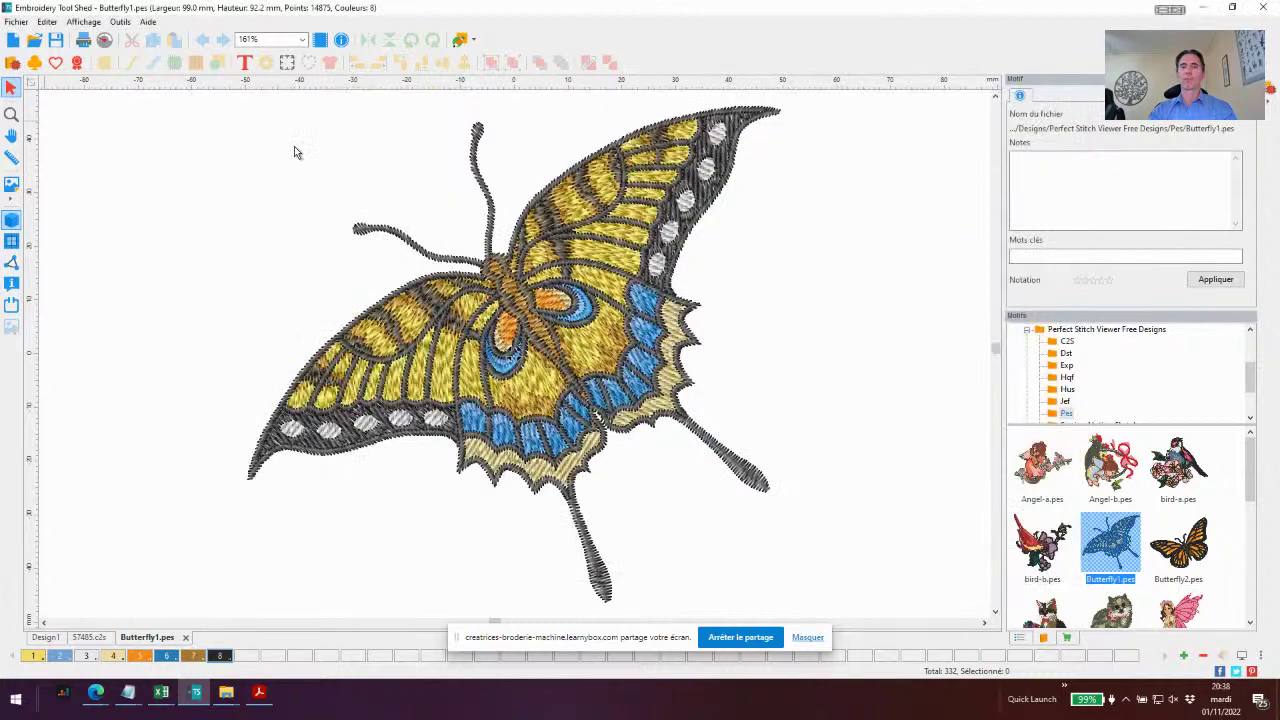
pyautogui.click(83, 39)
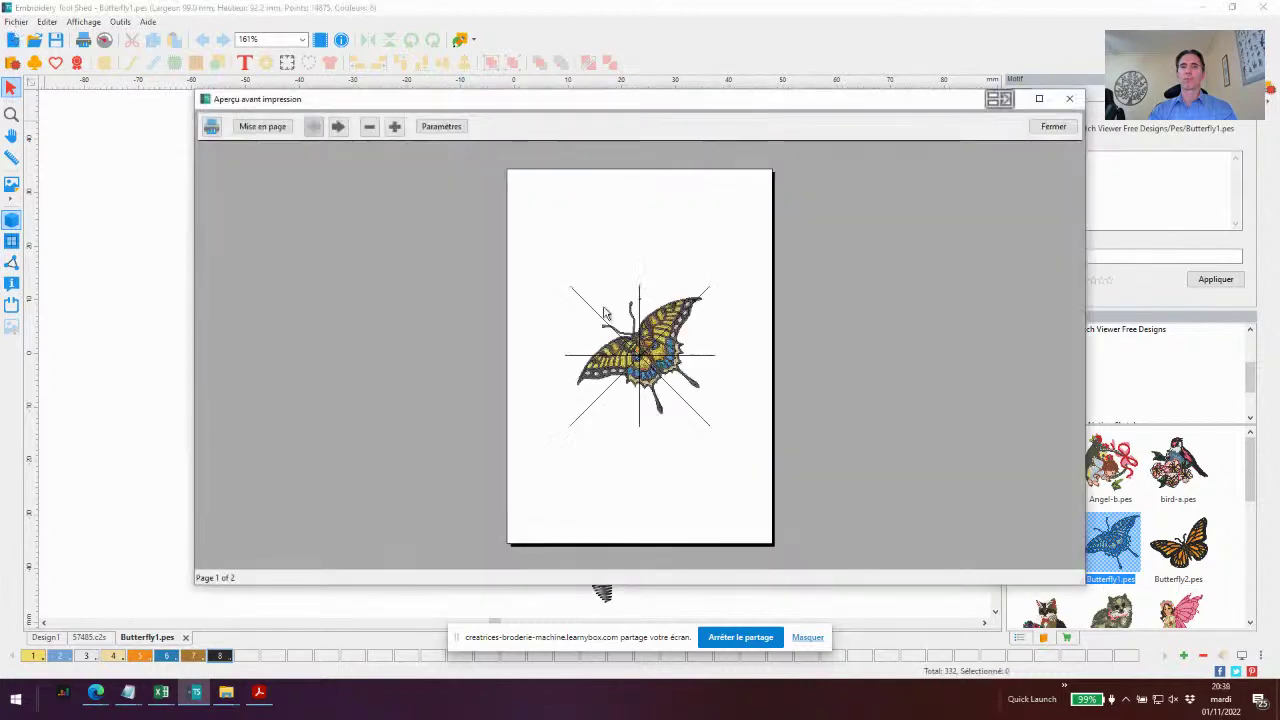
pyautogui.click(338, 126)
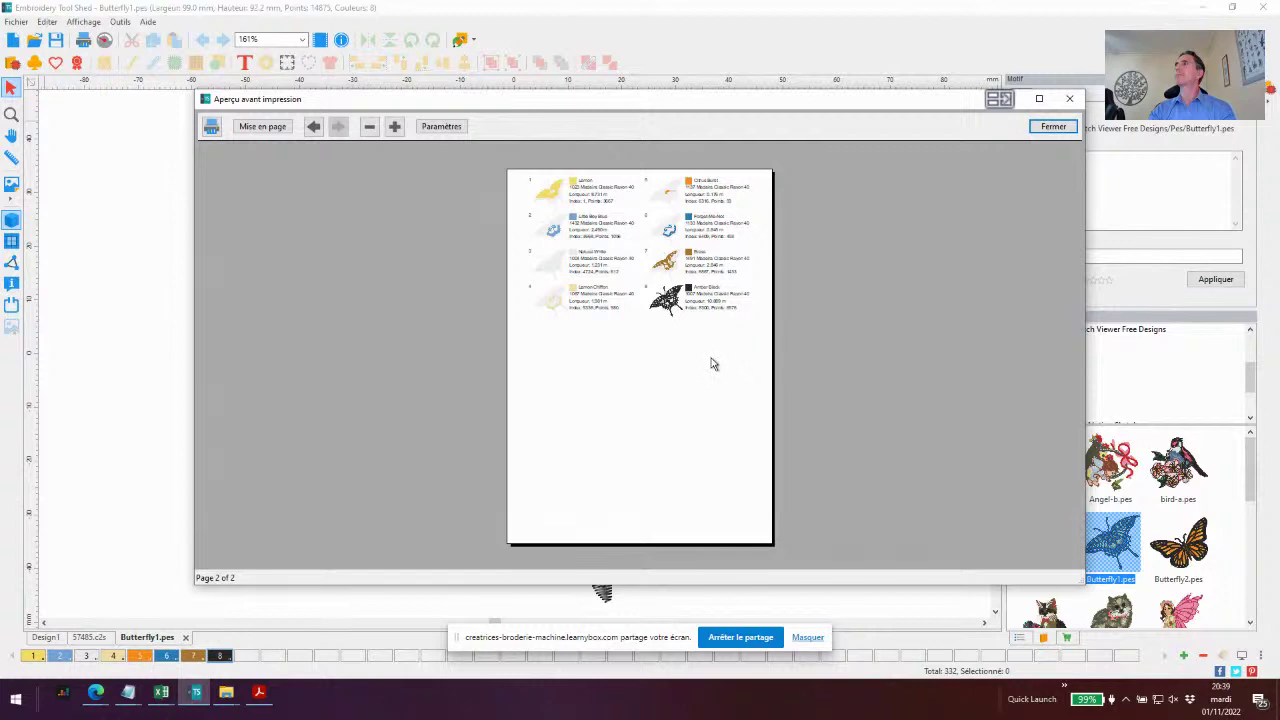
# Check the page setup, turn off the colour analysis in the print settings, and close the print preview
pyautogui.click(283, 130)
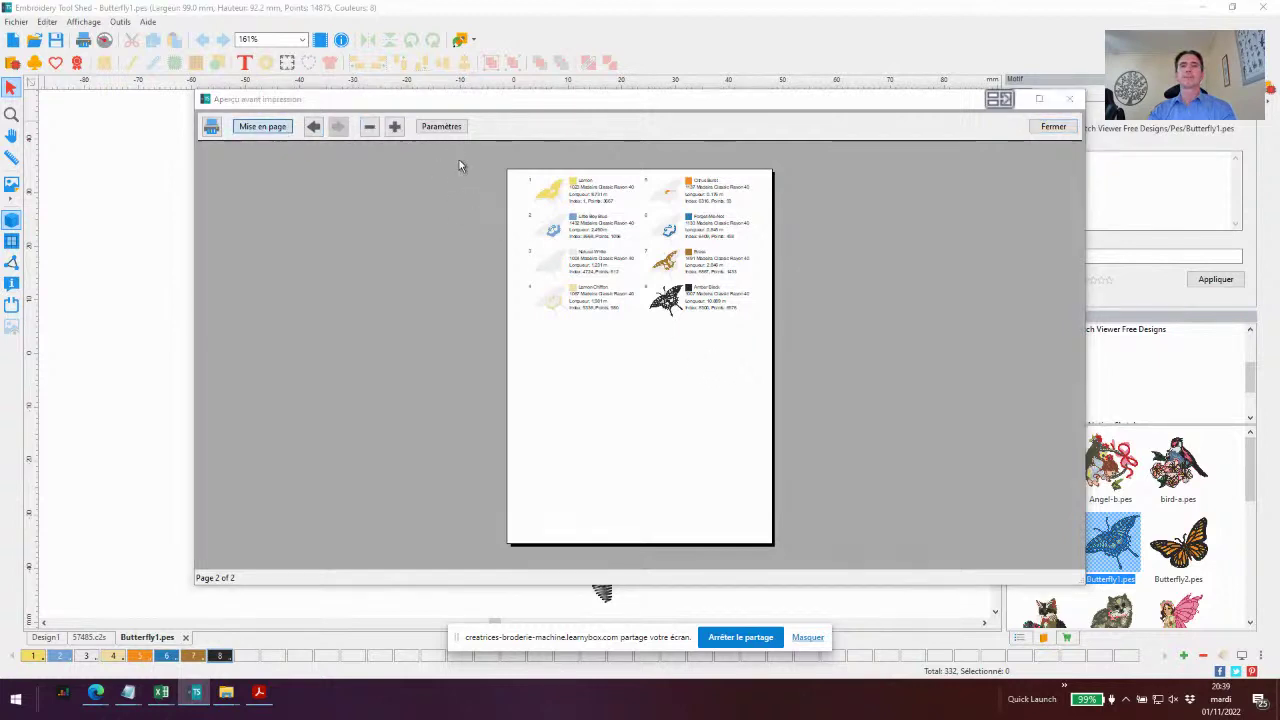
pyautogui.click(440, 411)
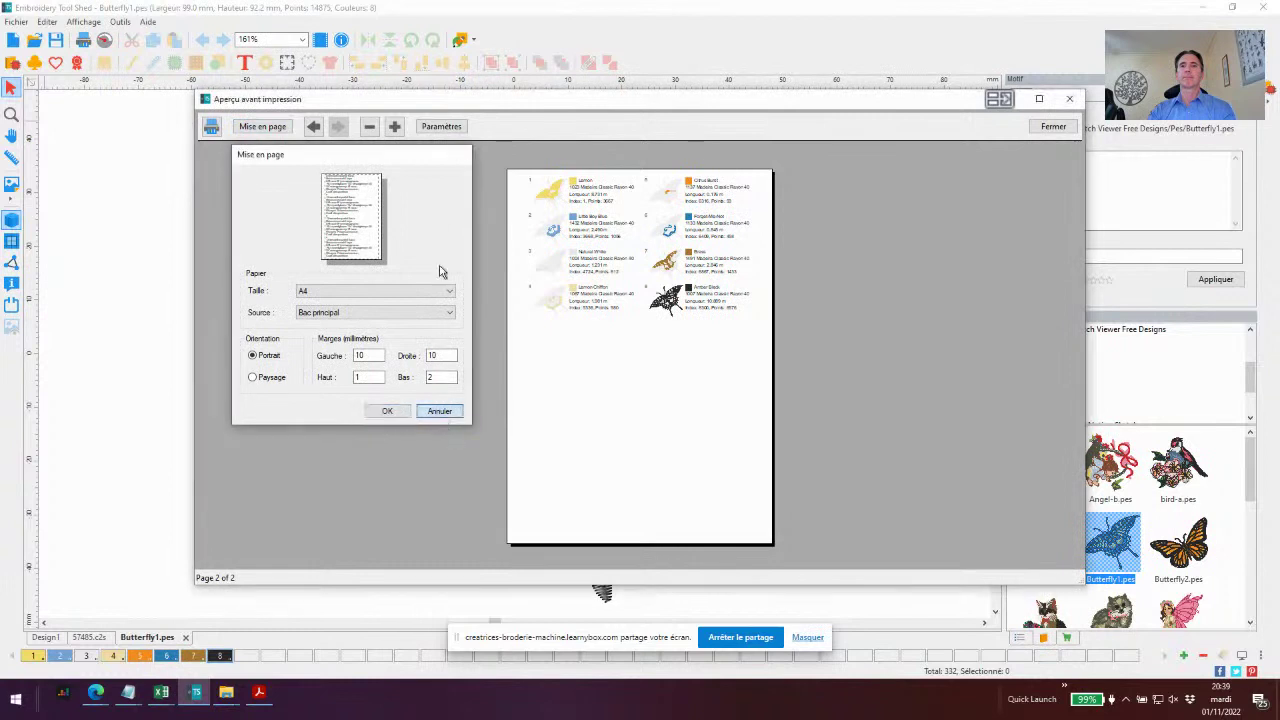
pyautogui.click(437, 127)
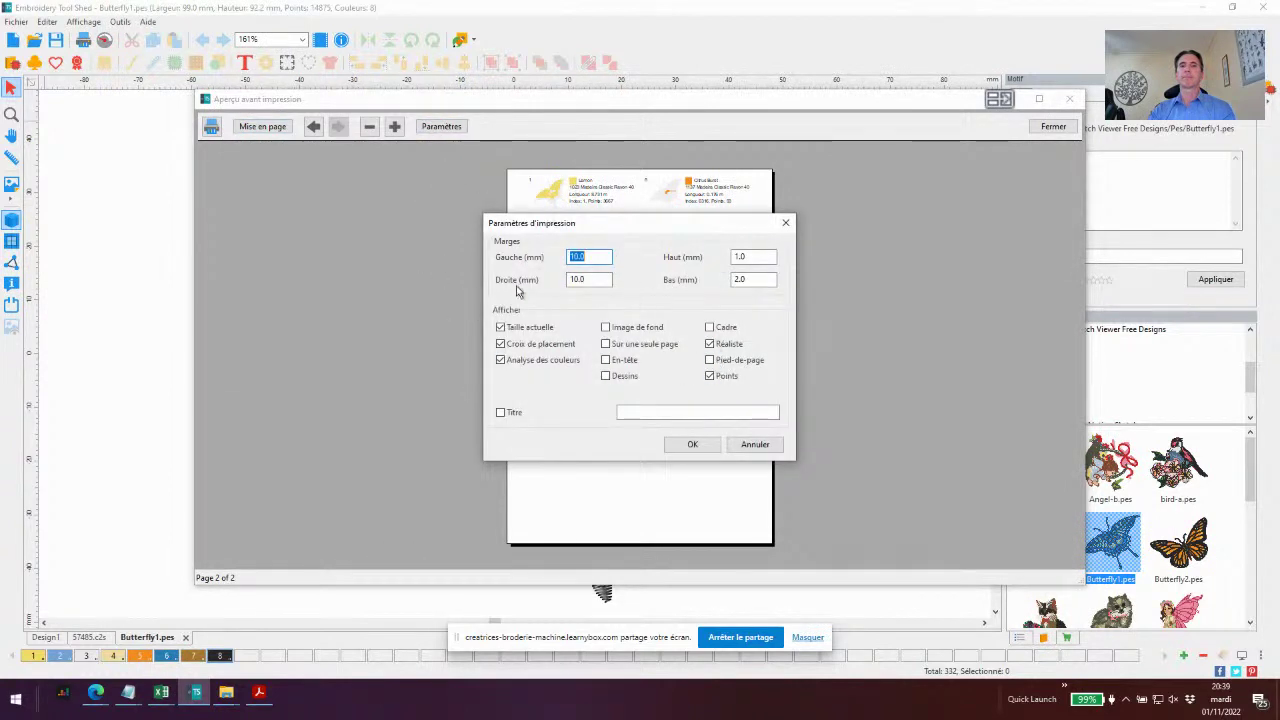
pyautogui.click(501, 362)
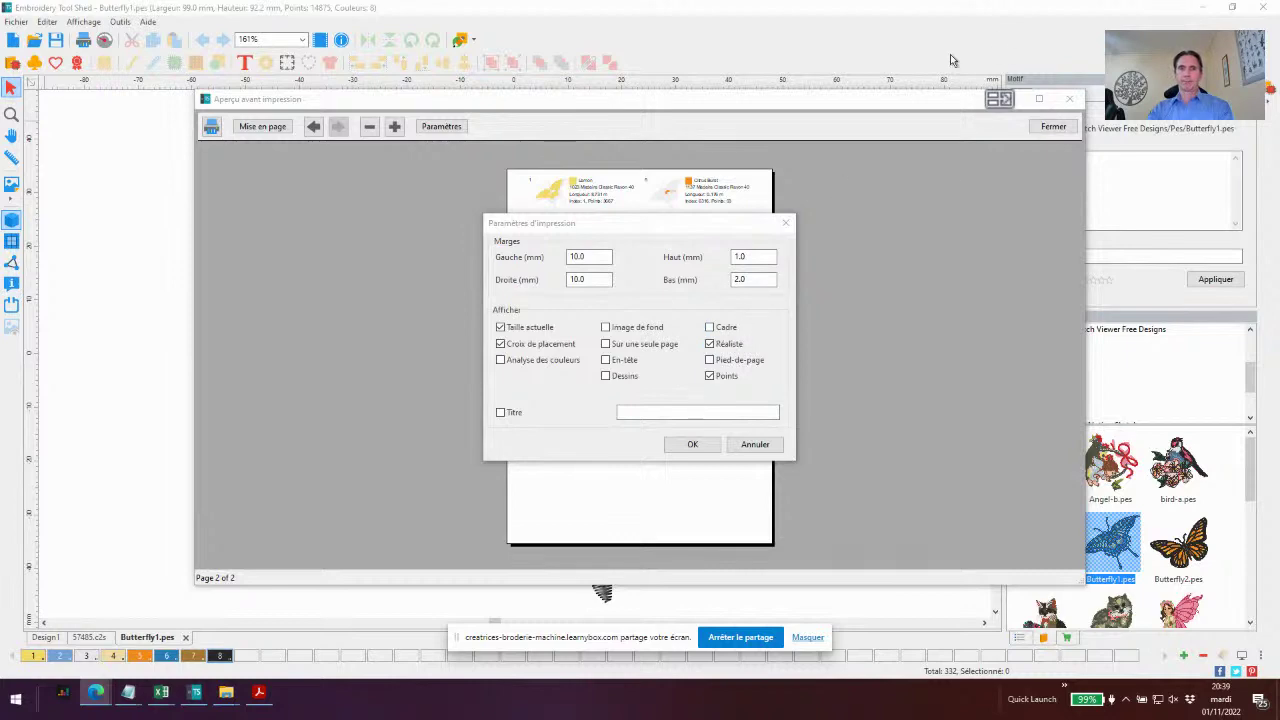
pyautogui.click(691, 446)
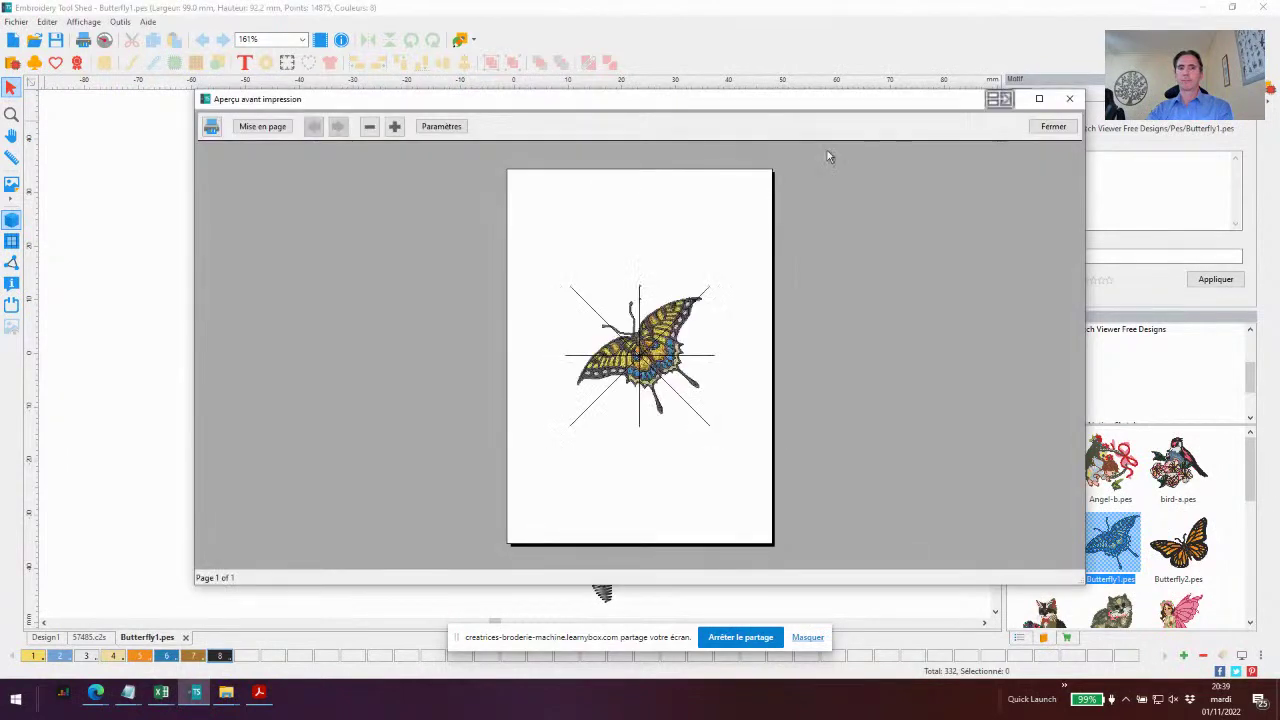
pyautogui.click(1053, 126)
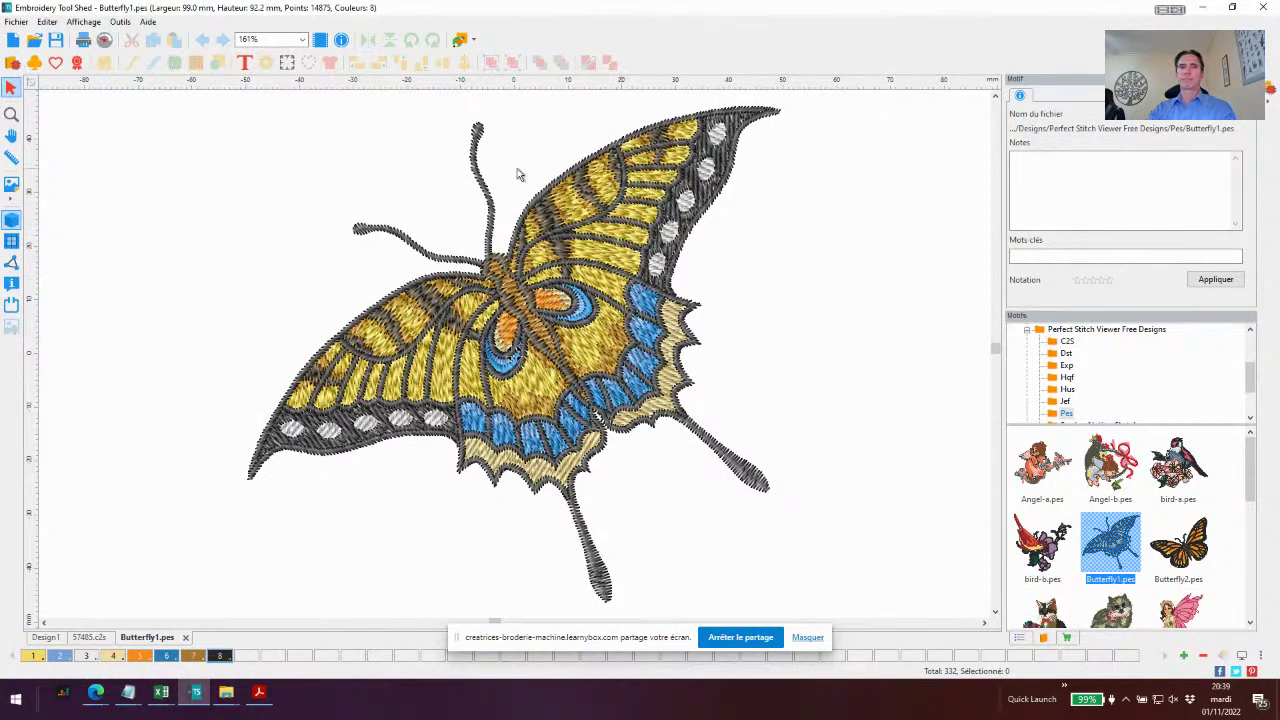
# Select the whole butterfly and set its width to 300 mm, keeping the proportions and regenerating the stitches
pyautogui.scroll(-5, 517, 175)
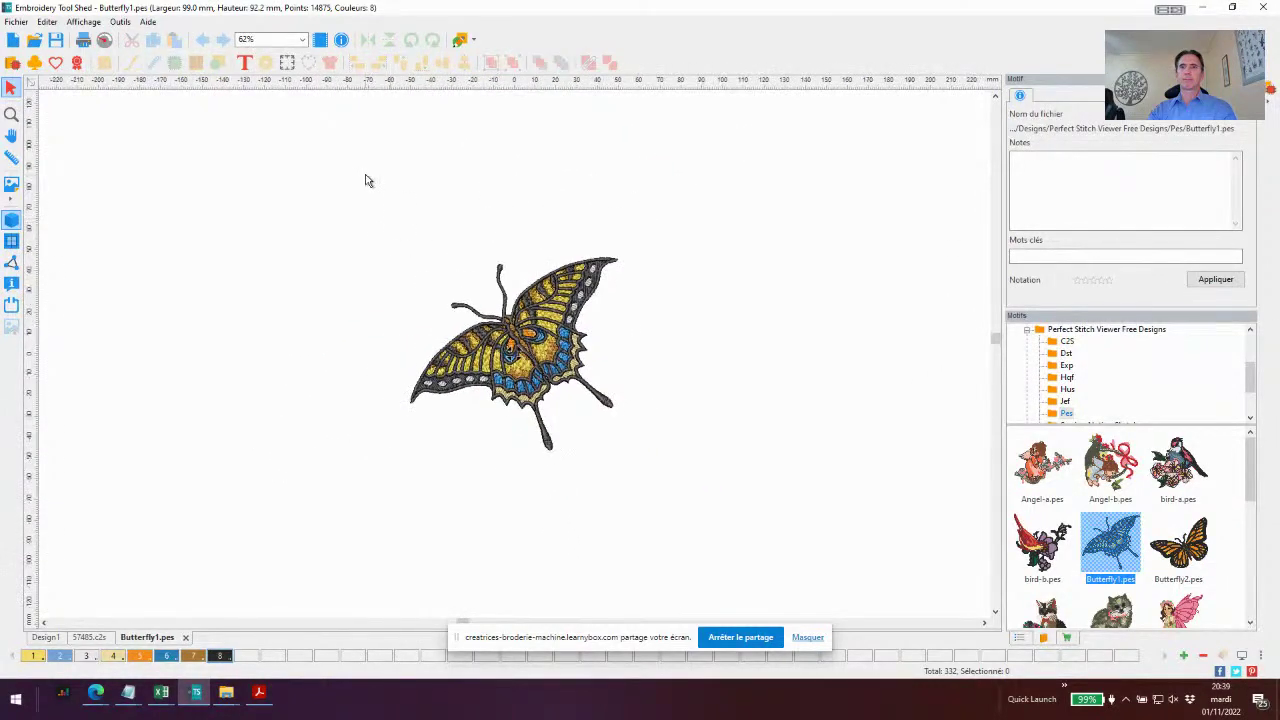
pyautogui.moveTo(366, 180); pyautogui.dragTo(740, 548)
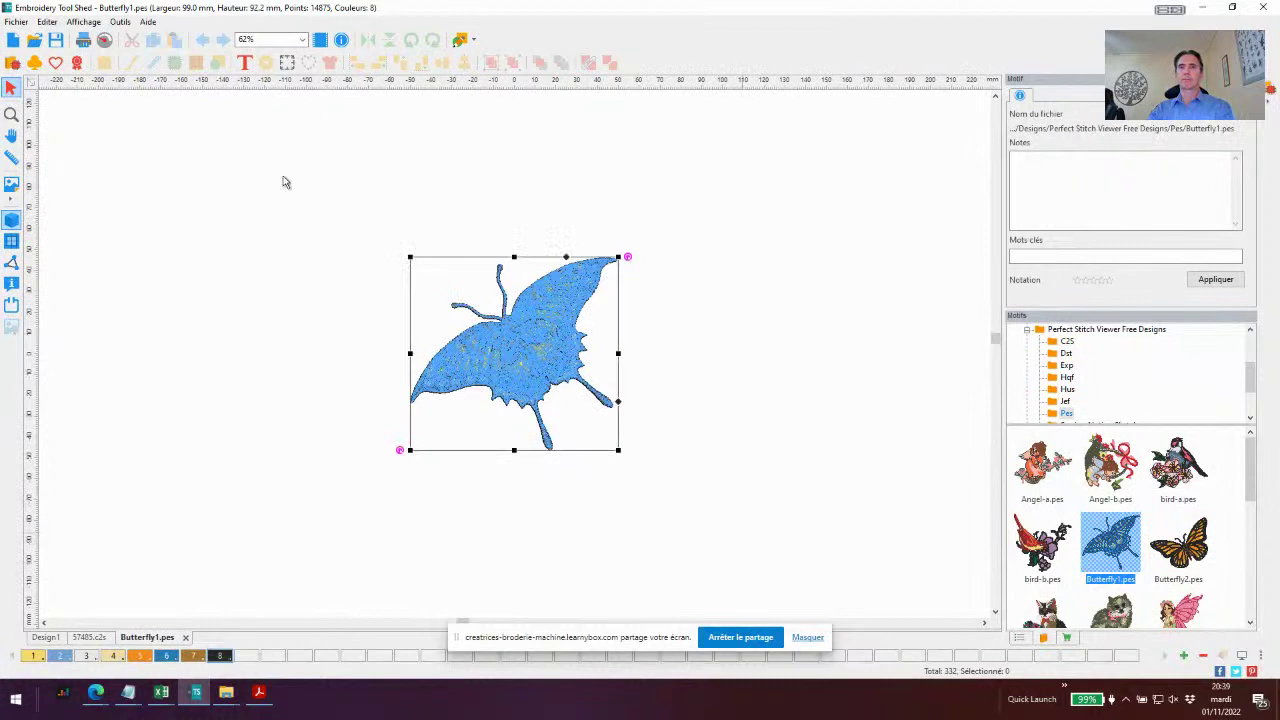
pyautogui.click(1020, 638)
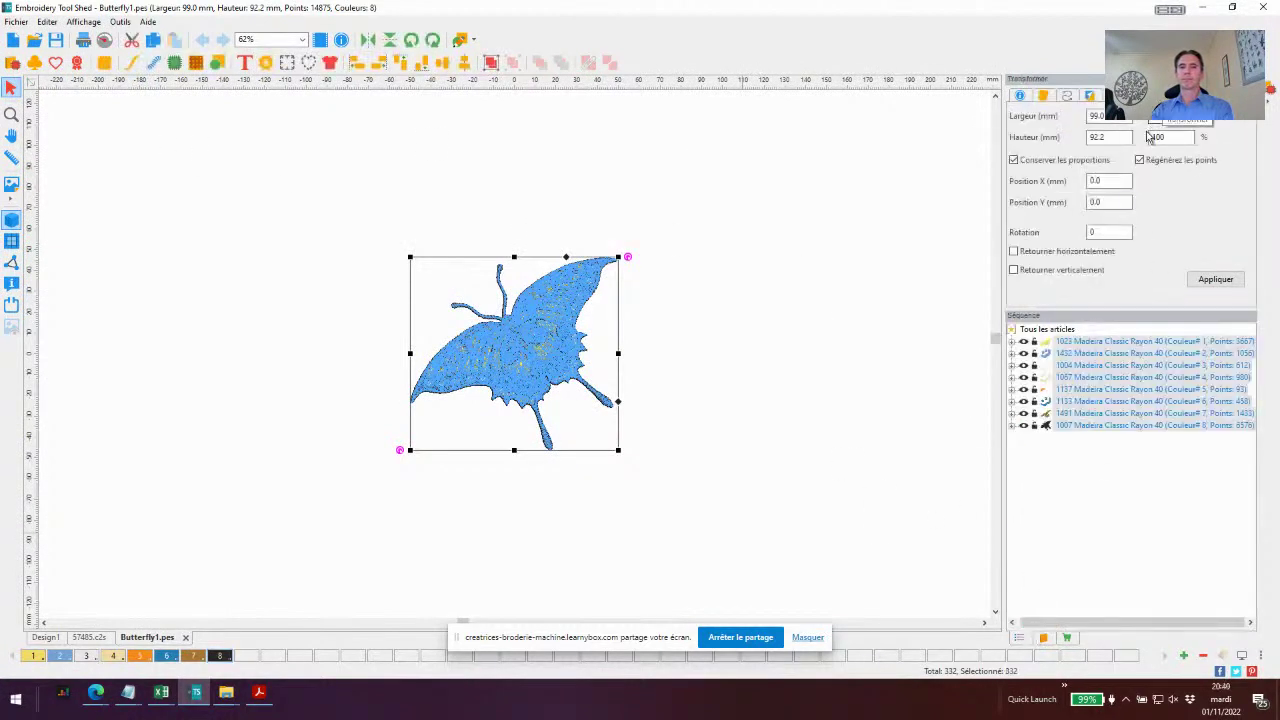
pyautogui.click(1100, 116)
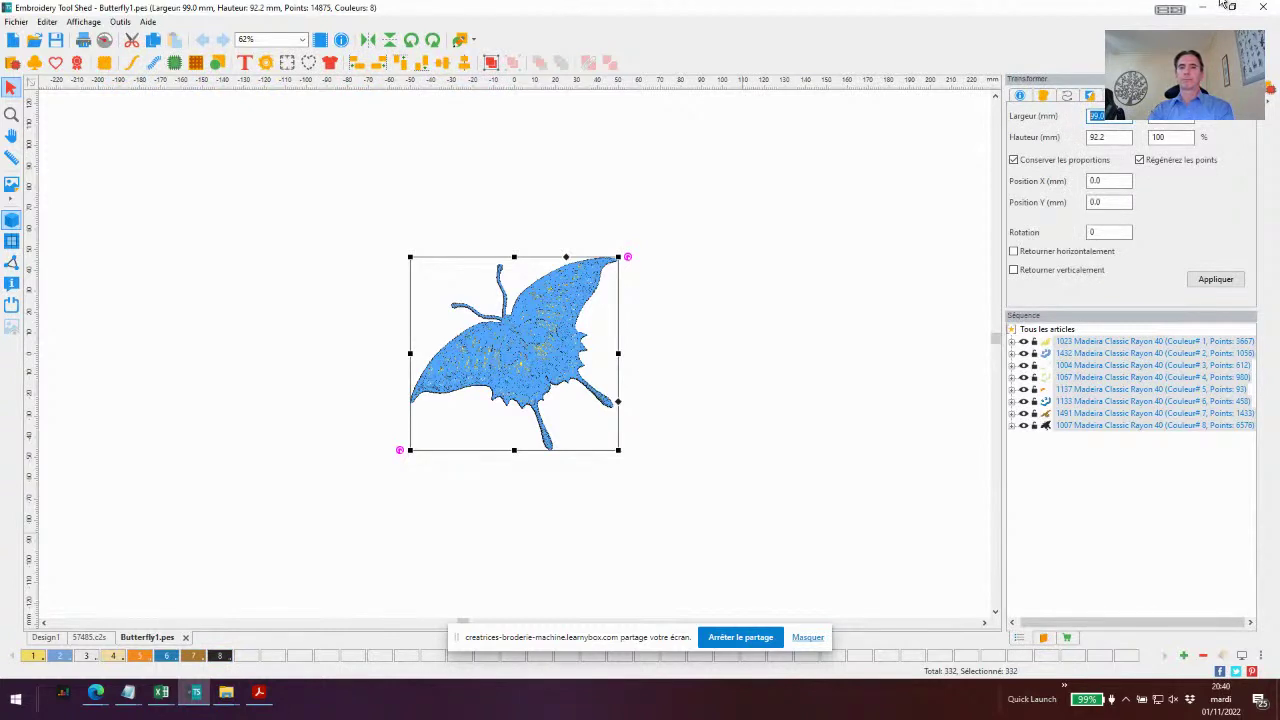
pyautogui.write('300')
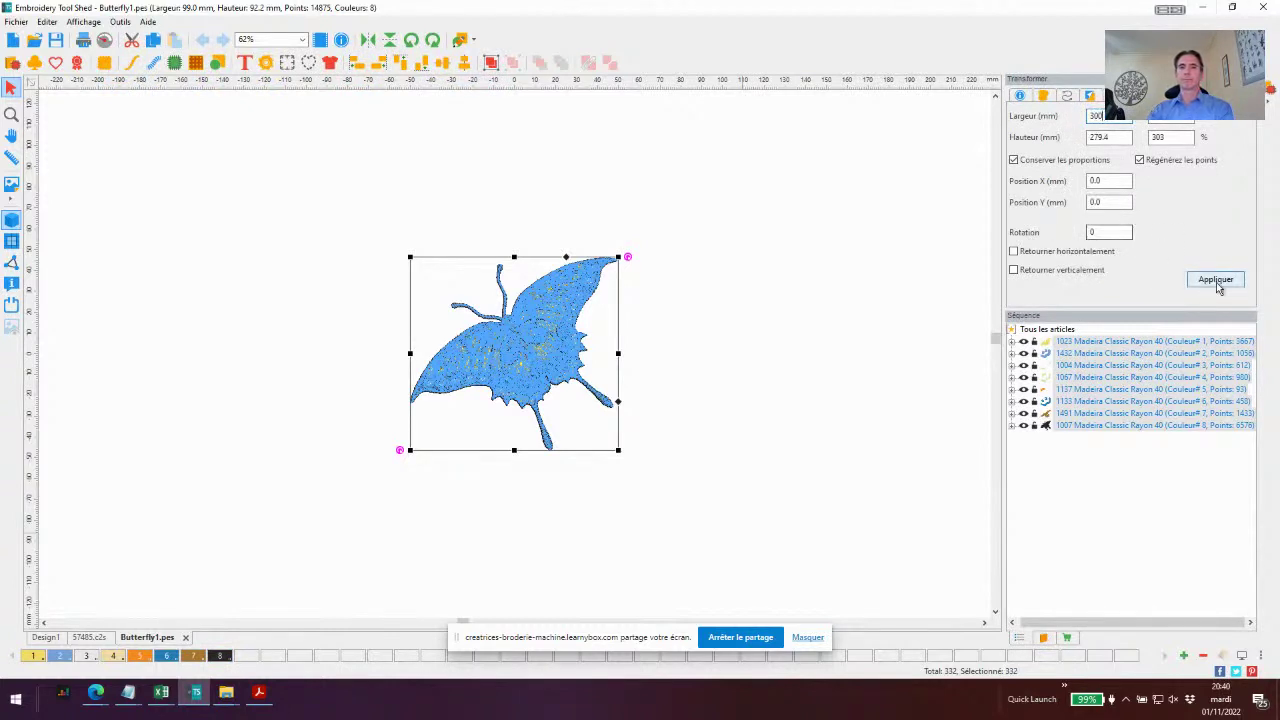
pyautogui.click(1217, 283)
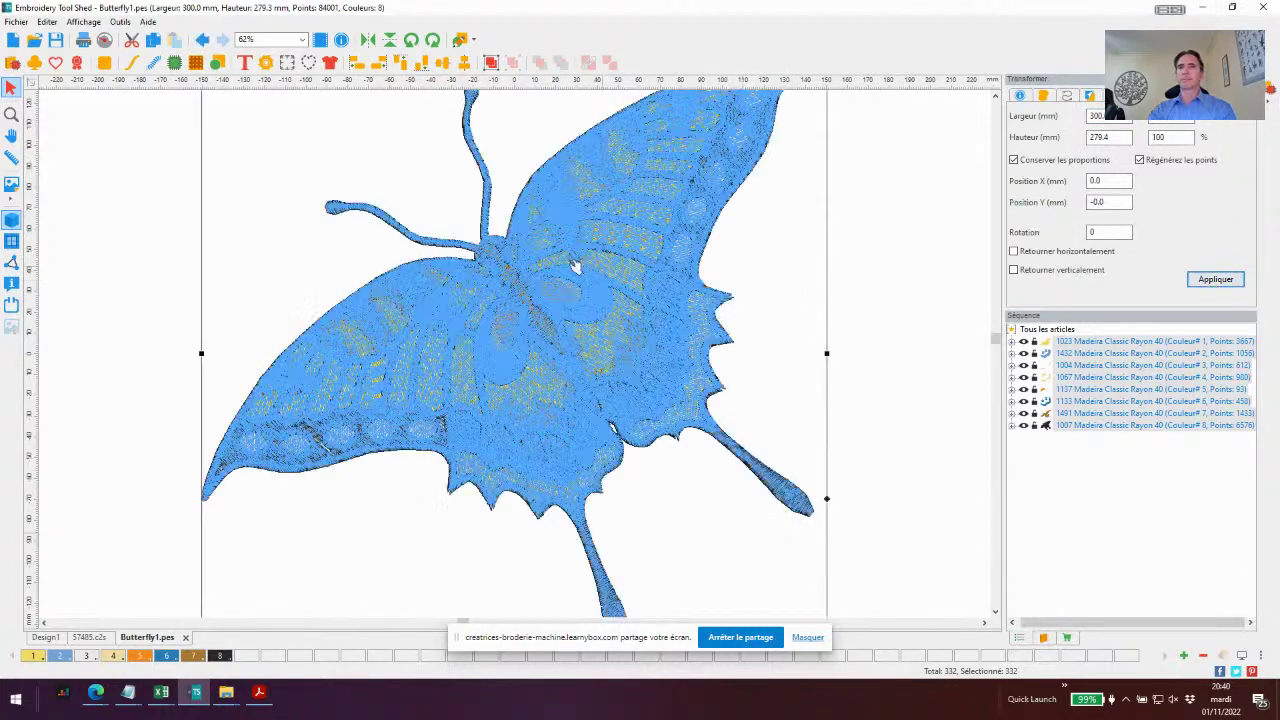
# View how the enlarged butterfly is split across the pages of the print preview
pyautogui.click(17, 23)
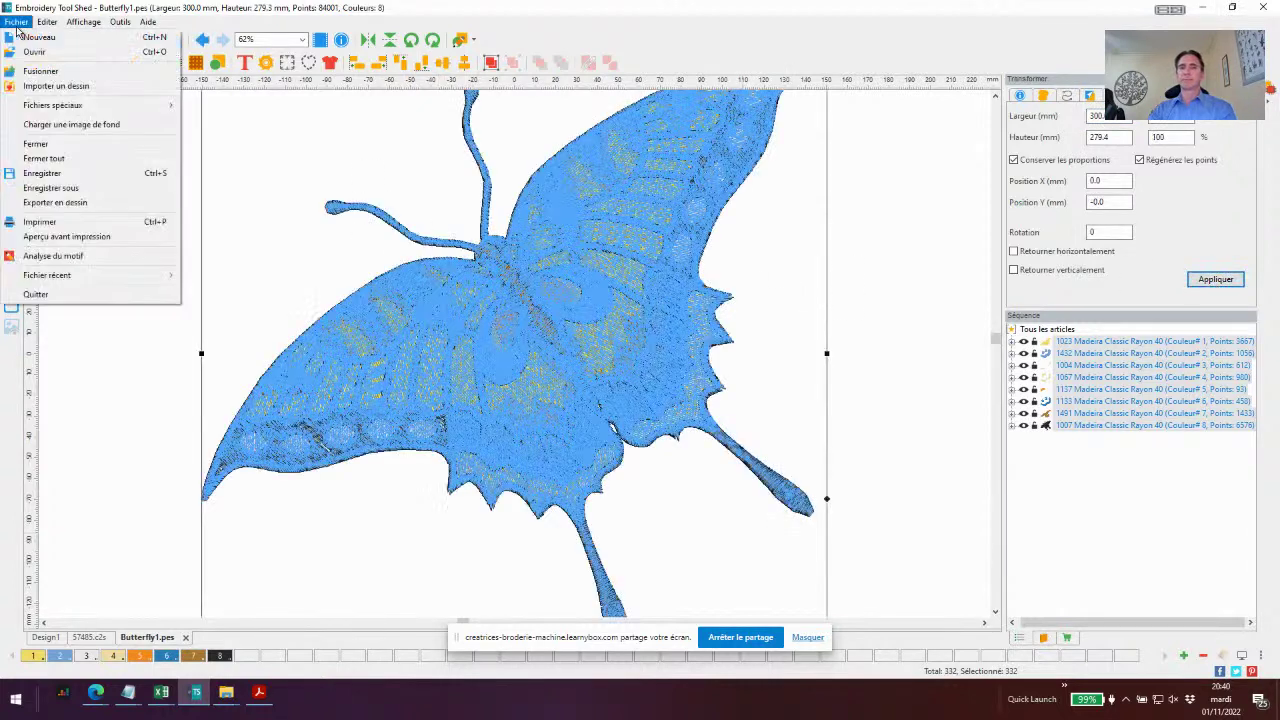
pyautogui.click(643, 328)
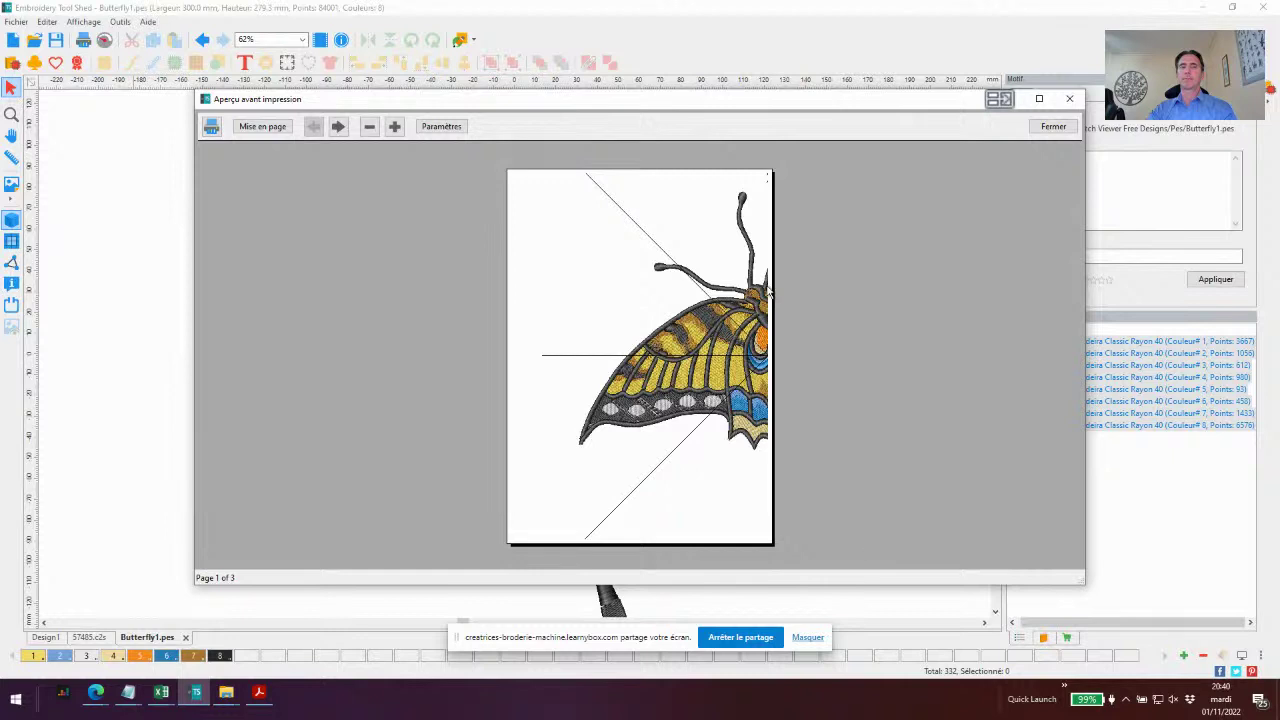
pyautogui.click(338, 127)
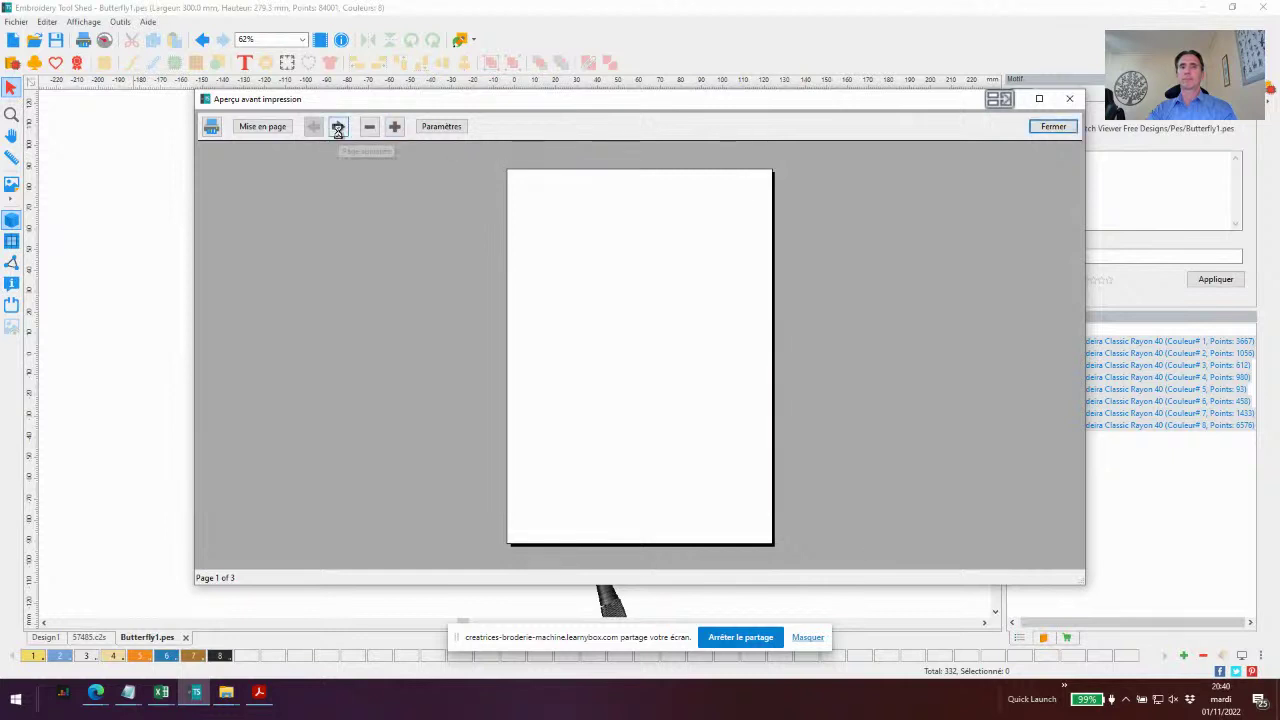
pyautogui.click(338, 127)
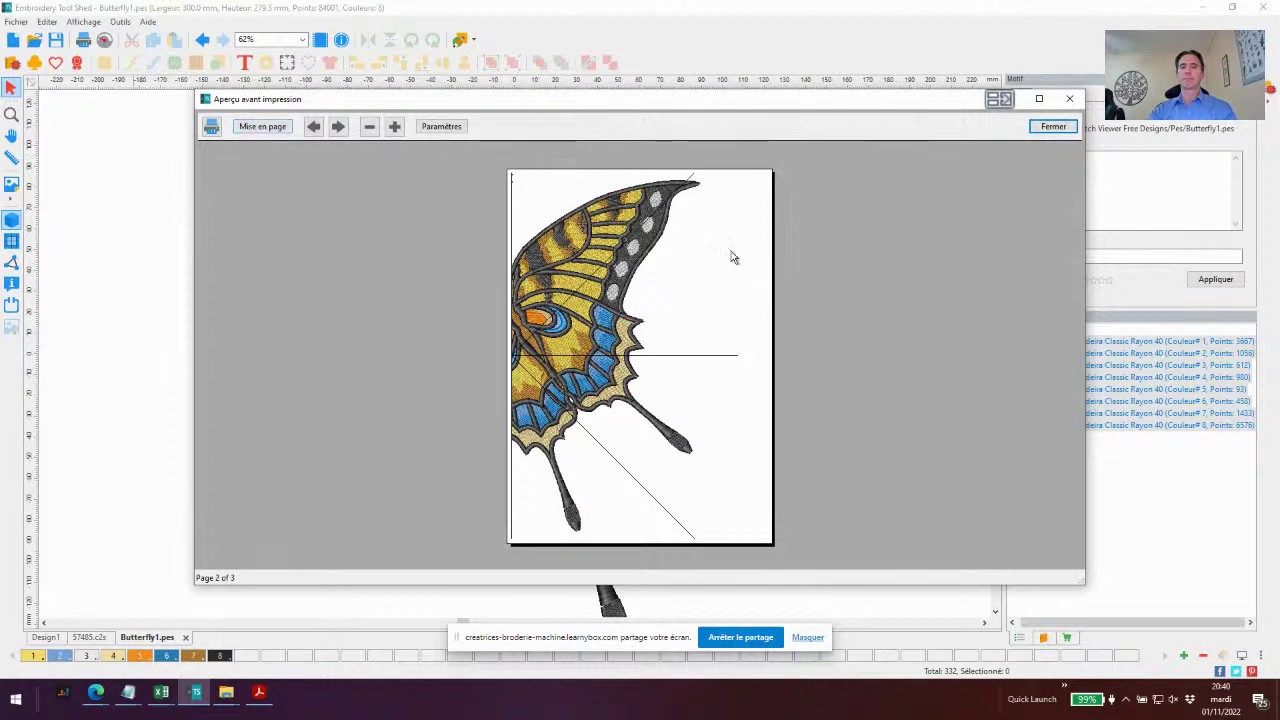
pyautogui.click(1054, 127)
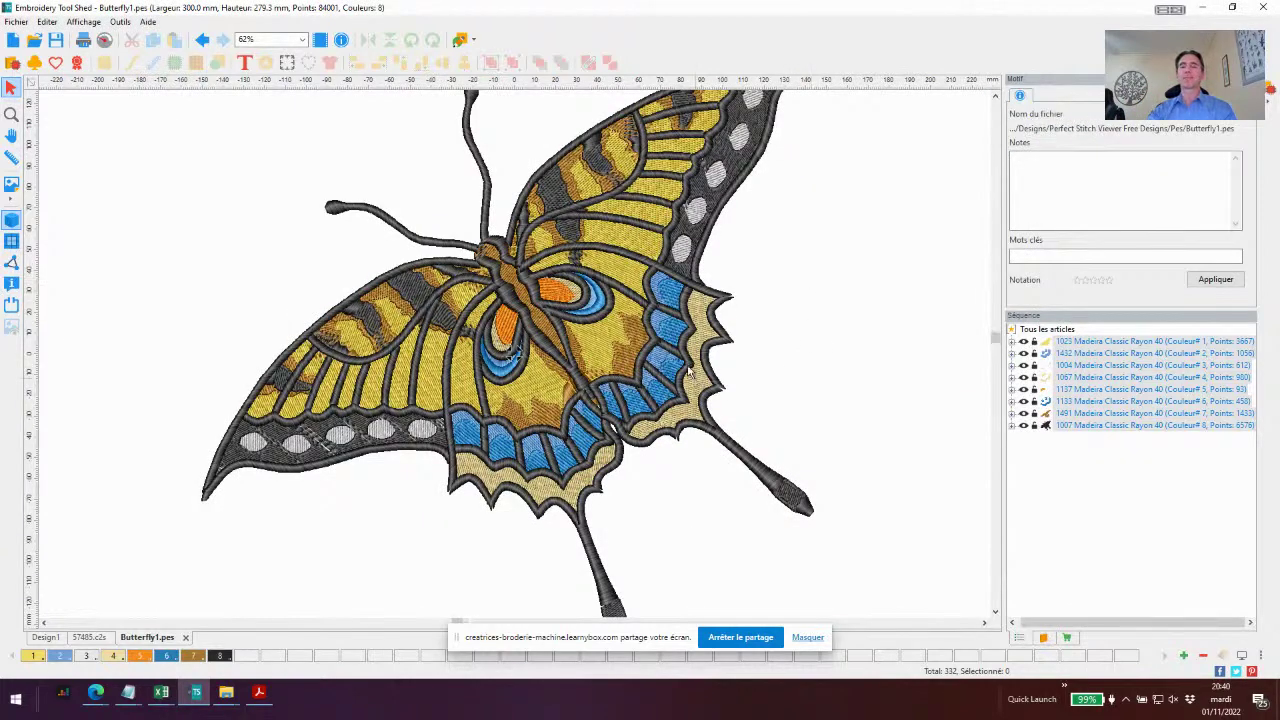
# Undo the butterfly's enlargement and stop sharing the screen
pyautogui.click(201, 40)
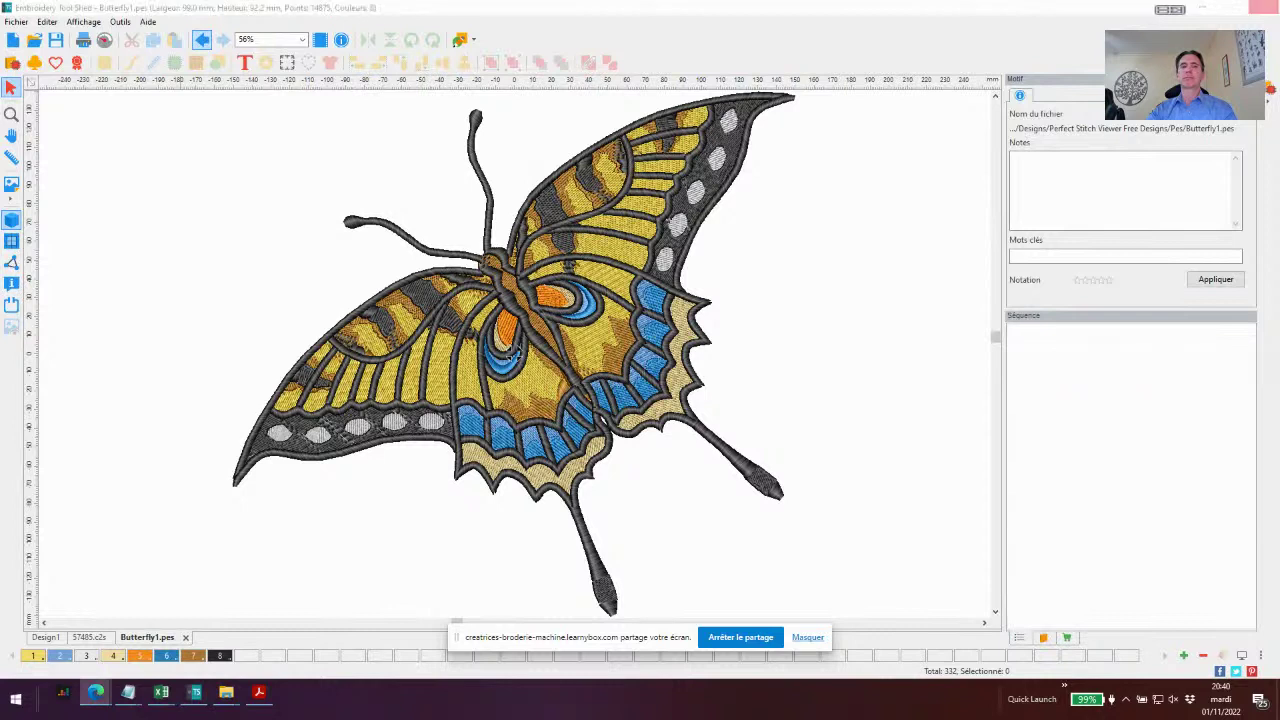
pyautogui.hotkey('ctrl', 'z')
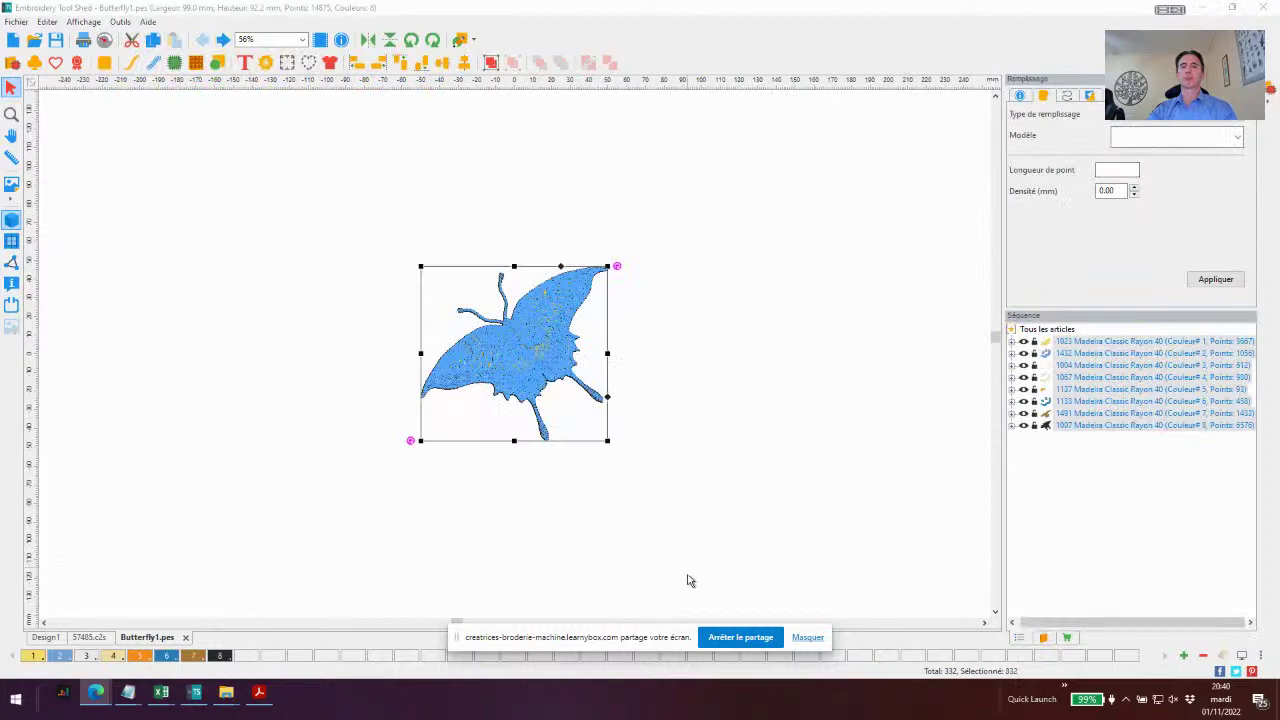
pyautogui.click(734, 640)
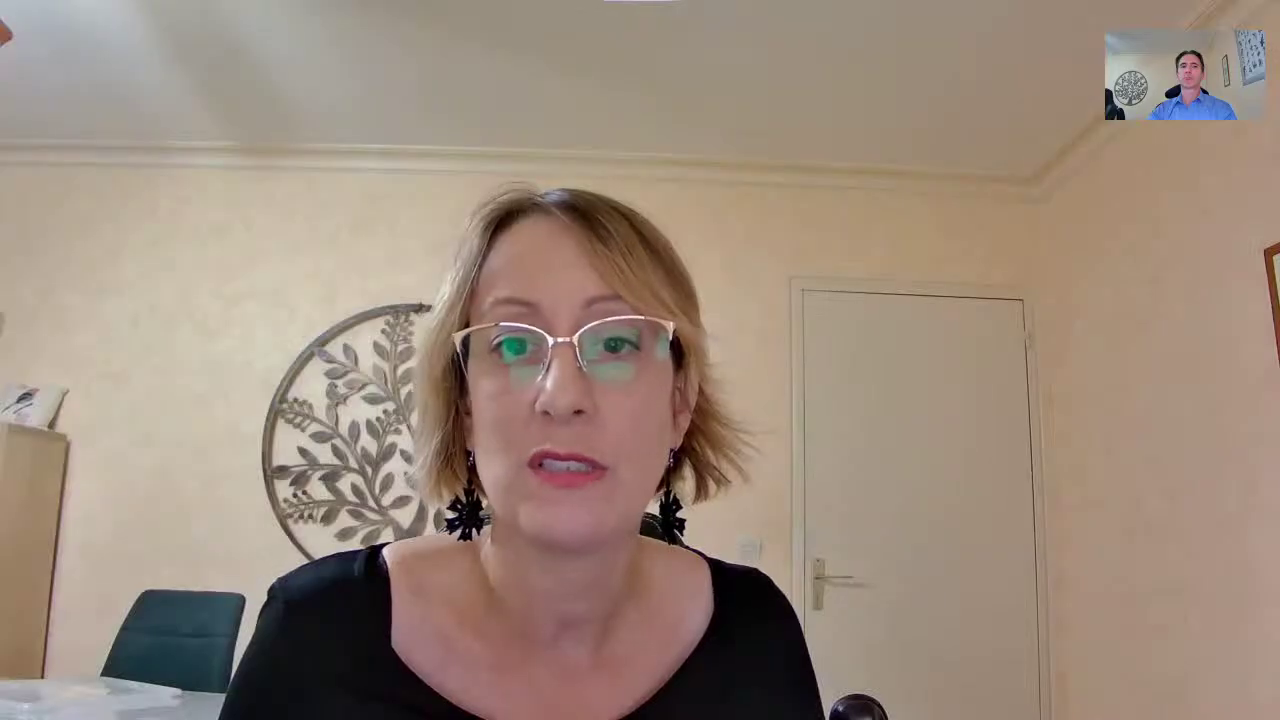
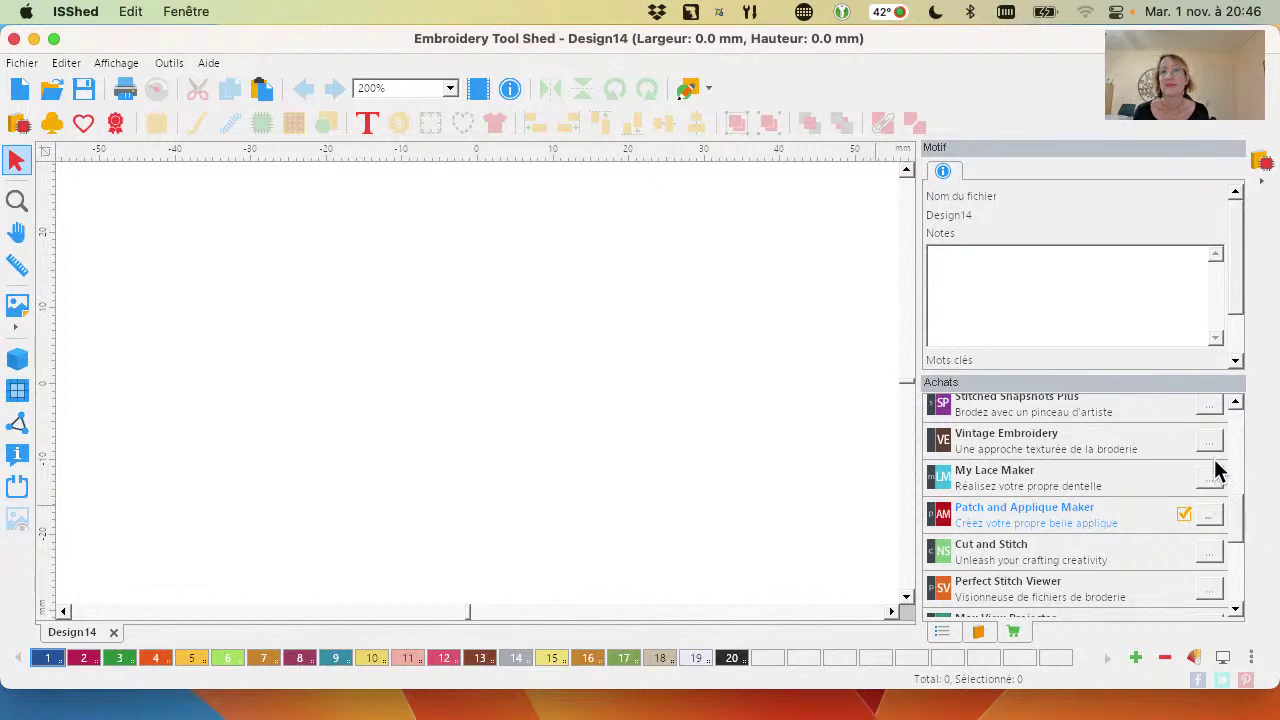
# Show the manual and tutorial options of the Patch and Applique Maker module in the purchases list
pyautogui.click(1211, 516)
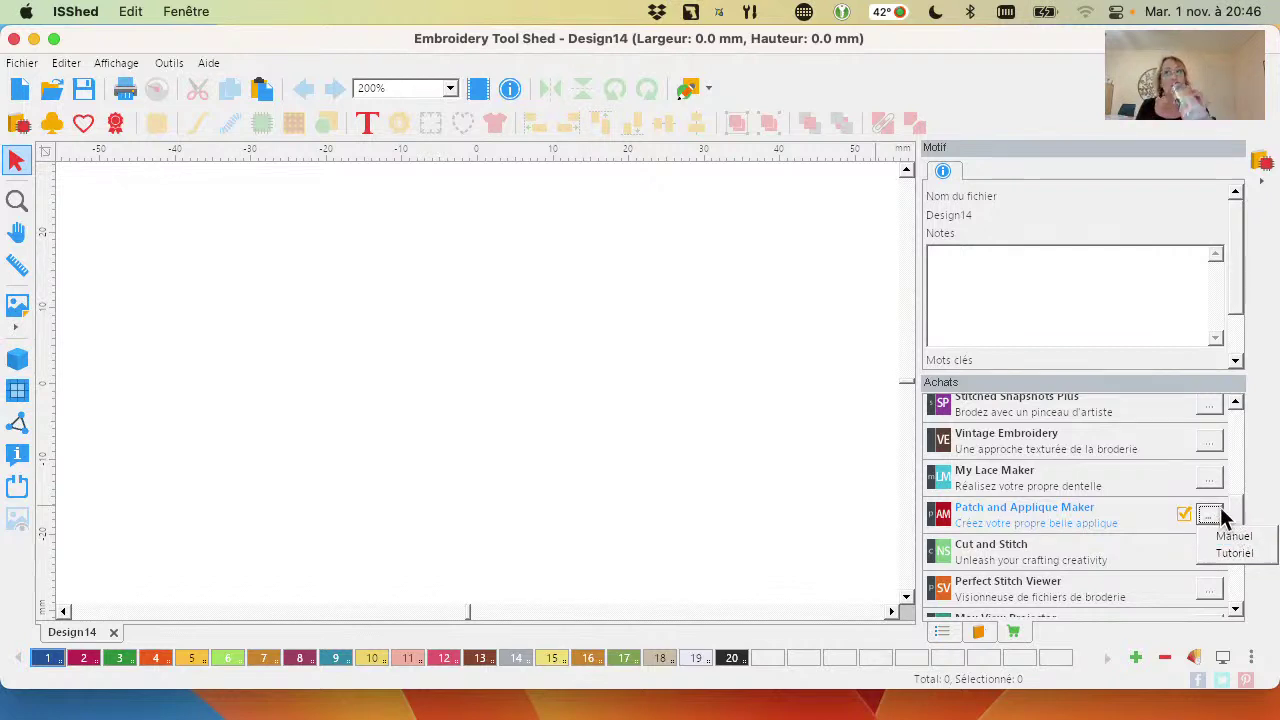
pyautogui.click(1250, 514)
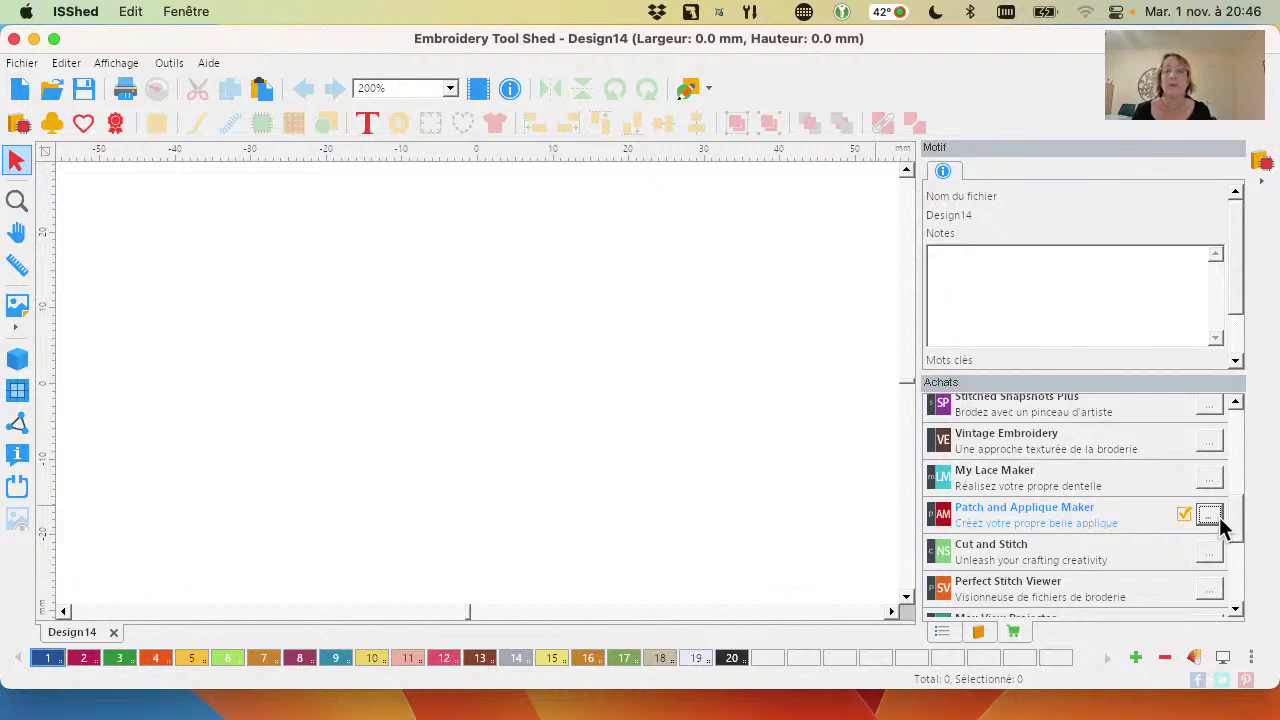
pyautogui.click(1210, 515)
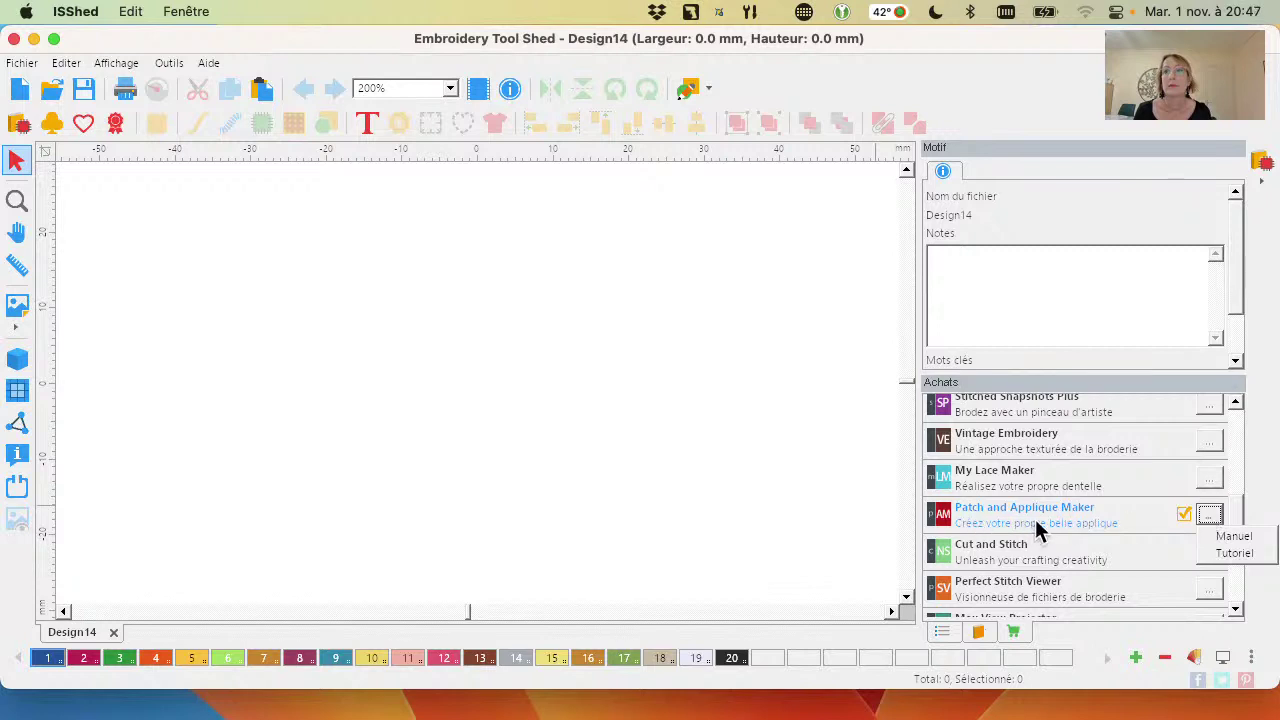
pyautogui.click(1237, 519)
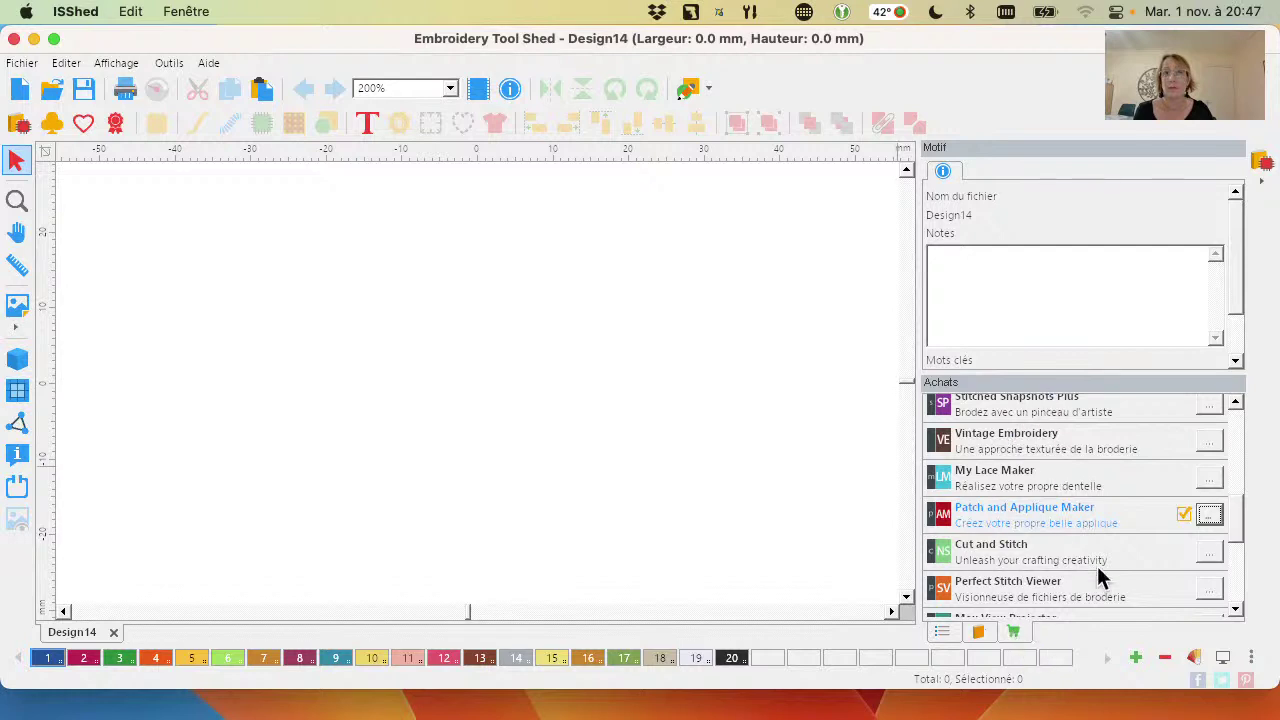
pyautogui.scroll(1, 1240, 528)
pyautogui.moveTo(1240, 528)
pyautogui.mouseDown()
pyautogui.moveTo(1243, 434)
pyautogui.moveTo(1246, 523)
pyautogui.mouseUp()
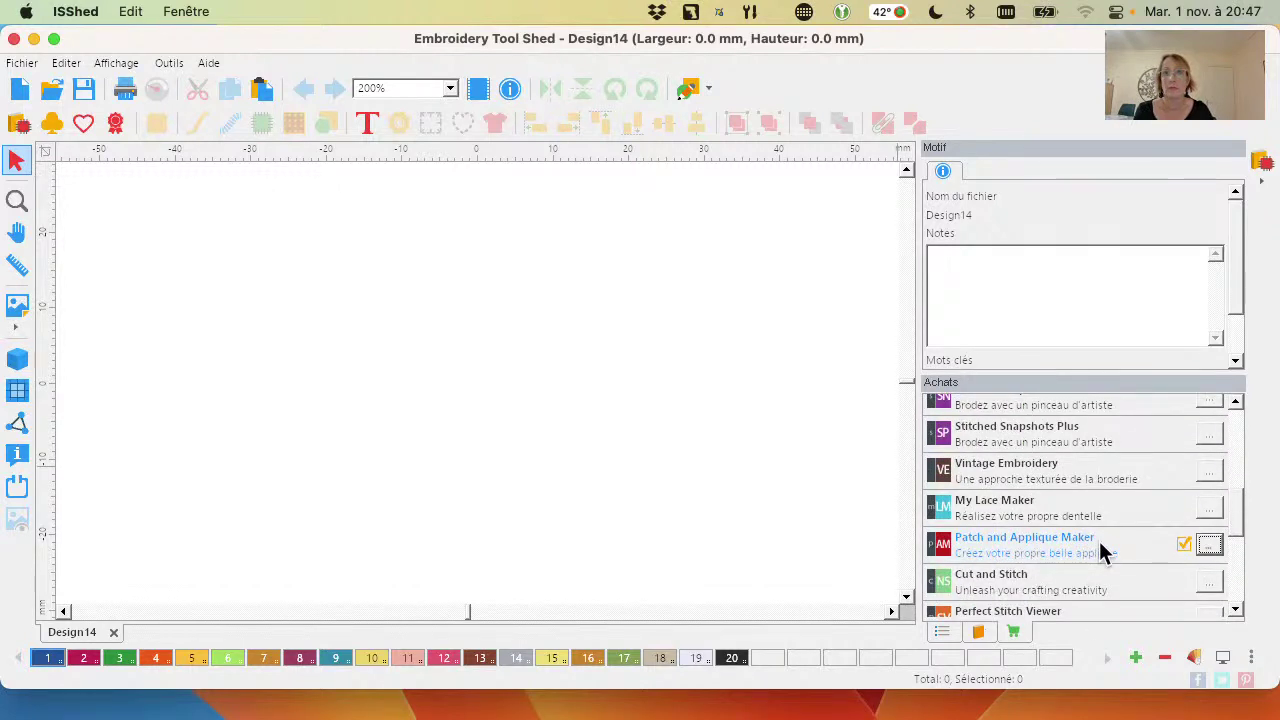
# Point out the Manuel and Tutoriel entries for Patch and Applique Maker again
pyautogui.click(1214, 542)
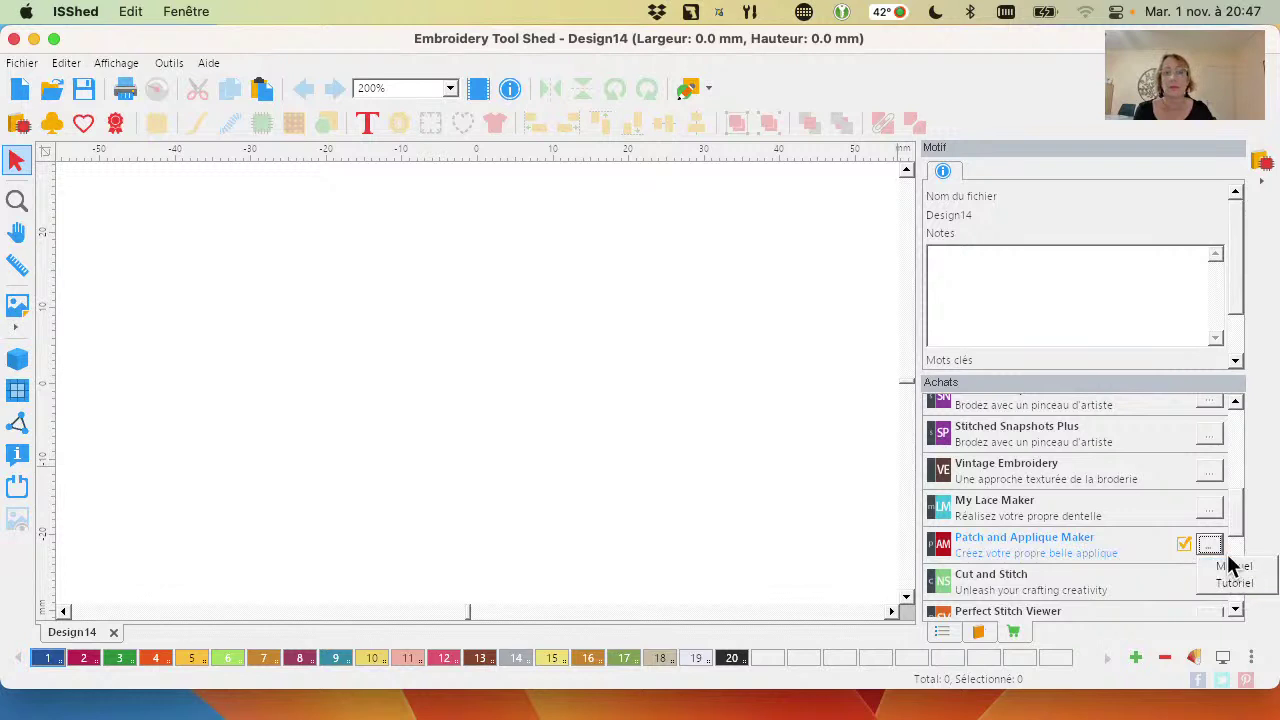
pyautogui.click(1239, 530)
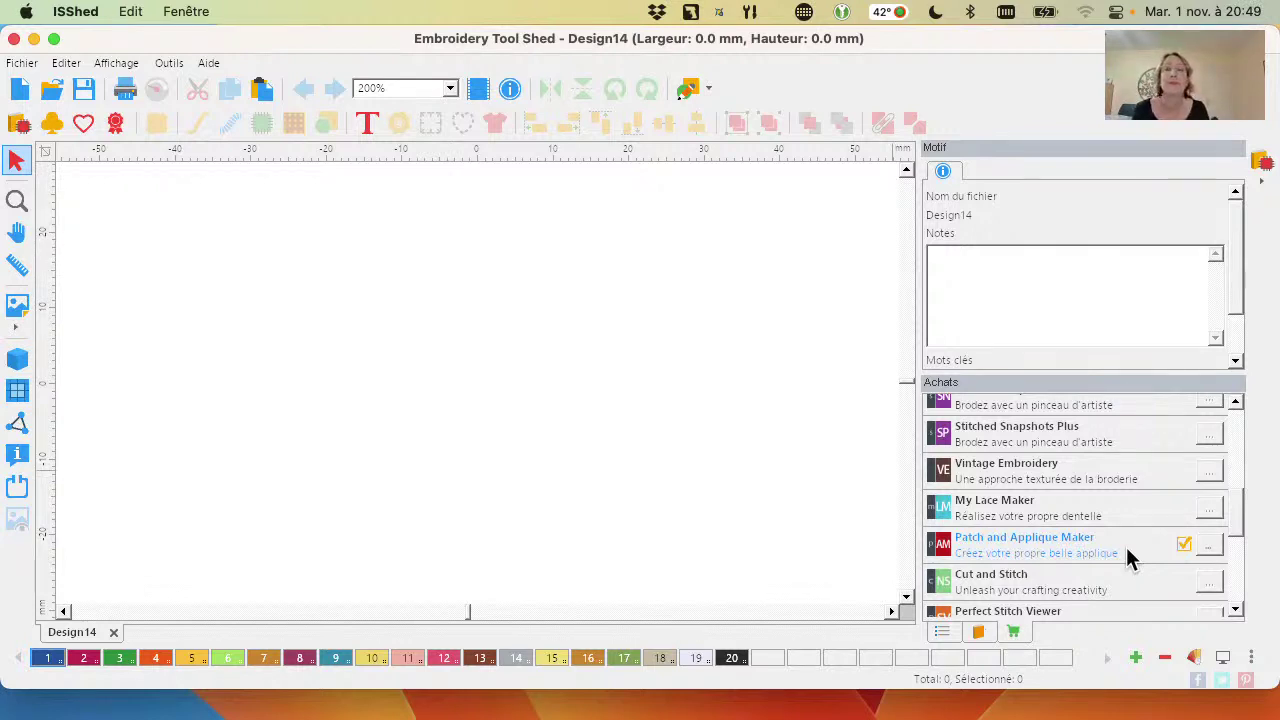
pyautogui.click(1186, 540)
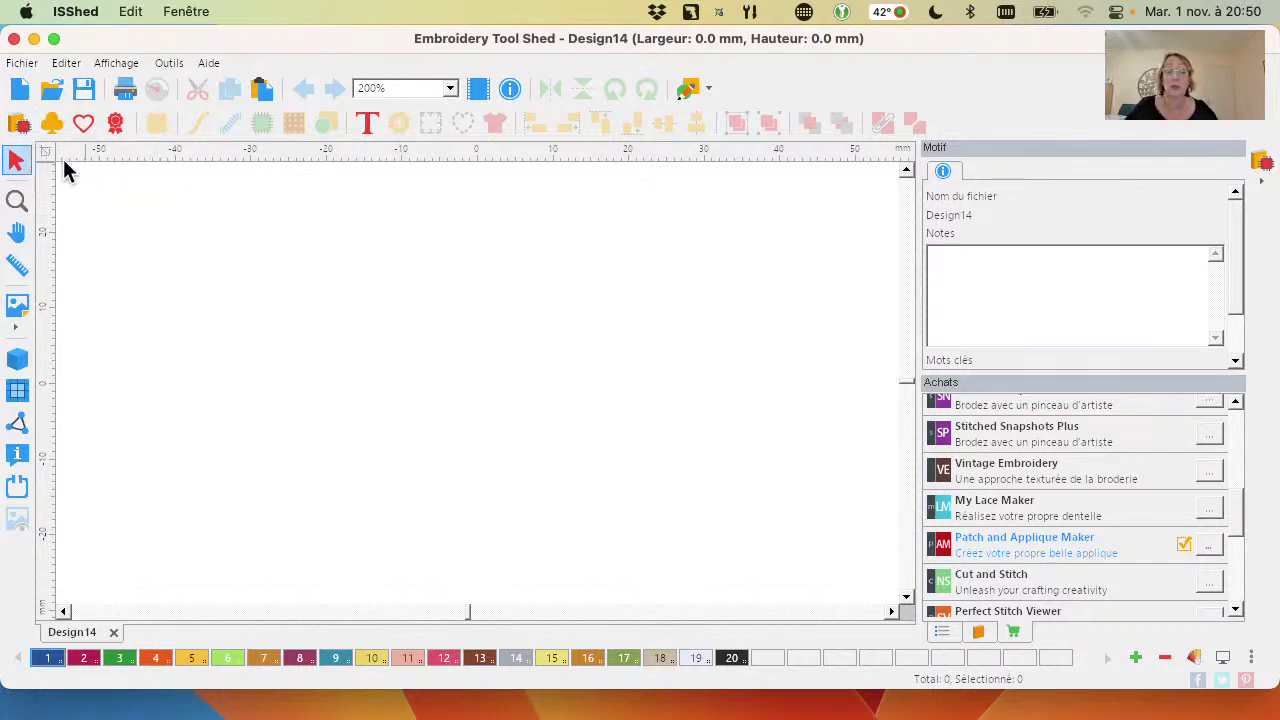
# View the Perfect Embroidery Pro Free Designs folder in the design library and return to the sequence list
pyautogui.click(978, 631)
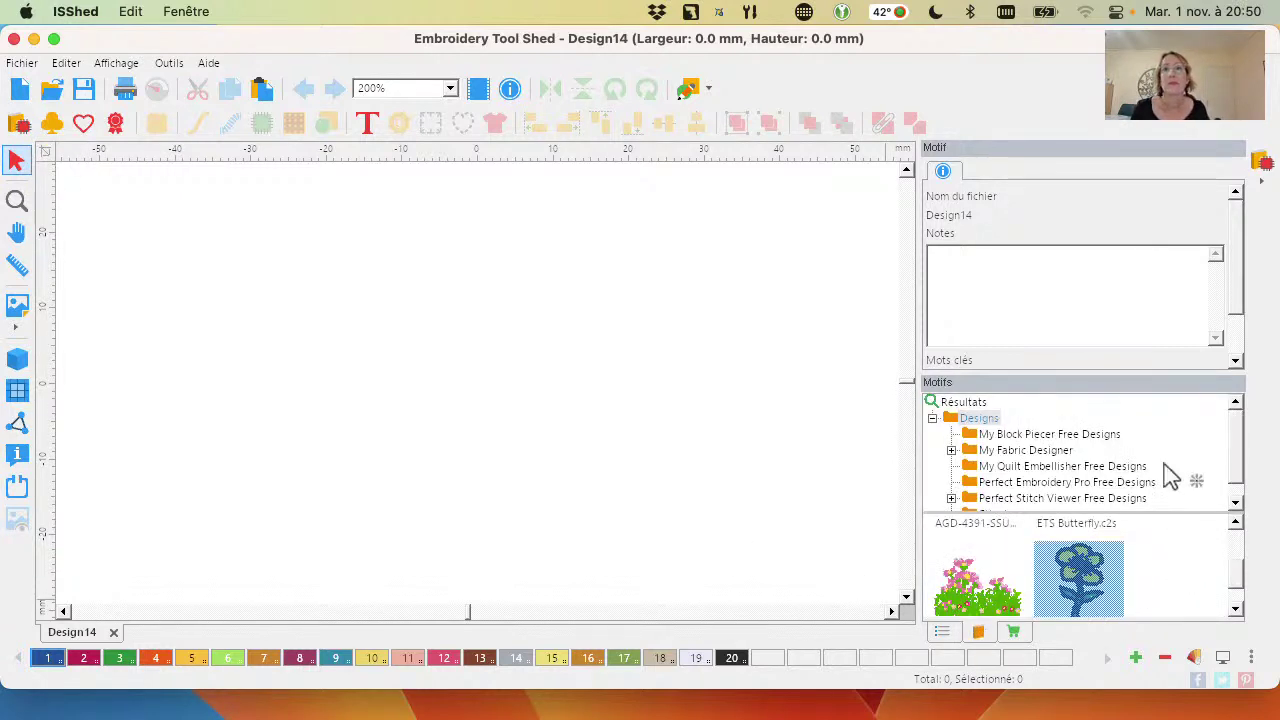
pyautogui.scroll(-1, 1058, 436)
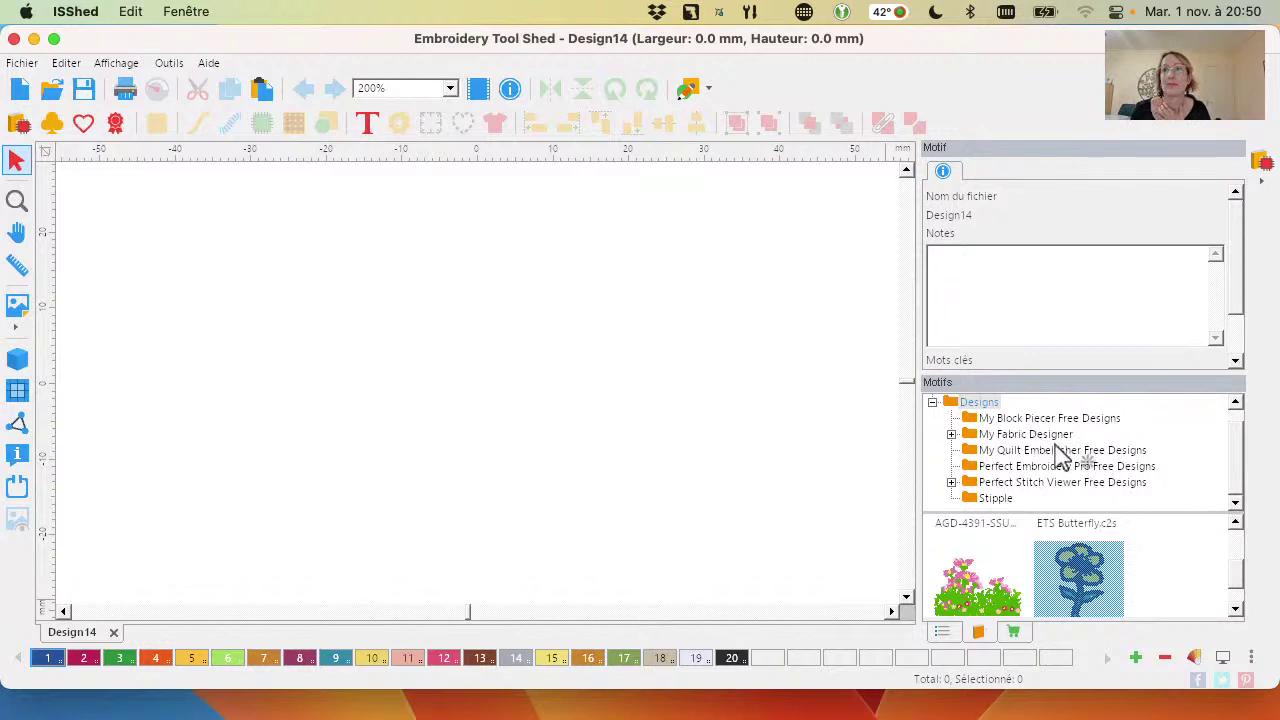
pyautogui.click(1084, 467)
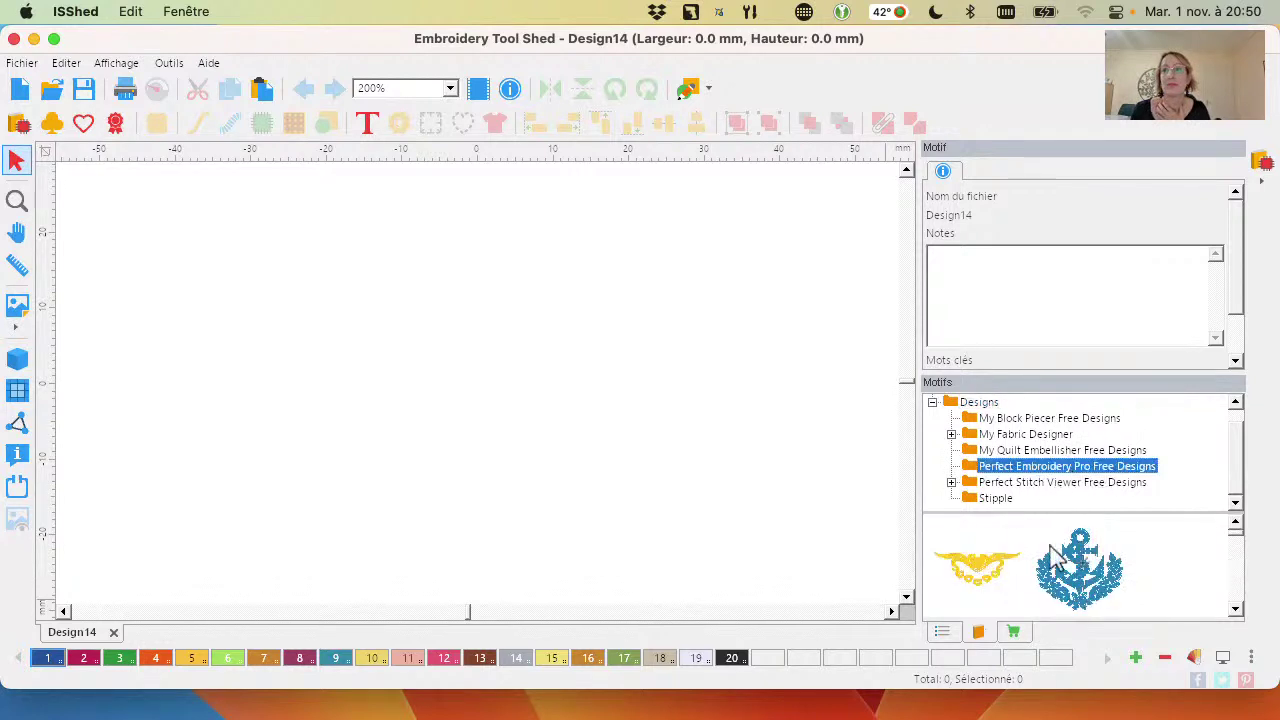
pyautogui.click(943, 631)
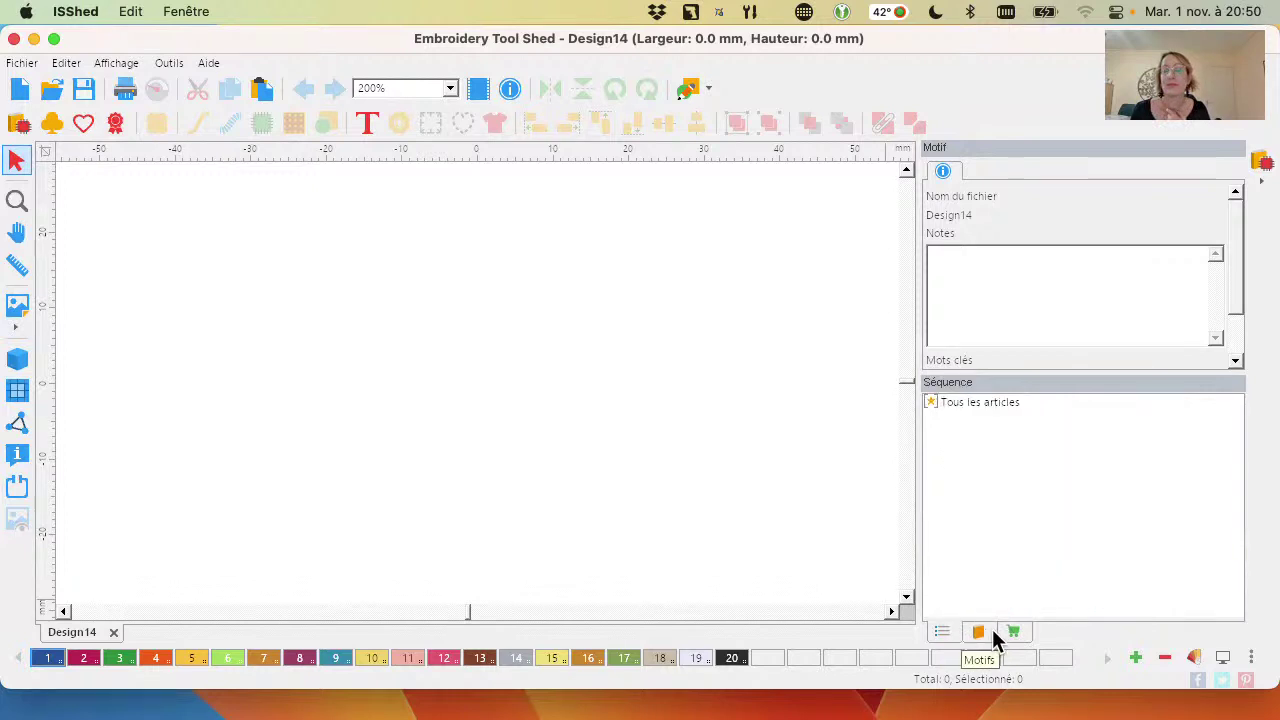
# Browse the Baby, Back To School, Cute Animals and Instruments categories of the module's Motifs collection
pyautogui.click(20, 127)
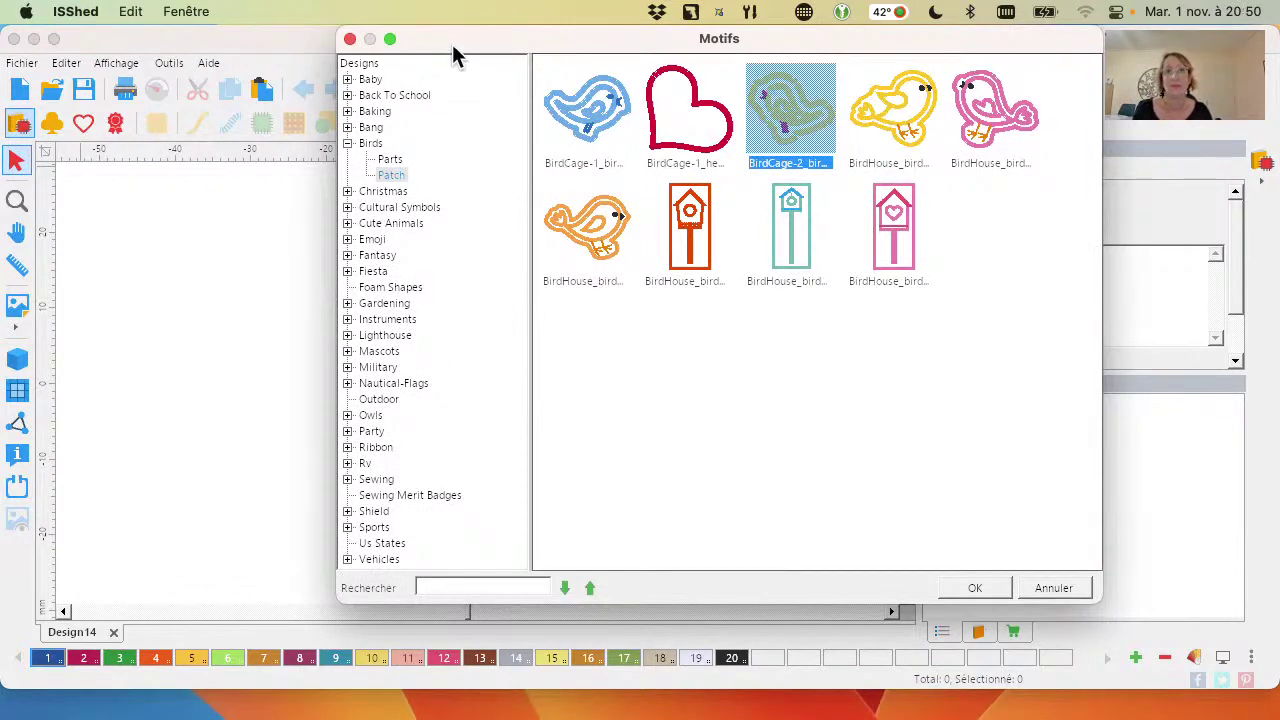
pyautogui.moveTo(452, 48); pyautogui.dragTo(318, 99)
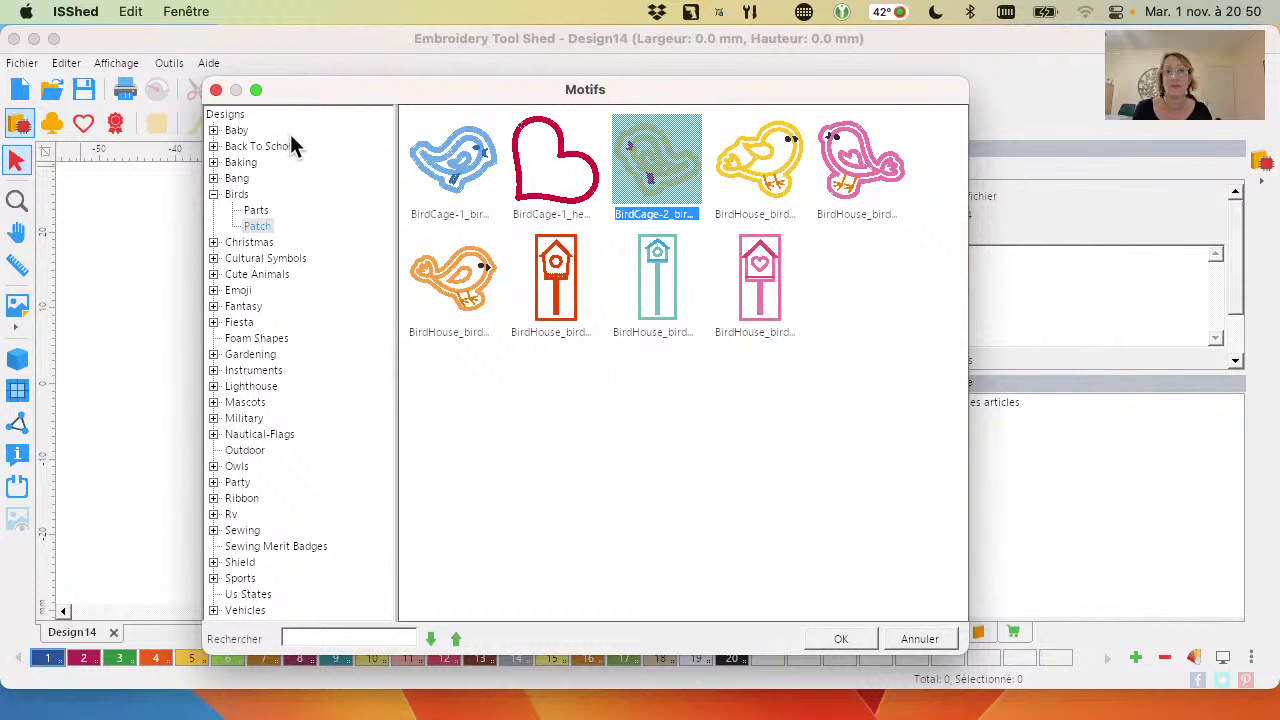
pyautogui.click(237, 131)
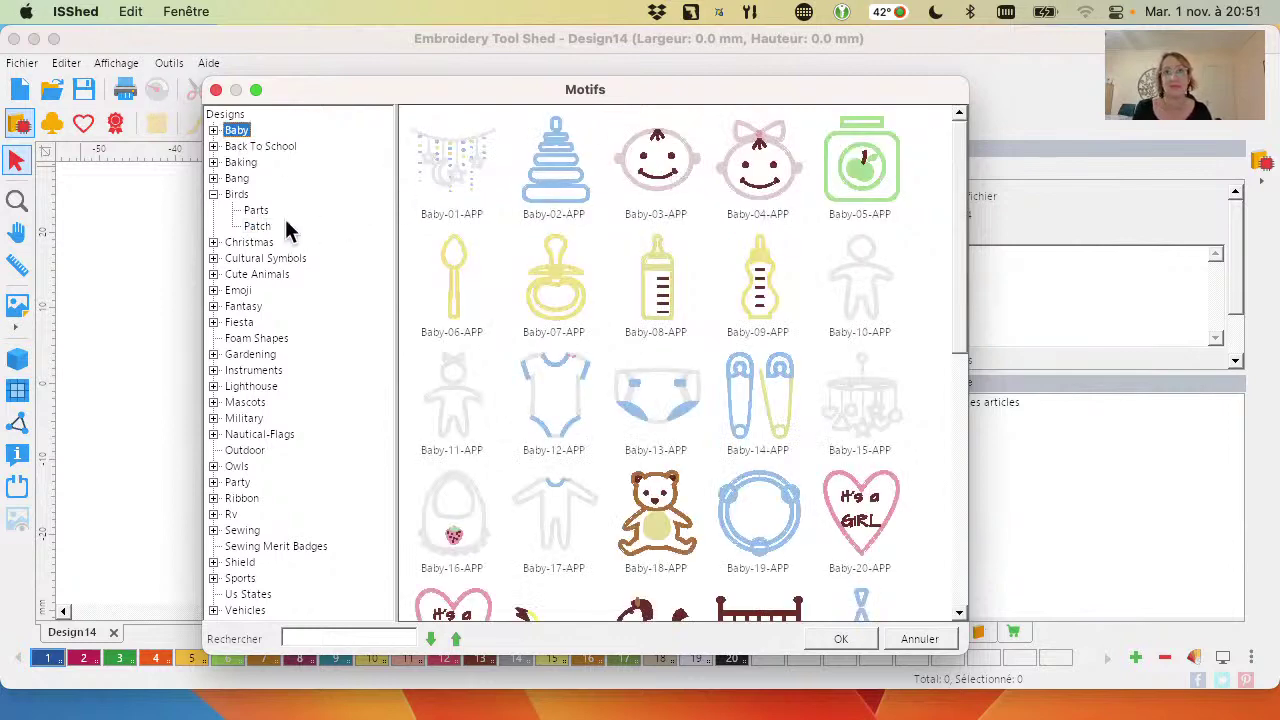
pyautogui.click(261, 147)
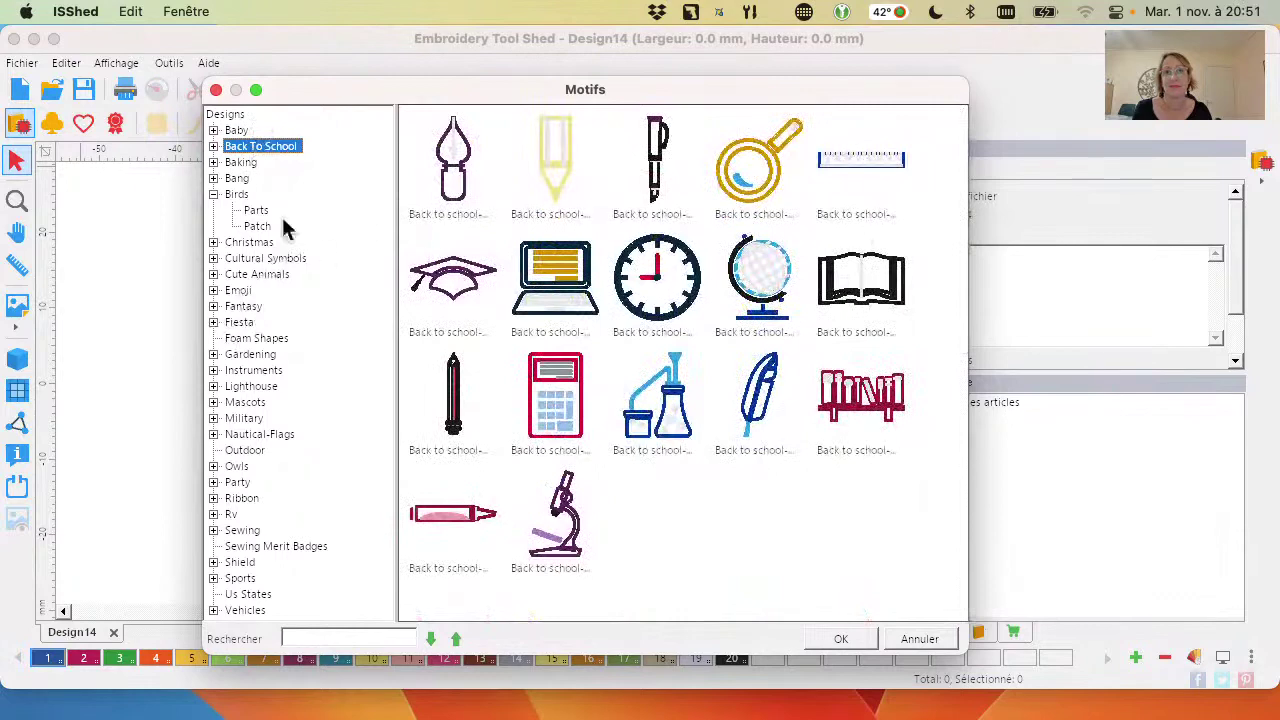
pyautogui.click(266, 272)
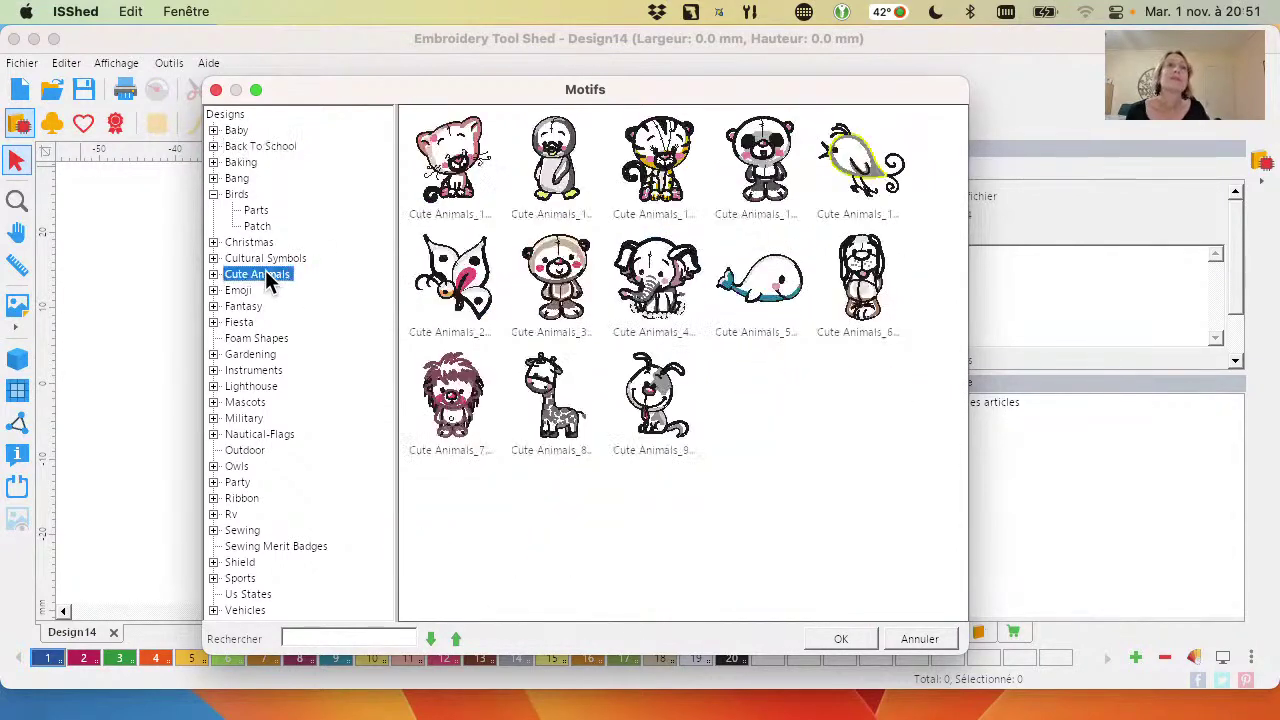
pyautogui.click(264, 370)
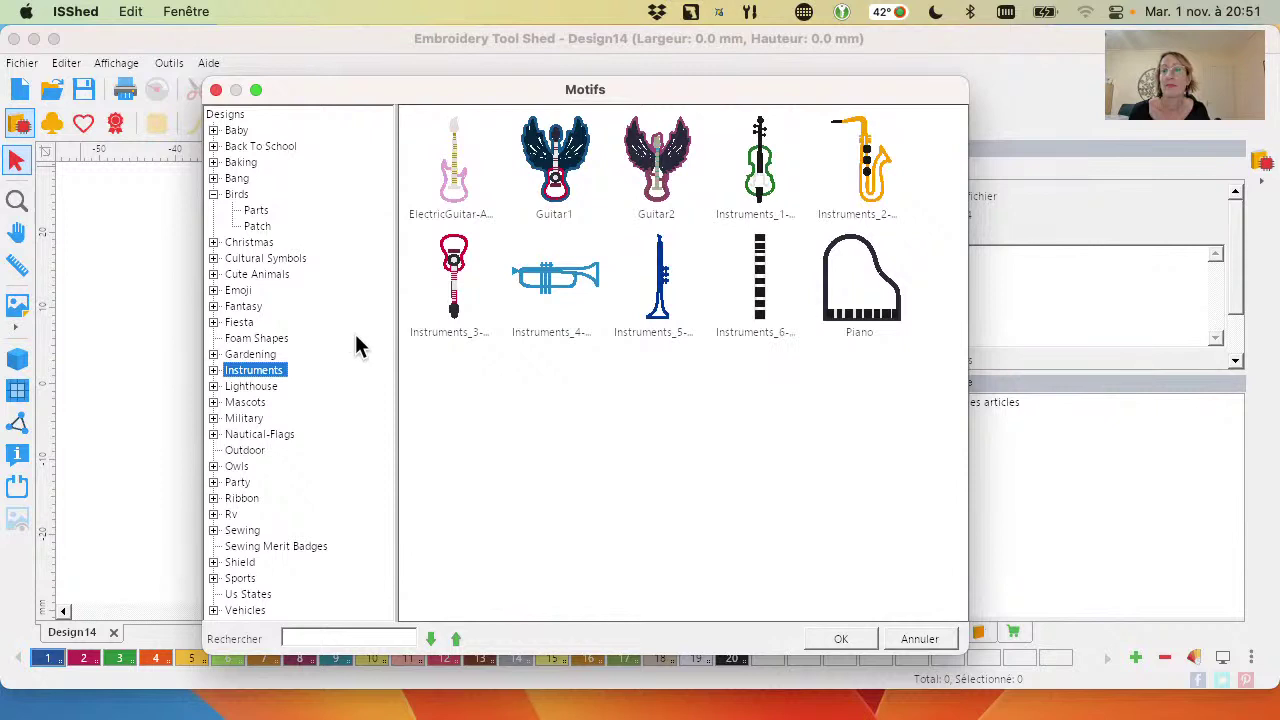
# Expand the Christmas and Cute Animals categories and insert the whale Cute Animals_5-APP into the design
pyautogui.click(214, 242)
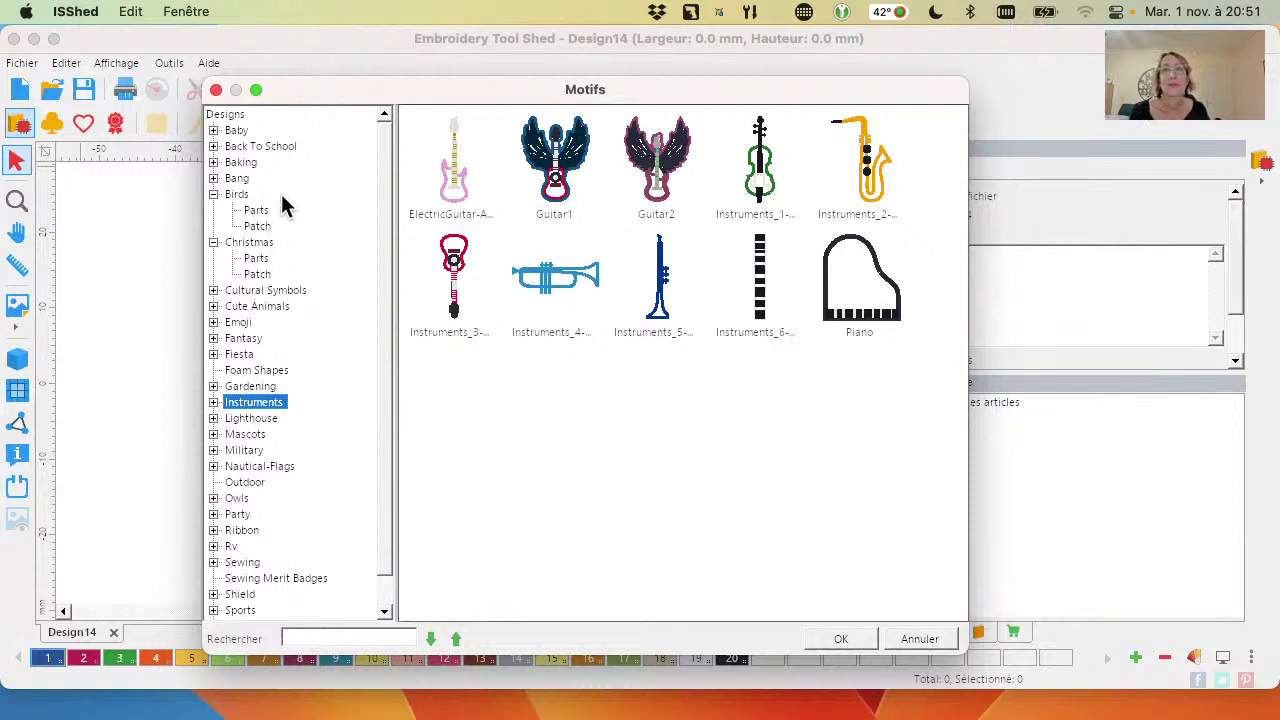
pyautogui.click(214, 307)
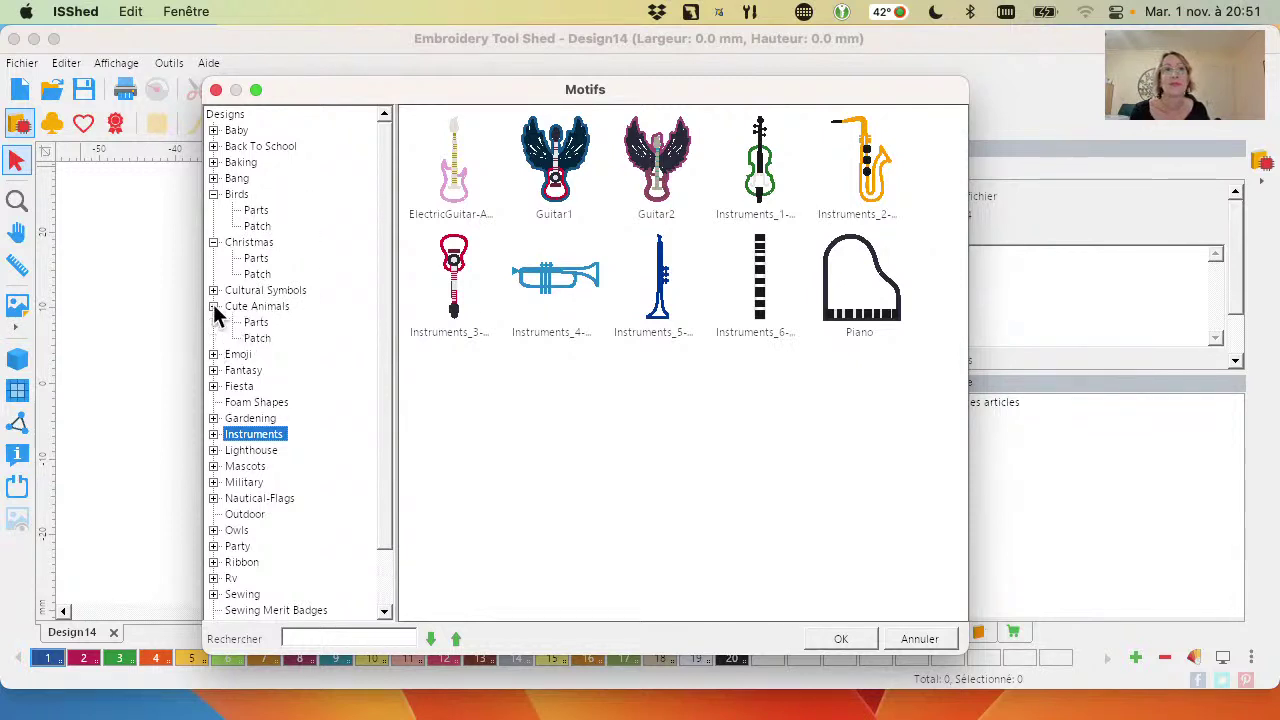
pyautogui.click(272, 305)
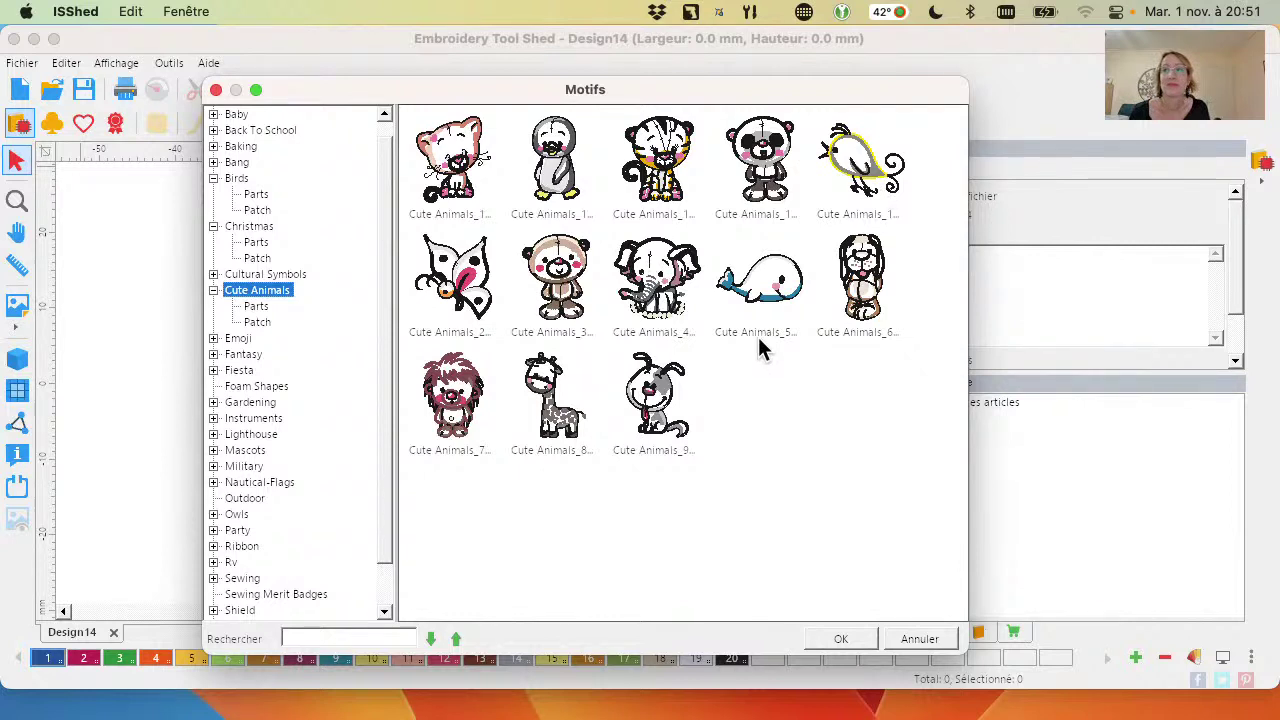
pyautogui.click(765, 295)
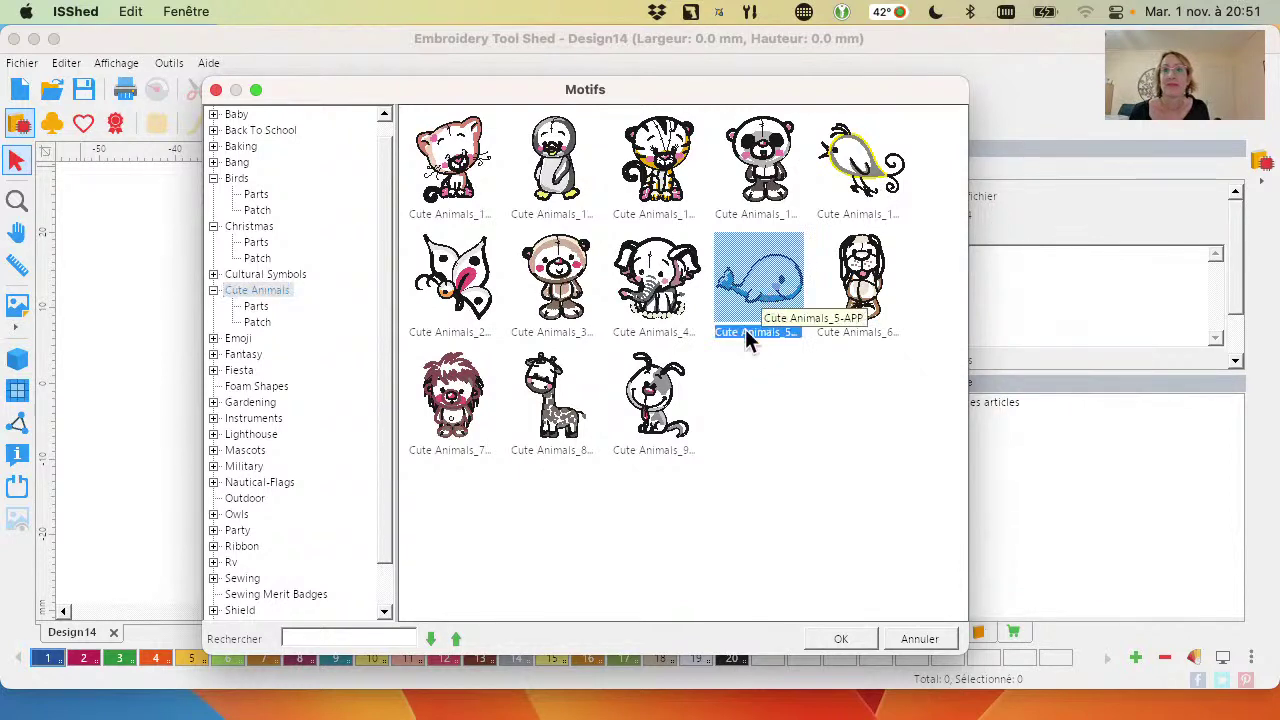
pyautogui.click(848, 640)
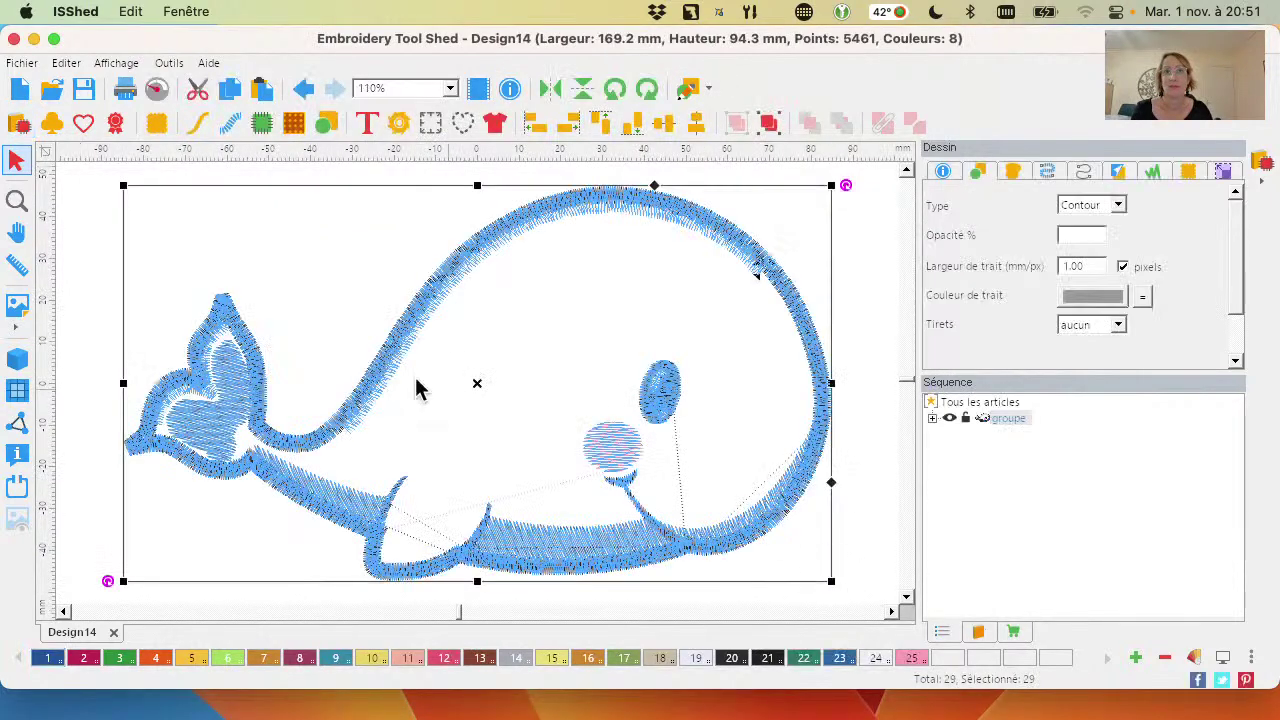
# Turn on the 3D stitch view for the whole whale and undo the whale's insertion
pyautogui.click(17, 358)
pyautogui.click(83, 352)
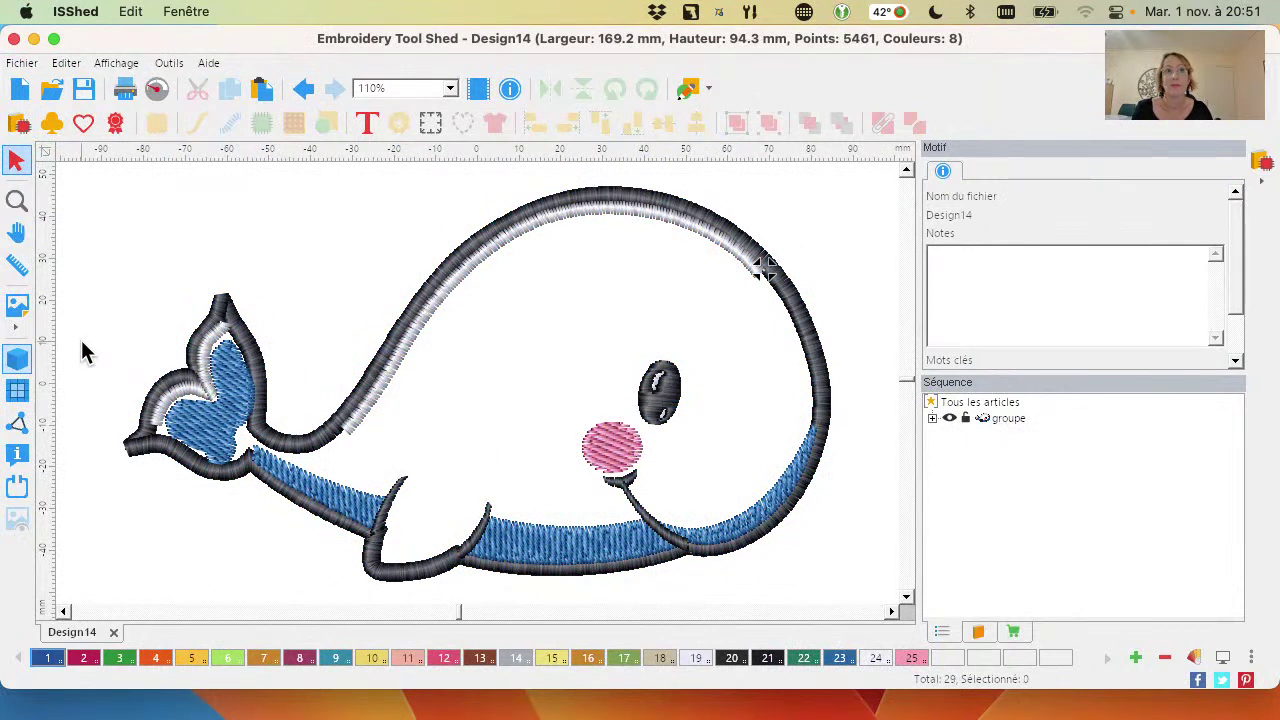
pyautogui.press('super+0')
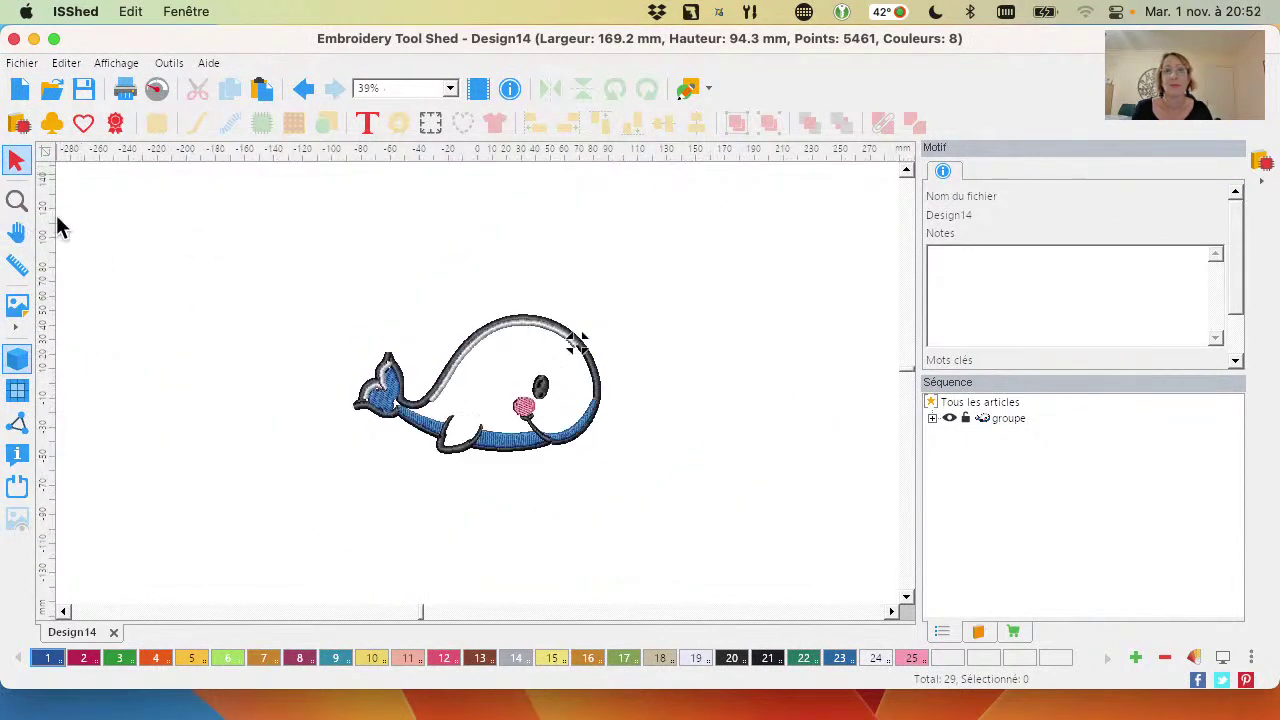
pyautogui.click(304, 90)
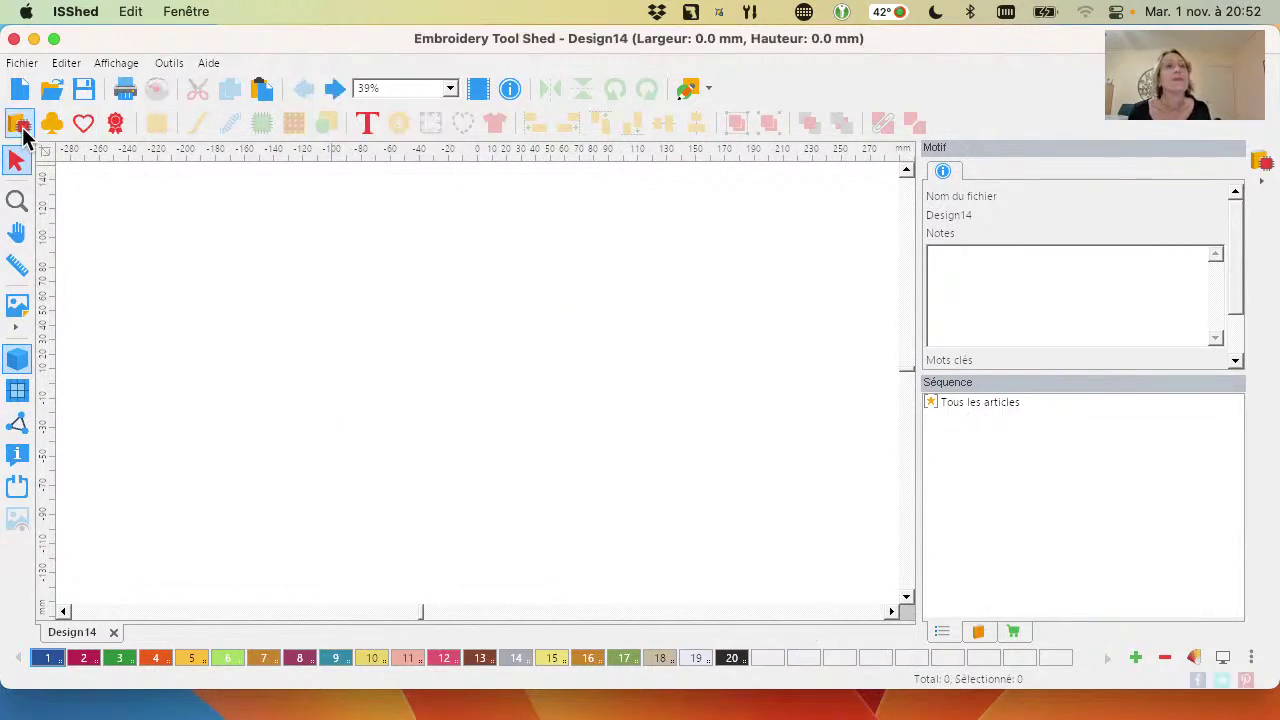
# Compare the designs of the main Cute Animals category with those in its Parts and Patch subcategories
pyautogui.click(20, 125)
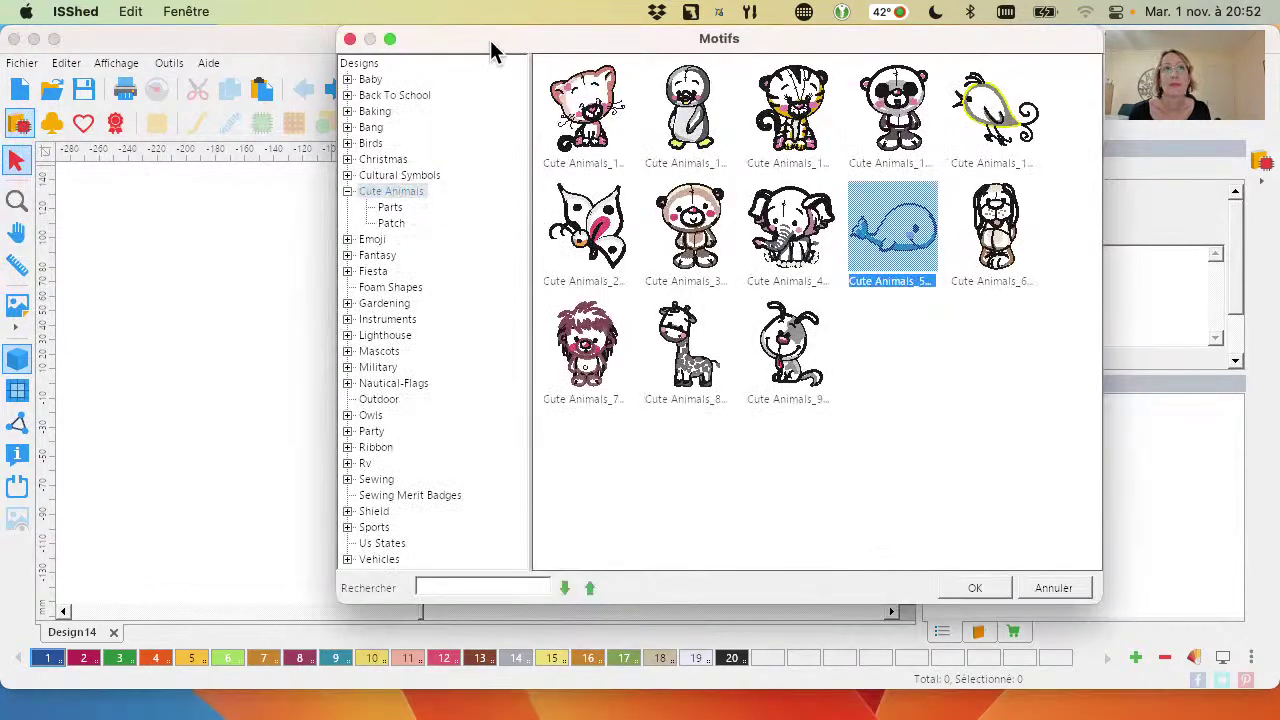
pyautogui.moveTo(491, 52); pyautogui.dragTo(308, 245)
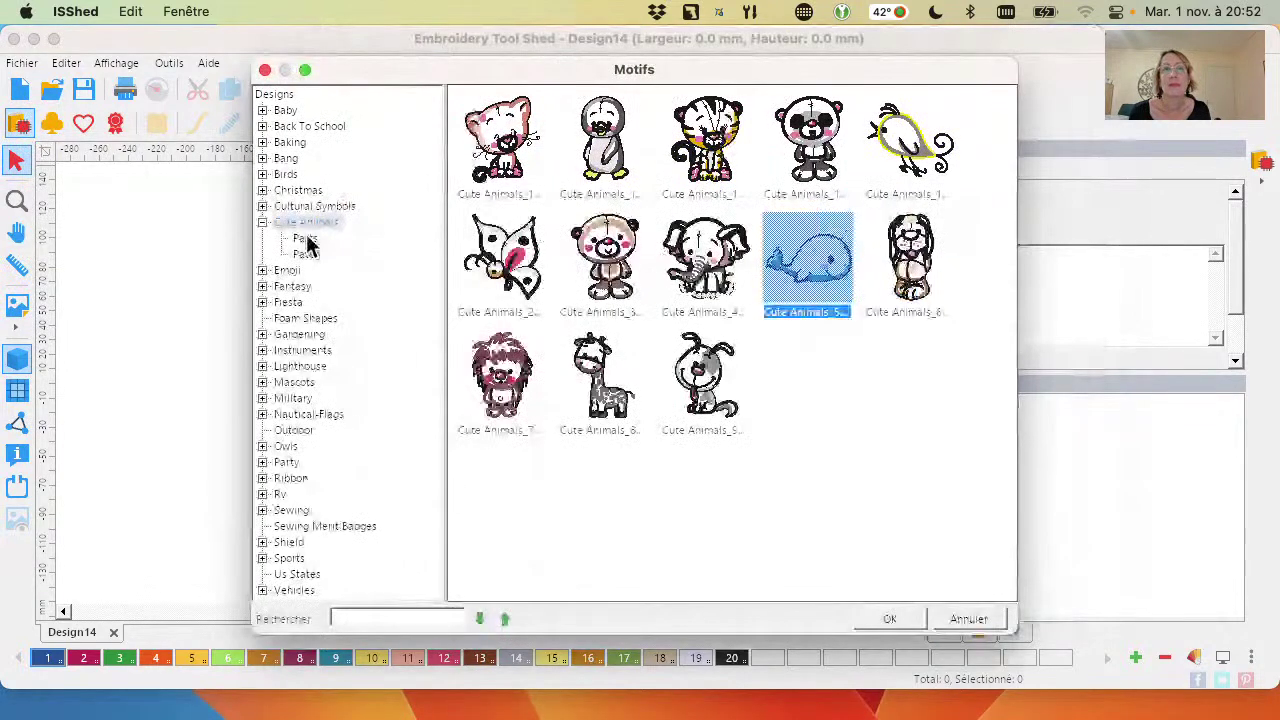
pyautogui.click(305, 240)
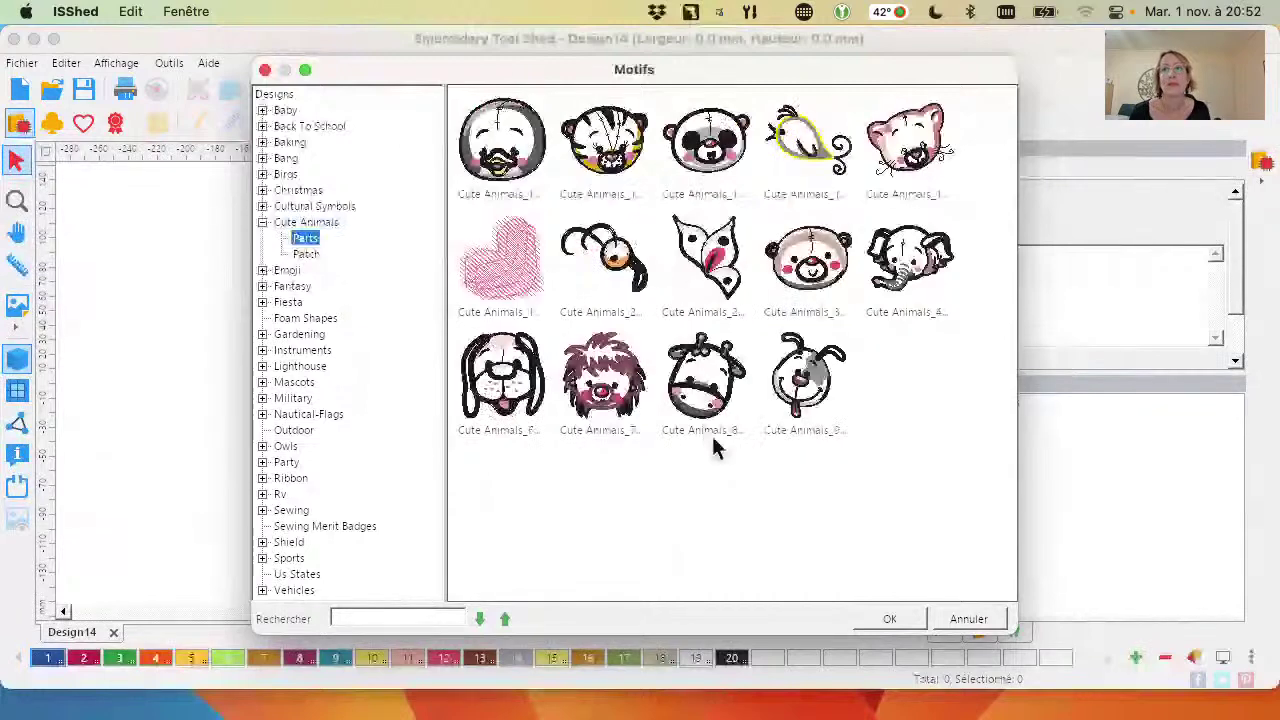
pyautogui.click(305, 222)
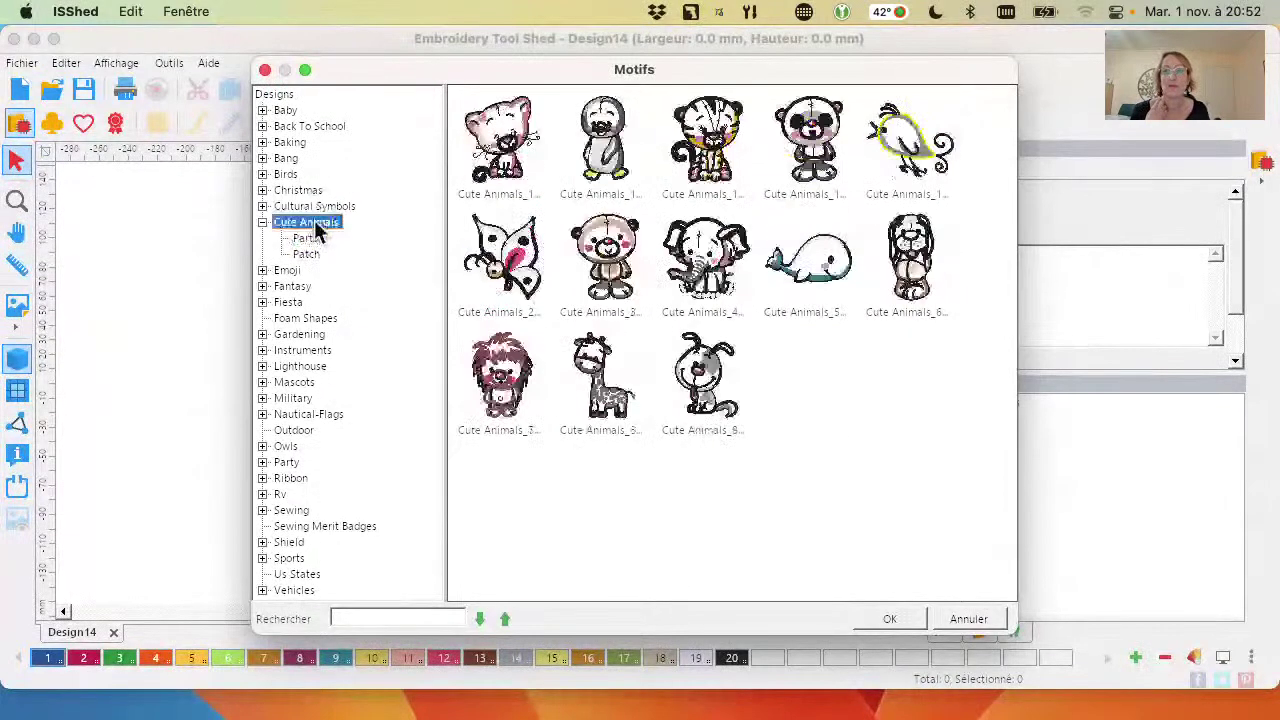
pyautogui.click(812, 150)
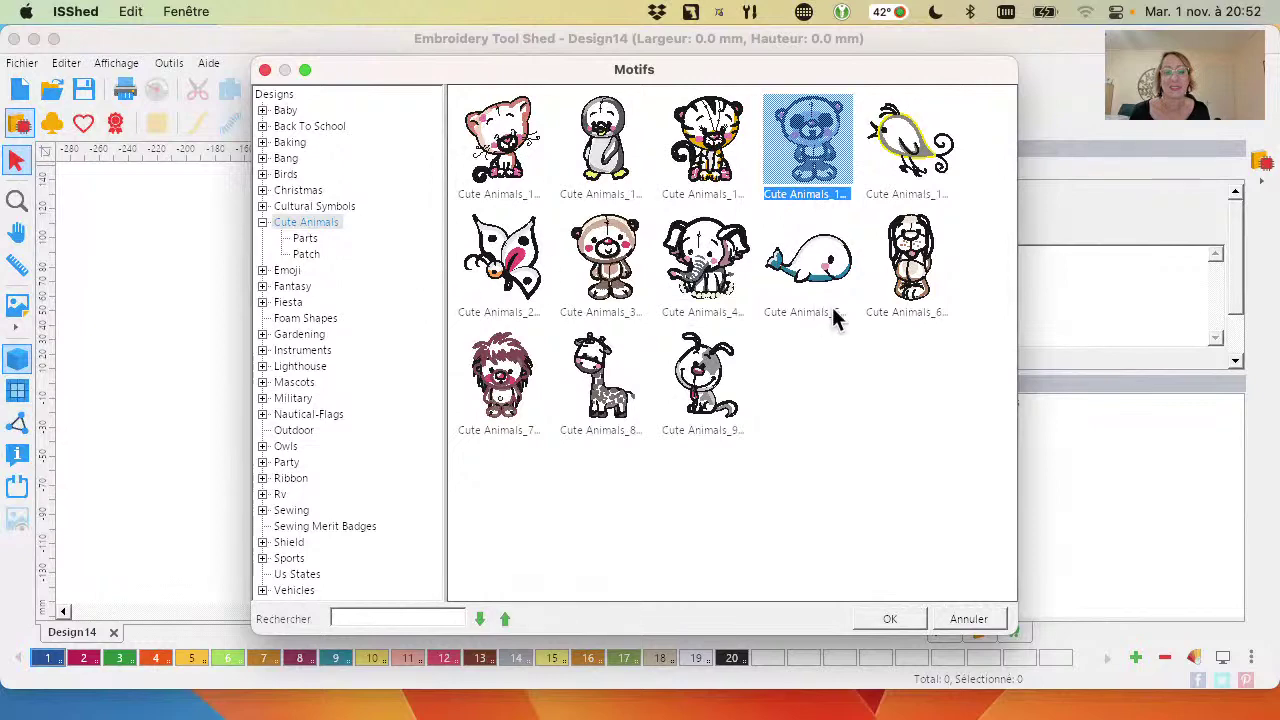
pyautogui.click(832, 240)
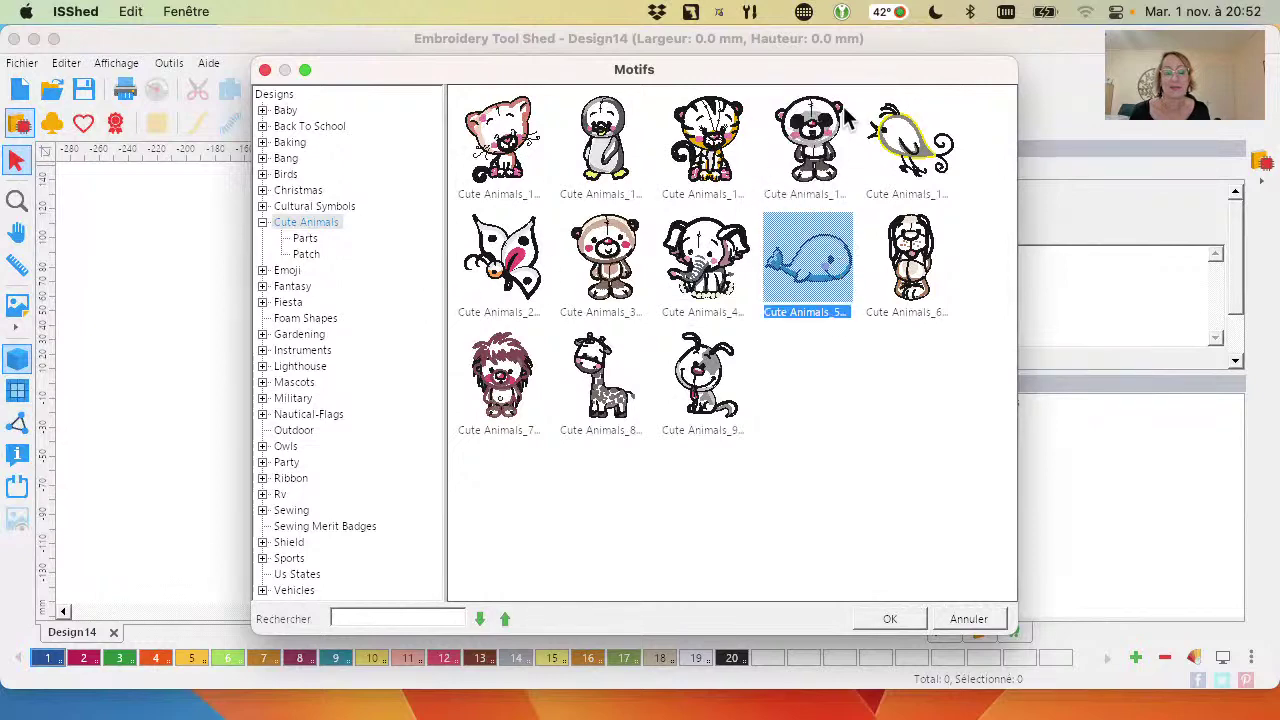
pyautogui.click(312, 240)
pyautogui.click(730, 145)
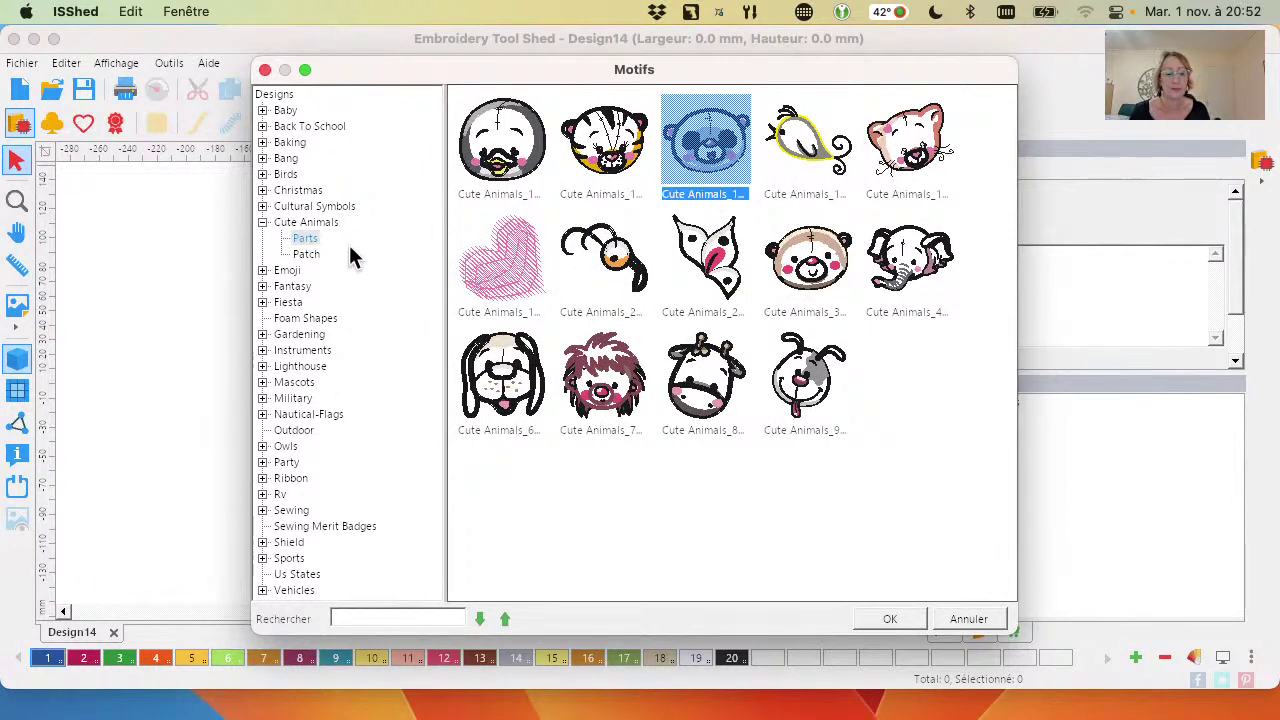
pyautogui.click(322, 224)
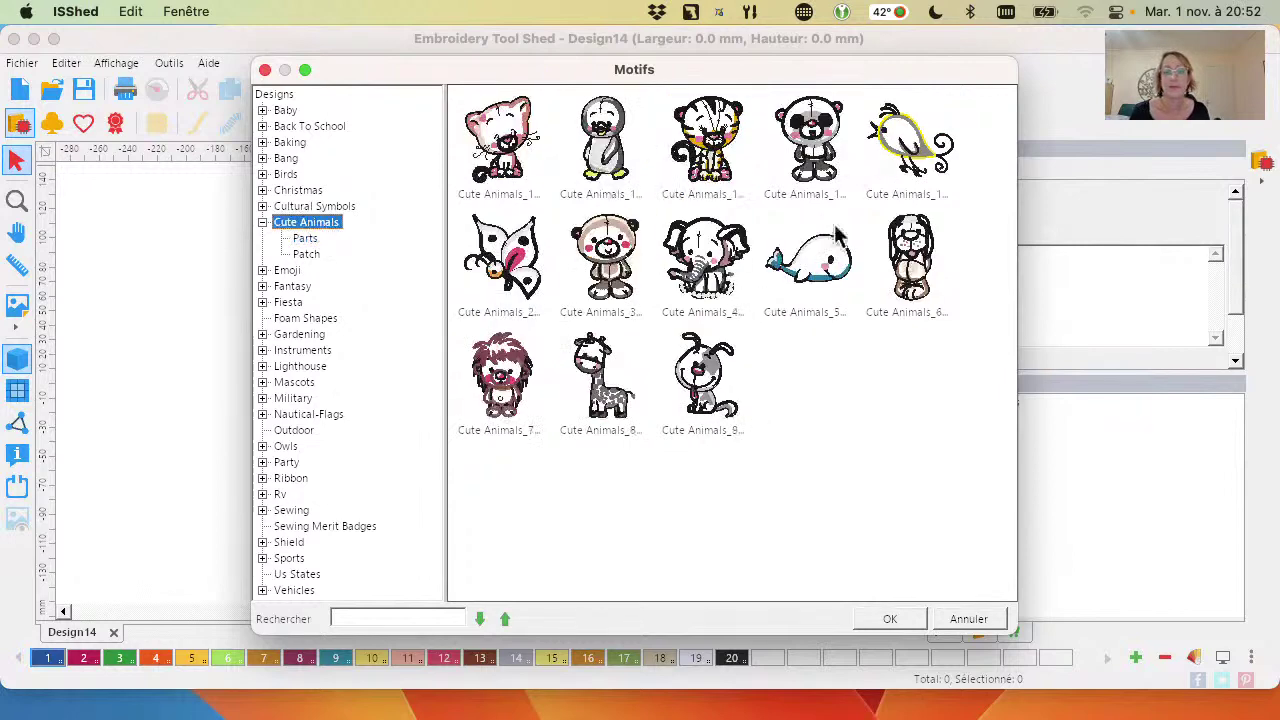
pyautogui.click(308, 255)
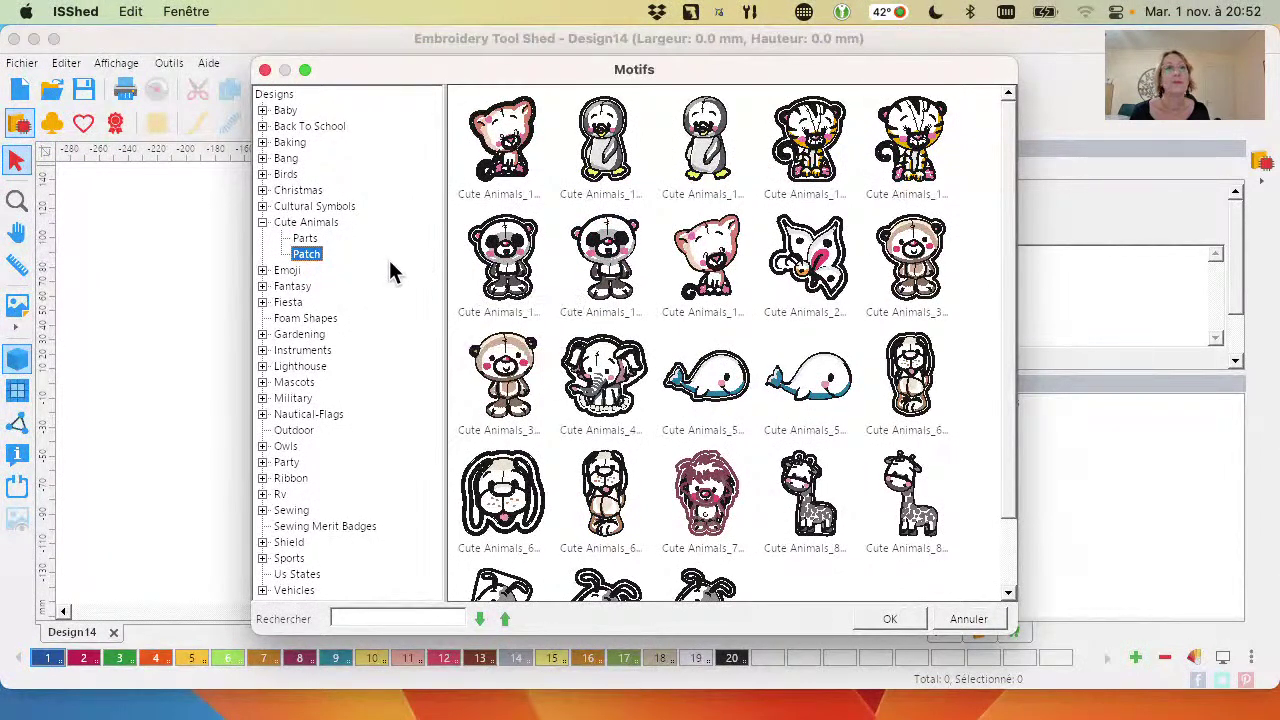
pyautogui.click(308, 224)
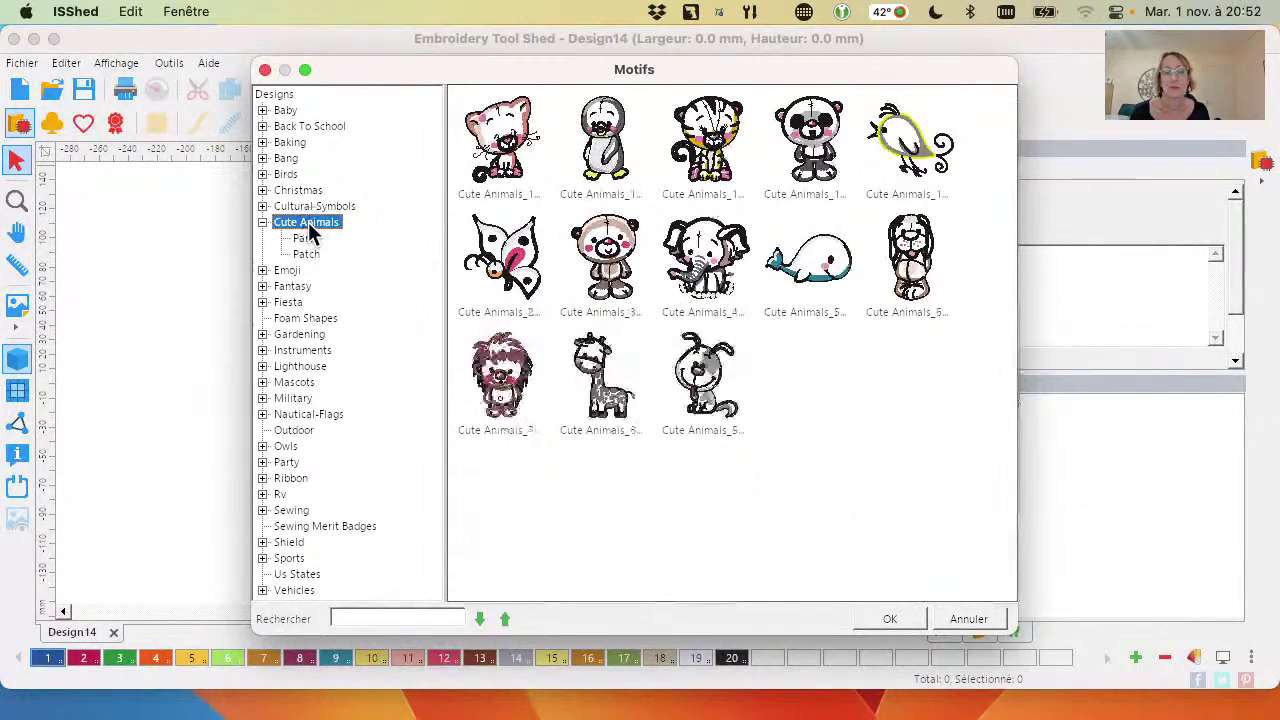
# Insert the whale Cute Animals_5-APP from the main Cute Animals category and select it on the canvas
pyautogui.click(808, 268)
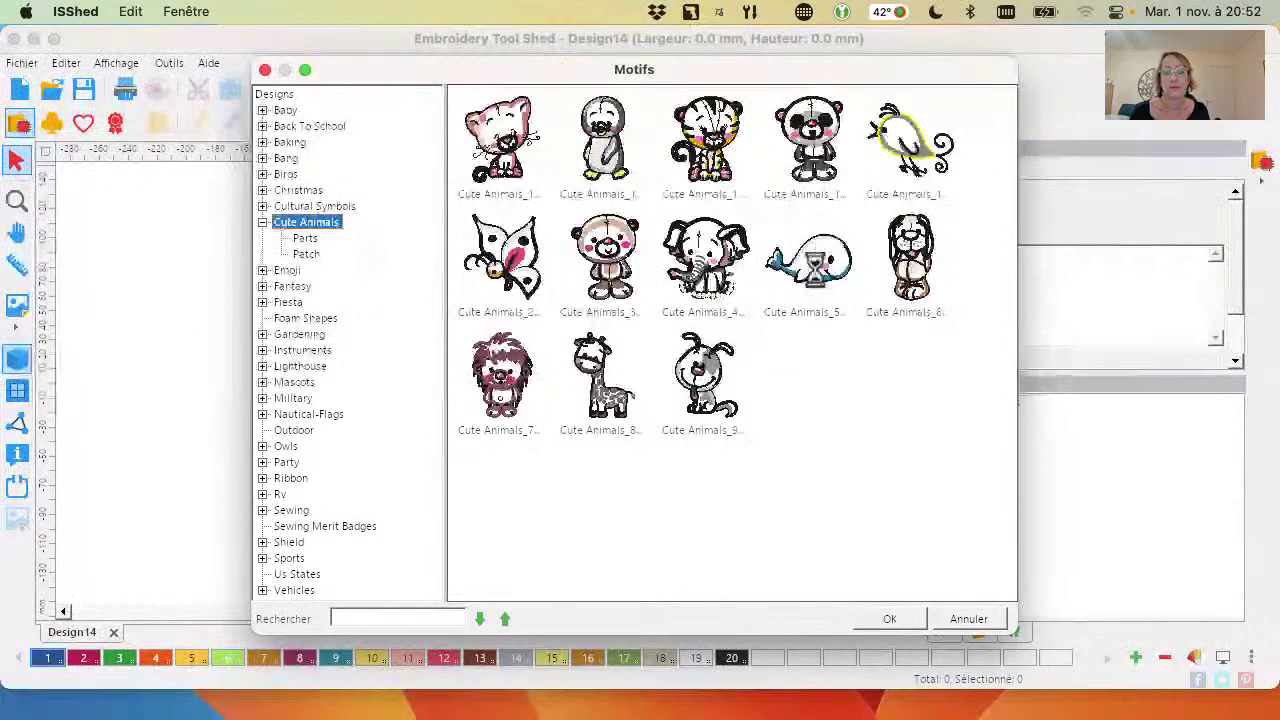
pyautogui.click(816, 282)
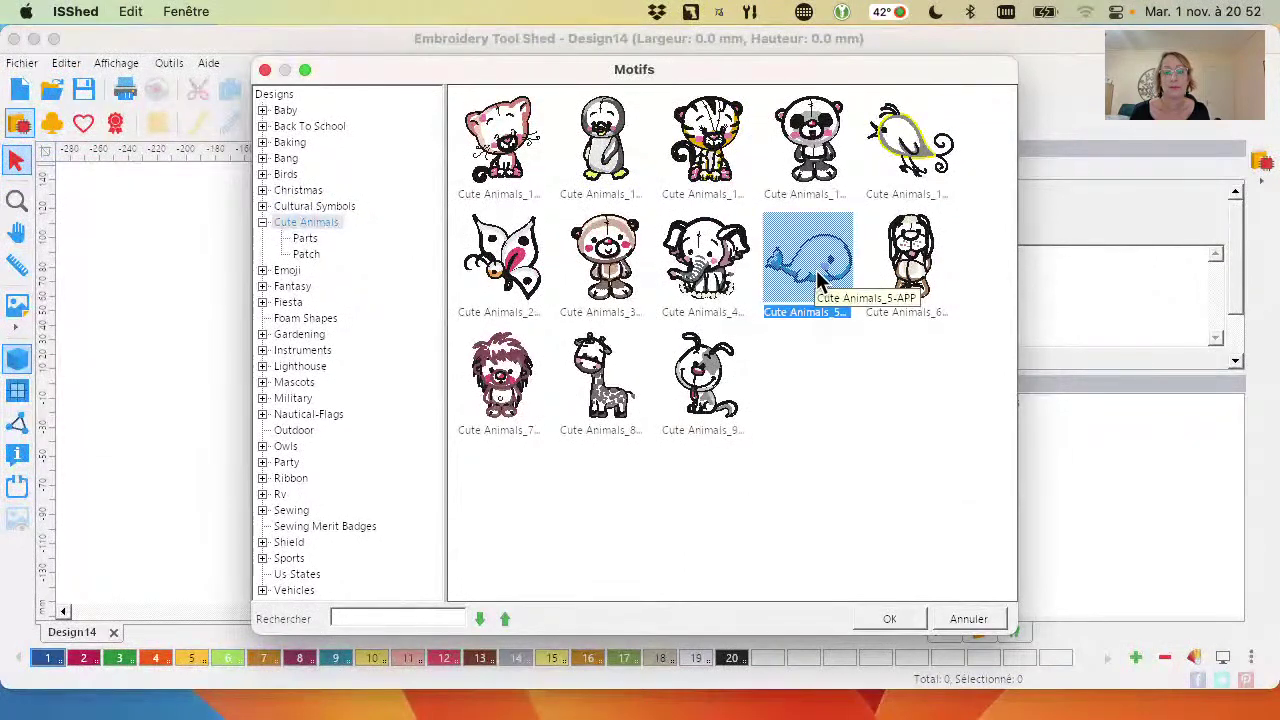
pyautogui.doubleClick(816, 282)
pyautogui.click(264, 287)
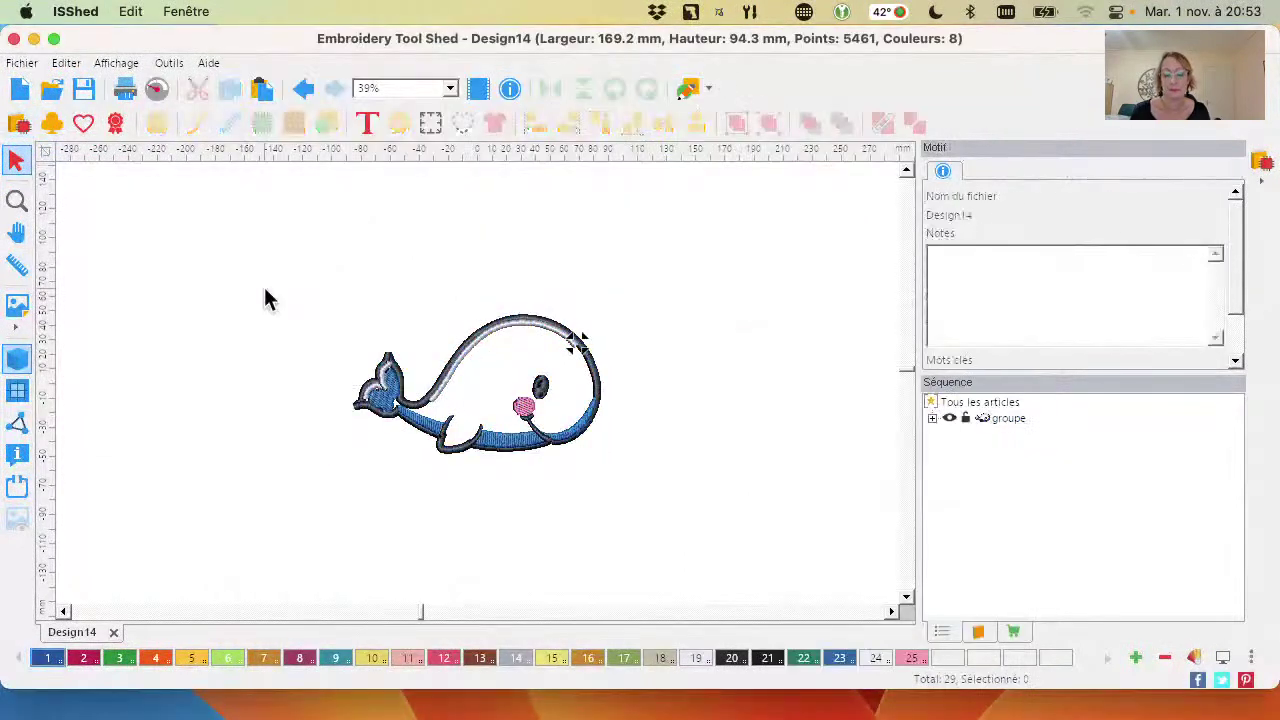
pyautogui.click(524, 330)
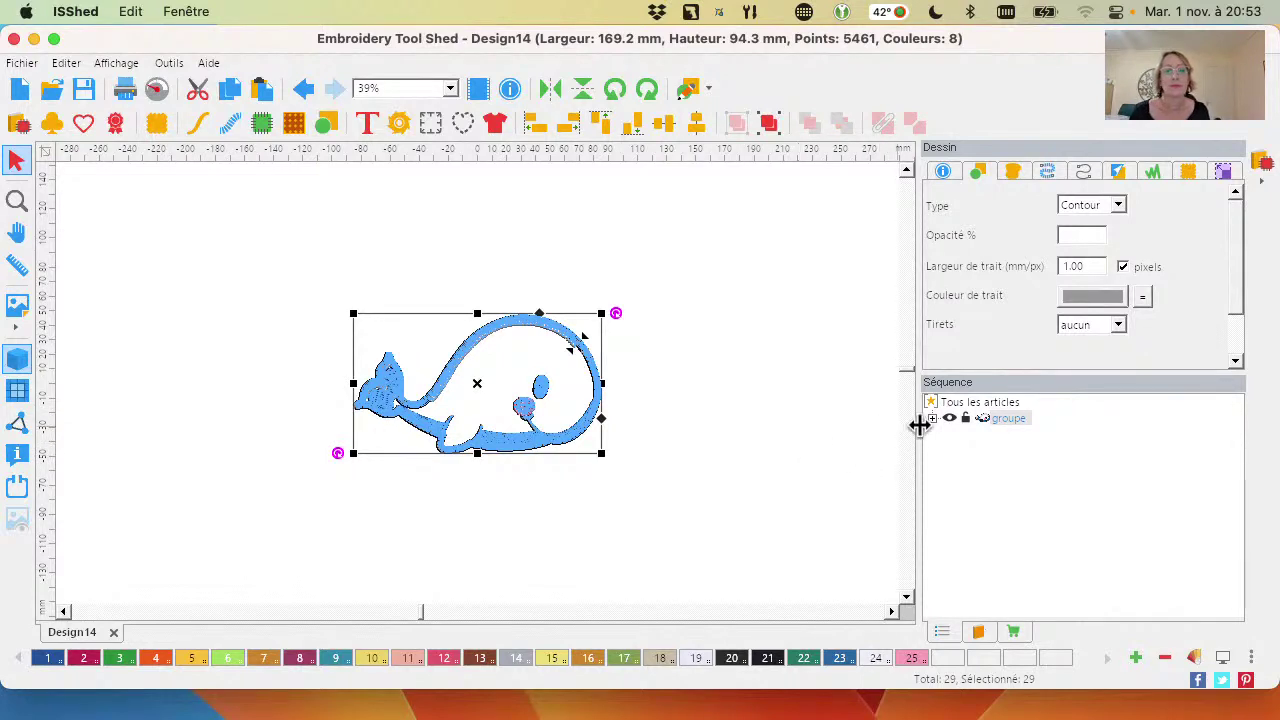
# Select the whole whale group on the canvas and ungroup it into its separate thread-colour elements
pyautogui.click(697, 427)
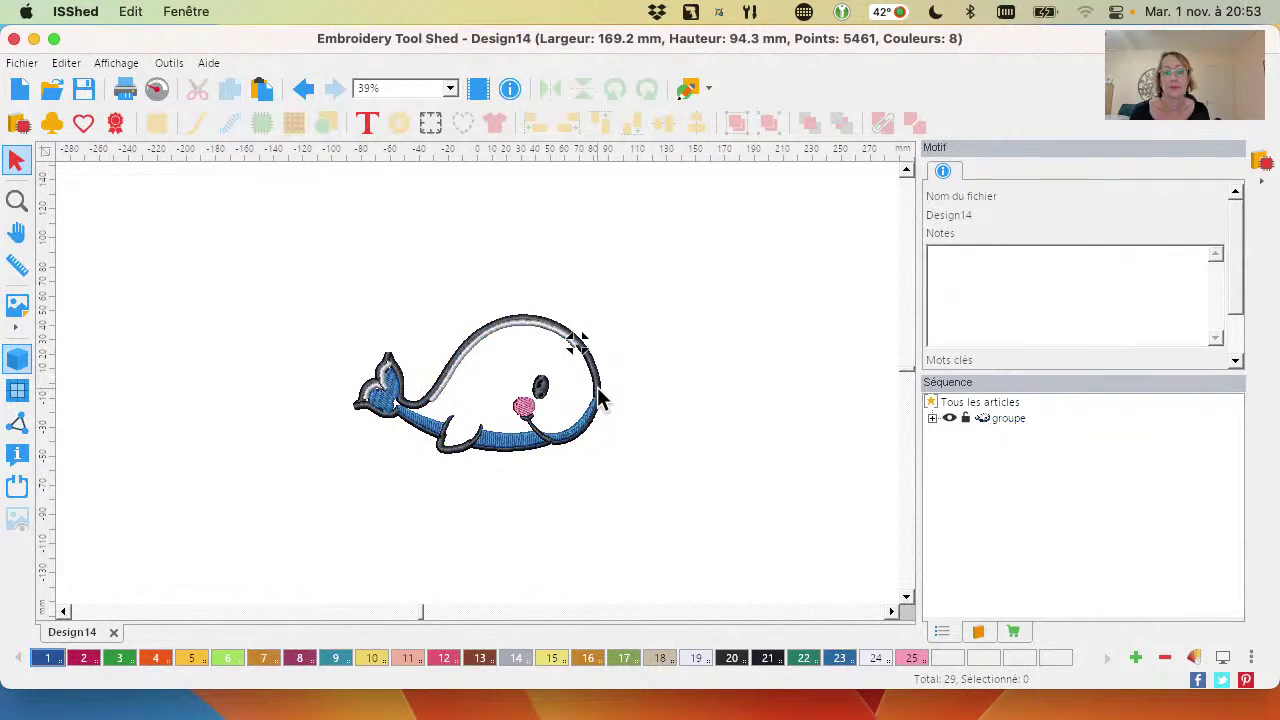
pyautogui.click(513, 333)
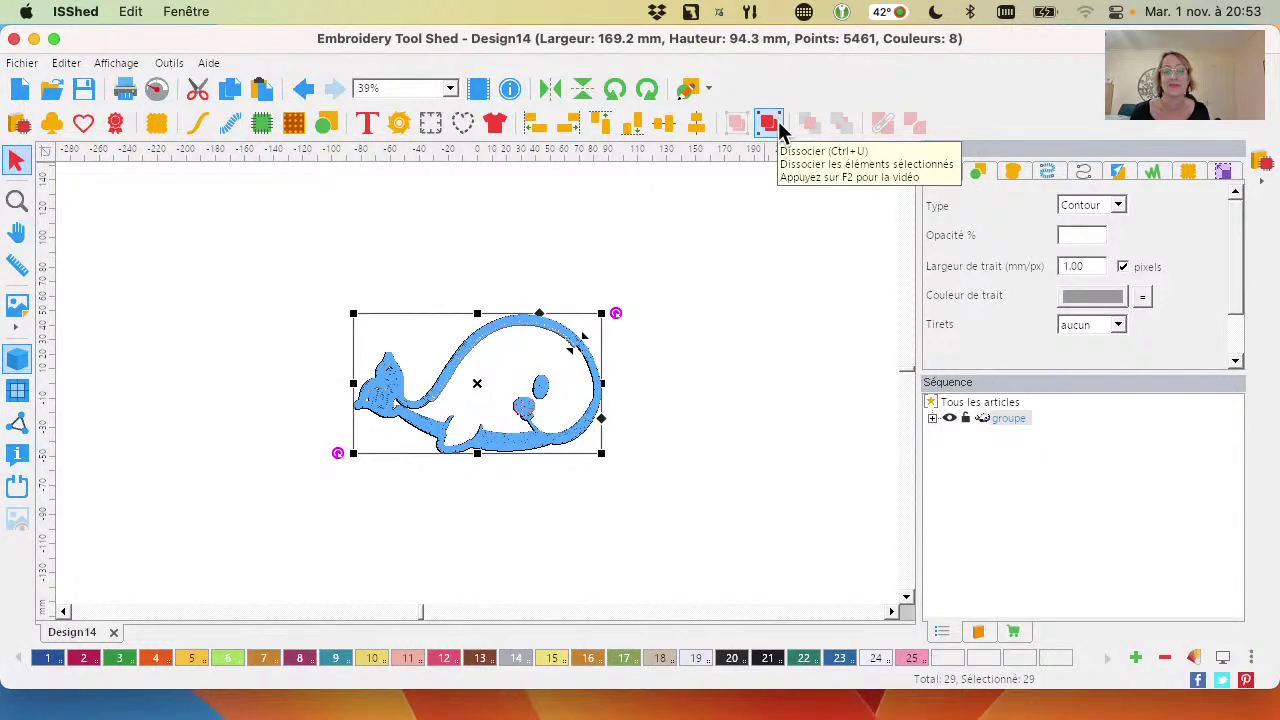
pyautogui.scroll(2, 731, 217)
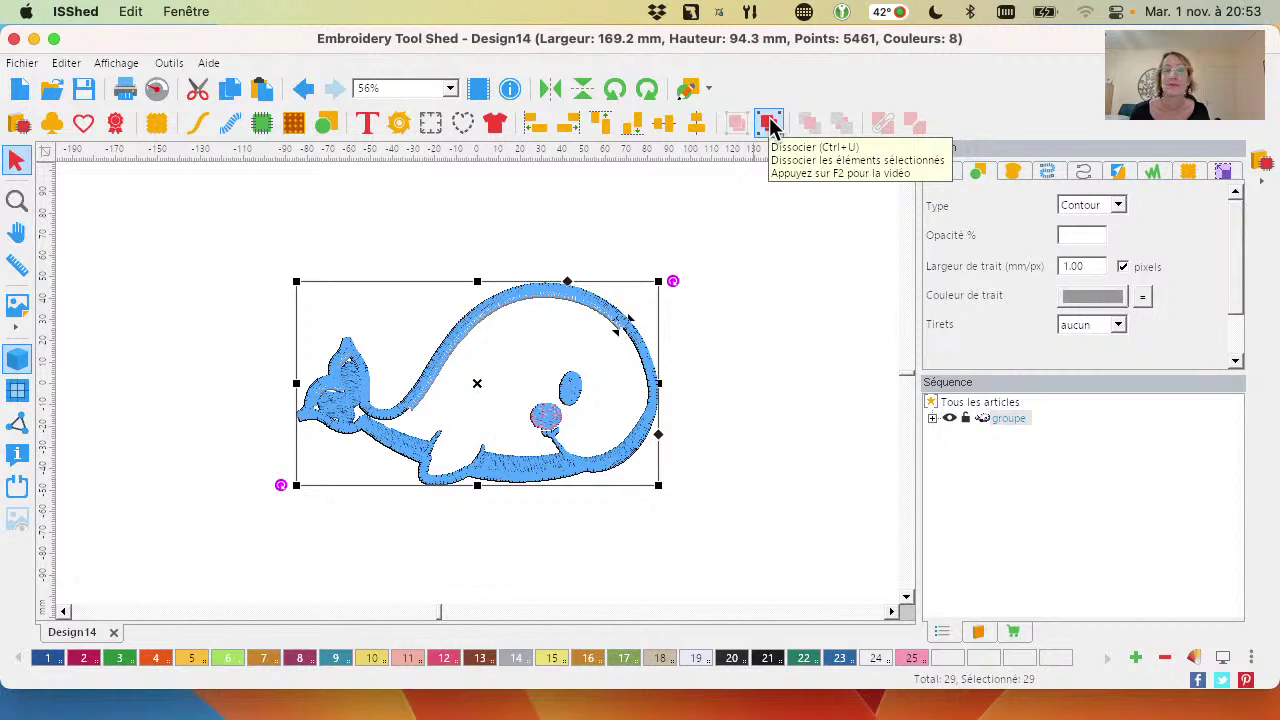
pyautogui.click(768, 127)
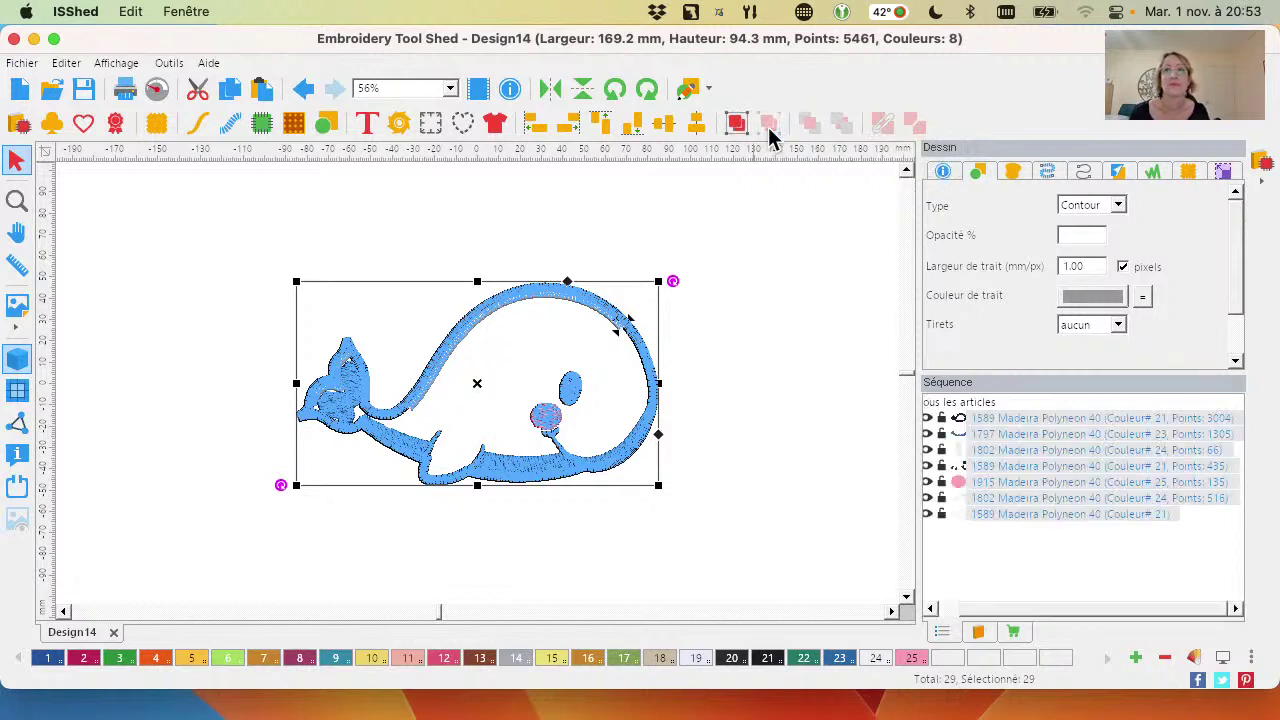
# Examine the thumbnail previews of the whale's elements in the stitching sequence and clear the selection
pyautogui.click(954, 608)
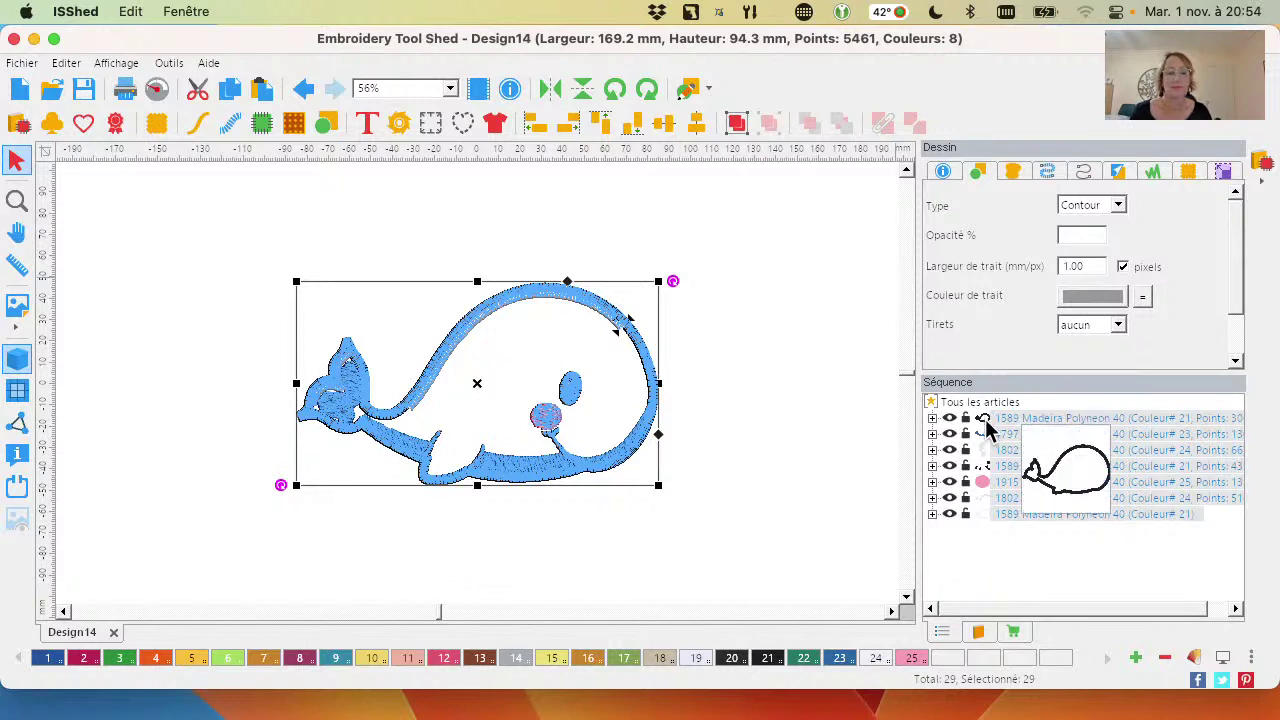
pyautogui.moveTo(985, 430)
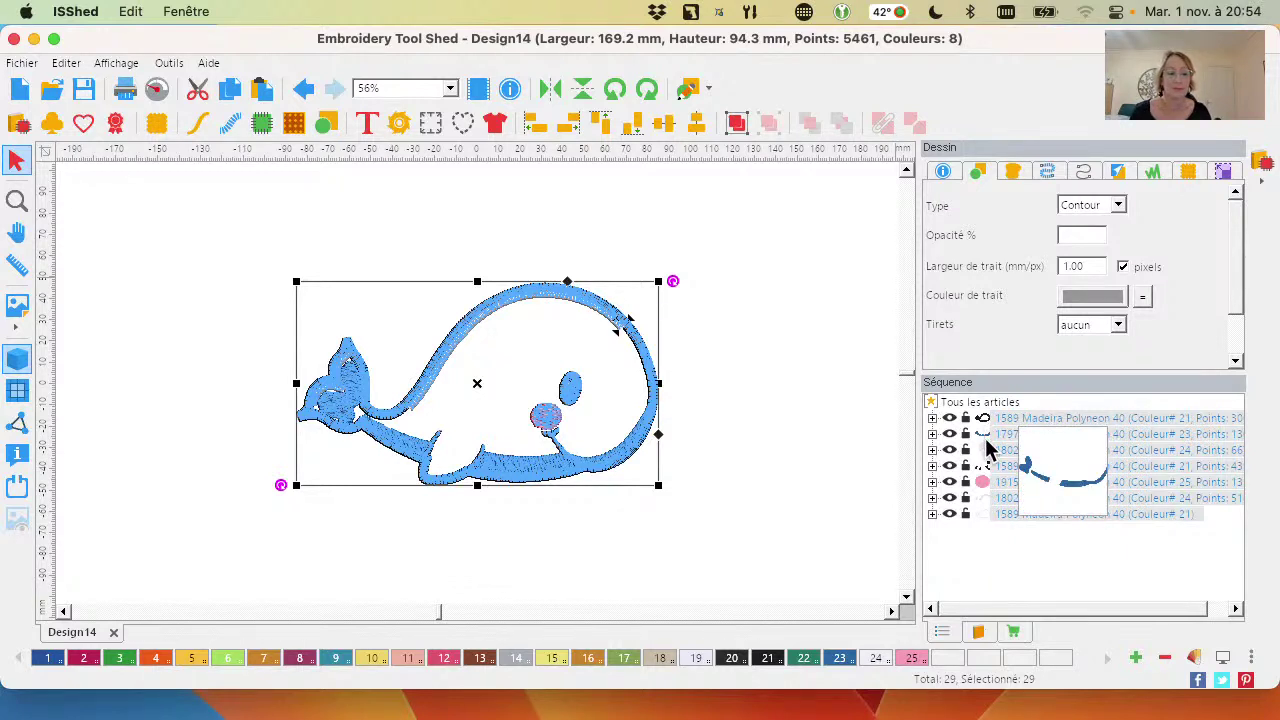
pyautogui.moveTo(987, 463)
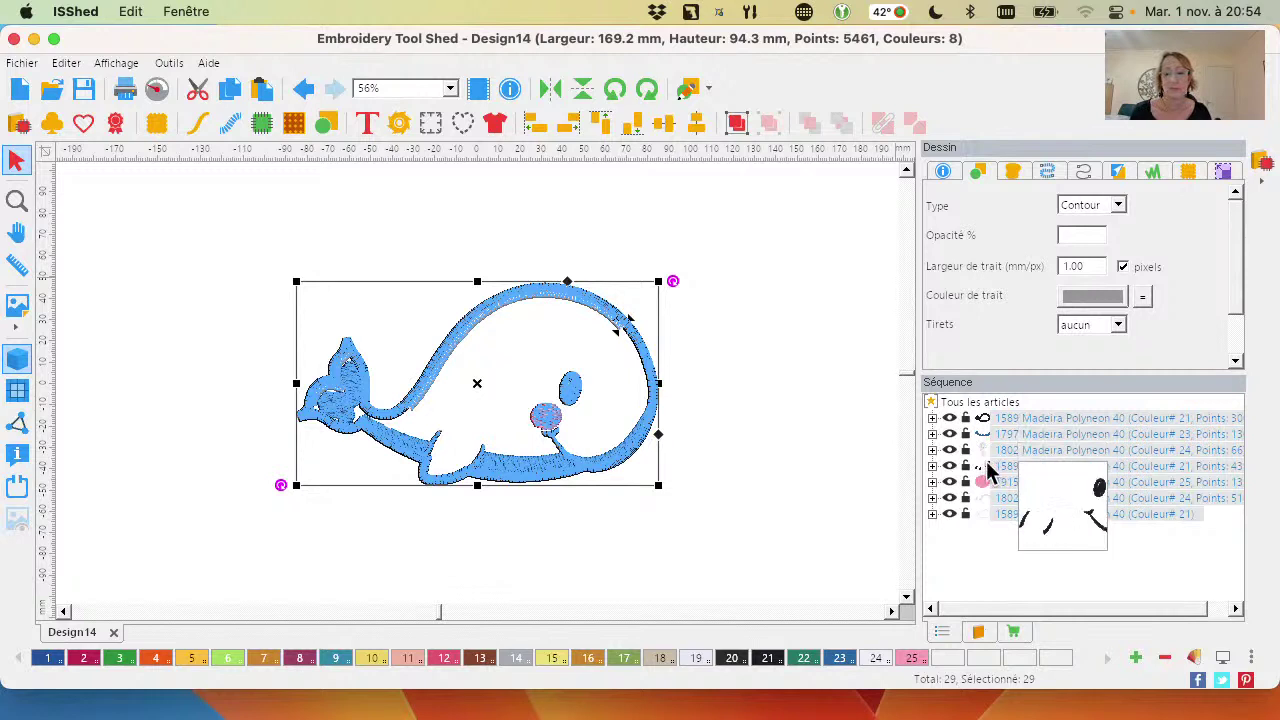
pyautogui.click(998, 536)
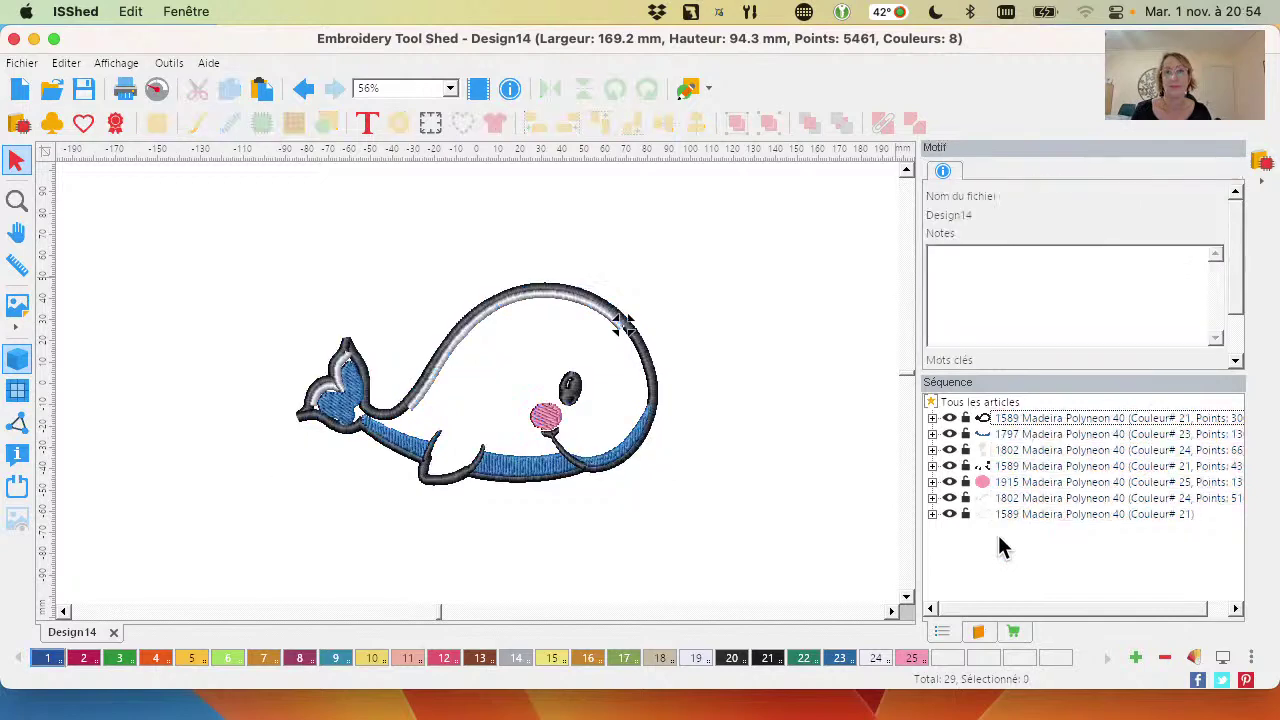
# Hide and show again the whale's dark outline, the first 1589 Madeira Polyneon 40 element, and hide the blue 1797 element
pyautogui.click(949, 418)
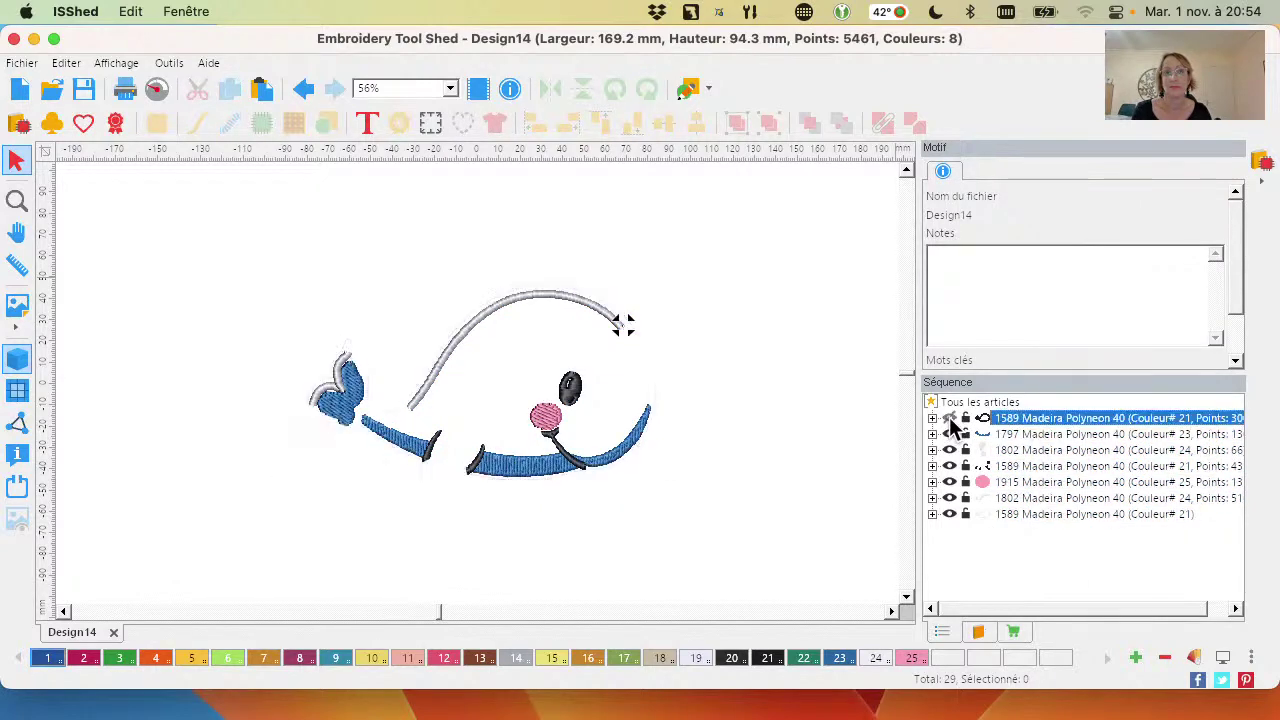
pyautogui.click(949, 418)
pyautogui.click(949, 434)
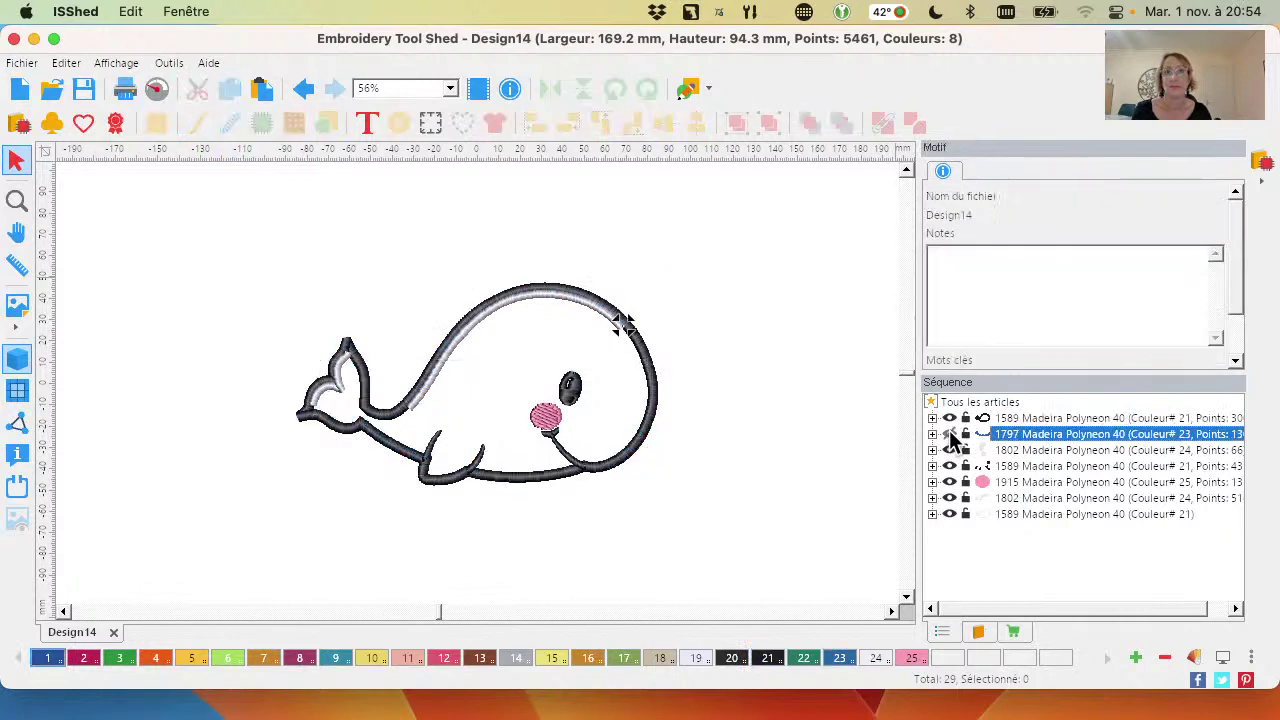
# Show the blue 1797 layer again, check the white 1802 layer's visibility, and select the 1589 appliqué outline in the sequence
pyautogui.click(949, 434)
pyautogui.click(949, 450)
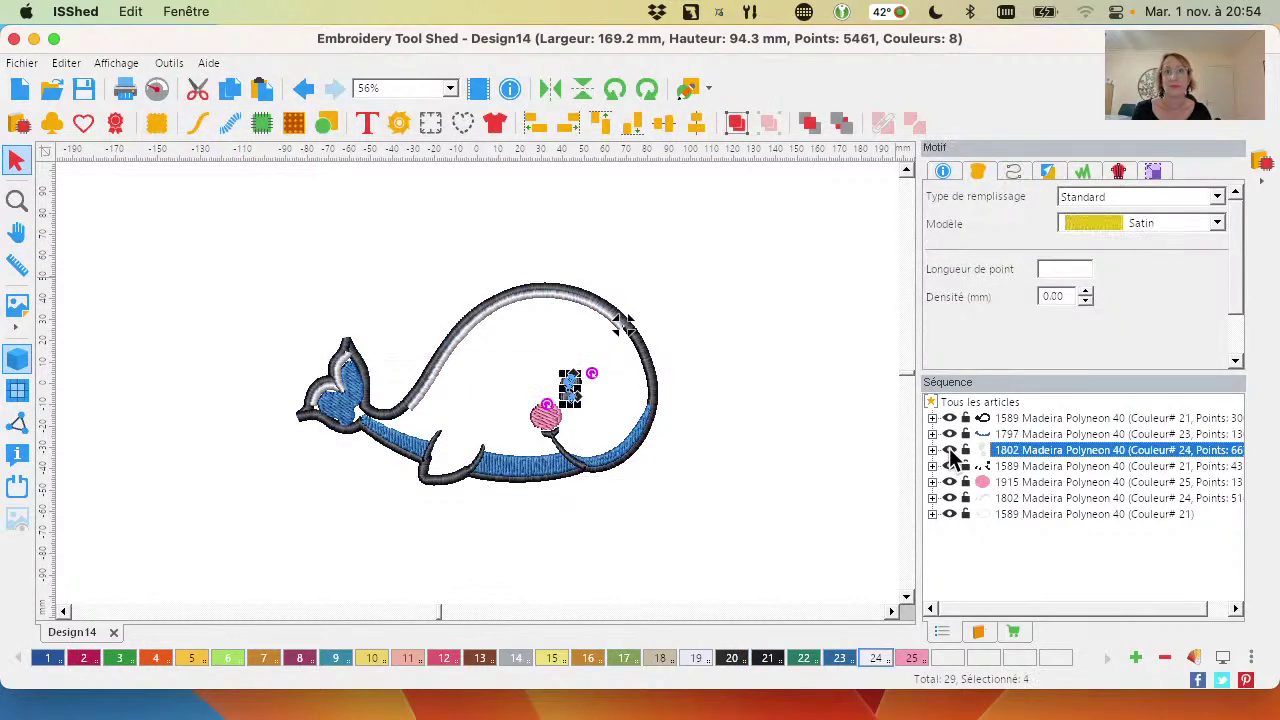
pyautogui.click(949, 450)
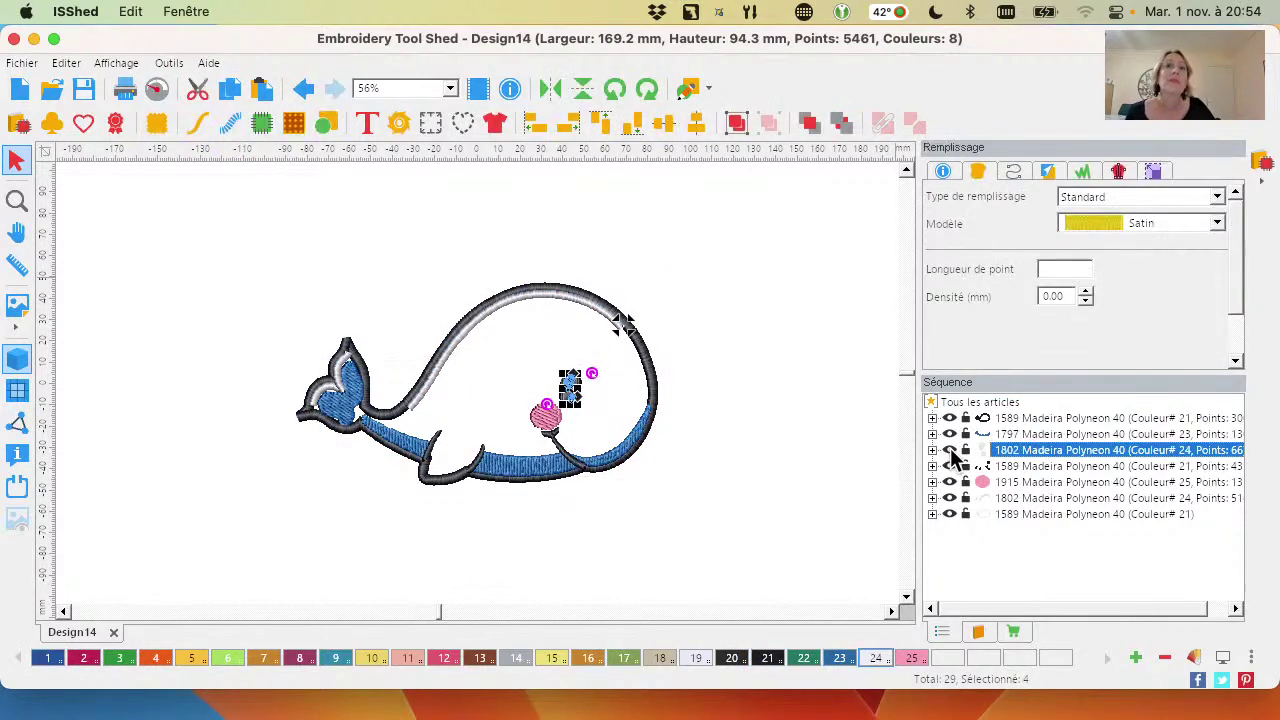
pyautogui.click(950, 535)
pyautogui.click(1035, 417)
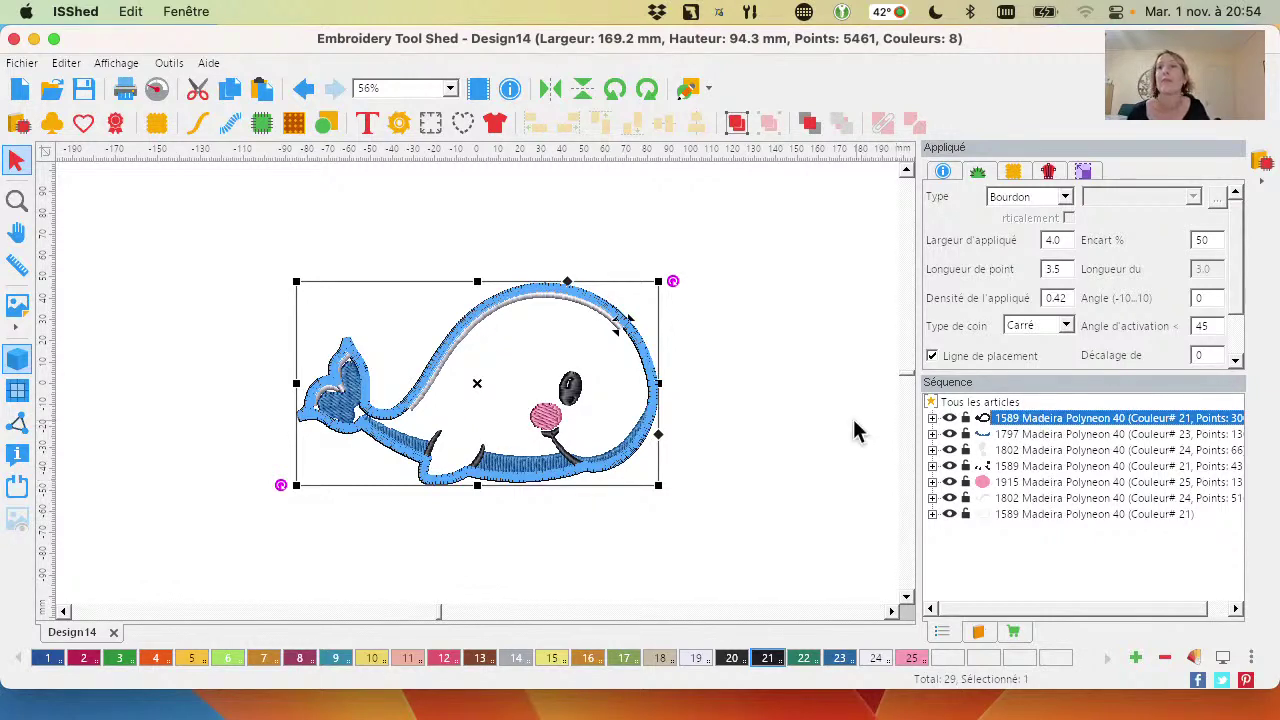
# Delete the pink cheek from the whale design, and undo the deletion
pyautogui.click(545, 425)
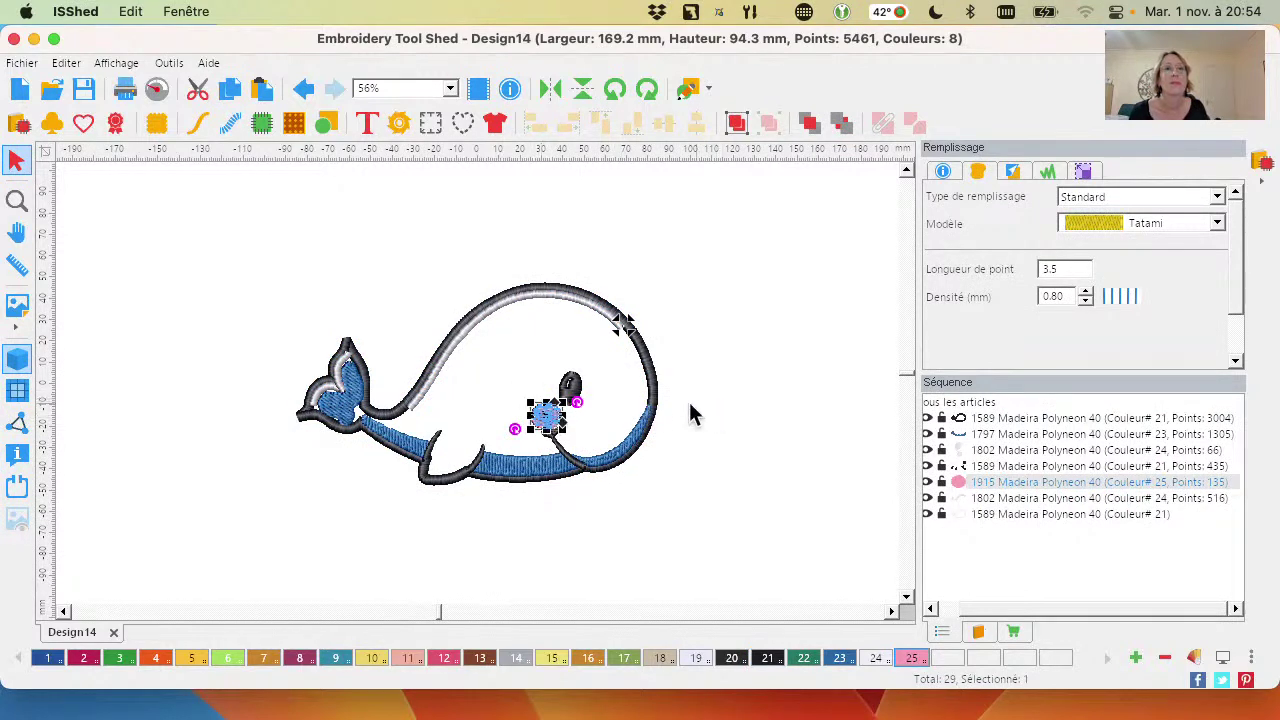
pyautogui.click(1047, 480)
pyautogui.rightClick(1047, 480)
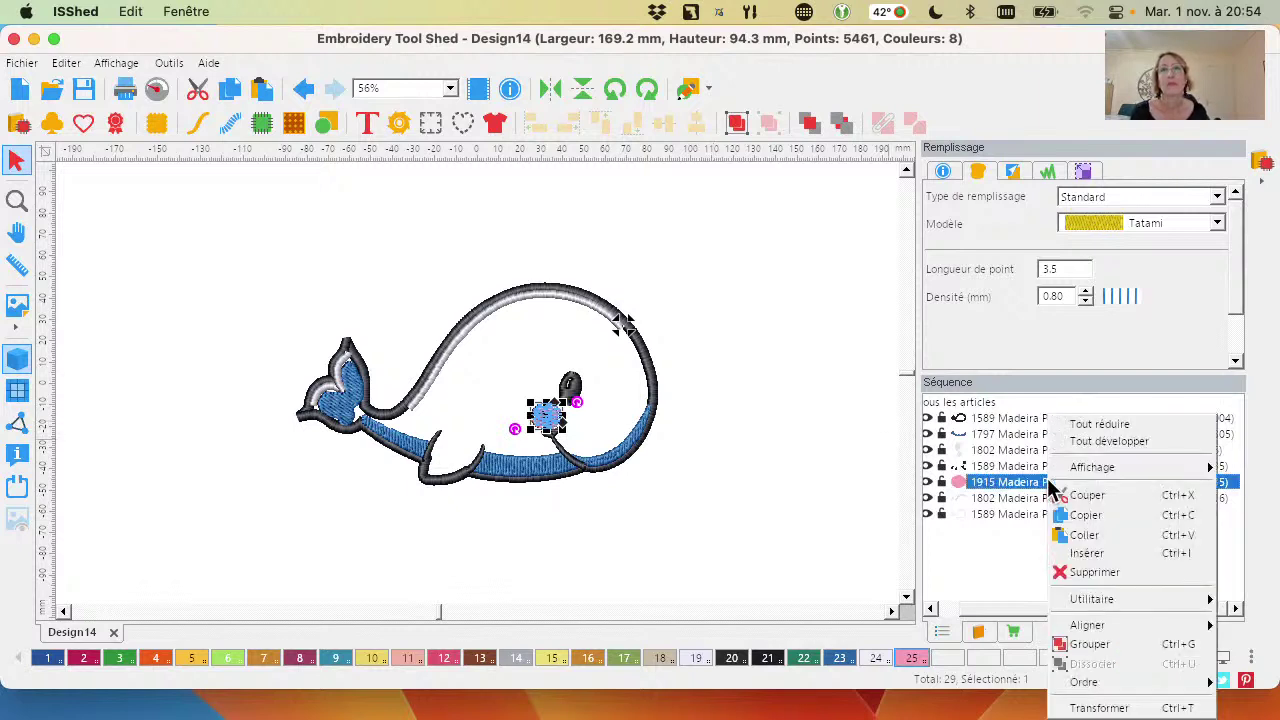
pyautogui.click(1100, 574)
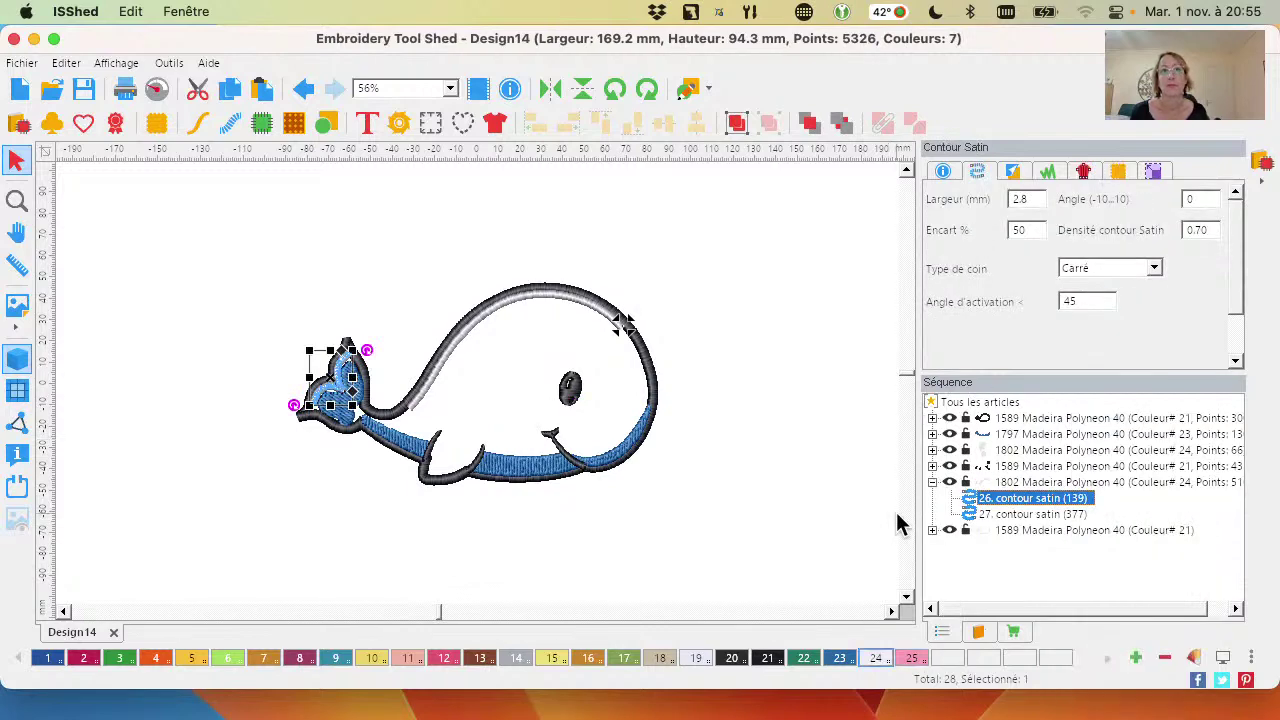
pyautogui.click(17, 201)
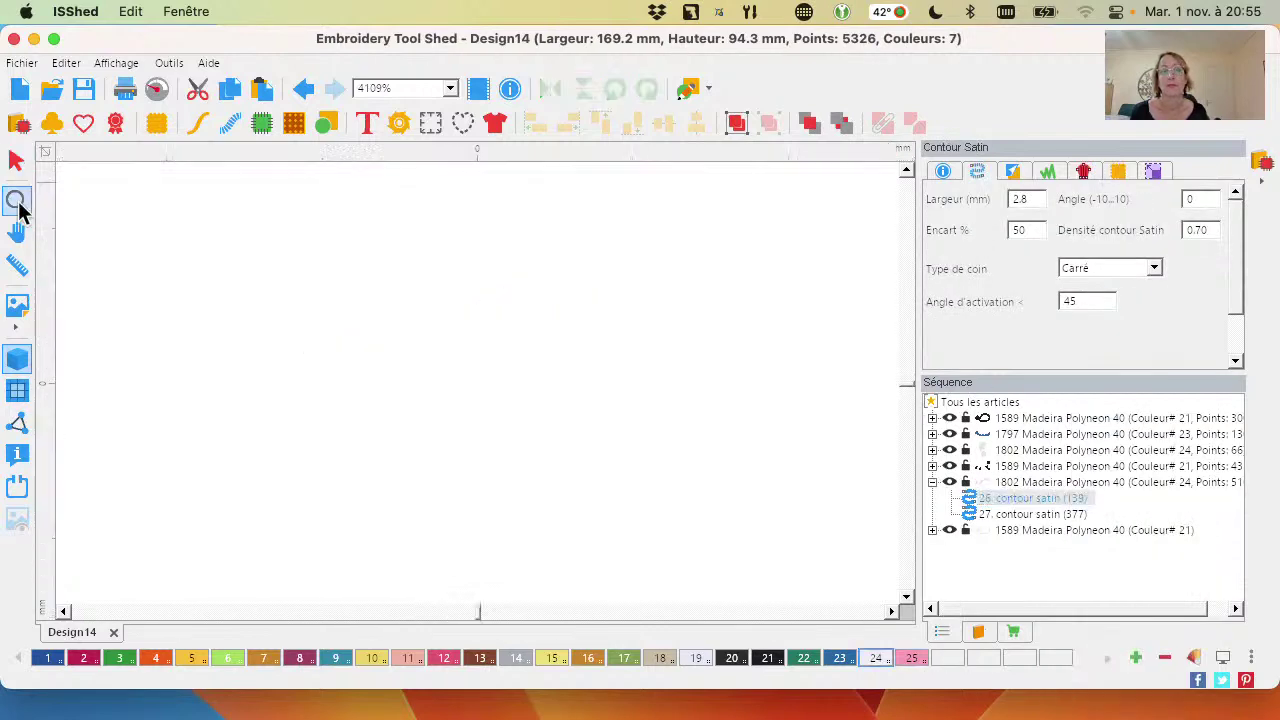
pyautogui.click(304, 89)
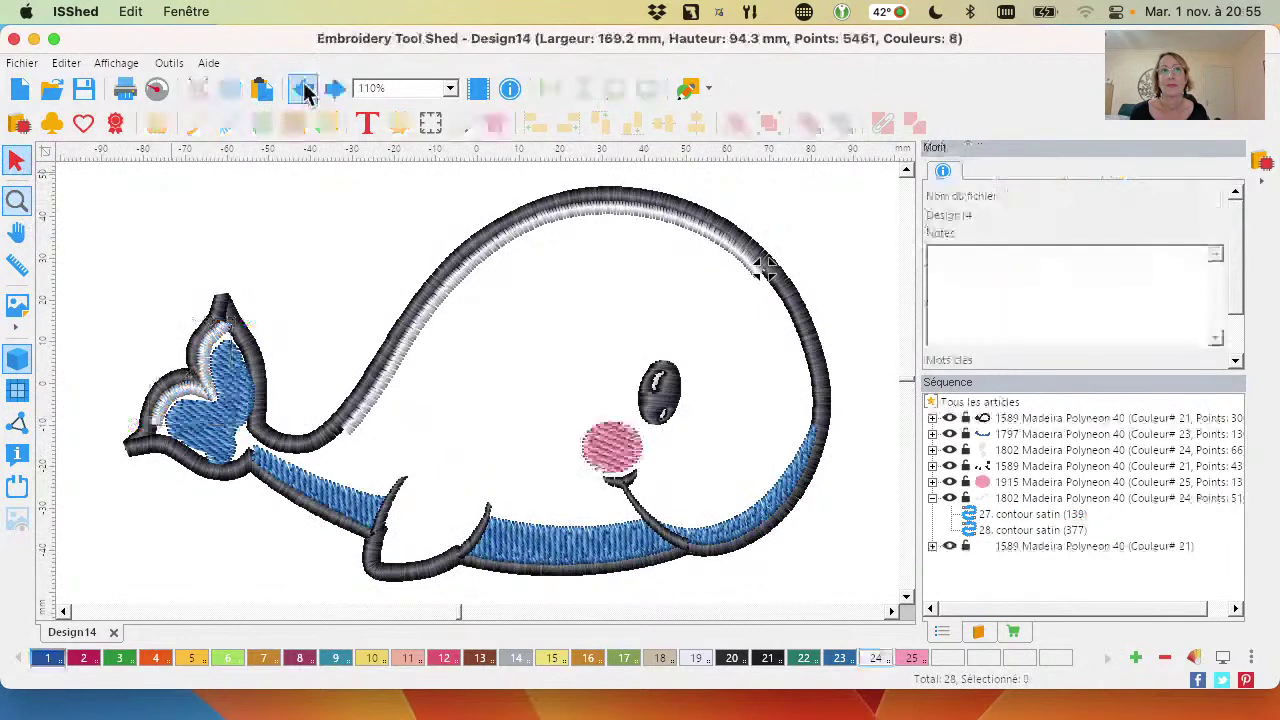
# Recolour all the stitch pieces of the whale's eye with thread colour 1, True Blue (1842)
pyautogui.click(664, 395)
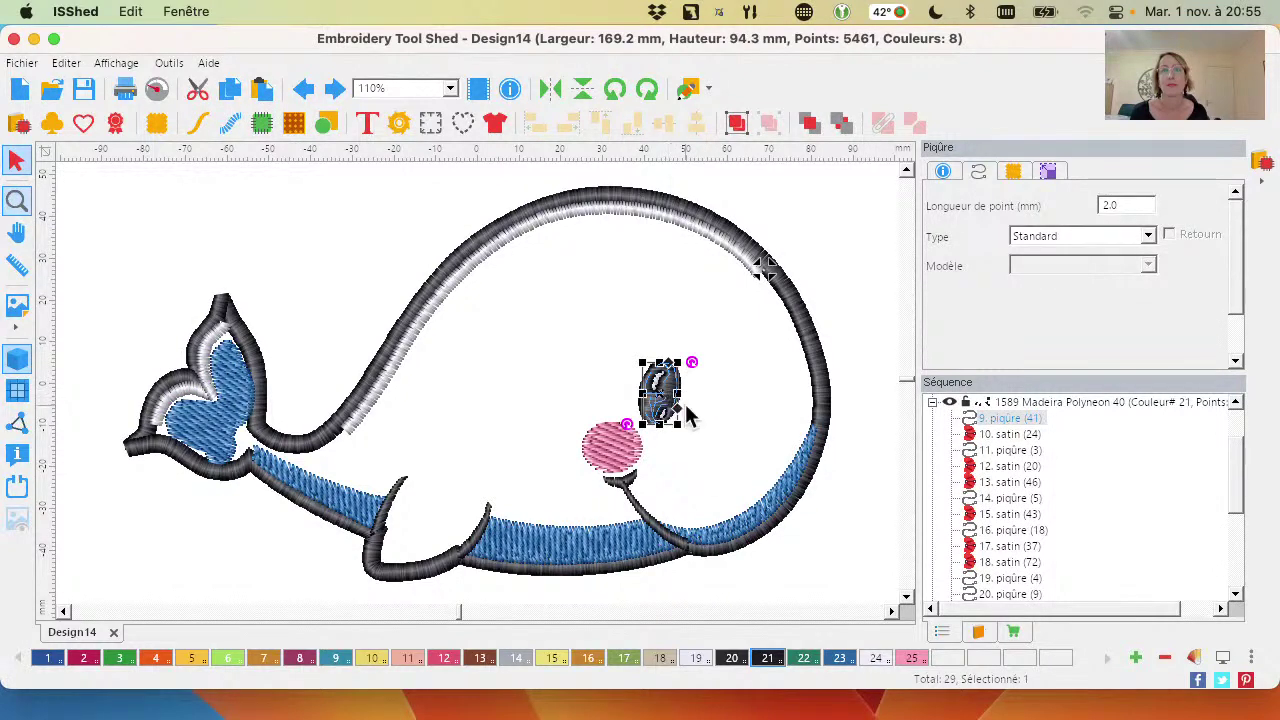
pyautogui.click(718, 363)
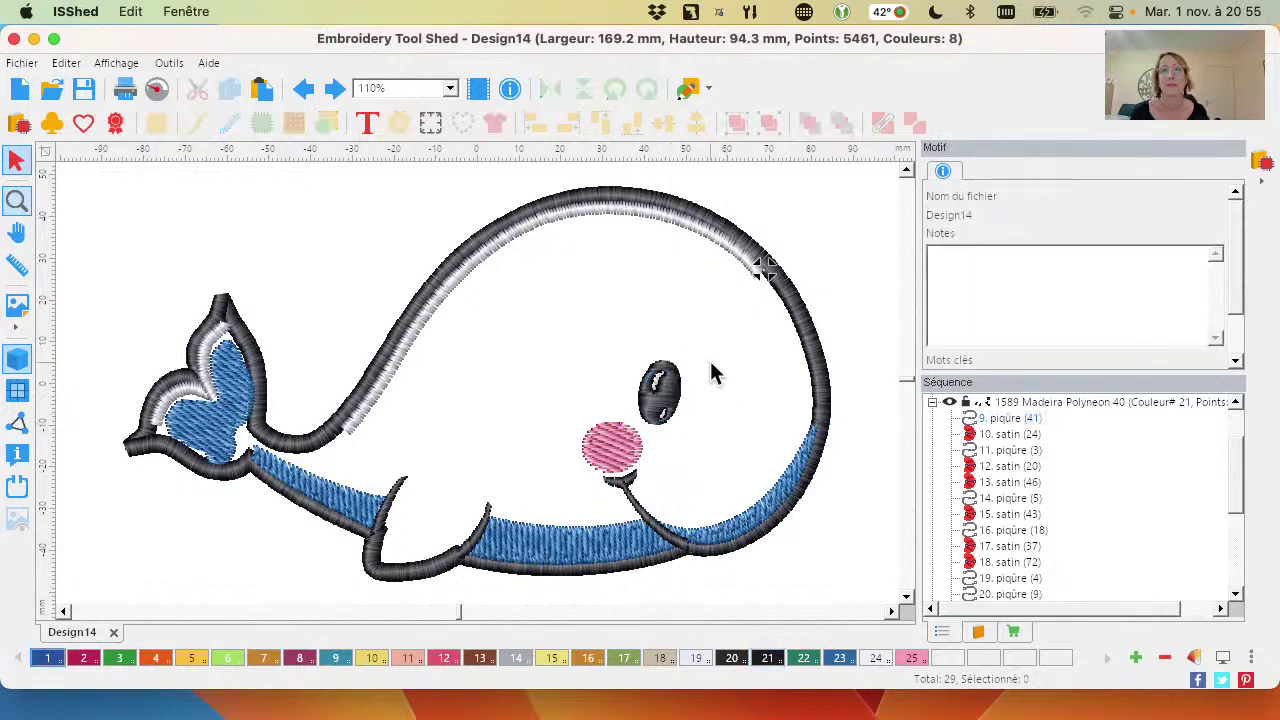
pyautogui.click(932, 403)
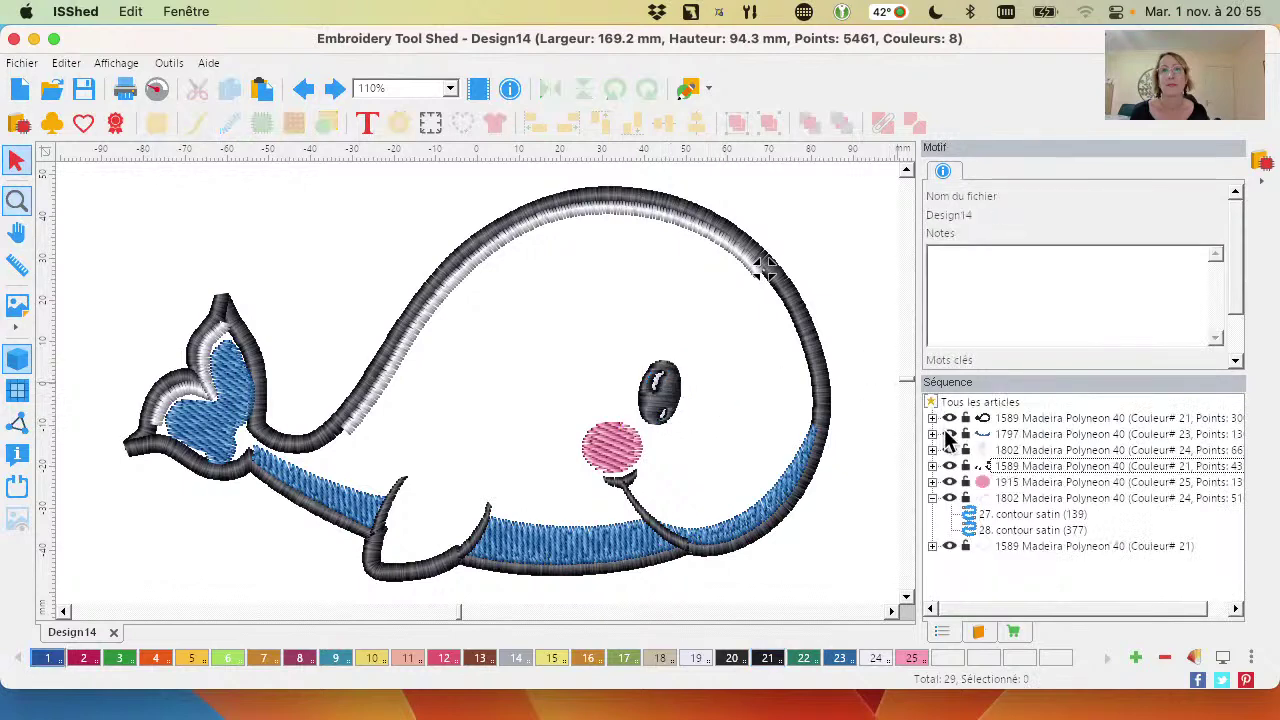
pyautogui.click(1016, 465)
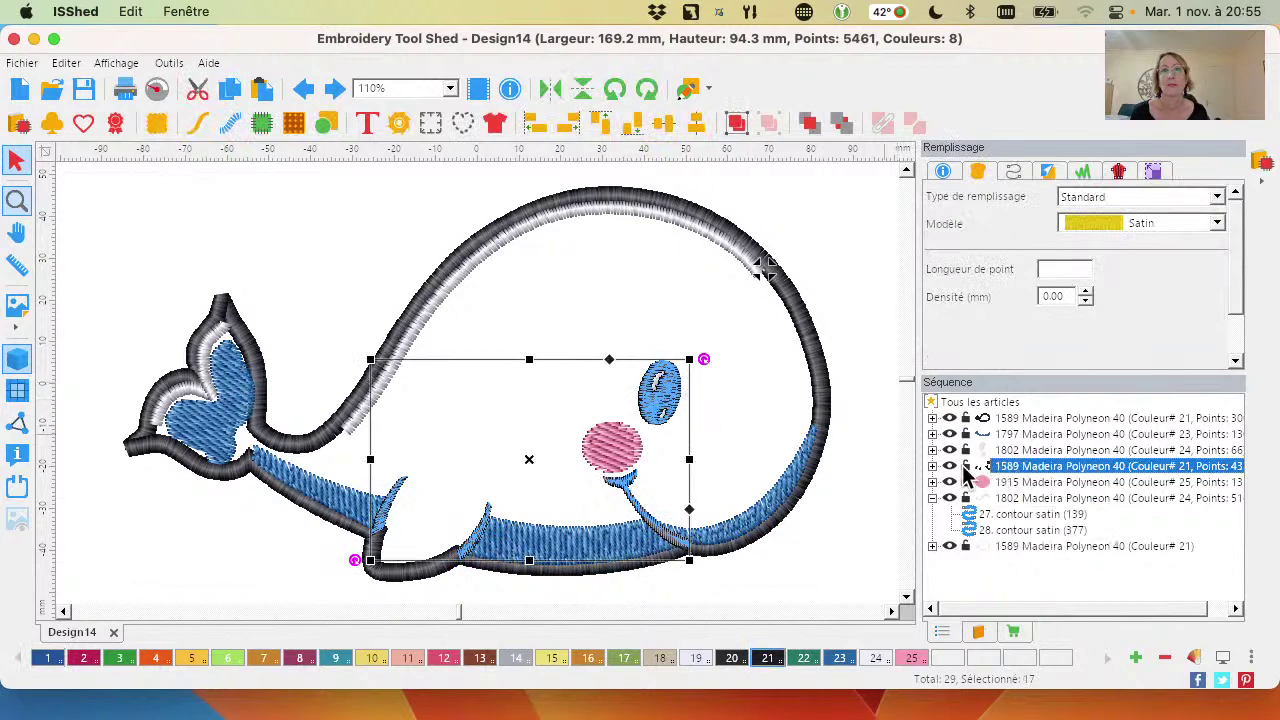
pyautogui.moveTo(981, 467)
pyautogui.click(767, 394)
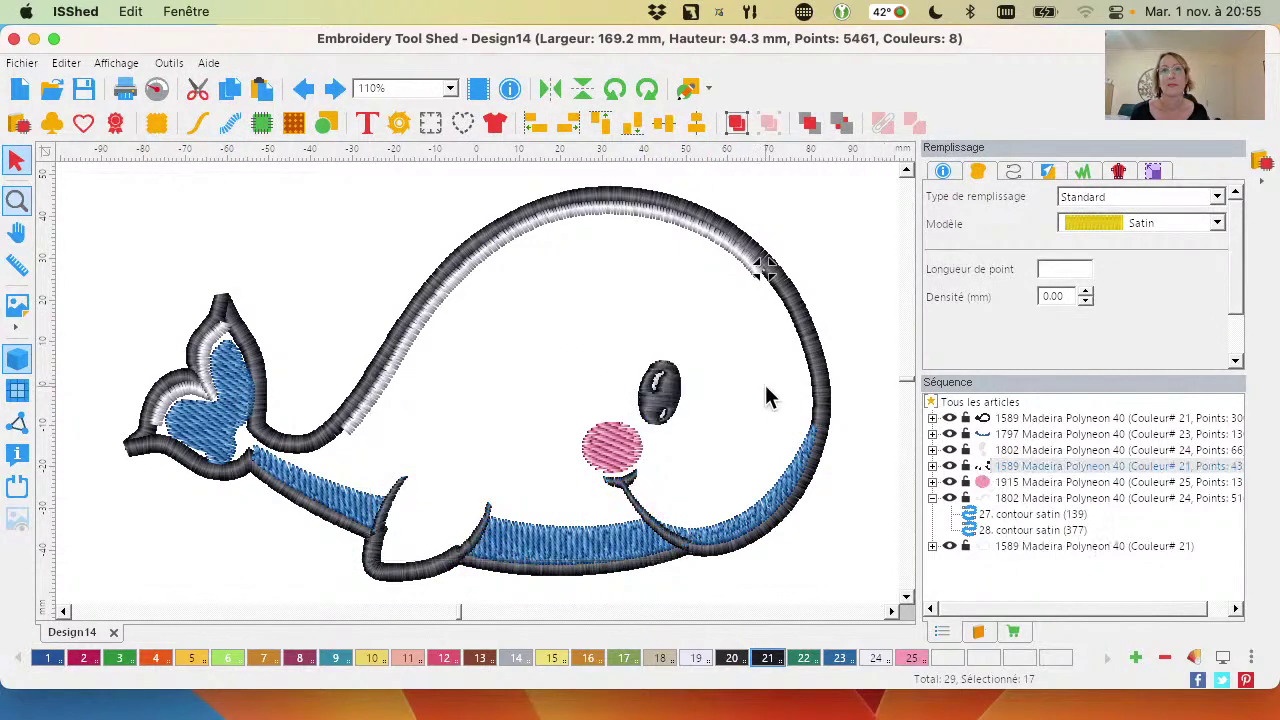
pyautogui.moveTo(713, 347); pyautogui.dragTo(623, 434)
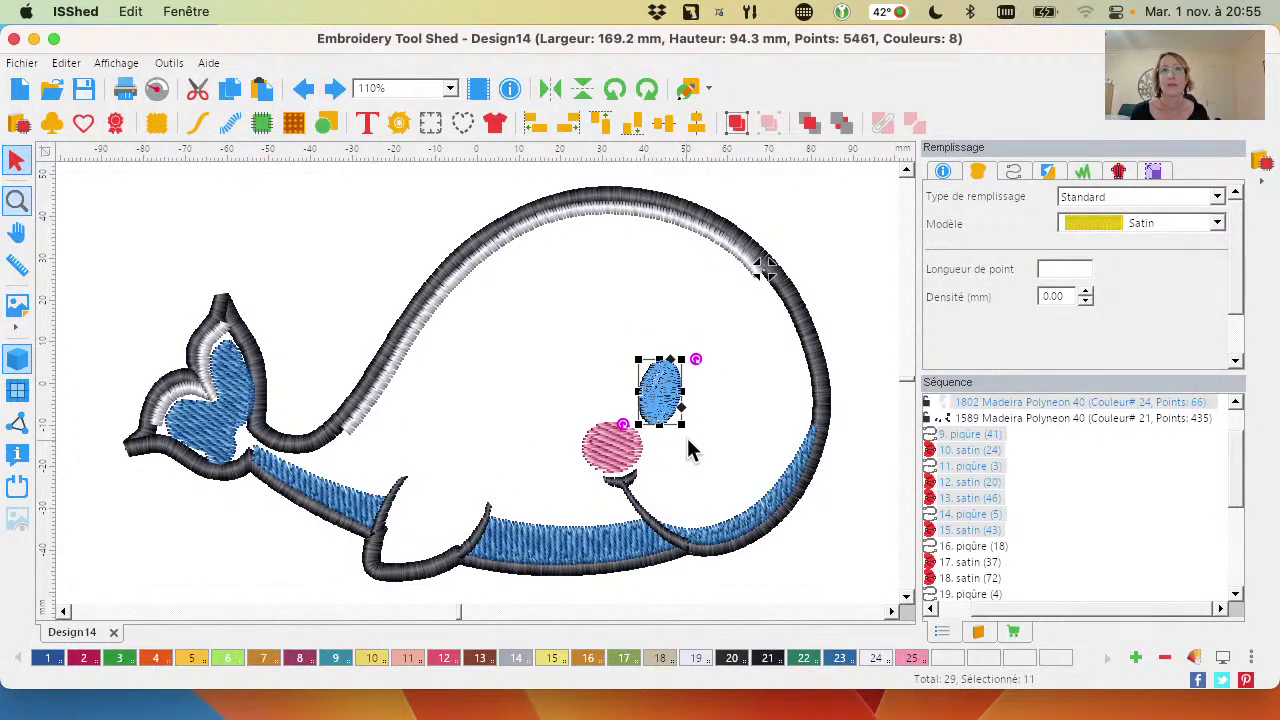
pyautogui.click(48, 658)
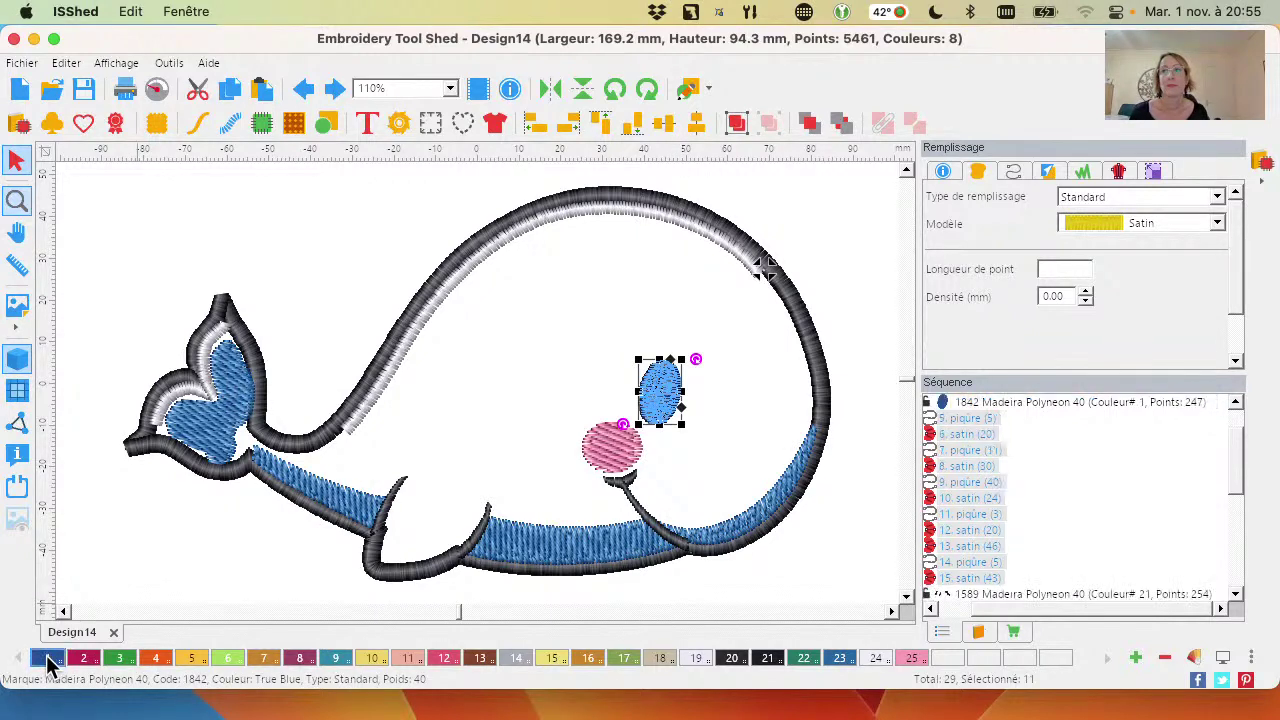
pyautogui.click(470, 354)
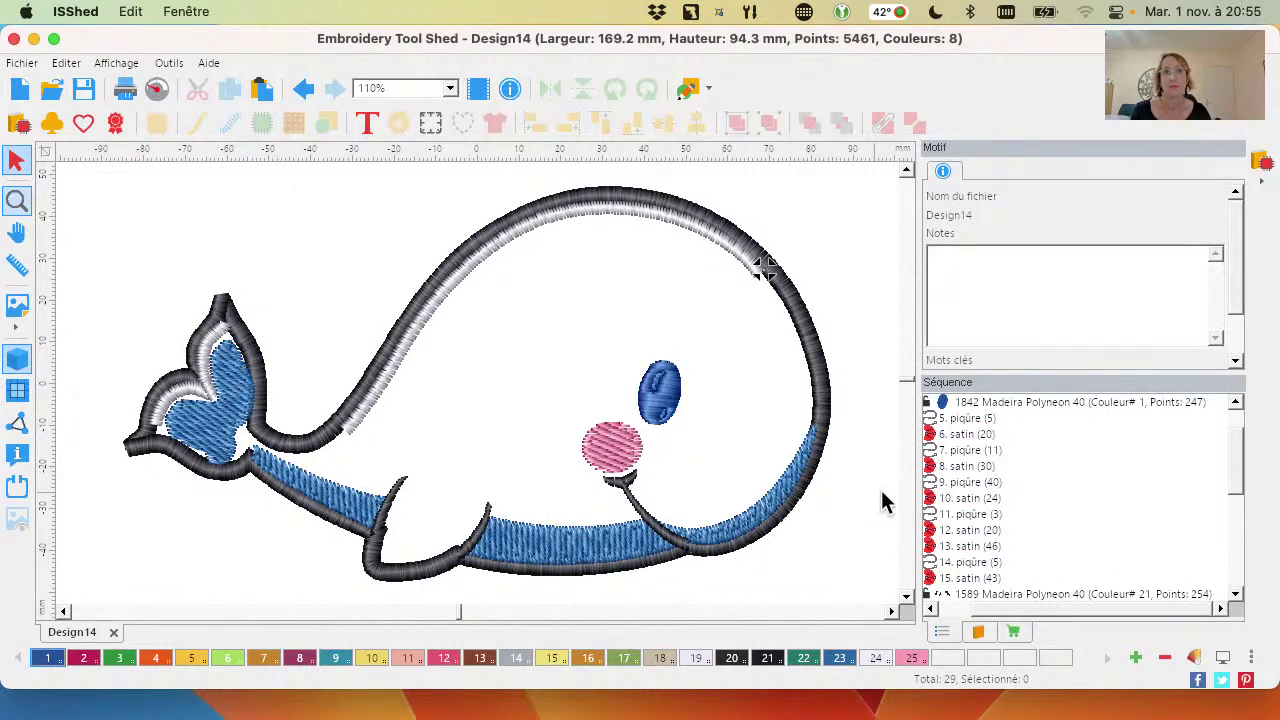
pyautogui.moveTo(952, 608)
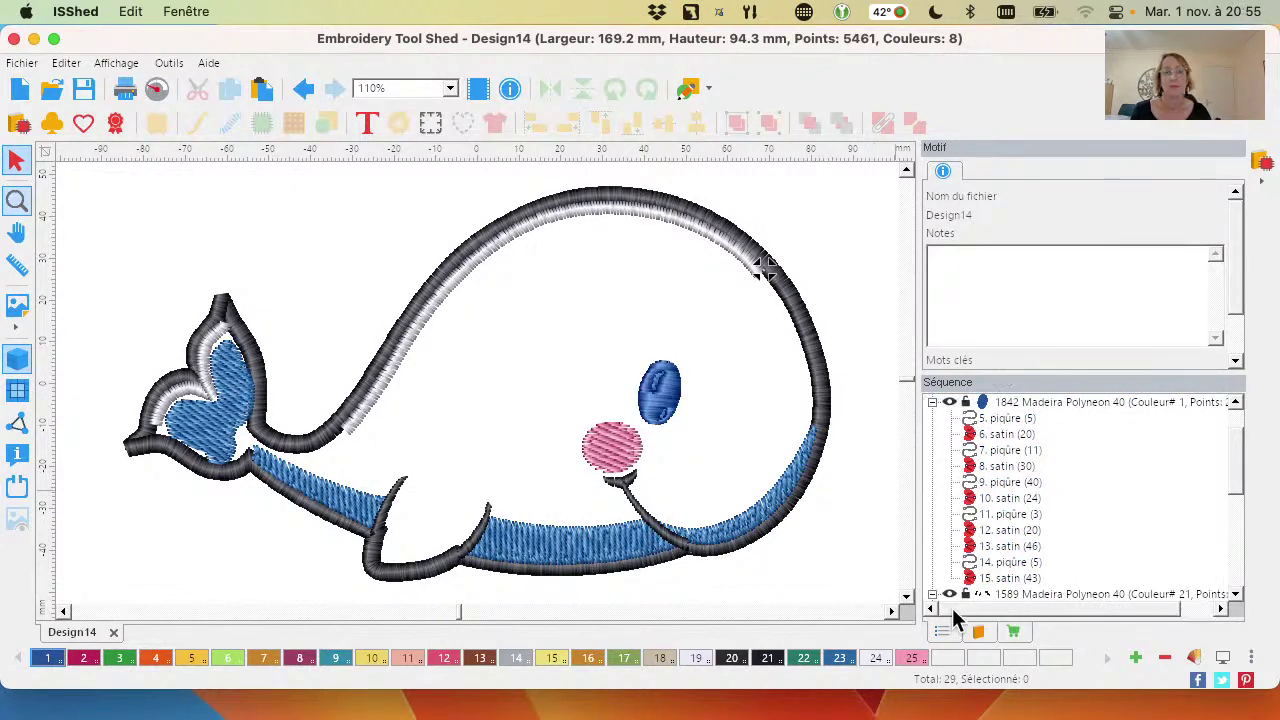
pyautogui.click(931, 401)
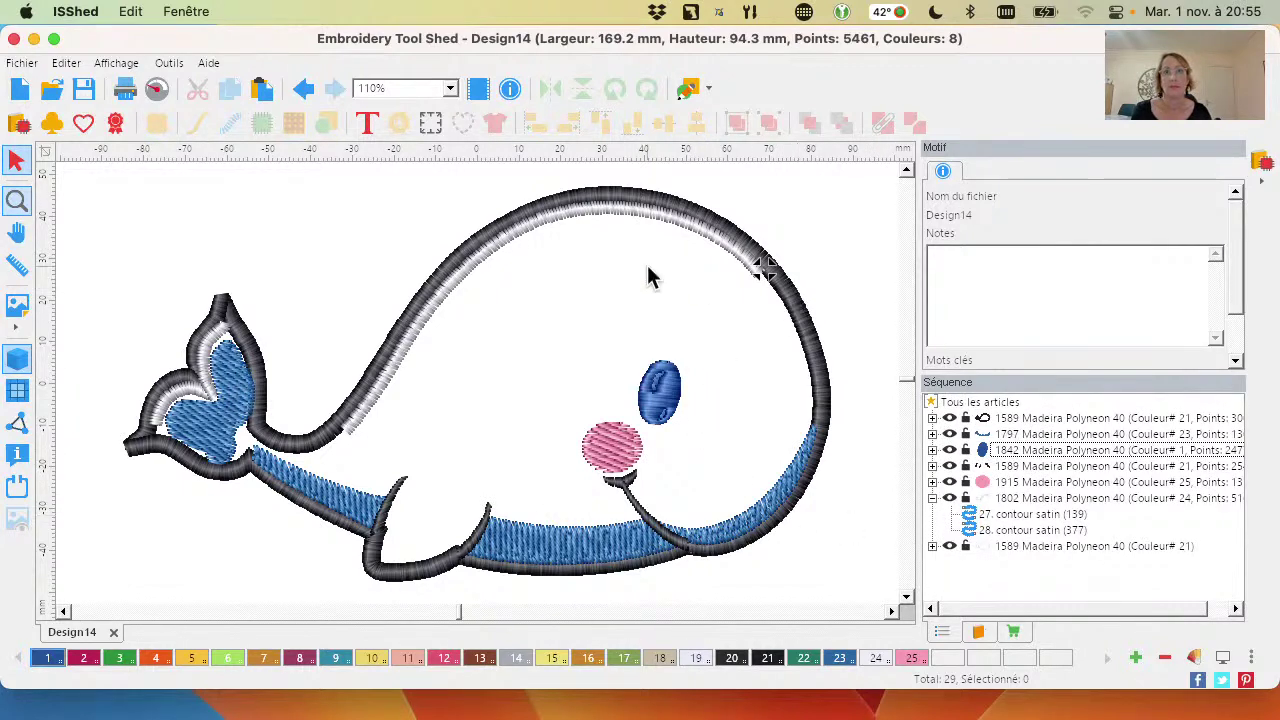
# Change the appliqué type of the whale's outer outline to Symbole spécial
pyautogui.click(625, 196)
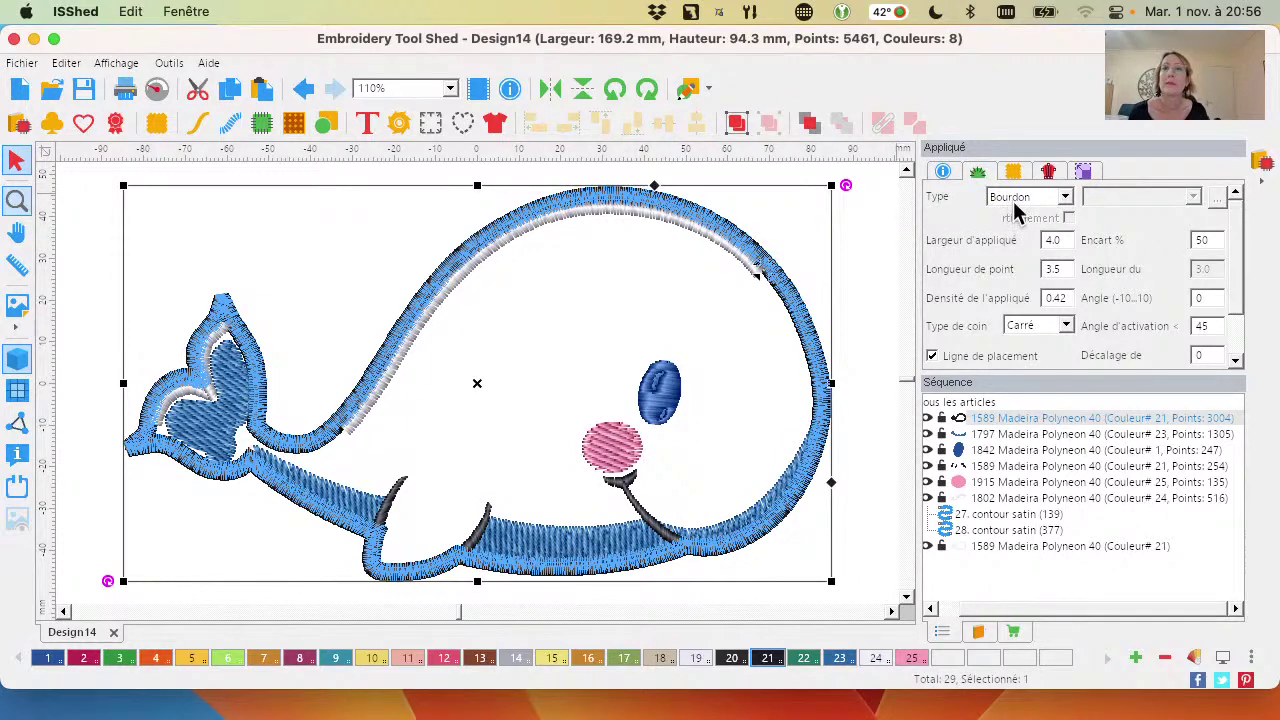
pyautogui.click(1047, 210)
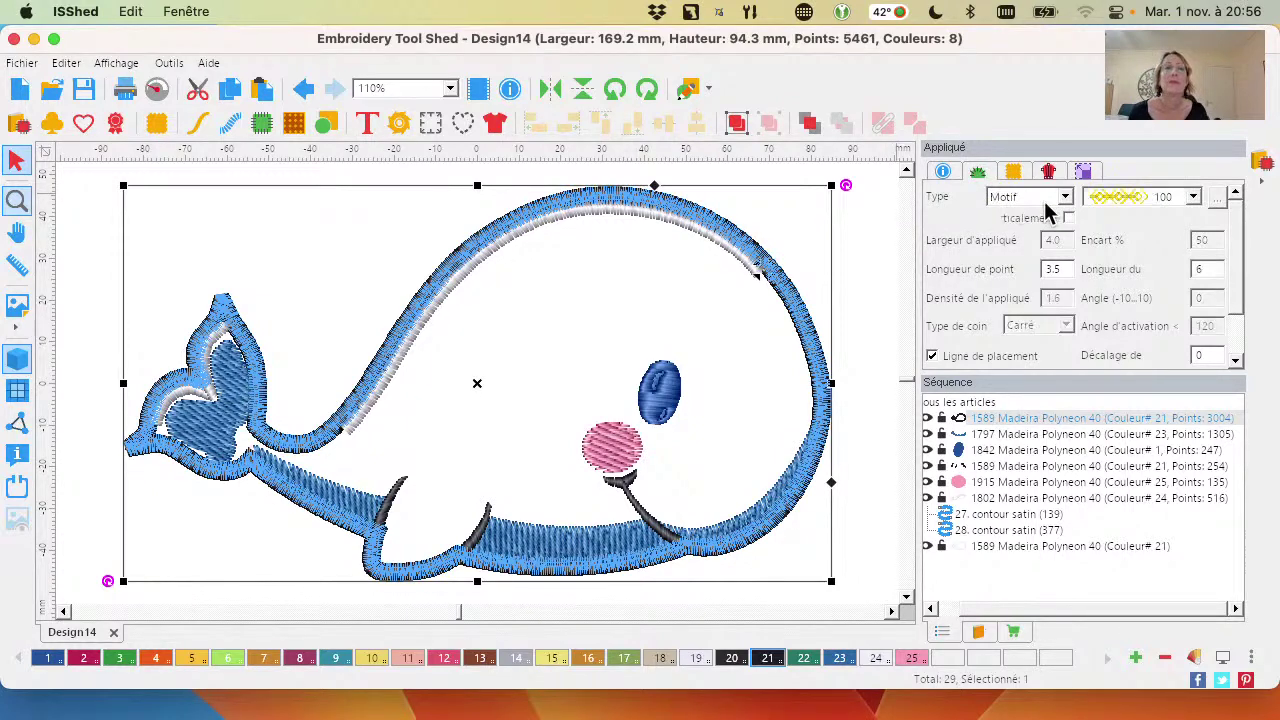
pyautogui.click(1040, 205)
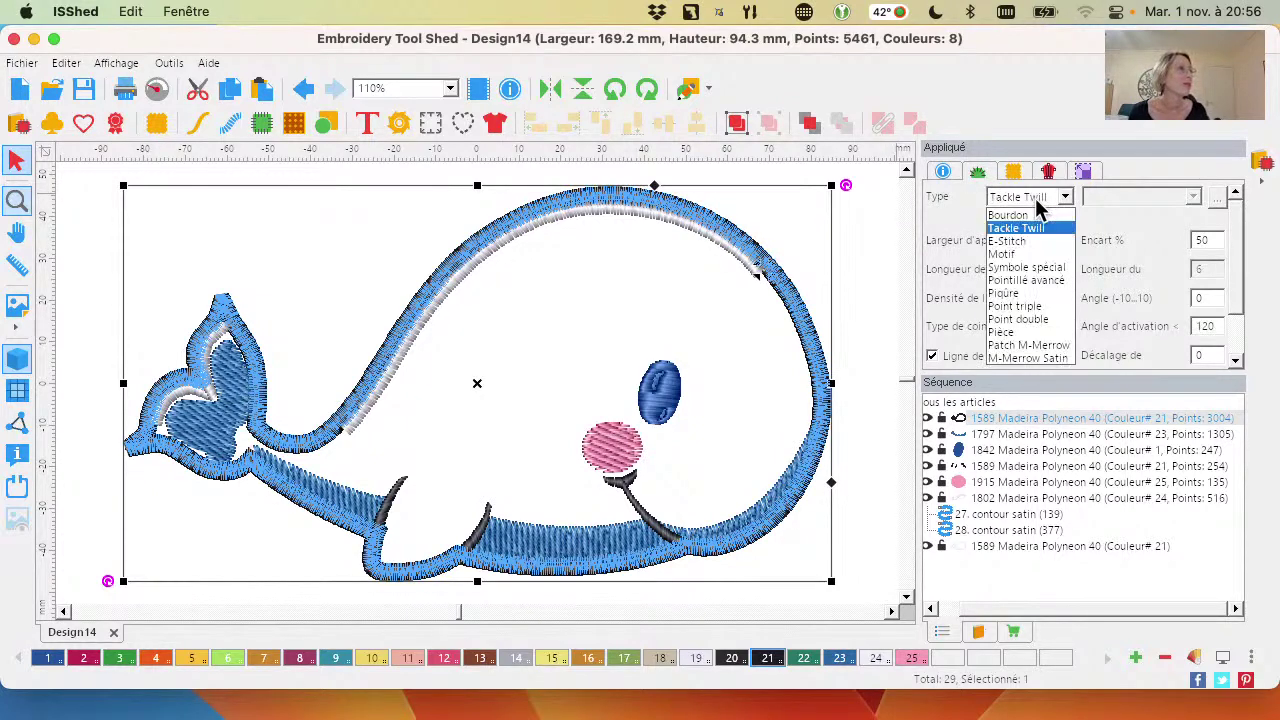
pyautogui.click(1033, 215)
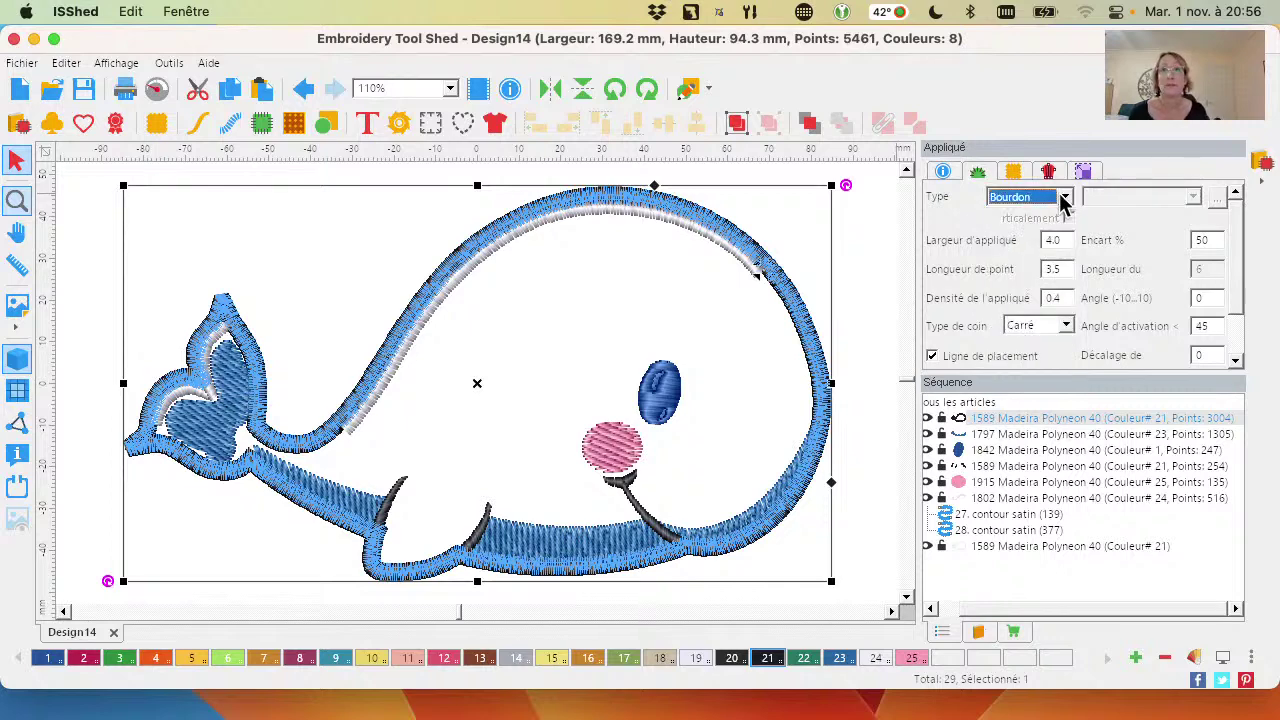
pyautogui.click(1055, 199)
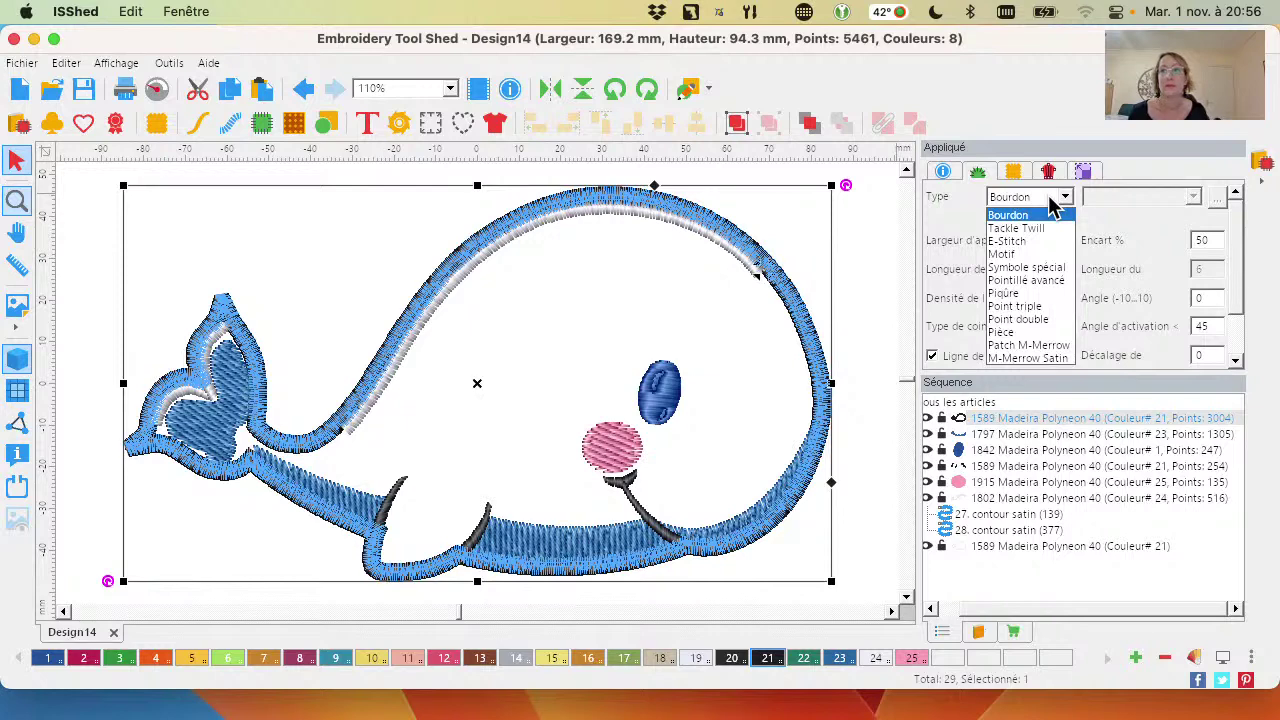
pyautogui.click(1042, 268)
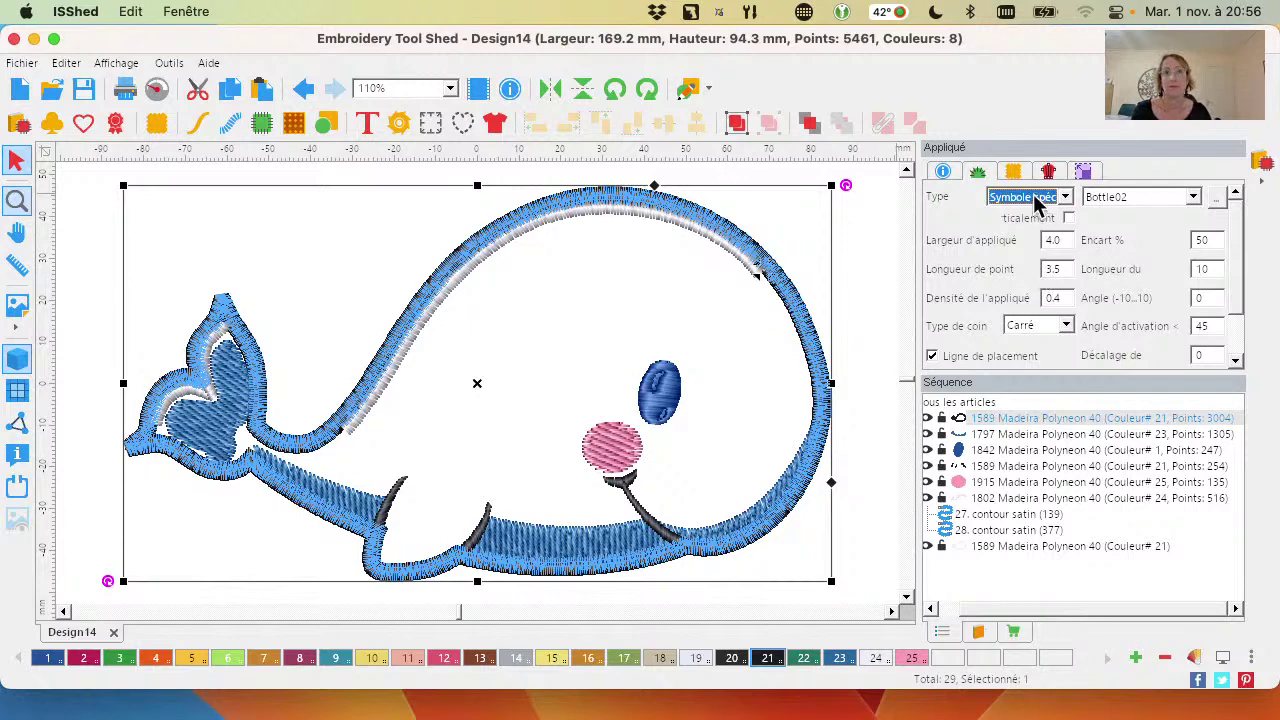
# Choose the Wave symbol for the whale's appliqué outline and apply the new border
pyautogui.click(1193, 198)
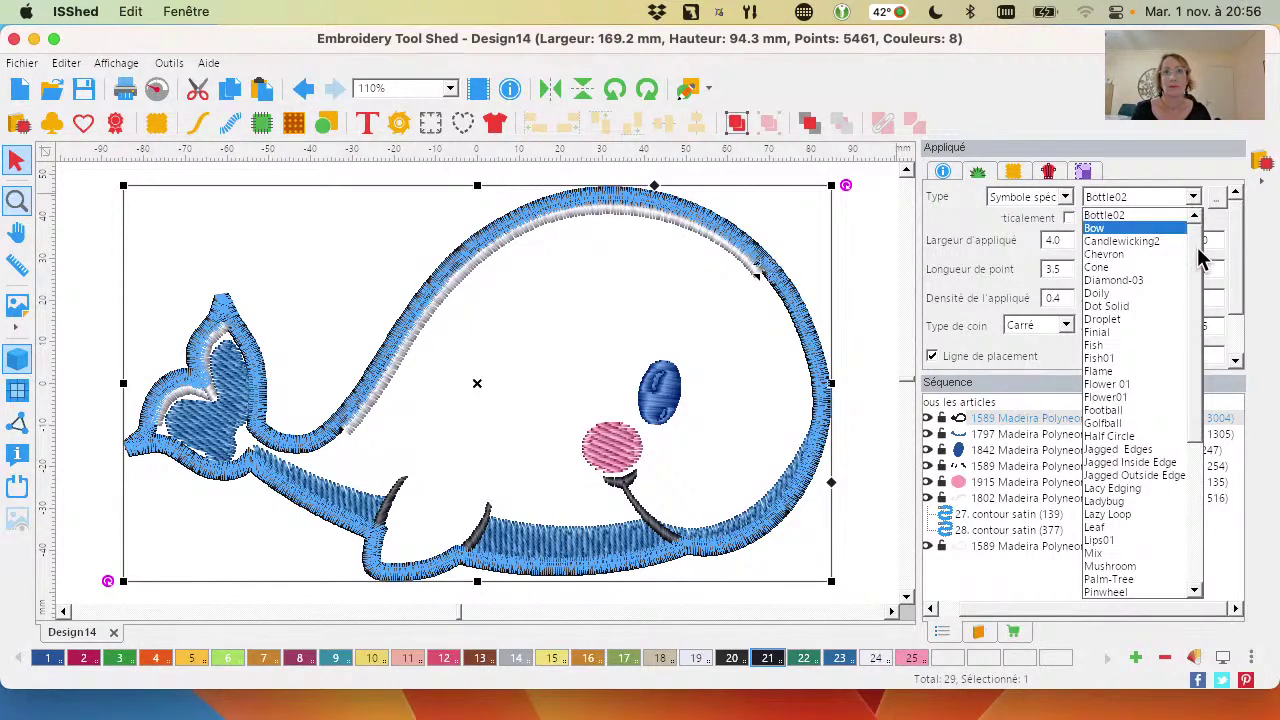
pyautogui.moveTo(1203, 242); pyautogui.dragTo(1204, 395)
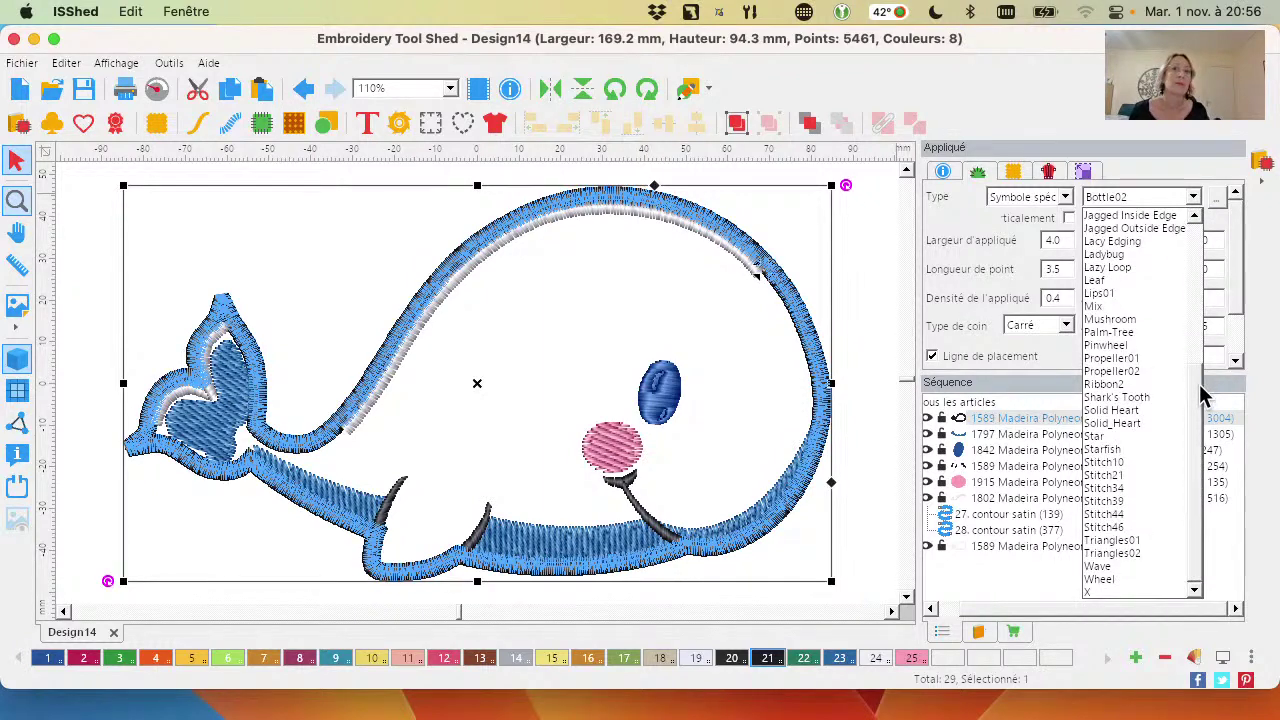
pyautogui.click(1100, 567)
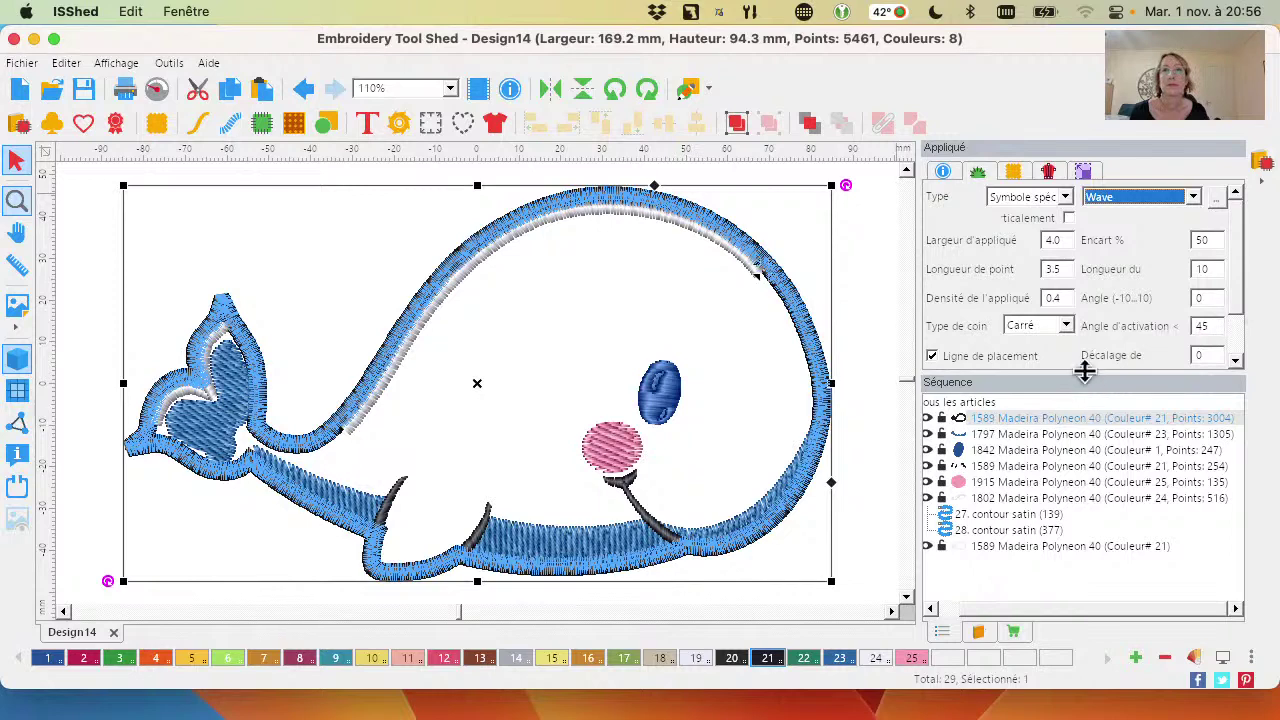
pyautogui.moveTo(1085, 371); pyautogui.dragTo(1086, 401)
pyautogui.click(1236, 392)
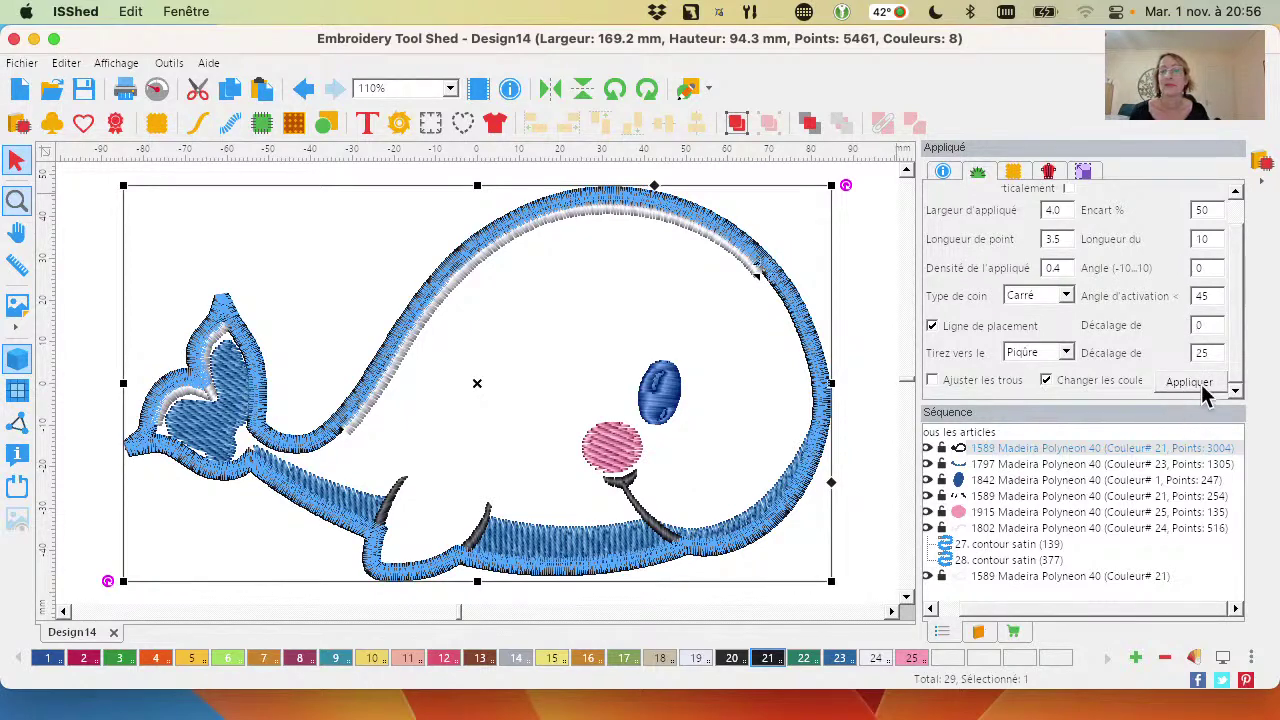
pyautogui.click(1189, 380)
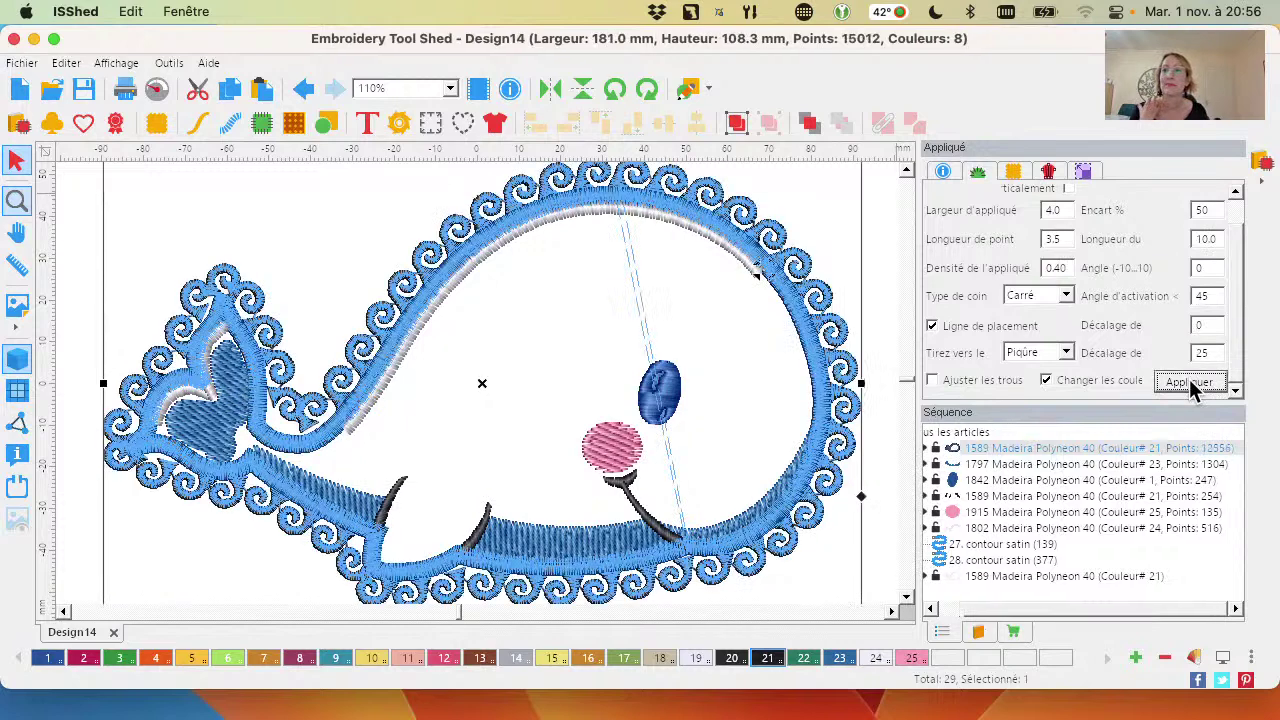
pyautogui.click(888, 236)
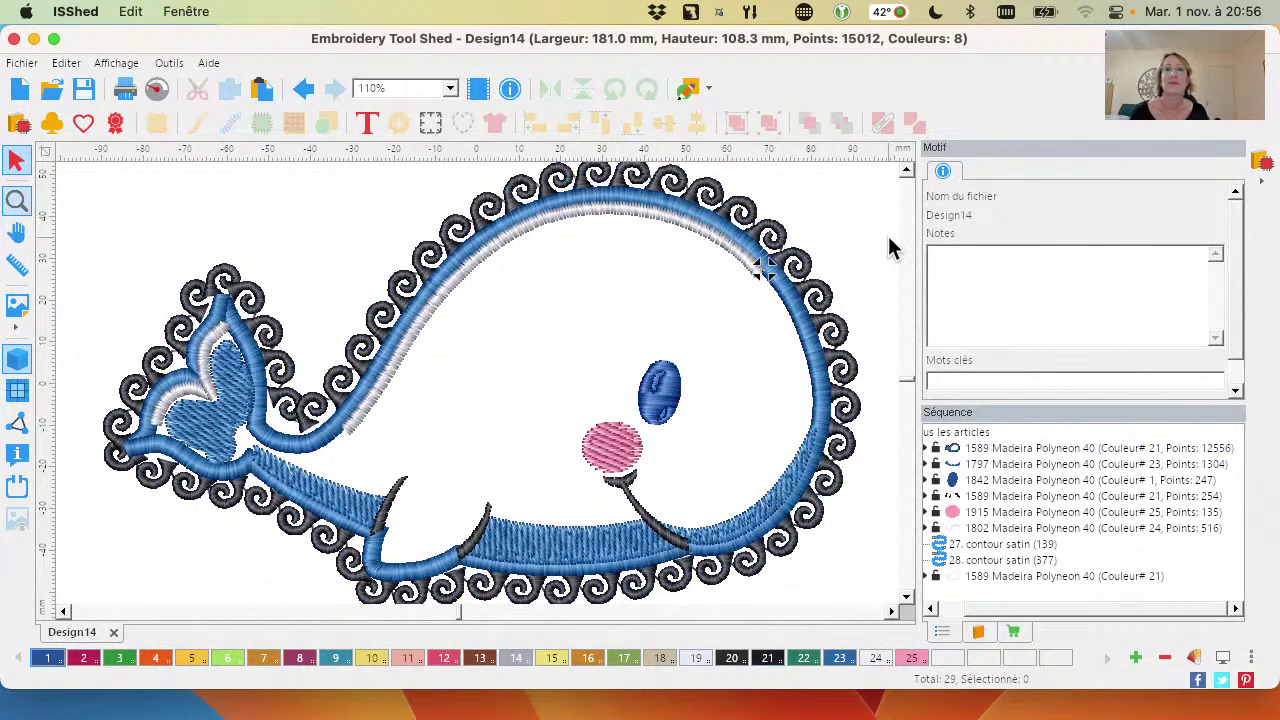
# Recolour the appliqué outline with its wave border using thread colour 9, Cyan (1695)
pyautogui.click(513, 187)
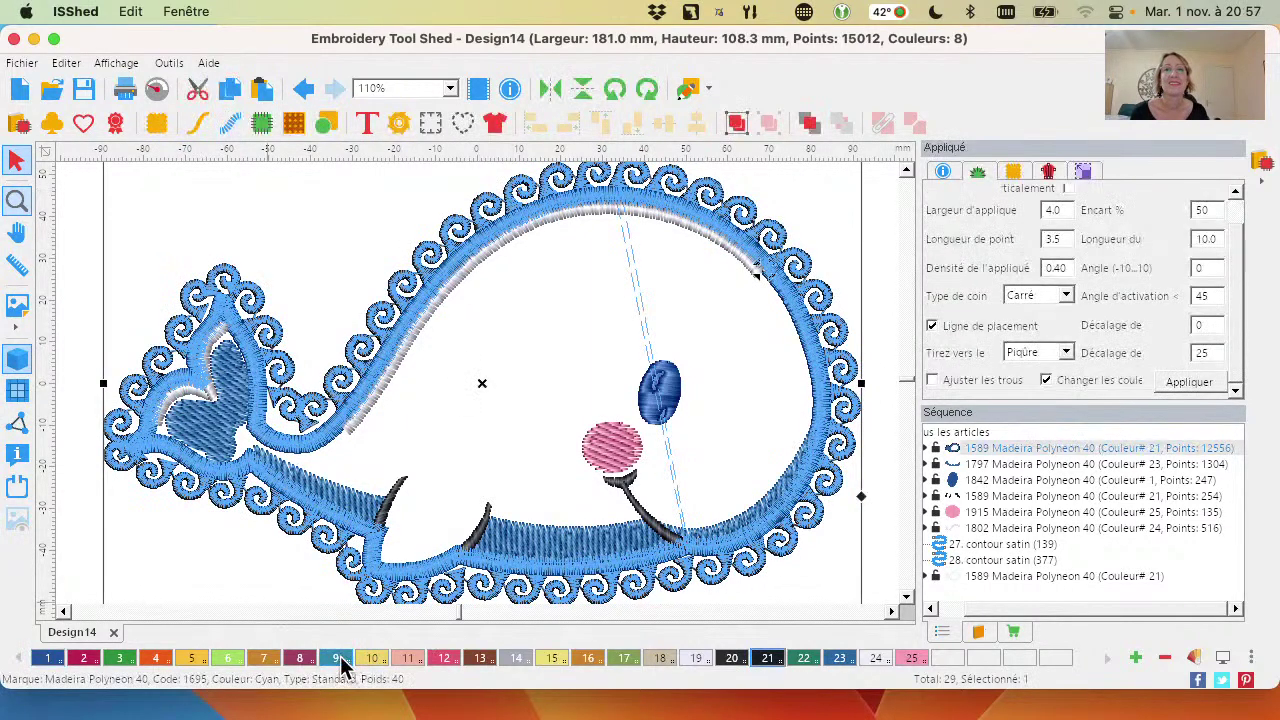
pyautogui.click(340, 660)
pyautogui.click(868, 275)
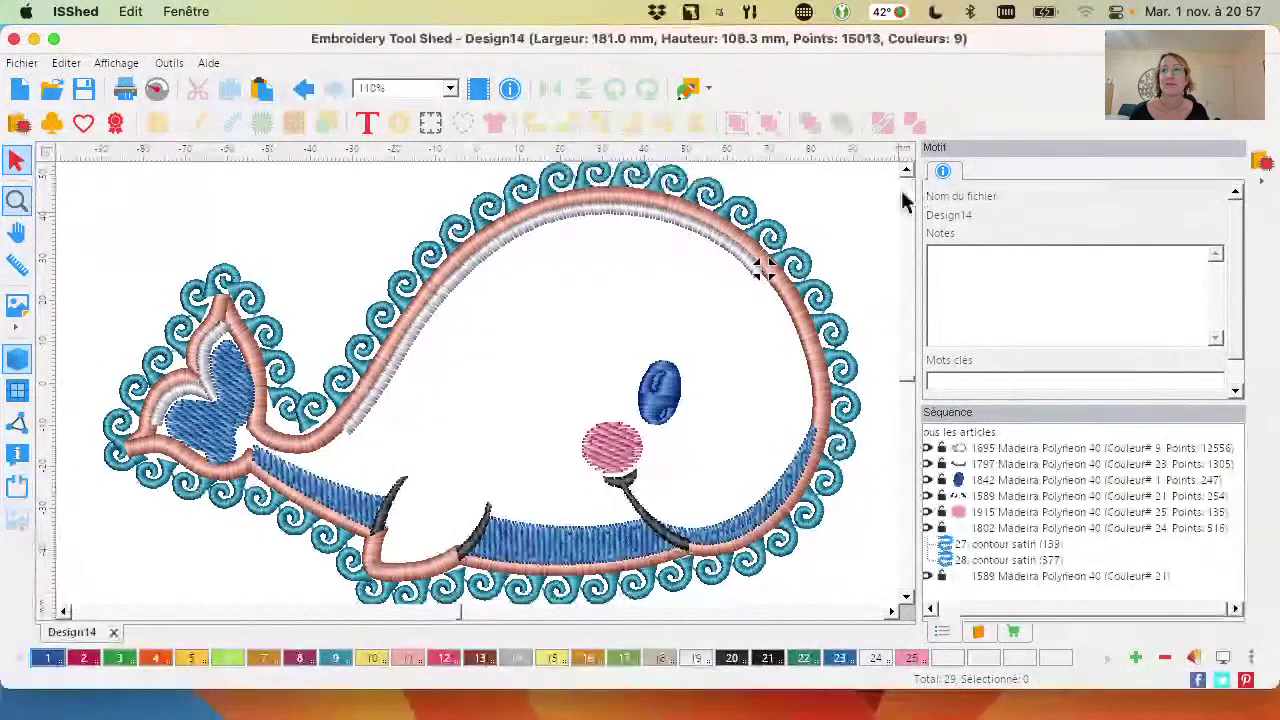
pyautogui.press('super+minus')
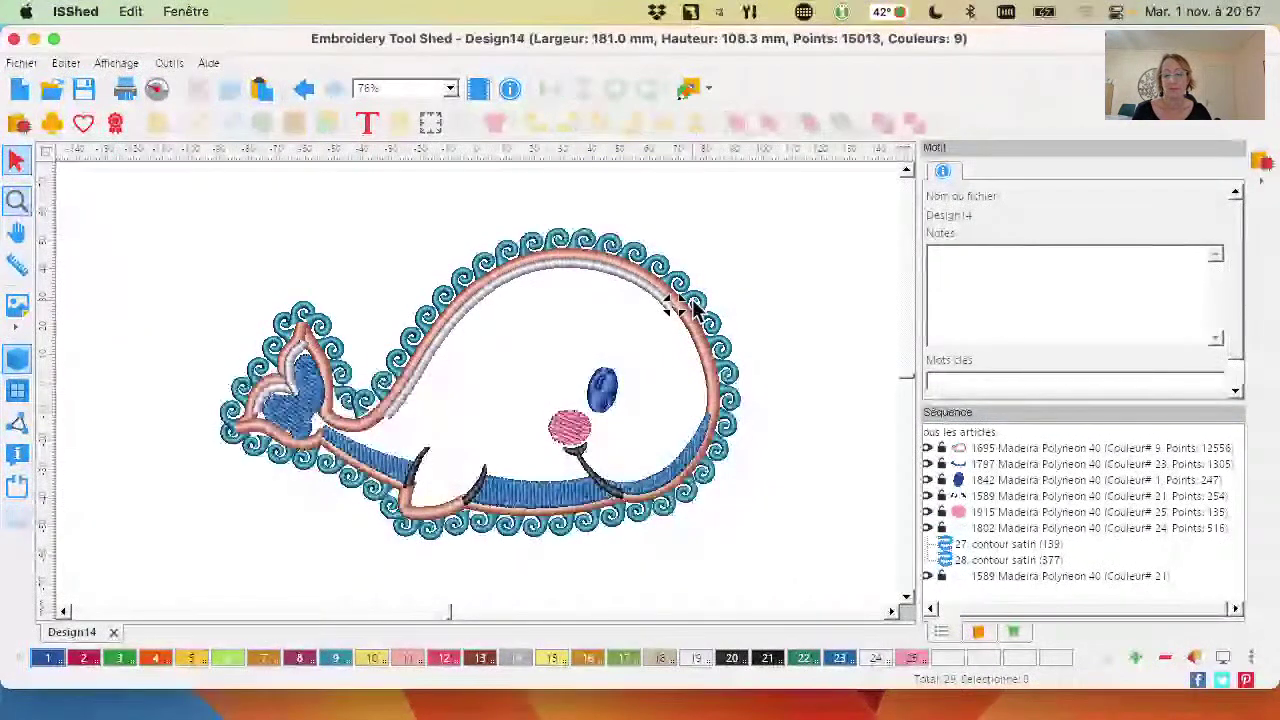
# Change the border symbol of the whale's appliqué outline to Droplet and apply it
pyautogui.click(678, 305)
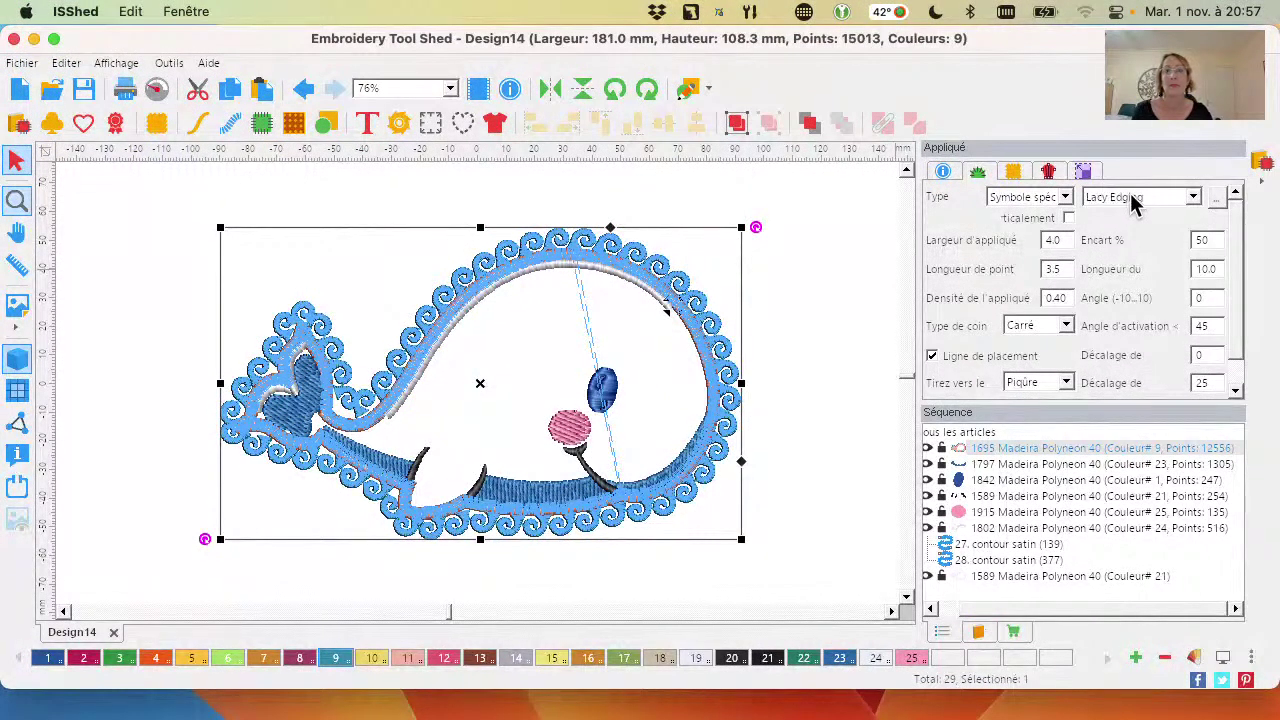
pyautogui.click(1140, 197)
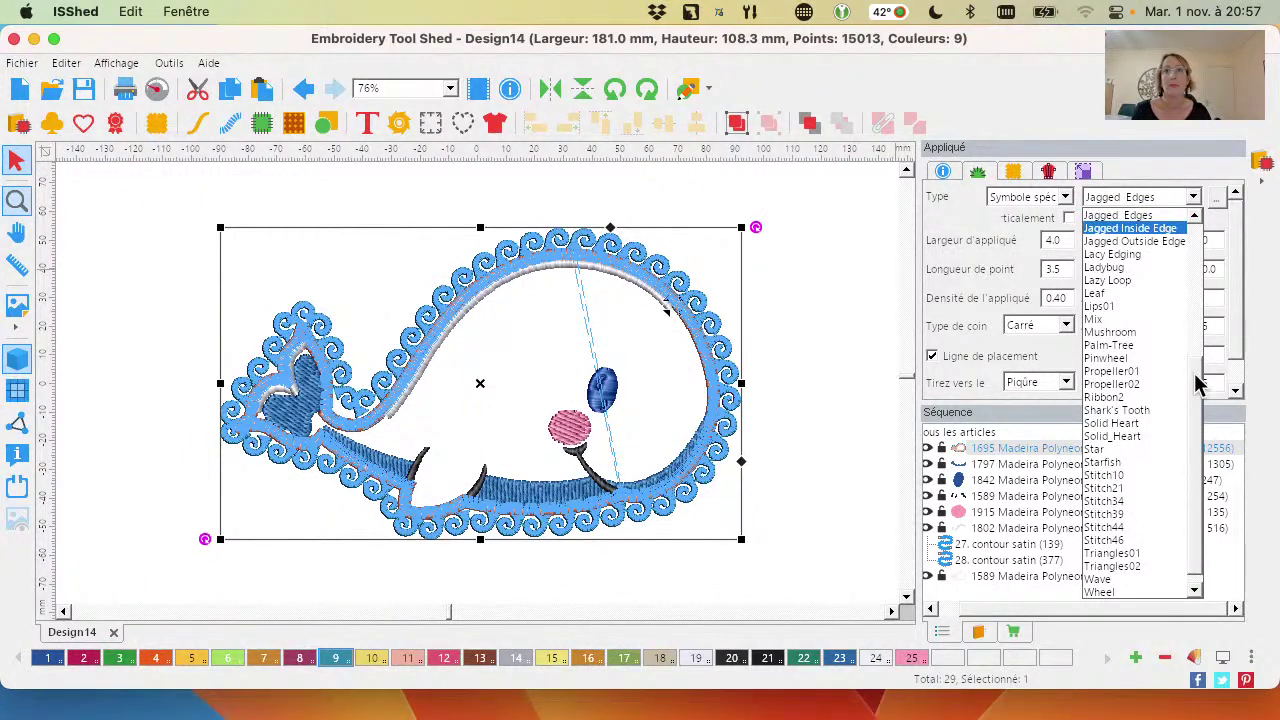
pyautogui.scroll(6, 1200, 382)
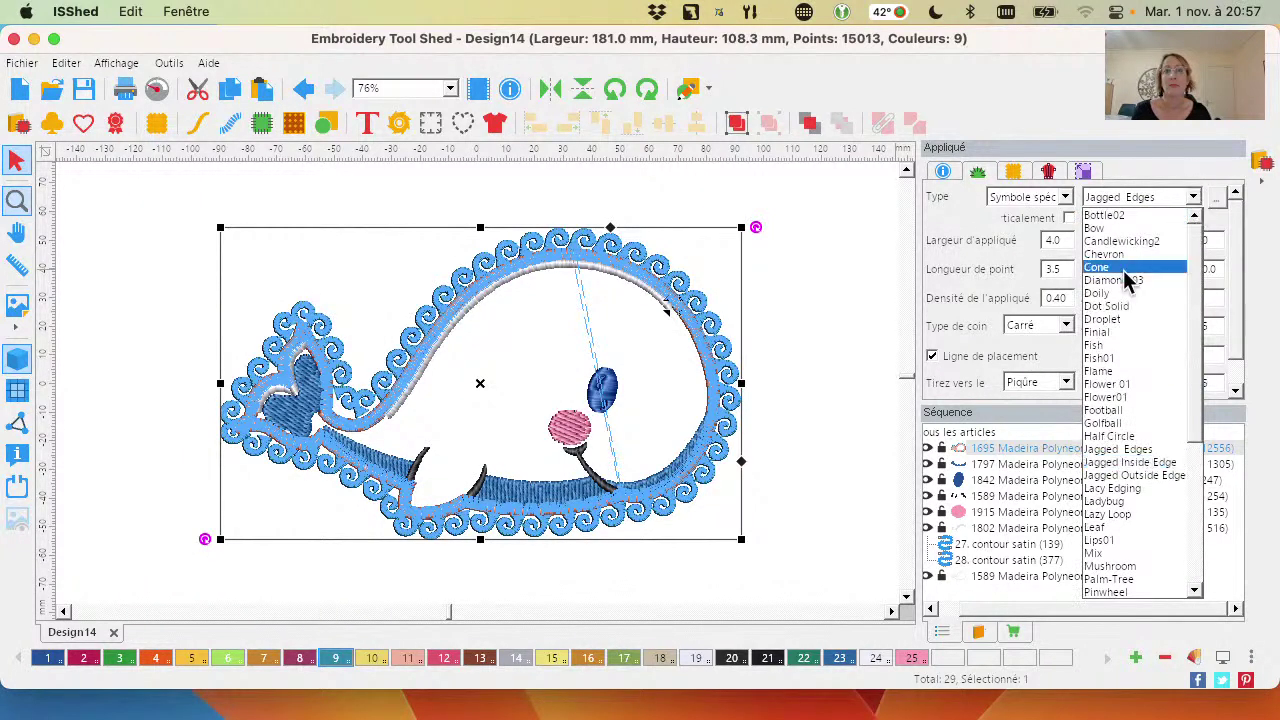
pyautogui.click(1148, 320)
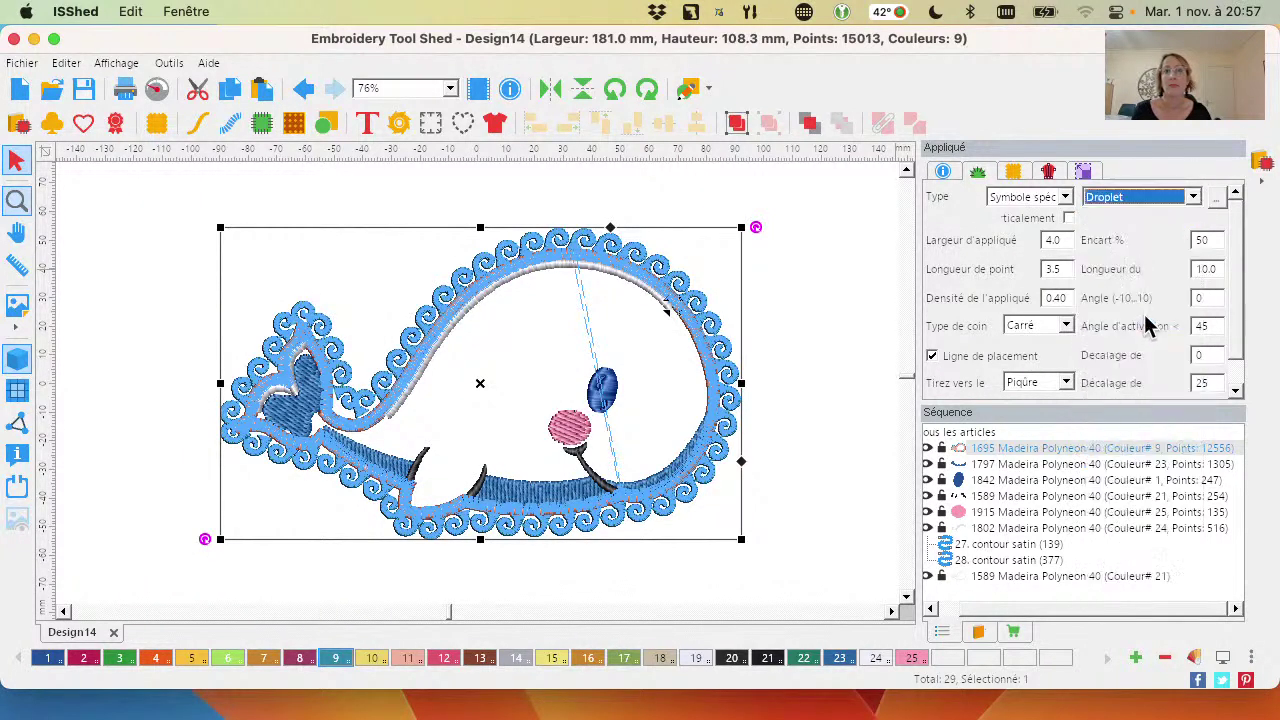
pyautogui.click(1236, 390)
pyautogui.click(1208, 382)
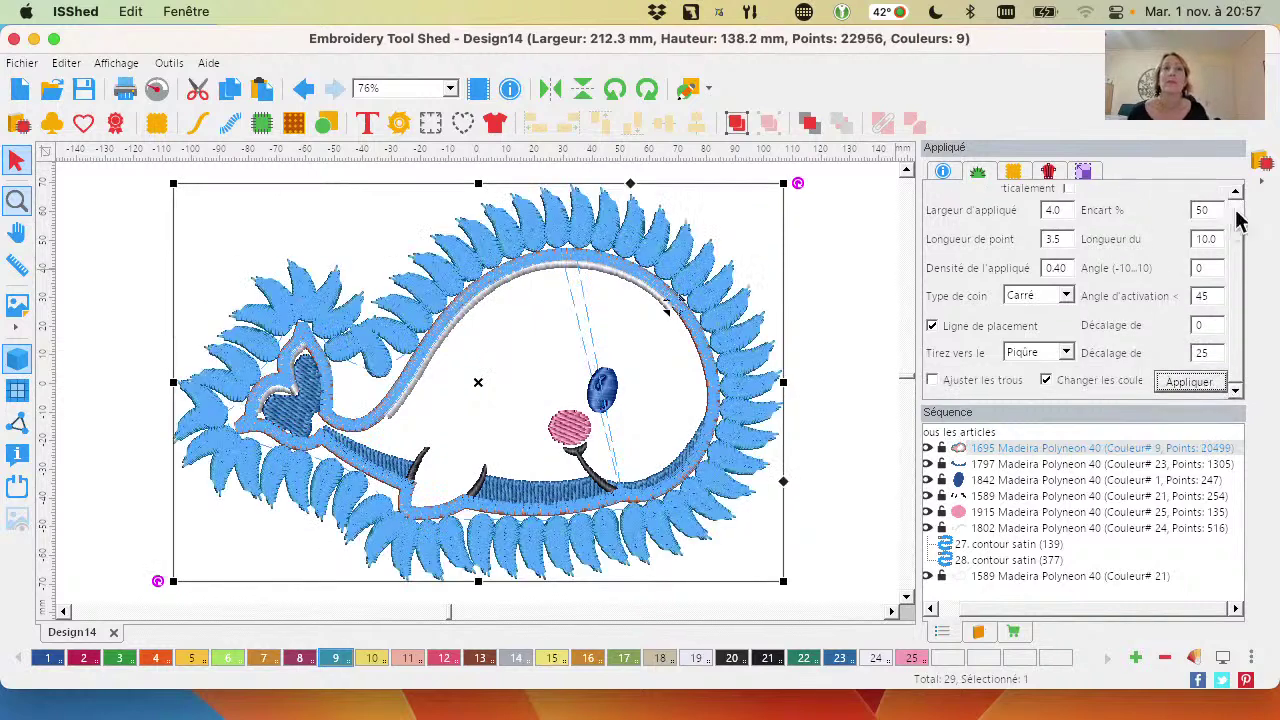
# Set the appliqué outline's symbol back to Wave, apply it and deselect the outline
pyautogui.scroll(1, 1240, 212)
pyautogui.click(1156, 198)
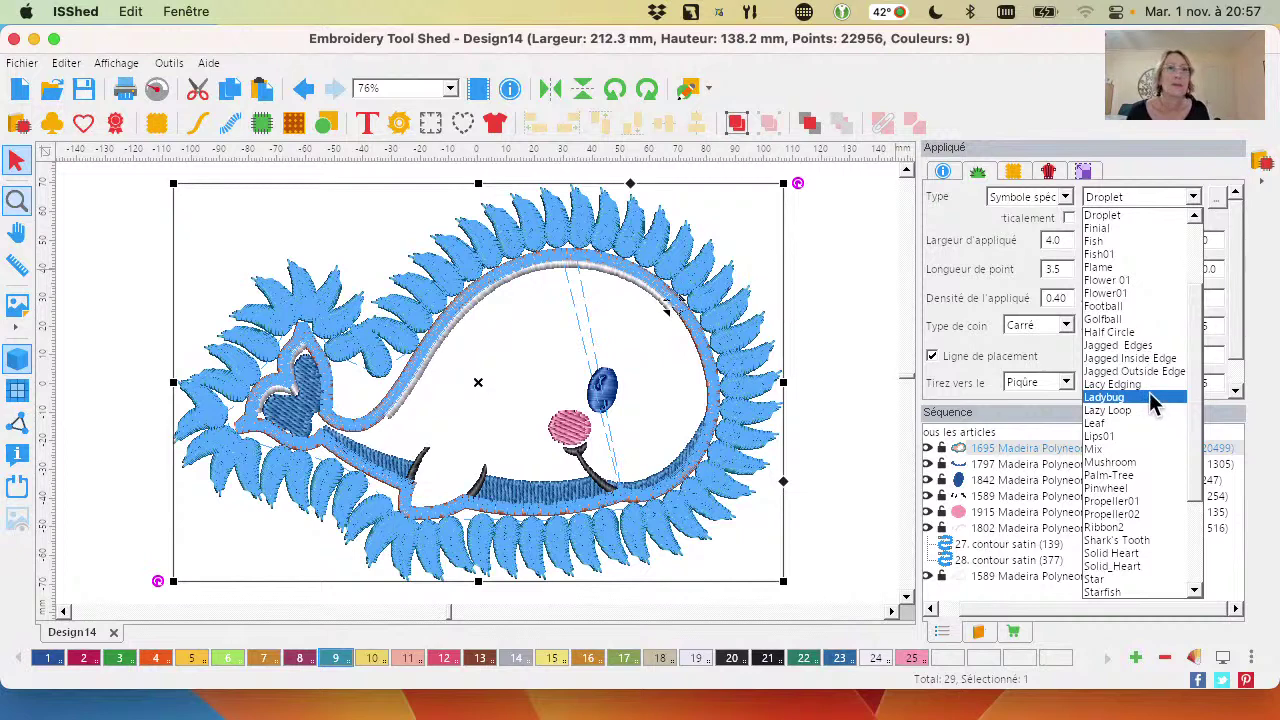
pyautogui.scroll(-4, 1145, 525)
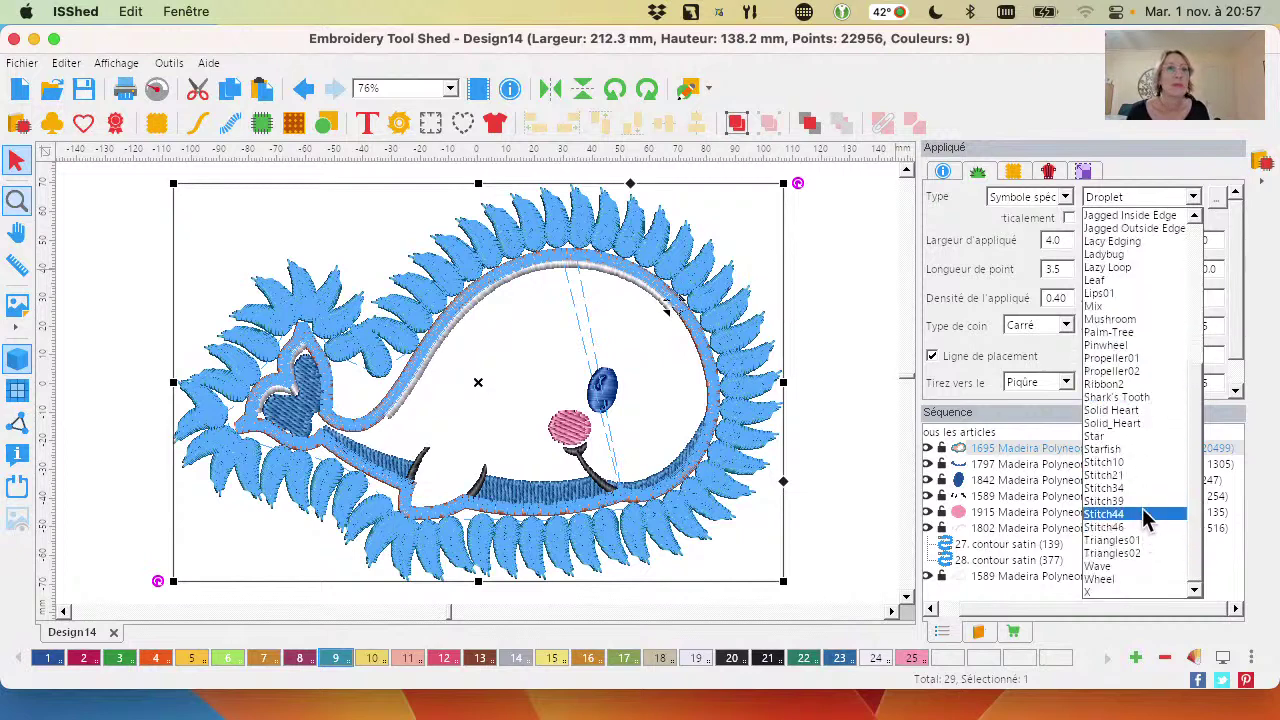
pyautogui.click(1138, 567)
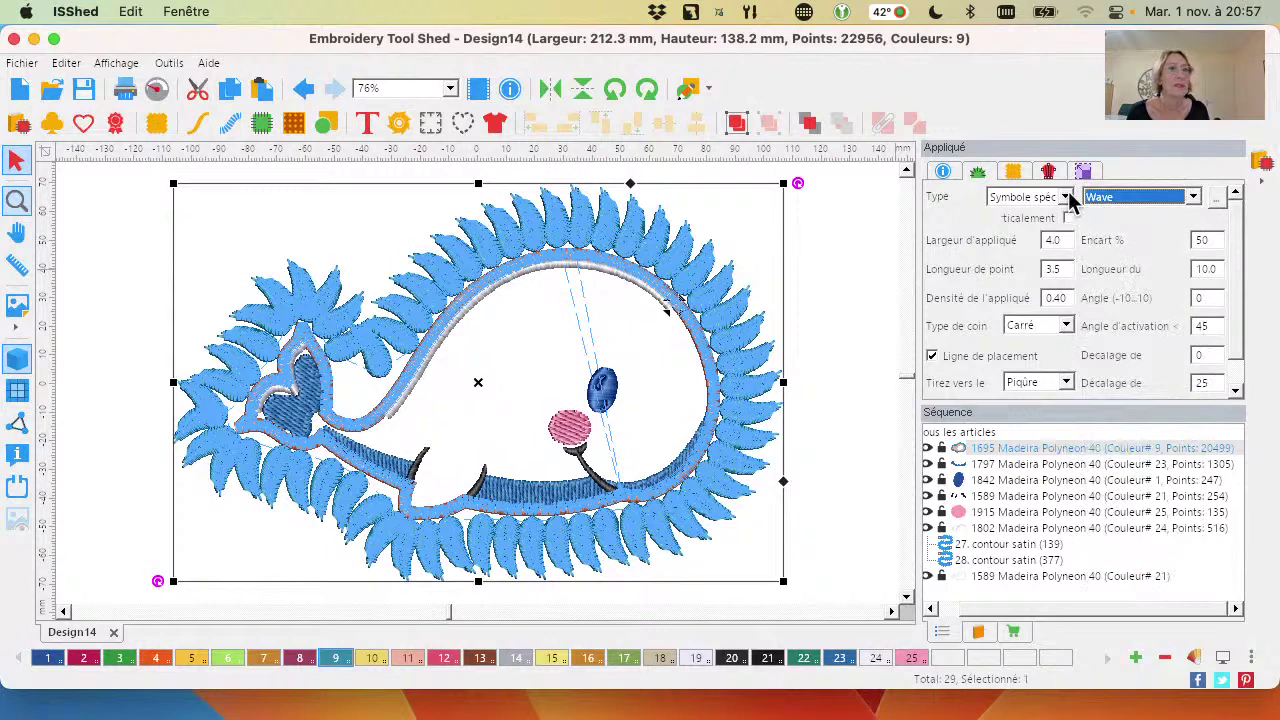
pyautogui.scroll(-1, 1238, 385)
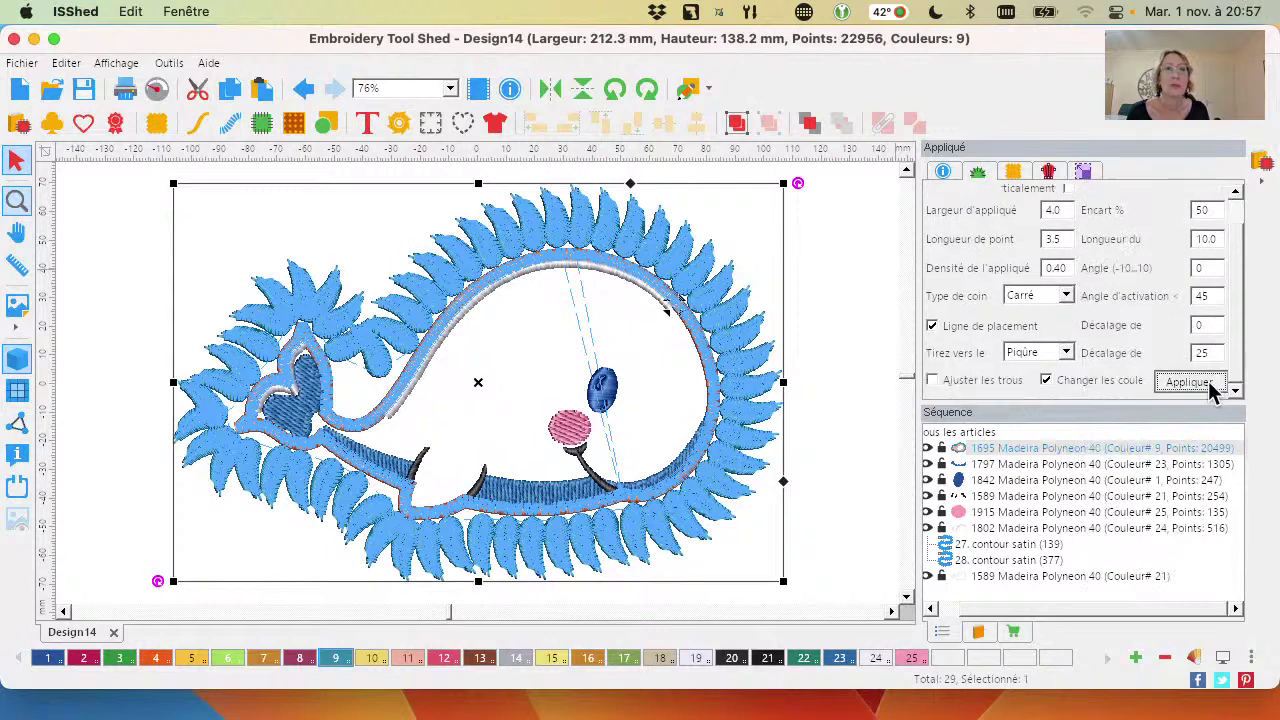
pyautogui.click(1195, 382)
pyautogui.scroll(1, 1240, 215)
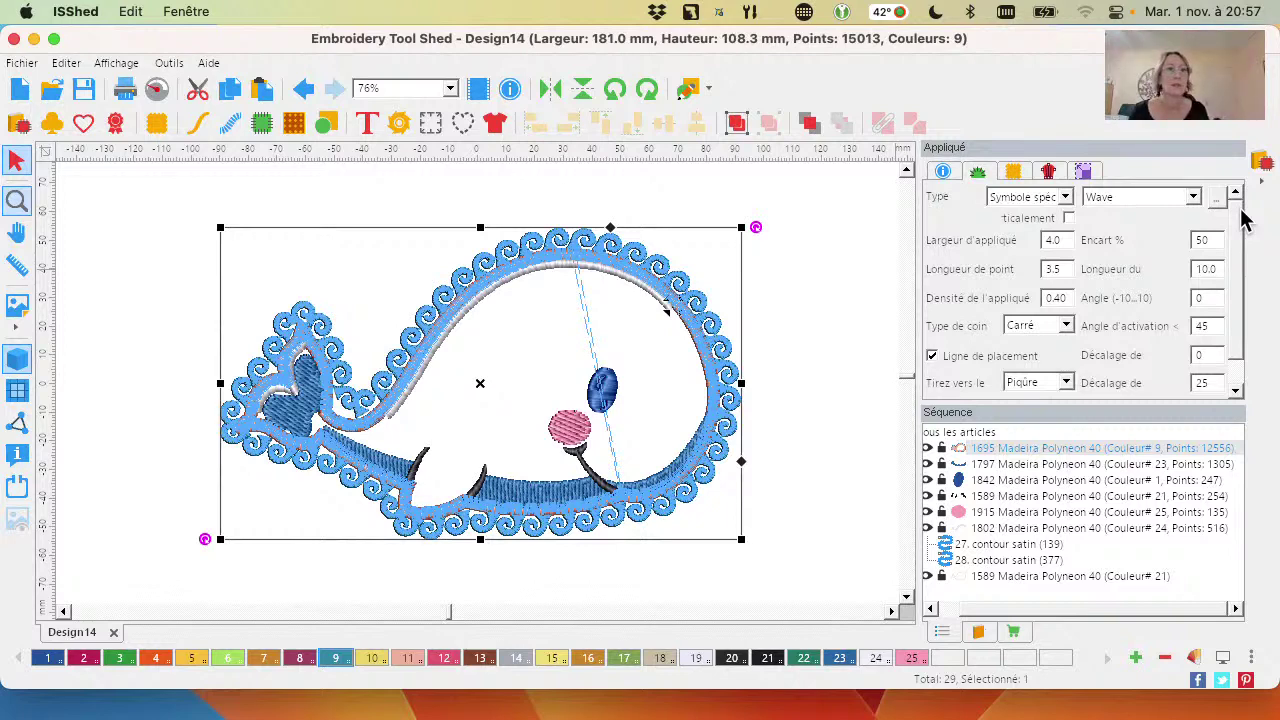
pyautogui.click(888, 242)
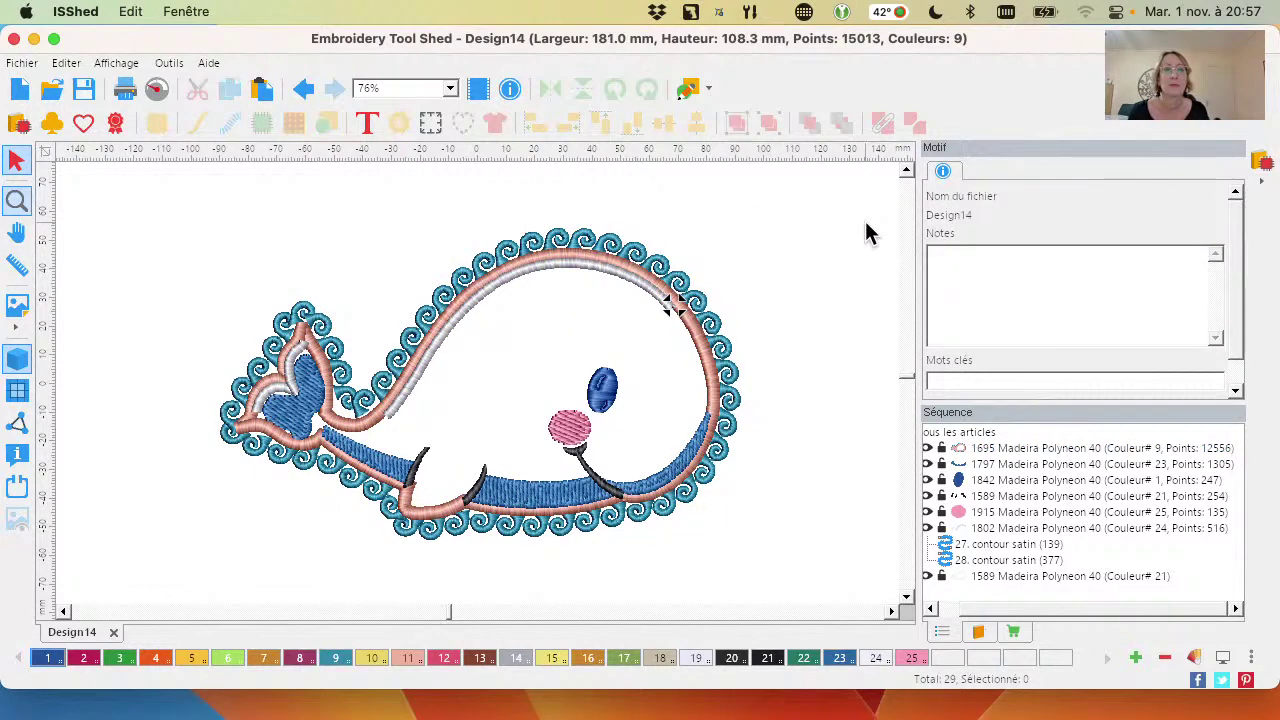
# Undo the outline's recolouring and symbol changes back to the Bourdon border, and deselect it
pyautogui.scroll(-2, 873, 203)
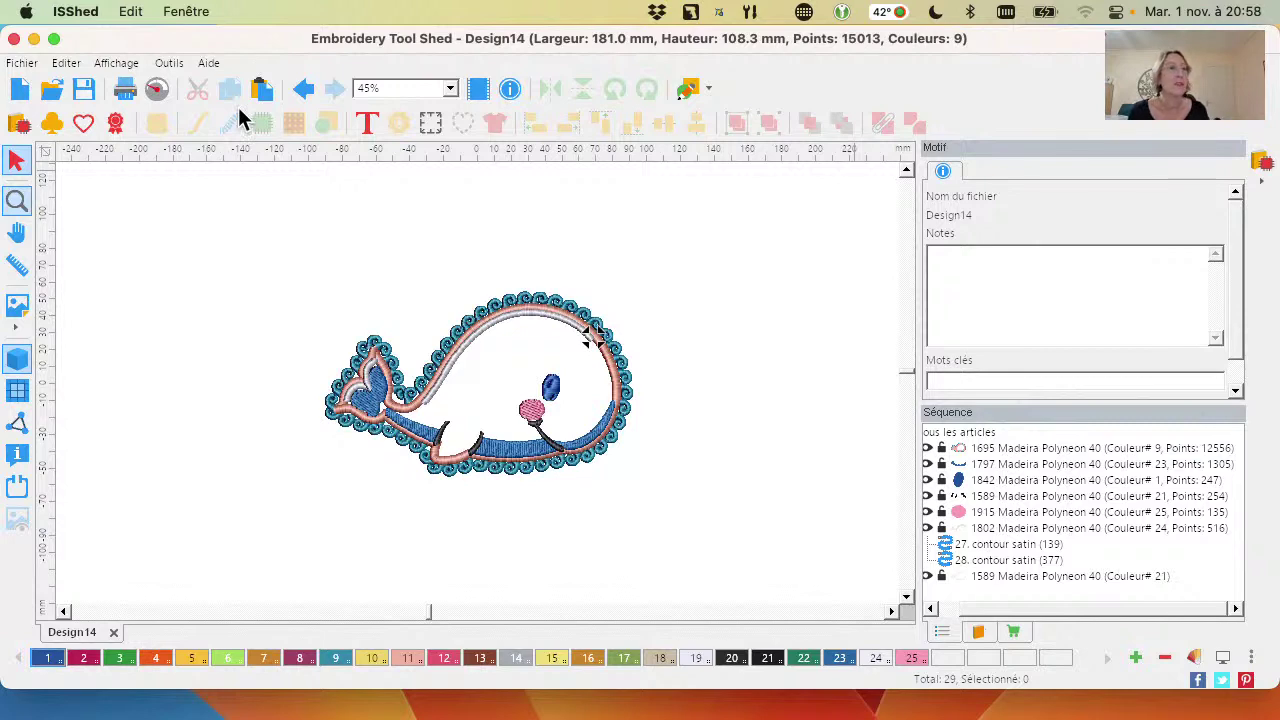
pyautogui.click(303, 92)
pyautogui.click(303, 92)
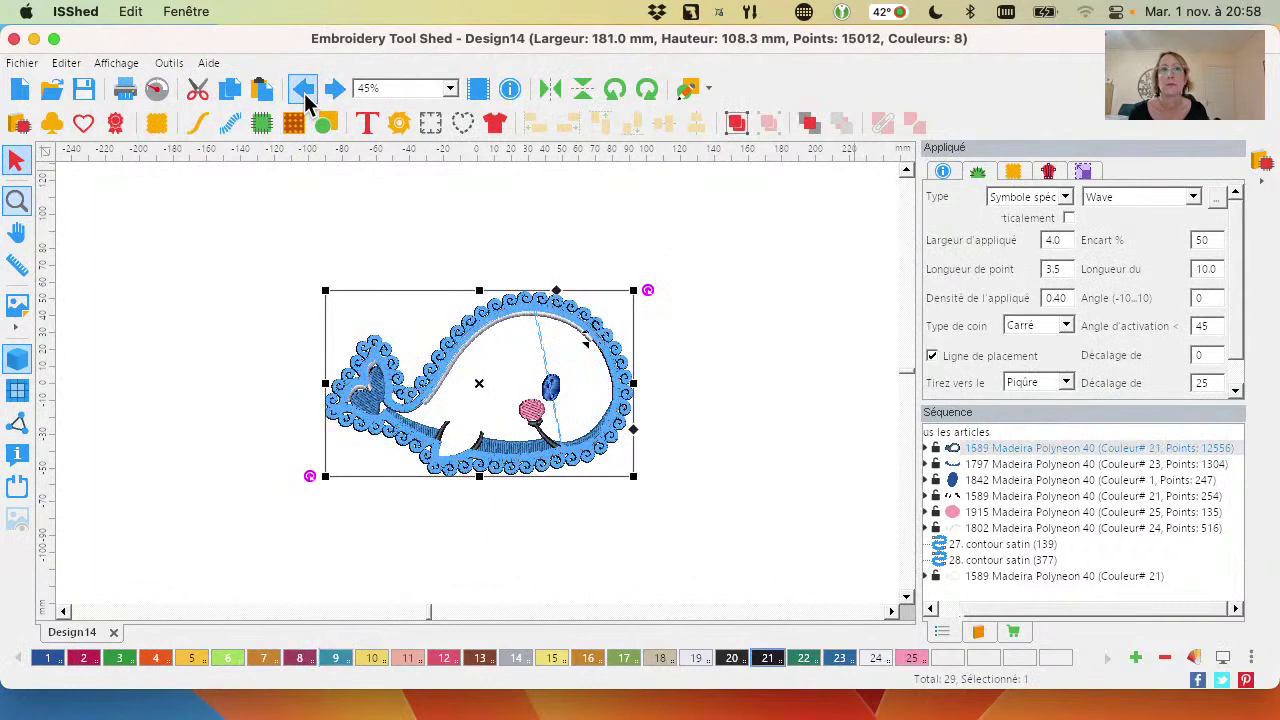
pyautogui.click(303, 92)
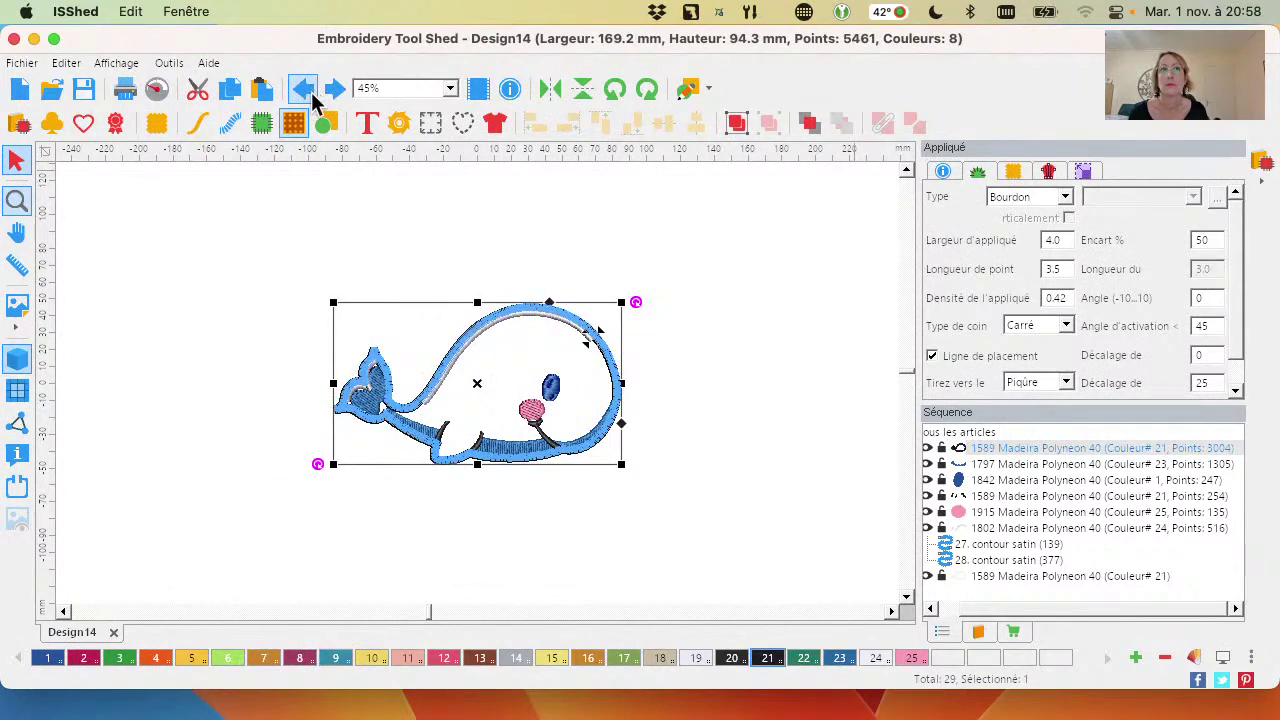
pyautogui.click(303, 92)
pyautogui.click(251, 222)
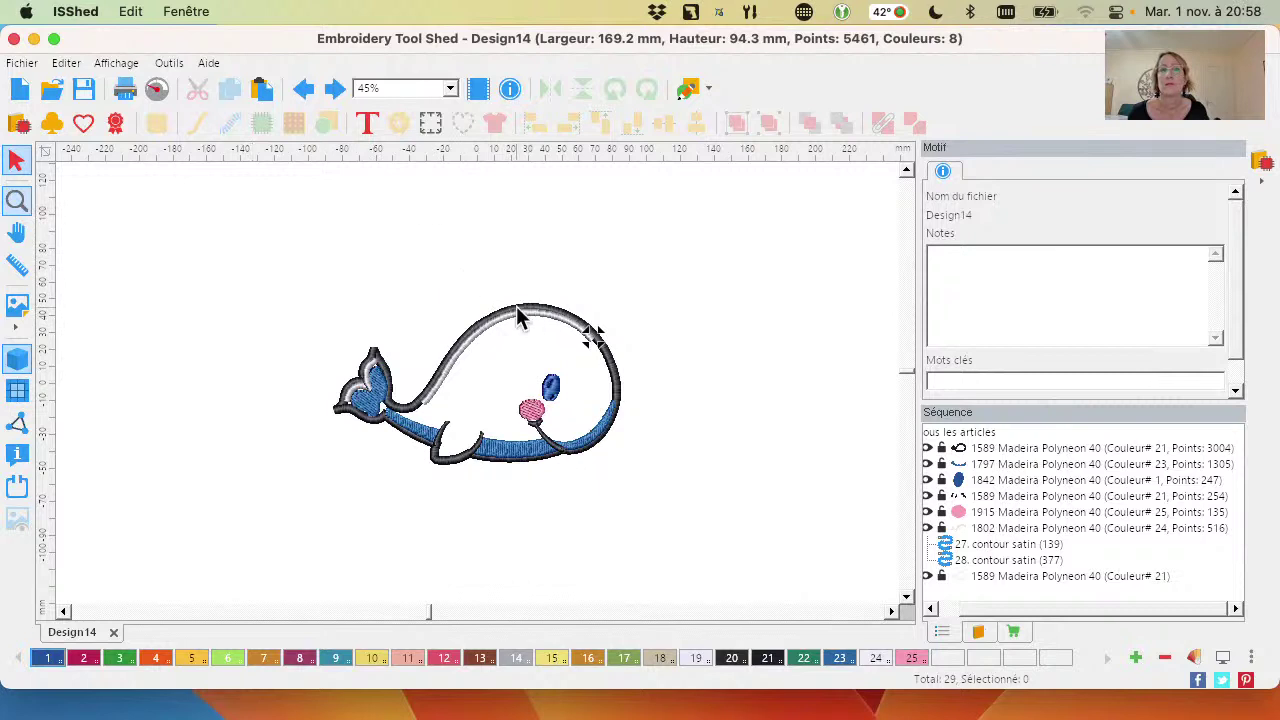
# Simulate the whale's stitching, pause during the second outline pass and rewind to the first stitch
pyautogui.click(156, 89)
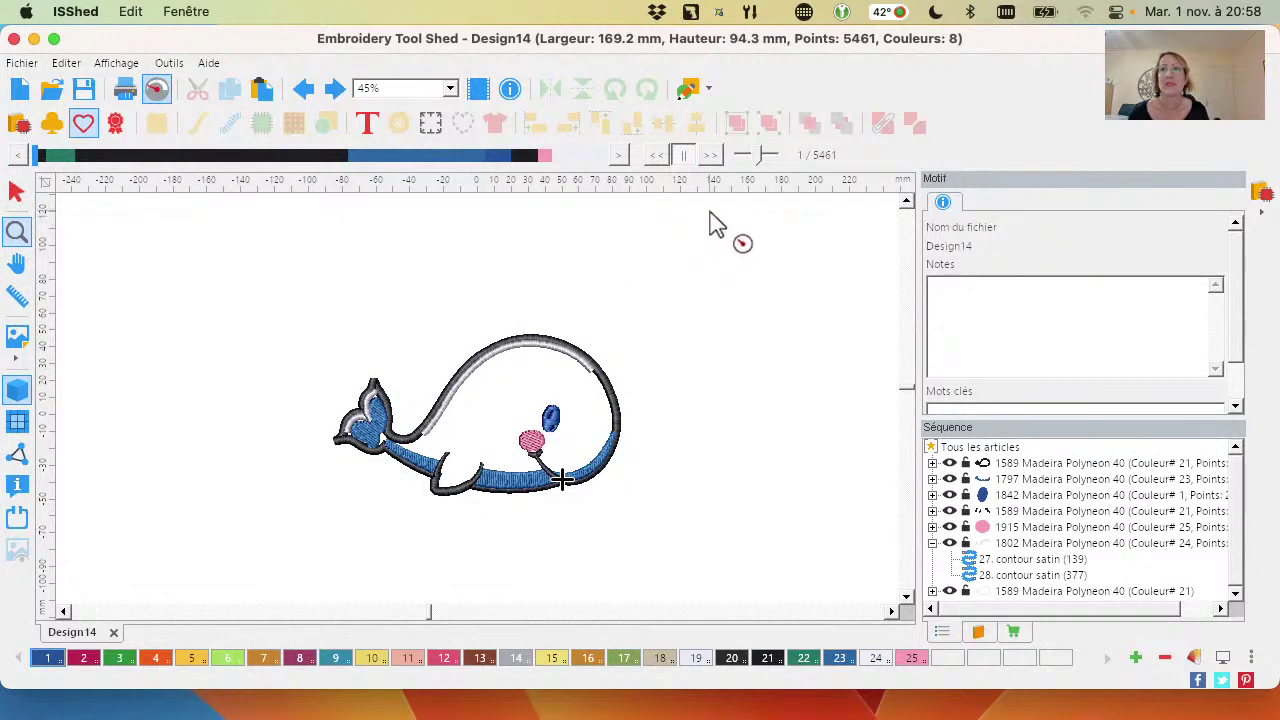
pyautogui.click(713, 154)
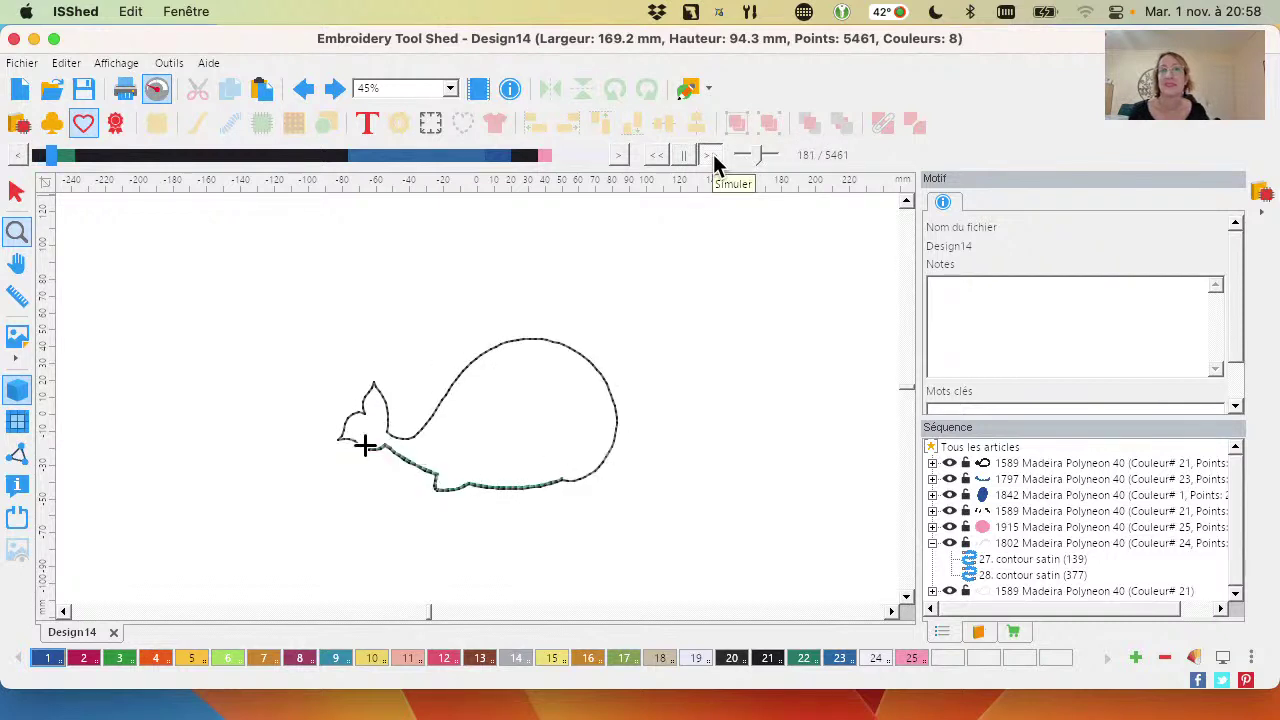
pyautogui.click(683, 155)
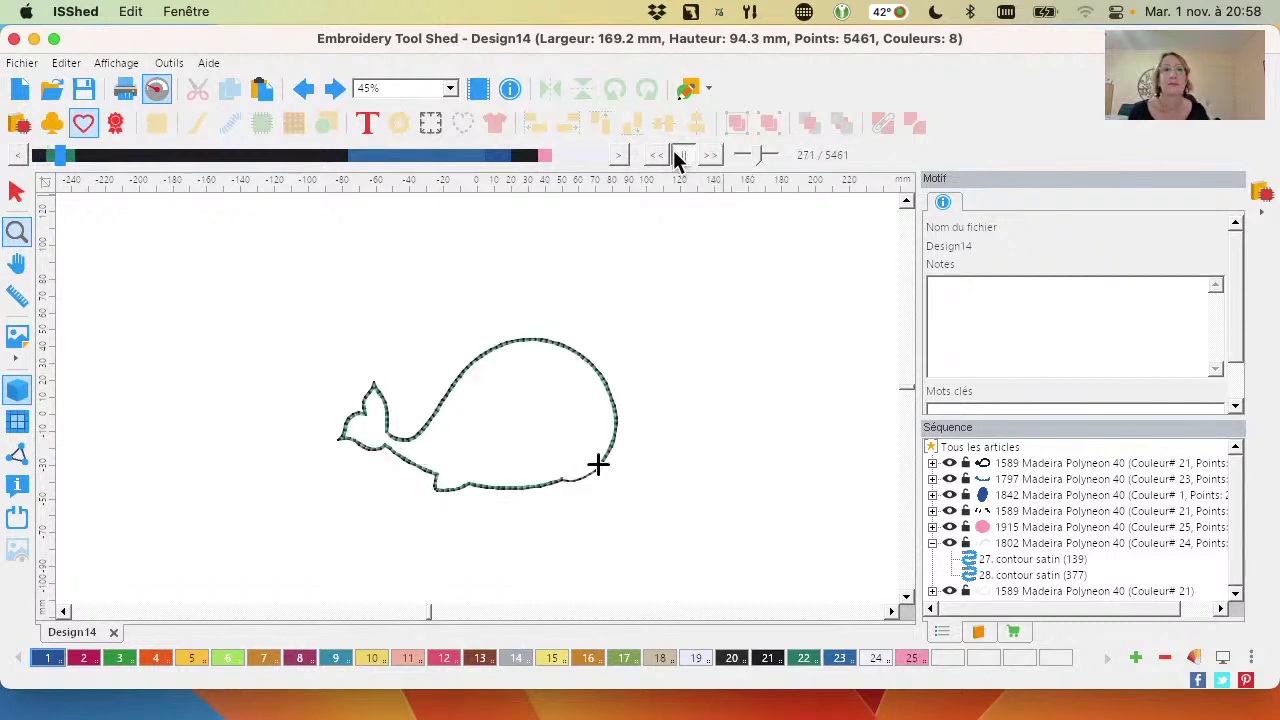
pyautogui.moveTo(55, 160); pyautogui.dragTo(34, 166)
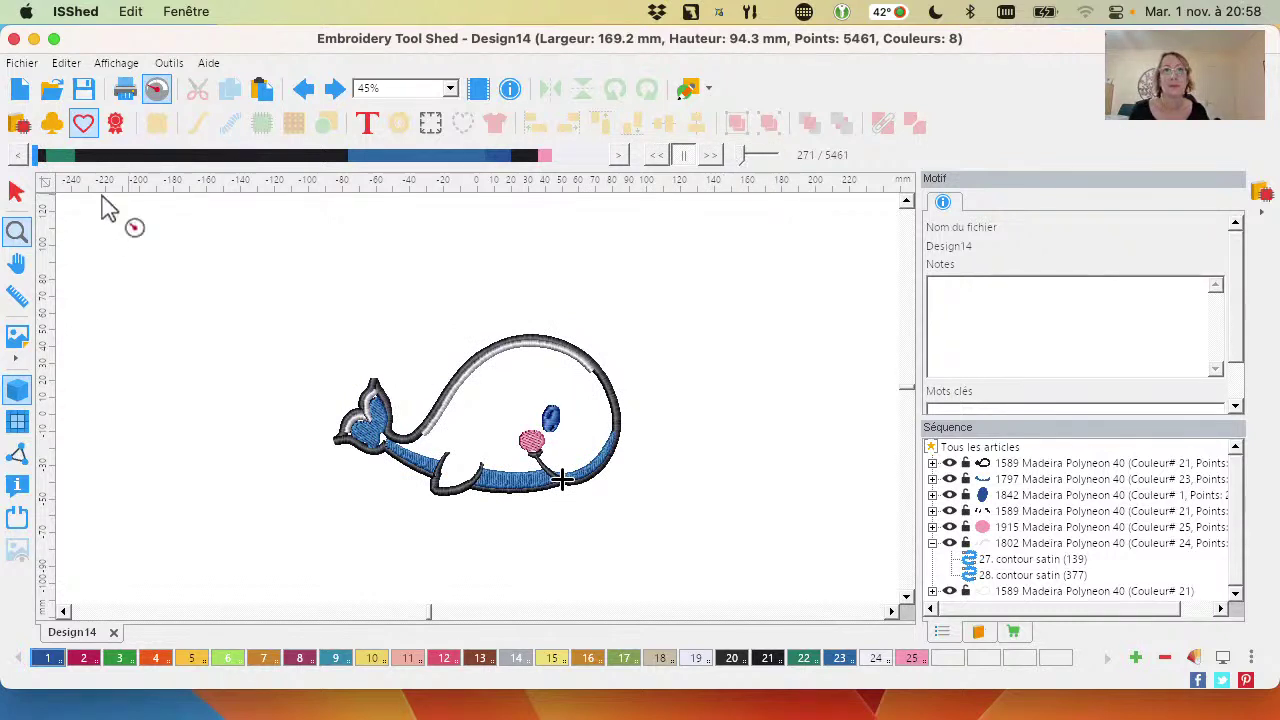
# Replay the simulation at a slower speed, pause it and step back to the end of the first outline pass
pyautogui.click(35, 163)
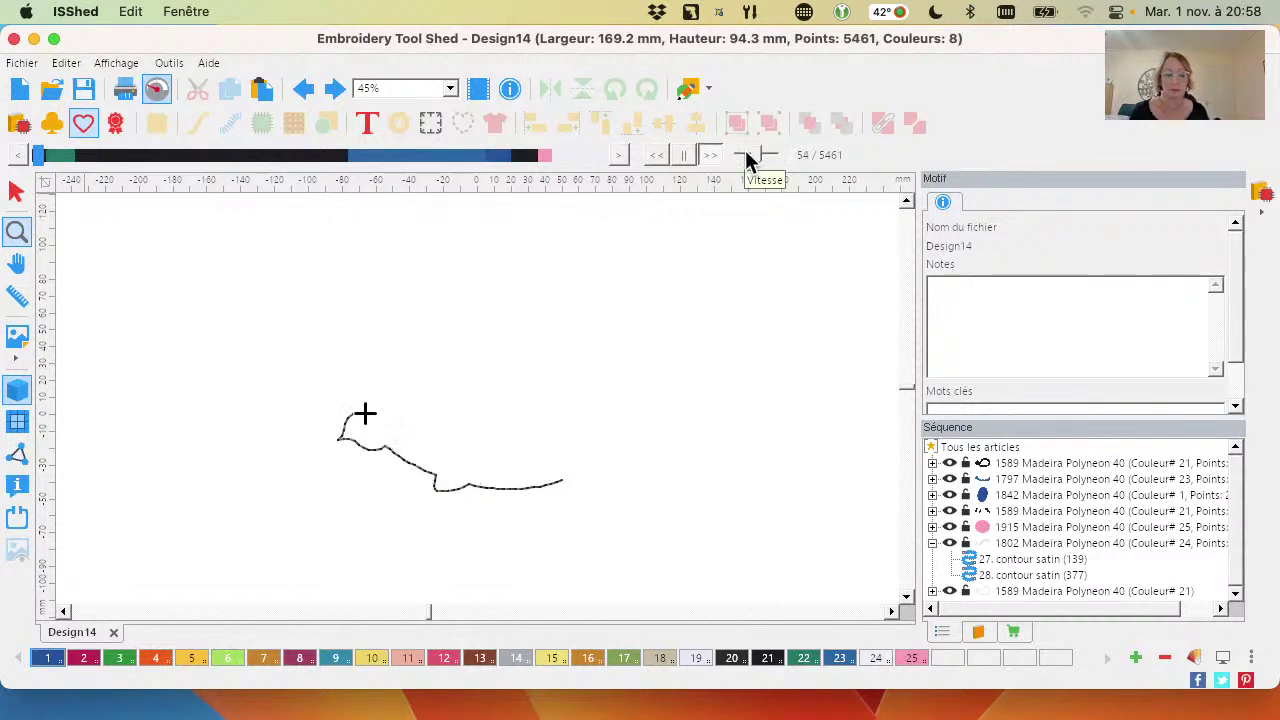
pyautogui.click(746, 155)
pyautogui.click(749, 155)
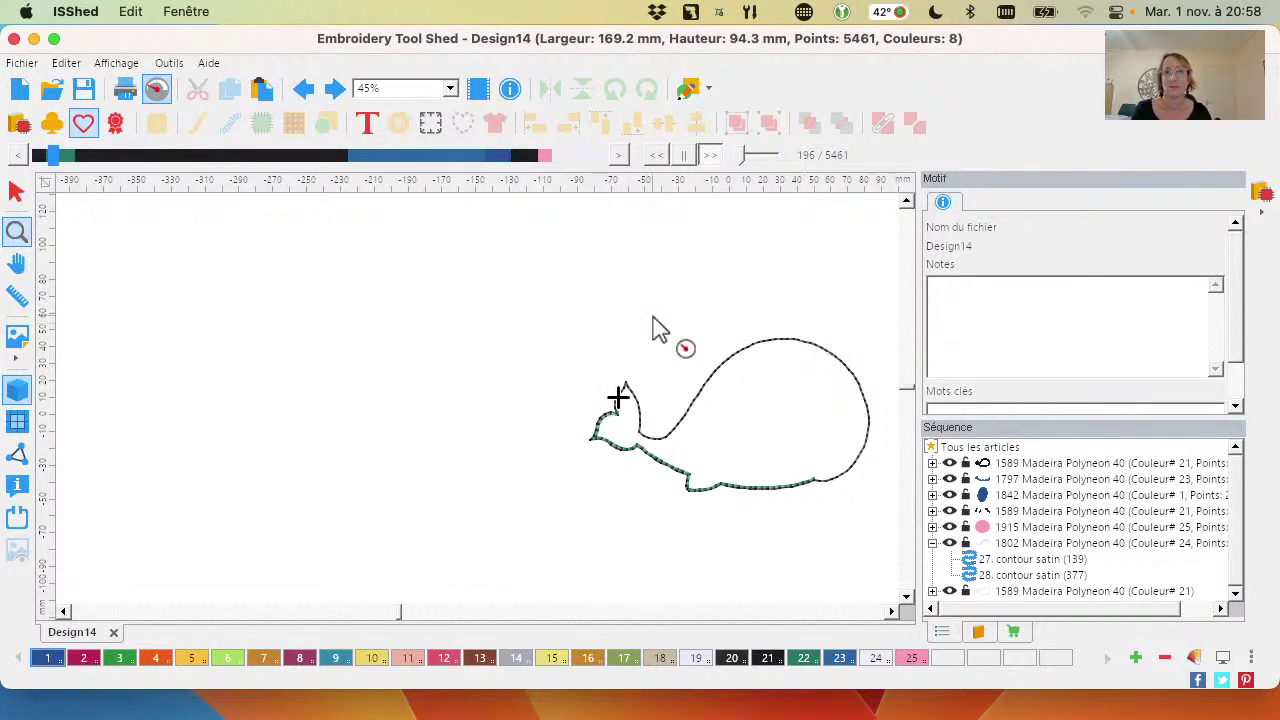
pyautogui.click(683, 155)
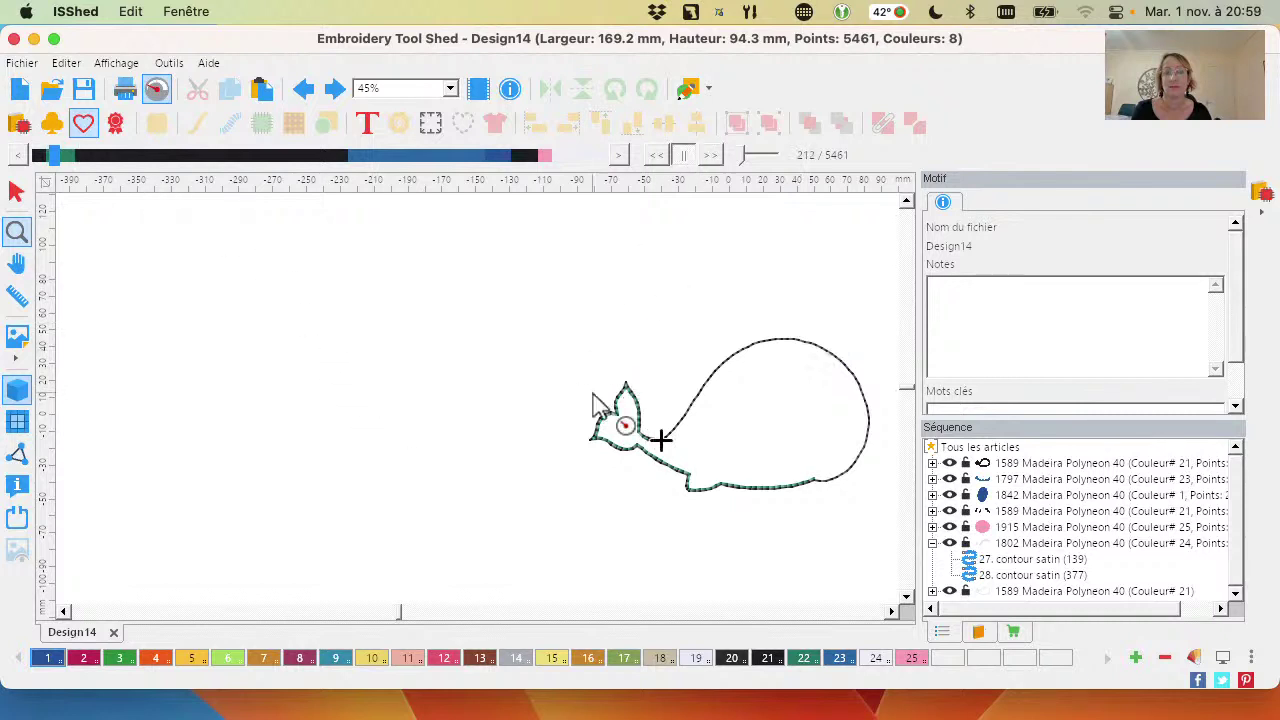
pyautogui.moveTo(54, 155); pyautogui.dragTo(47, 155)
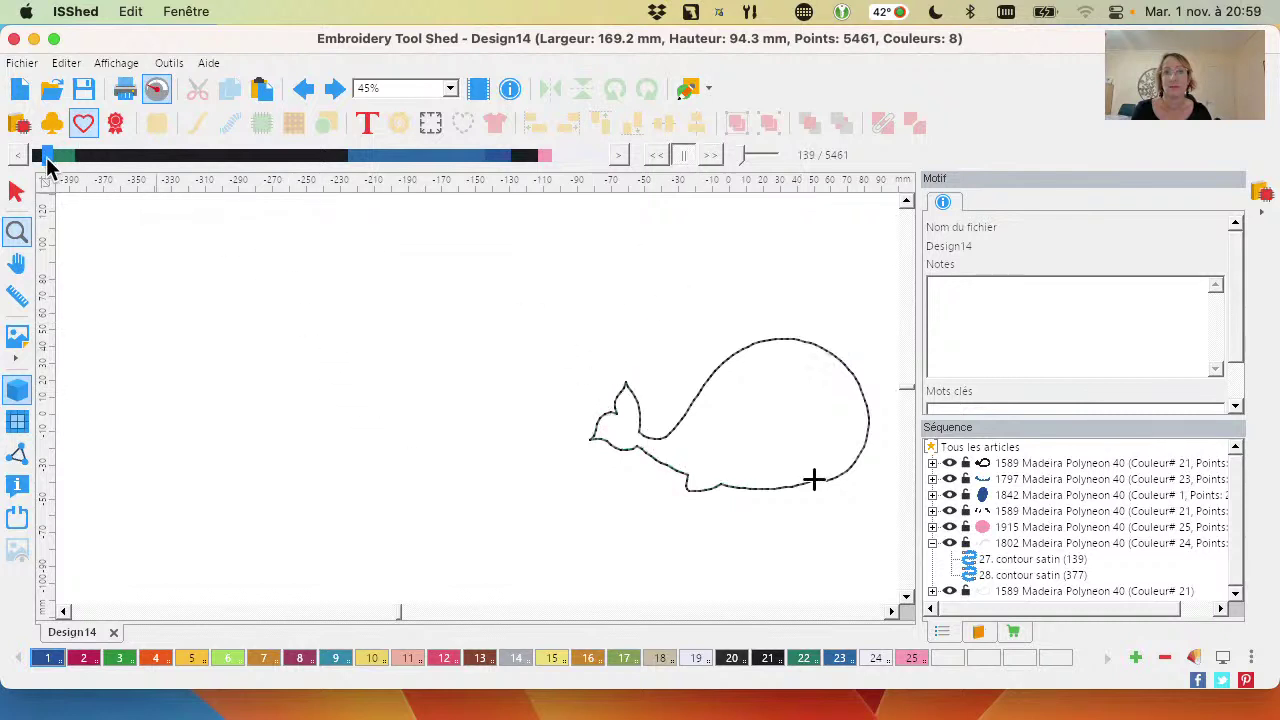
pyautogui.click(645, 470)
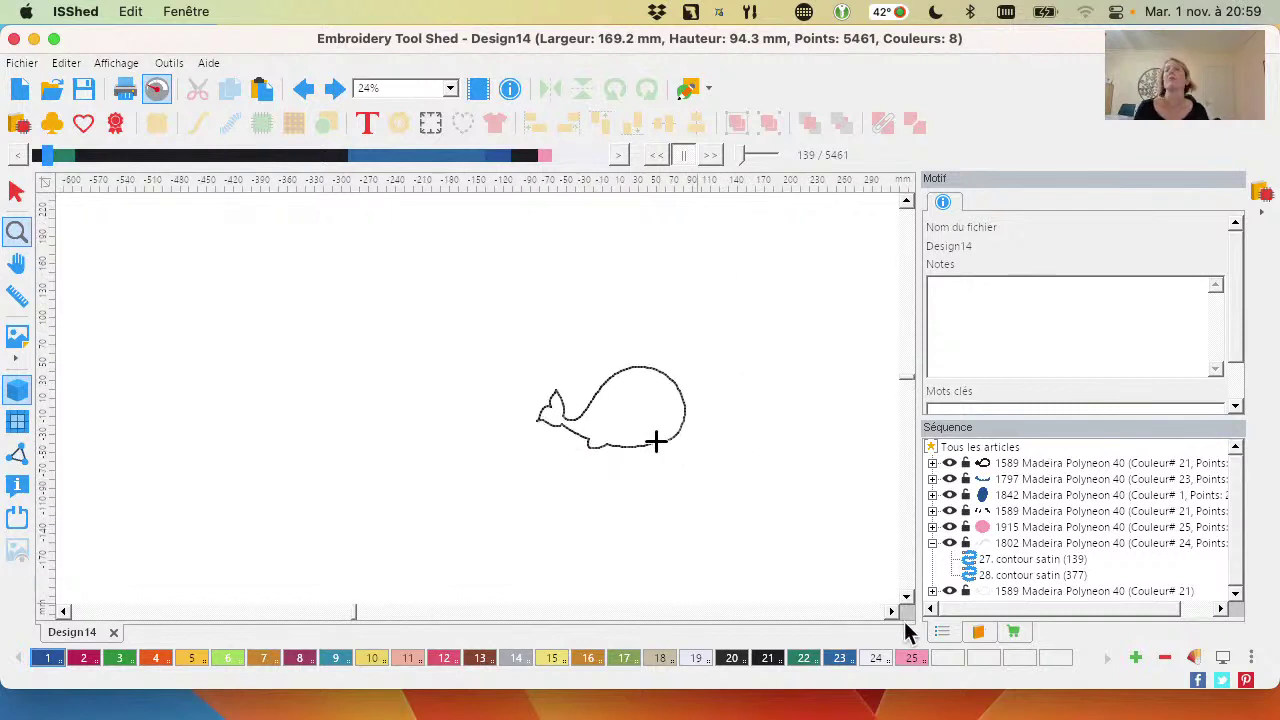
# Enlarge the view of the whale and run the stitch simulation again through the first outline pass
pyautogui.click(18, 233)
pyautogui.moveTo(324, 318); pyautogui.dragTo(731, 405)
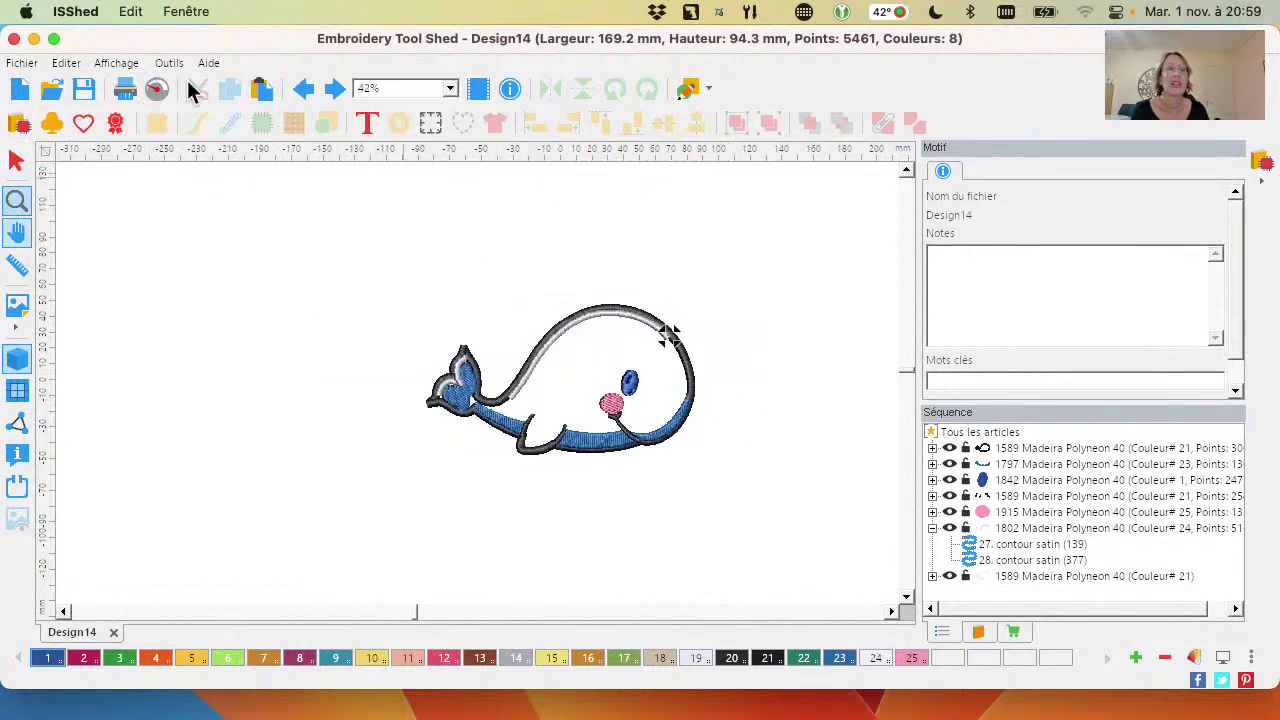
pyautogui.click(157, 88)
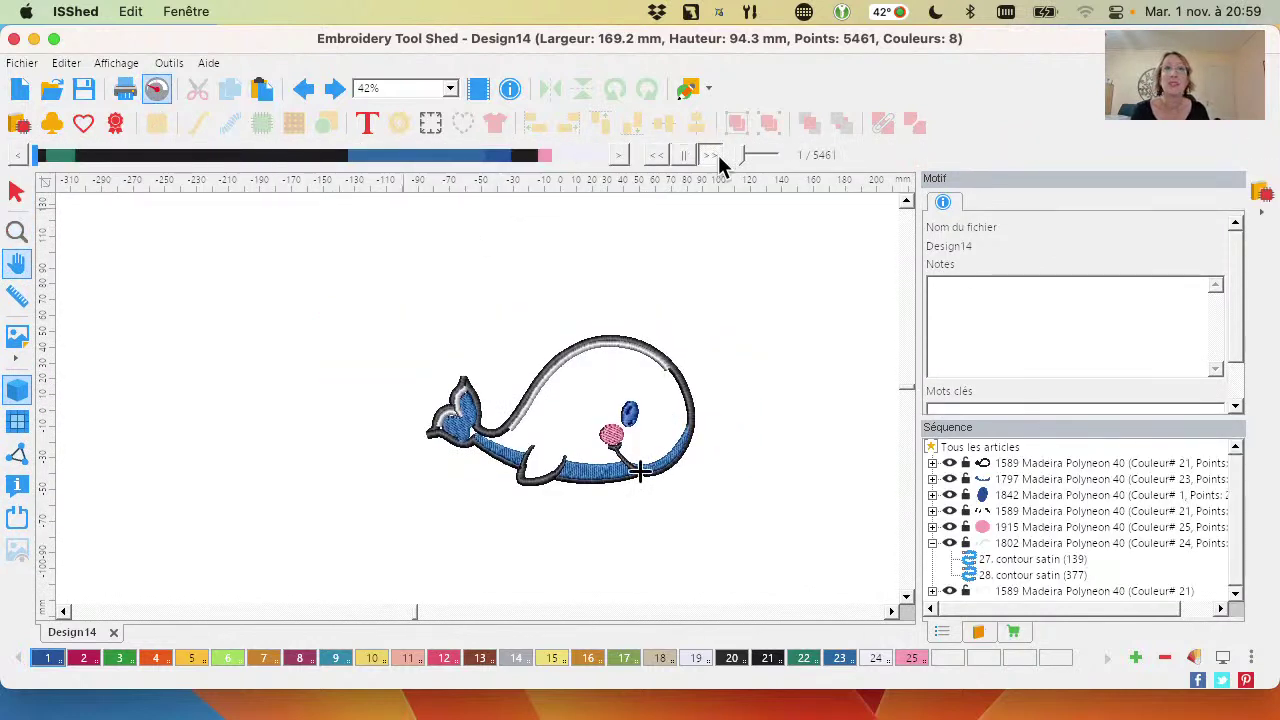
pyautogui.click(714, 155)
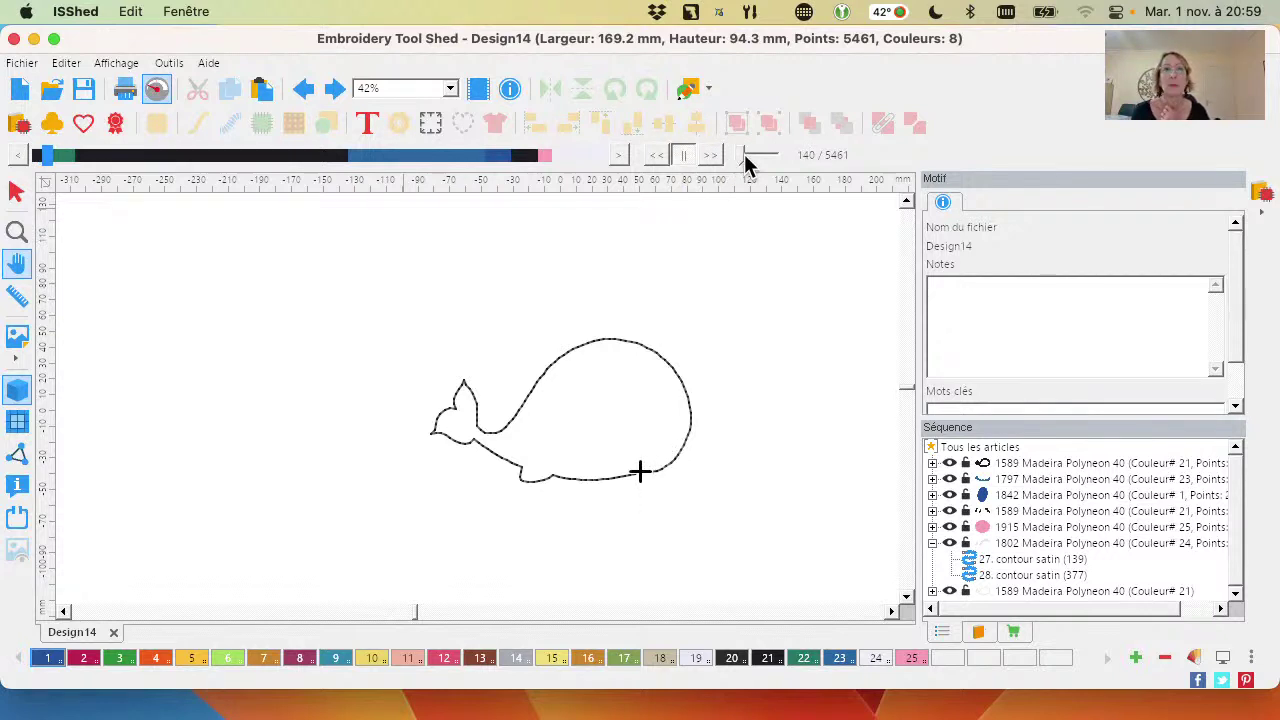
# Speed up the simulation, play through the second and third outline passes with pauses, and close the simulator
pyautogui.moveTo(746, 155)
pyautogui.mouseDown()
pyautogui.moveTo(724, 155)
pyautogui.moveTo(765, 157)
pyautogui.mouseUp()
pyautogui.click(712, 156)
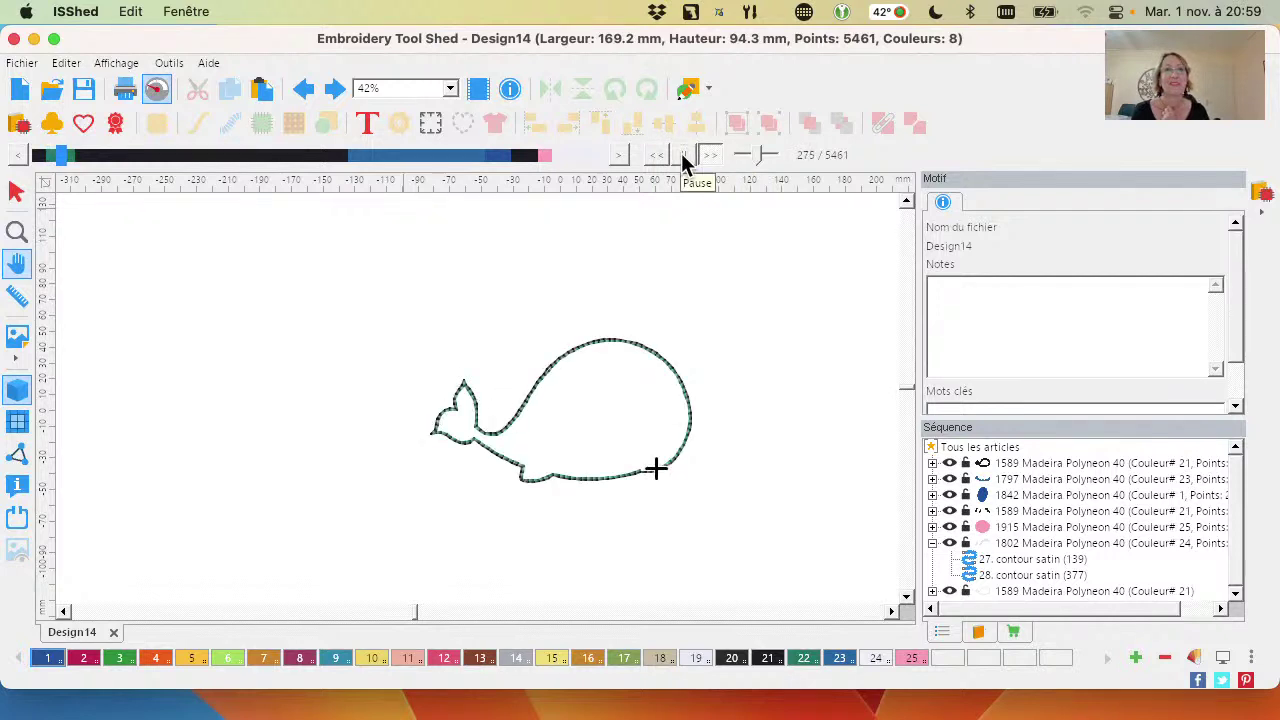
pyautogui.click(683, 156)
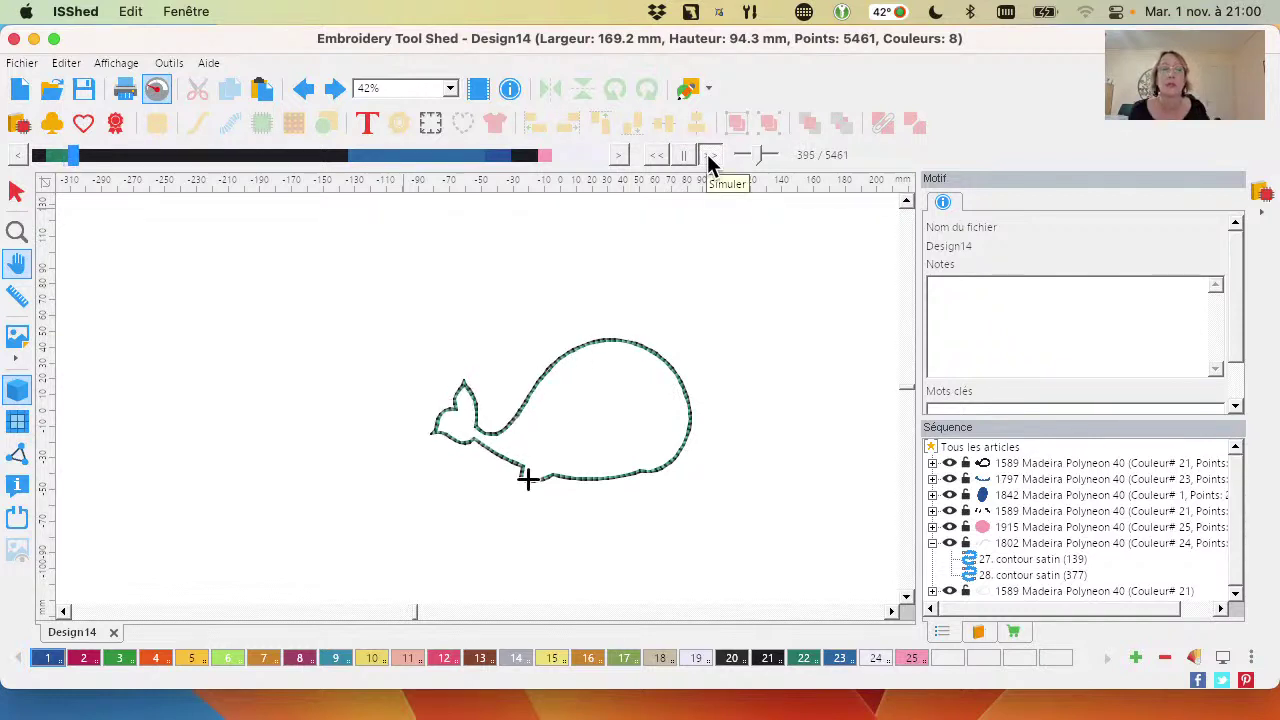
pyautogui.click(687, 156)
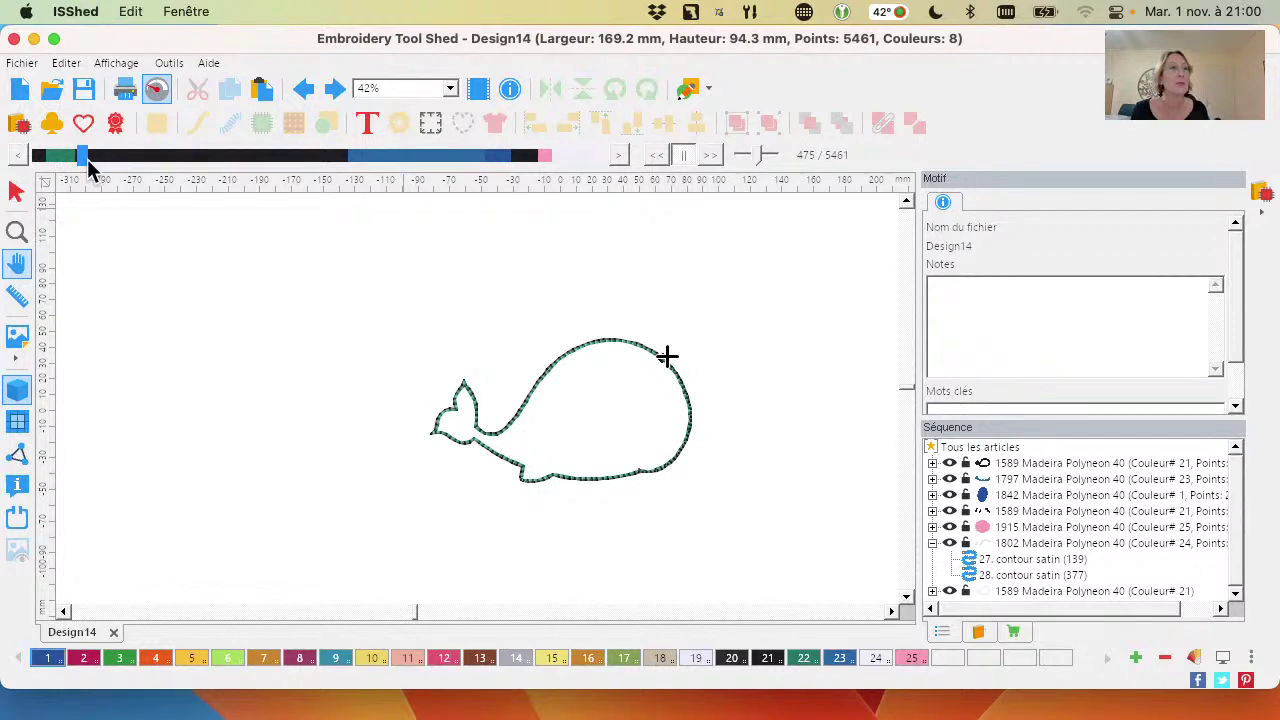
pyautogui.click(160, 90)
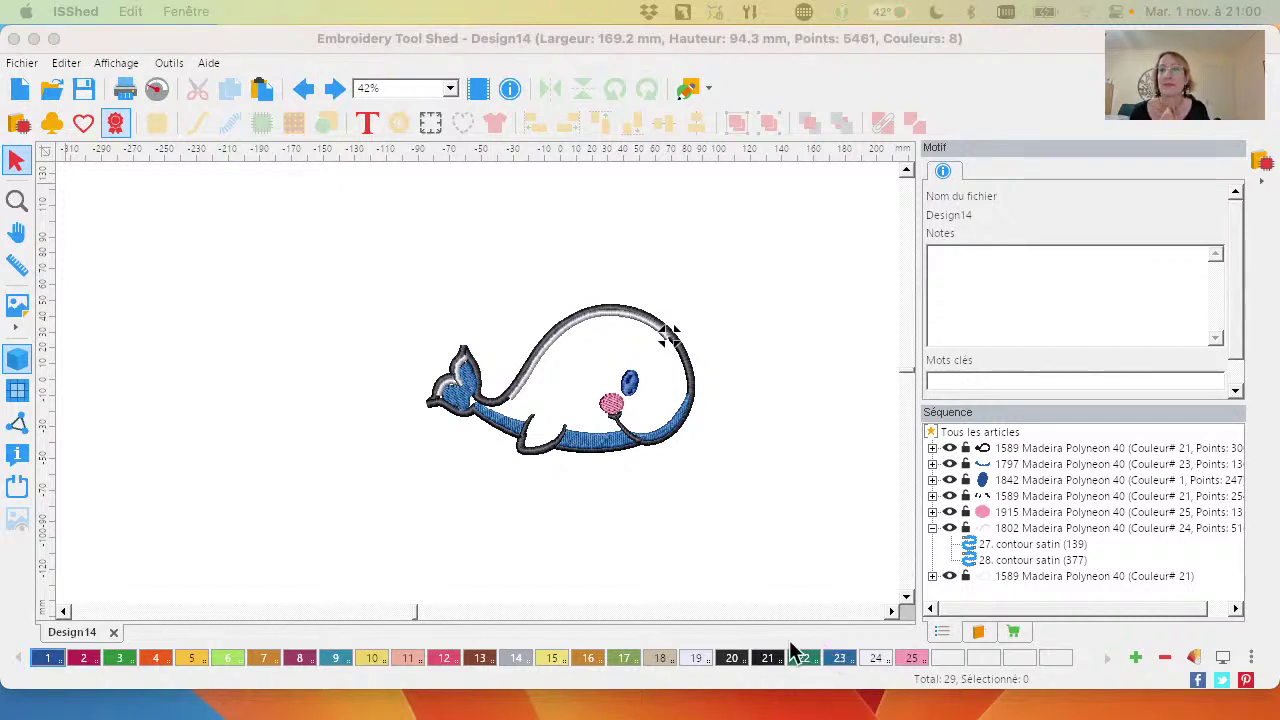
# Select the entire whale design and delete it from the Design14 workspace
pyautogui.scroll(1, 520, 385)
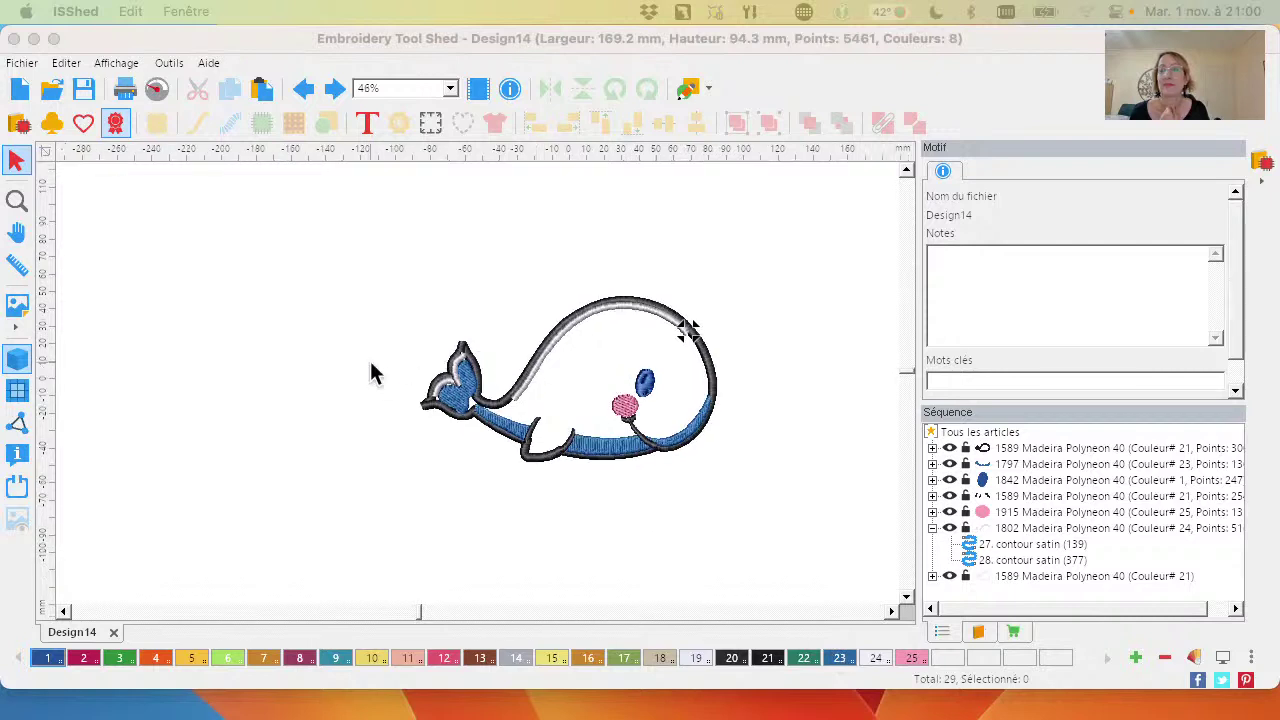
pyautogui.click(162, 378)
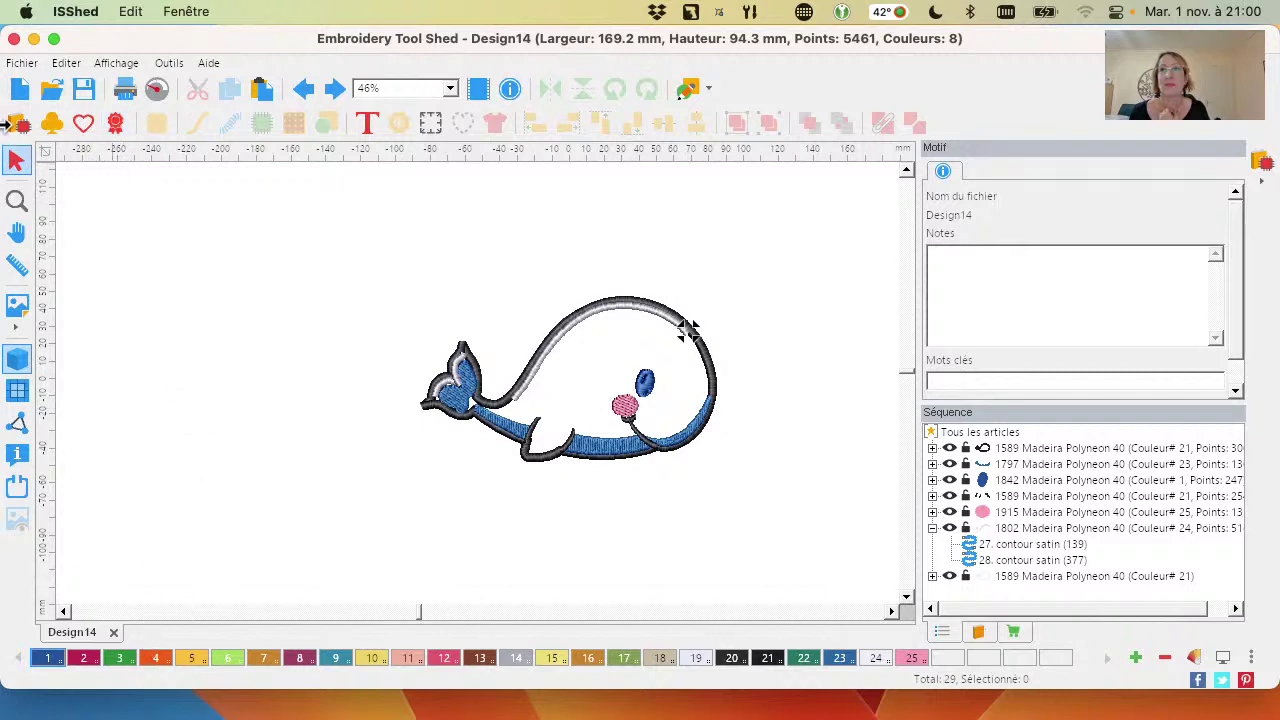
pyautogui.moveTo(300, 234); pyautogui.dragTo(805, 510)
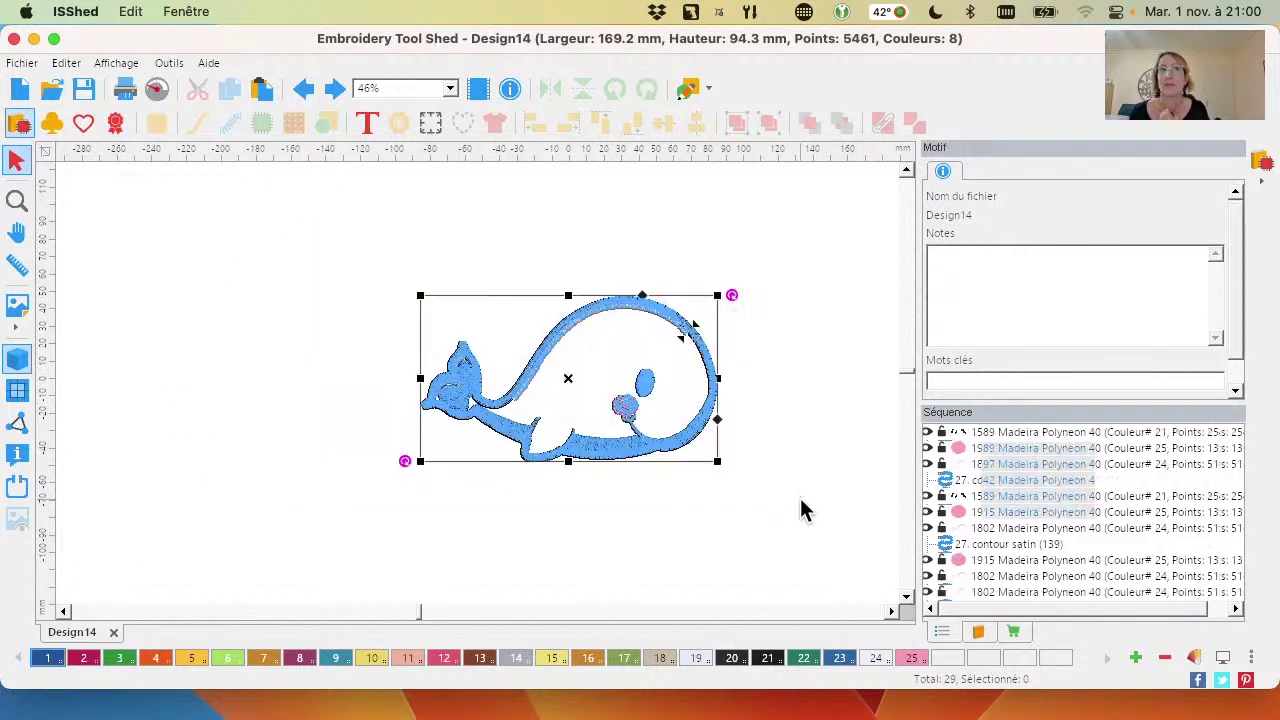
pyautogui.press('Delete')
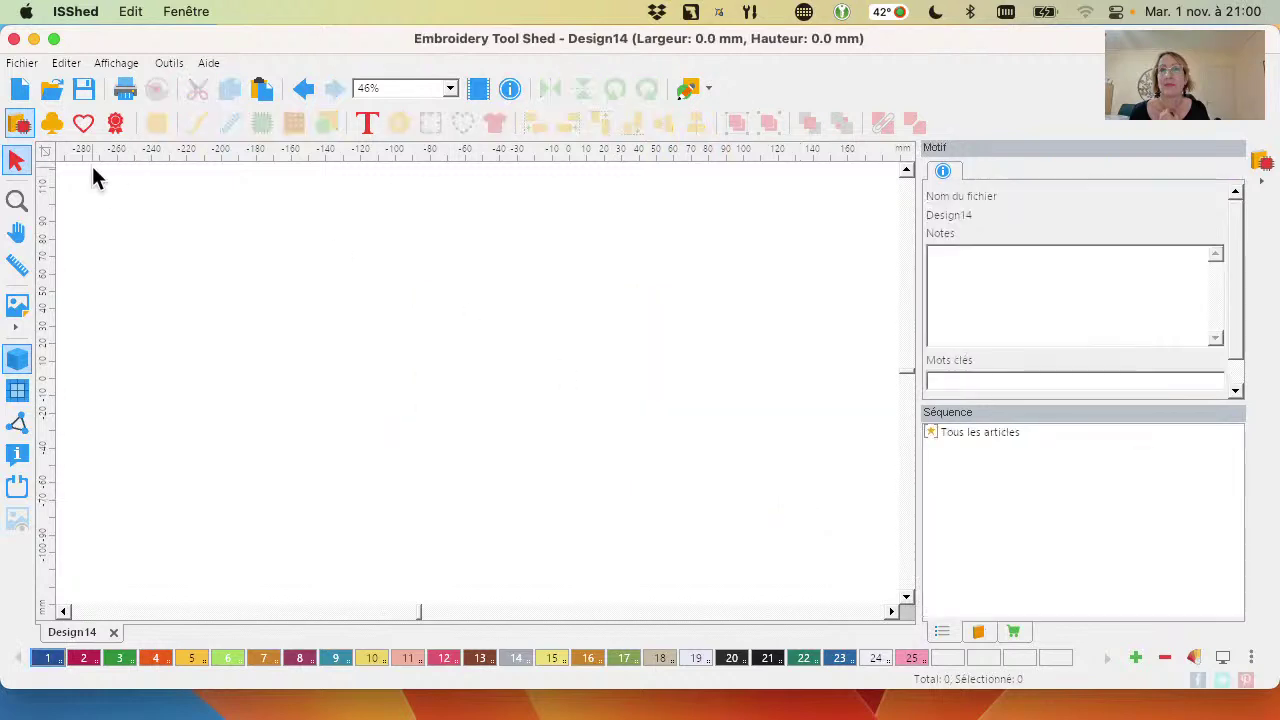
# Browse the patch versions in the Cute Animals and Birds collections of the motif library
pyautogui.click(17, 123)
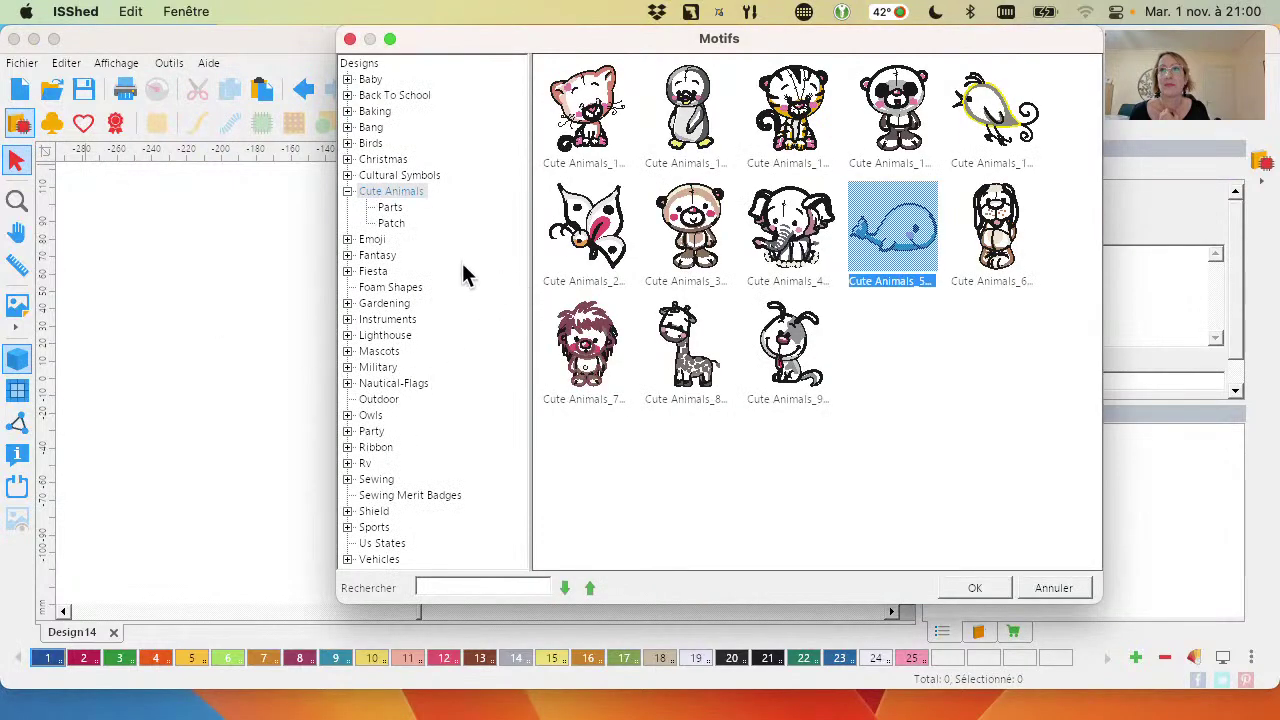
pyautogui.click(392, 222)
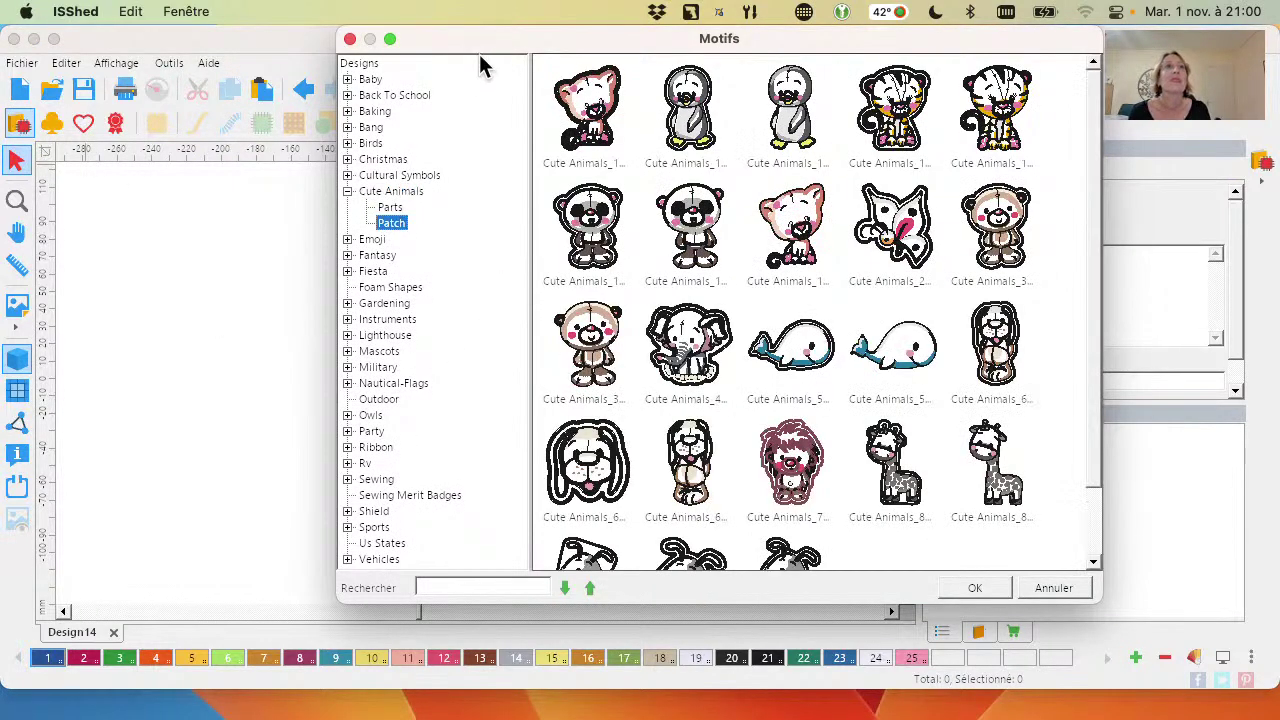
pyautogui.moveTo(479, 45); pyautogui.dragTo(375, 54)
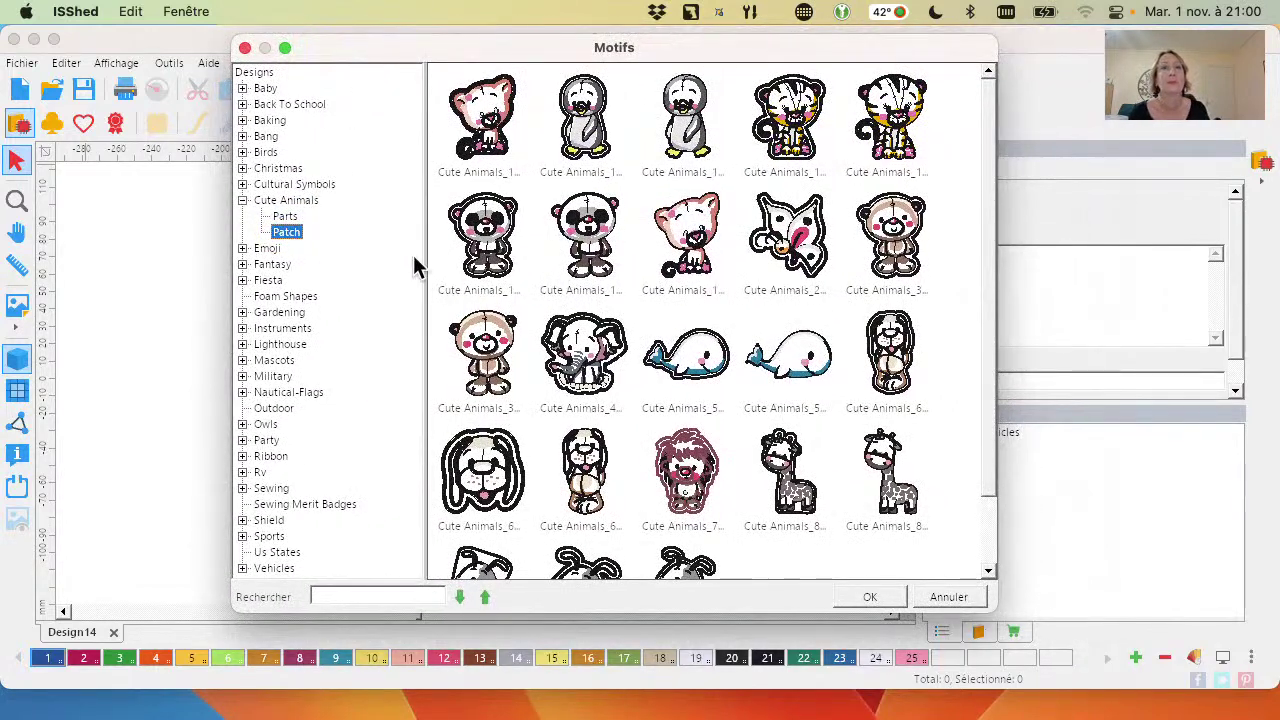
pyautogui.click(242, 151)
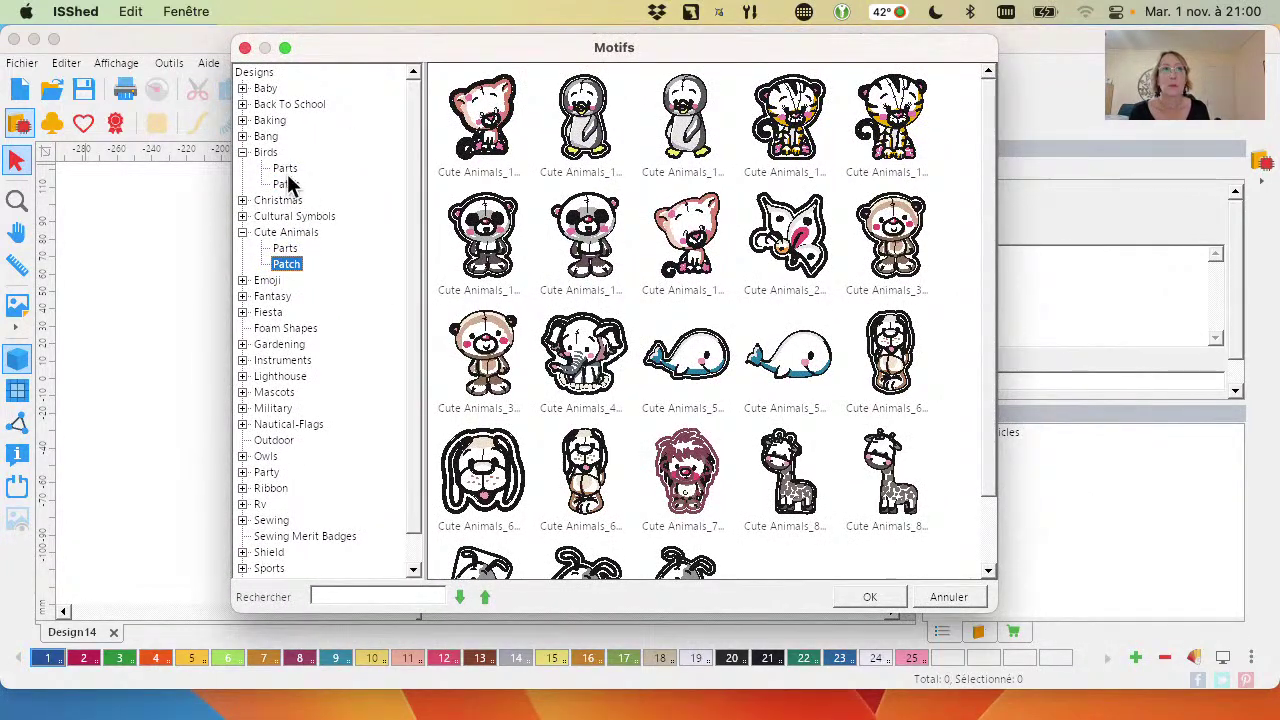
pyautogui.click(286, 184)
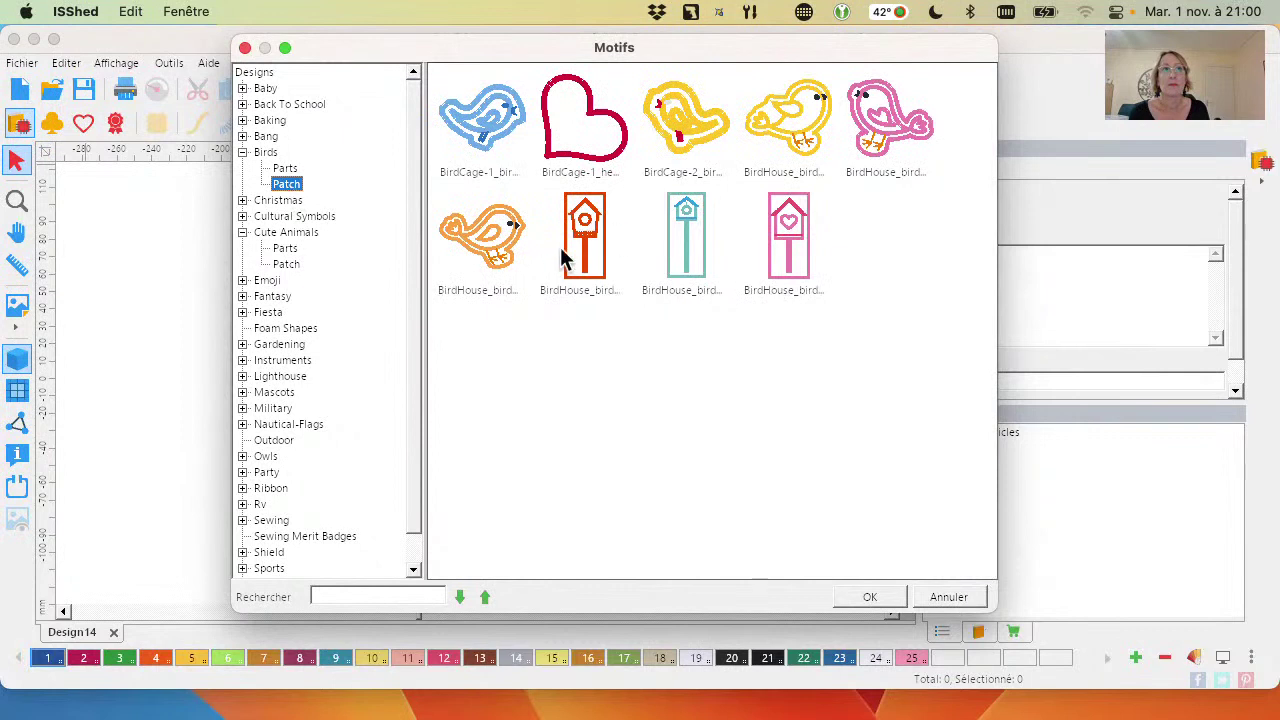
pyautogui.click(780, 126)
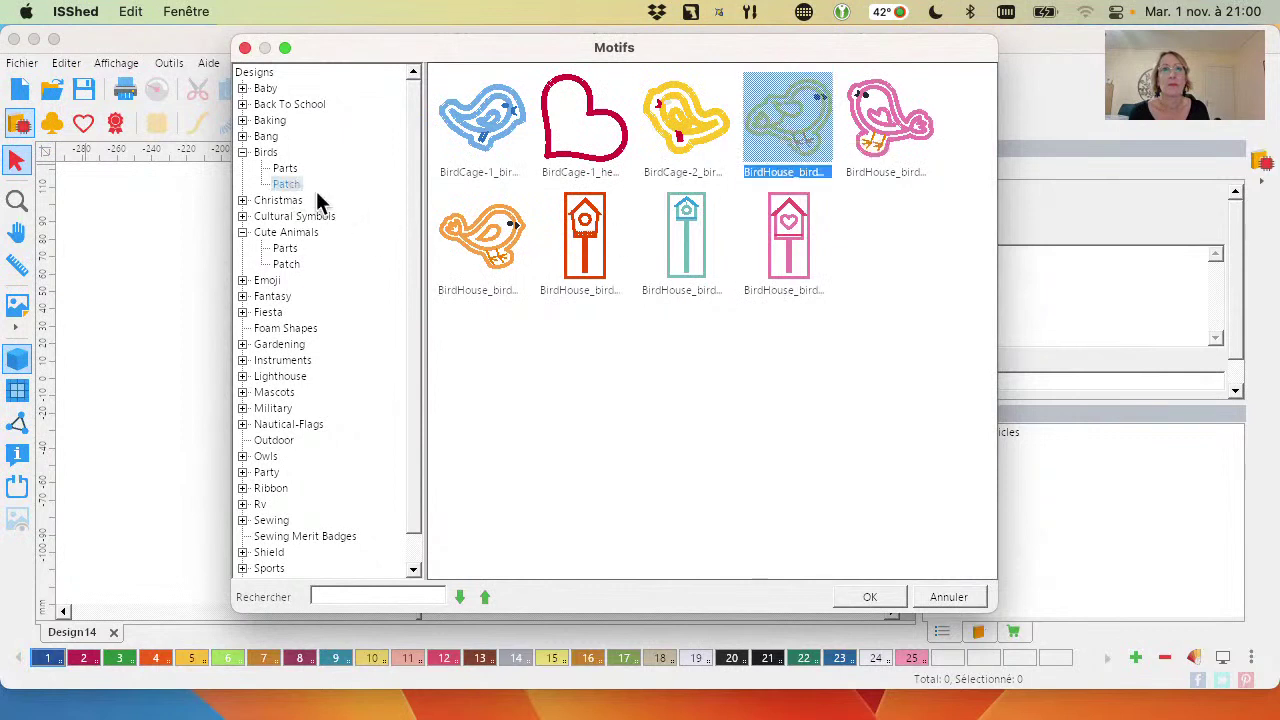
# Insert the yellow BirdHouse bird from the main Birds collection and delete it from Design14
pyautogui.click(270, 152)
pyautogui.click(782, 142)
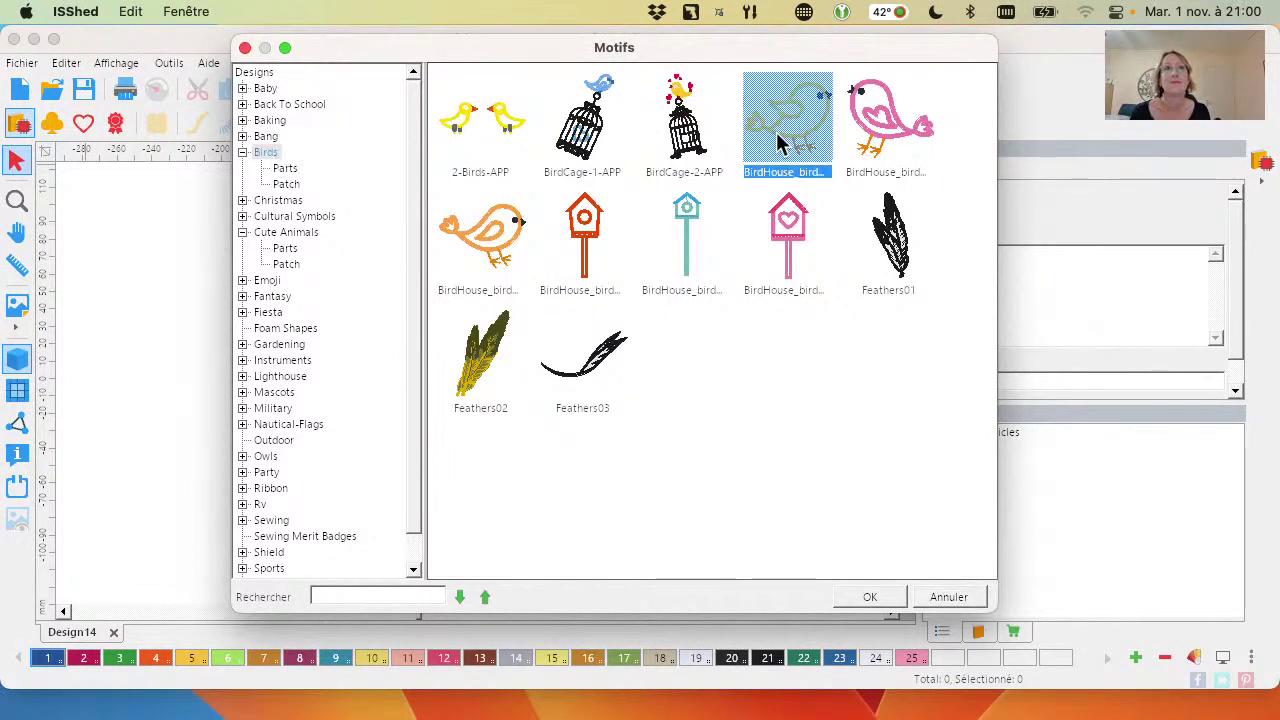
pyautogui.doubleClick(800, 129)
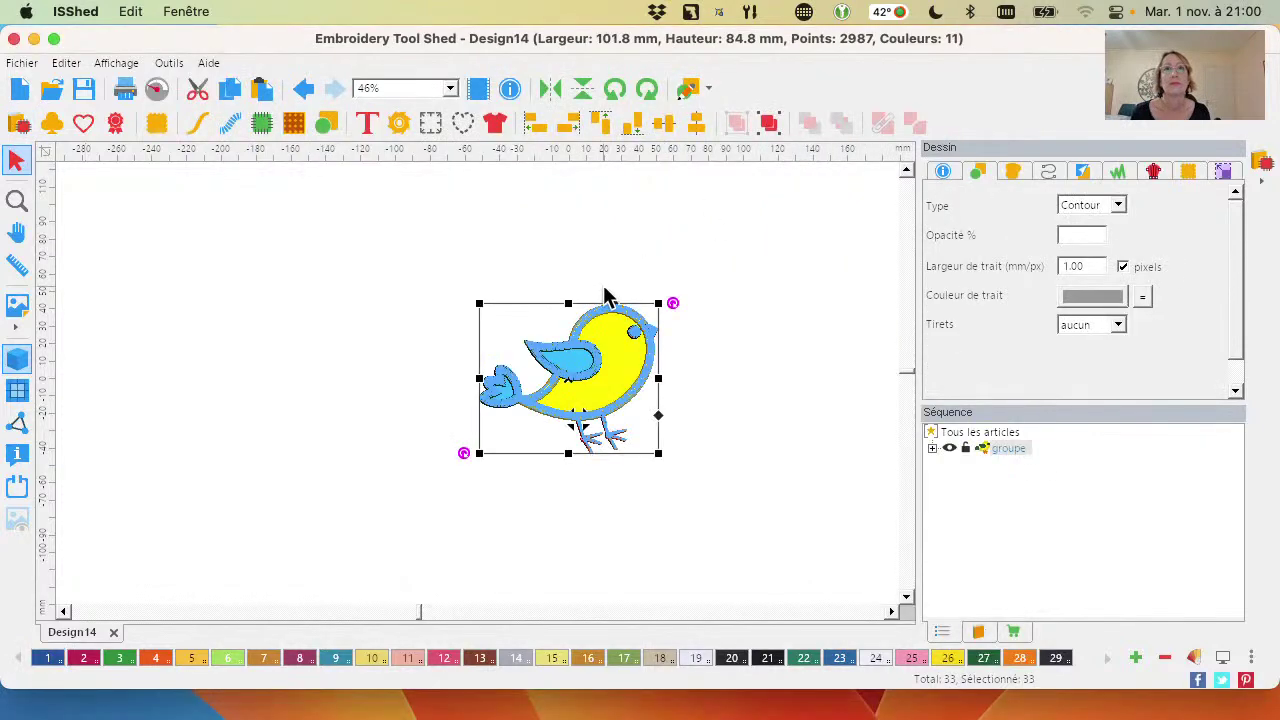
pyautogui.click(440, 270)
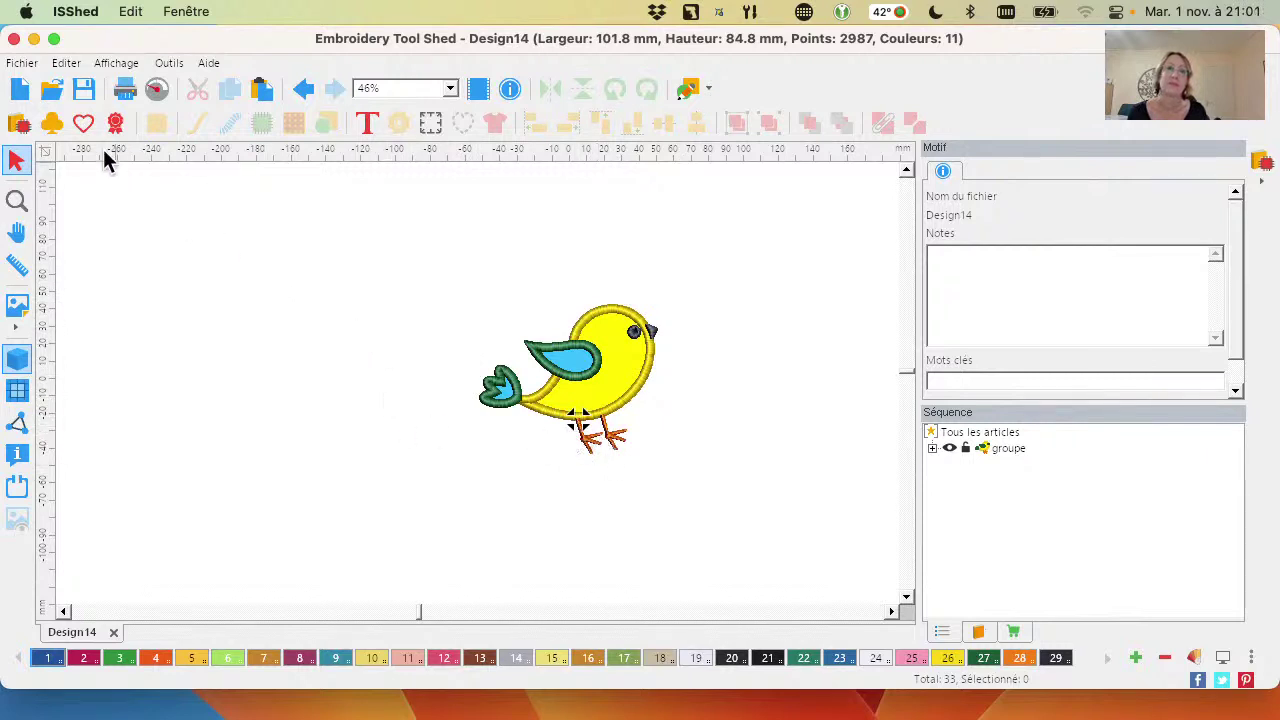
pyautogui.click(640, 332)
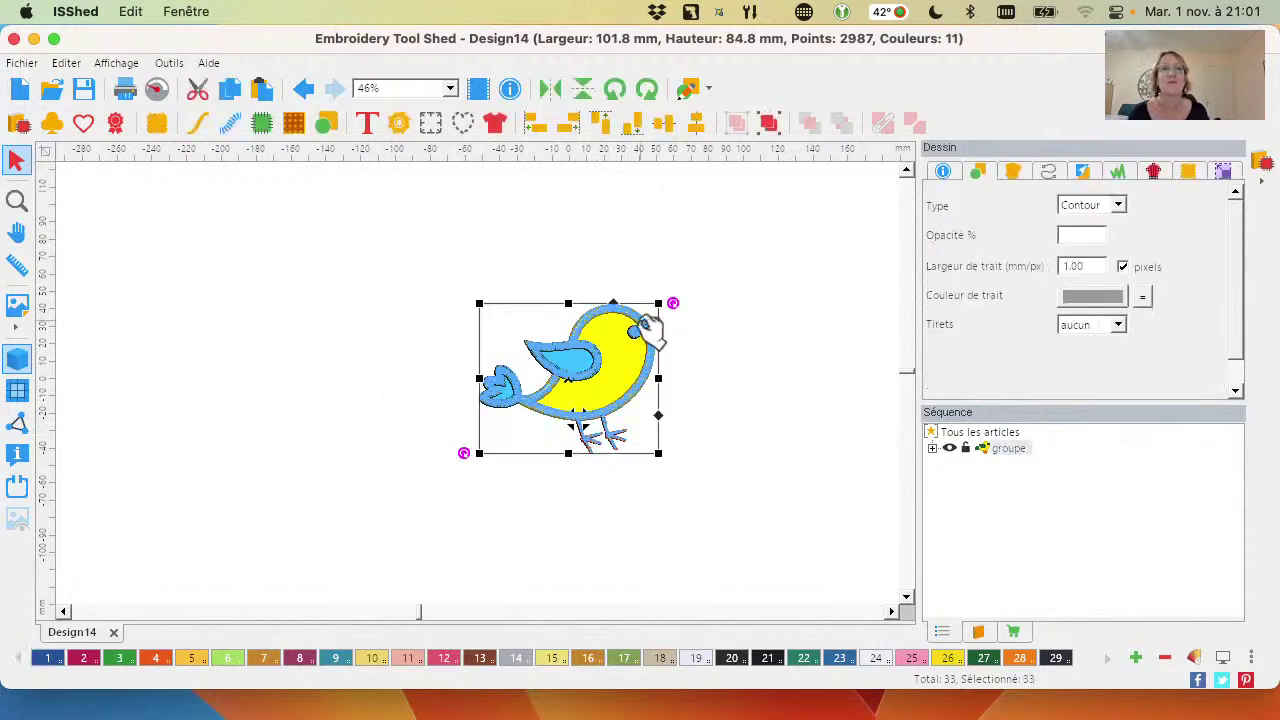
pyautogui.press('Delete')
# Insert the patch version of the yellow BirdHouse bird from the Birds collection into Design14 and deselect it
pyautogui.click(20, 122)
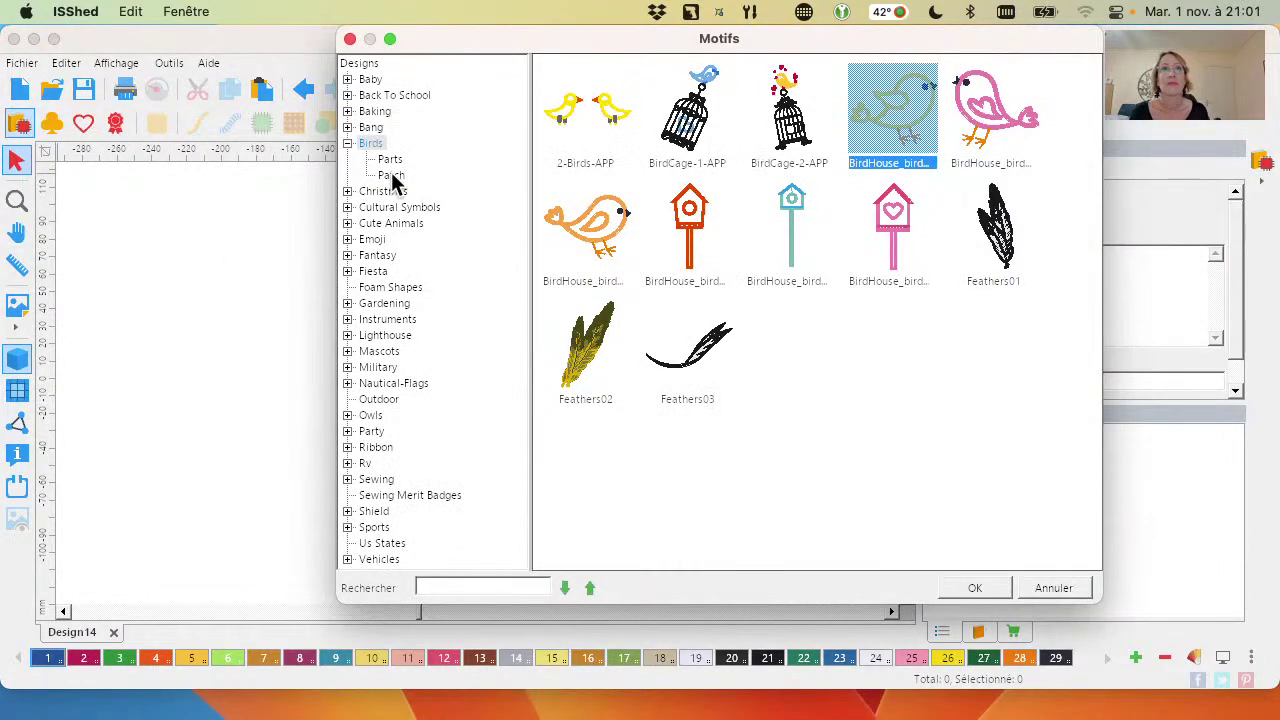
pyautogui.click(391, 175)
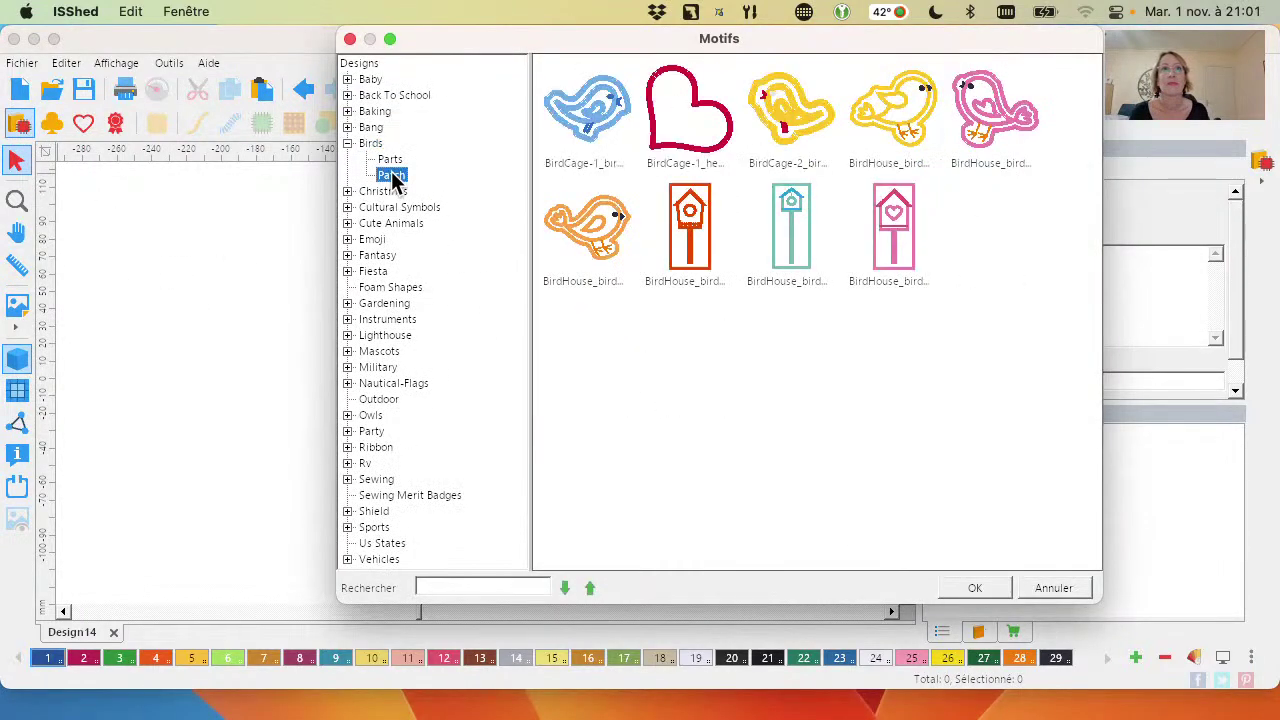
pyautogui.click(903, 124)
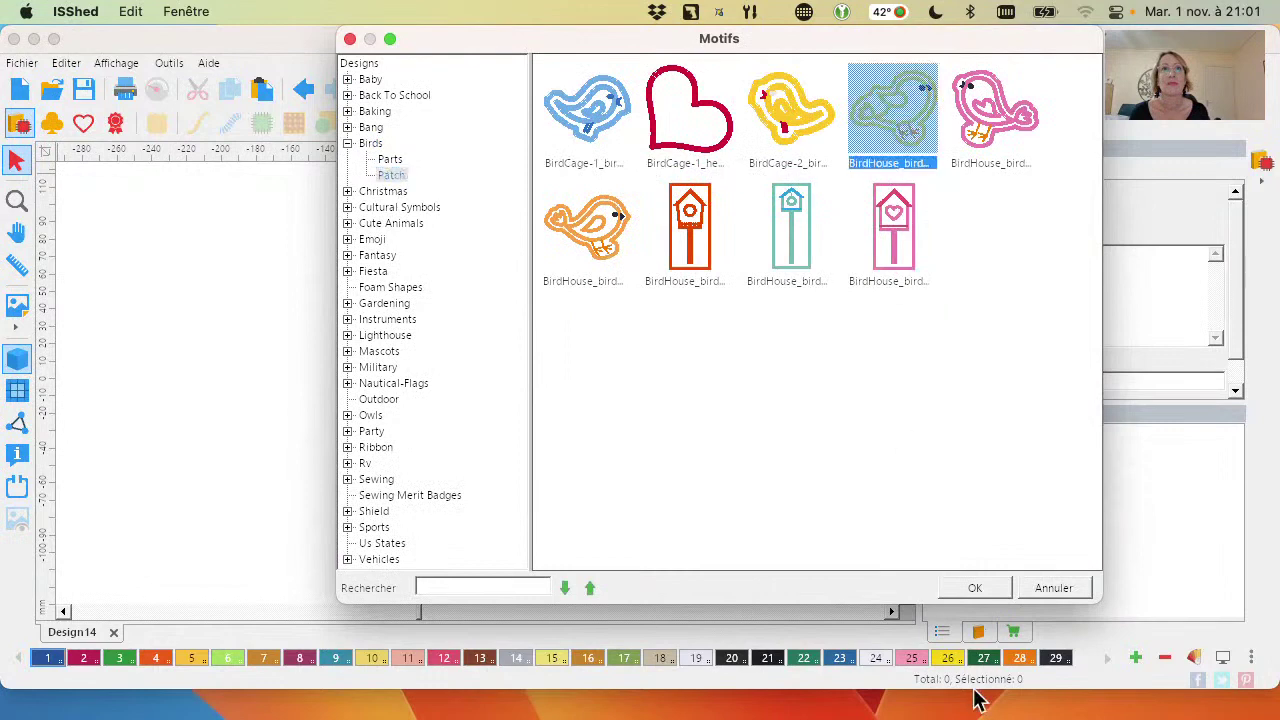
pyautogui.click(974, 587)
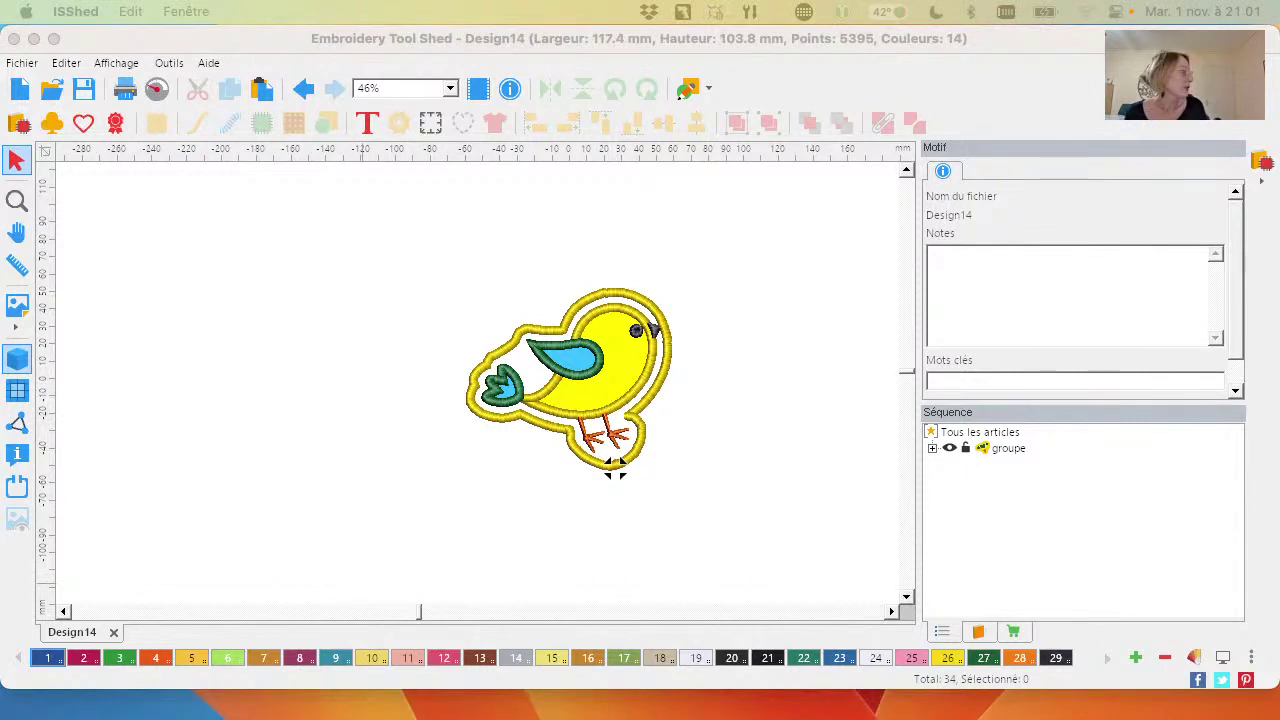
pyautogui.click(366, 475)
pyautogui.scroll(2, 366, 475)
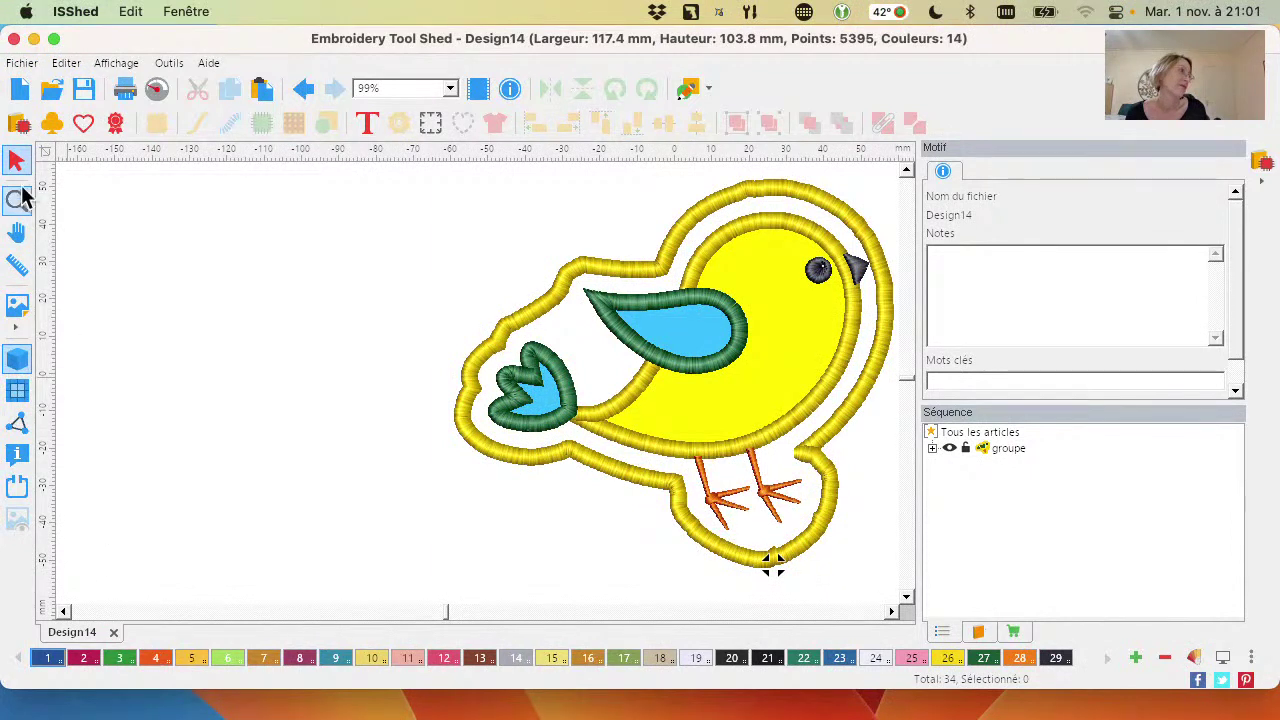
# Create a new blank design and place a text object in it
pyautogui.click(20, 88)
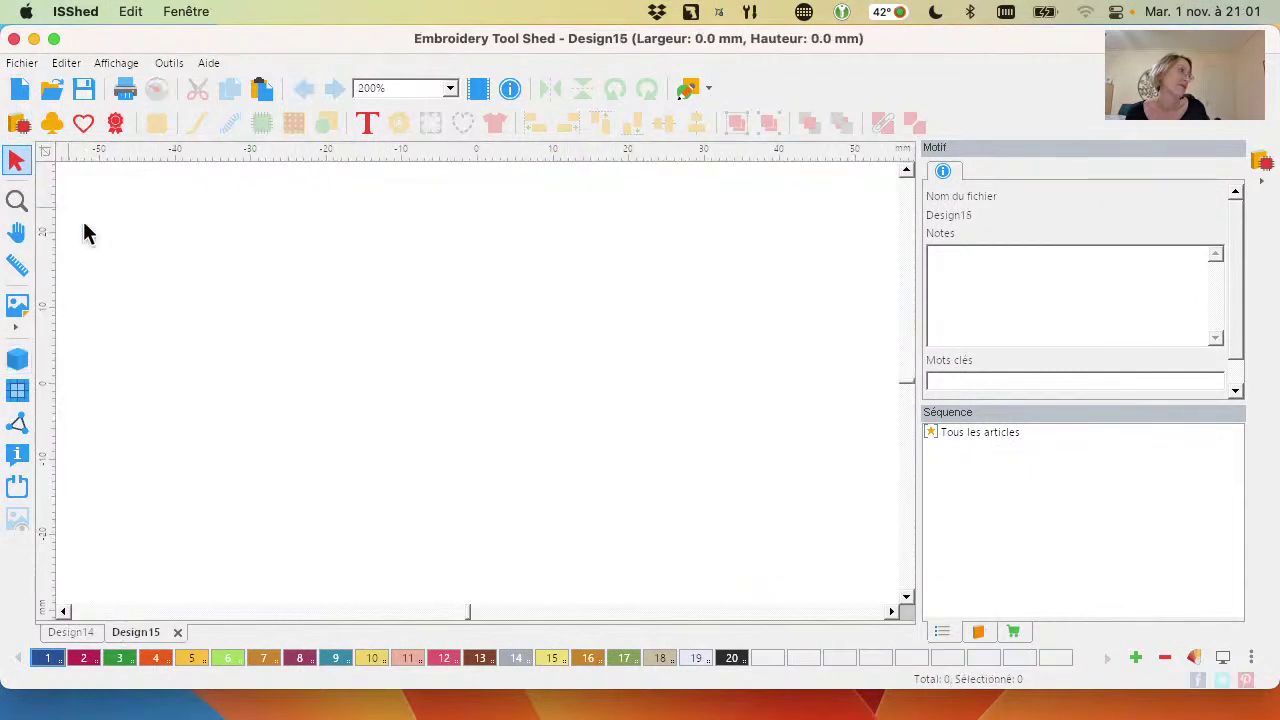
pyautogui.click(367, 126)
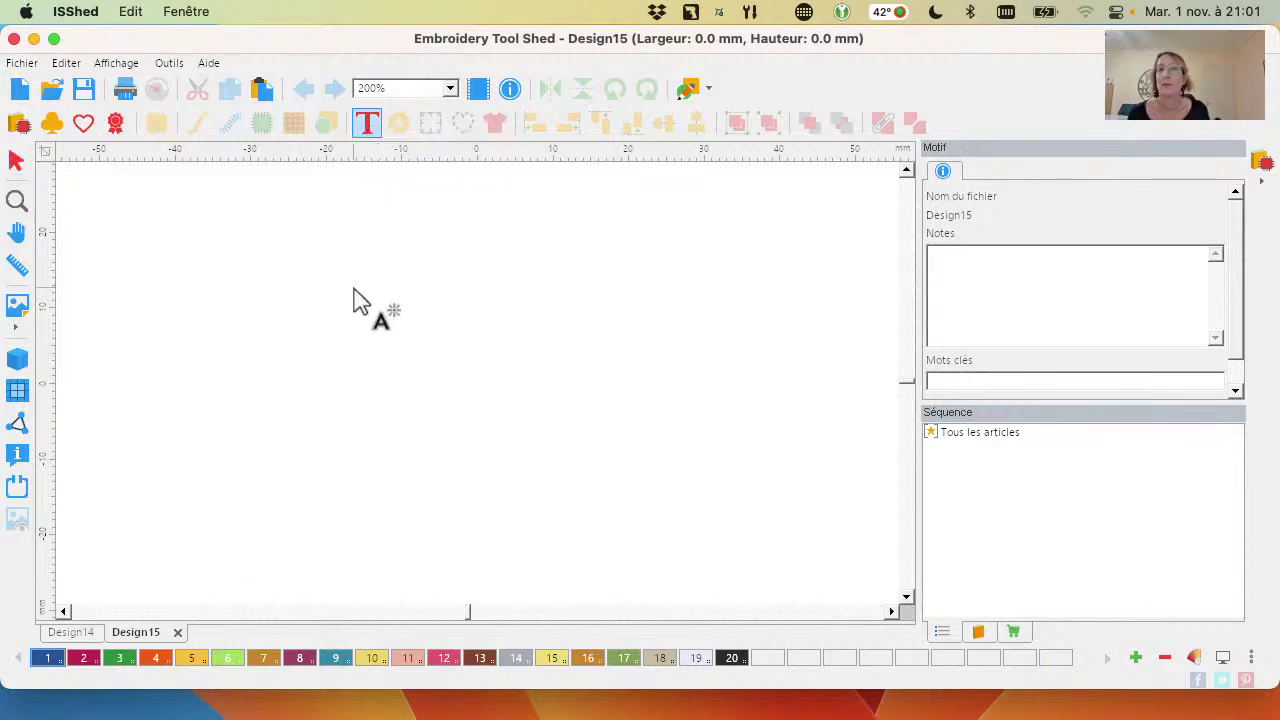
pyautogui.click(354, 376)
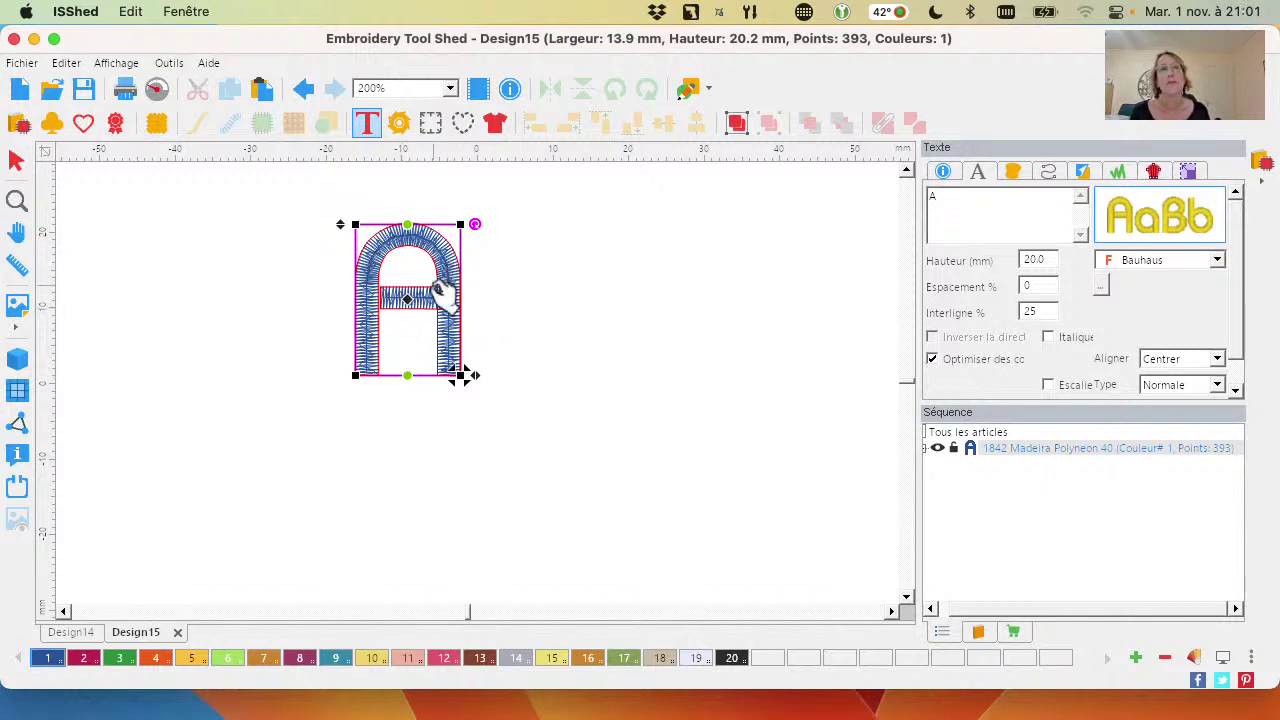
pyautogui.click(630, 305)
pyautogui.click(14, 200)
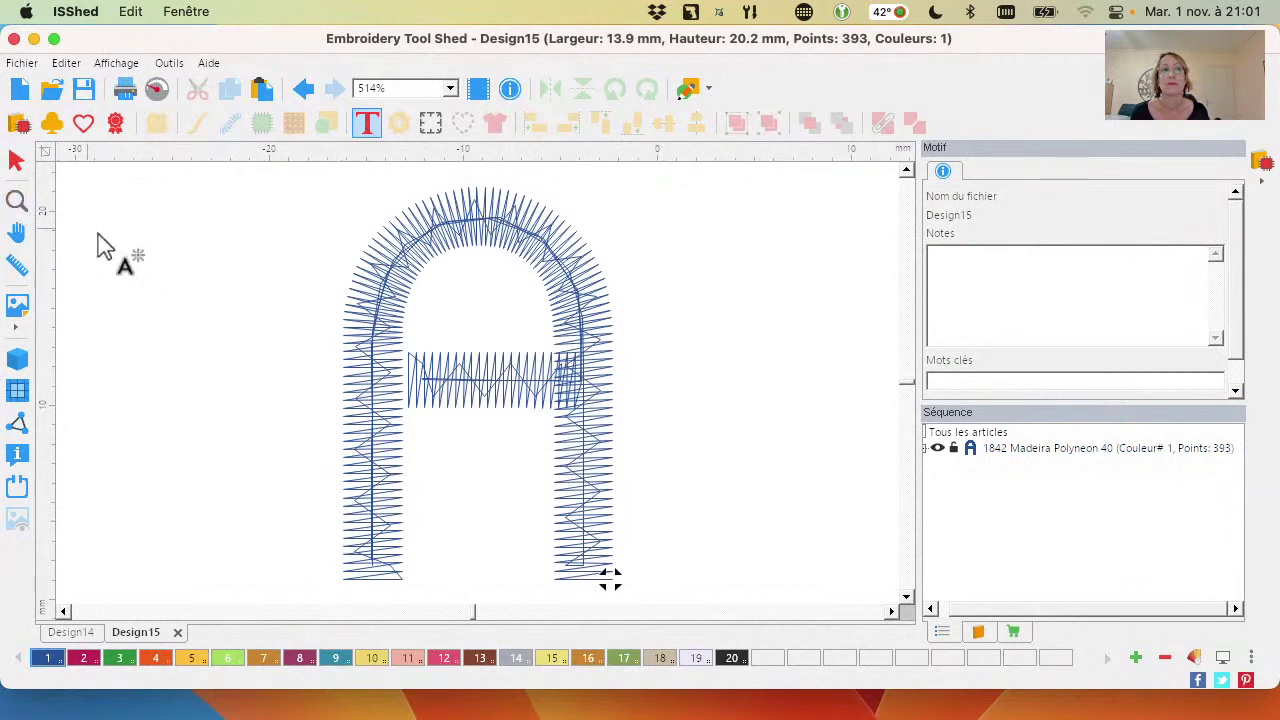
# Replace the letter A with a first name, apply the change, and display the lettering in 3D
pyautogui.click(563, 263)
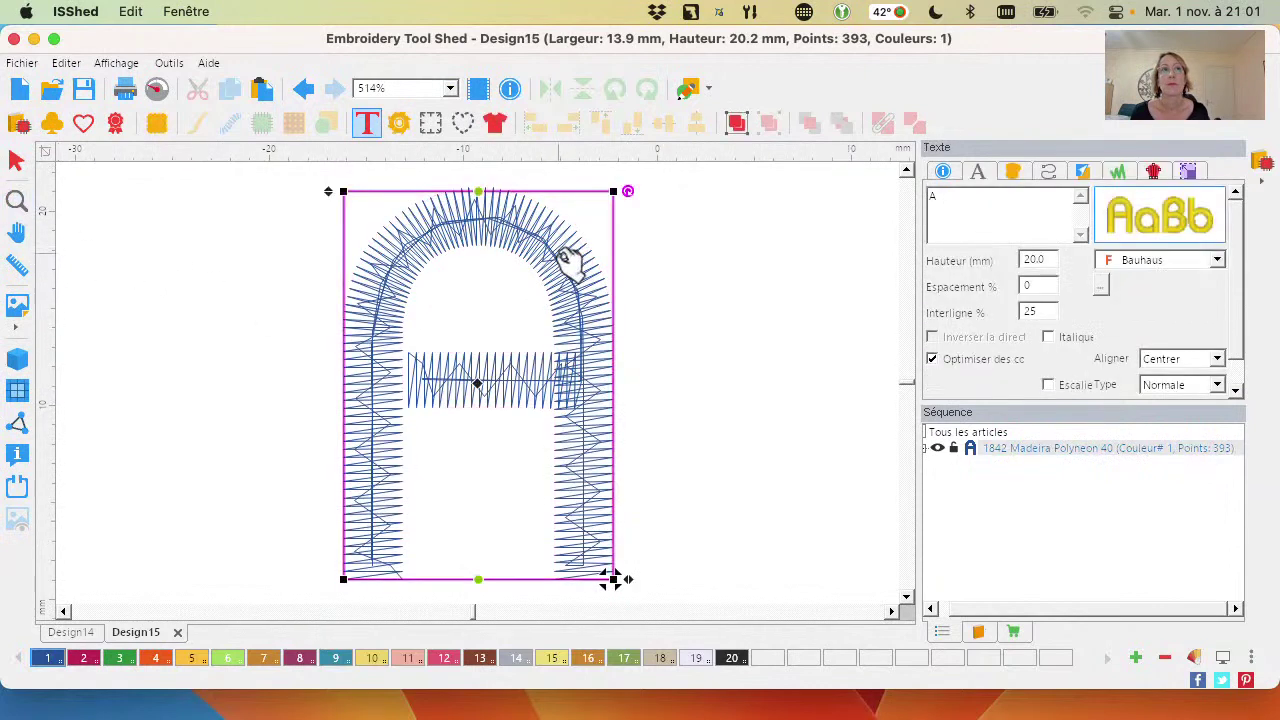
pyautogui.click(995, 216)
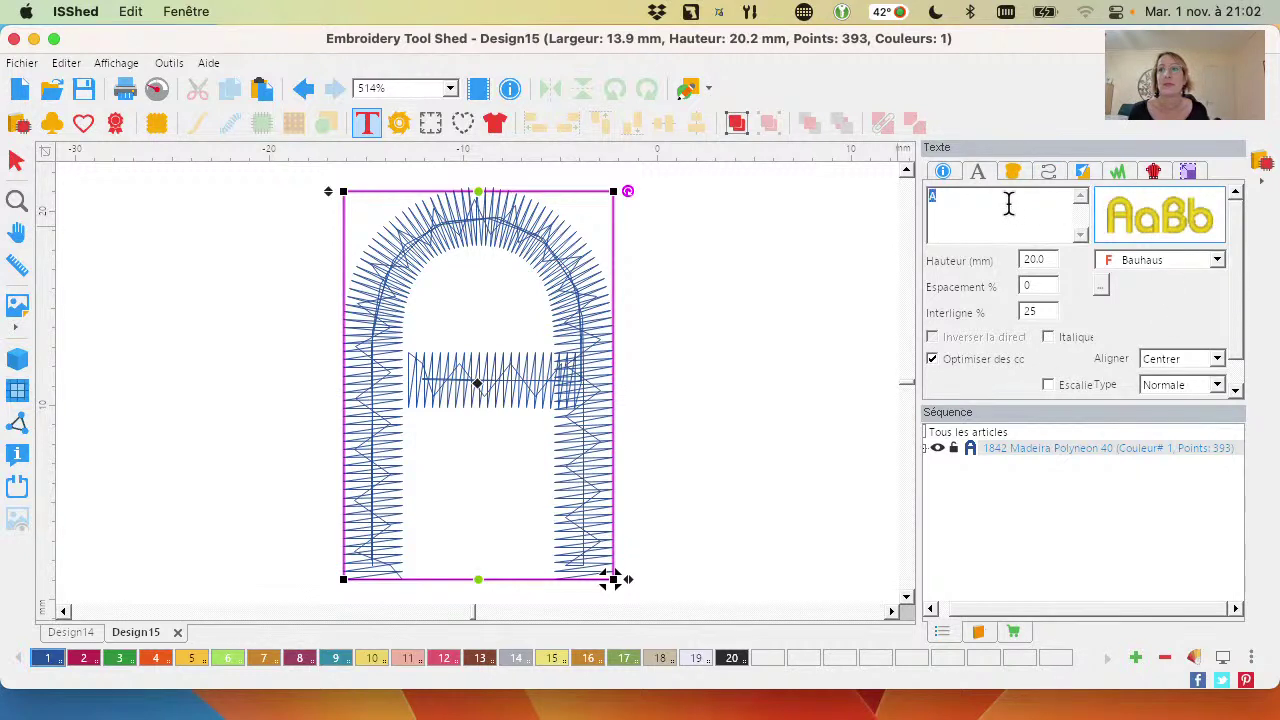
pyautogui.press('BackSpace')
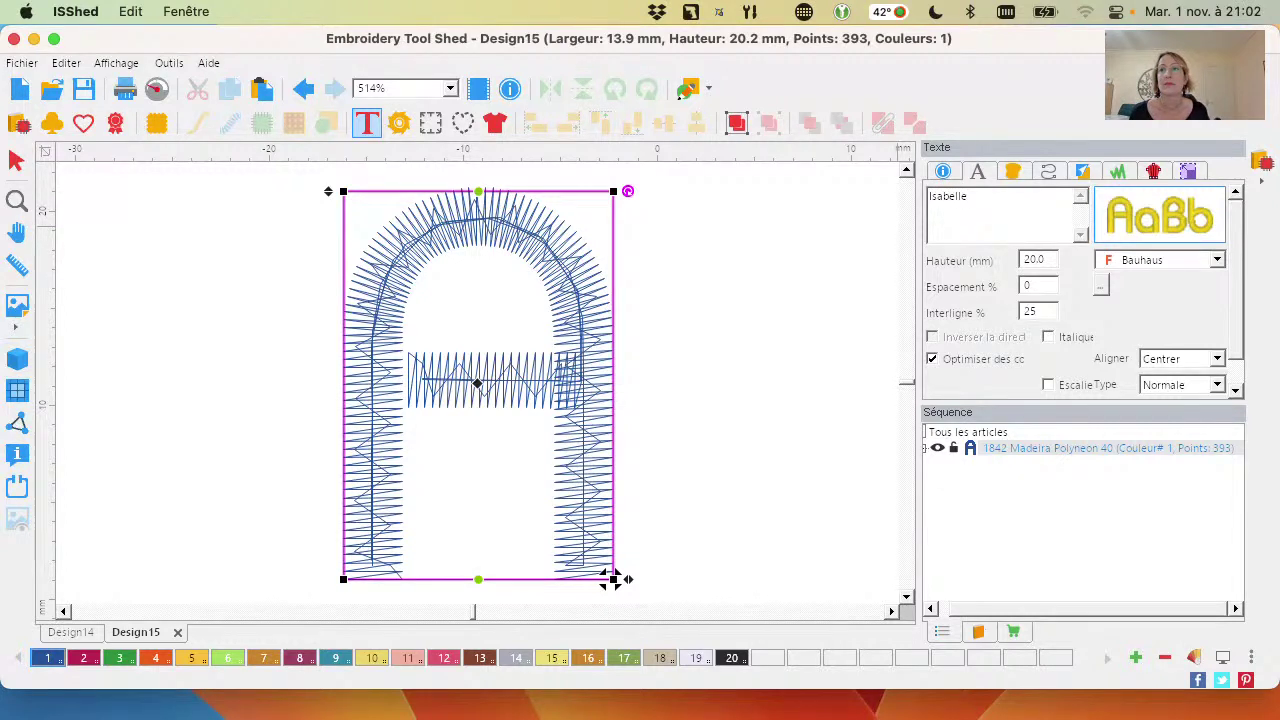
pyautogui.scroll(-1, 1237, 363)
pyautogui.click(1187, 382)
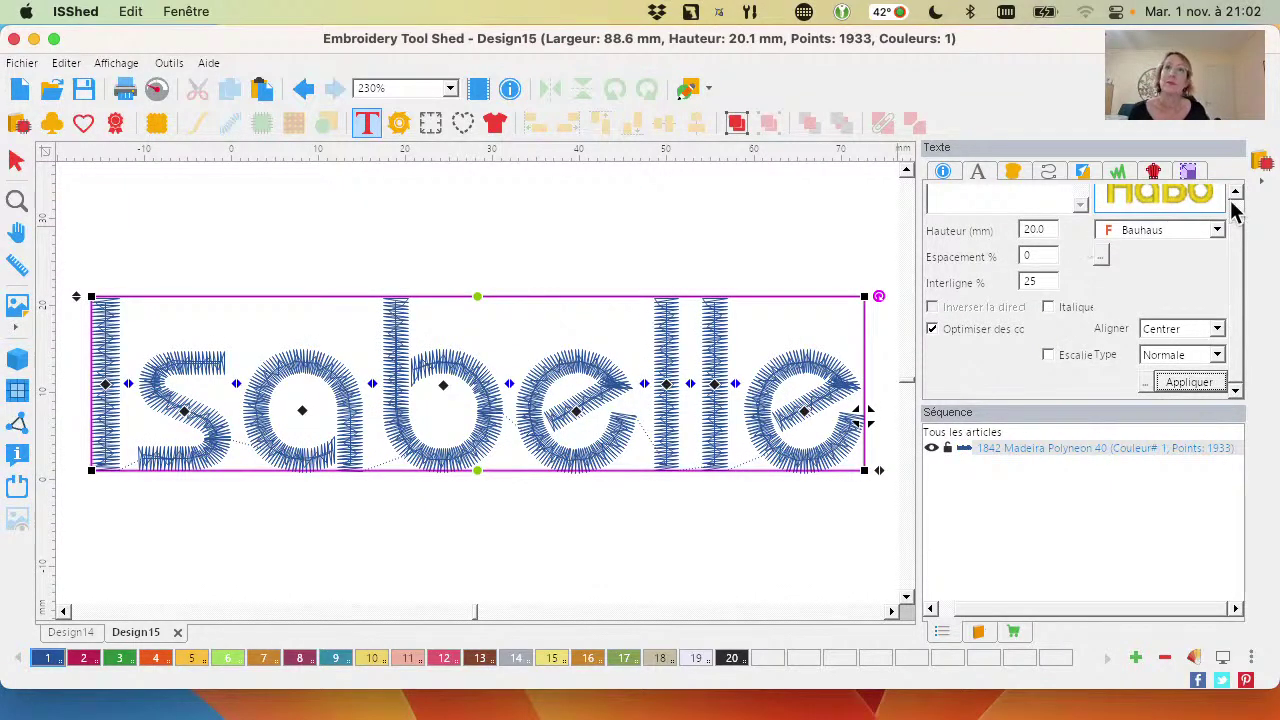
pyautogui.scroll(1, 1233, 210)
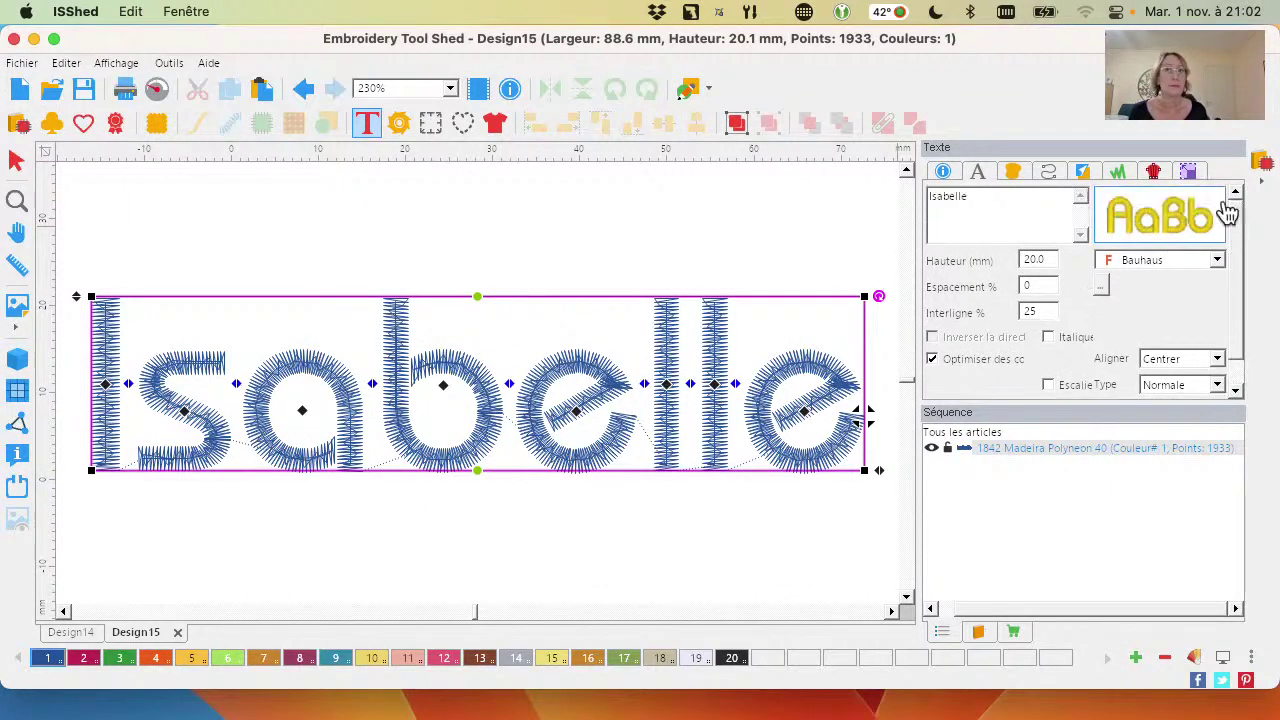
pyautogui.click(20, 360)
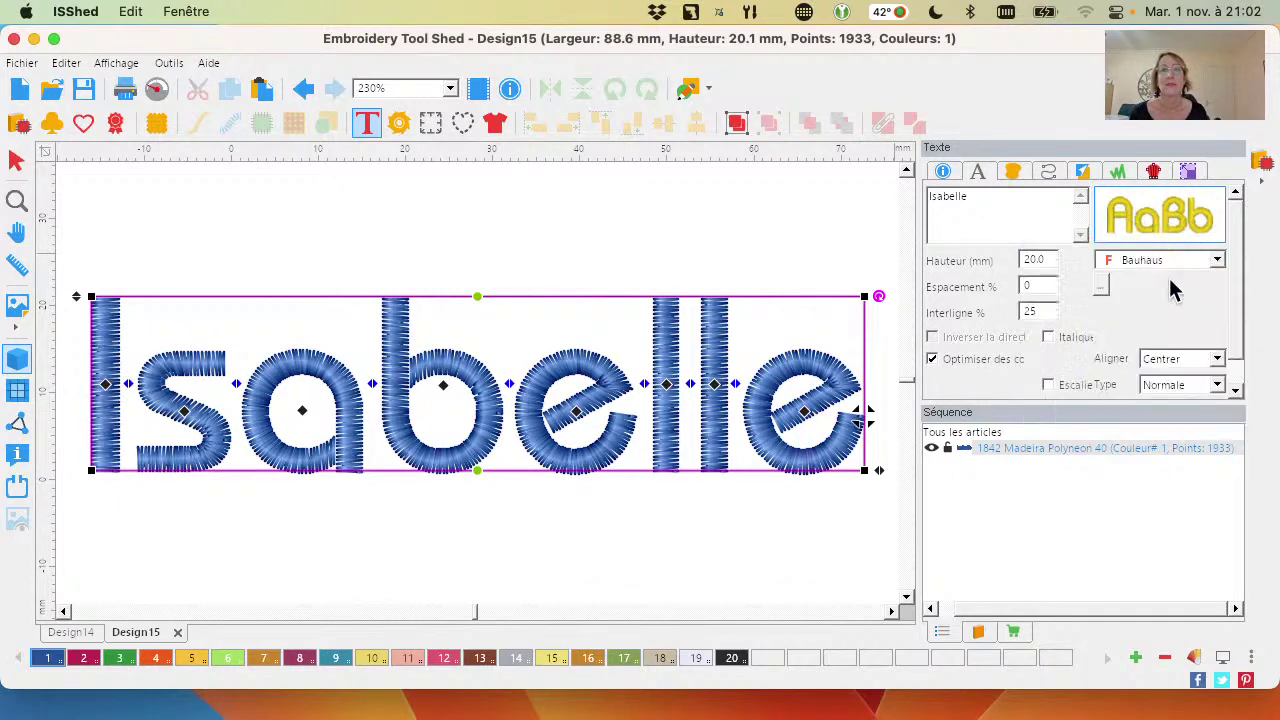
# Try the Brush font from the font catalogue on the lettering and restore the Bauhaus font
pyautogui.moveTo(1140, 220)
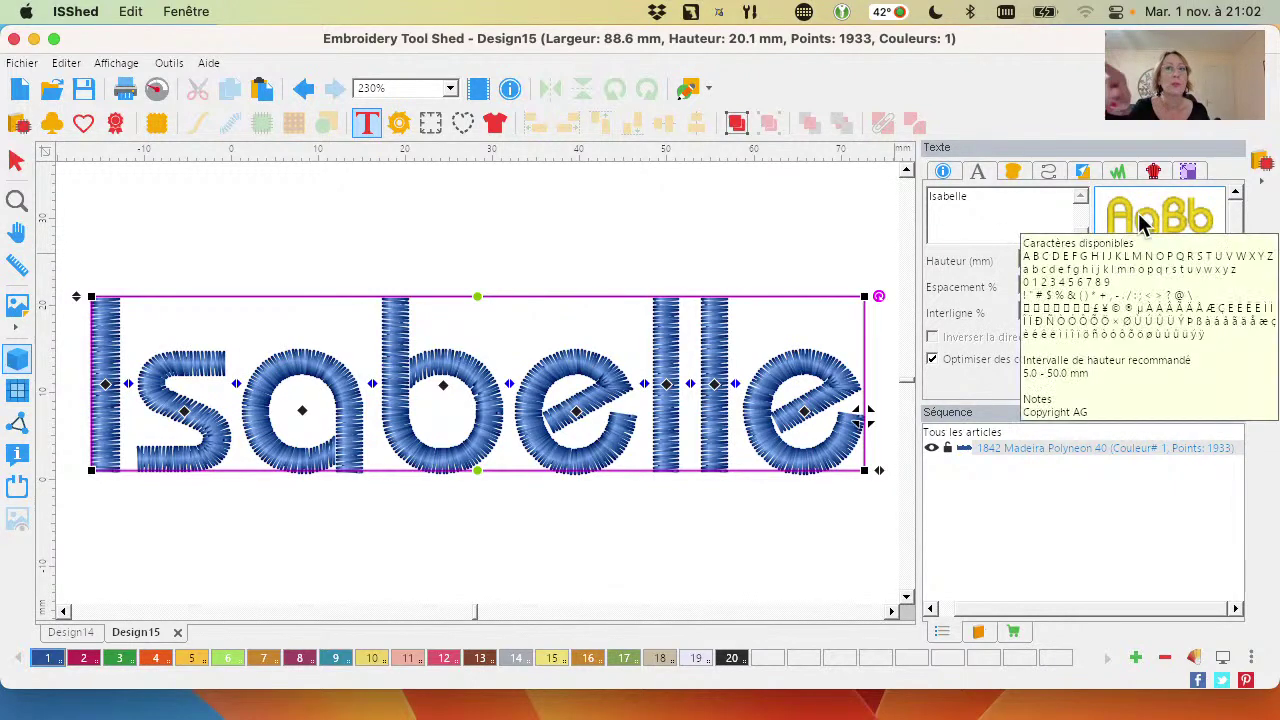
pyautogui.click(1145, 217)
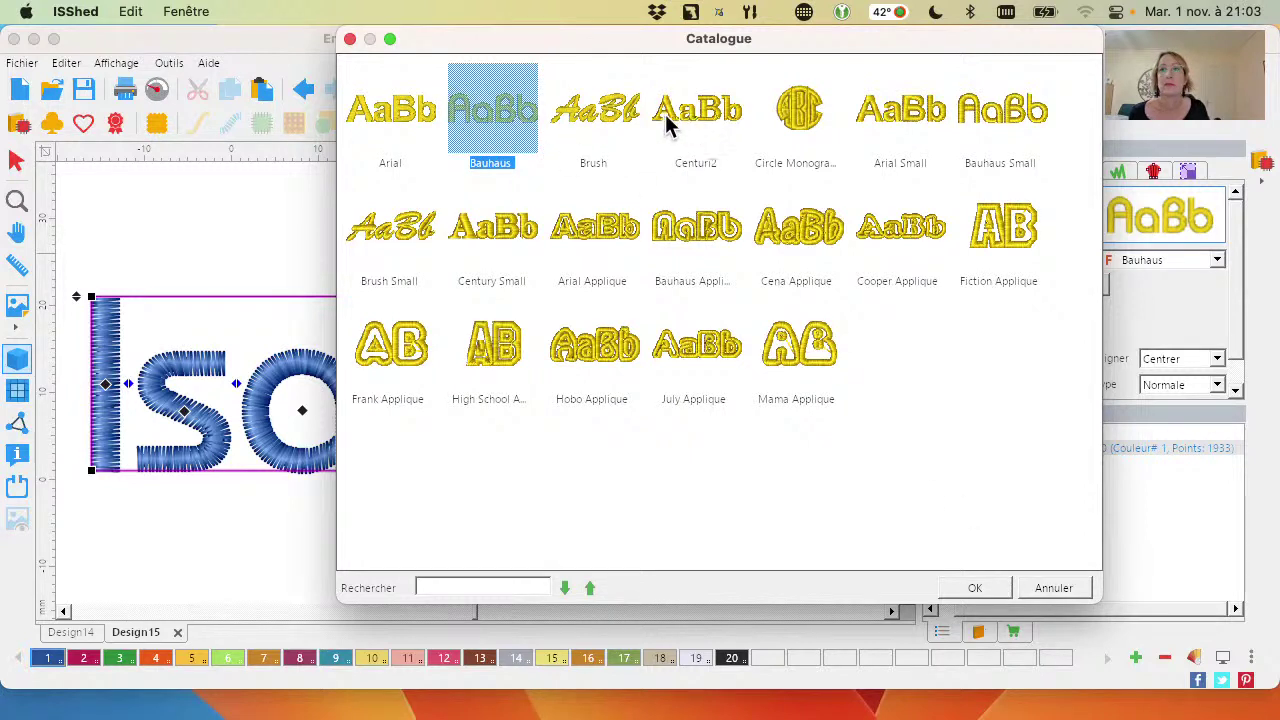
pyautogui.click(617, 133)
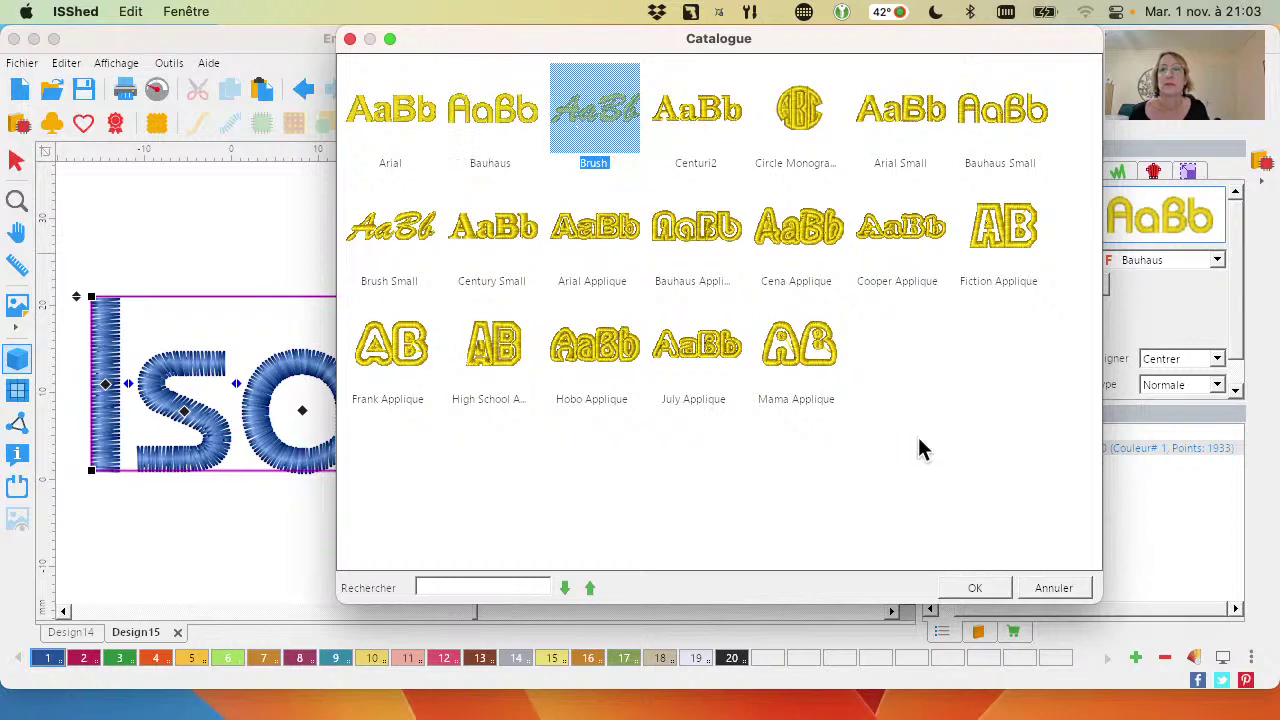
pyautogui.click(975, 588)
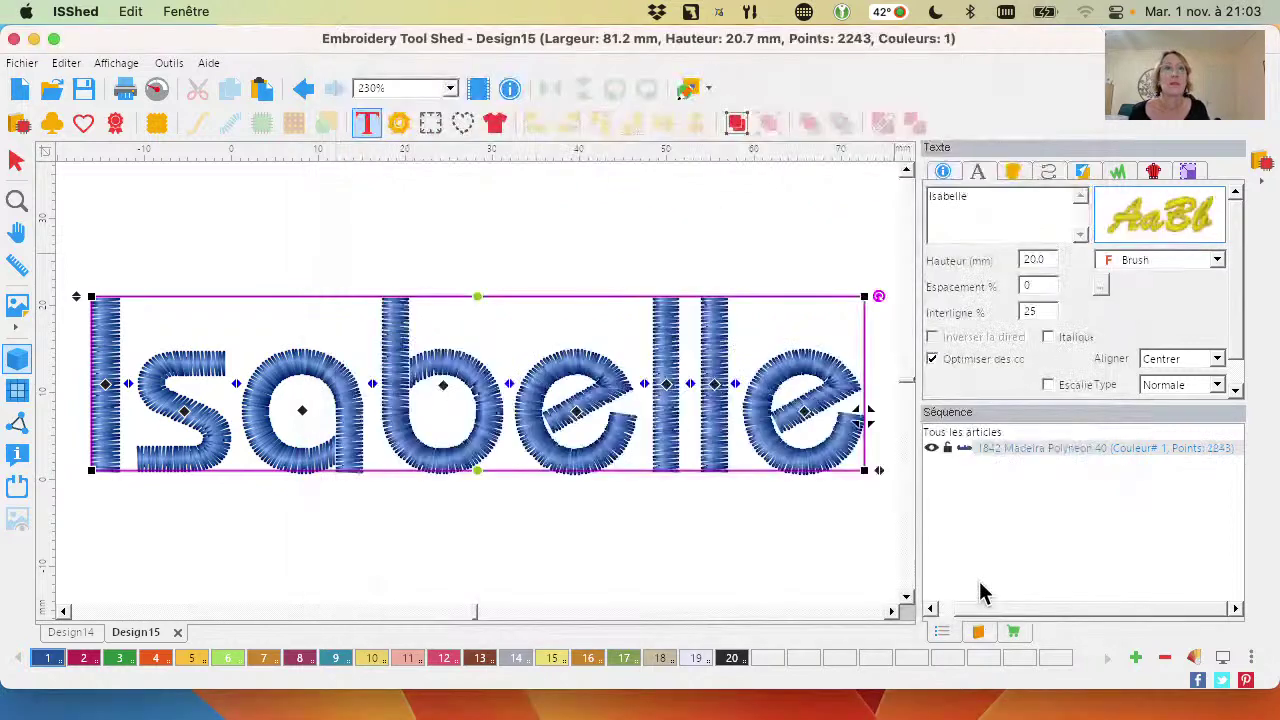
pyautogui.click(1155, 220)
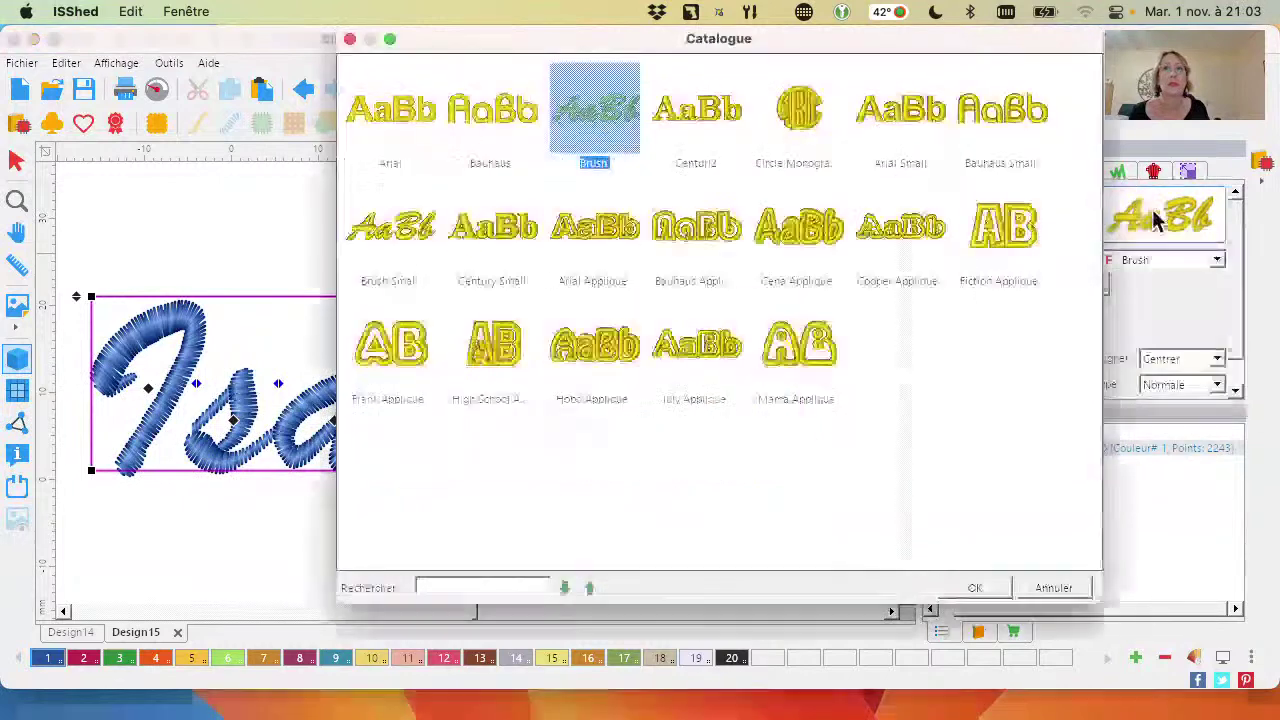
pyautogui.click(490, 112)
pyautogui.click(986, 588)
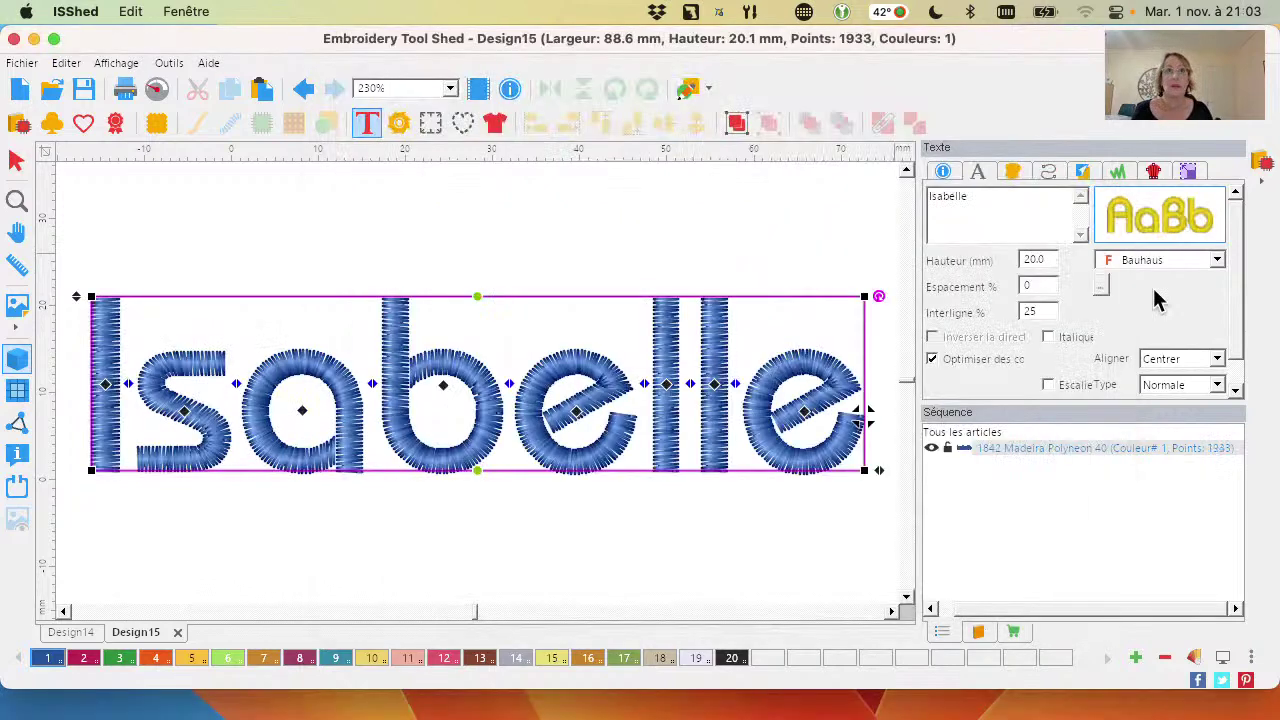
# Apply the Arial Applique font to the lettering and replace it with Arial Small
pyautogui.click(1217, 260)
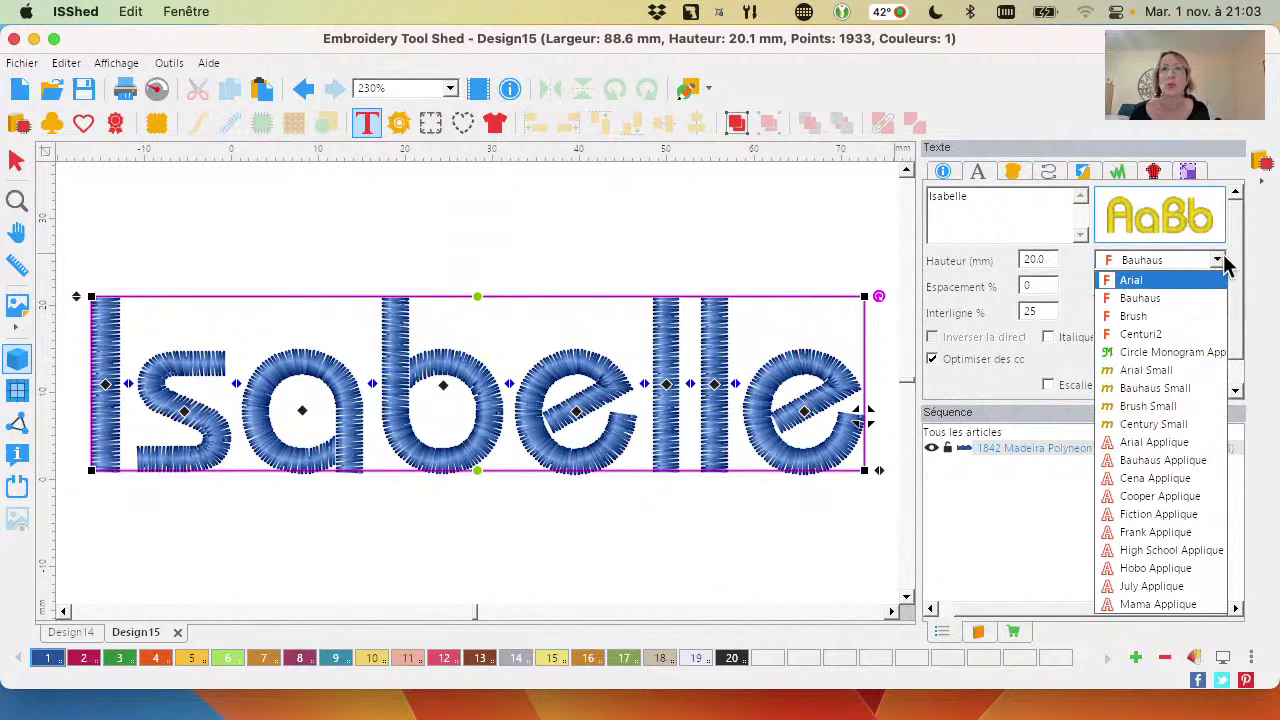
pyautogui.click(1168, 443)
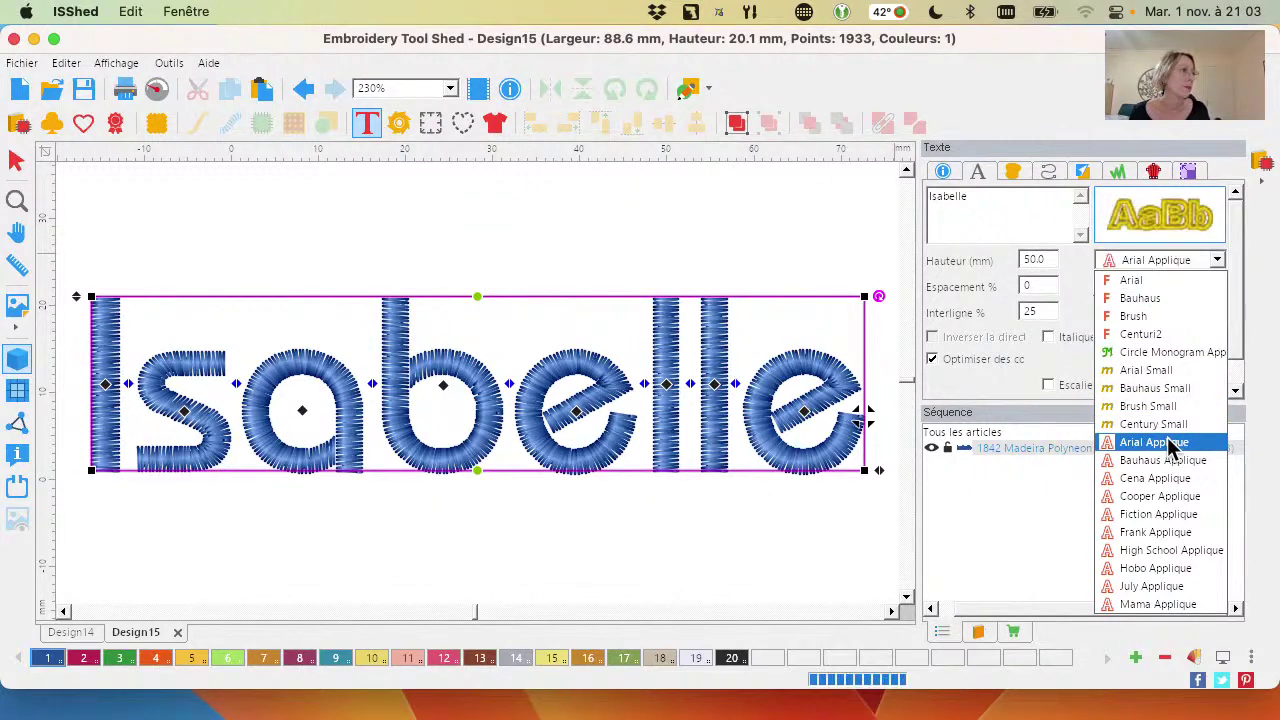
pyautogui.click(1208, 262)
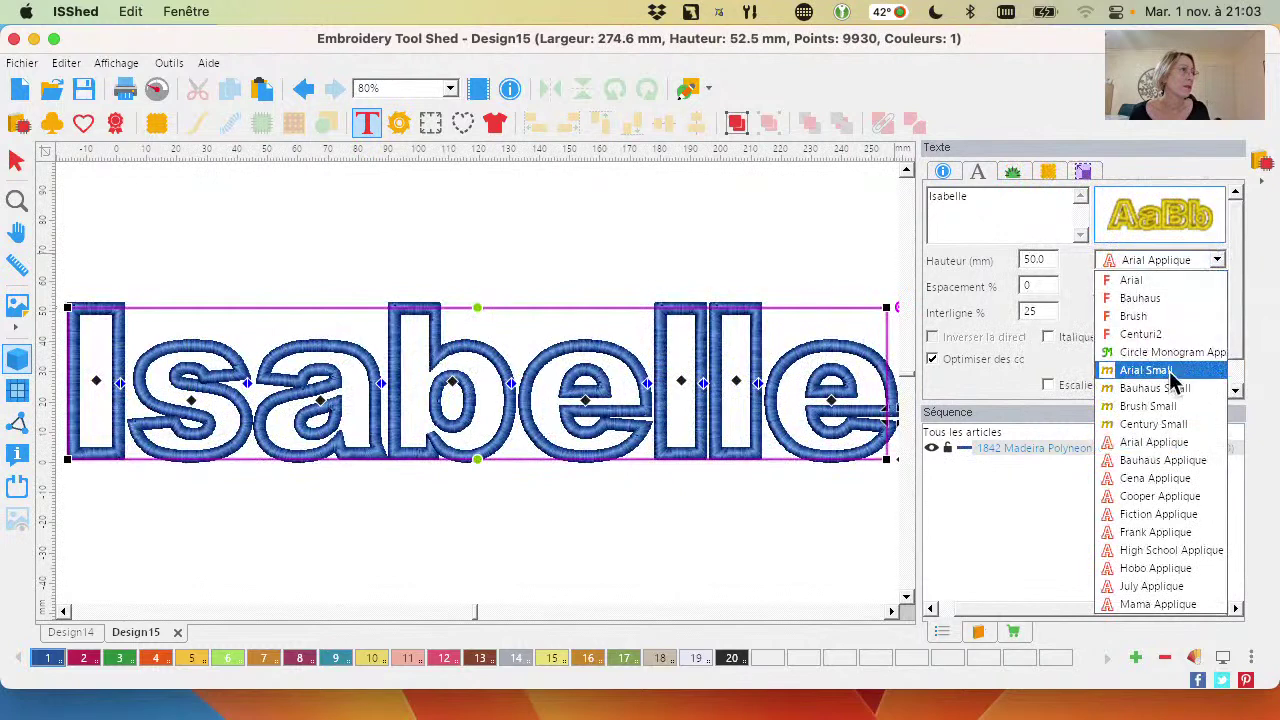
pyautogui.click(1172, 371)
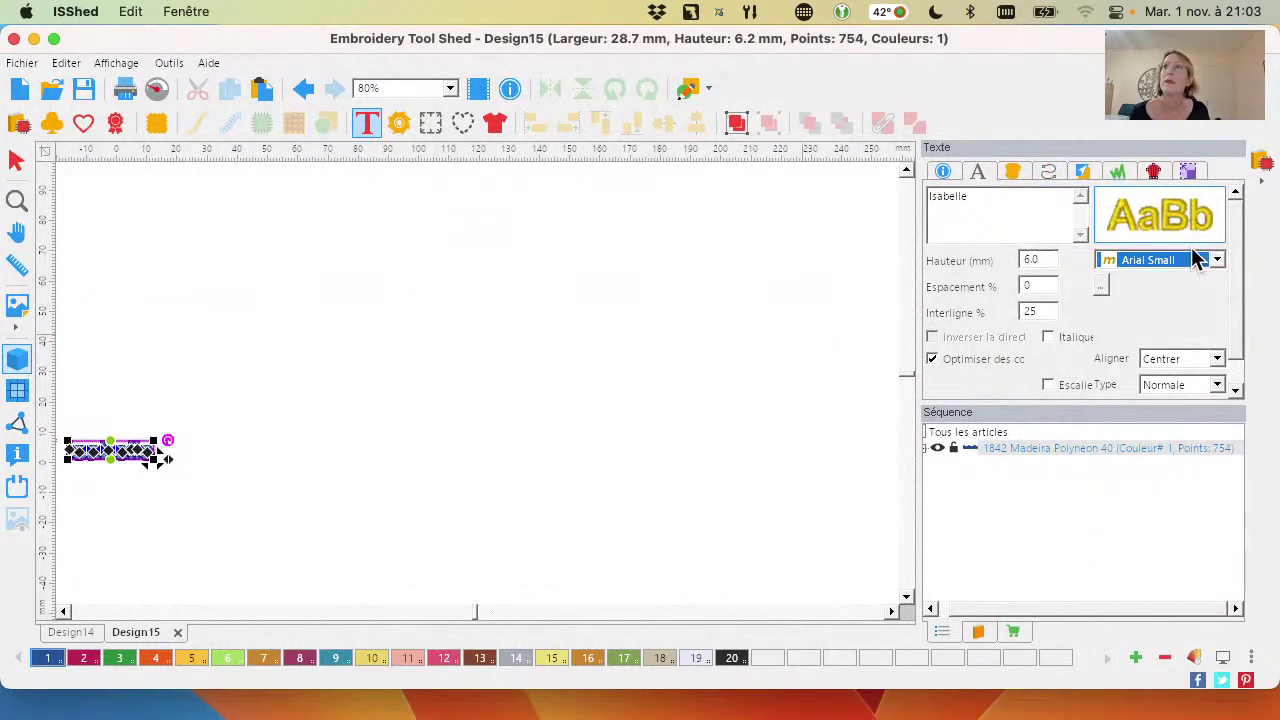
# Try the Bauhaus and Arial fonts on the 6 mm name lettering and apply them
pyautogui.click(16, 200)
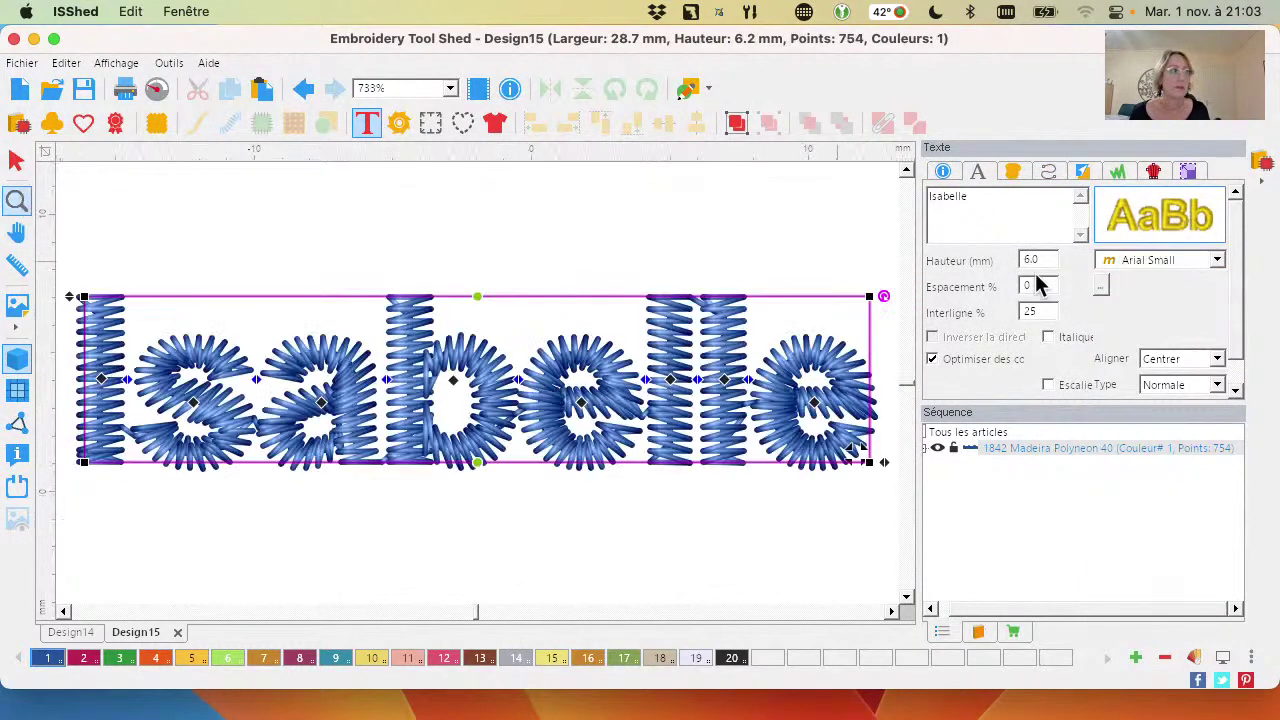
pyautogui.click(1170, 230)
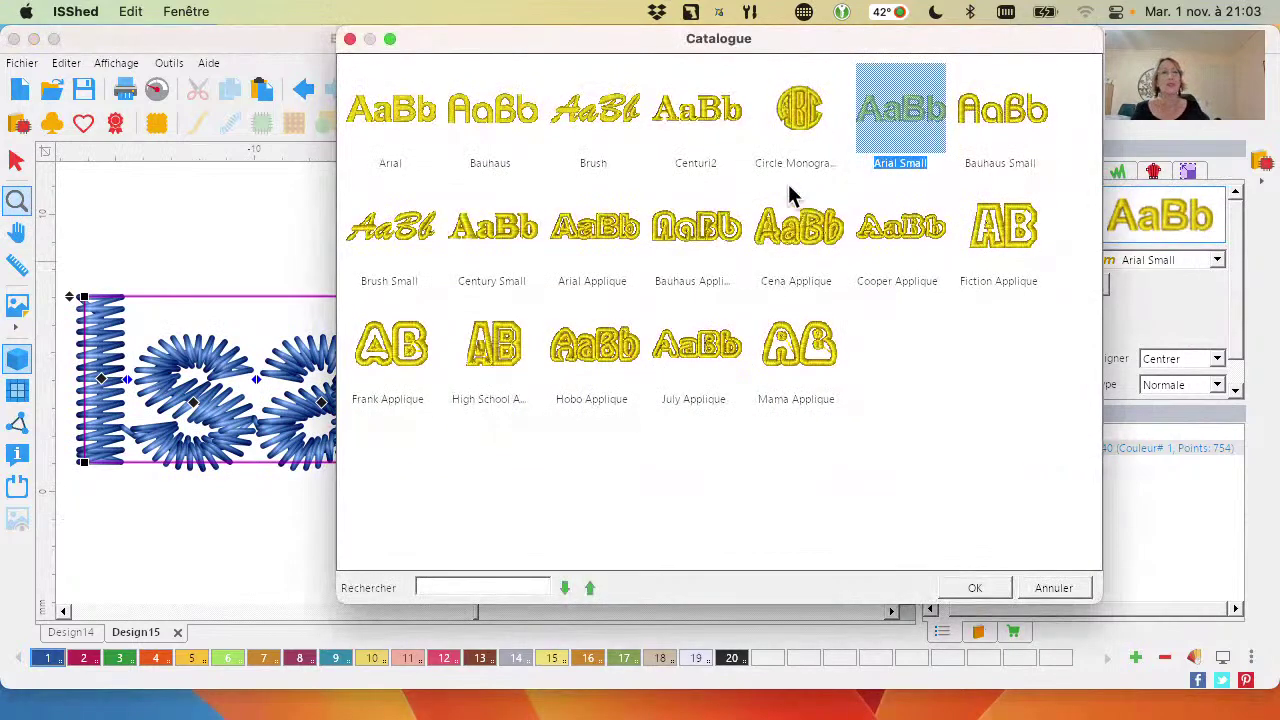
pyautogui.click(484, 101)
pyautogui.click(484, 101)
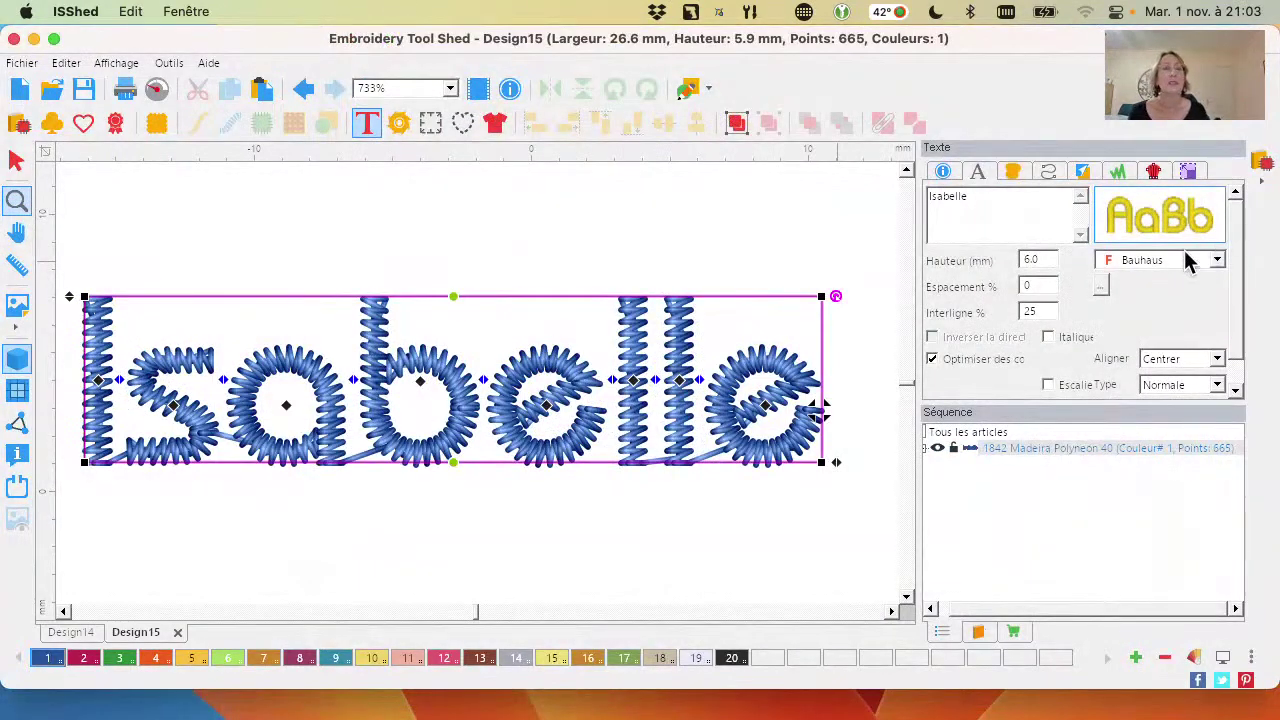
pyautogui.click(1236, 390)
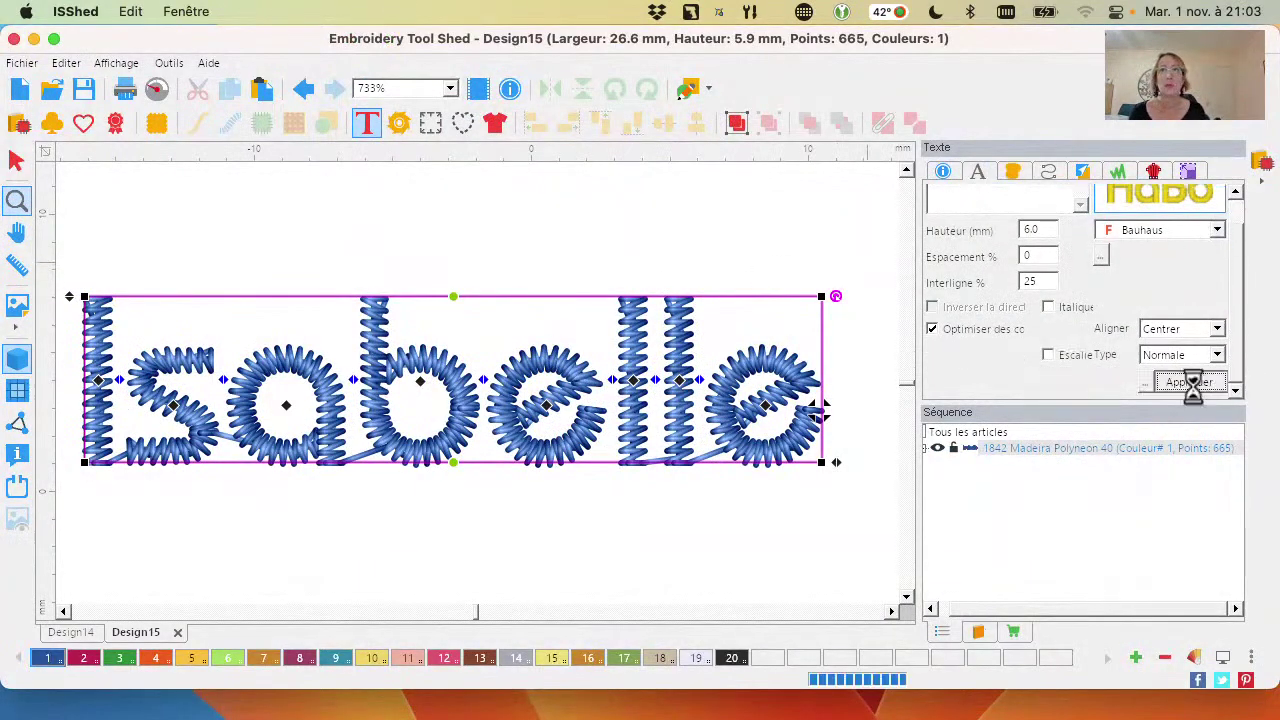
pyautogui.scroll(1, 1120, 345)
pyautogui.press('super+z')
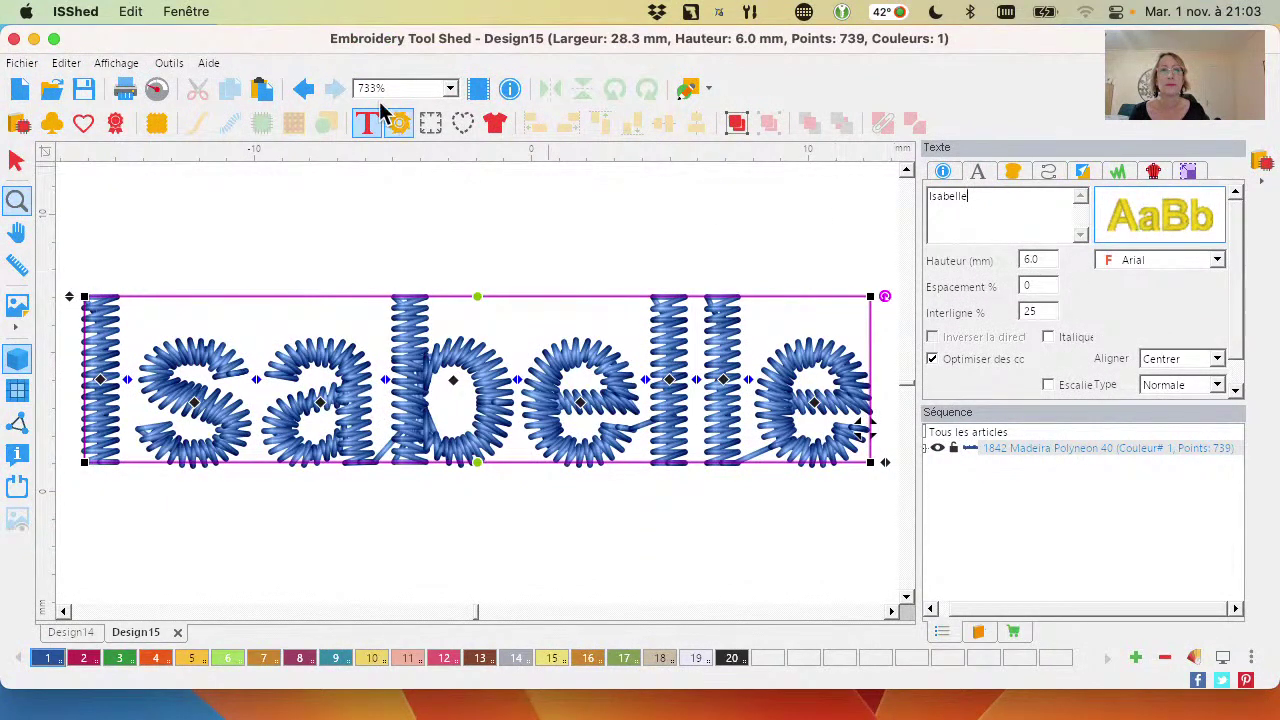
# Undo the Arial, Arial Small and Arial Applique font changes back to the 20 mm Bauhaus lettering
pyautogui.click(304, 90)
pyautogui.click(304, 90)
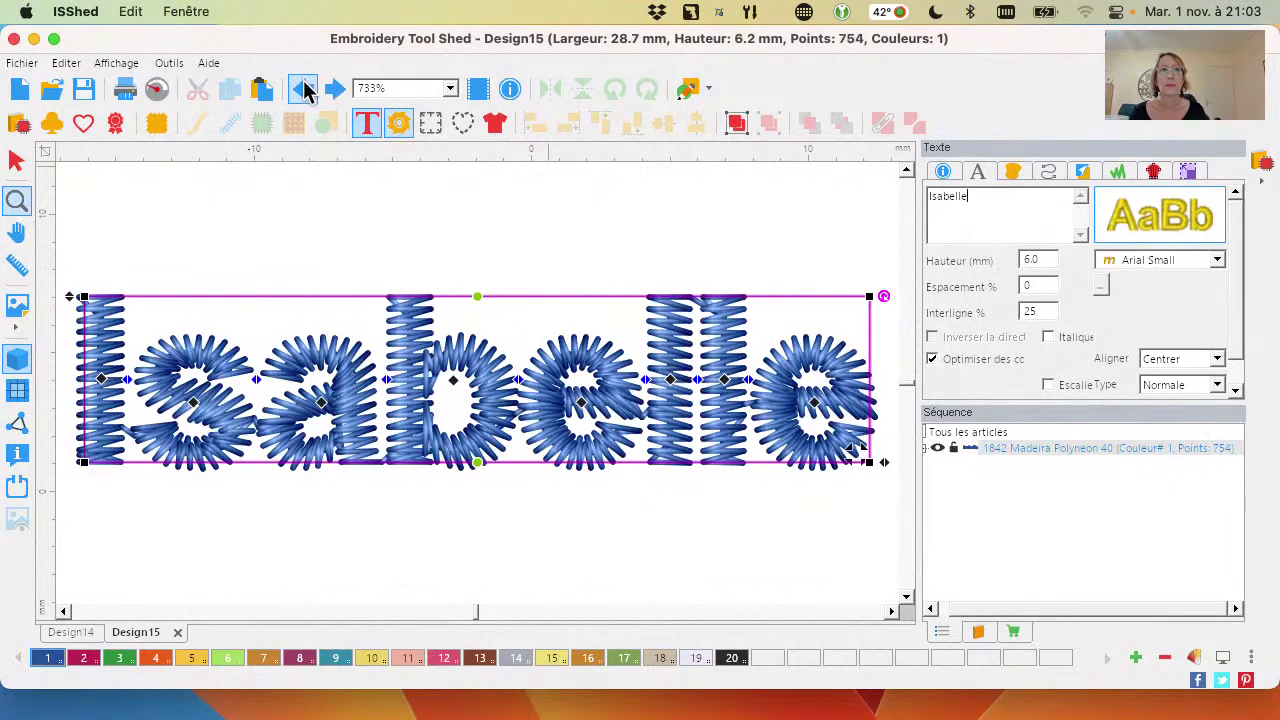
pyautogui.click(304, 90)
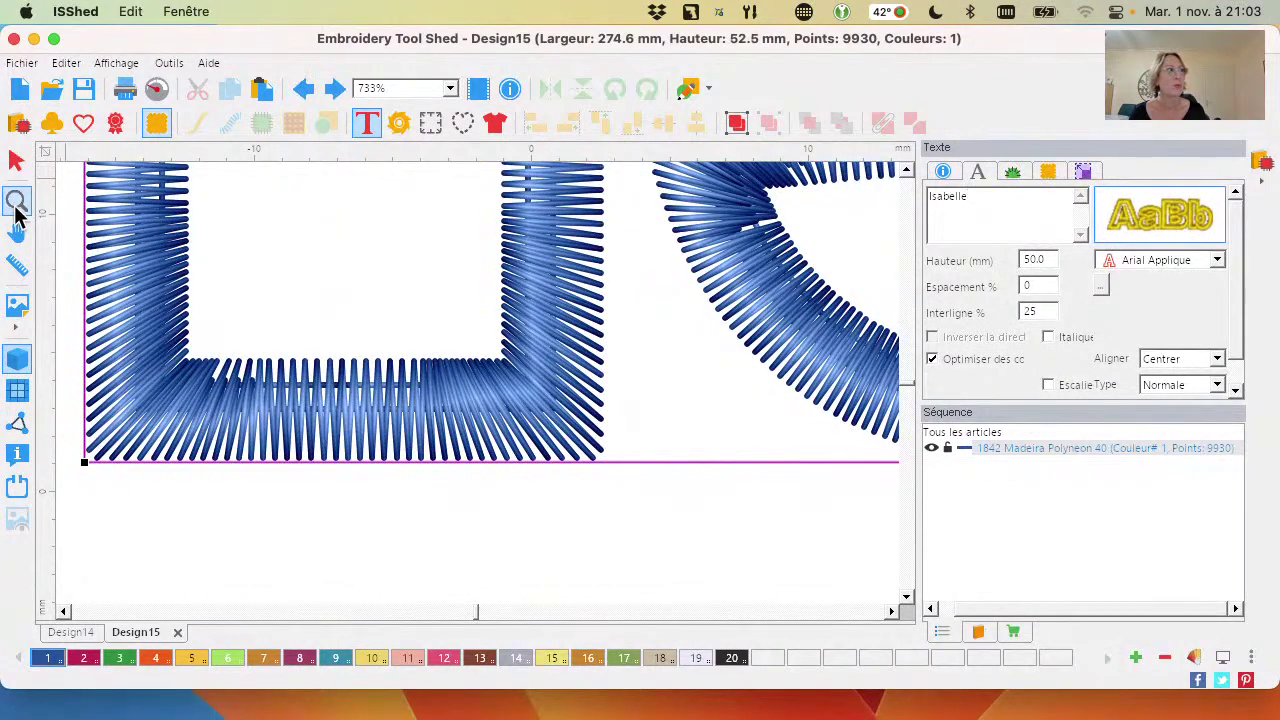
pyautogui.click(16, 203)
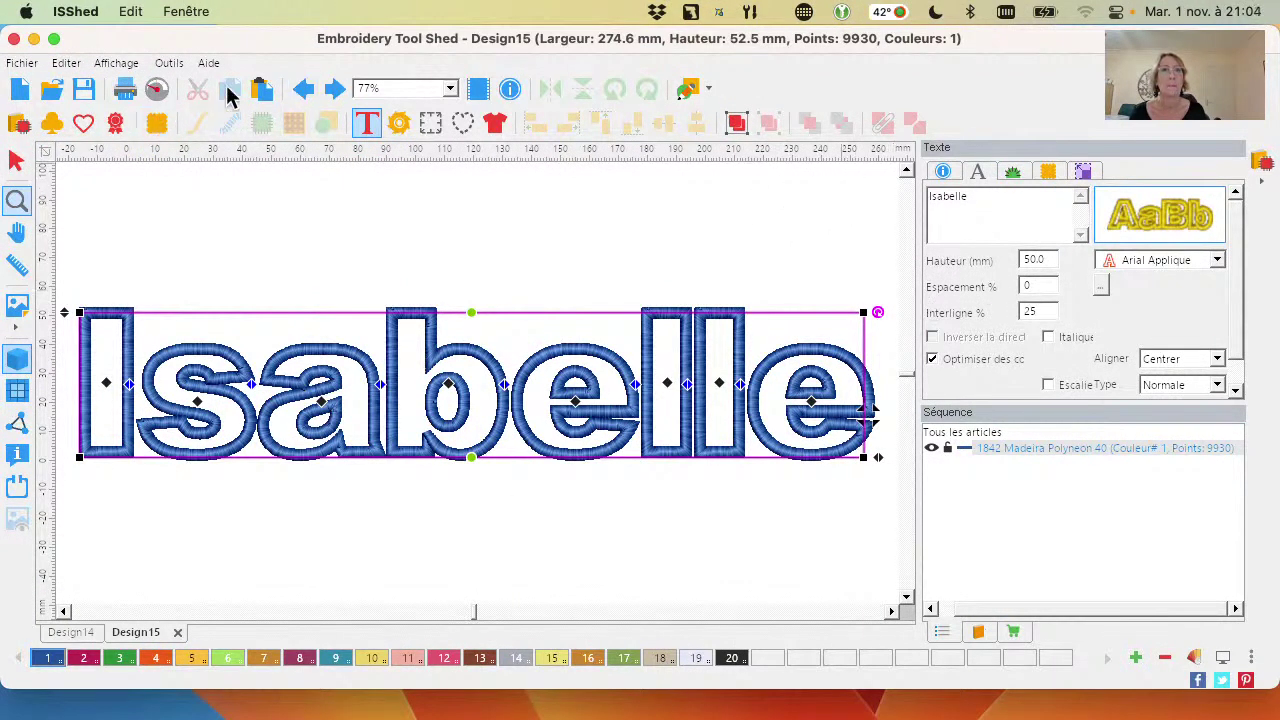
pyautogui.click(303, 90)
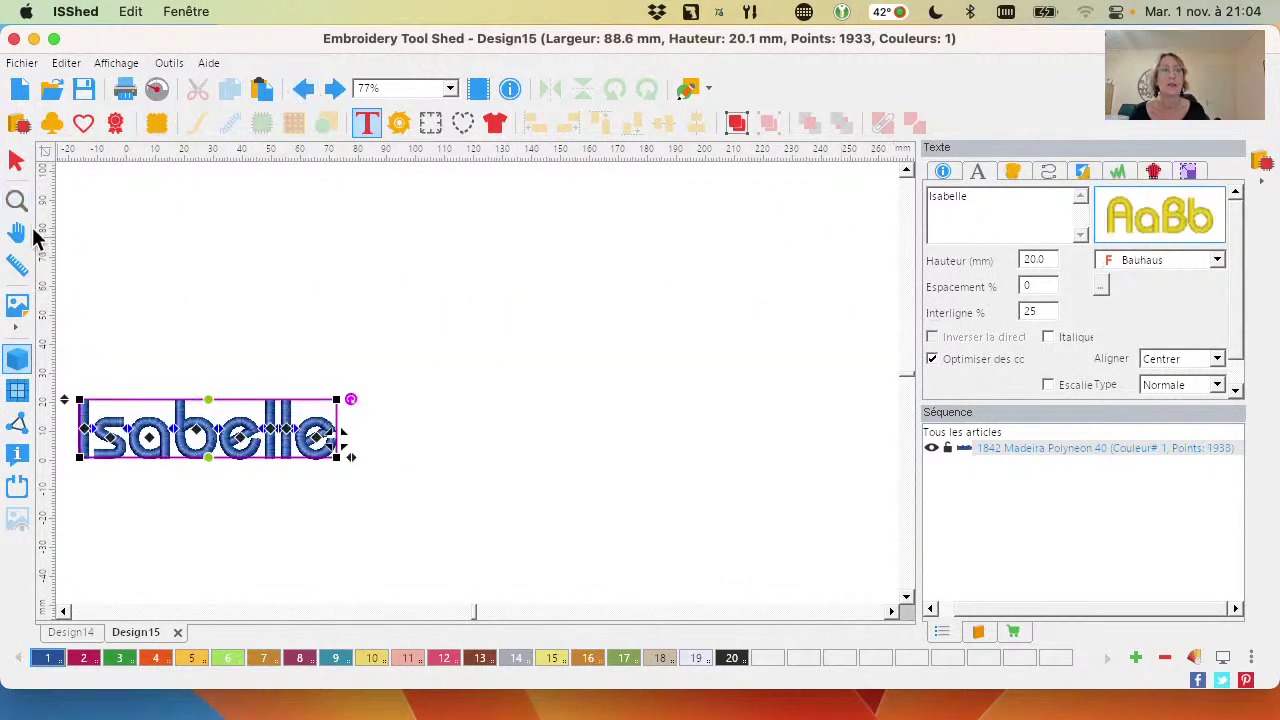
pyautogui.click(17, 201)
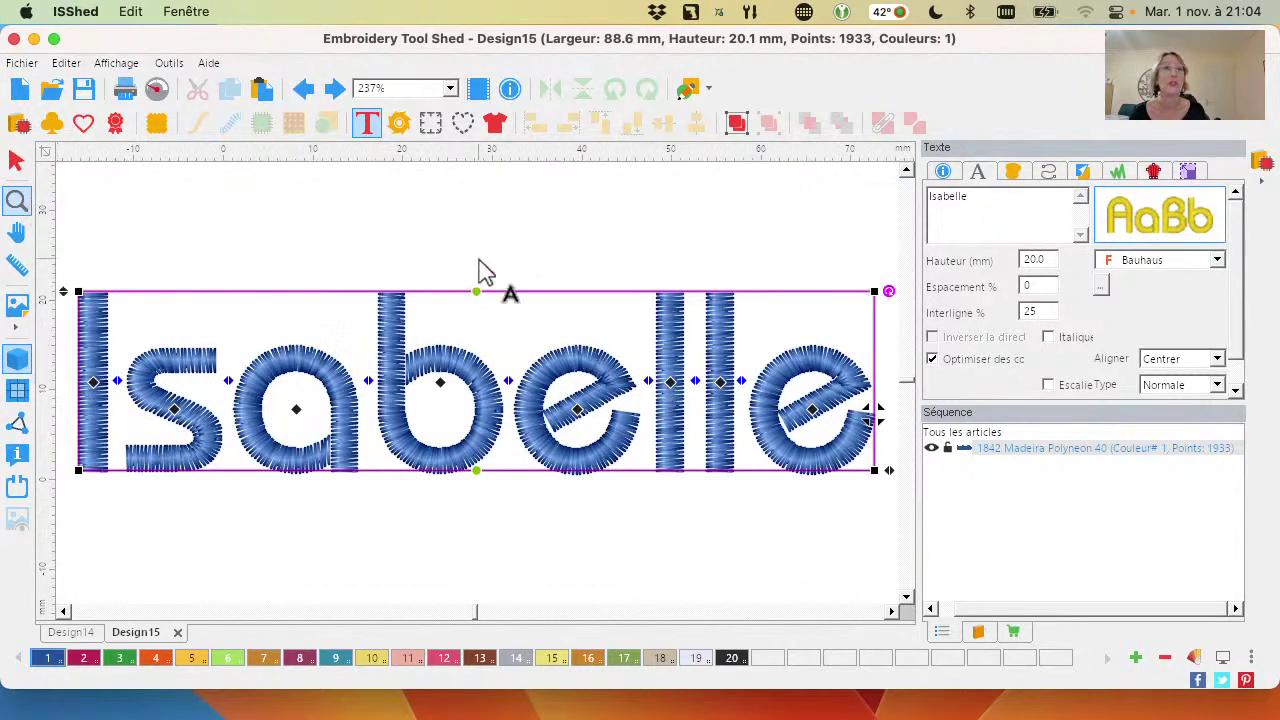
# Create one contour around the selected lettering at a distance of 6 mm with round (Rond) joins
pyautogui.click(20, 164)
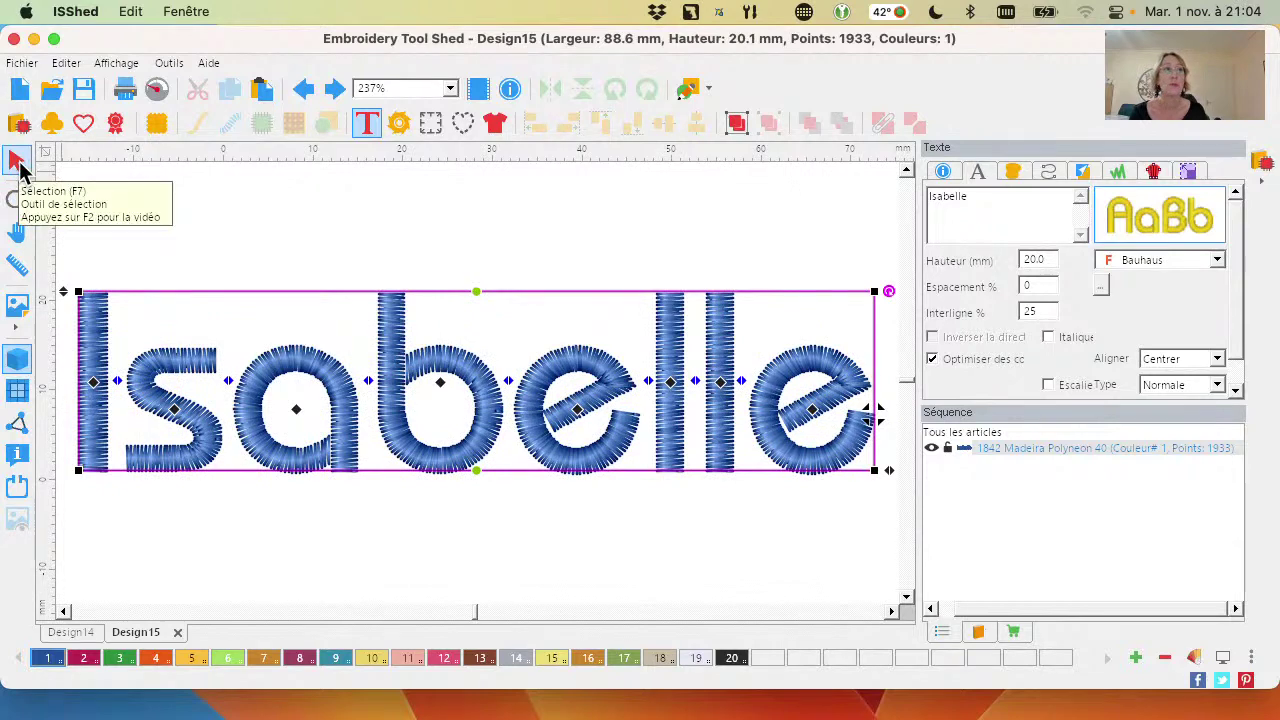
pyautogui.click(18, 165)
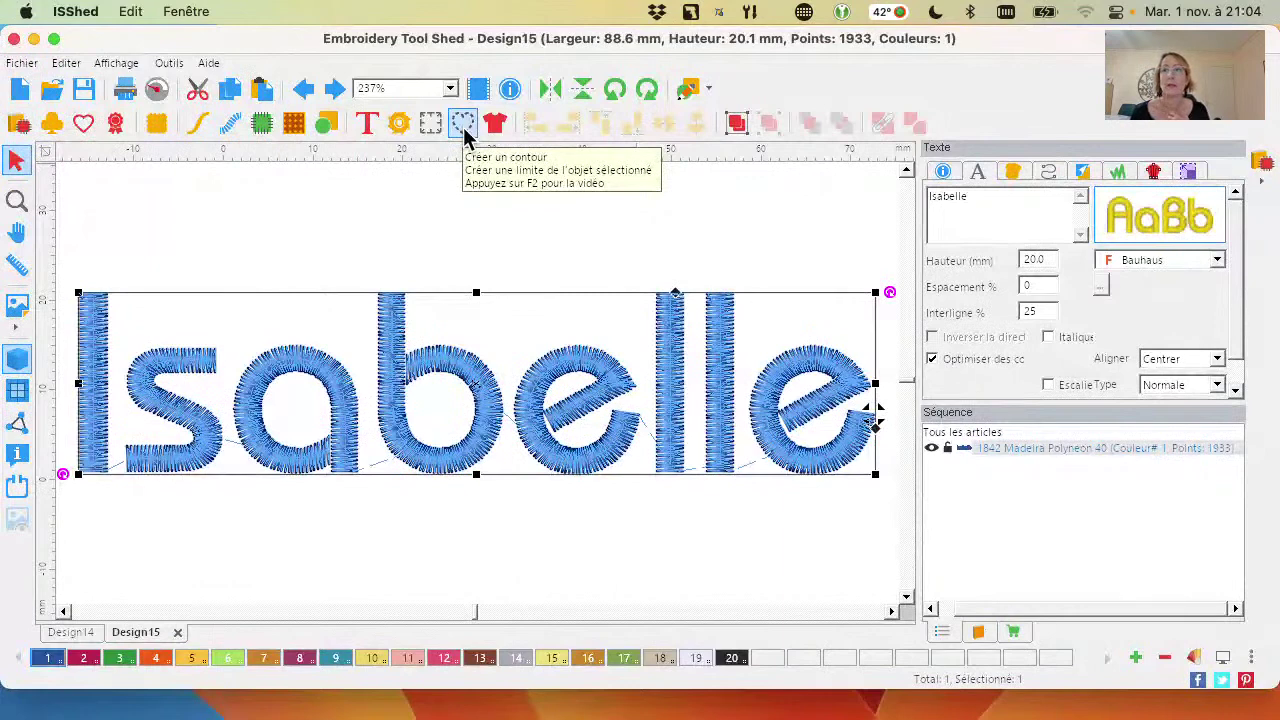
pyautogui.click(463, 123)
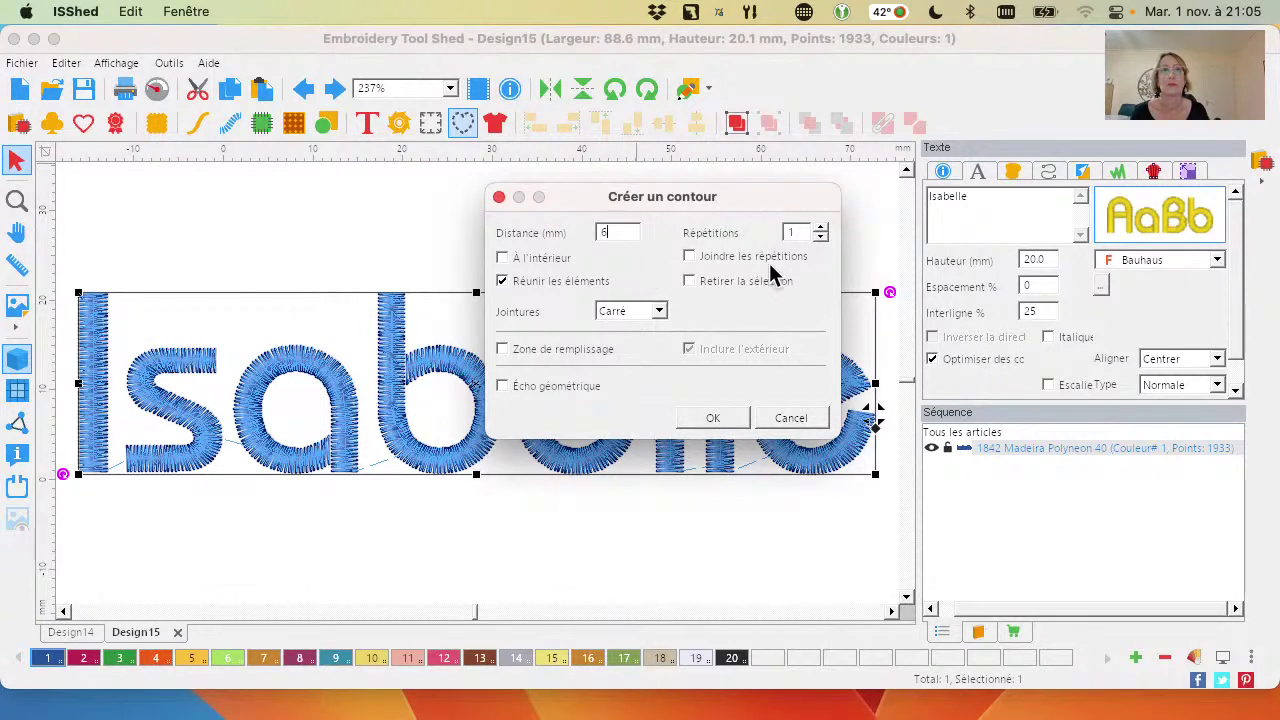
pyautogui.click(648, 312)
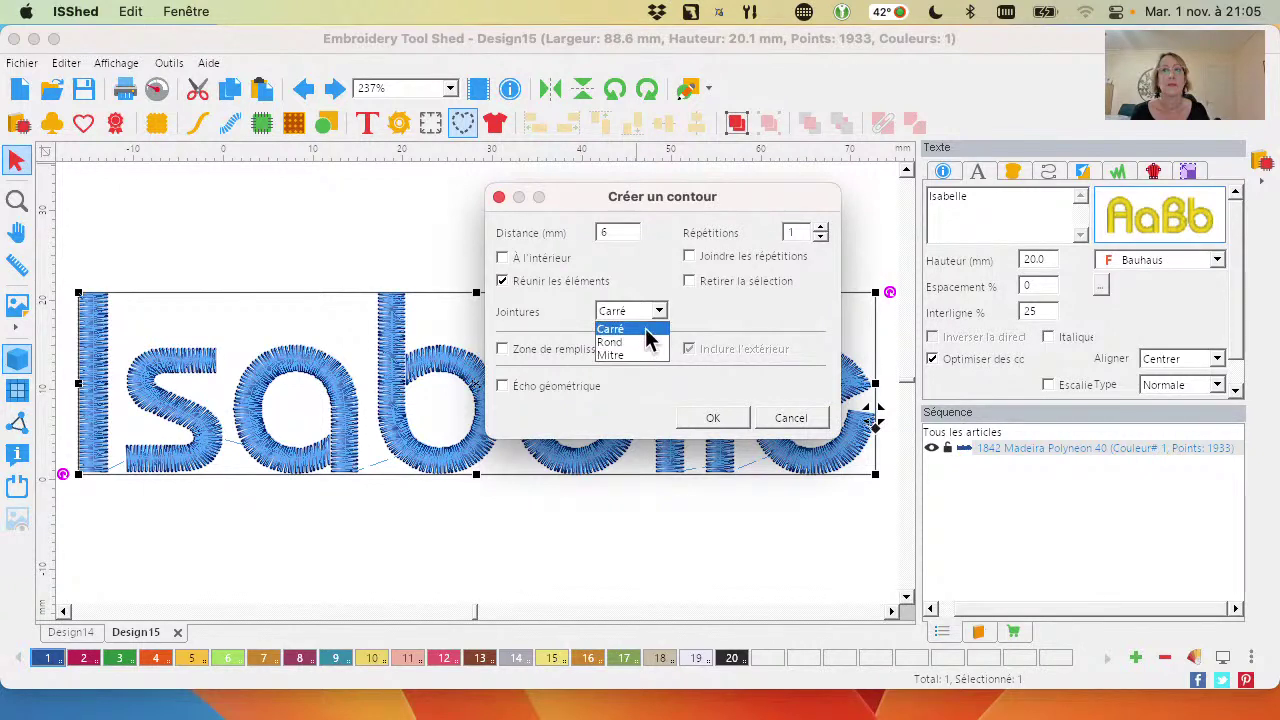
pyautogui.click(648, 345)
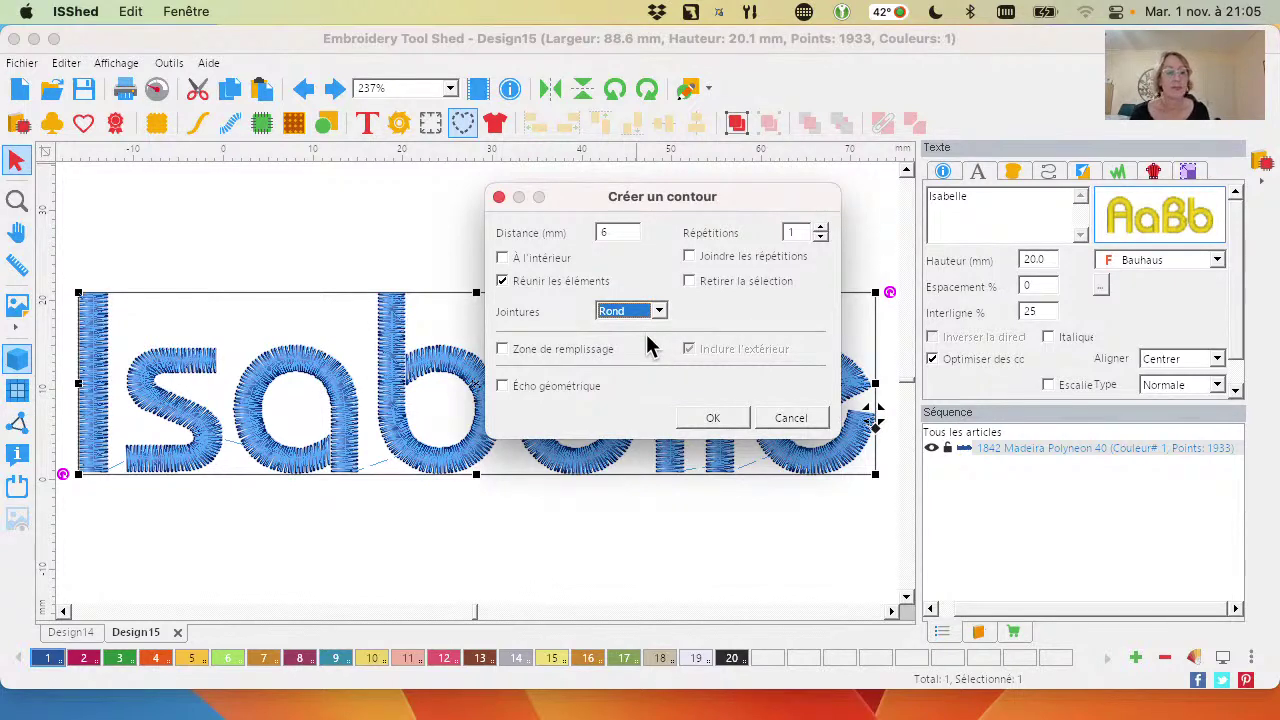
pyautogui.click(716, 414)
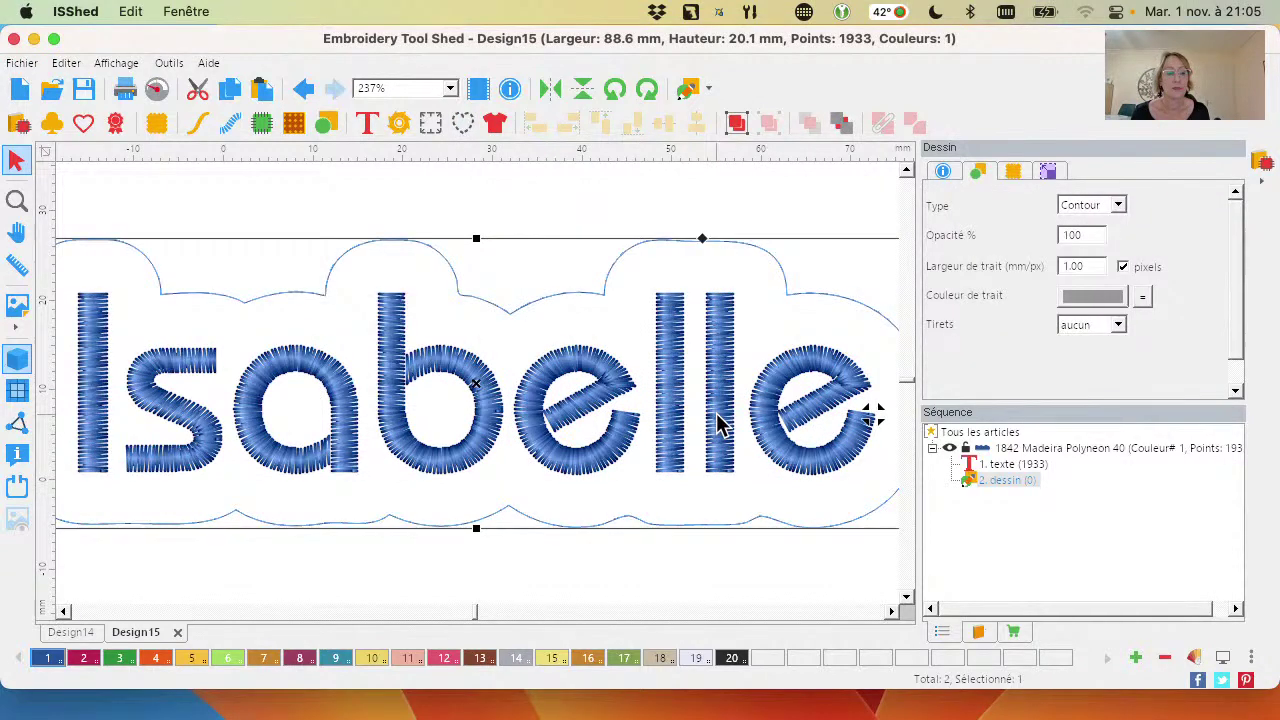
# Convert the contour around the name to an appliqué and assign it thread colour 2
pyautogui.click(17, 203)
pyautogui.click(149, 205)
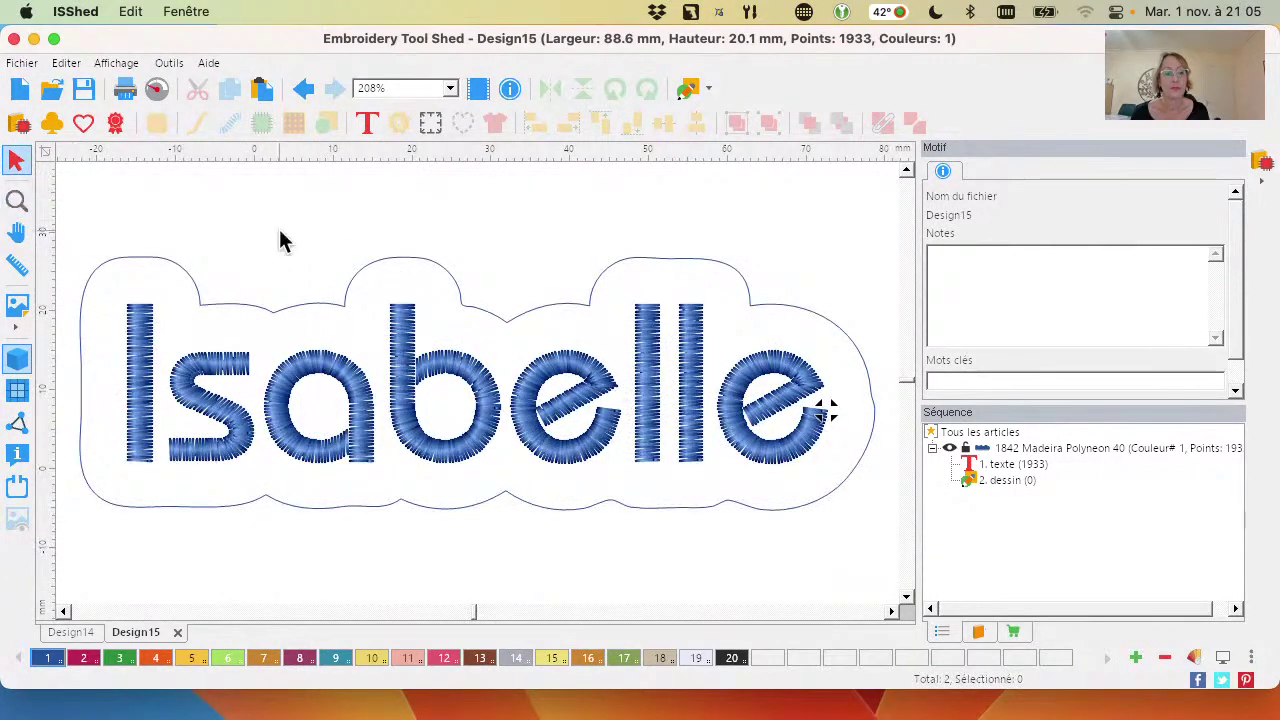
pyautogui.press('Tab')
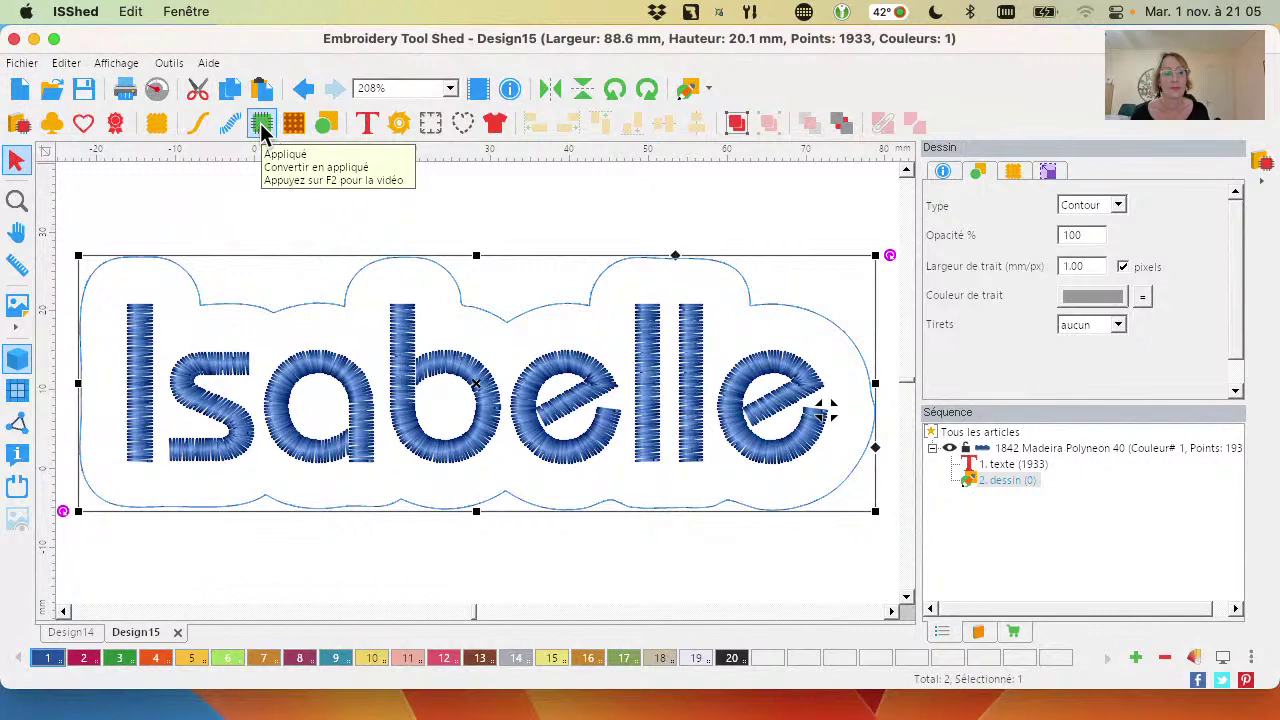
pyautogui.click(262, 127)
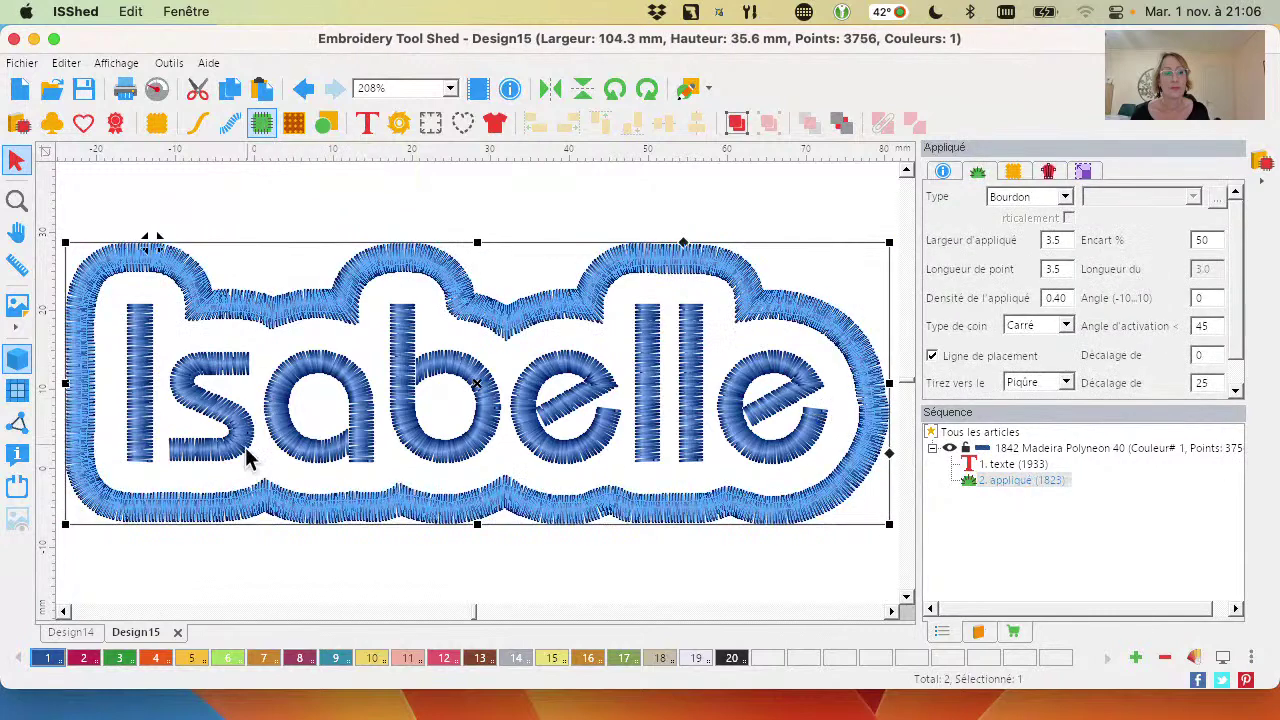
pyautogui.click(88, 660)
pyautogui.click(552, 183)
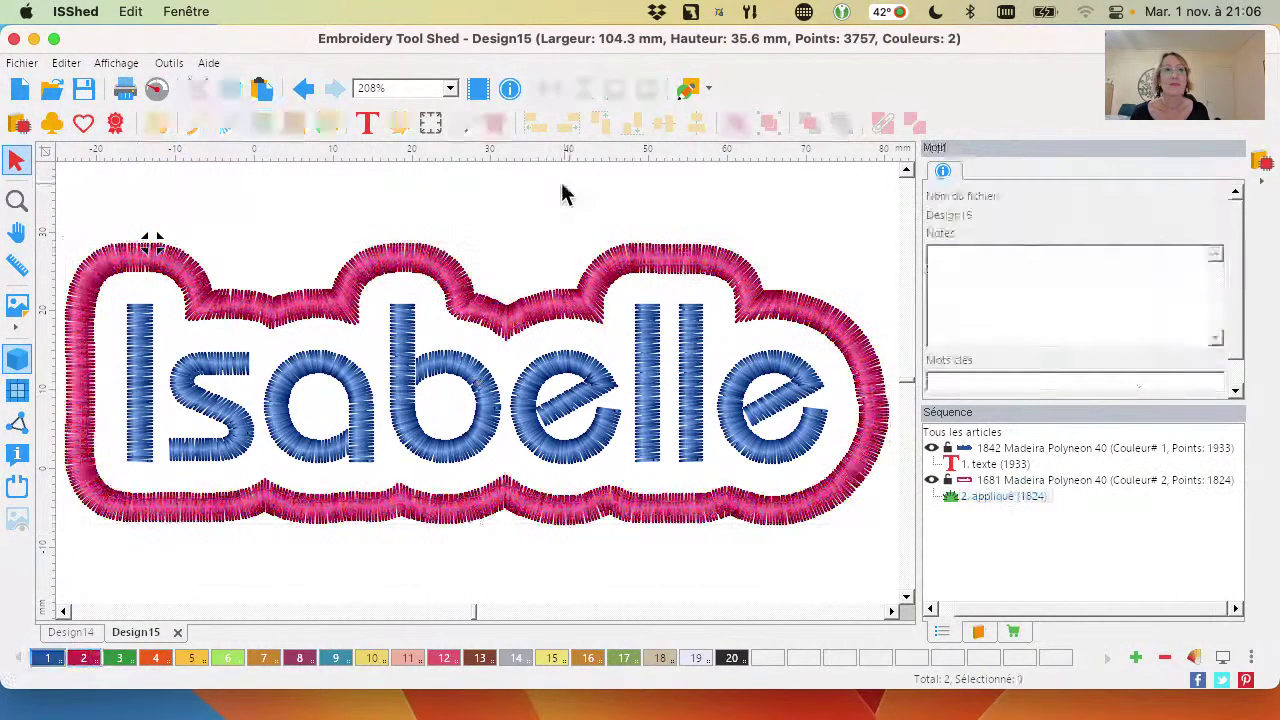
# Fill the appliqué around the name with fabric 02 from the Fabrics collection
pyautogui.click(449, 89)
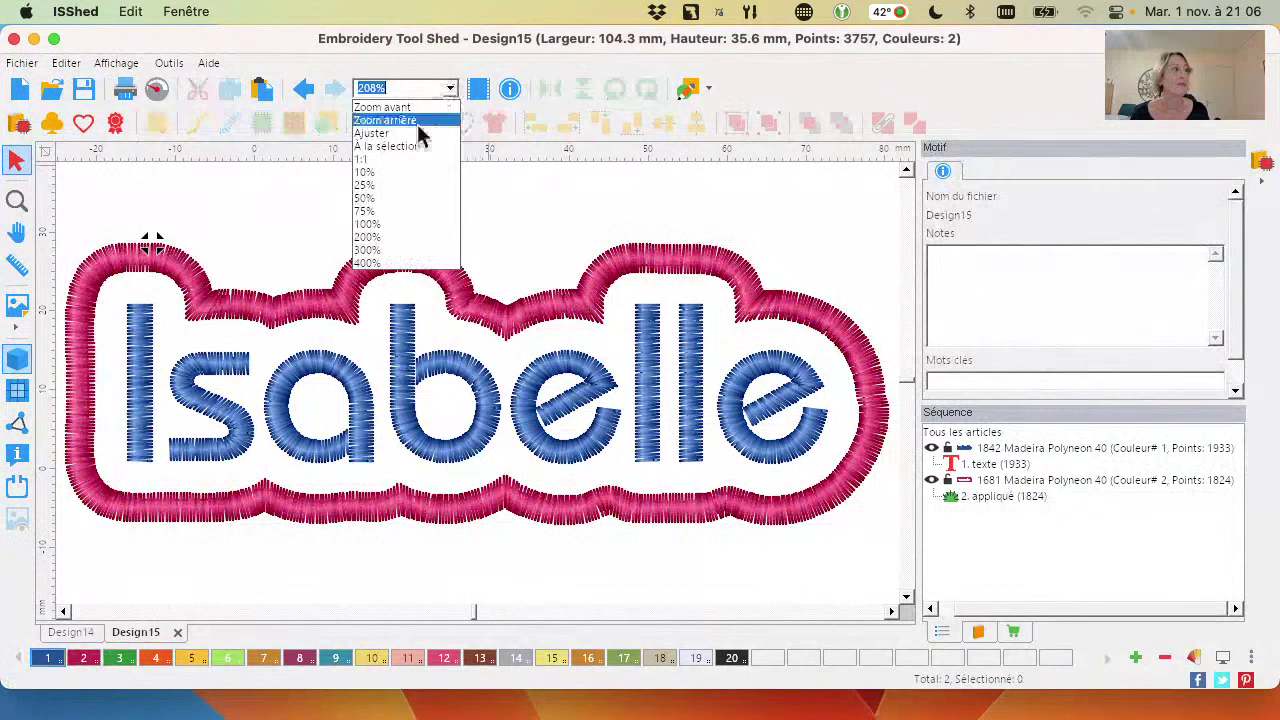
pyautogui.click(407, 213)
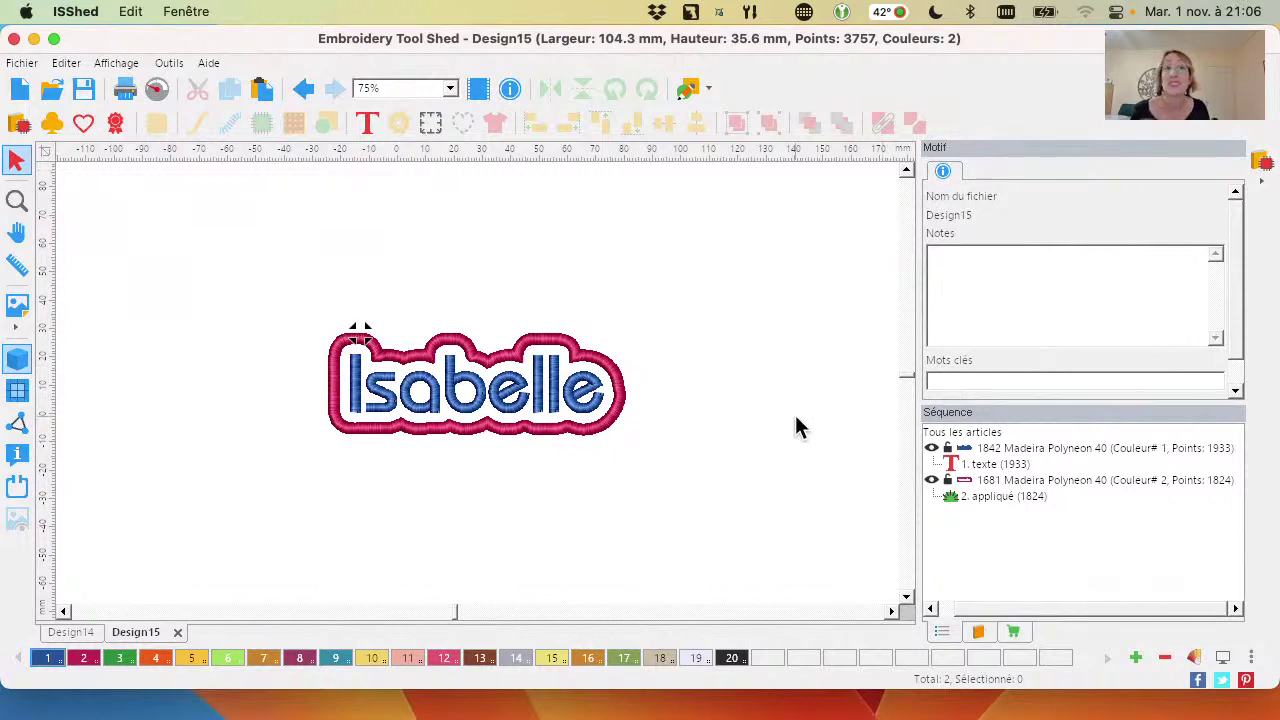
pyautogui.click(597, 370)
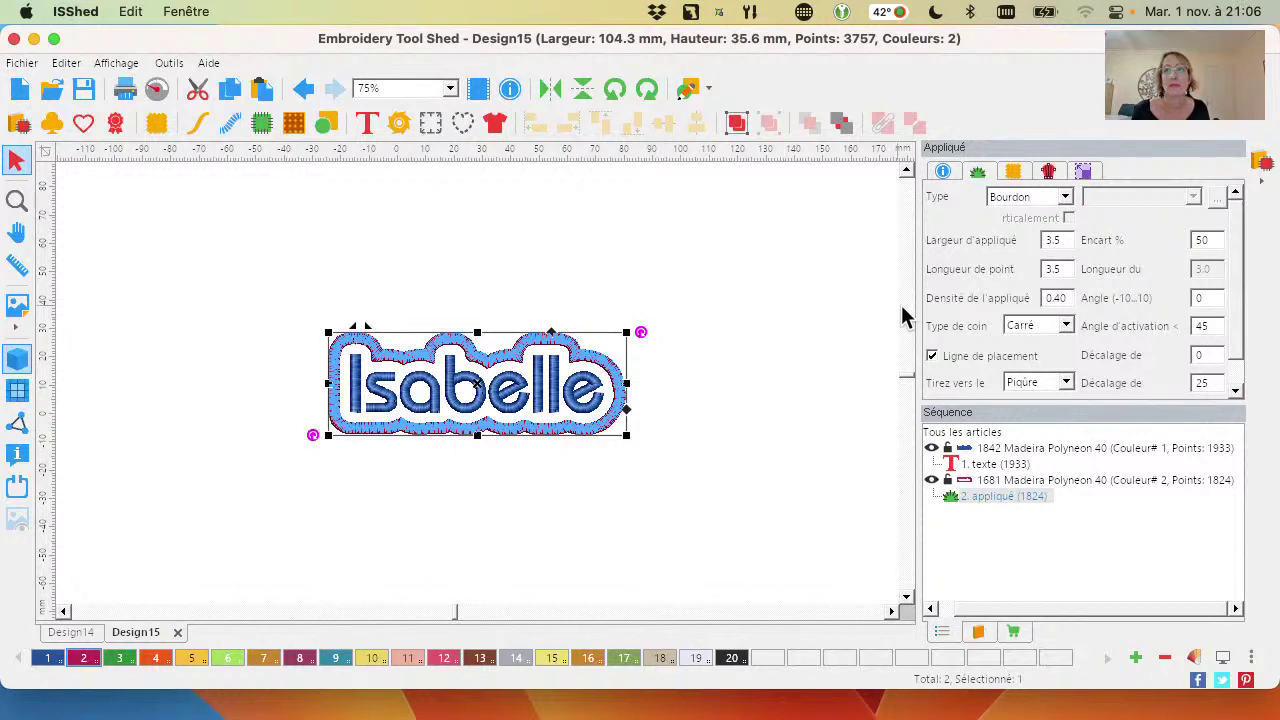
pyautogui.click(1015, 173)
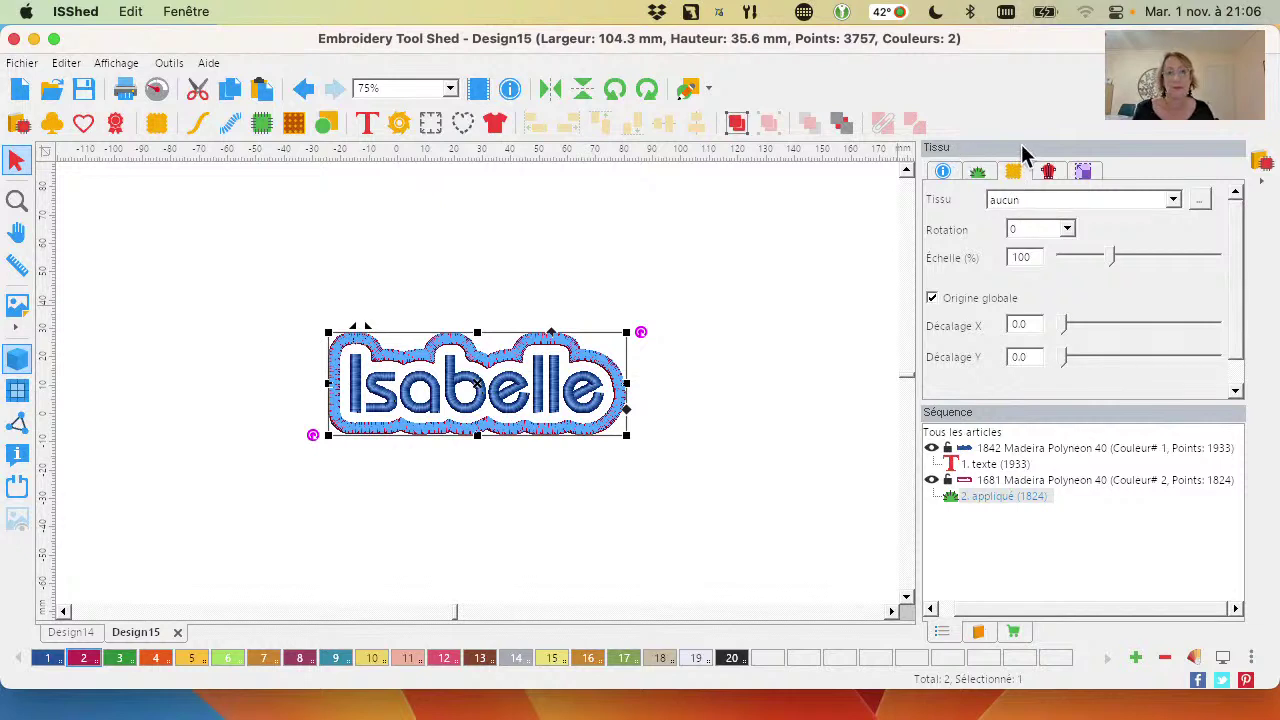
pyautogui.click(1201, 201)
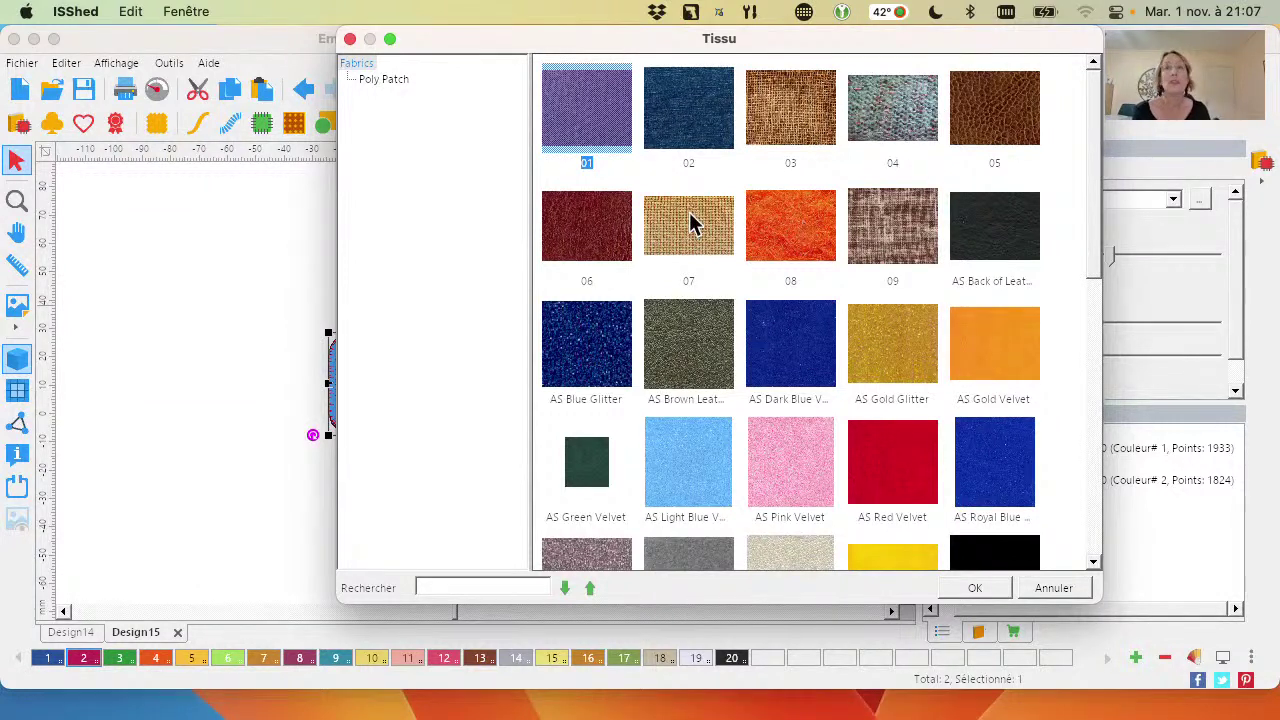
pyautogui.click(692, 128)
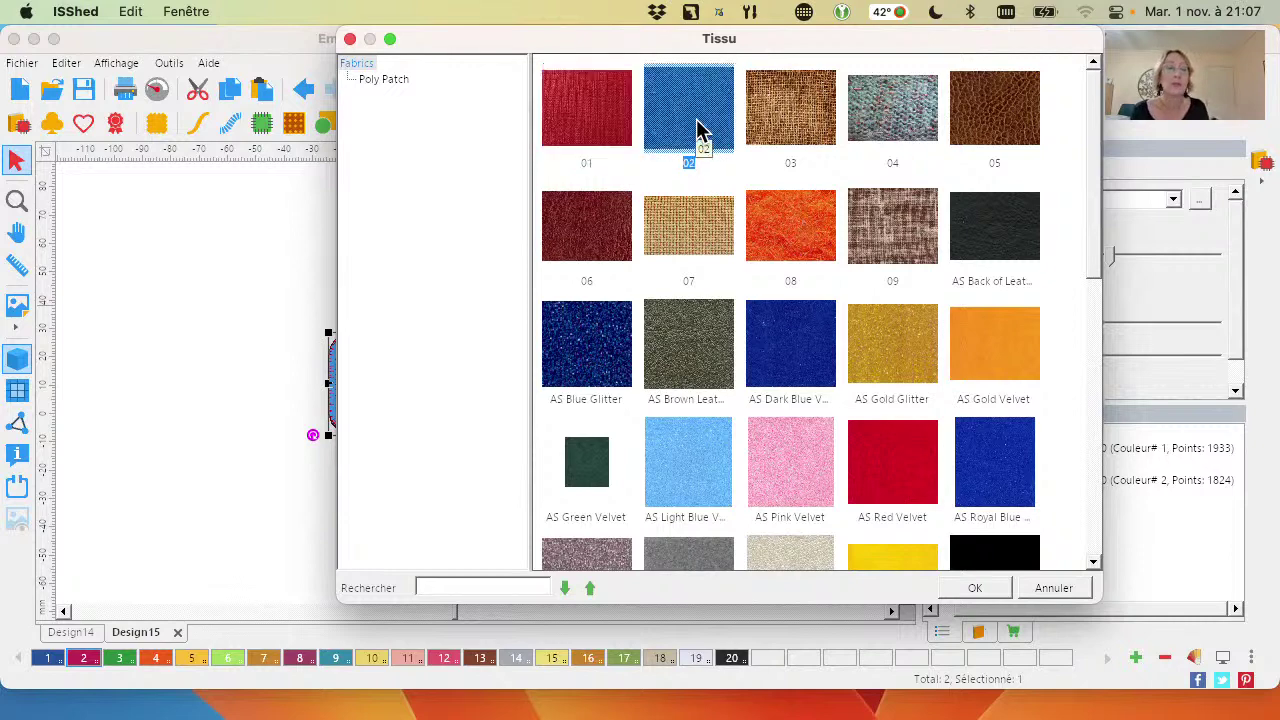
pyautogui.click(592, 152)
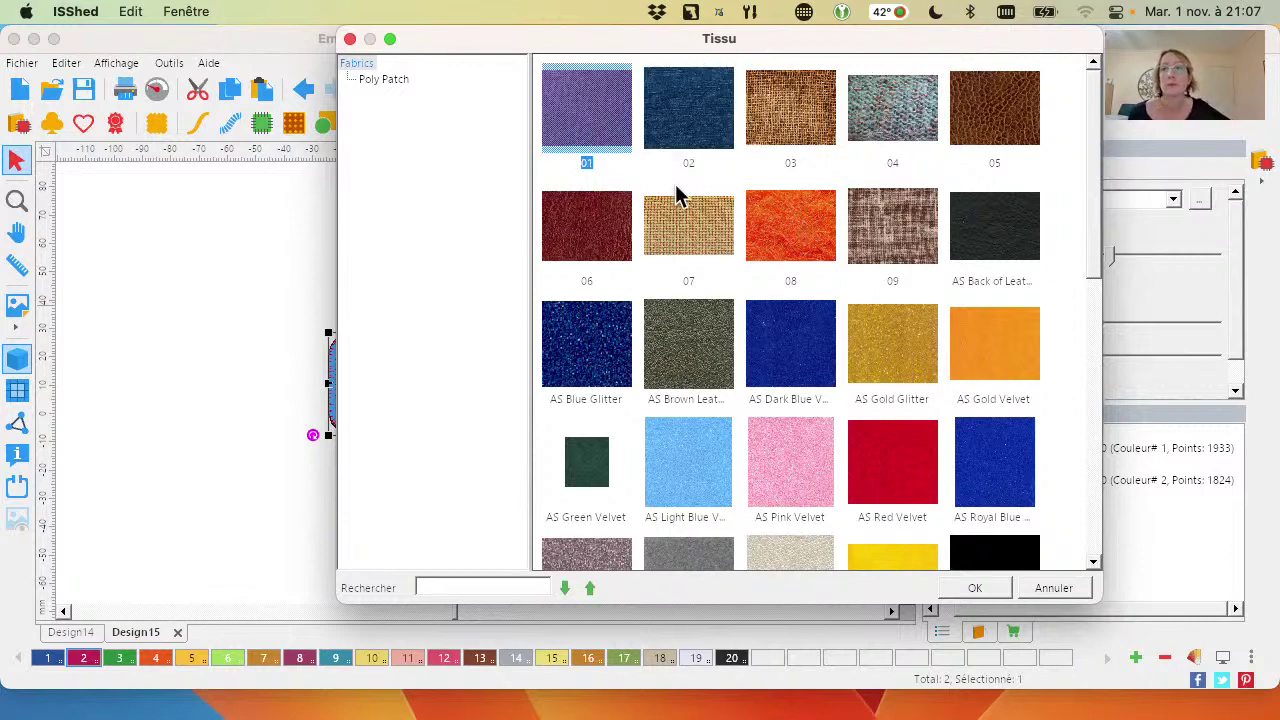
pyautogui.click(688, 238)
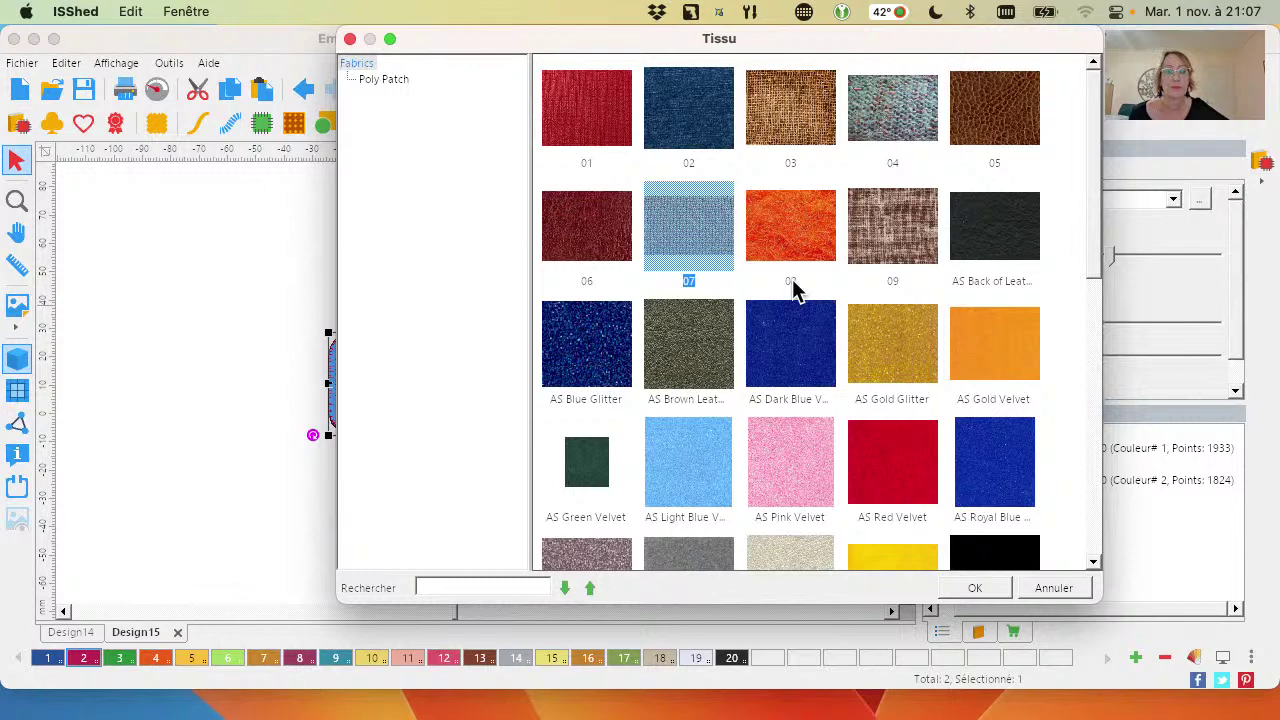
pyautogui.click(703, 129)
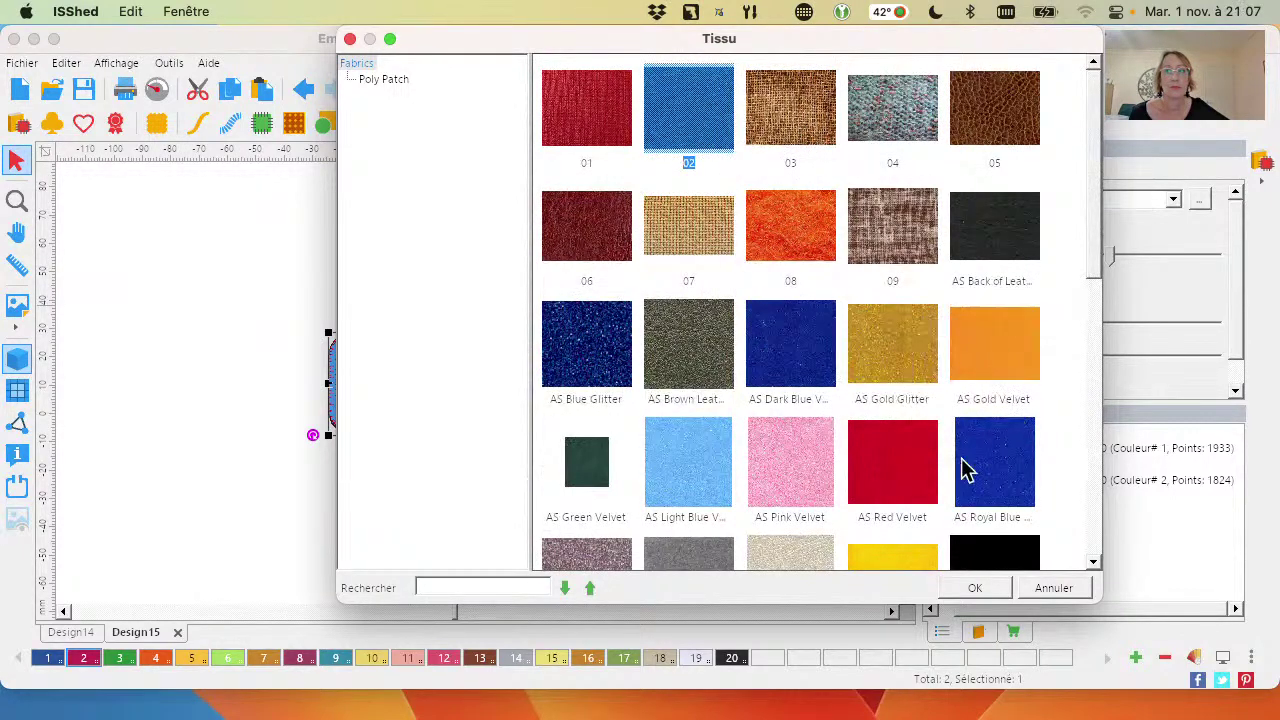
pyautogui.click(975, 590)
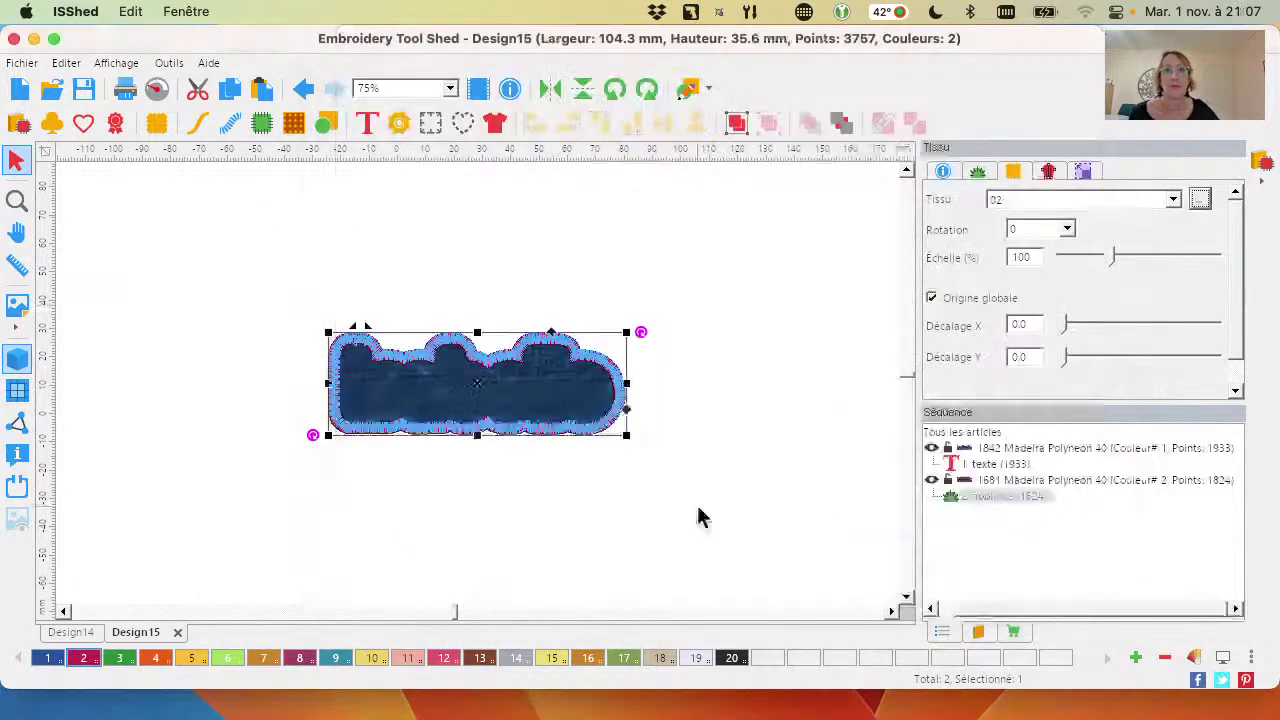
# Recolour the name lettering with thread colour 5, Lemon Drop
pyautogui.click(557, 400)
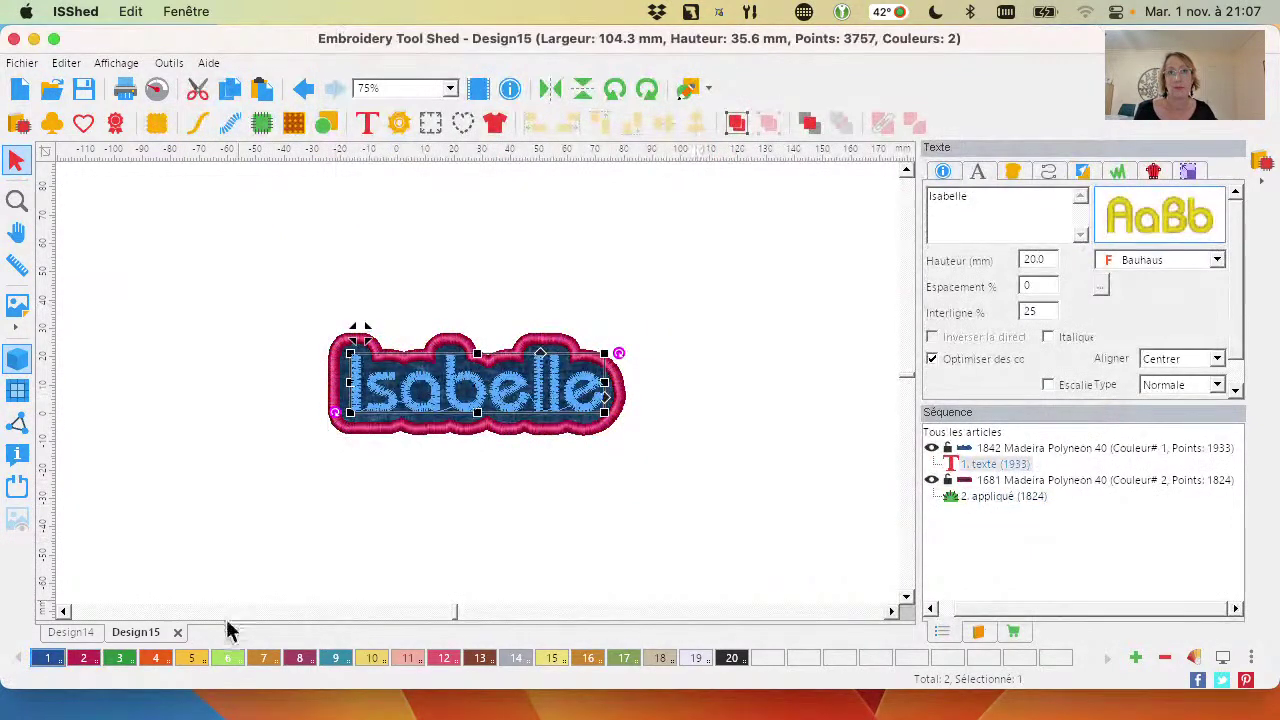
pyautogui.click(196, 660)
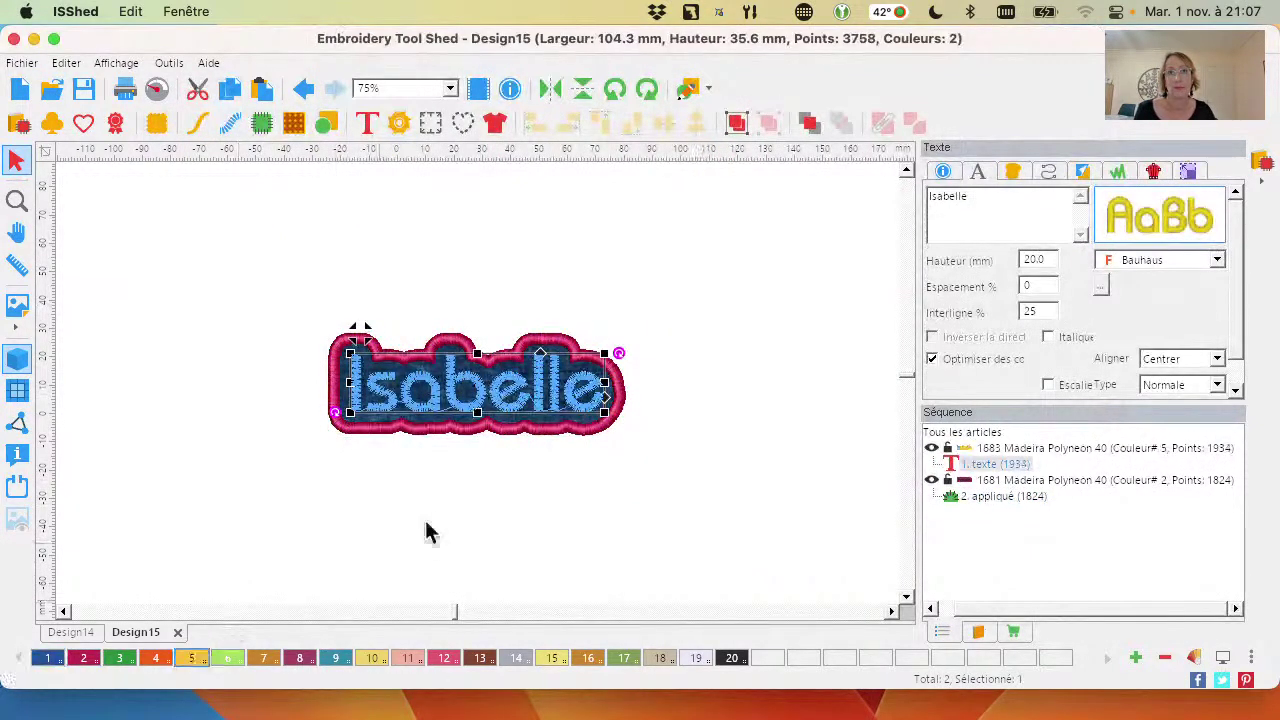
pyautogui.click(560, 477)
pyautogui.click(507, 388)
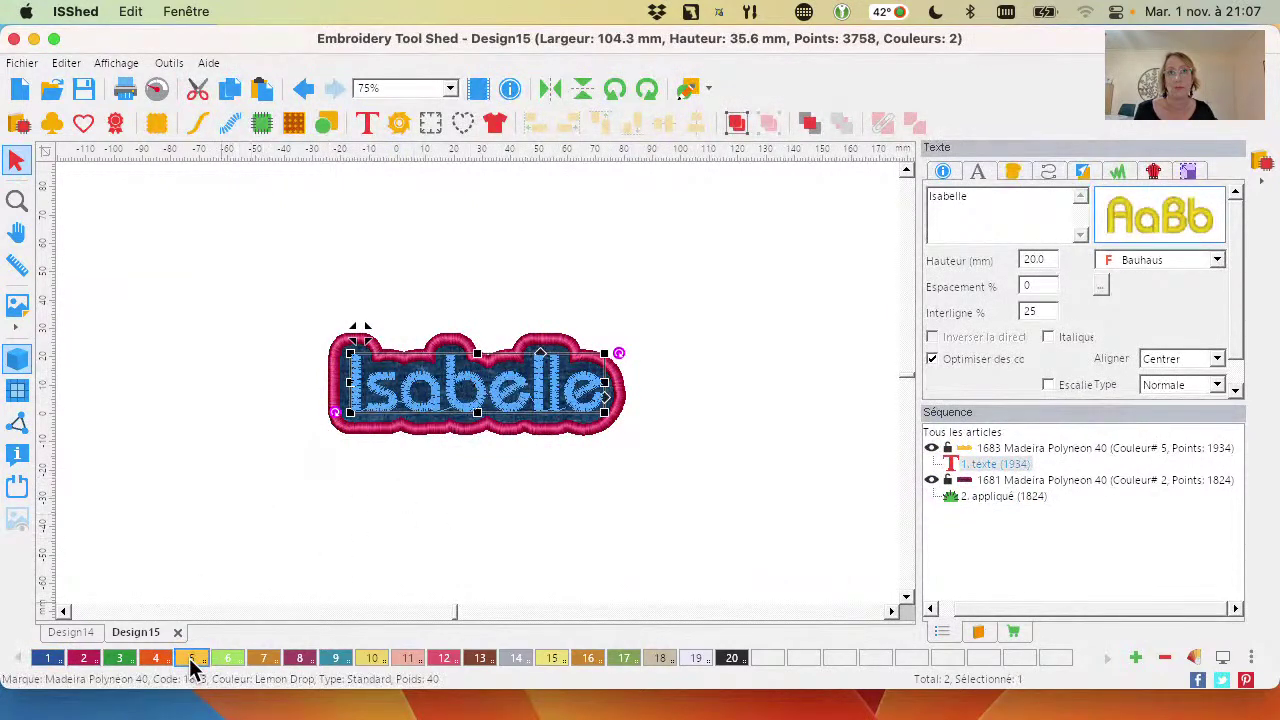
pyautogui.click(463, 521)
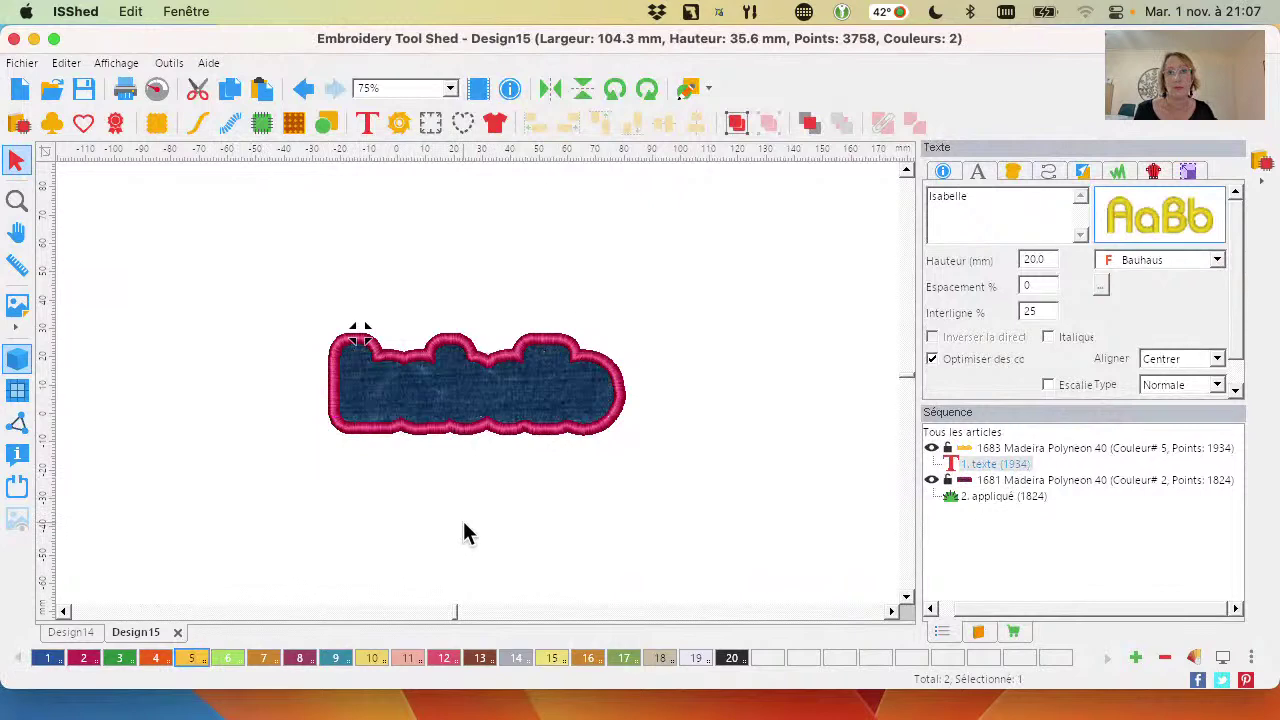
pyautogui.click(506, 392)
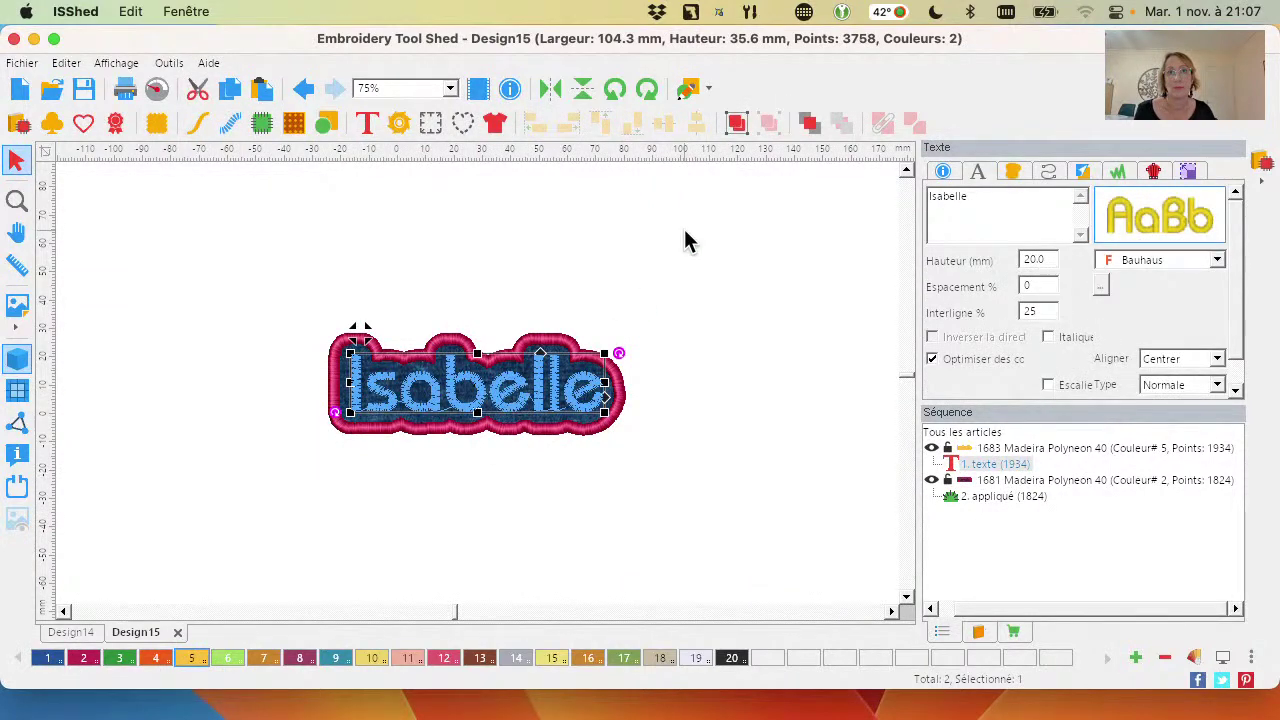
# Move the name lettering after the appliqué in the stitch sequence, deselect it and fit the whole design in view
pyautogui.click(810, 123)
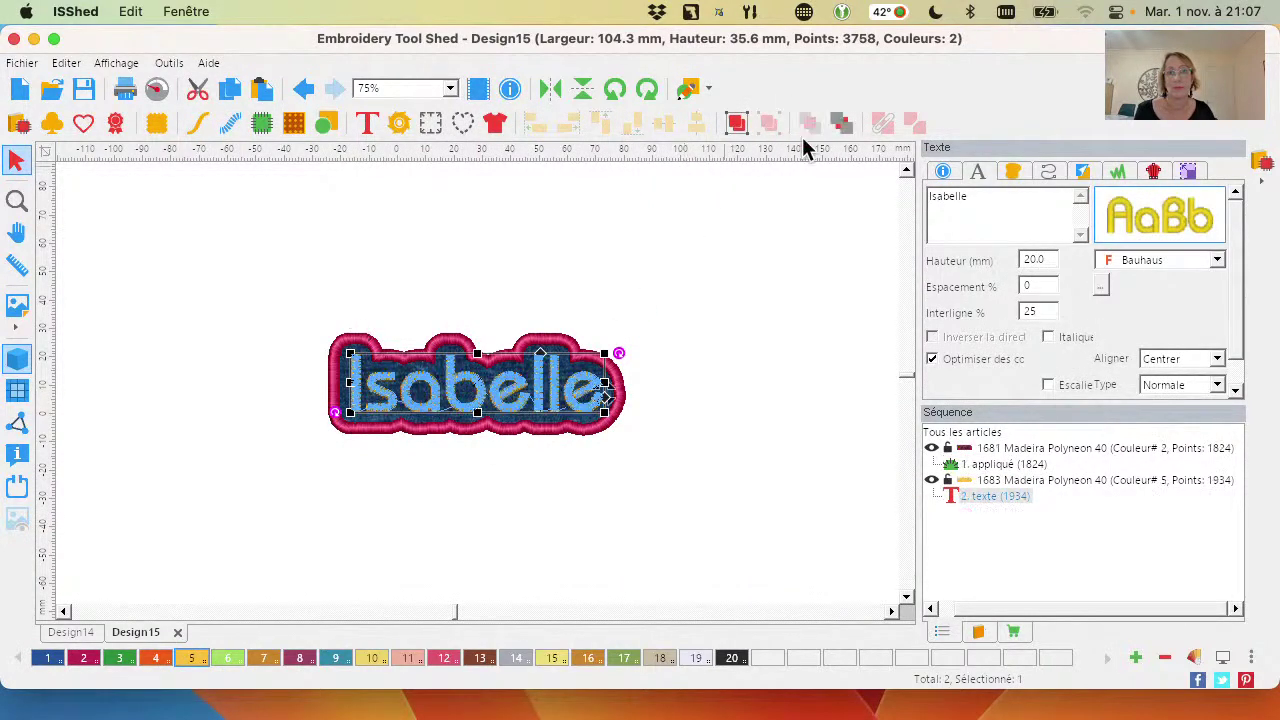
pyautogui.click(793, 259)
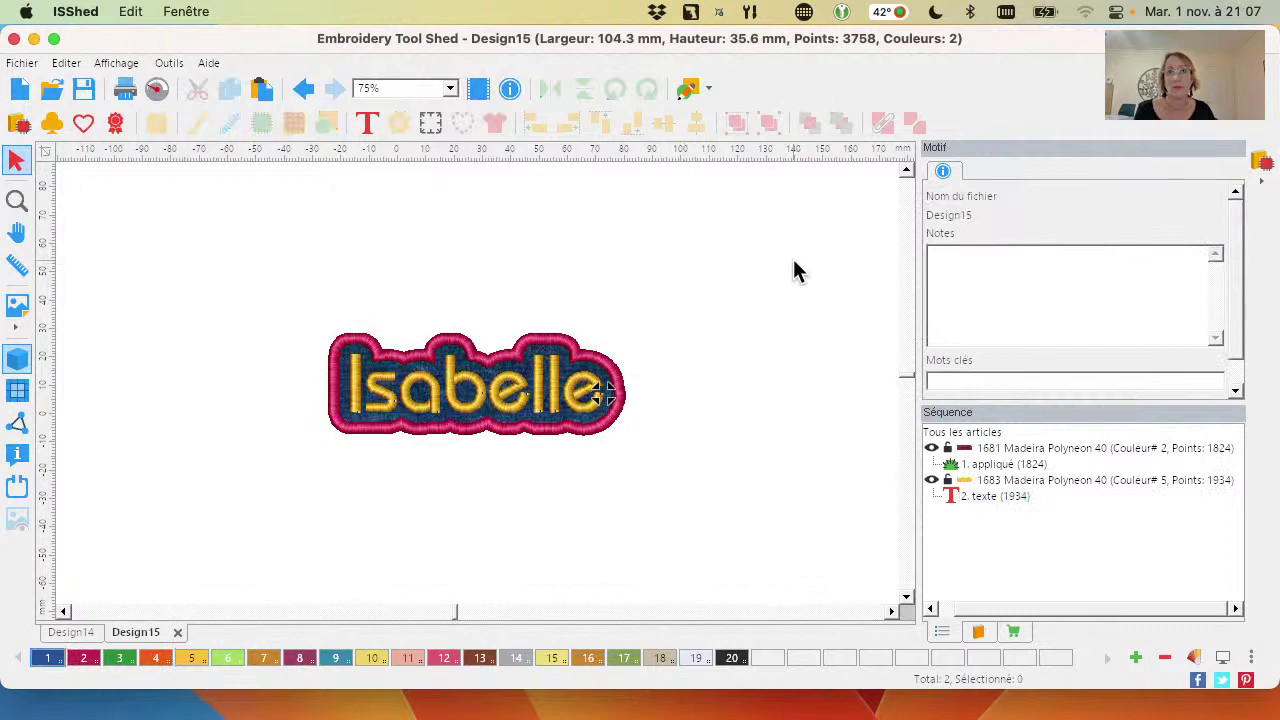
pyautogui.click(521, 392)
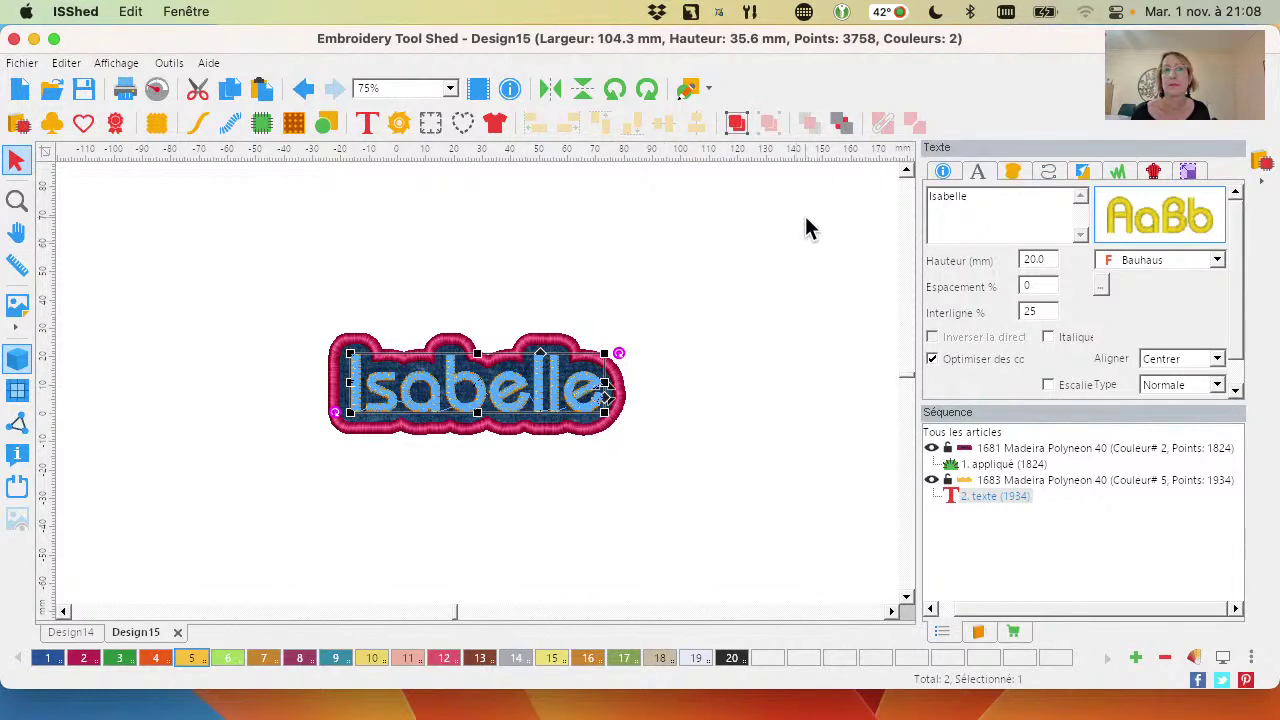
pyautogui.click(697, 385)
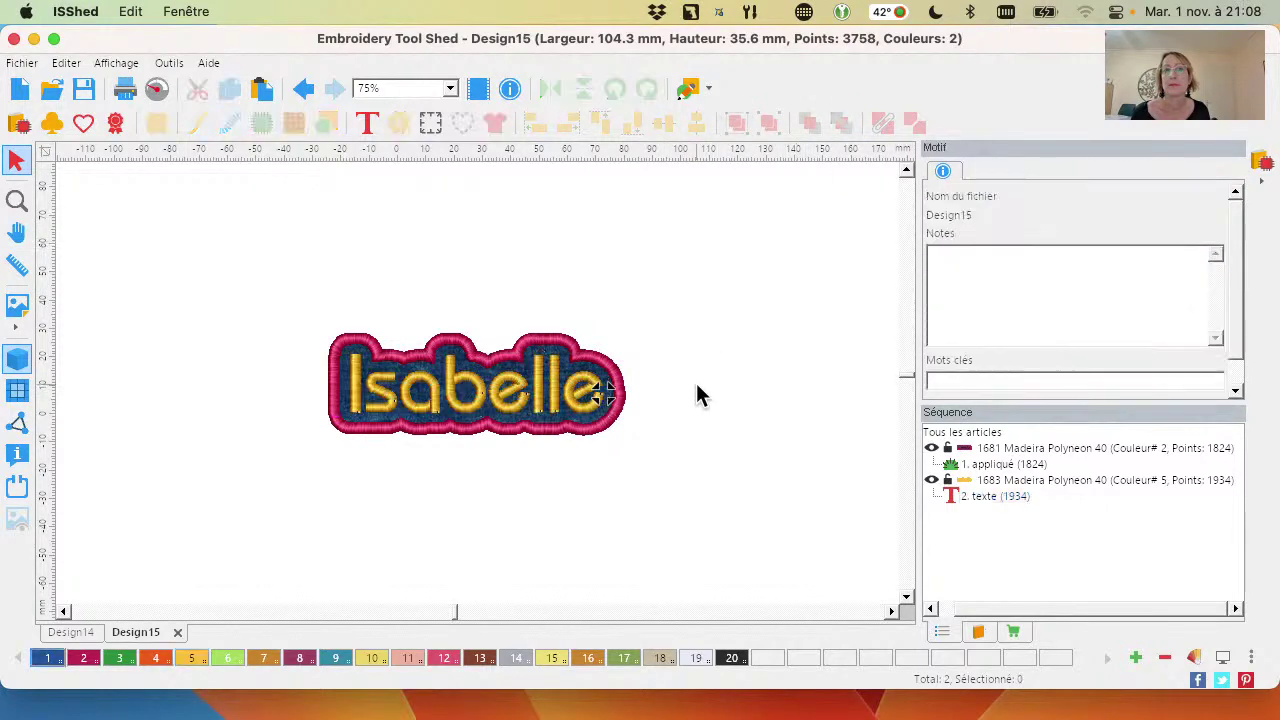
pyautogui.scroll(-5, 696, 390)
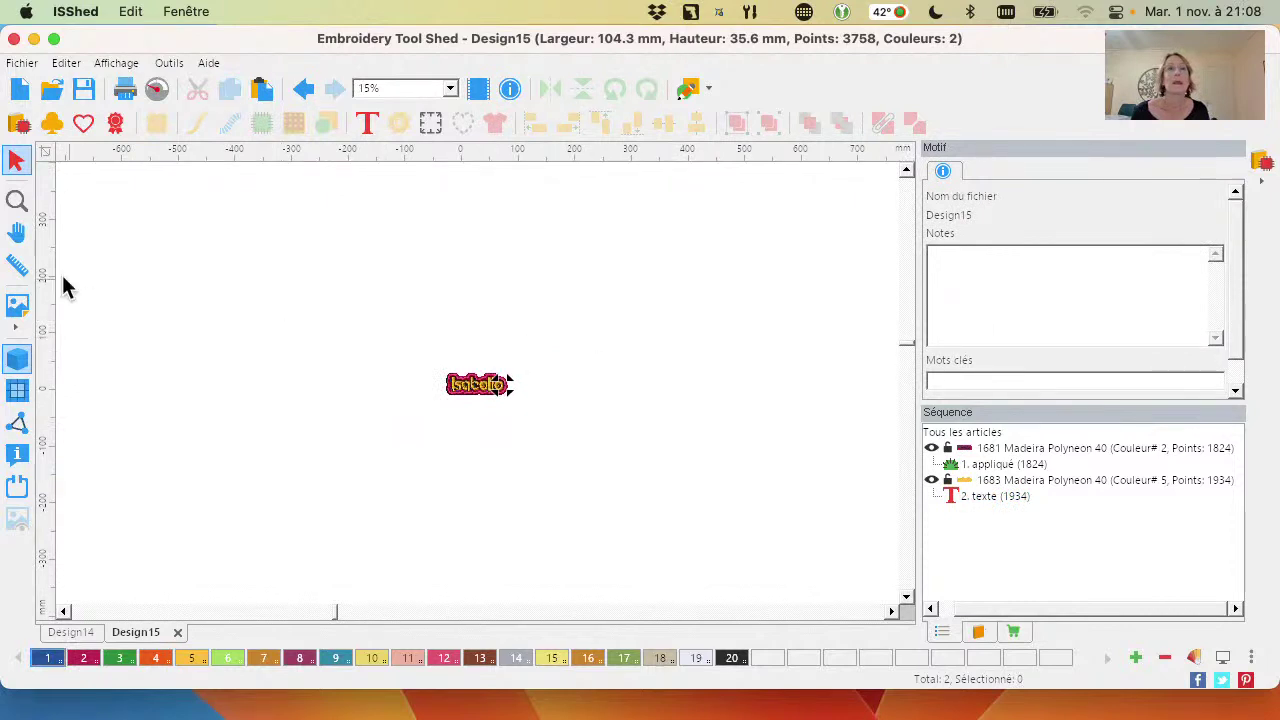
pyautogui.click(15, 203)
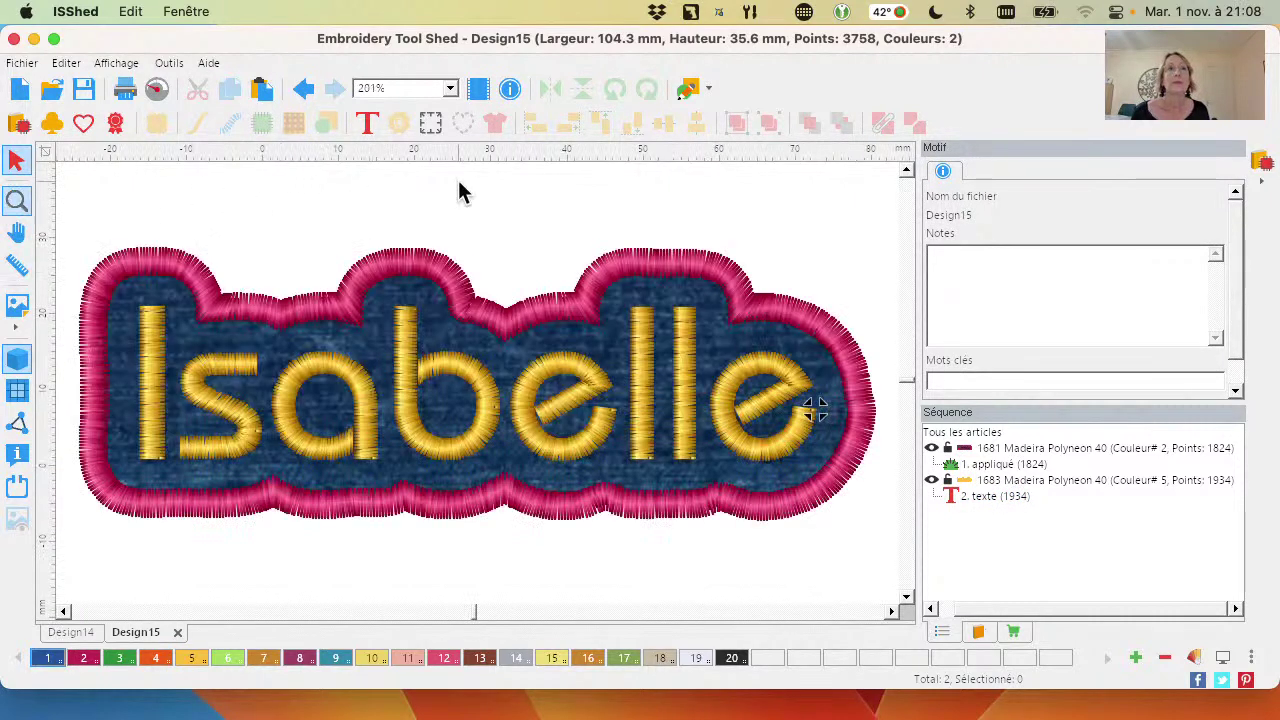
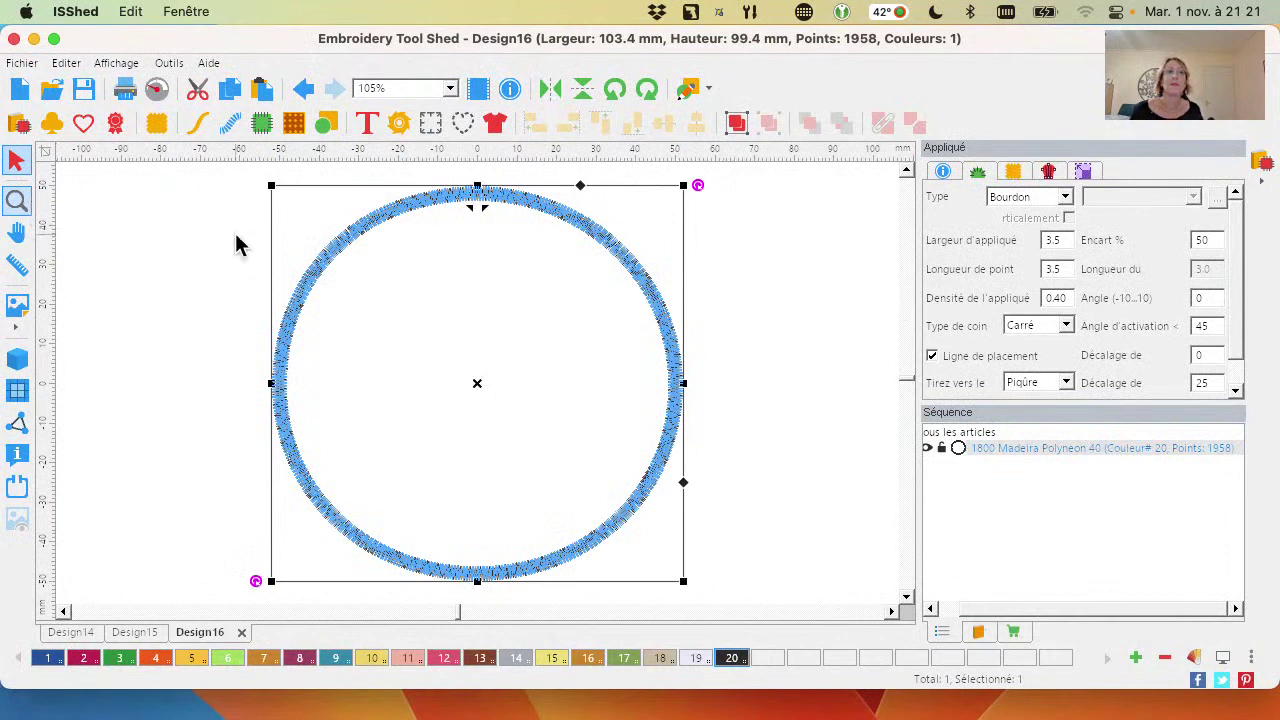
# Enable the colour-change option (Changer les couleurs) for the circular appliqué in Design16 and apply it
pyautogui.scroll(-1, 1150, 297)
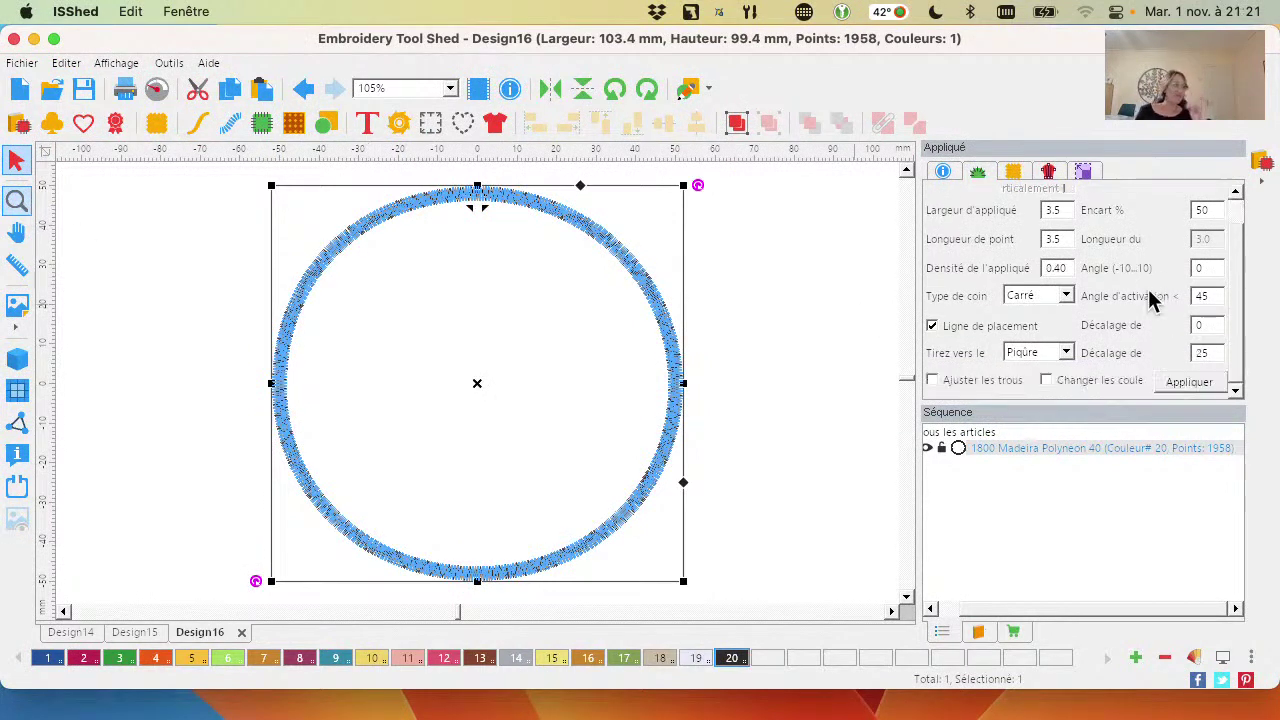
pyautogui.click(1080, 385)
pyautogui.click(1190, 383)
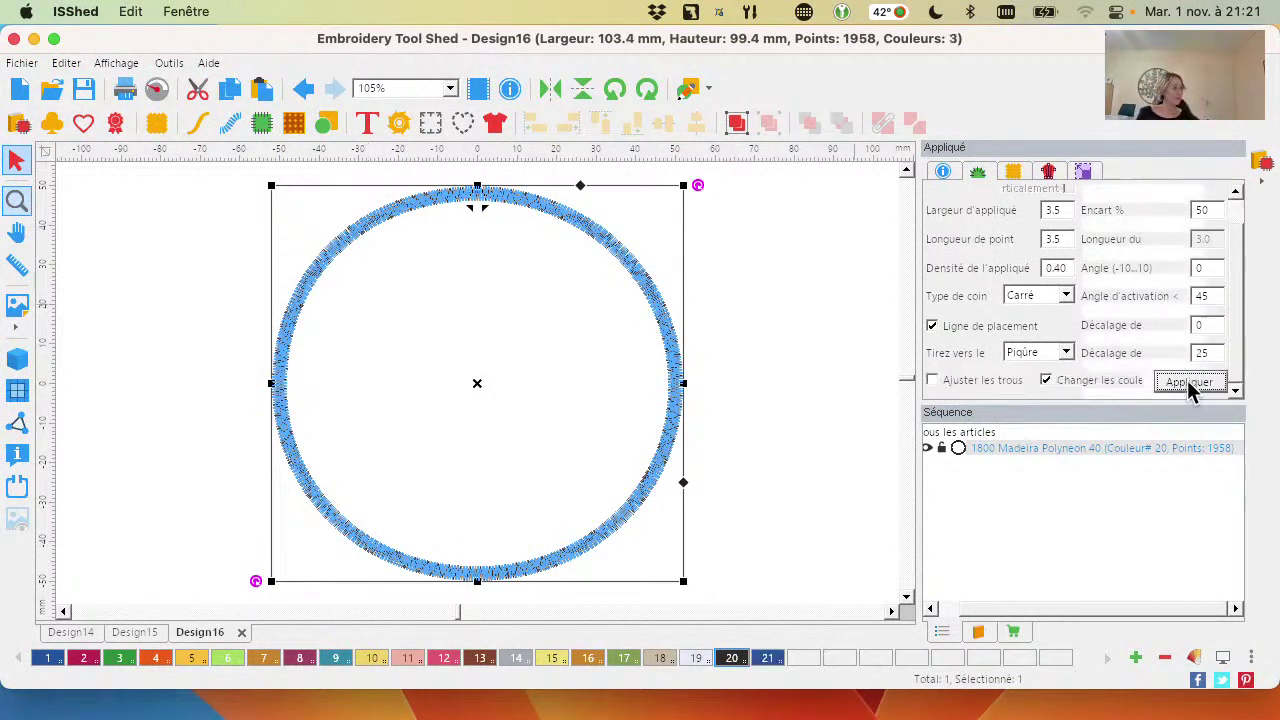
pyautogui.click(200, 262)
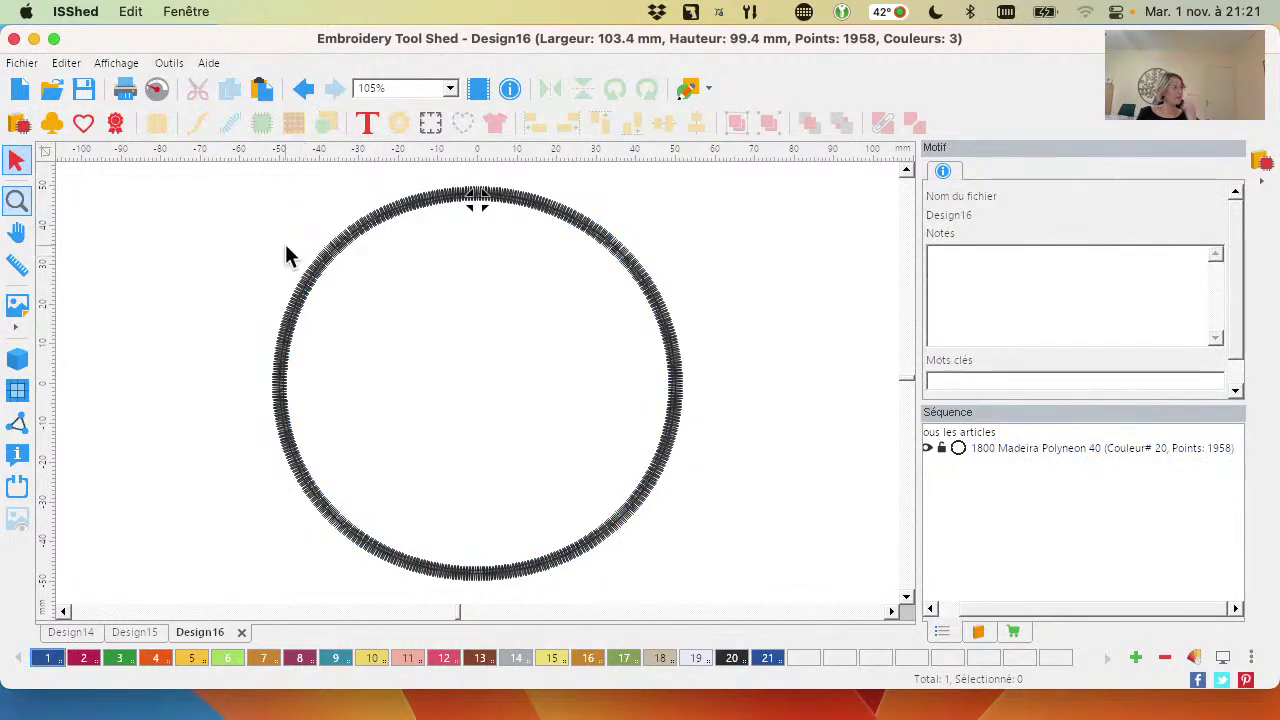
# Add a two-line text reading "Super" and "Brodeuse" inside the circular appliqué
pyautogui.click(368, 122)
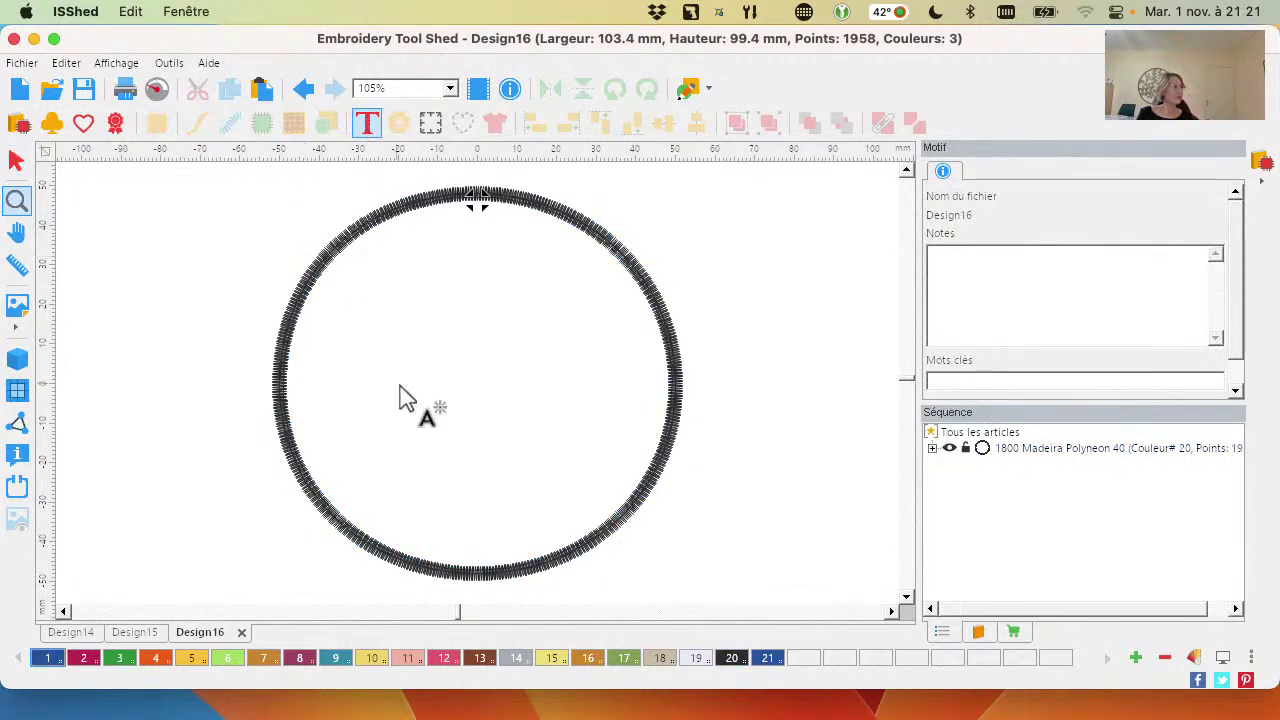
pyautogui.click(372, 293)
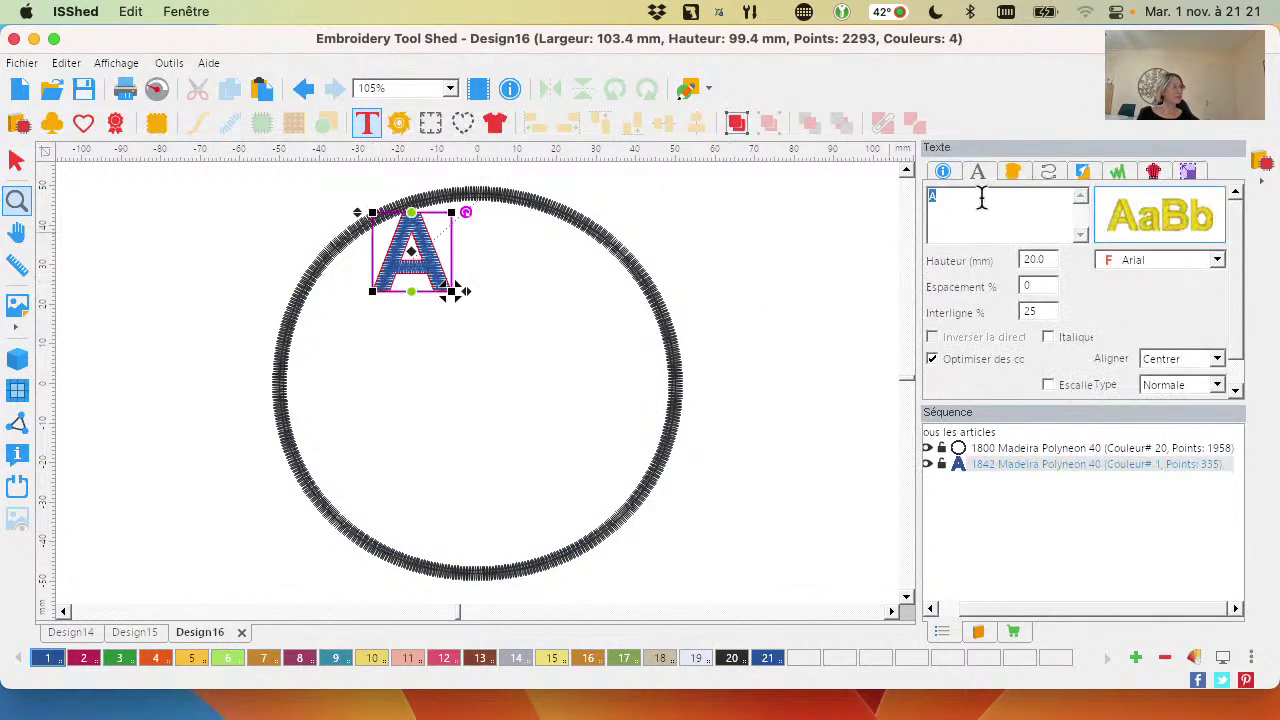
pyautogui.write('Super b')
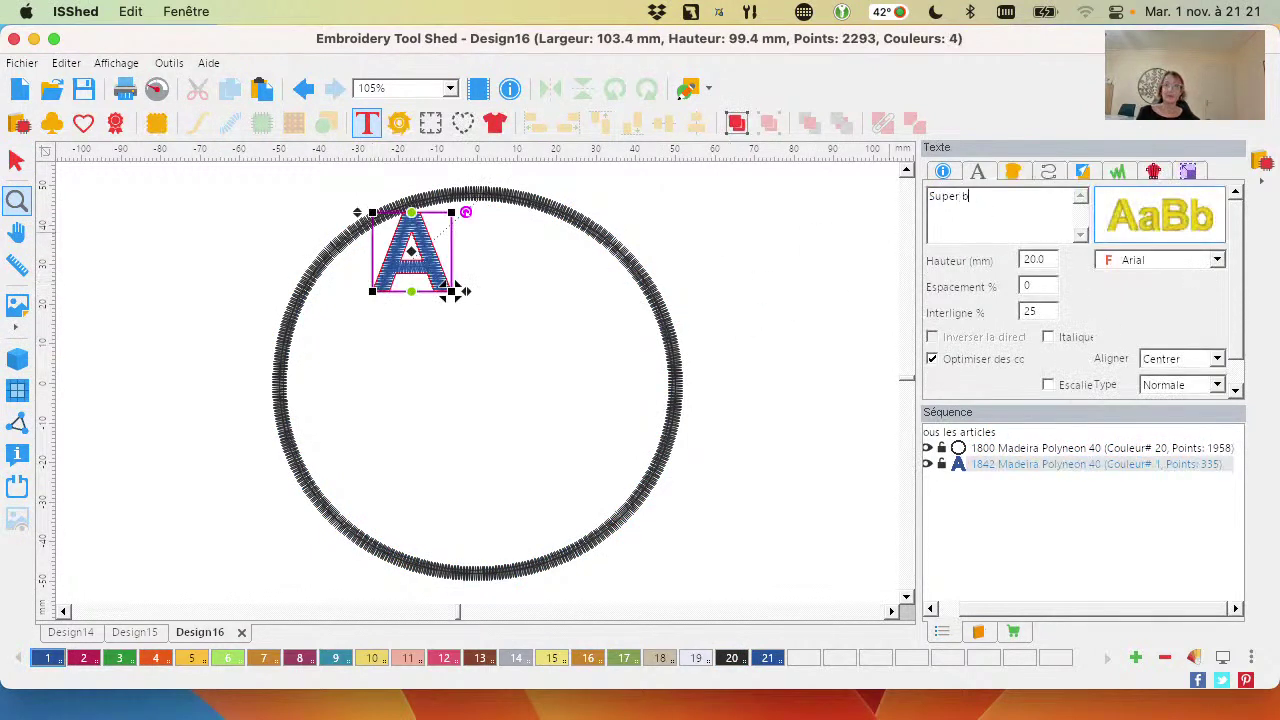
pyautogui.press('Return')
pyautogui.write('Brod')
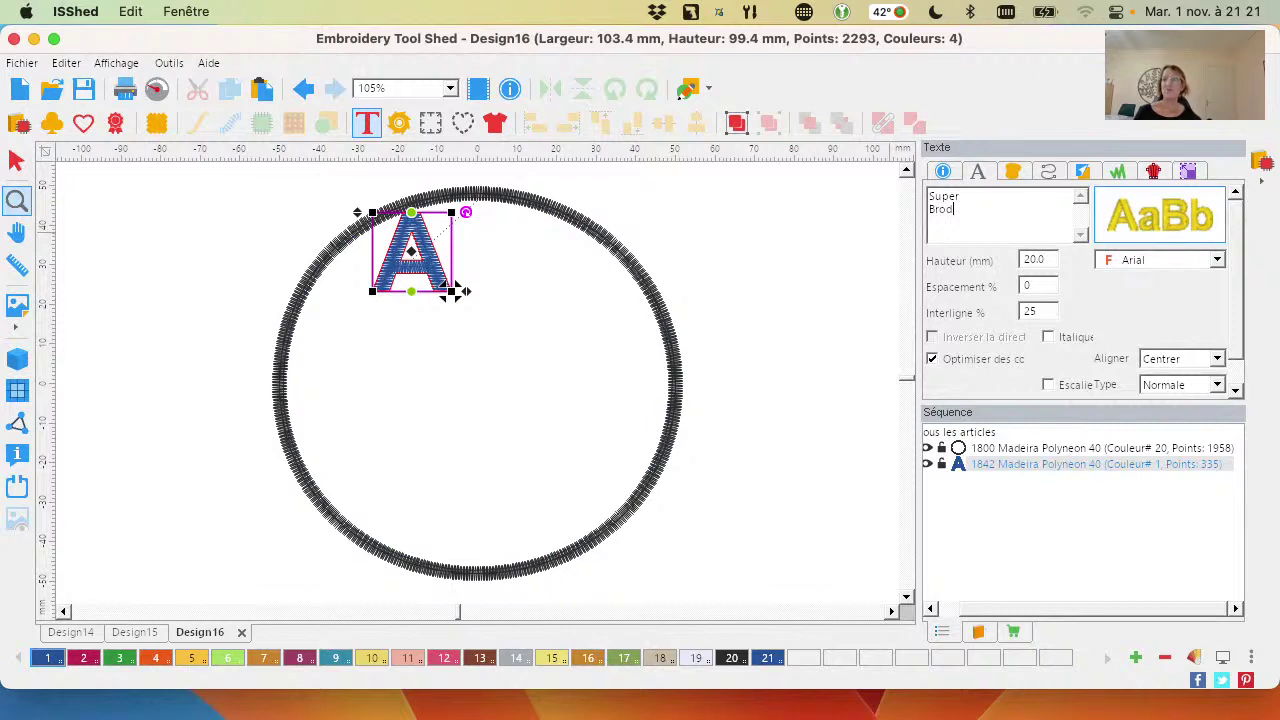
pyautogui.write('euse')
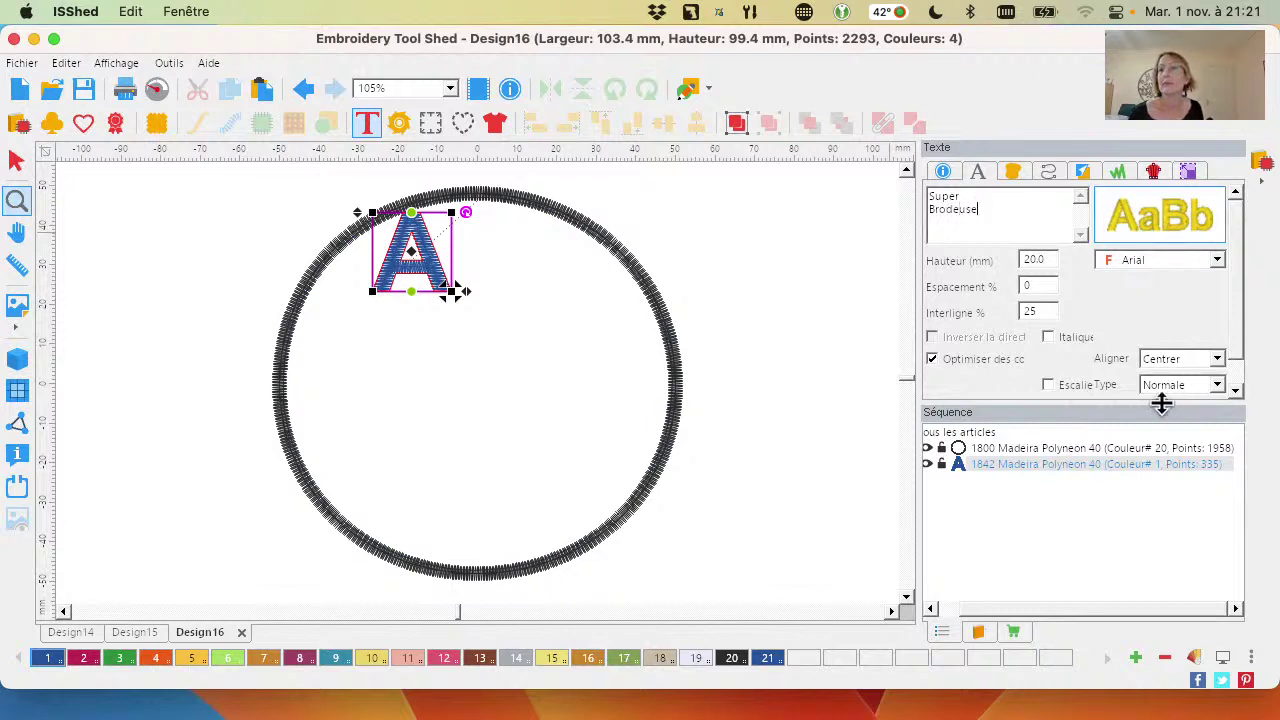
pyautogui.scroll(-1, 1230, 365)
pyautogui.click(1205, 383)
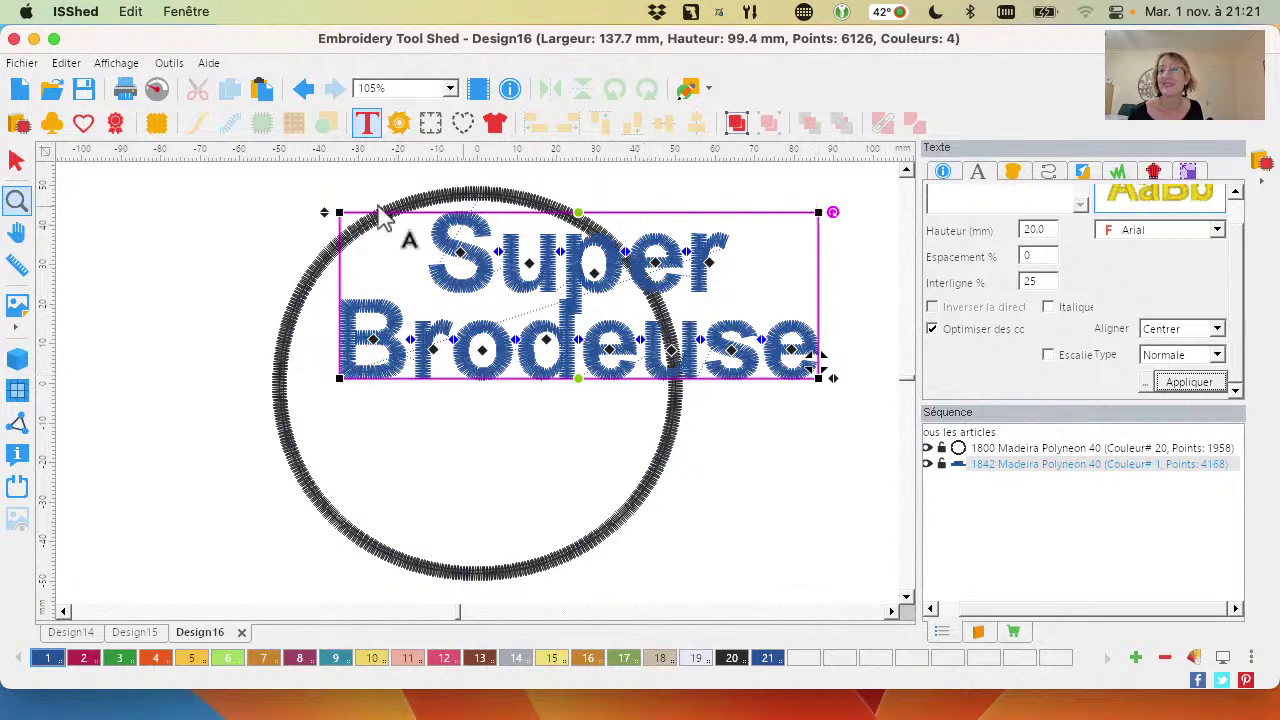
# Scale the "Super Brodeuse" text down proportionally and place it in the upper half of the circle
pyautogui.click(16, 160)
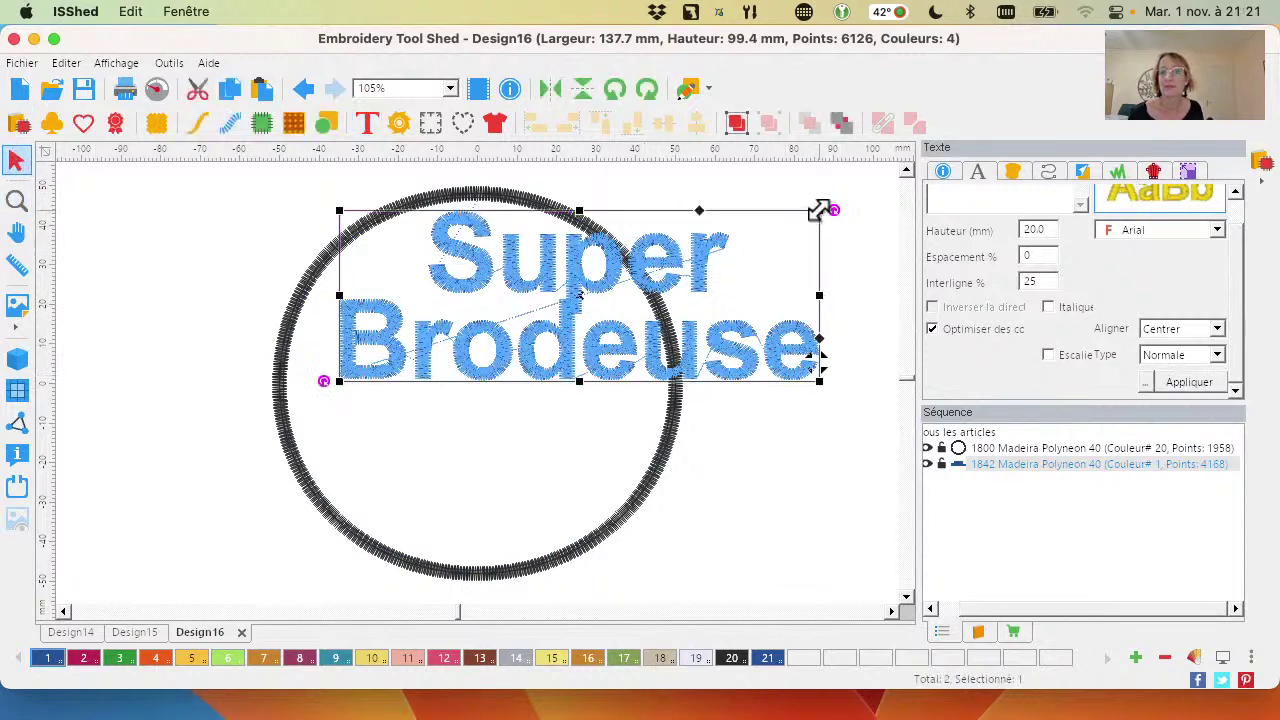
pyautogui.moveTo(820, 210); pyautogui.dragTo(636, 276)
pyautogui.moveTo(543, 322); pyautogui.dragTo(539, 308)
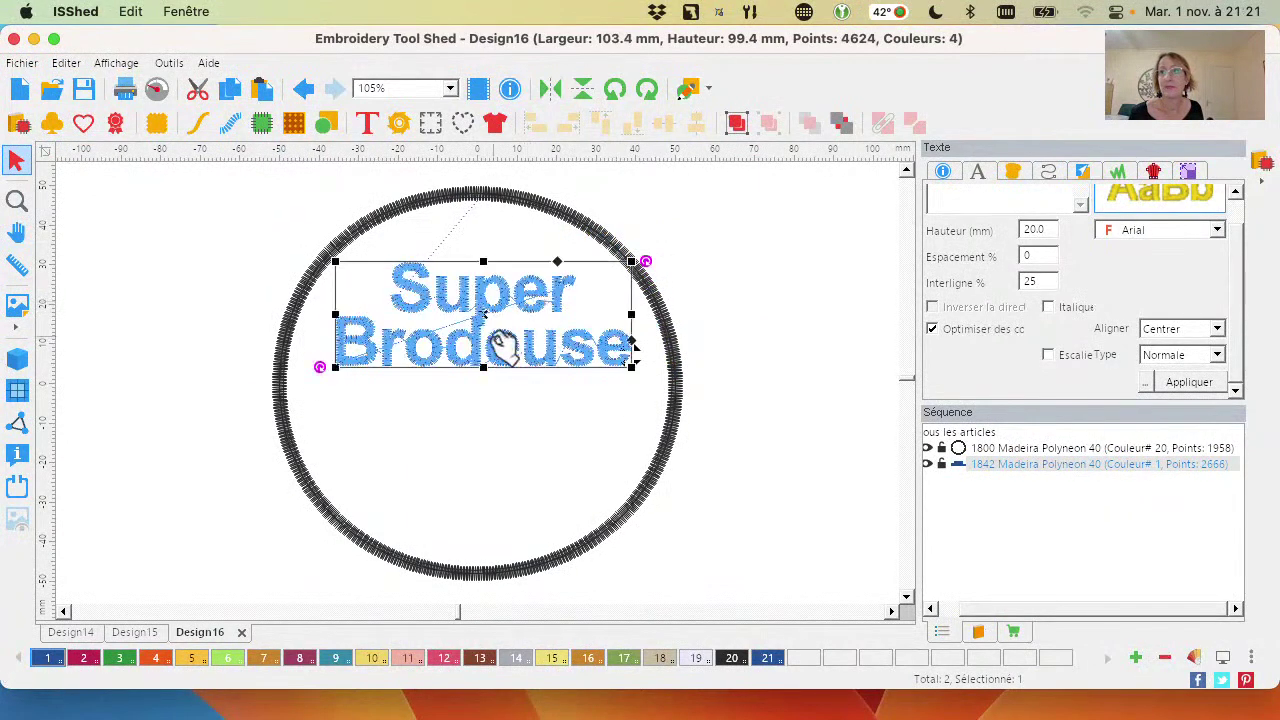
pyautogui.click(203, 345)
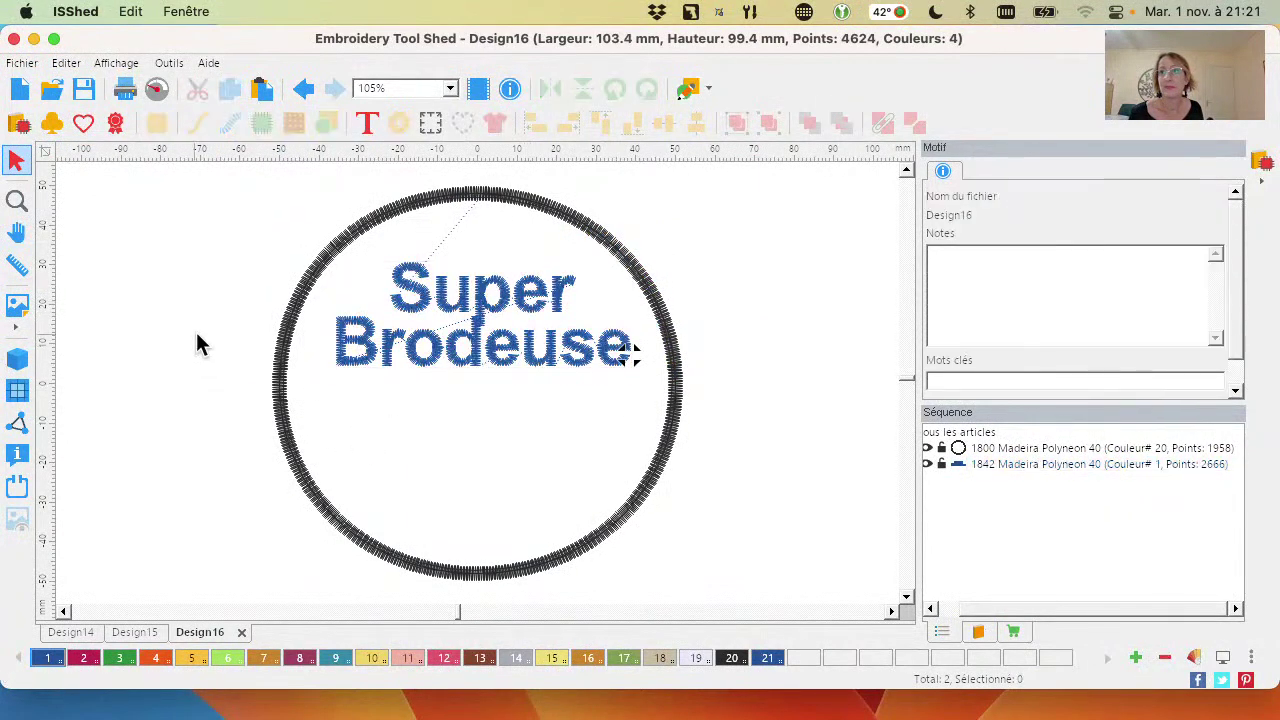
# Insert the thread spools motif Sewing-01_1 from the Sewing charms and place it below the text inside the circle
pyautogui.click(52, 125)
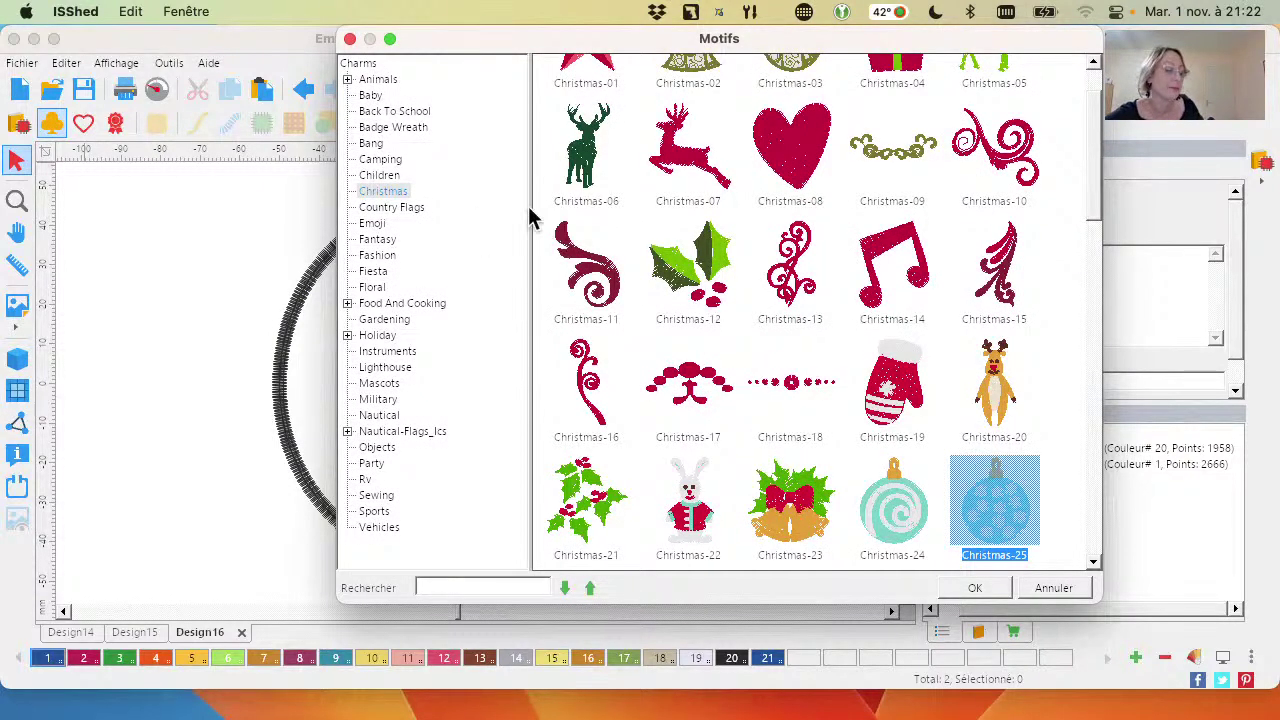
pyautogui.click(393, 497)
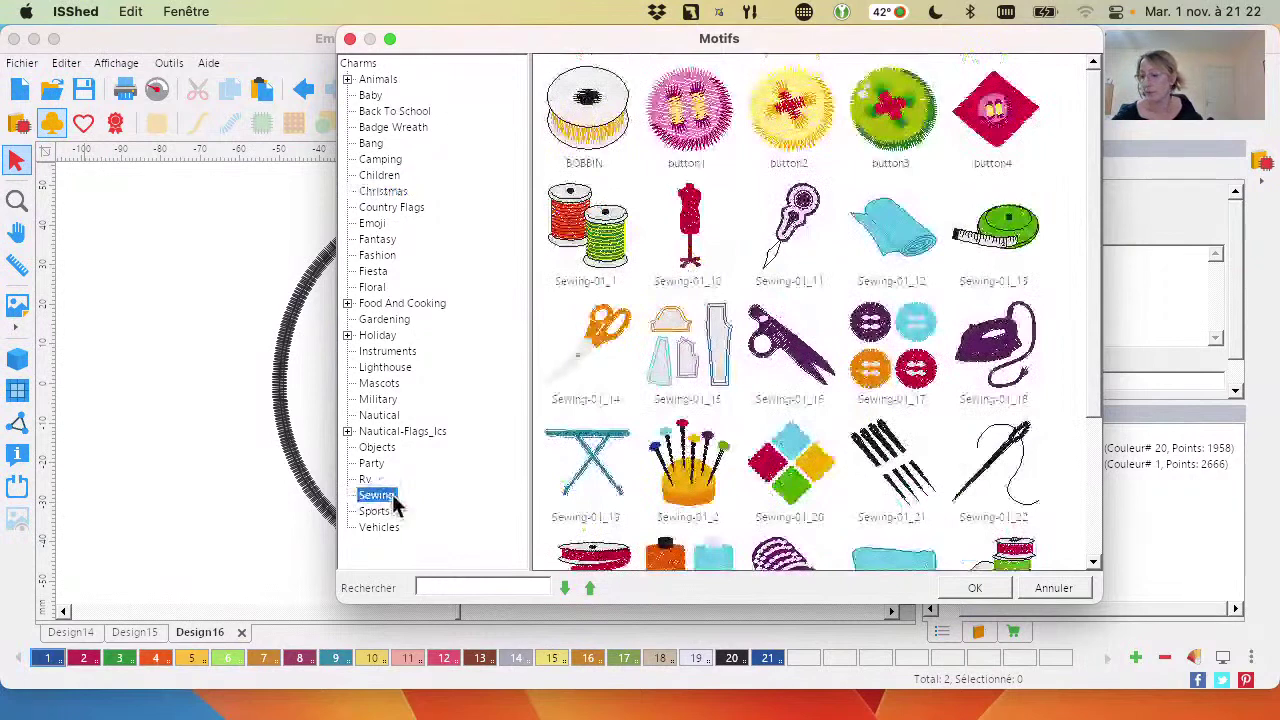
pyautogui.click(588, 255)
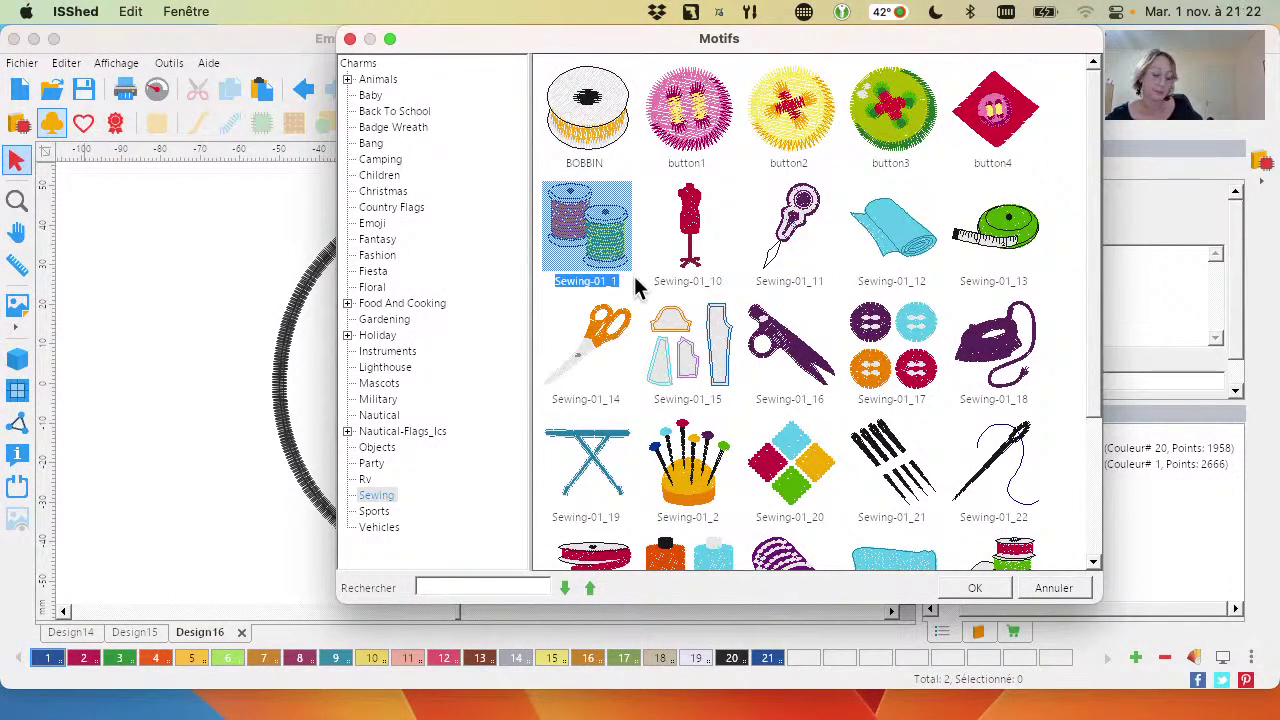
pyautogui.doubleClick(604, 240)
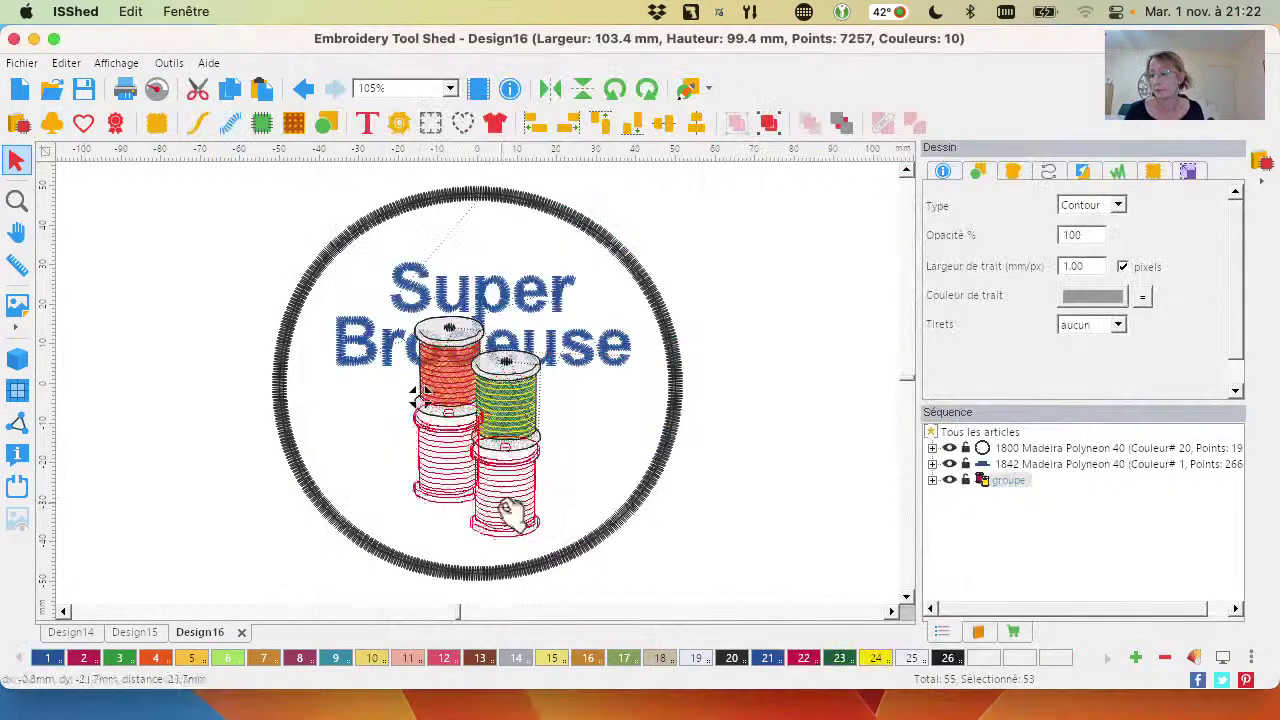
# Turn on the 3D stitch view, shift the spools slightly up and check the assembled badge up close and as a whole
pyautogui.click(22, 370)
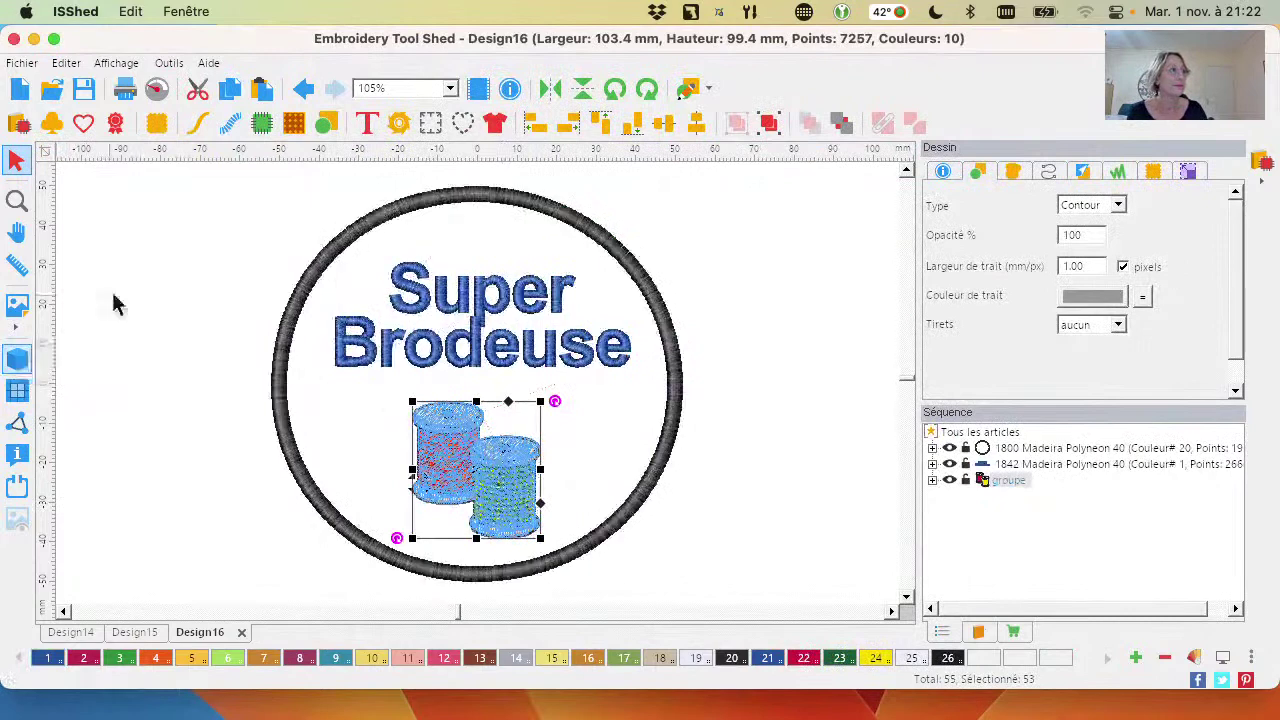
pyautogui.click(786, 423)
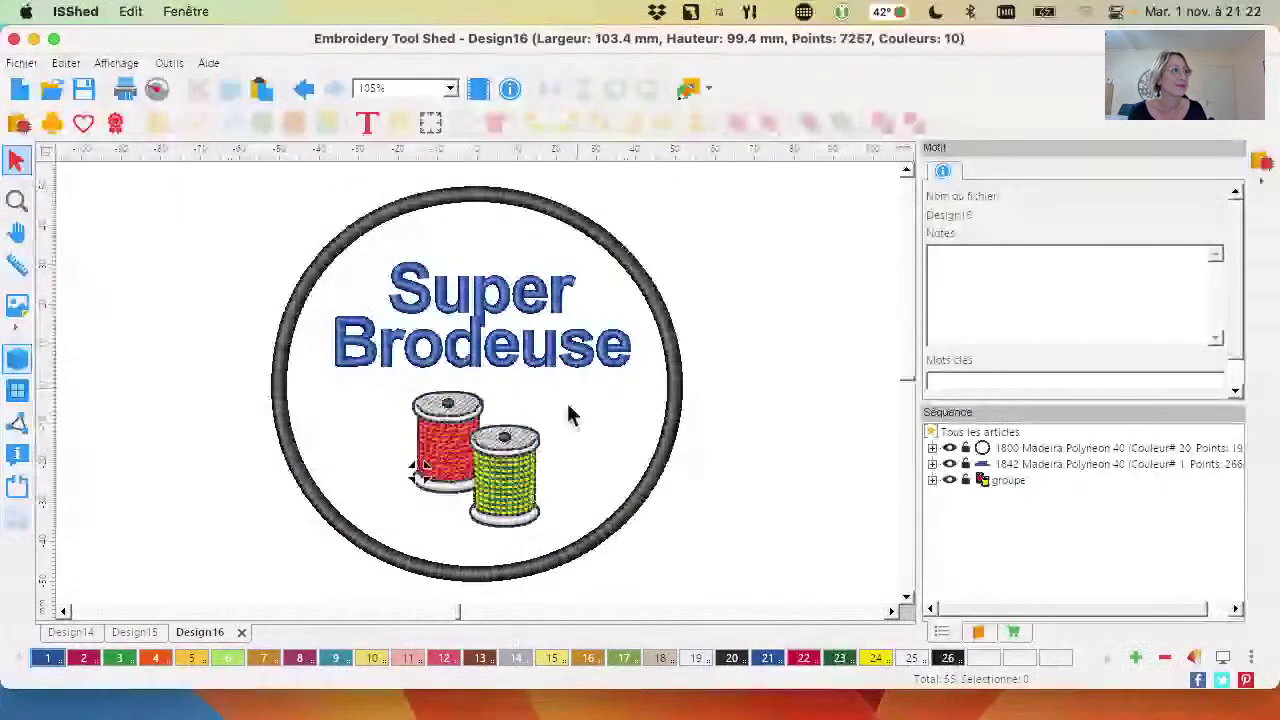
pyautogui.scroll(2, 480, 418)
pyautogui.scroll(-1, 480, 418)
pyautogui.scroll(3, 229, 297)
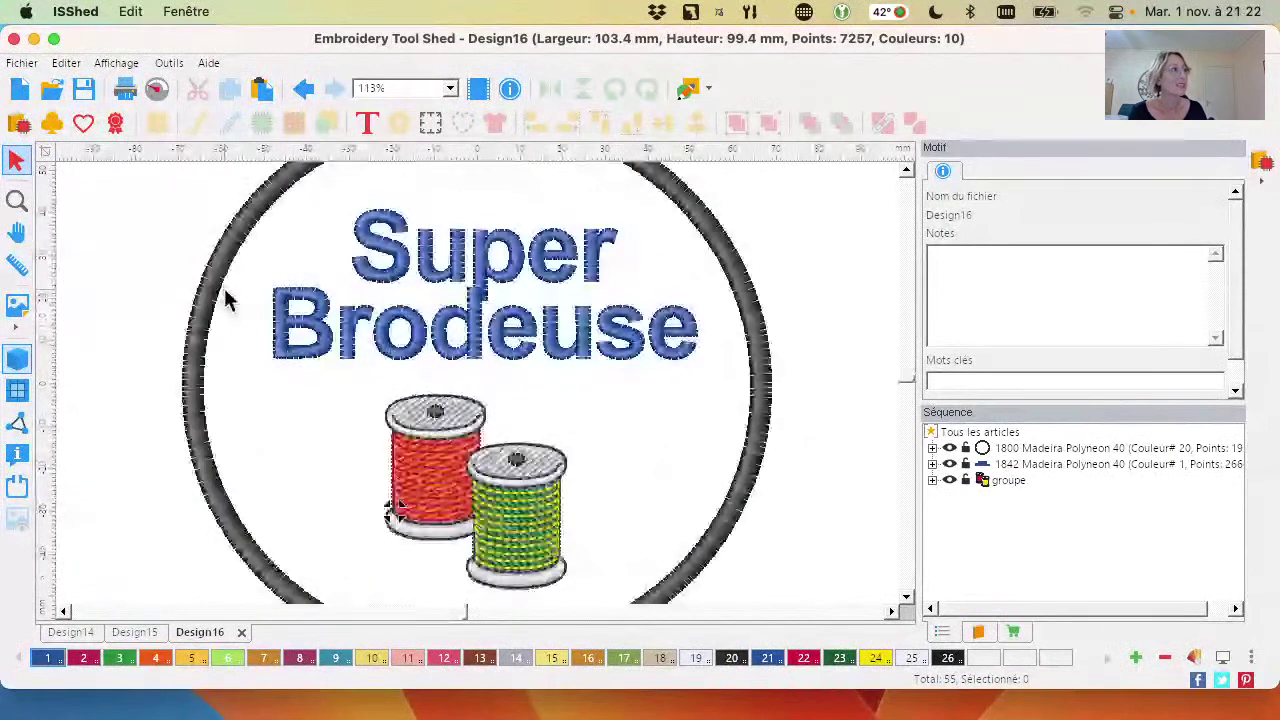
pyautogui.click(12, 202)
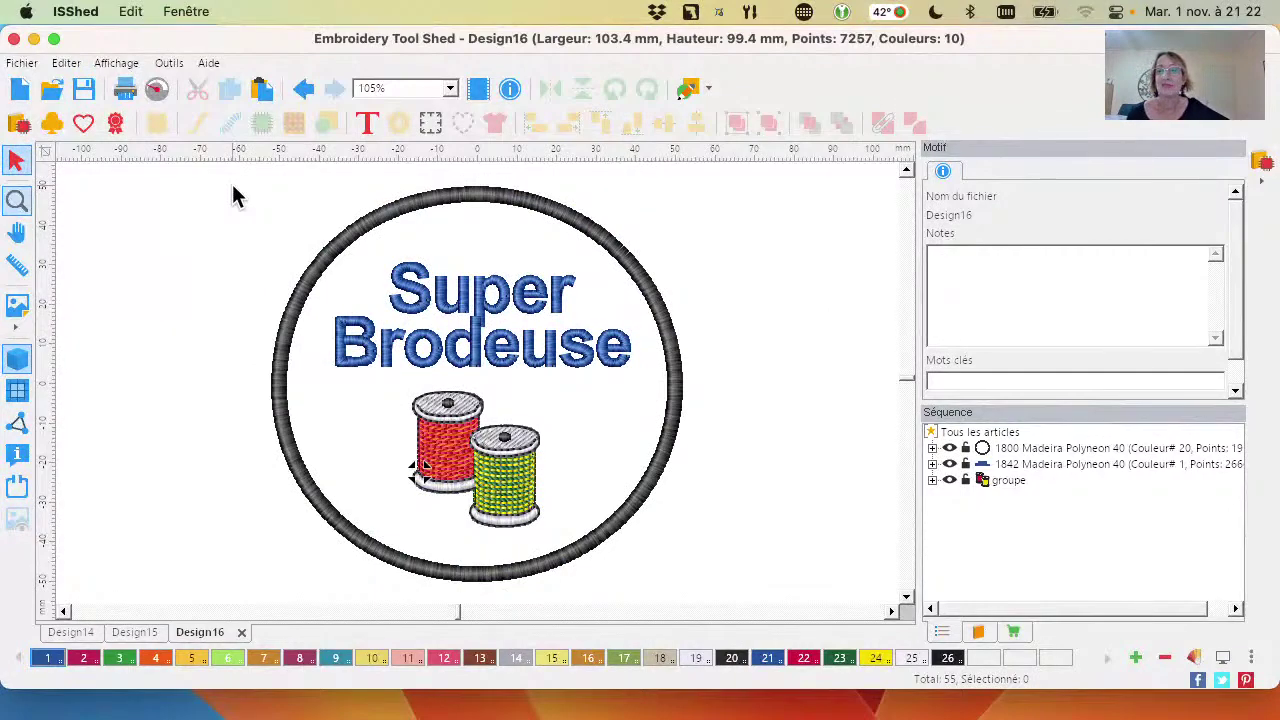
# Preview the cutting layout (Découpeur) for the whole selected badge, without saving it
pyautogui.moveTo(209, 168); pyautogui.dragTo(774, 602)
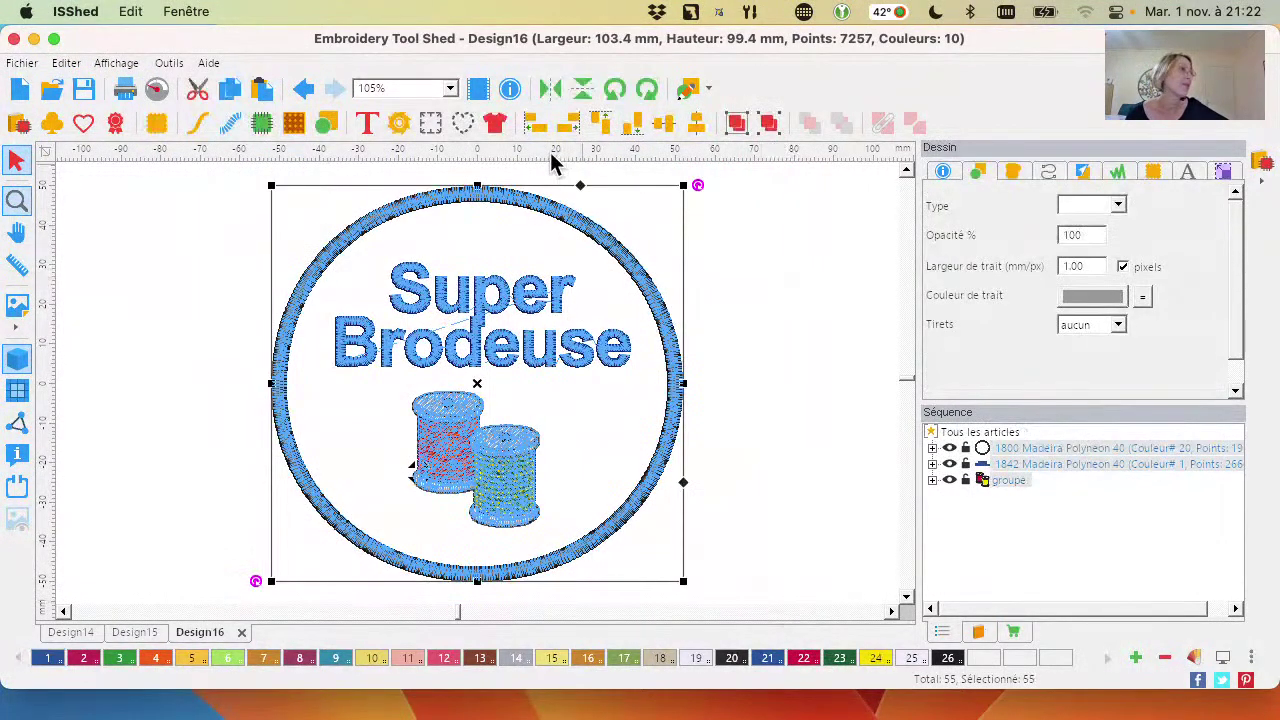
pyautogui.click(398, 124)
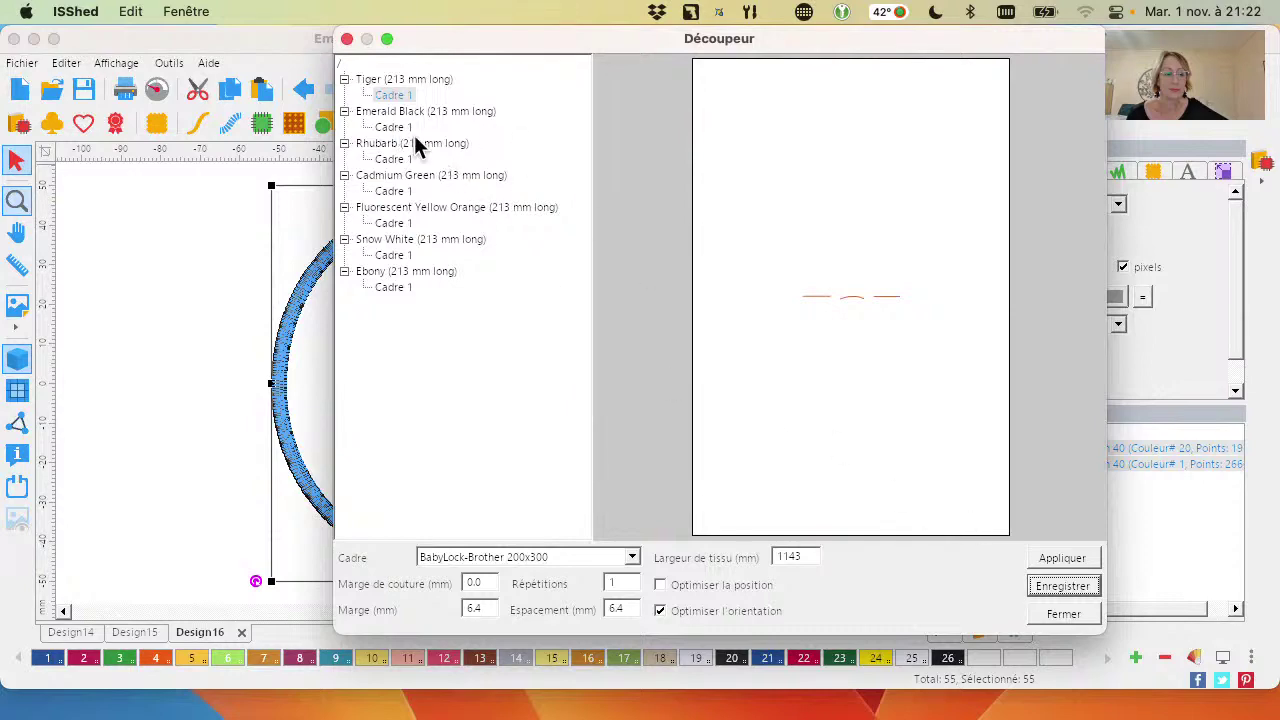
pyautogui.click(1066, 613)
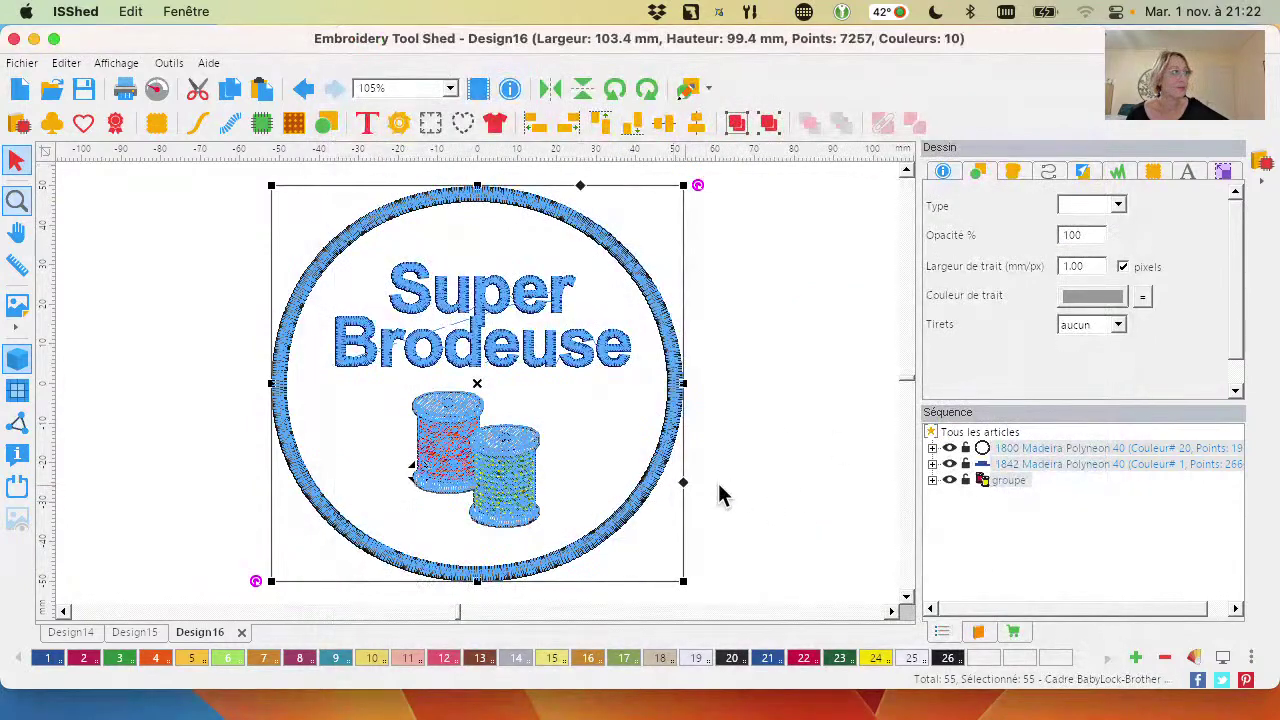
pyautogui.click(762, 461)
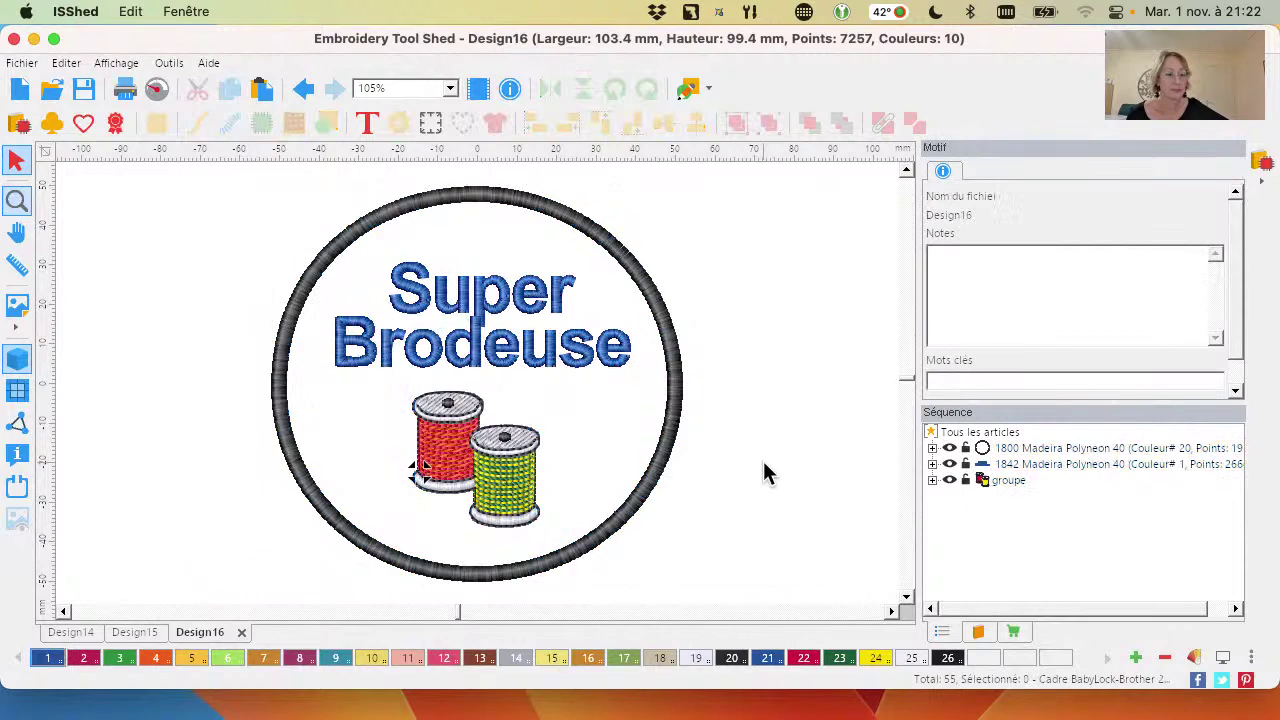
# Preview the cutting layout (Découpeur) for the circular appliqué alone, without saving it
pyautogui.click(665, 468)
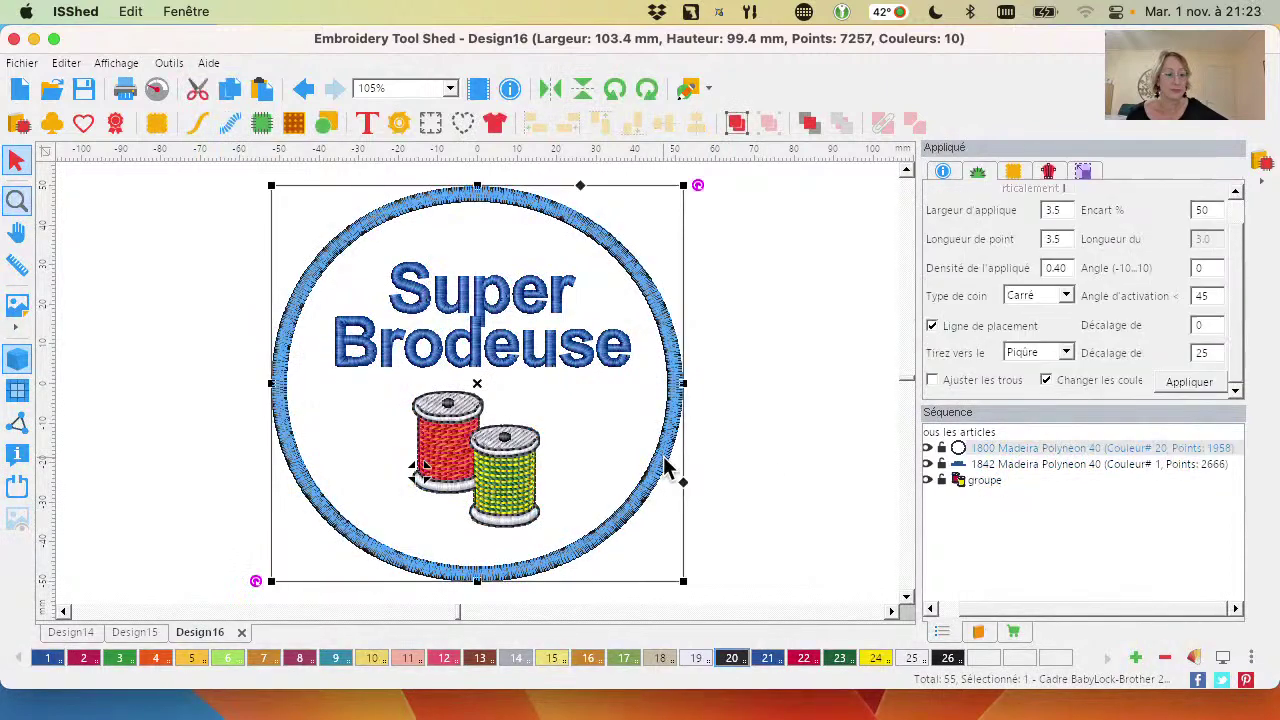
pyautogui.click(406, 128)
pyautogui.click(1071, 613)
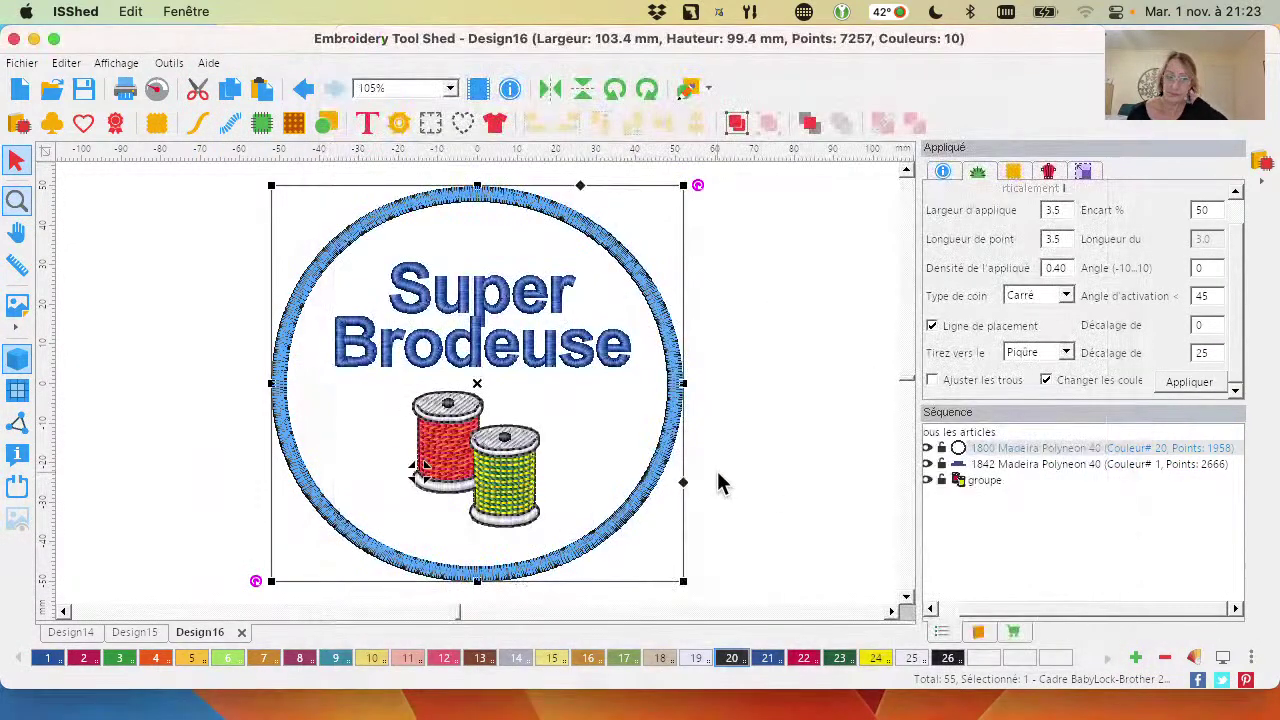
pyautogui.click(734, 460)
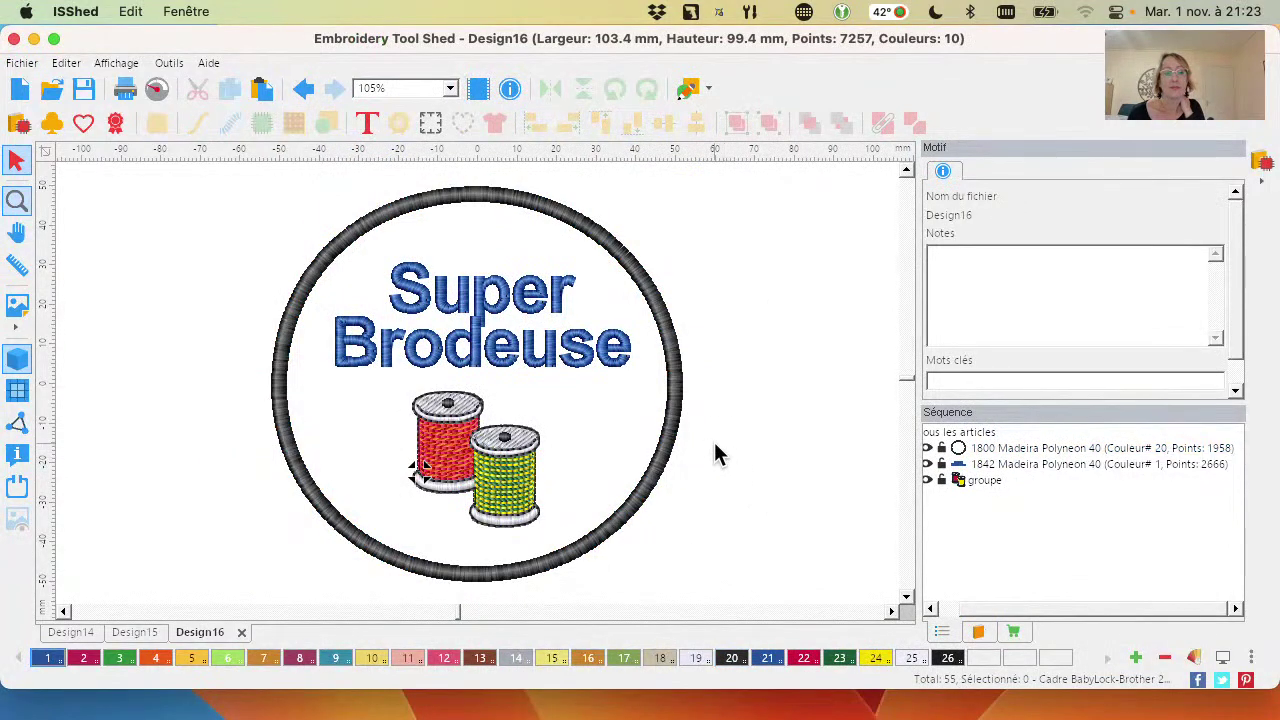
# Open the cutting layout (Découpeur) for the circular appliqué alone and choose the Brother SNC 12x12'' frame
pyautogui.click(678, 384)
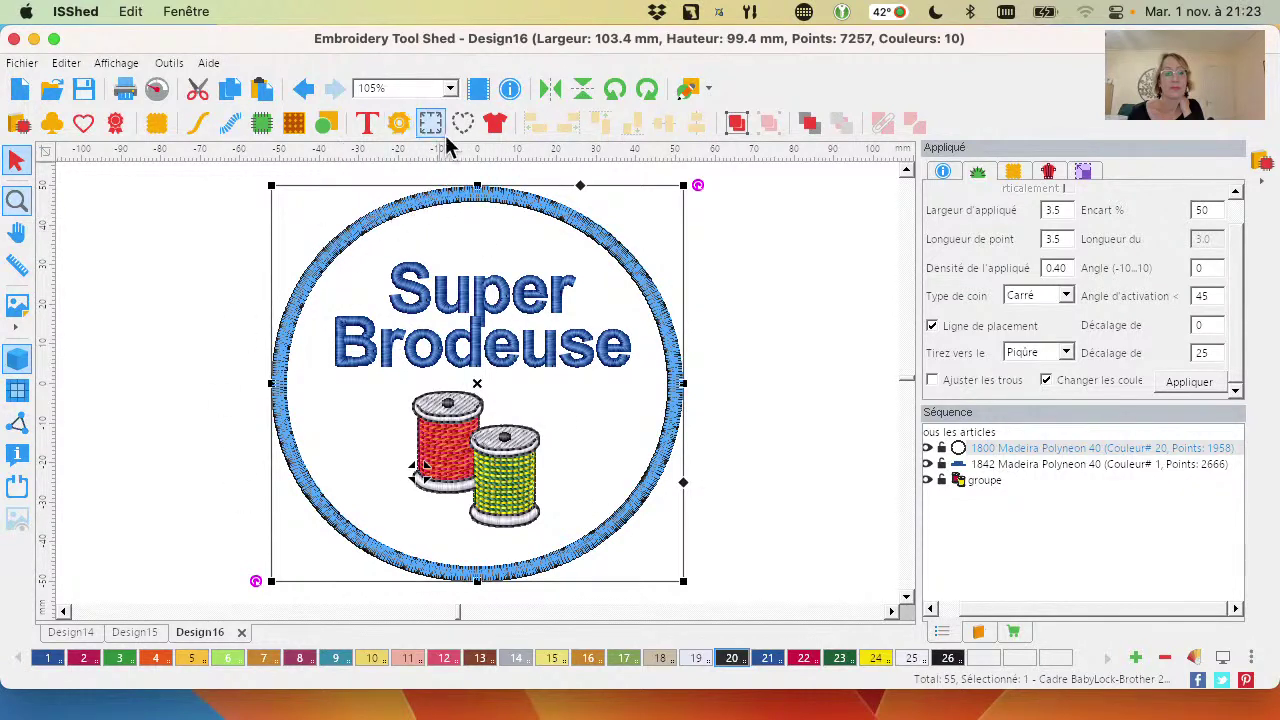
pyautogui.click(398, 124)
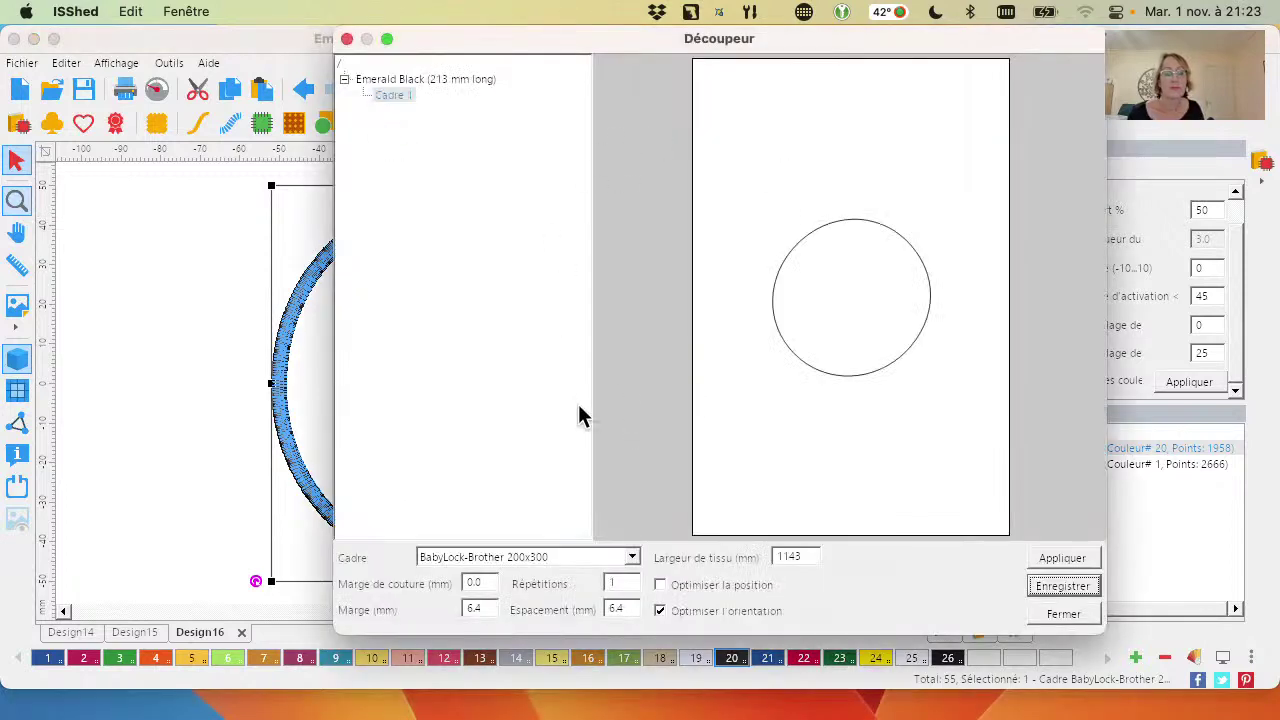
pyautogui.click(631, 557)
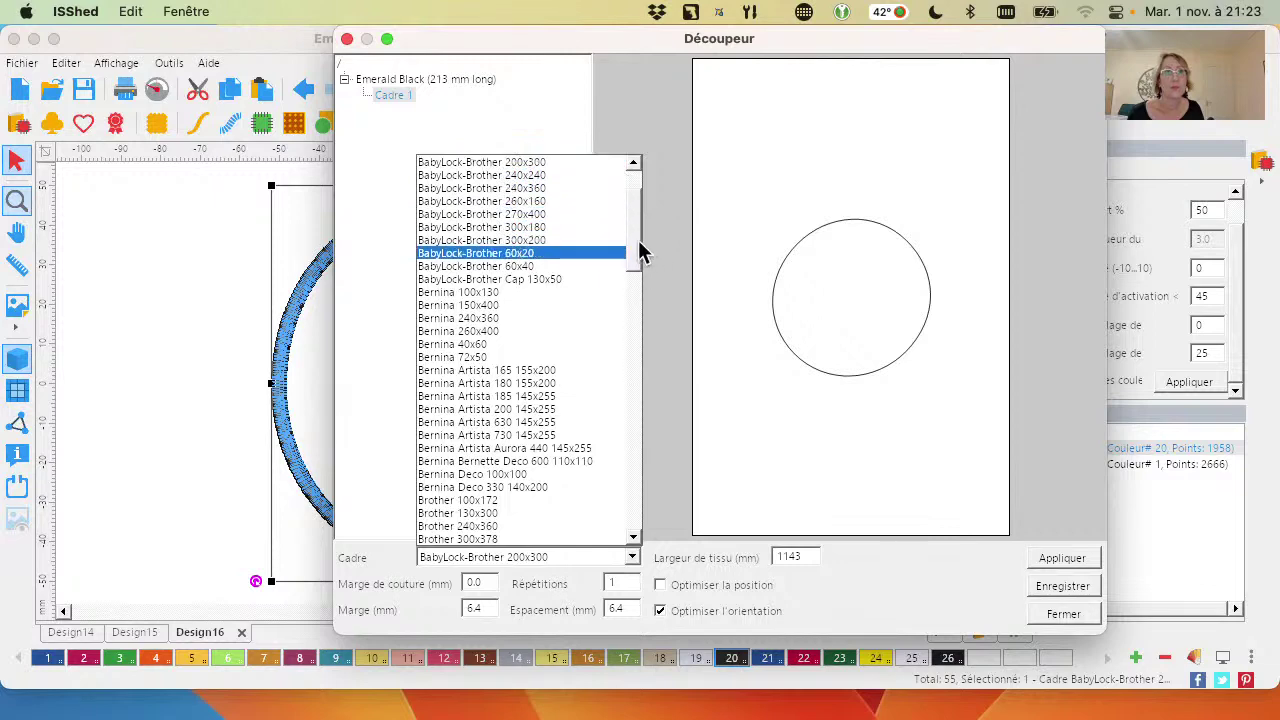
pyautogui.moveTo(639, 248); pyautogui.dragTo(647, 370)
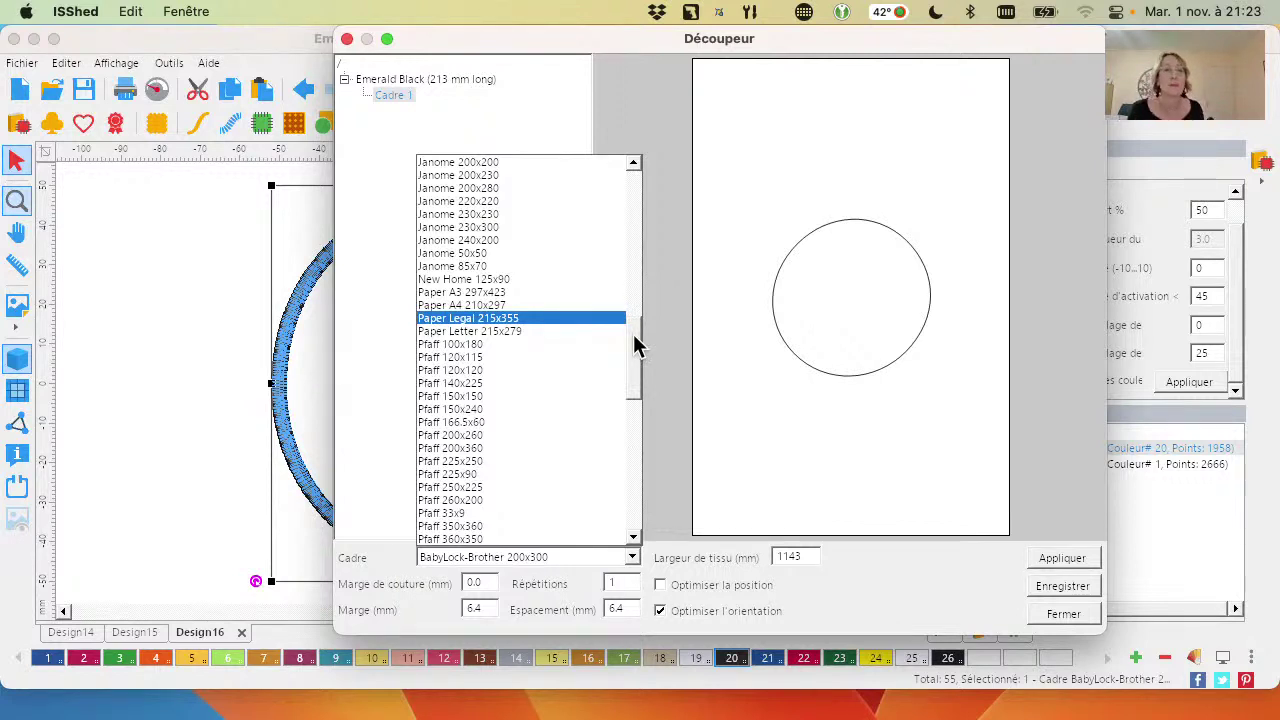
pyautogui.moveTo(636, 345); pyautogui.dragTo(636, 408)
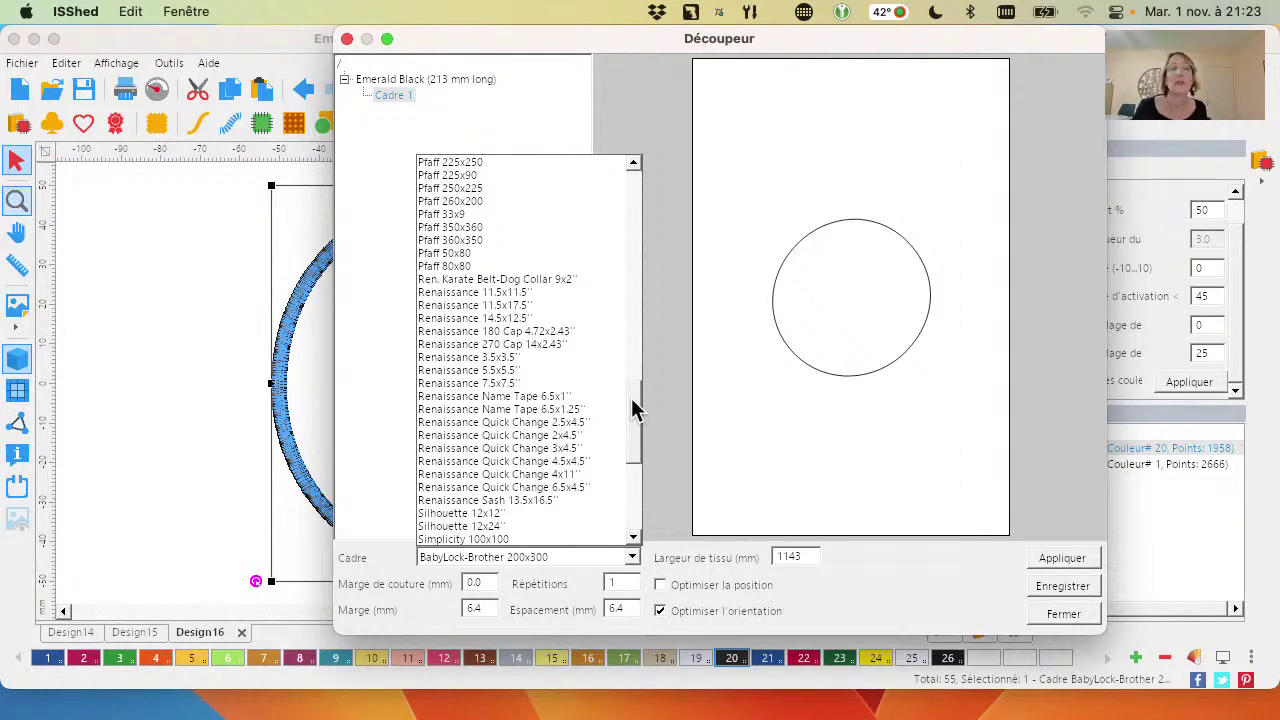
pyautogui.moveTo(631, 400); pyautogui.dragTo(630, 441)
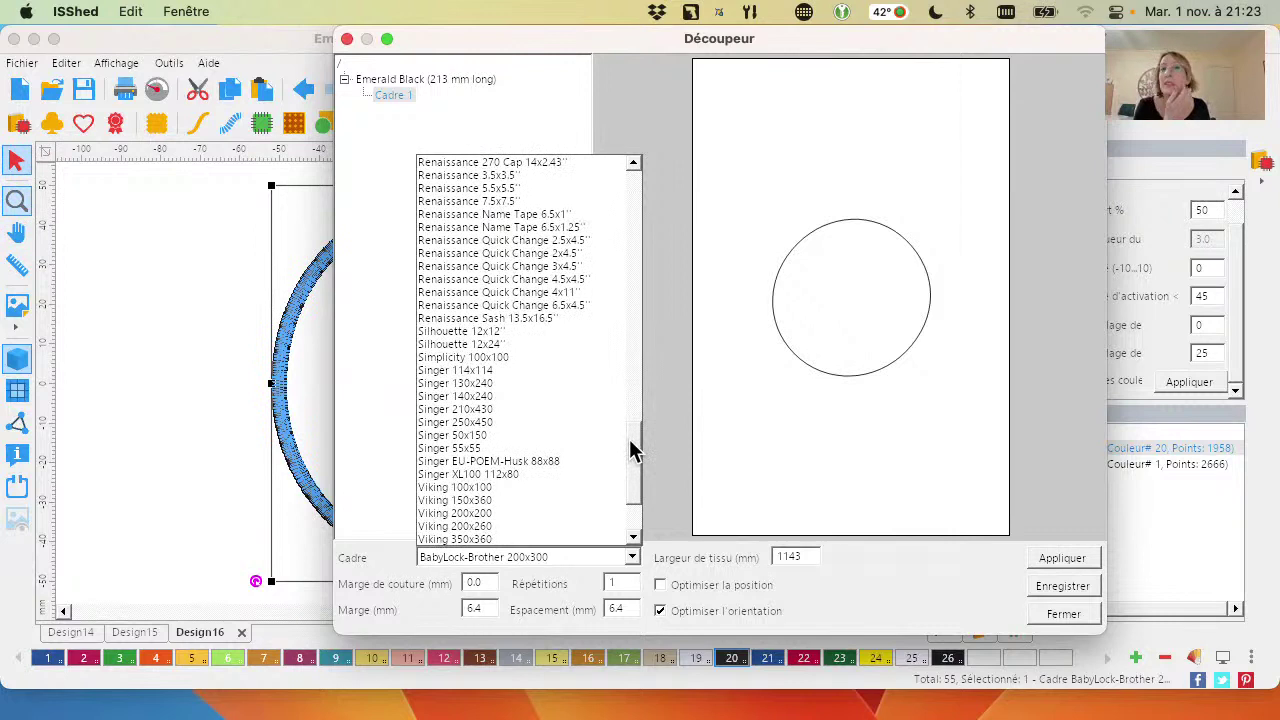
pyautogui.scroll(1, 632, 450)
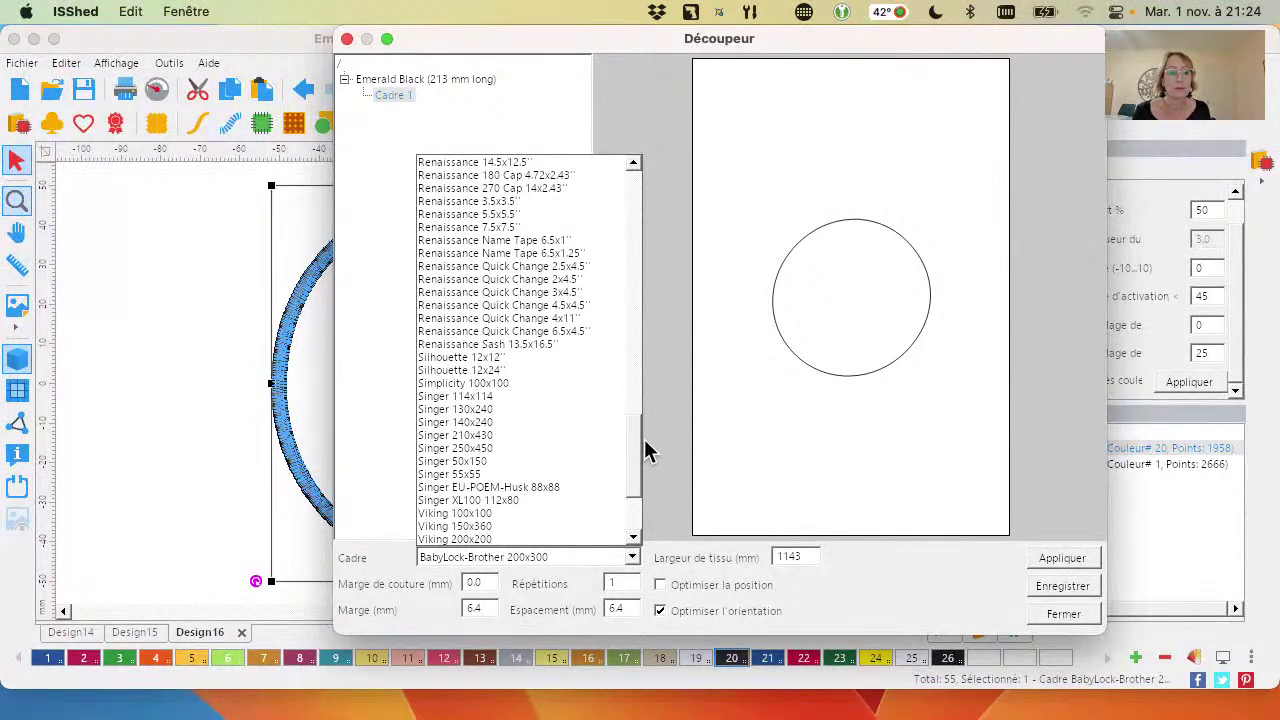
pyautogui.scroll(3, 630, 450)
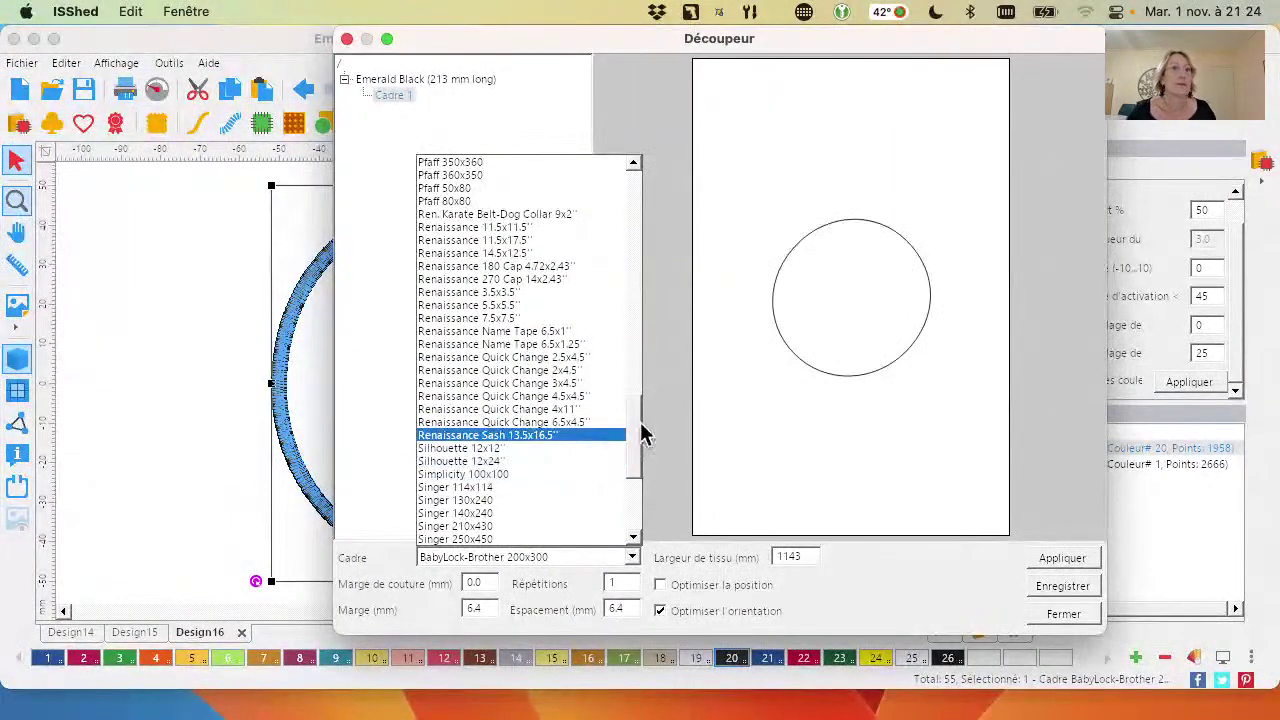
pyautogui.moveTo(640, 429); pyautogui.dragTo(640, 268)
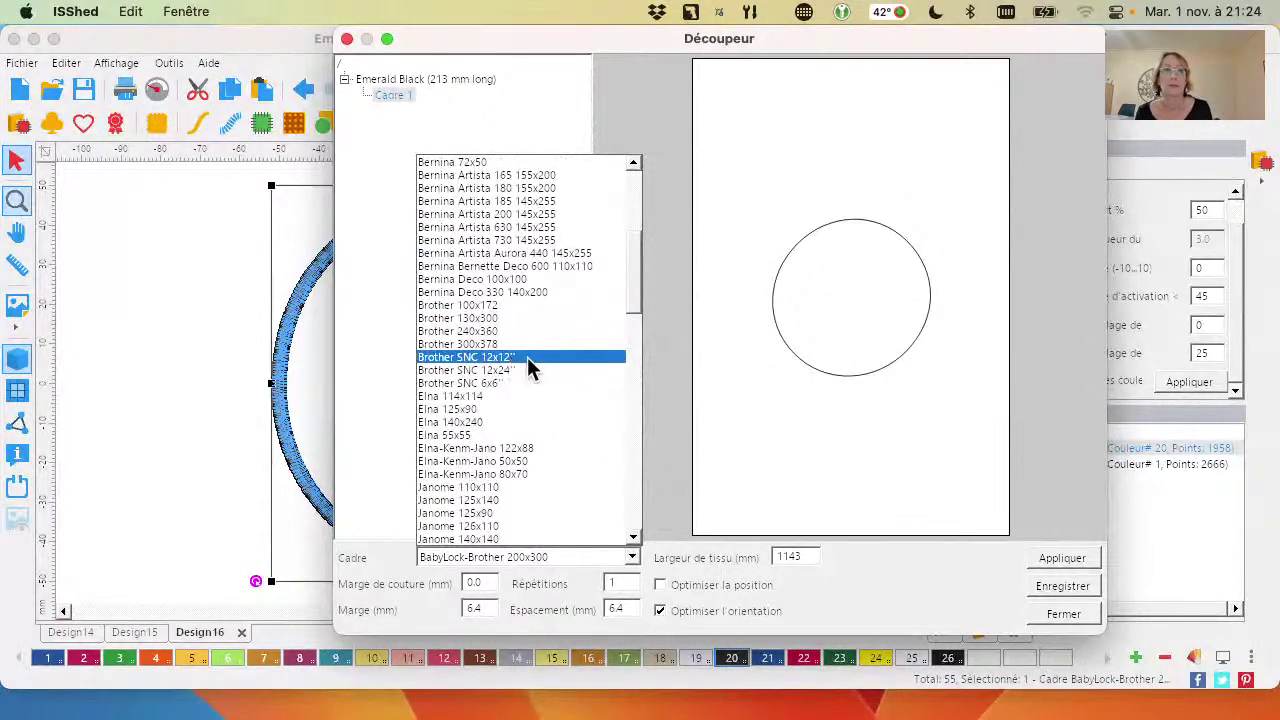
pyautogui.click(527, 358)
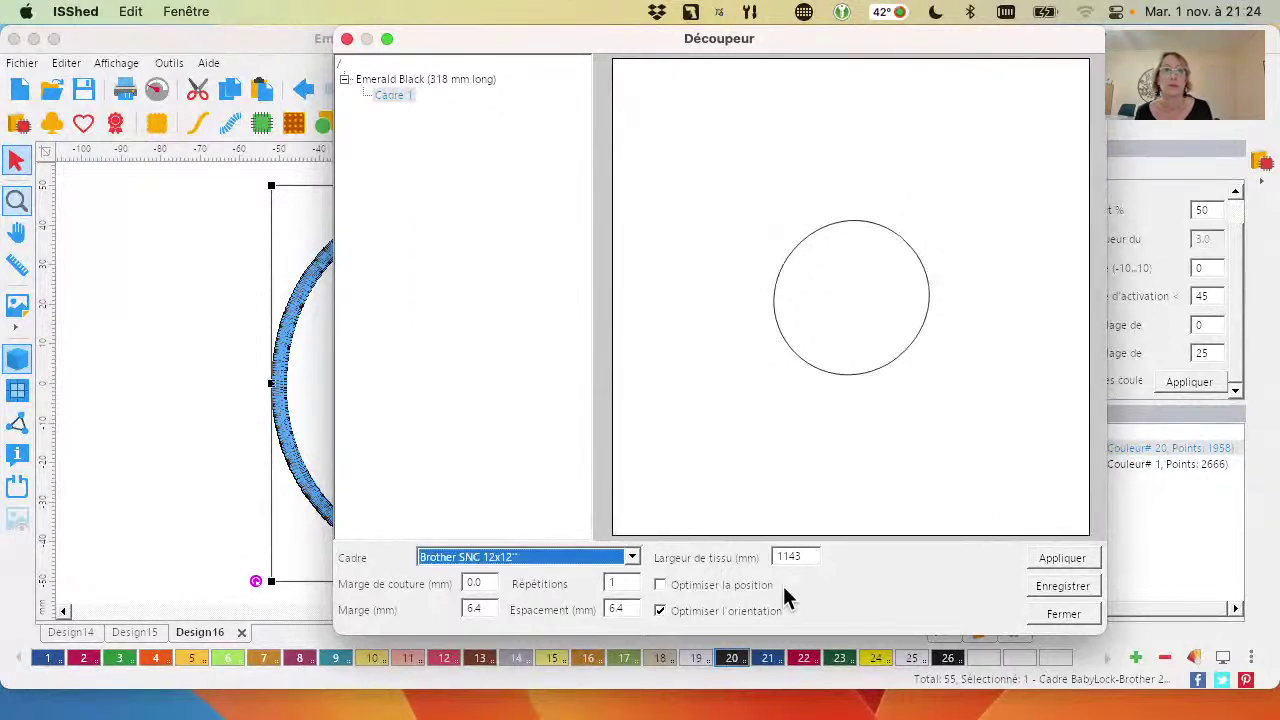
# Preview the cutting layout with 20 repetitions of the circular appliqué, without saving it
pyautogui.doubleClick(611, 583)
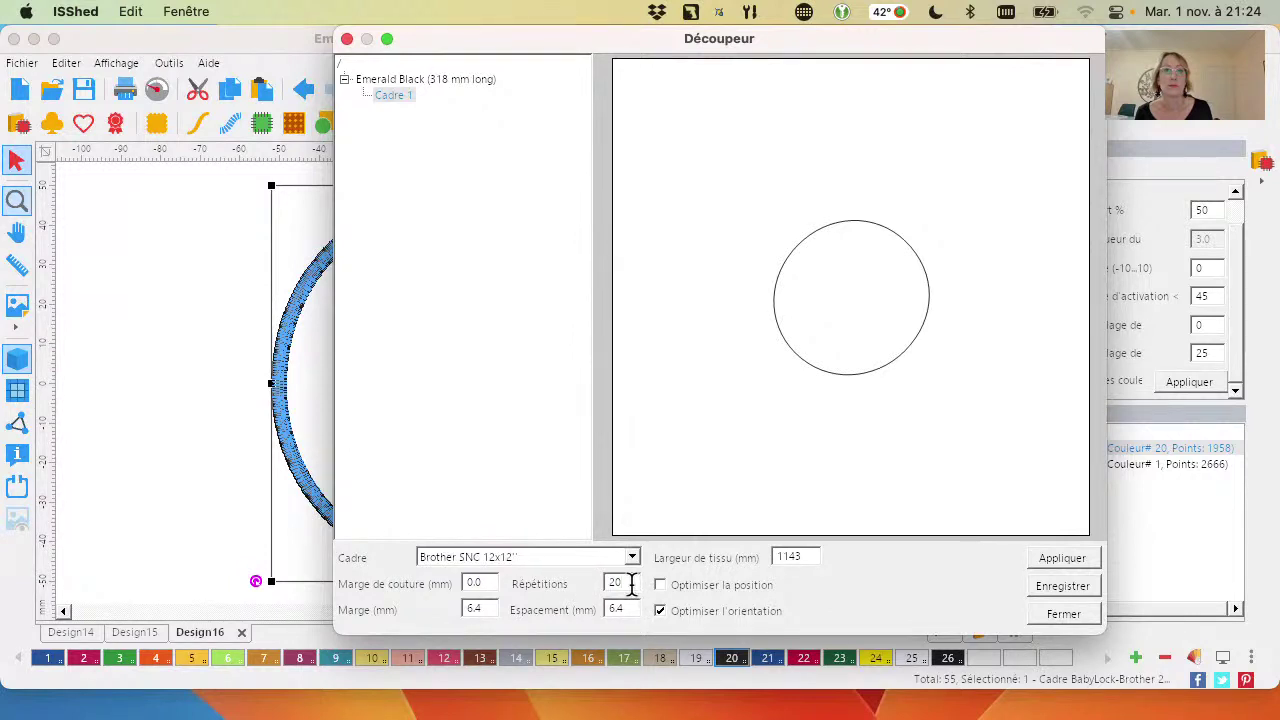
pyautogui.click(1081, 558)
pyautogui.click(1064, 558)
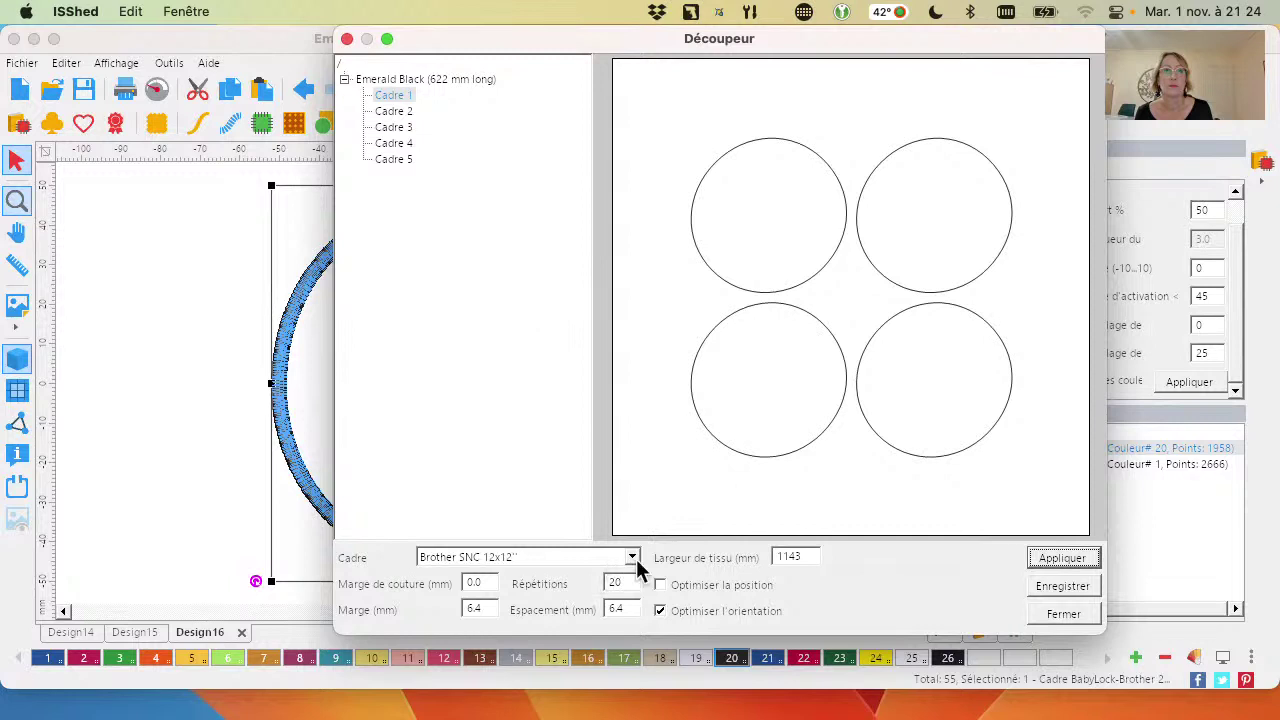
pyautogui.click(1053, 612)
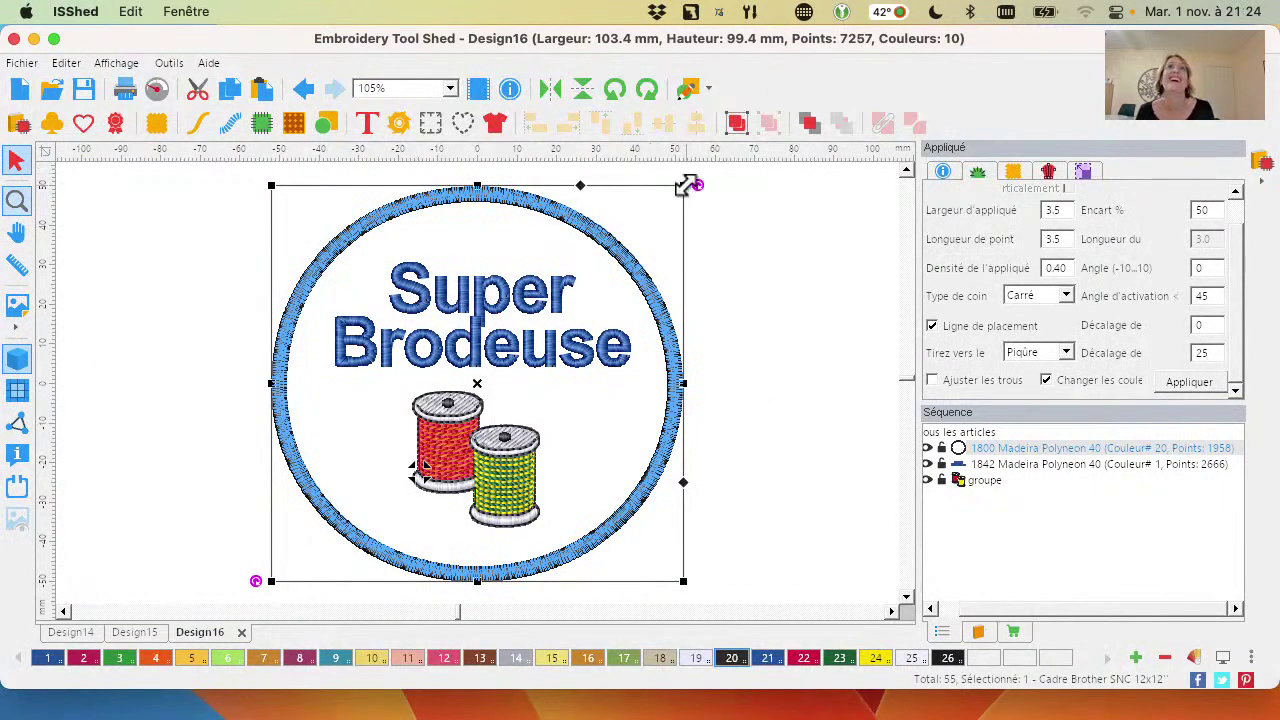
# Try to resize the circular appliqué alone to a height of 49 mm, and undo it
pyautogui.click(1083, 171)
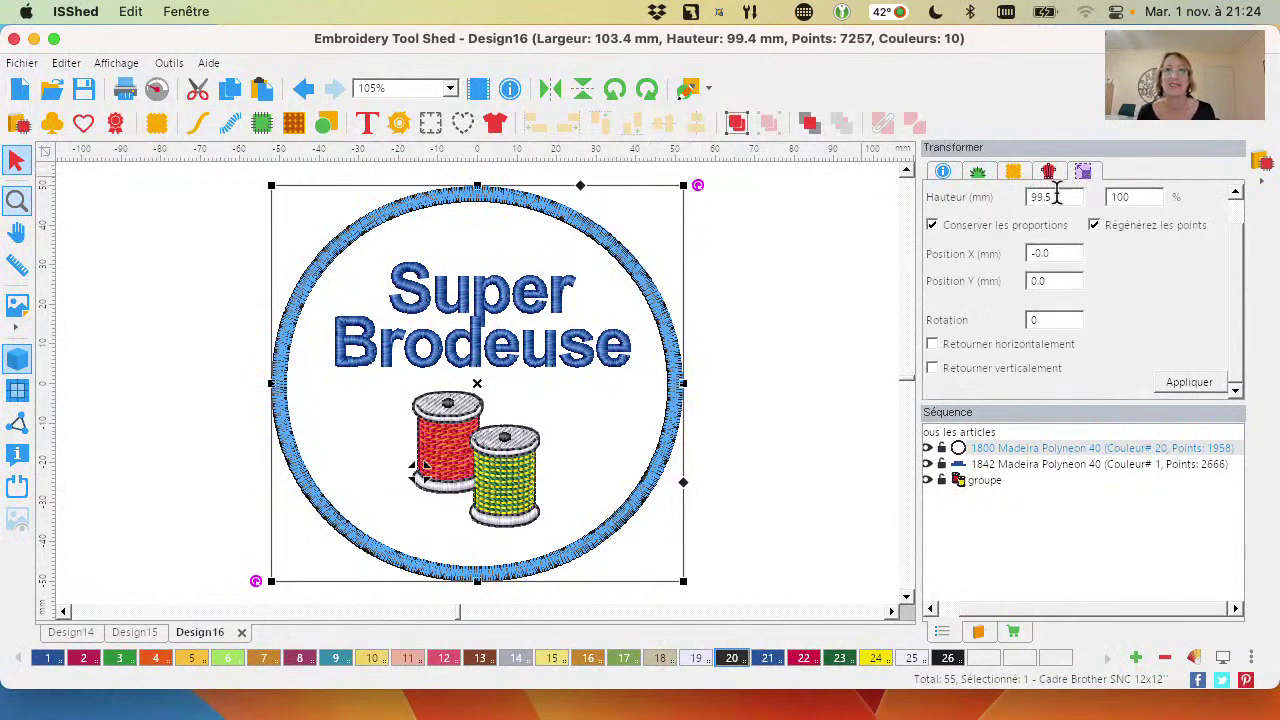
pyautogui.moveTo(1040, 197); pyautogui.dragTo(983, 206)
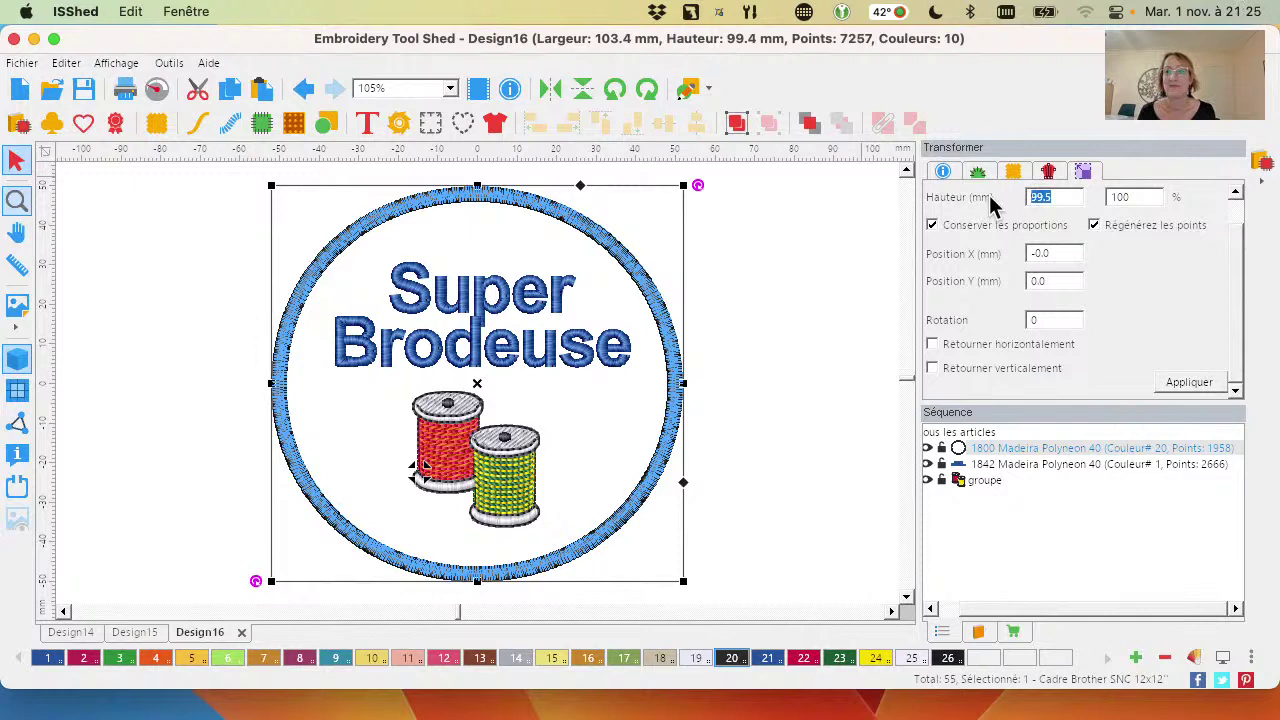
pyautogui.write('49')
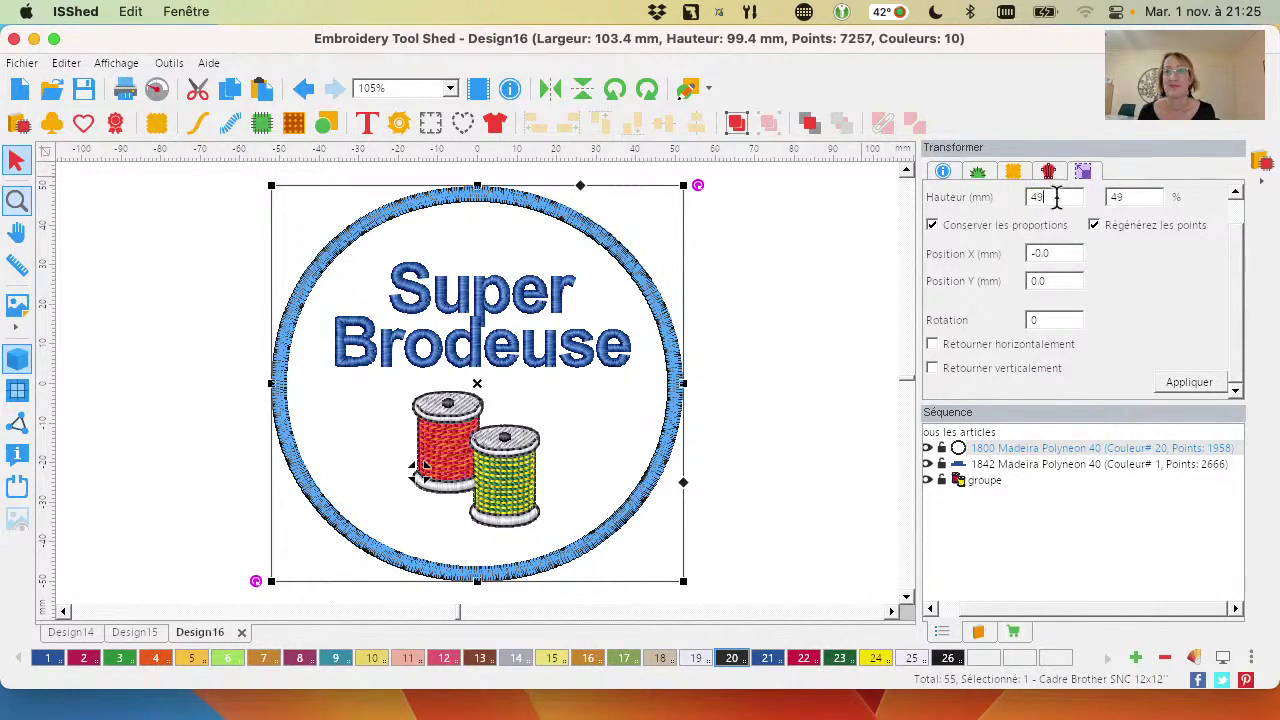
pyautogui.click(1177, 380)
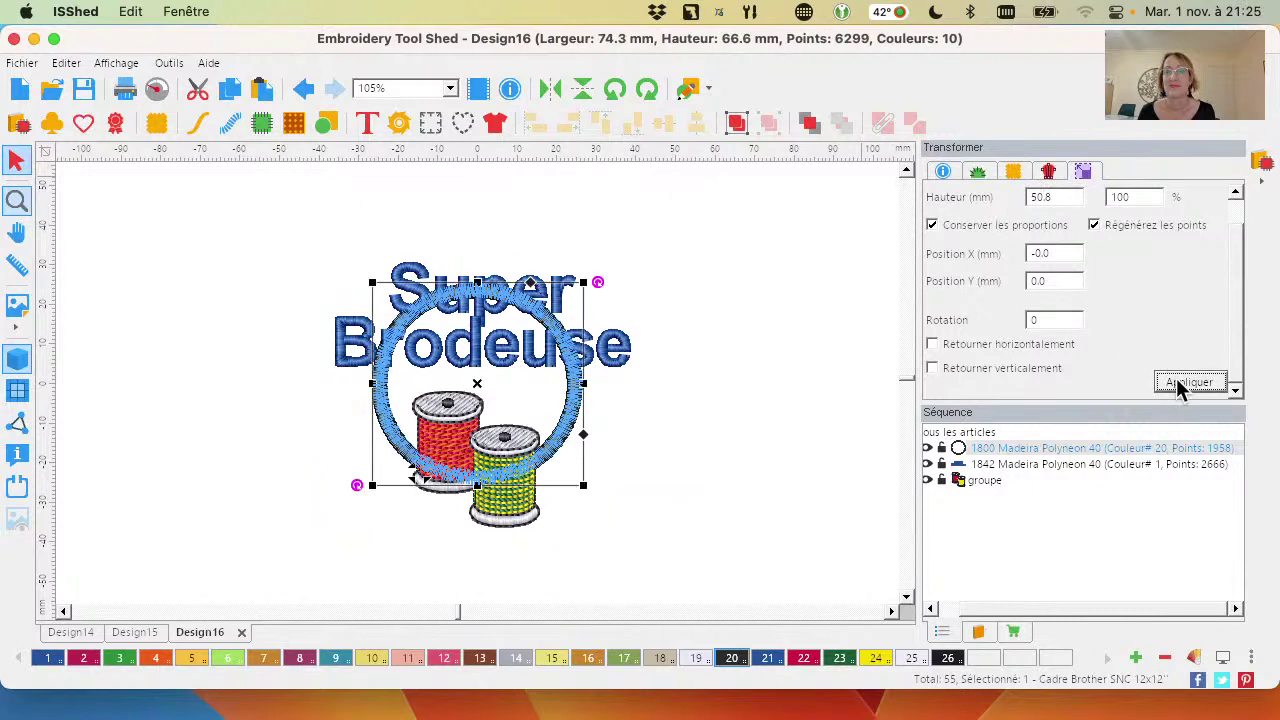
pyautogui.press('super+z')
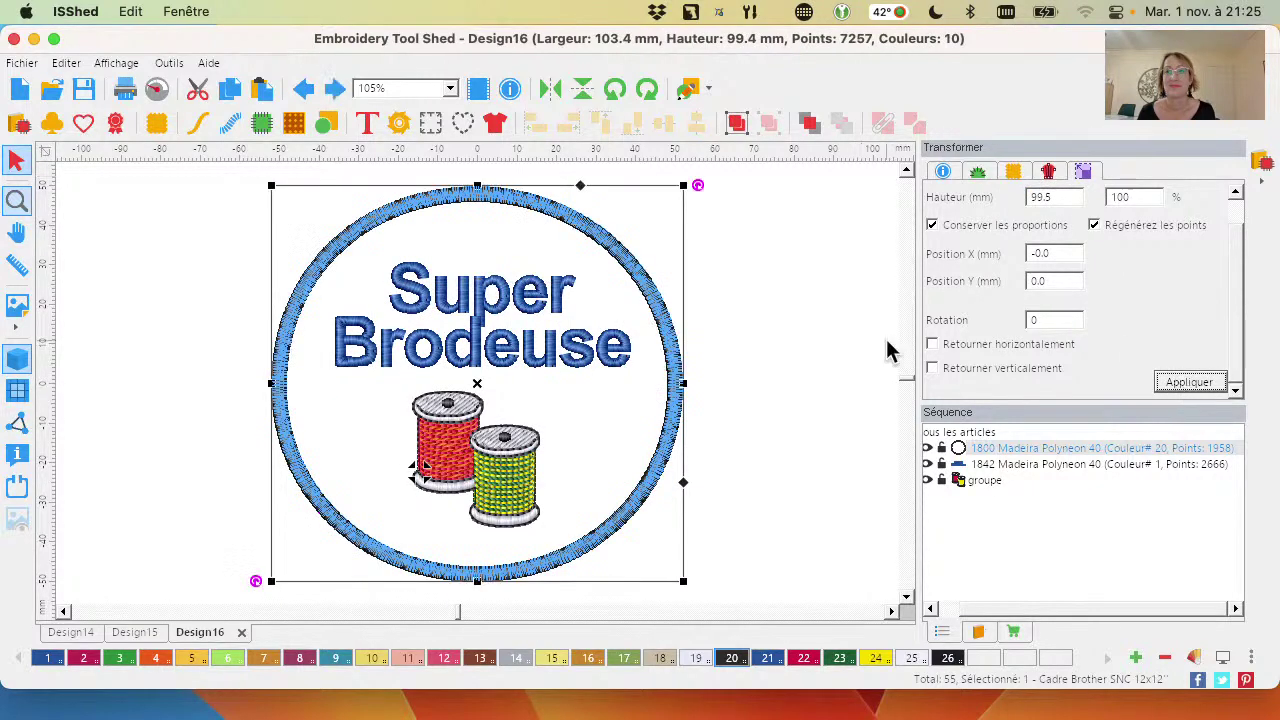
# Select the entire badge and scale it proportionally to a height of 49 mm
pyautogui.click(190, 222)
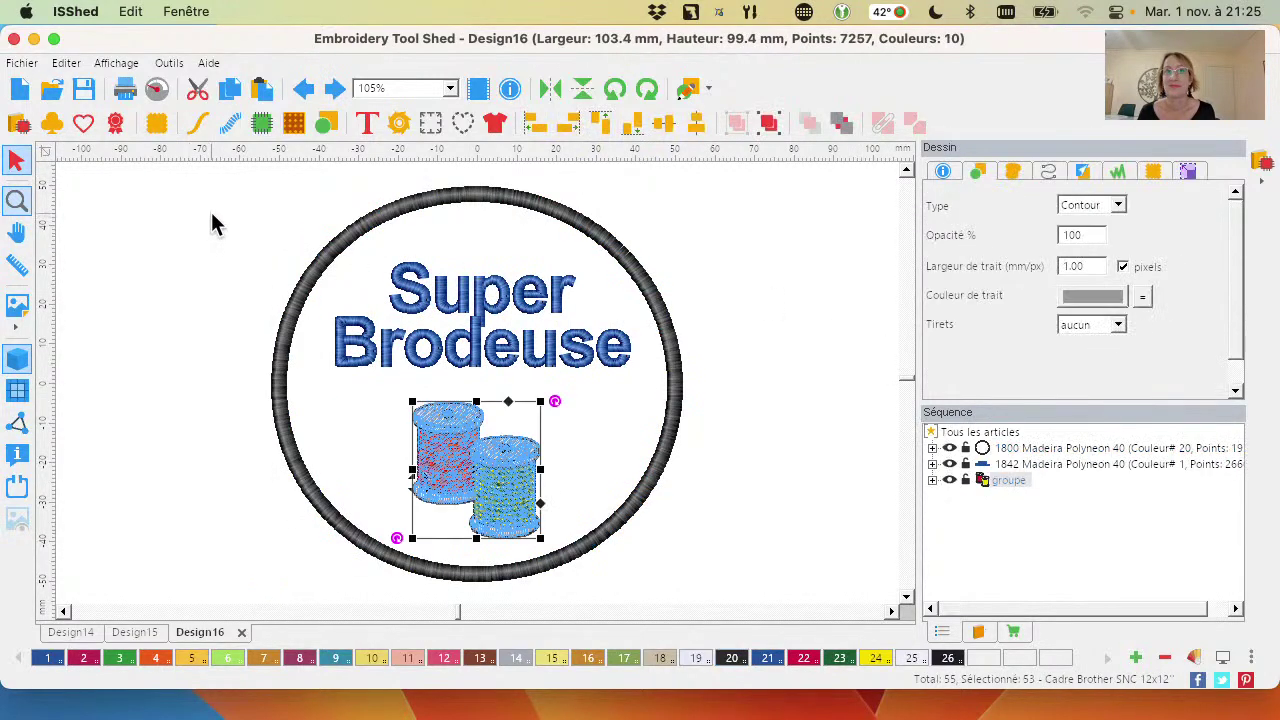
pyautogui.press('super+a')
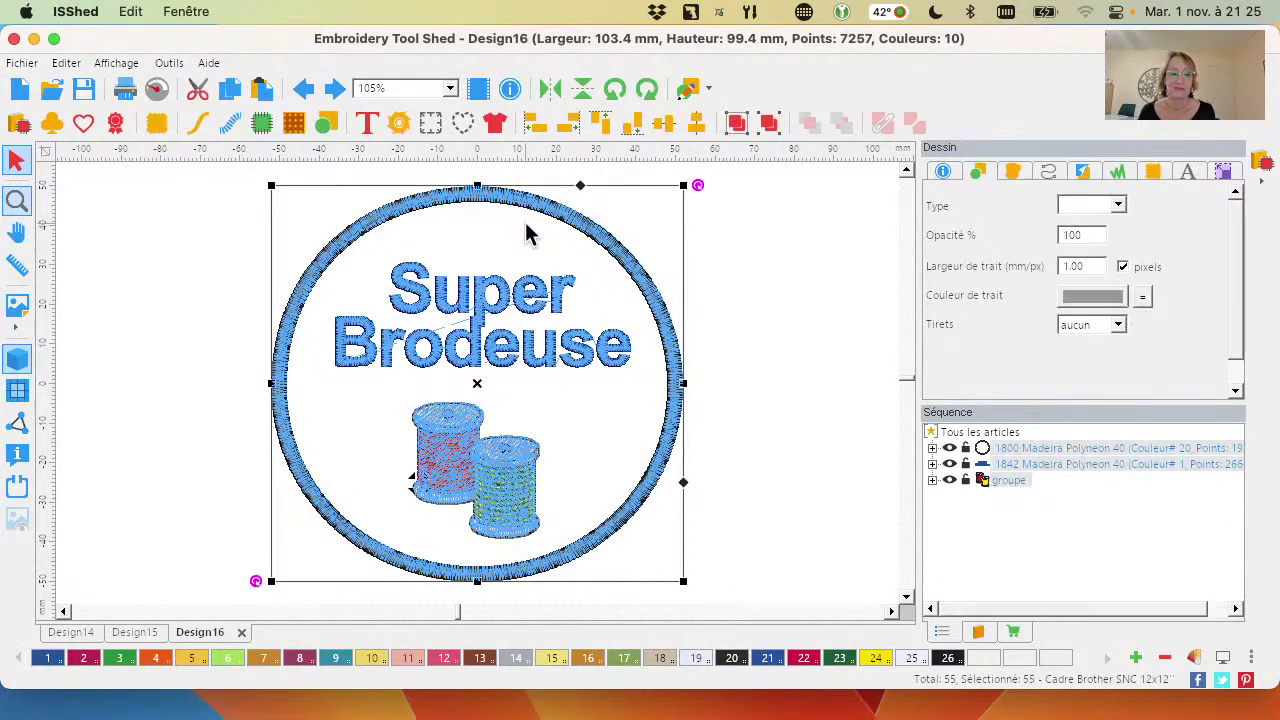
pyautogui.click(1223, 172)
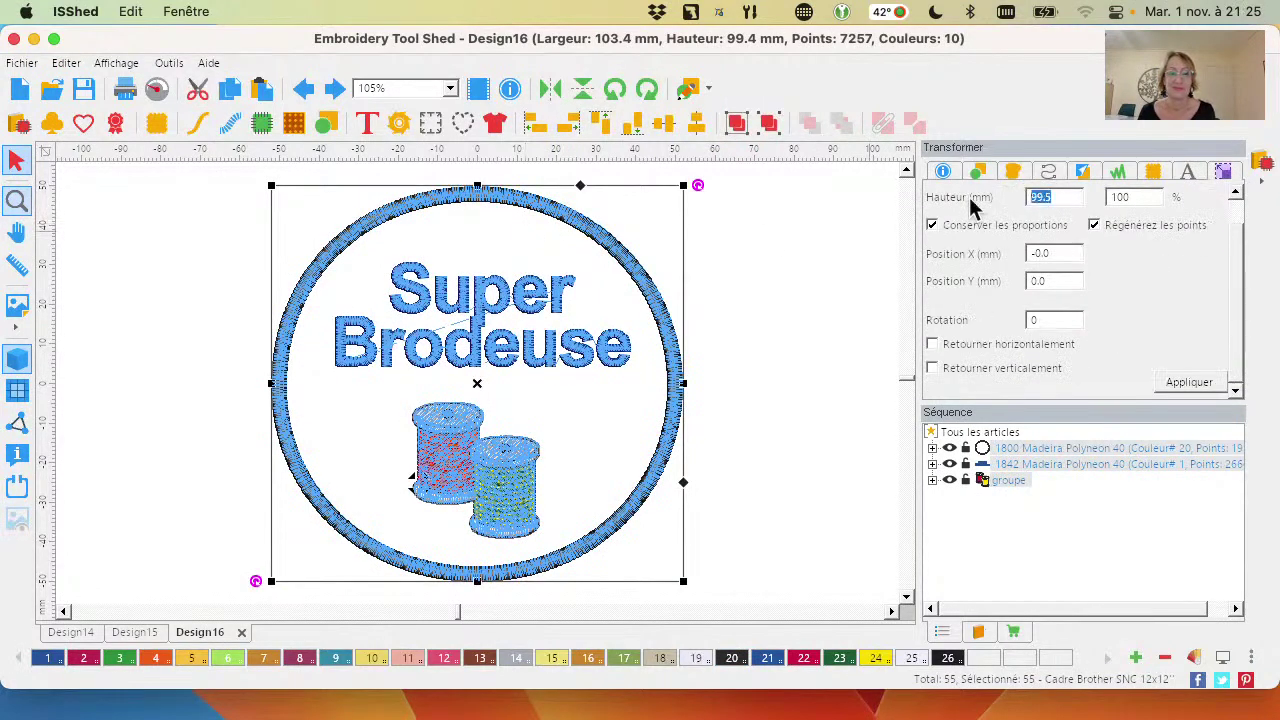
pyautogui.write('49')
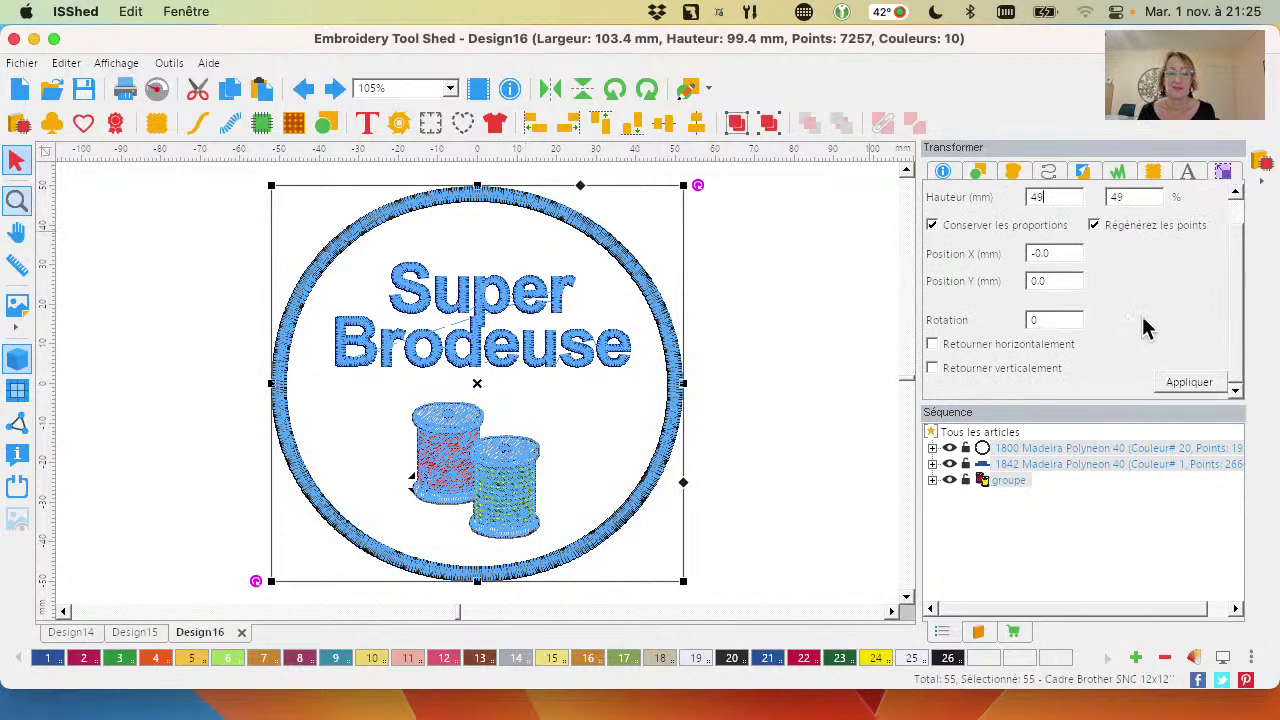
pyautogui.click(1205, 383)
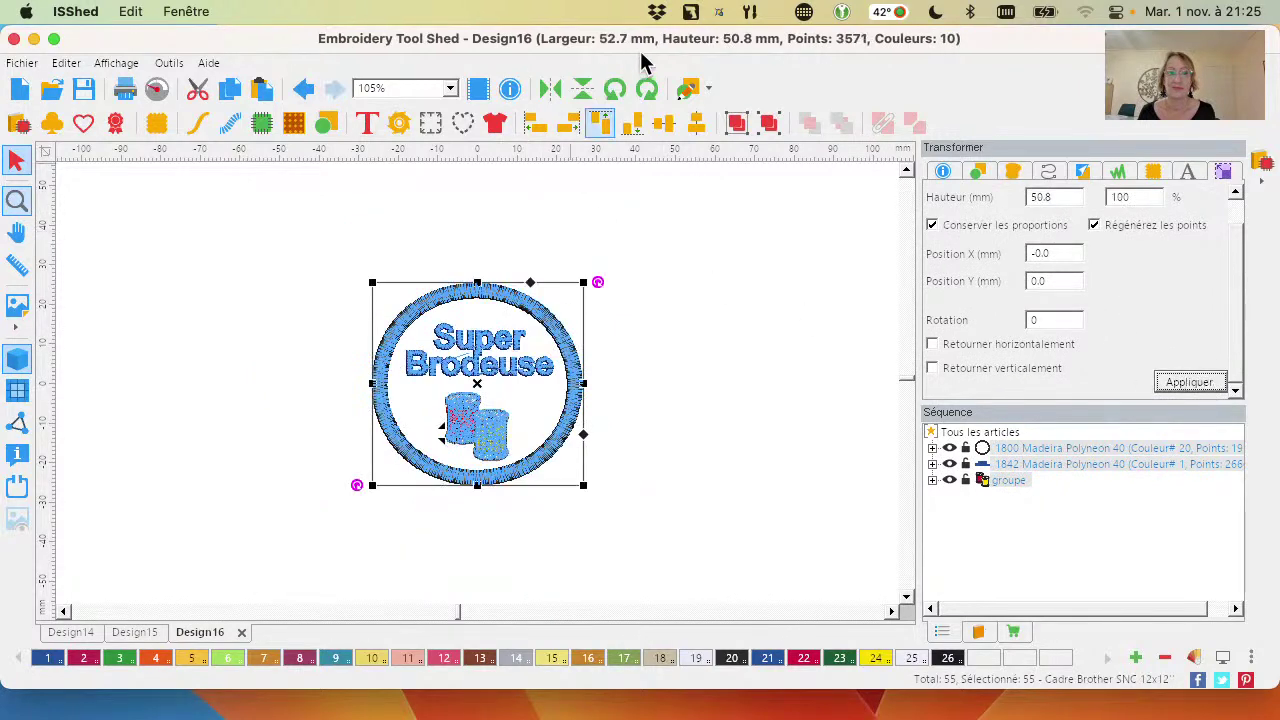
# Scale the entire badge proportionally to a height of 80 mm
pyautogui.doubleClick(1075, 197)
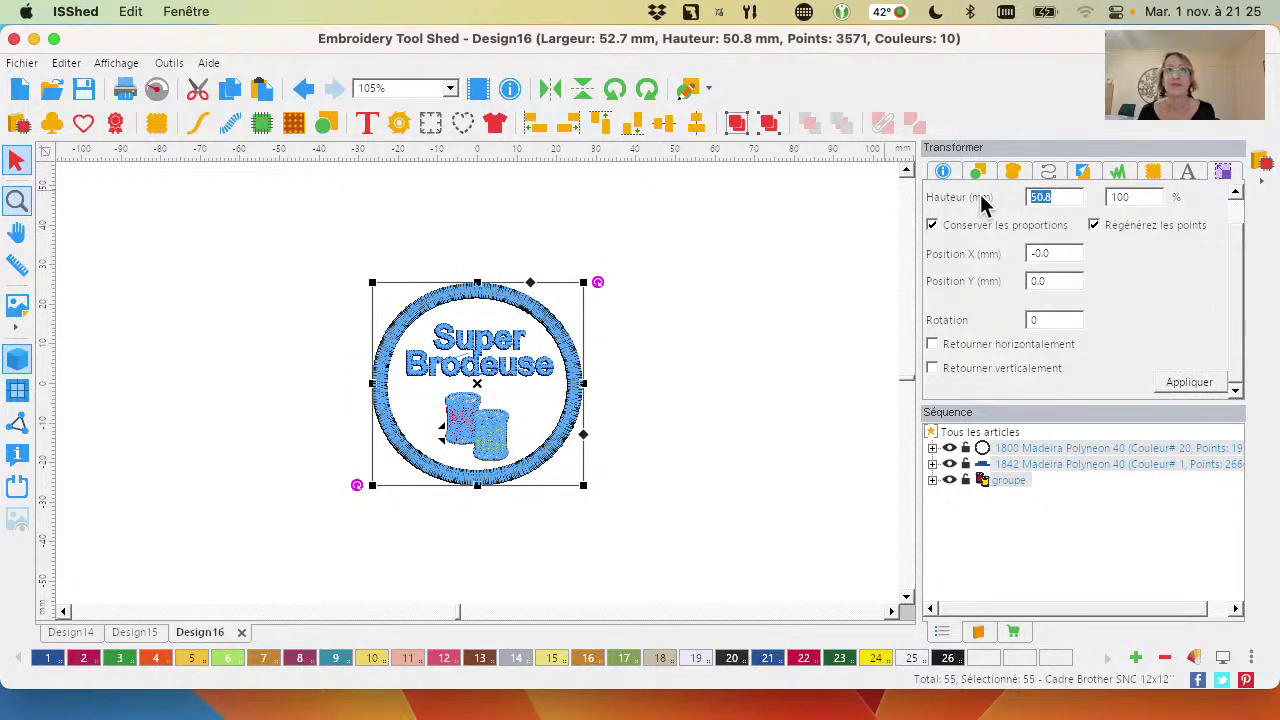
pyautogui.write('80')
pyautogui.click(1190, 383)
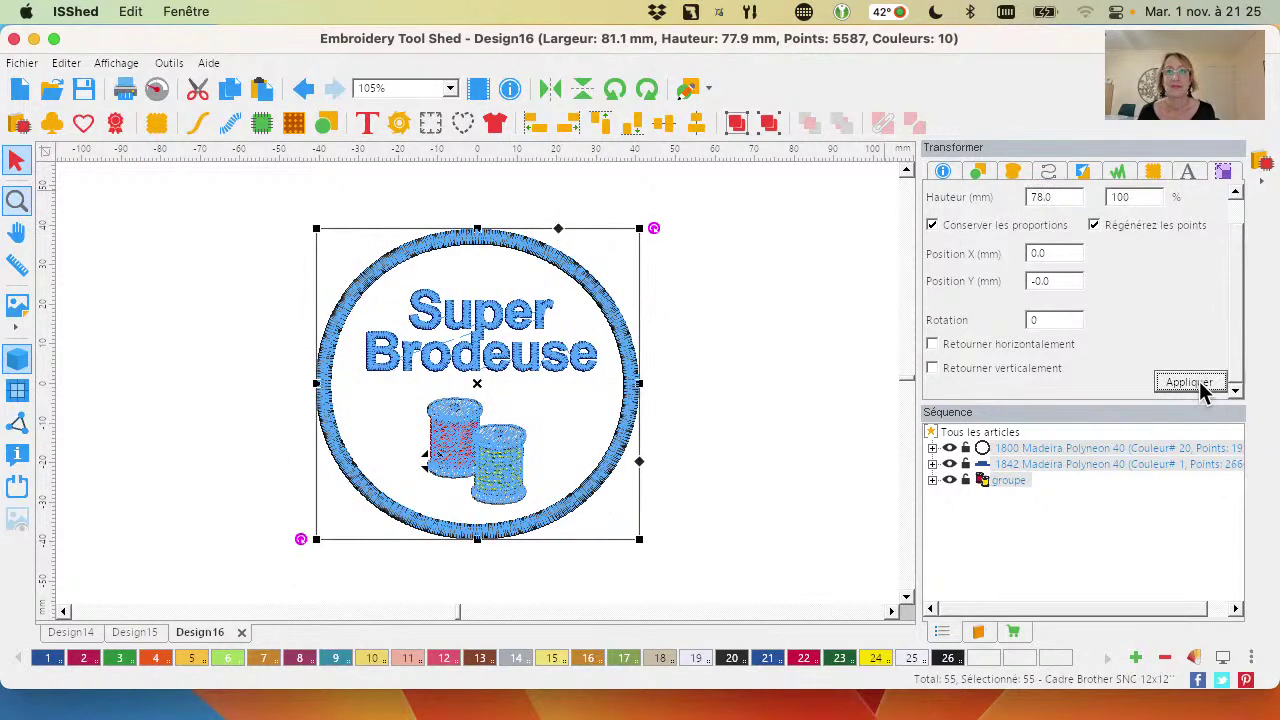
# Set the entire badge's height to 46.5 mm with proportions kept, and deselect it
pyautogui.doubleClick(1074, 196)
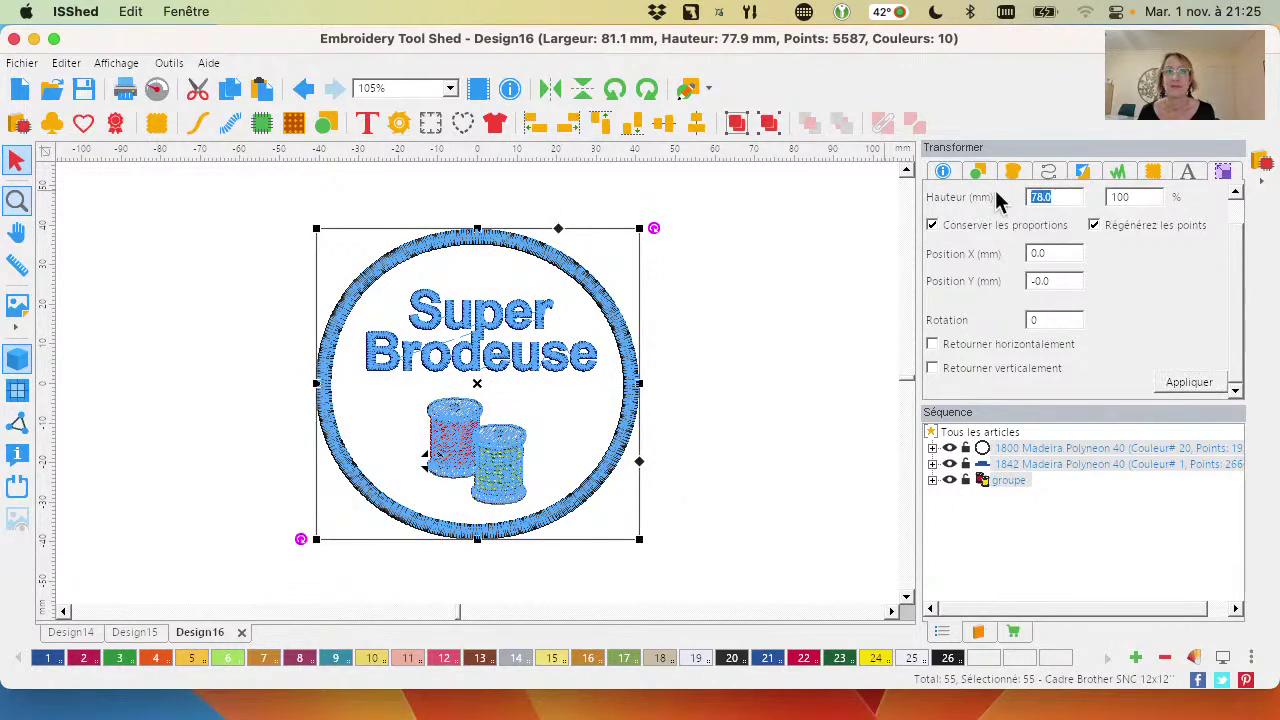
pyautogui.write('46.5')
pyautogui.click(1192, 383)
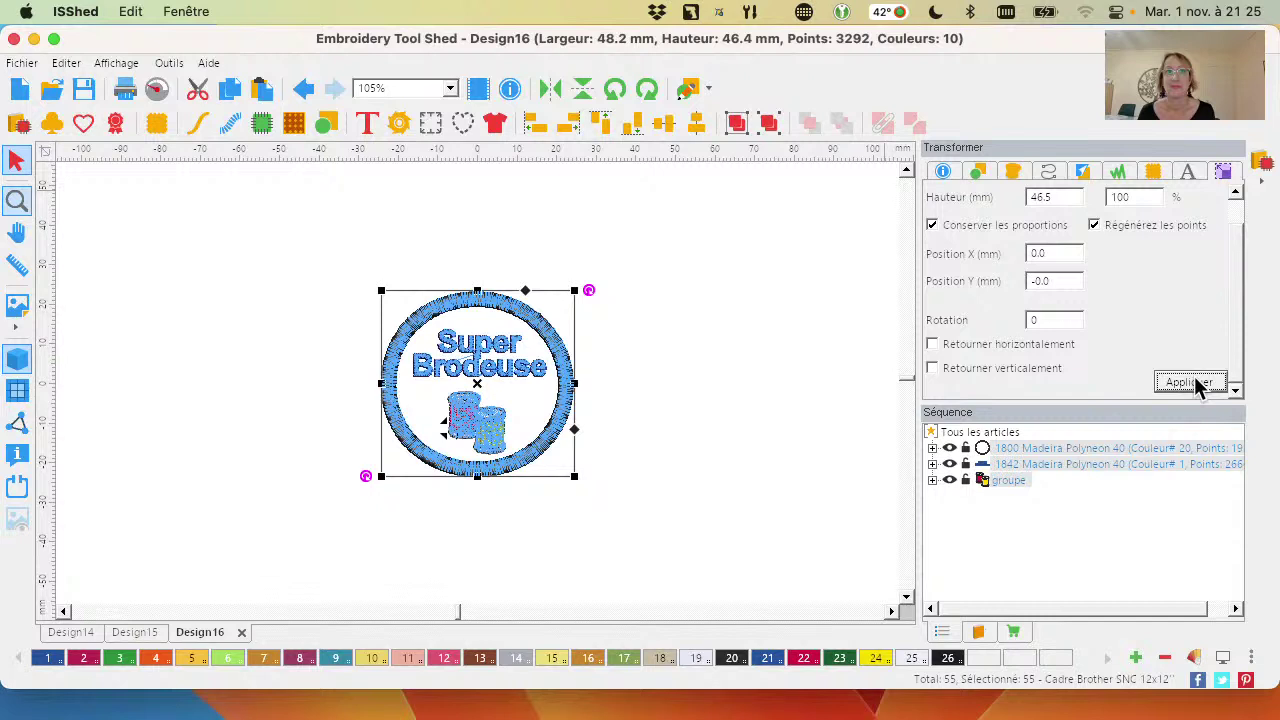
pyautogui.click(671, 268)
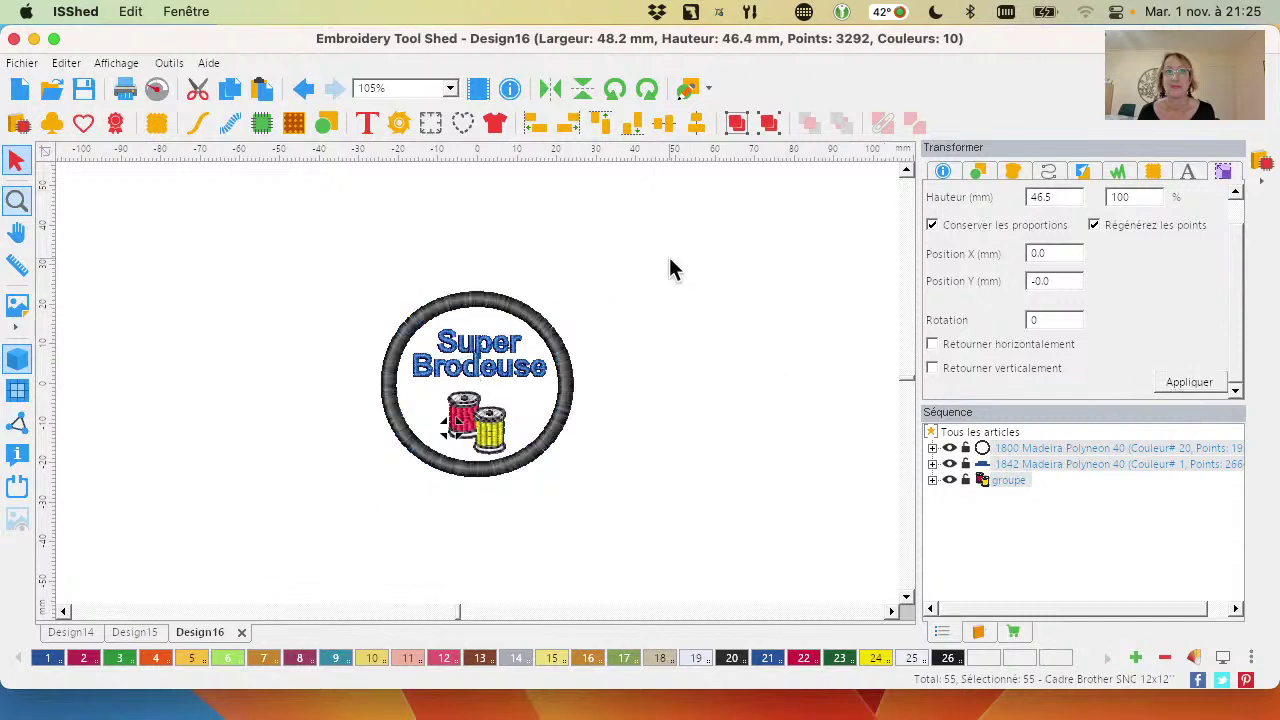
# Open the cutting layout for the resized circular appliqué alone and apply 20 repetitions
pyautogui.click(477, 302)
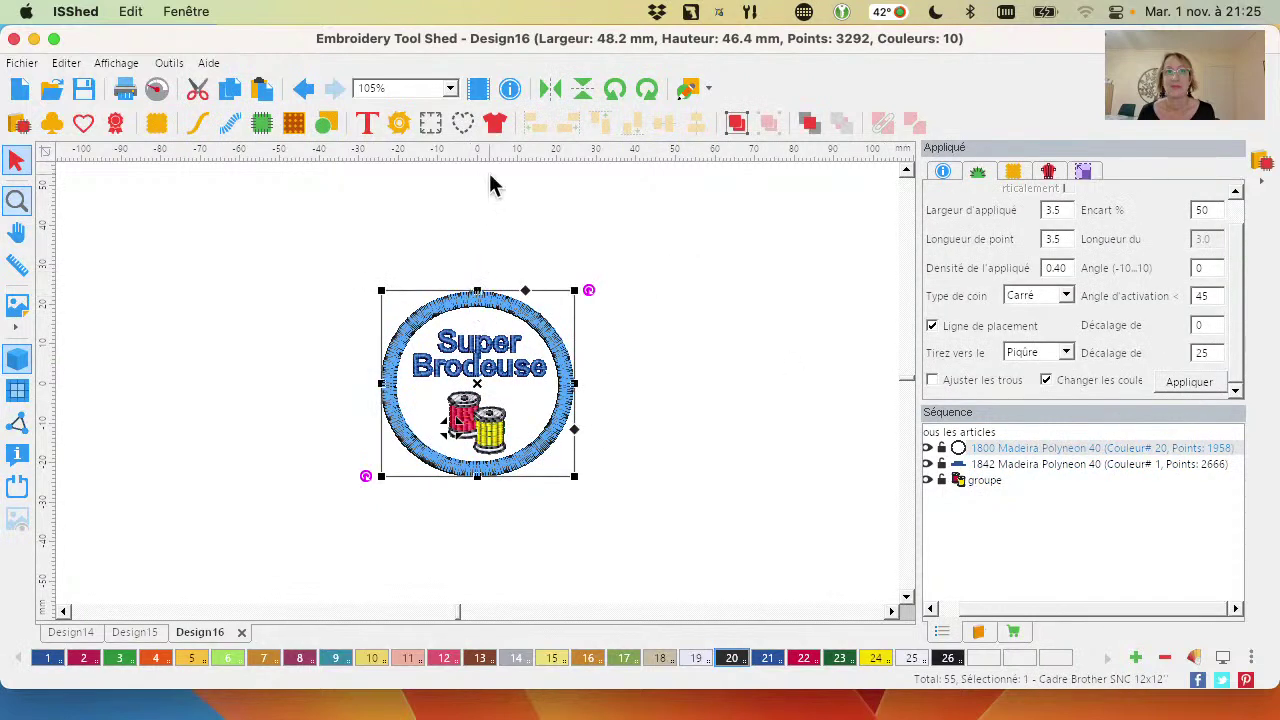
pyautogui.click(399, 124)
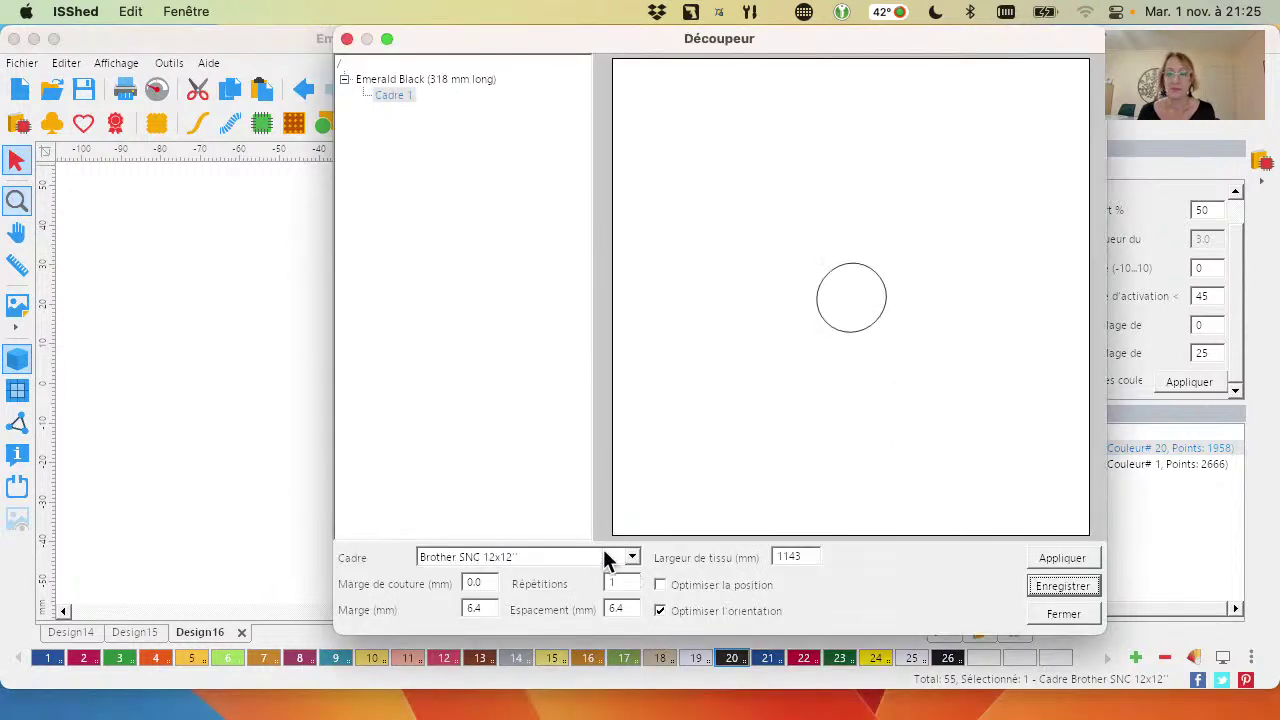
pyautogui.doubleClick(614, 583)
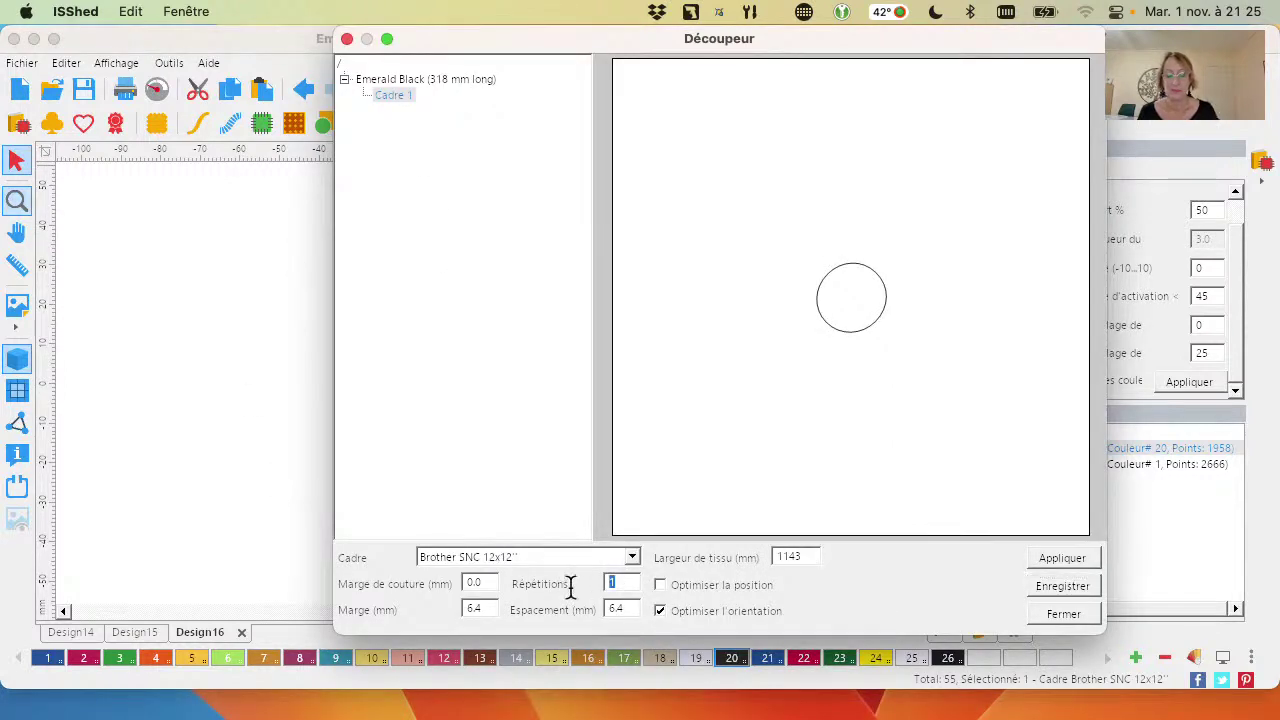
pyautogui.write('20')
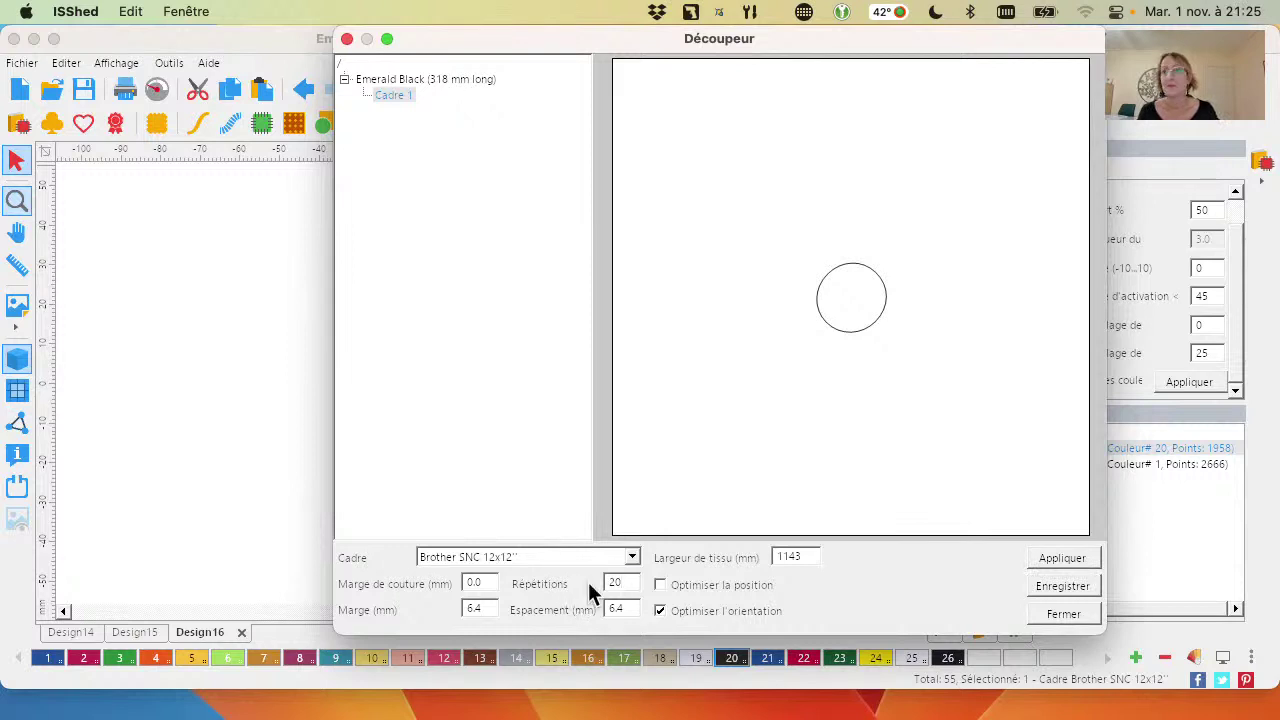
pyautogui.click(1059, 561)
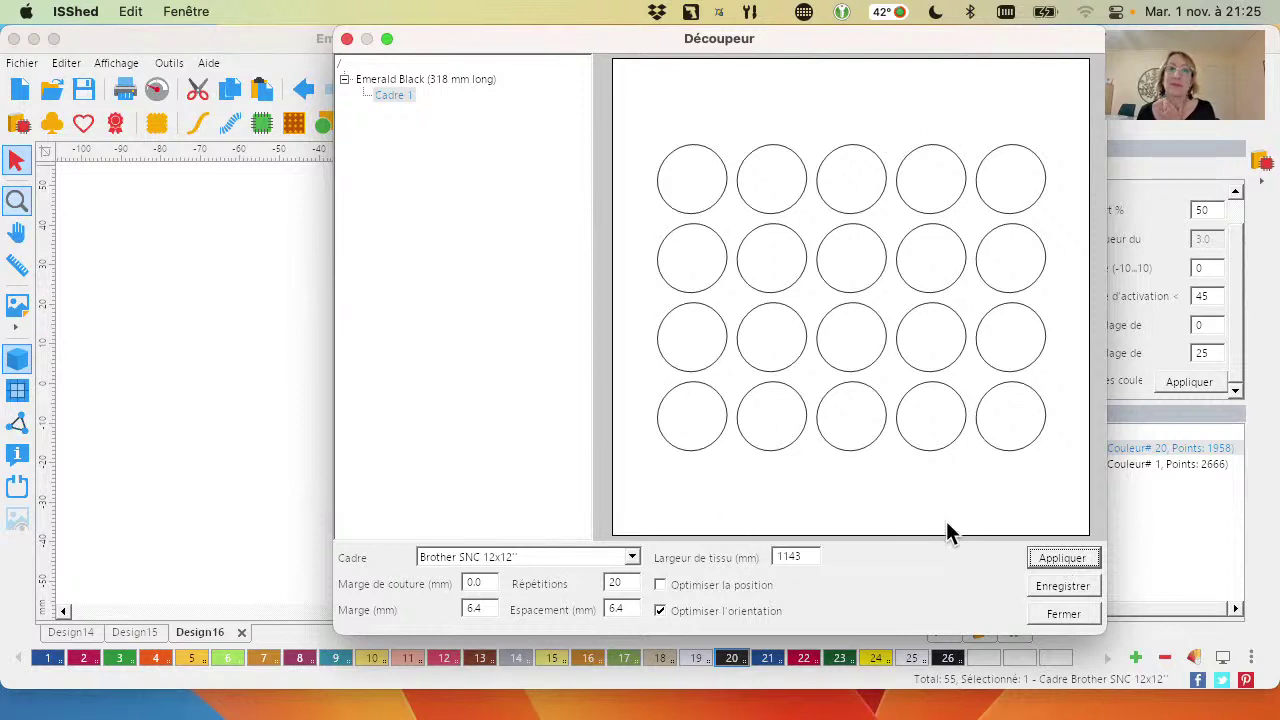
# Turn on position optimisation for the 20 circles in the cutting layout
pyautogui.click(667, 584)
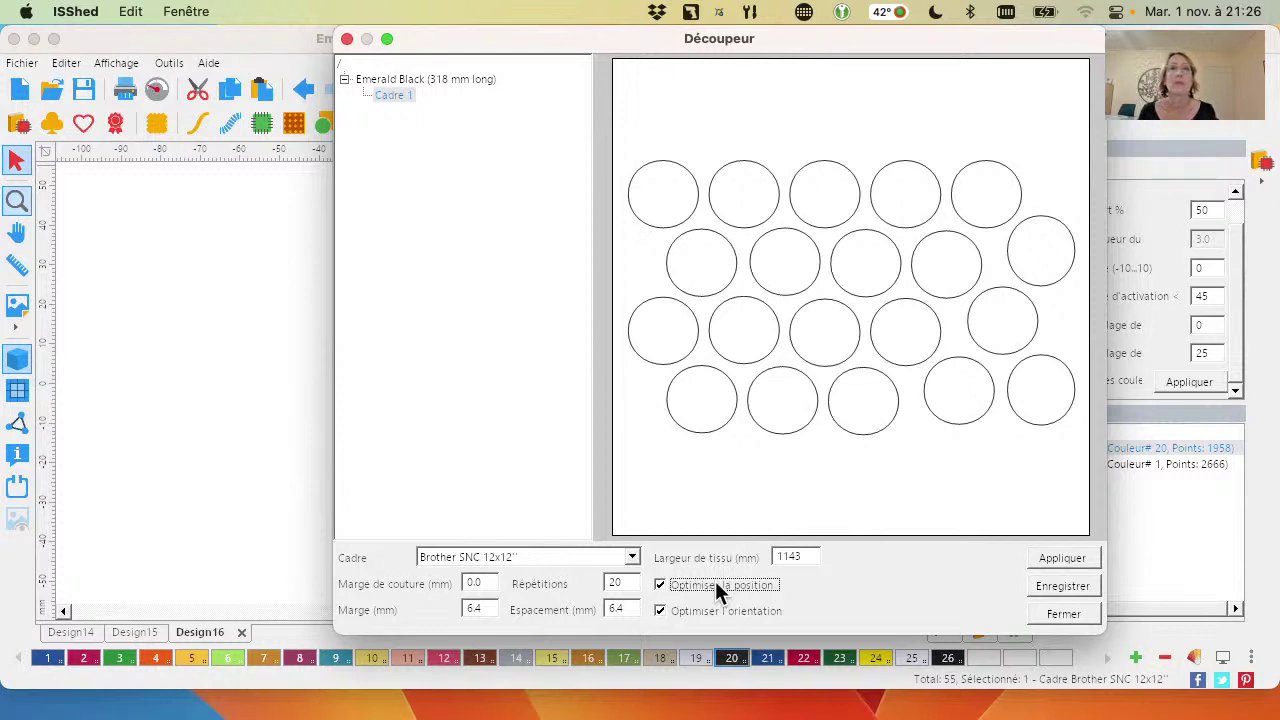
# Choose Brother SNC (FCM) as the save format for the cutting layout, then cancel the save and close the cutter
pyautogui.click(1068, 584)
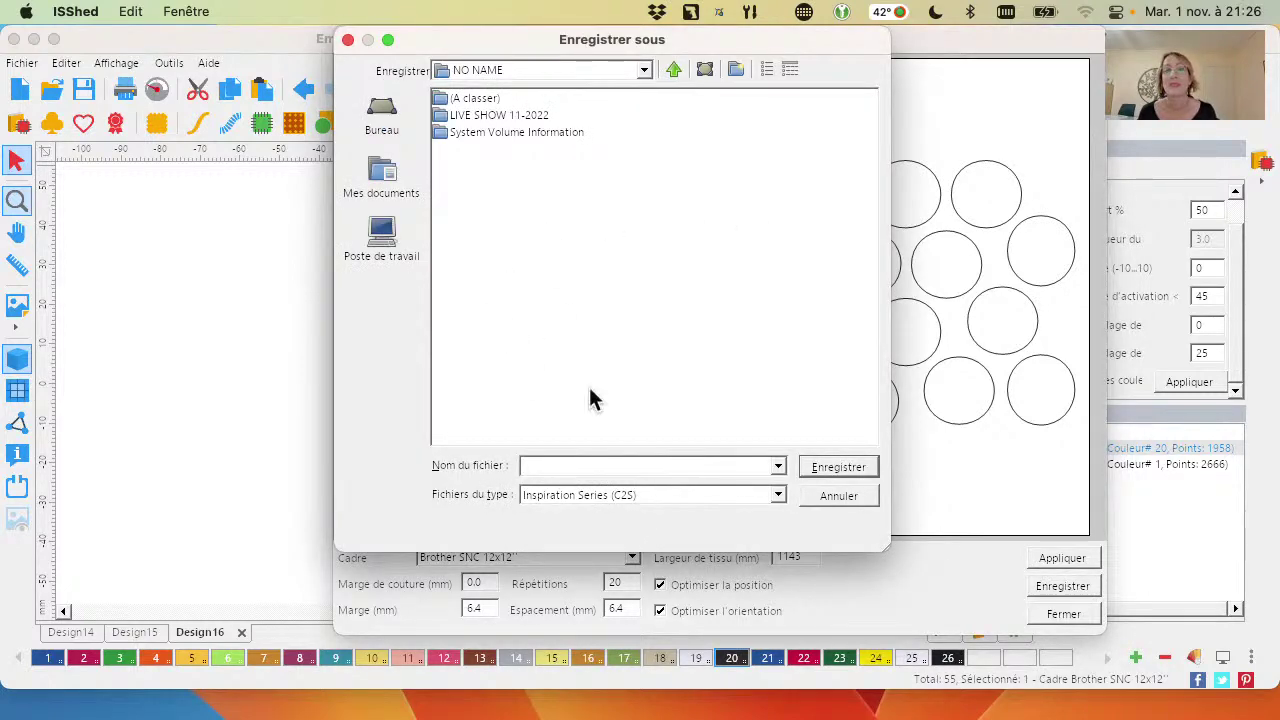
pyautogui.click(776, 494)
pyautogui.press('Down')
pyautogui.press('Down')
pyautogui.press('Down')
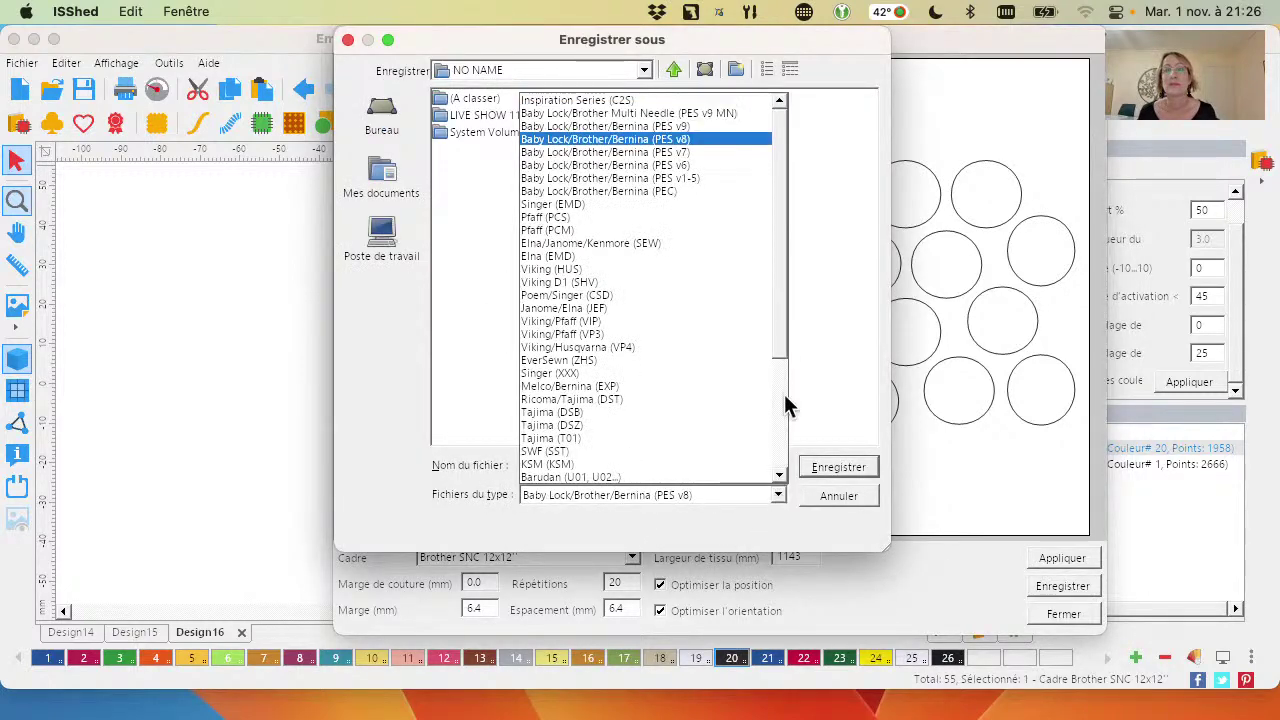
pyautogui.moveTo(784, 304); pyautogui.dragTo(784, 476)
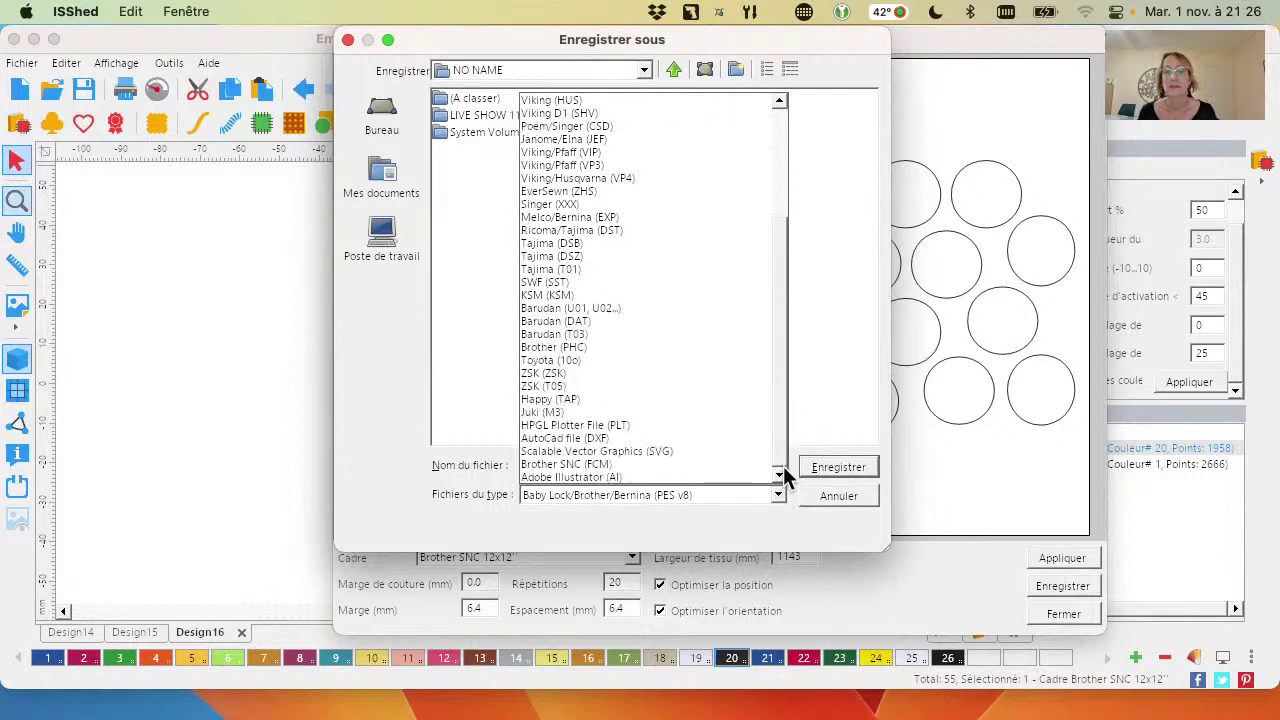
pyautogui.click(656, 464)
pyautogui.click(635, 467)
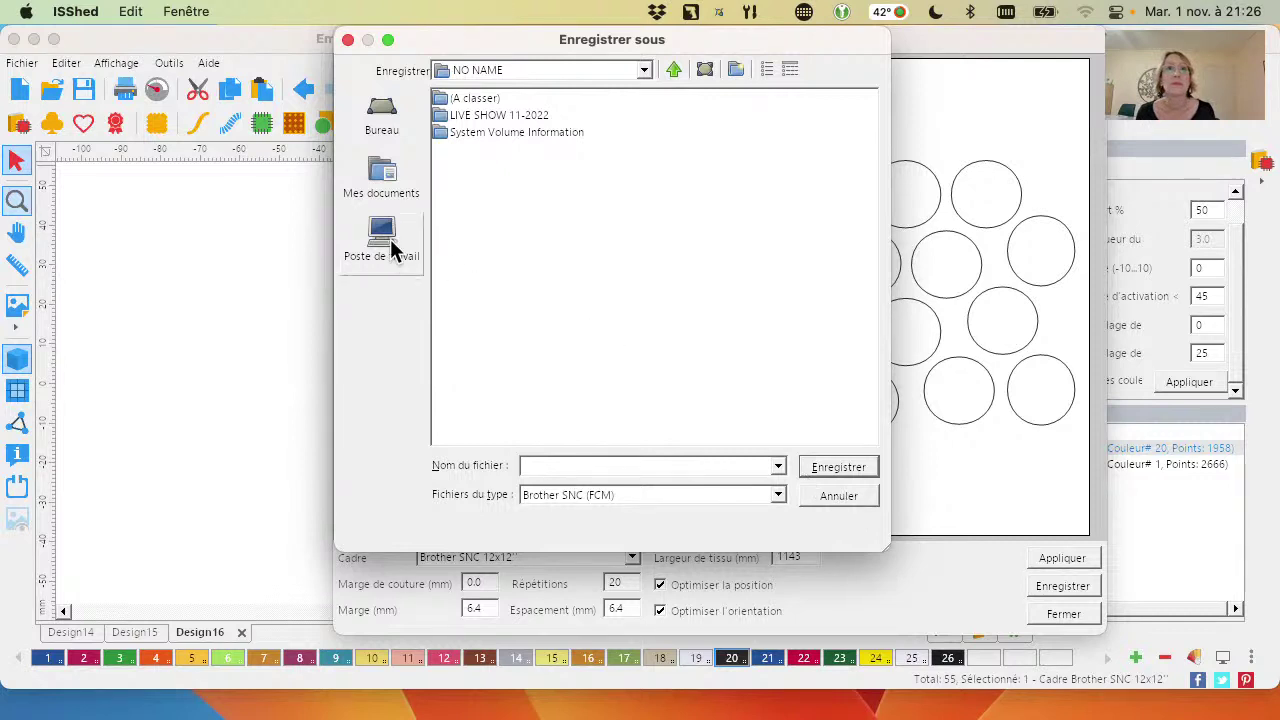
pyautogui.click(846, 496)
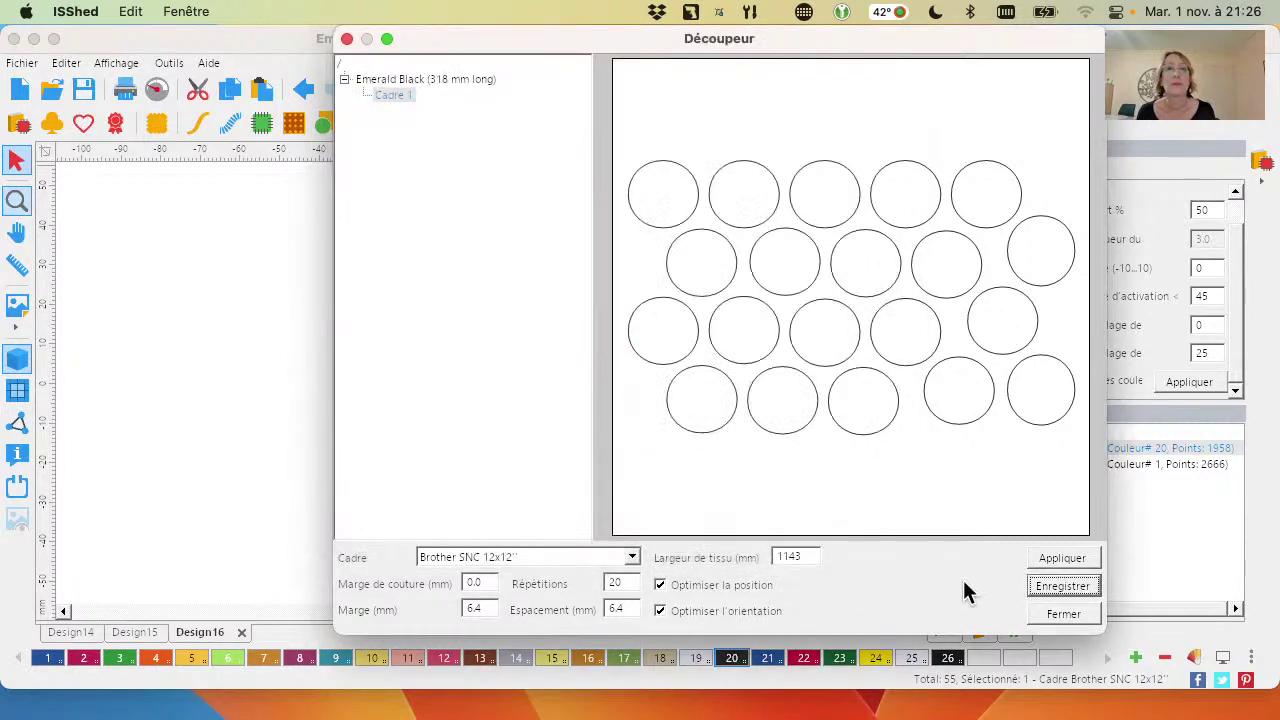
pyautogui.click(1065, 613)
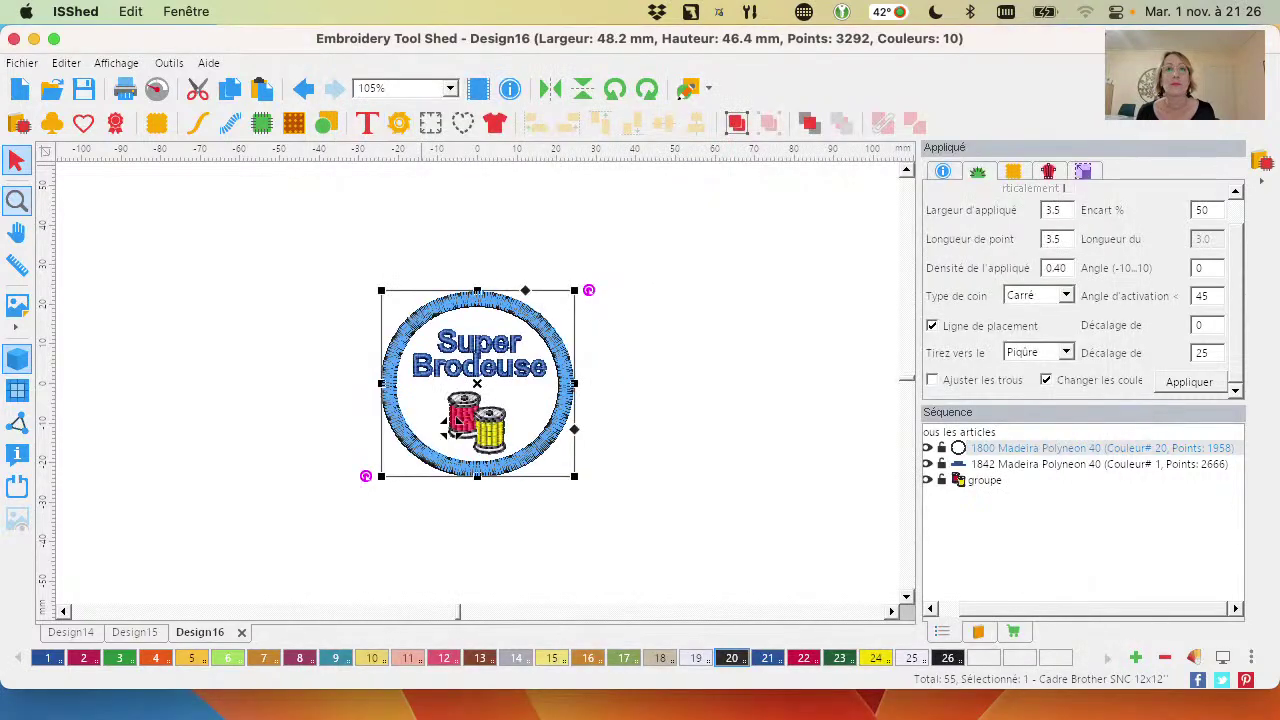
pyautogui.click(300, 700)
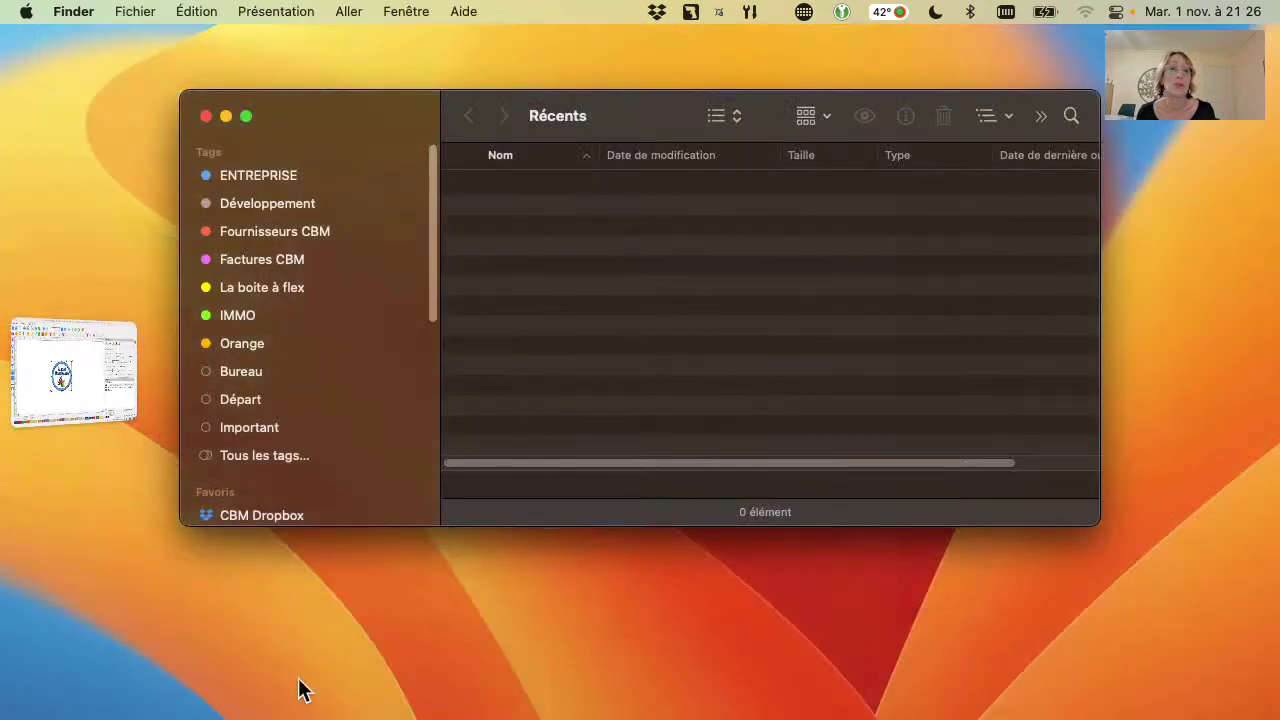
pyautogui.moveTo(378, 109); pyautogui.dragTo(381, 112)
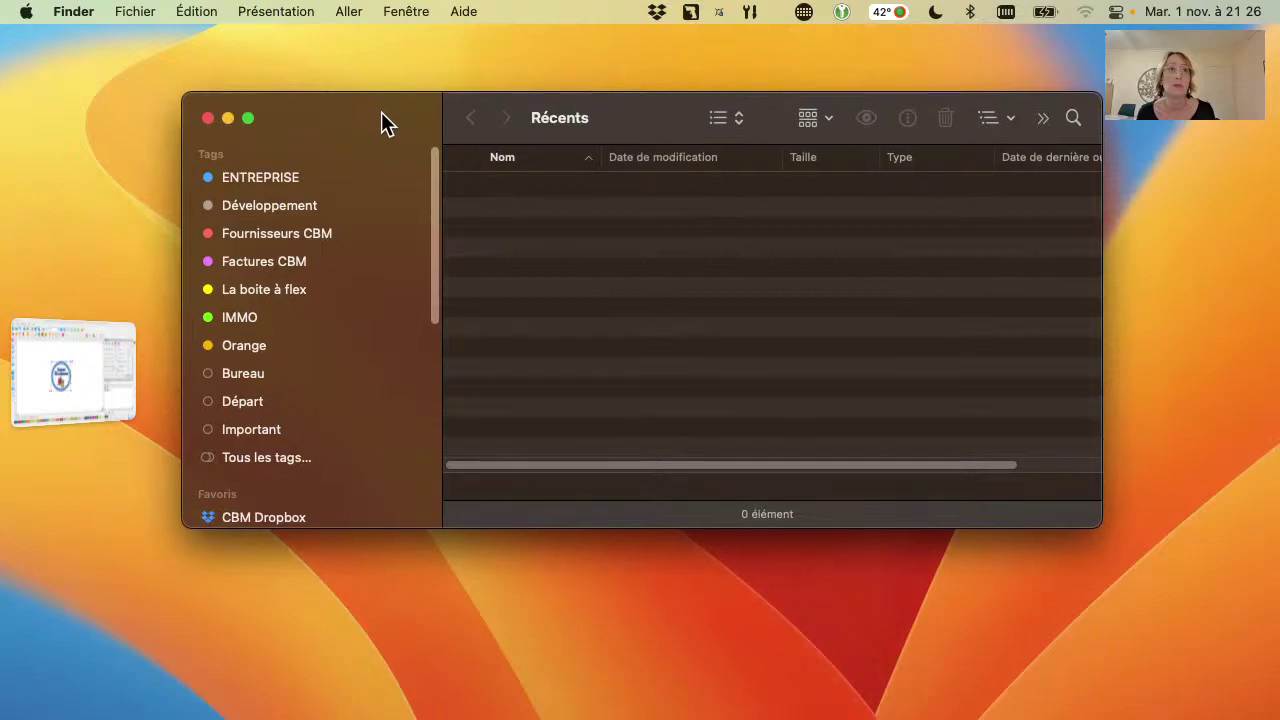
pyautogui.press('super+w')
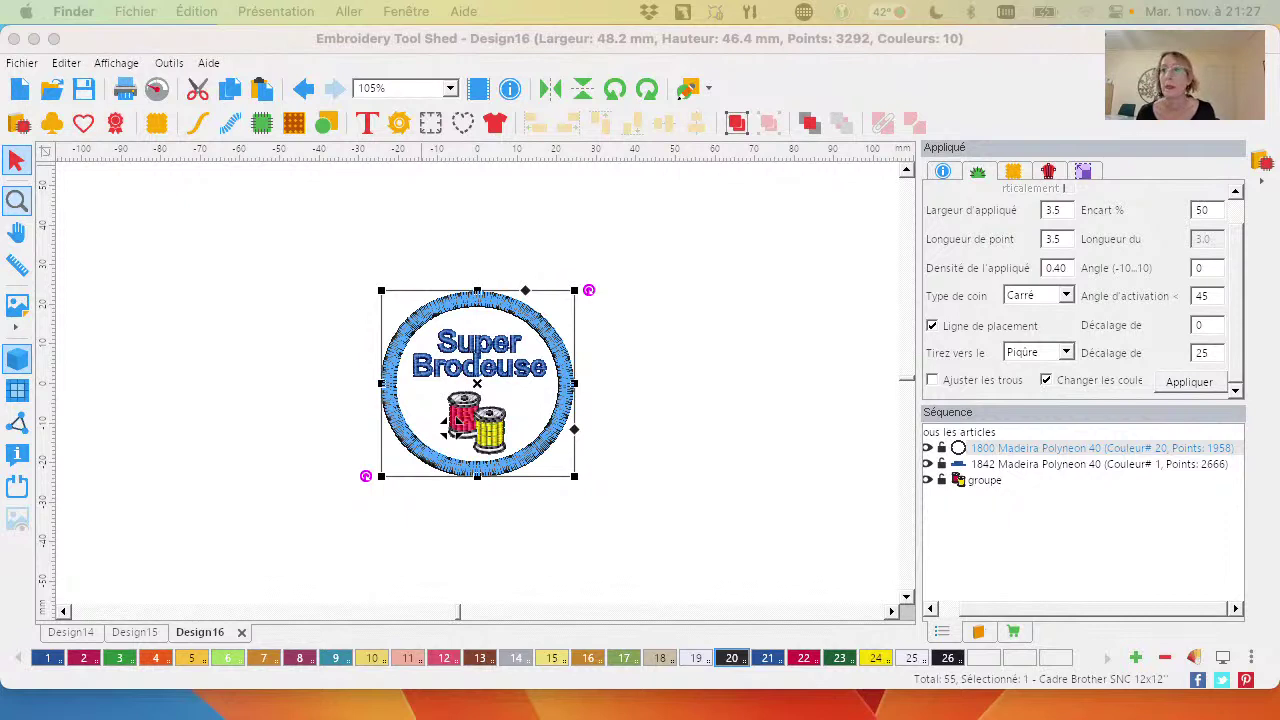
pyautogui.click(803, 349)
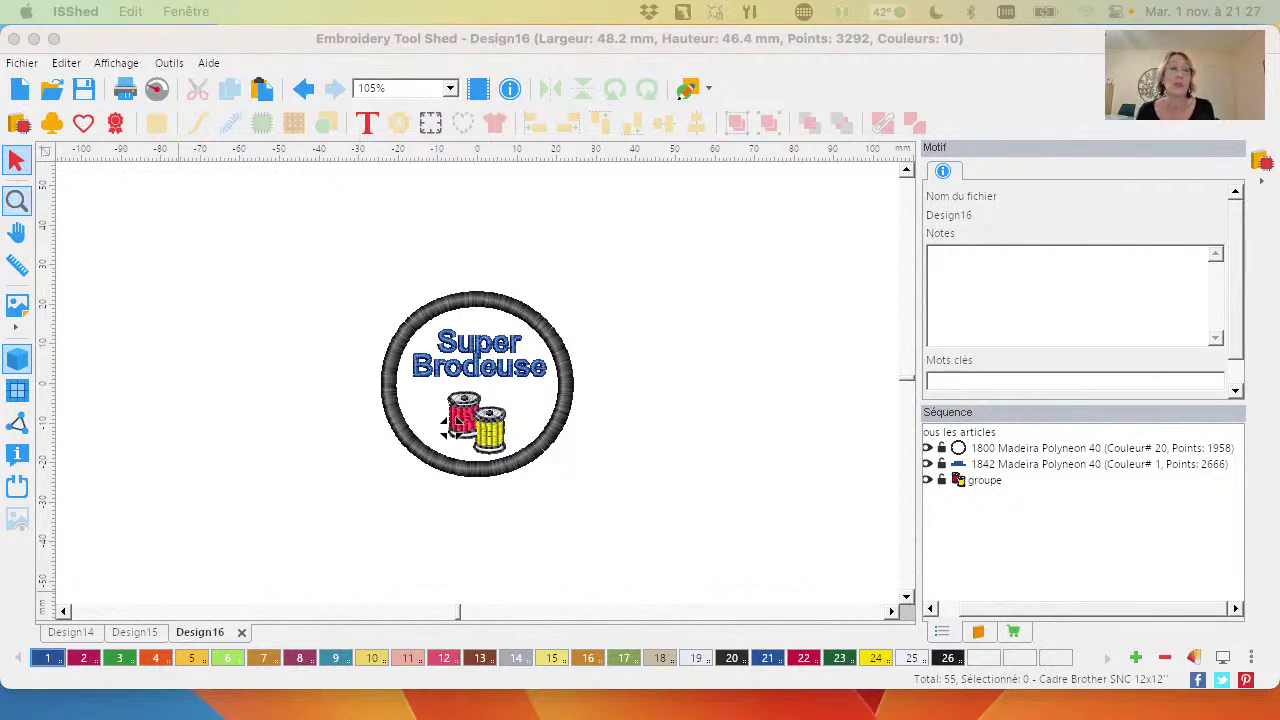
pyautogui.doubleClick(255, 401)
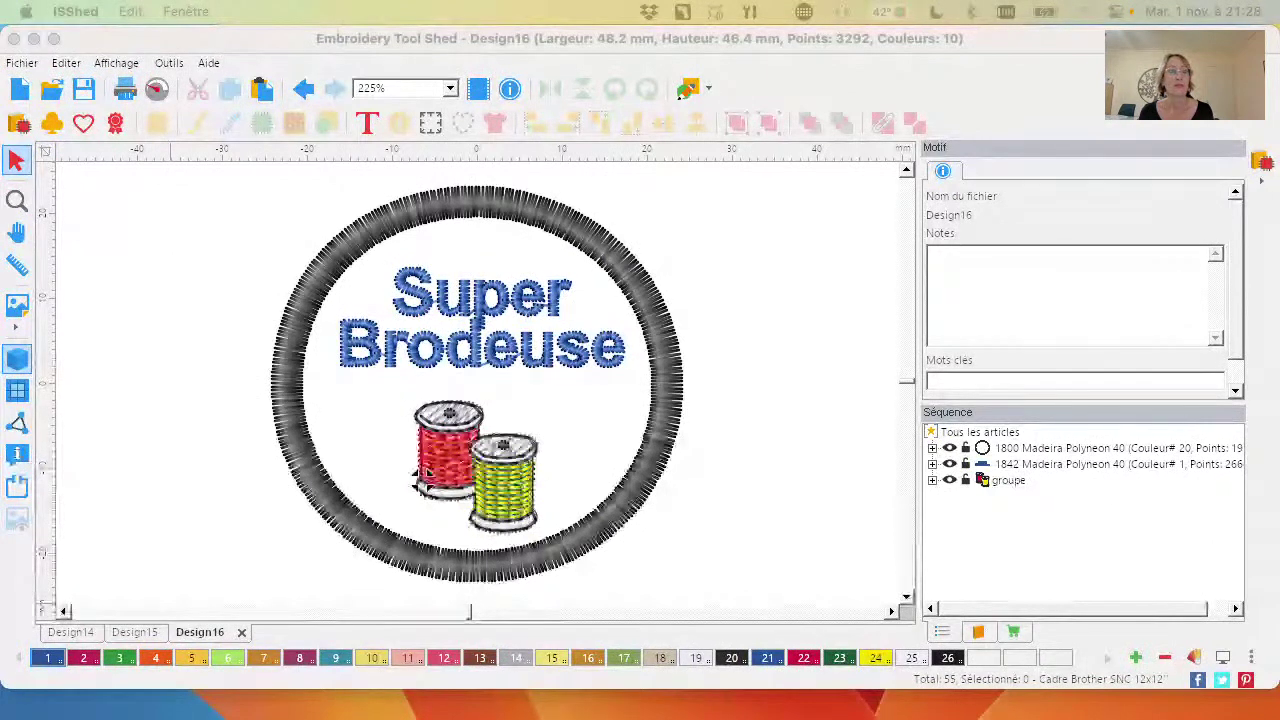
# Create a new design and insert the 02-heart01 frame from the 0-Objects catalogue as an appliqué
pyautogui.click(22, 90)
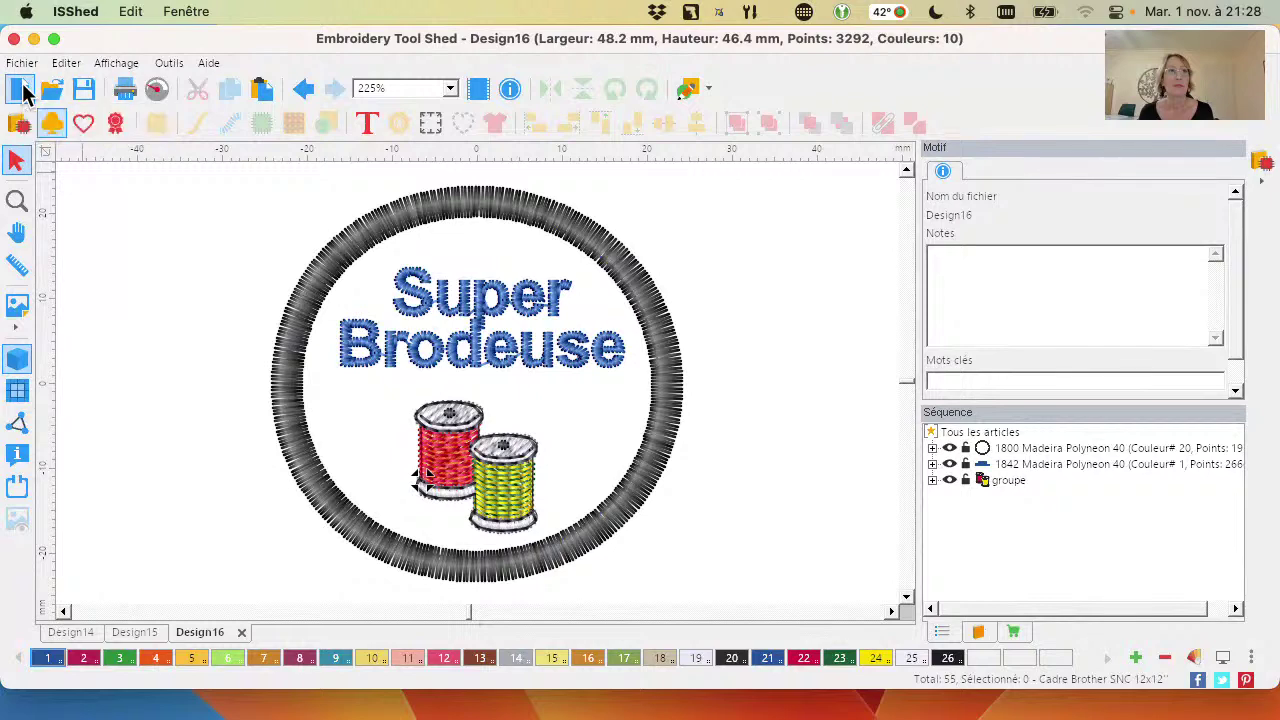
pyautogui.click(83, 124)
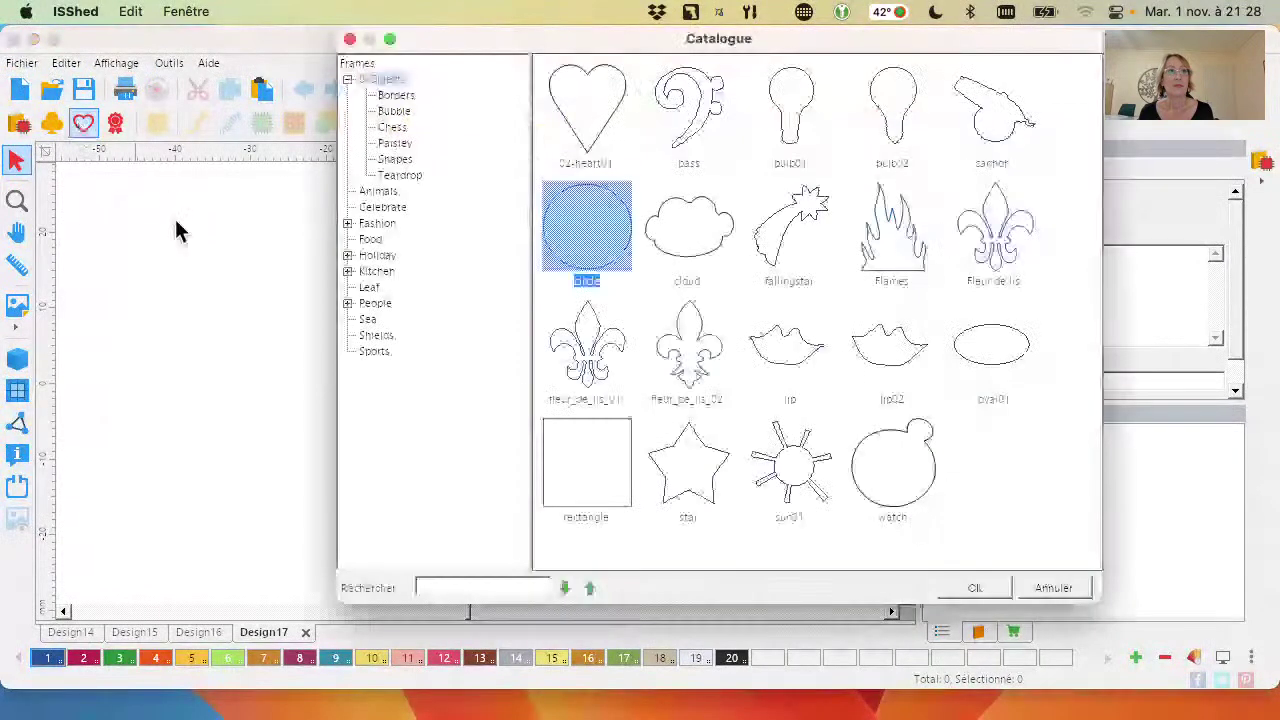
pyautogui.click(605, 115)
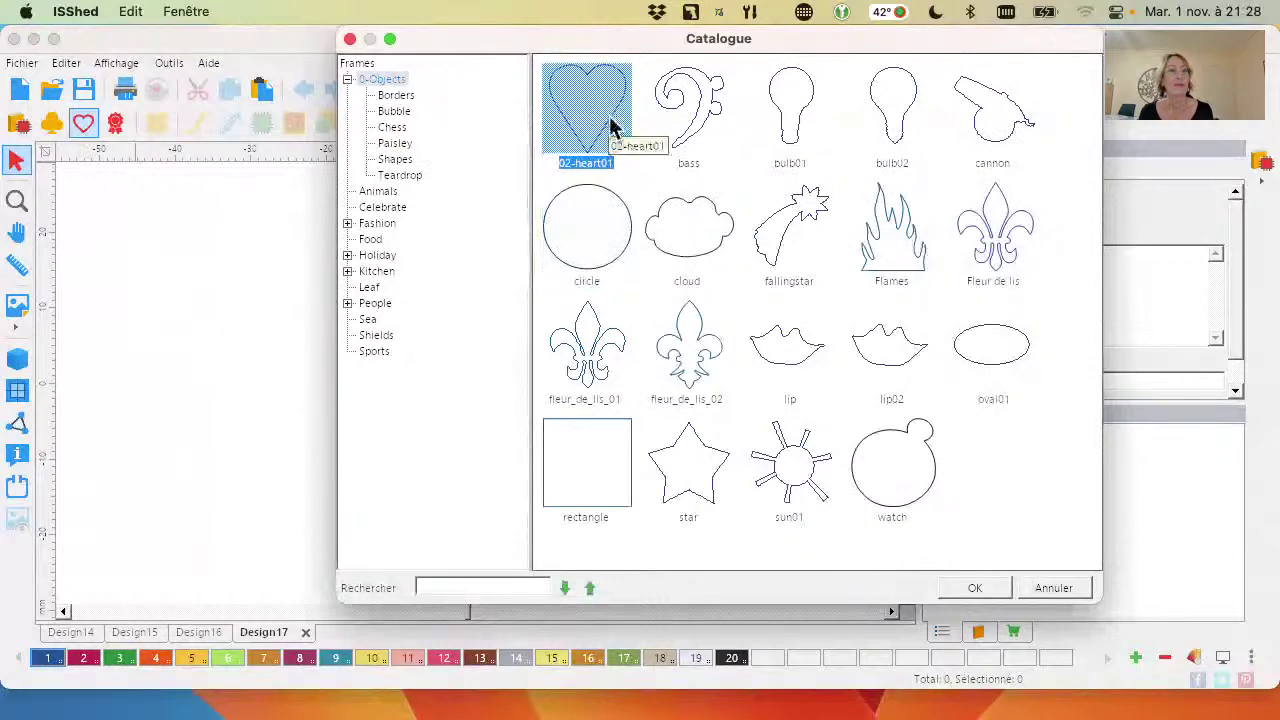
pyautogui.doubleClick(612, 125)
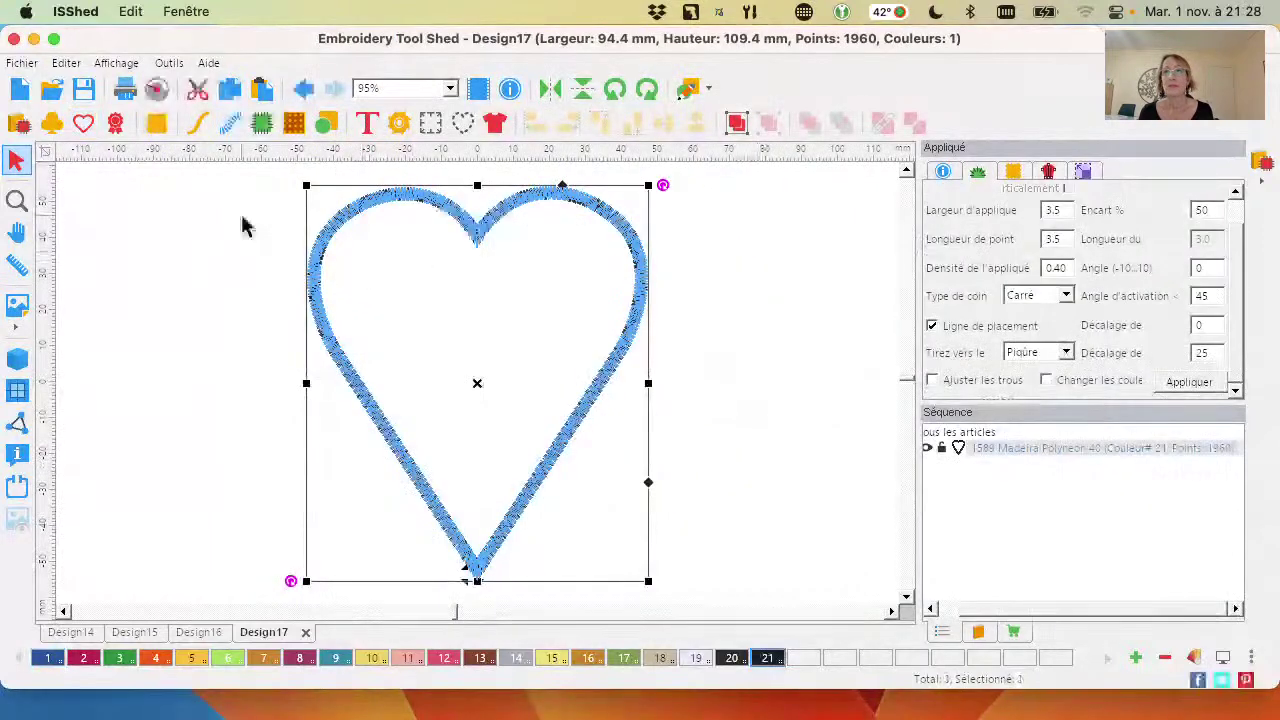
# Insert the Holiday > Valentine motif SO48049 and place it just below the notch of the heart appliqué
pyautogui.click(56, 128)
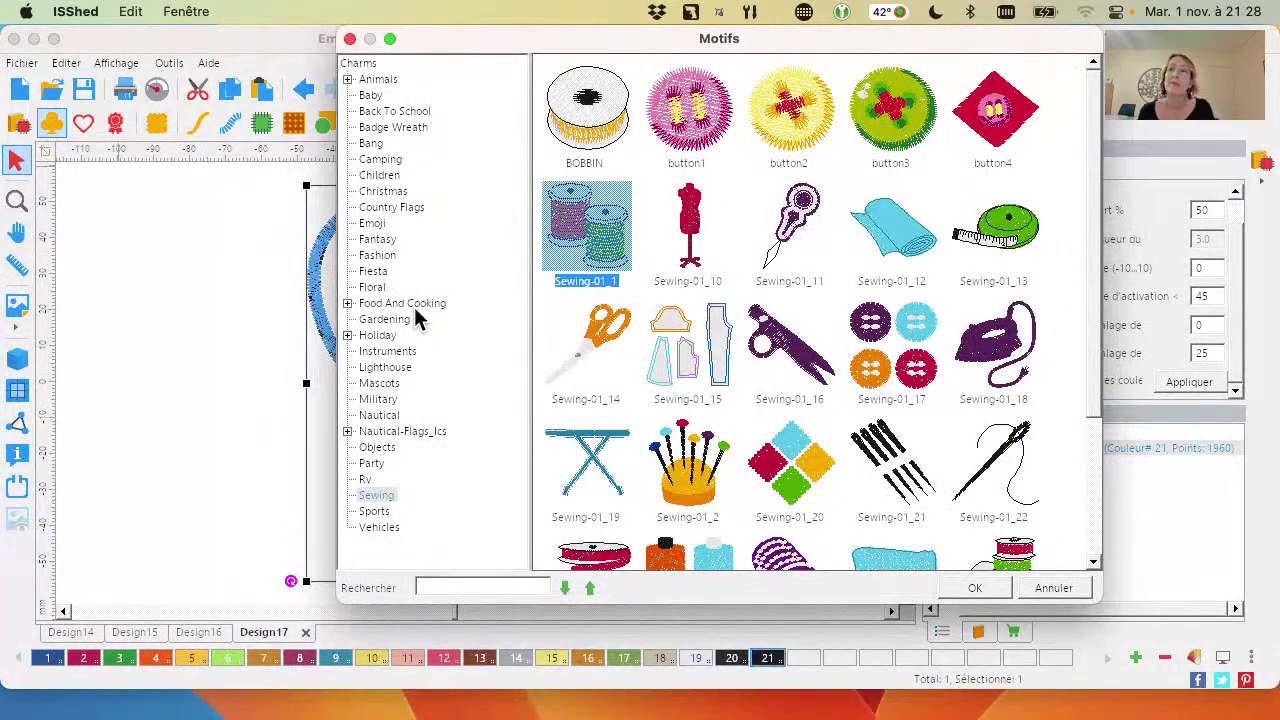
pyautogui.click(351, 335)
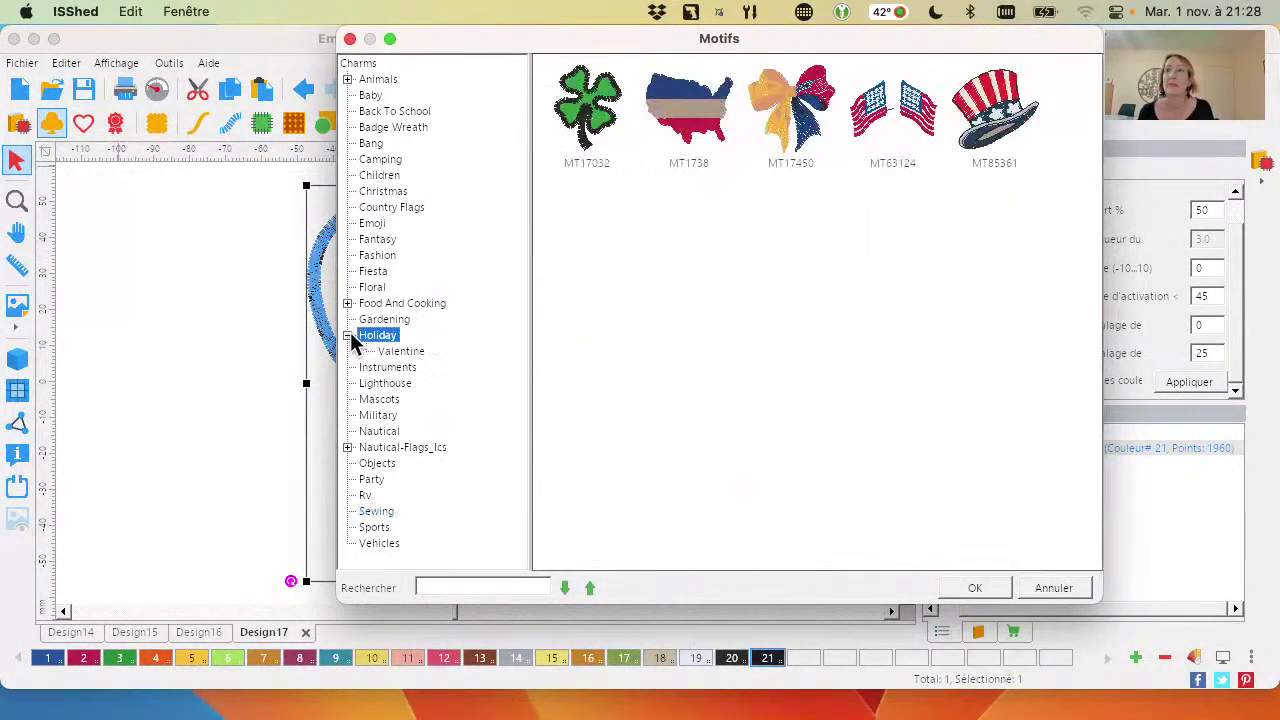
pyautogui.click(410, 352)
pyautogui.doubleClick(584, 232)
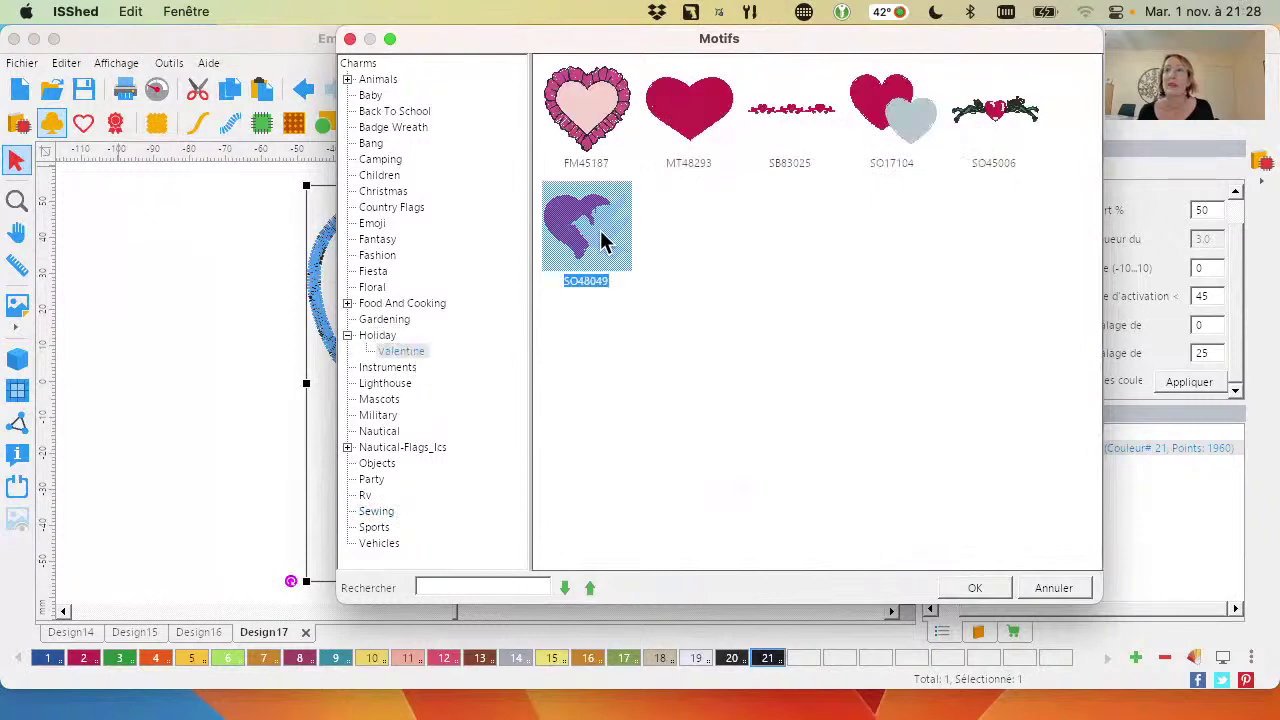
pyautogui.moveTo(465, 378); pyautogui.dragTo(470, 290)
pyautogui.click(832, 473)
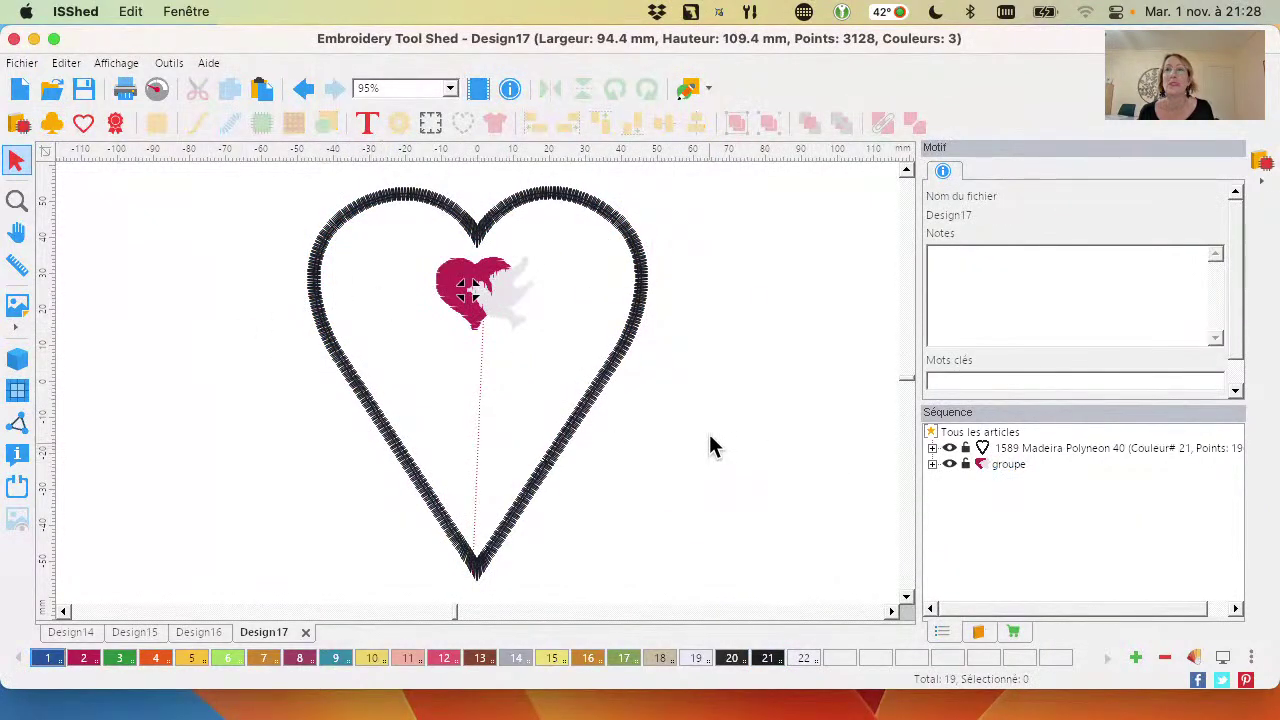
# Add the text "Toi" in Arial, 10 mm high, inside the heart to the left of the dove motif
pyautogui.click(368, 124)
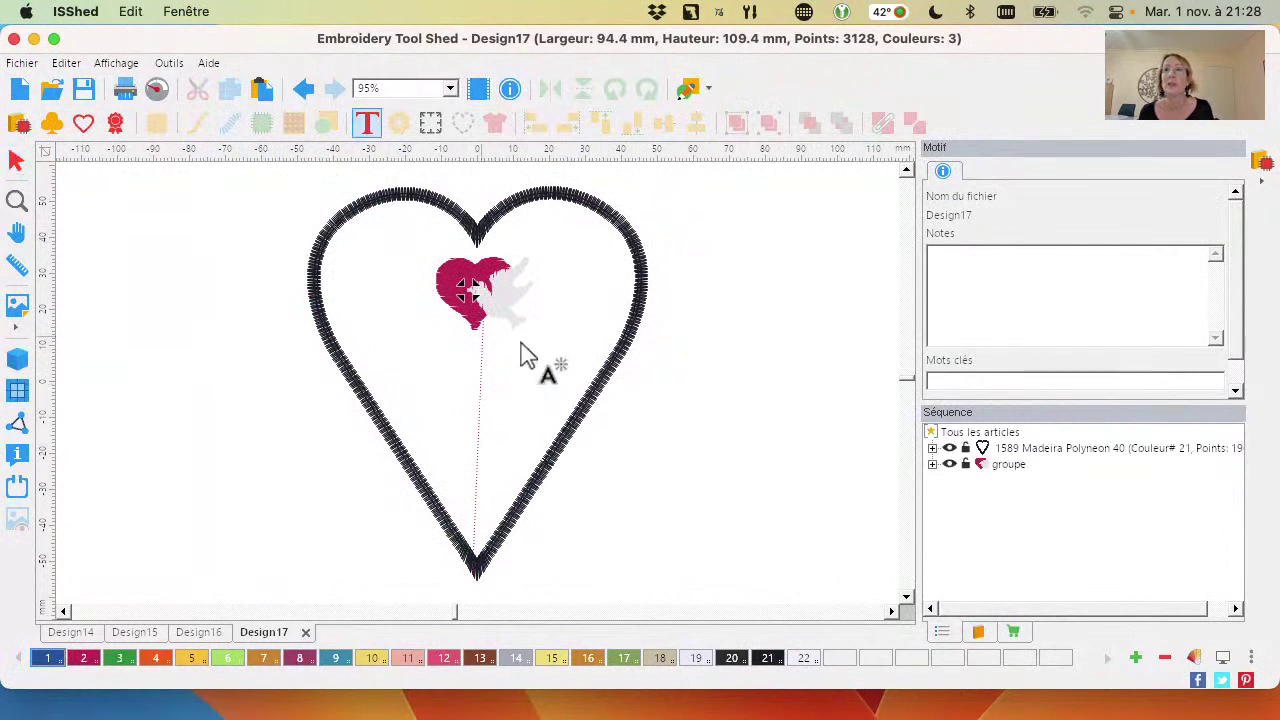
pyautogui.click(356, 266)
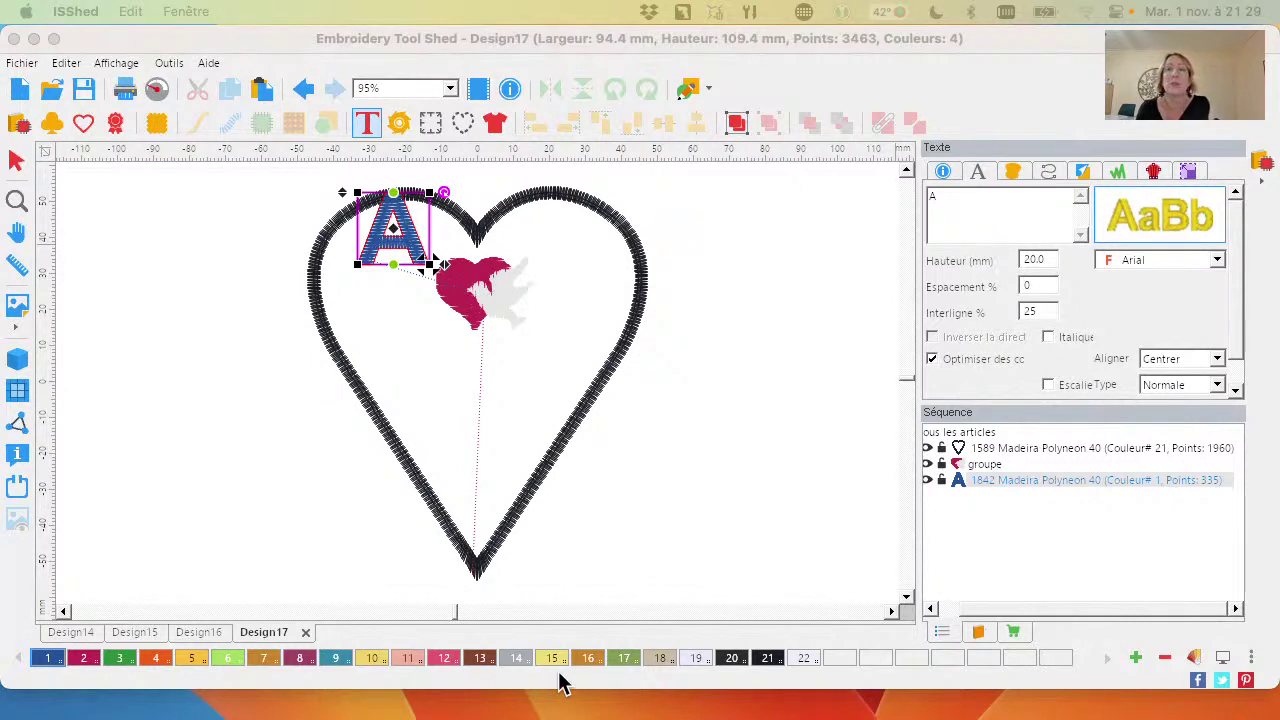
pyautogui.click(398, 275)
pyautogui.moveTo(398, 275); pyautogui.dragTo(391, 310)
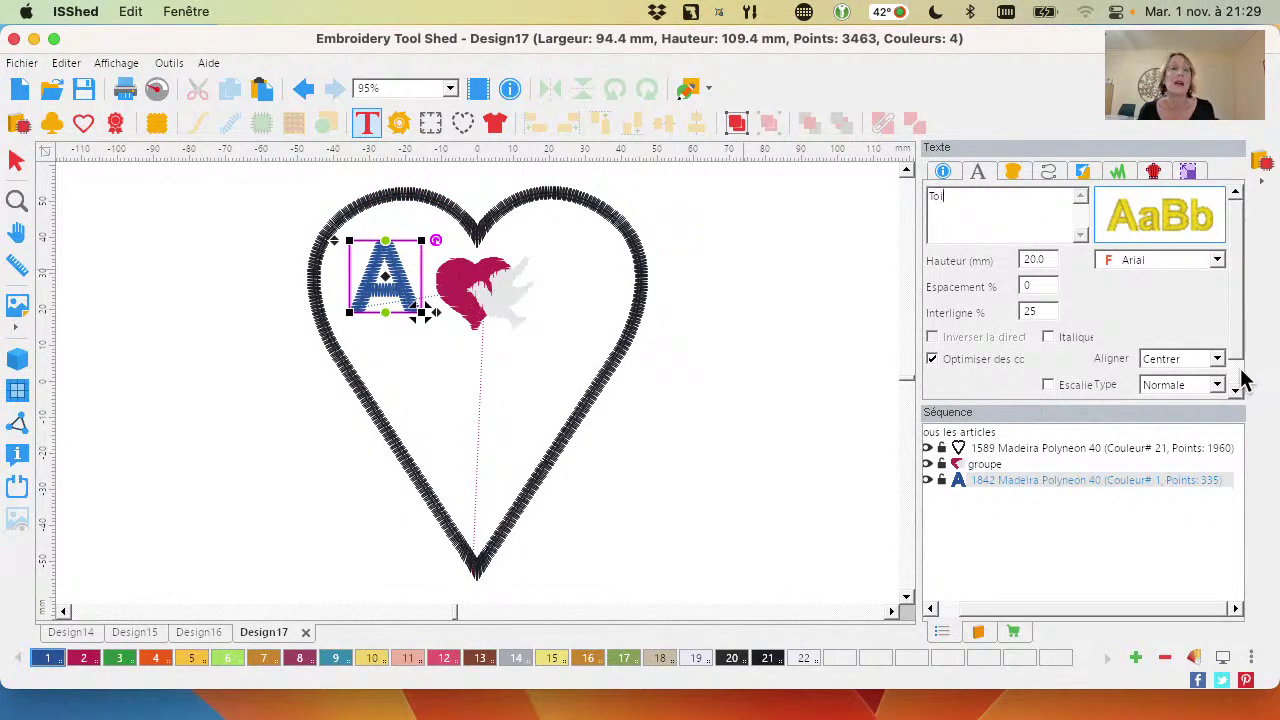
pyautogui.scroll(-2, 1240, 376)
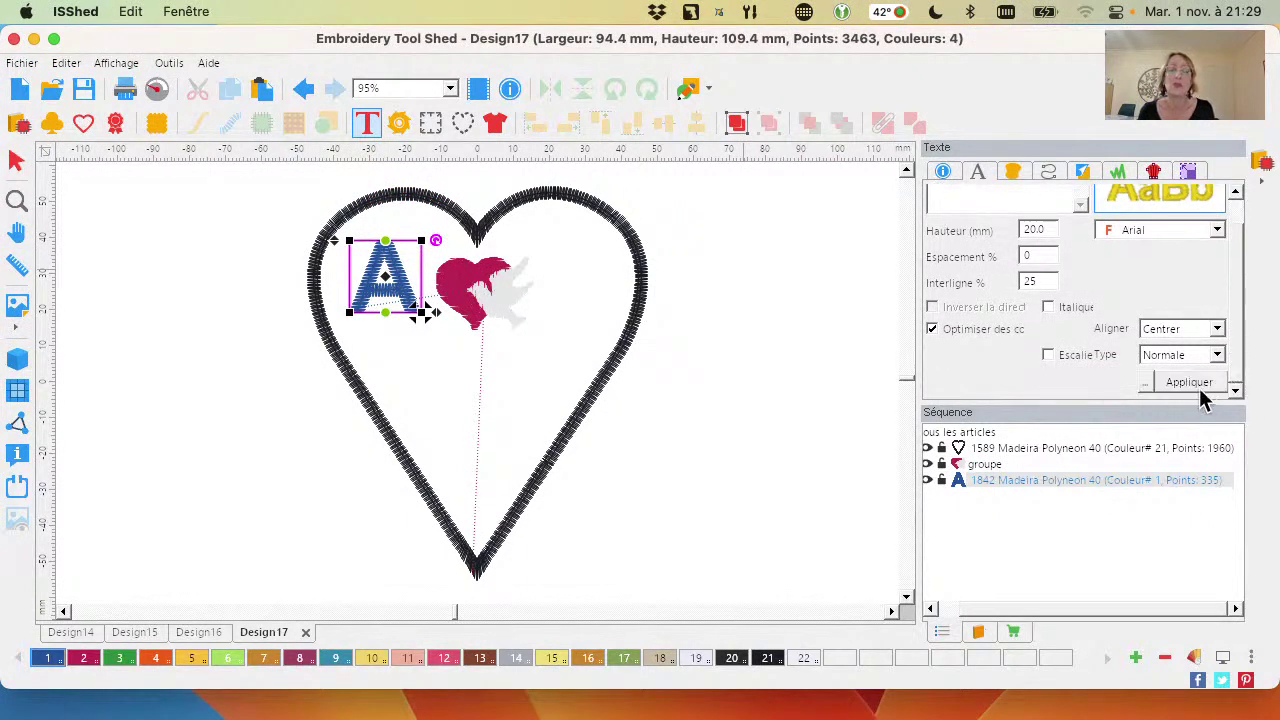
pyautogui.doubleClick(1027, 228)
pyautogui.write('10')
pyautogui.click(1188, 382)
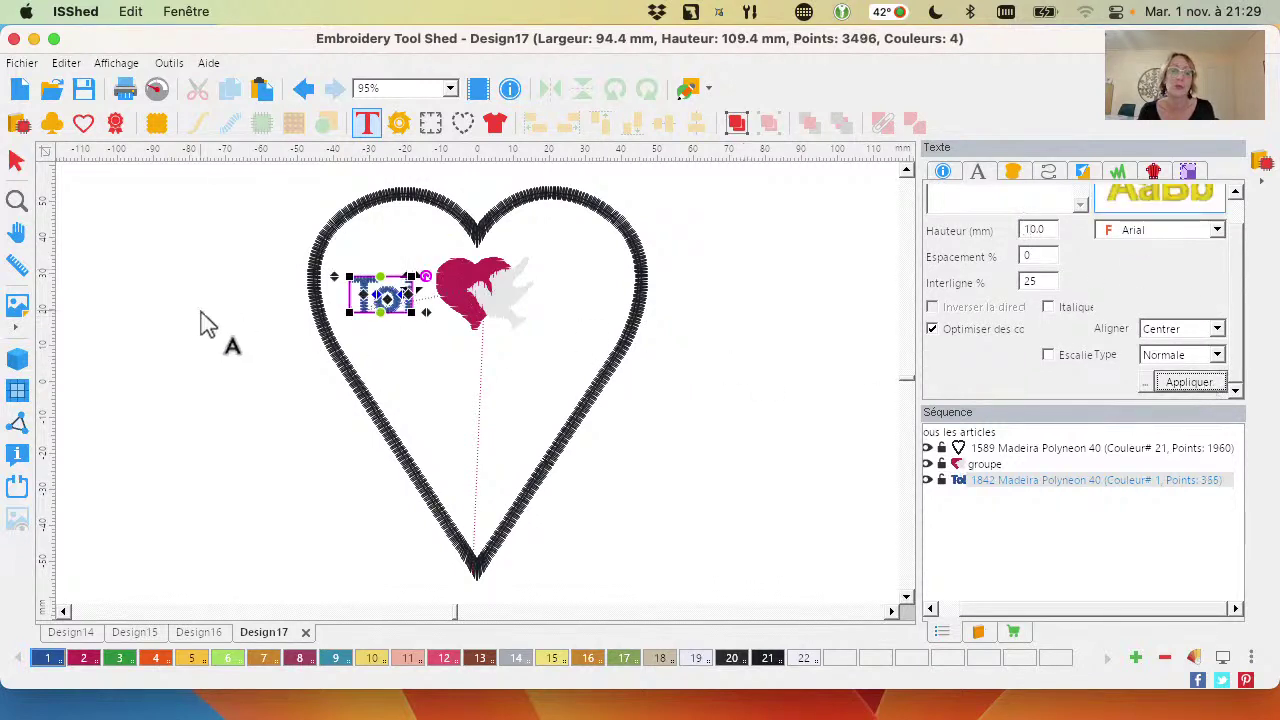
# Turn on the realistic 3D stitch view and recolour the "Toi" text with pink thread colour 12
pyautogui.click(17, 358)
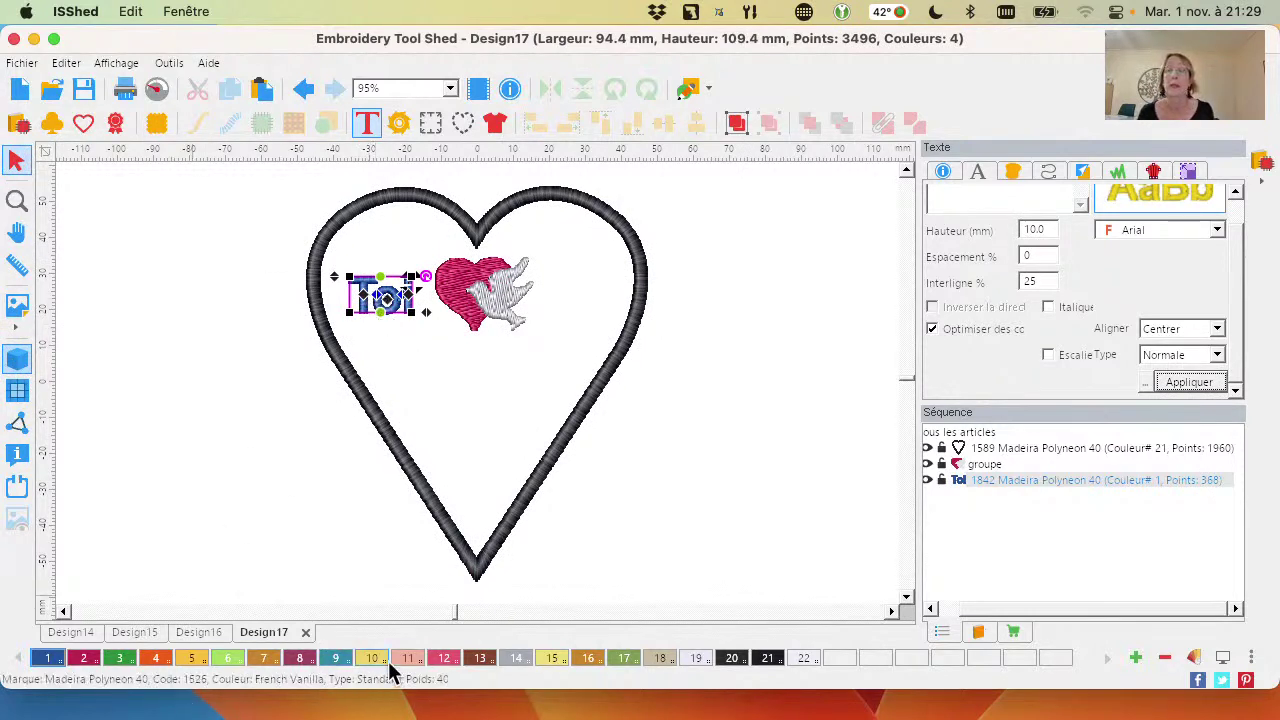
pyautogui.click(443, 657)
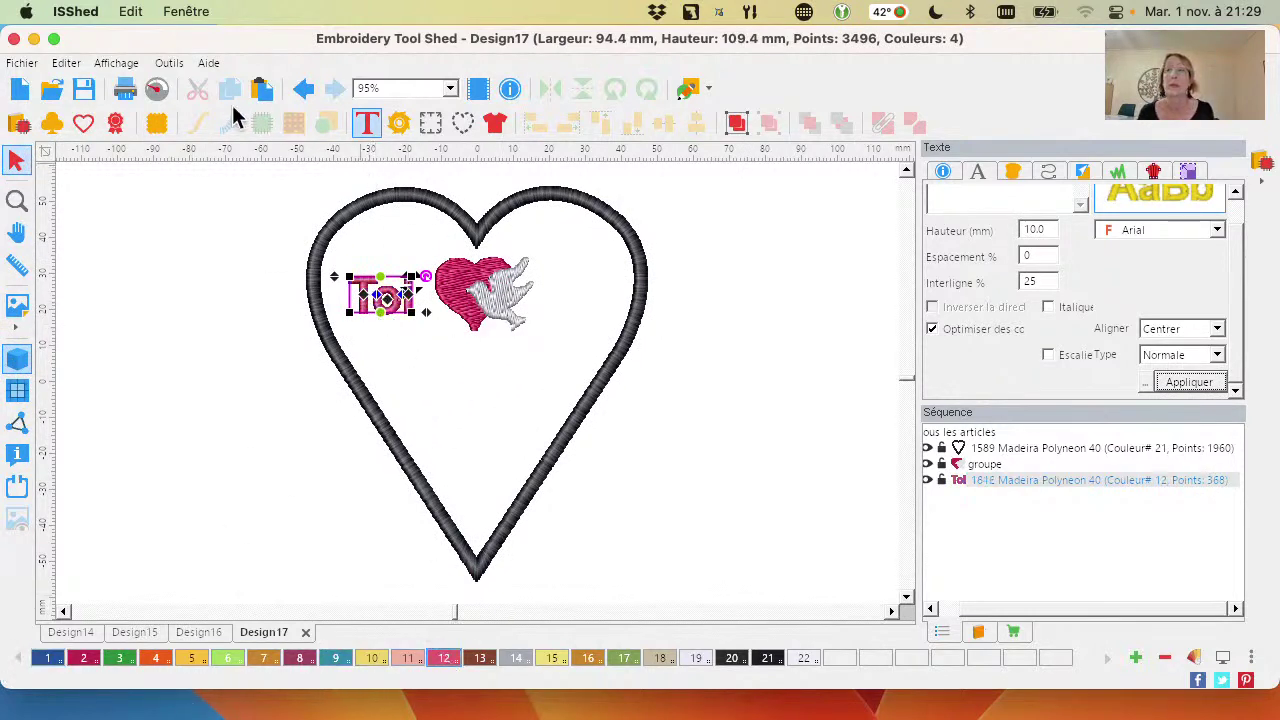
pyautogui.click(16, 160)
# Duplicate the "Toi" text and place the copy to the right of the dove motif
pyautogui.click(405, 305)
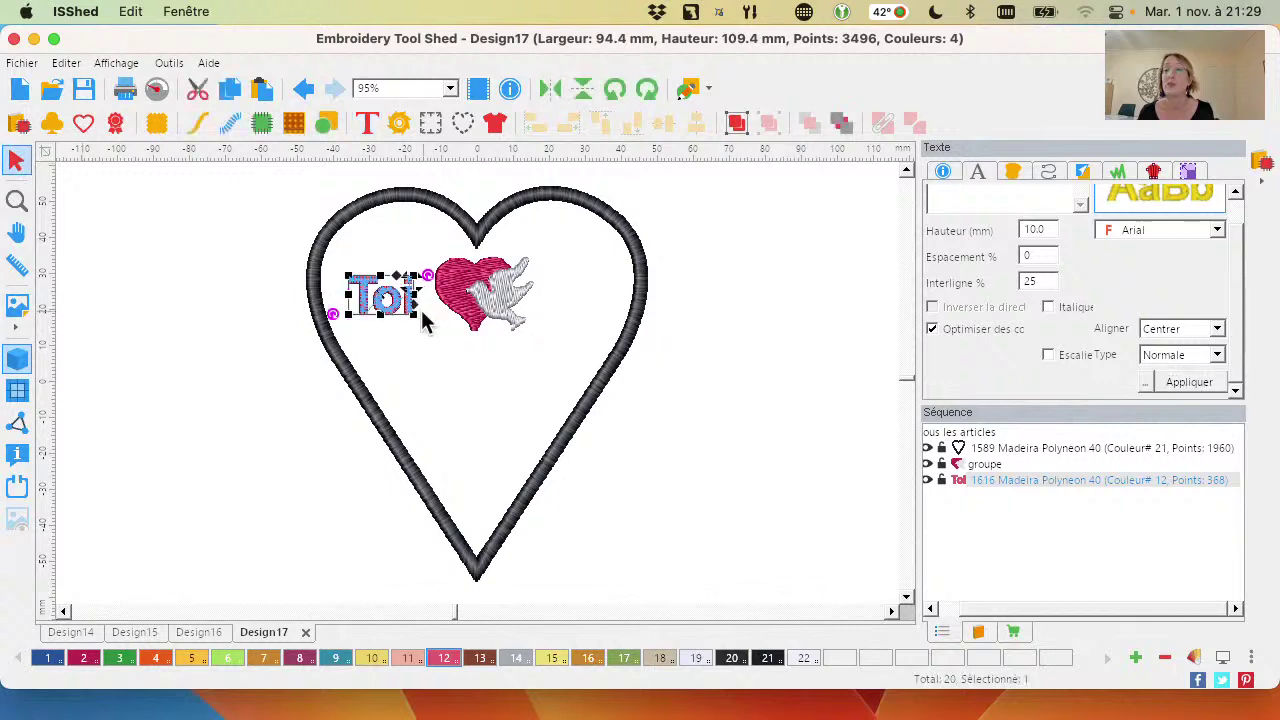
pyautogui.click(229, 89)
pyautogui.click(262, 89)
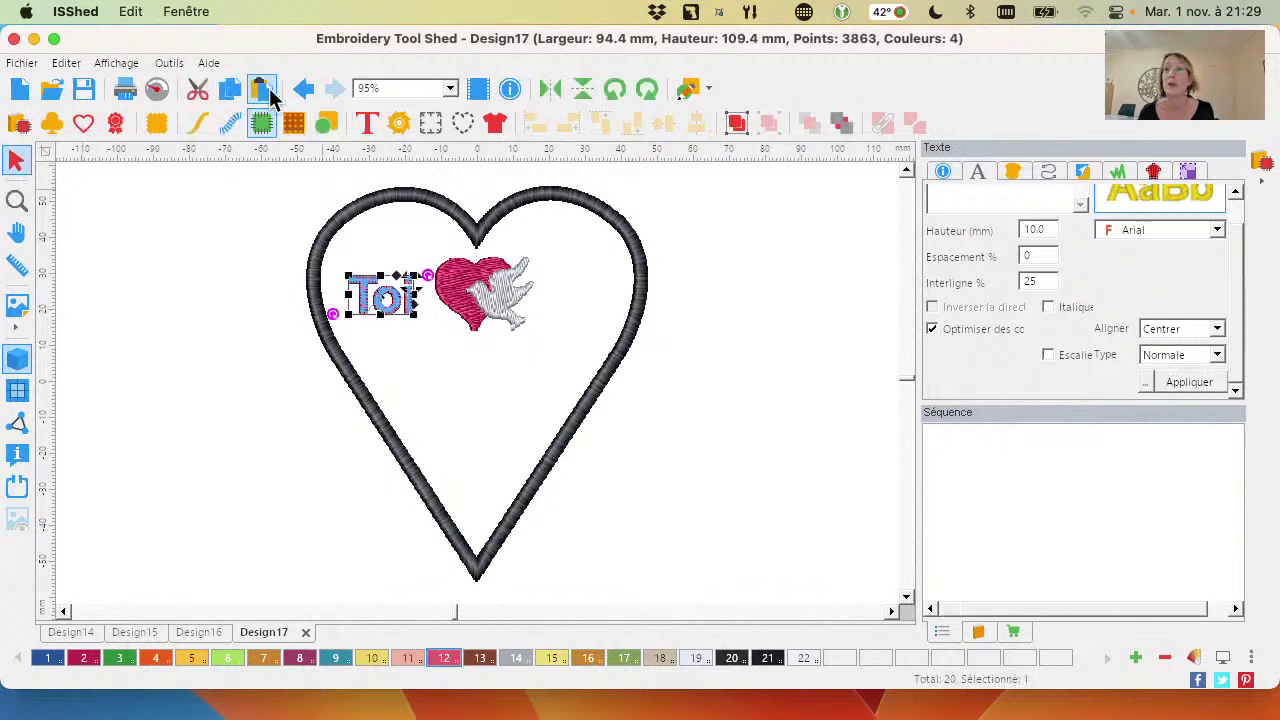
pyautogui.moveTo(404, 318); pyautogui.dragTo(595, 305)
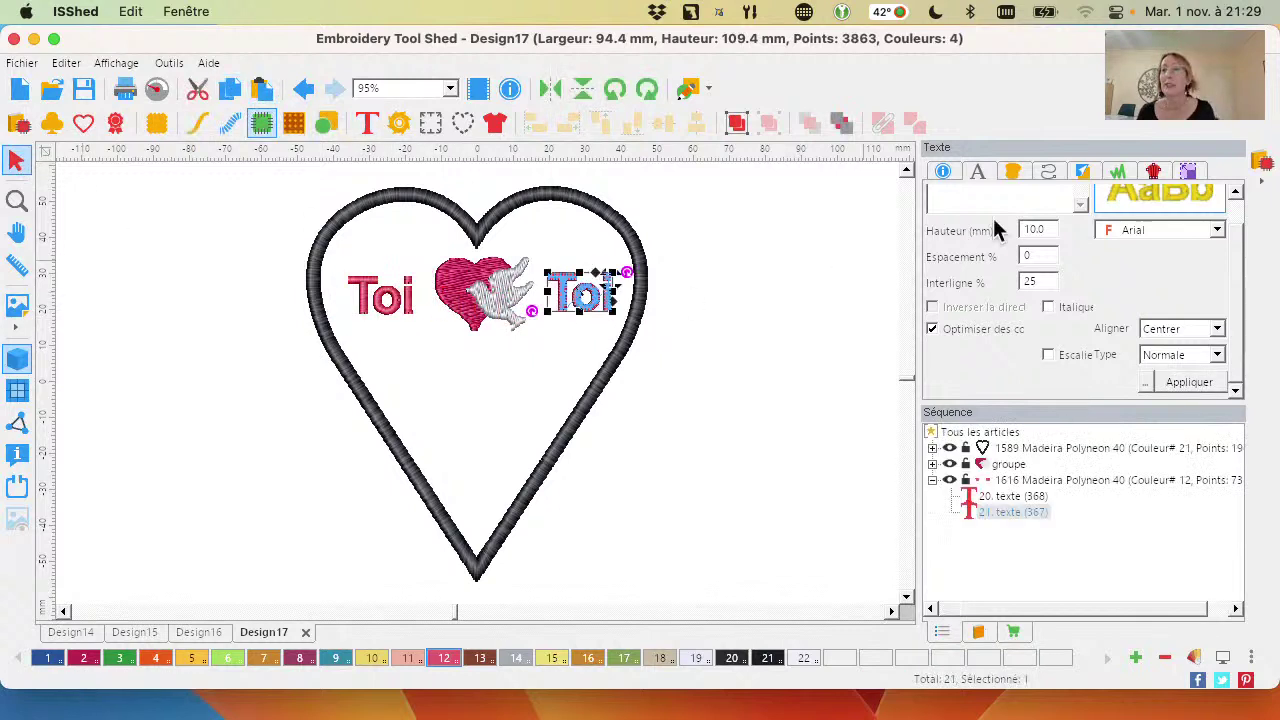
# Change the copied text on the right of the motif to "Moi"
pyautogui.click(1019, 203)
pyautogui.press('super+a')
pyautogui.write('M')
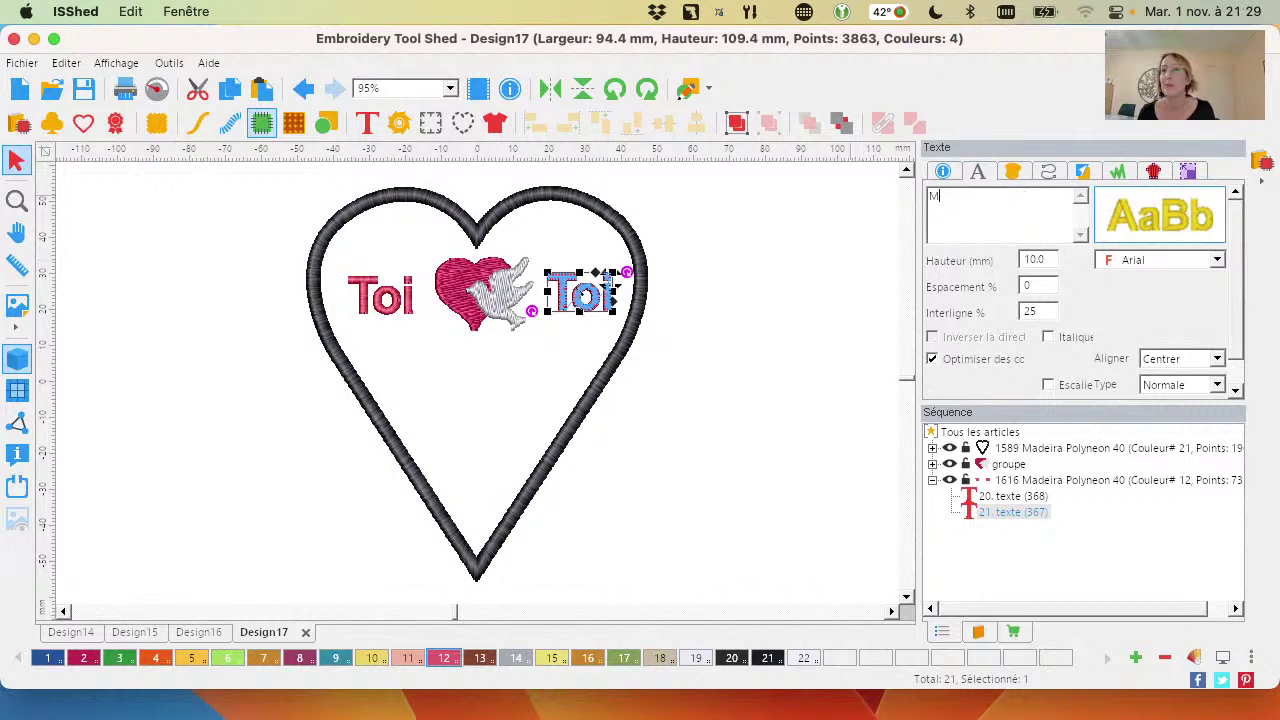
pyautogui.scroll(-1, 1233, 376)
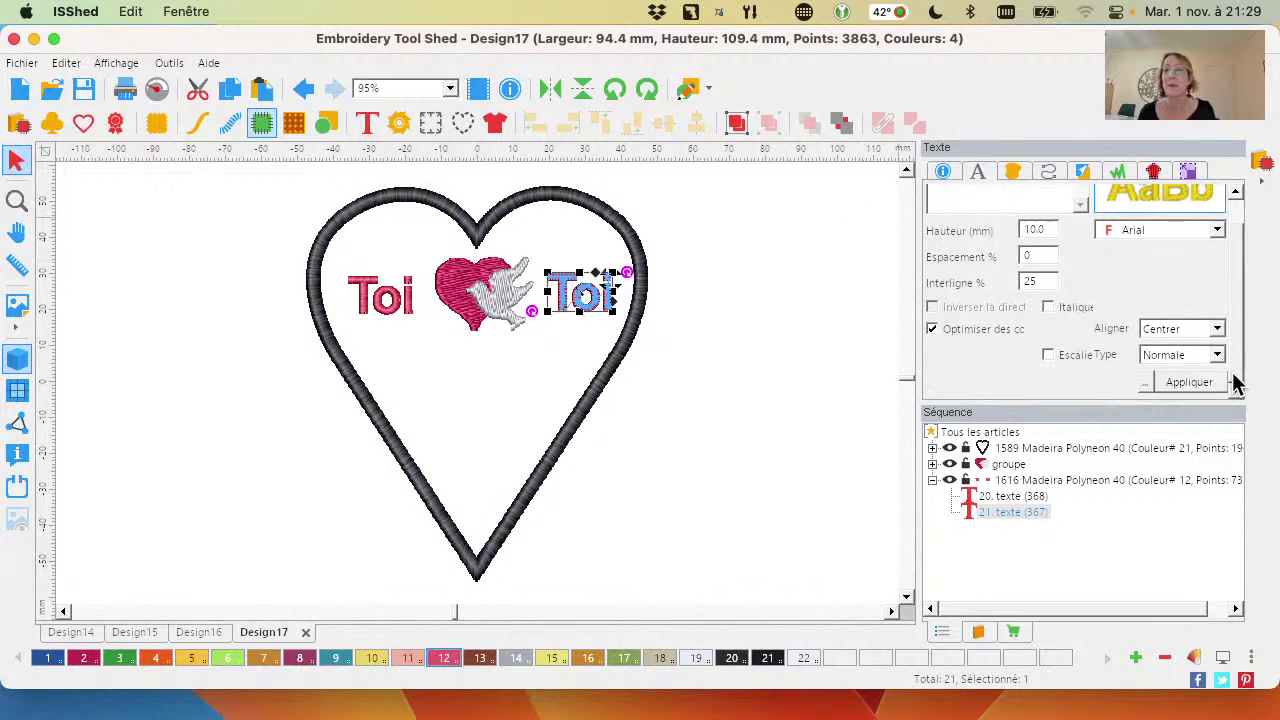
pyautogui.click(1200, 384)
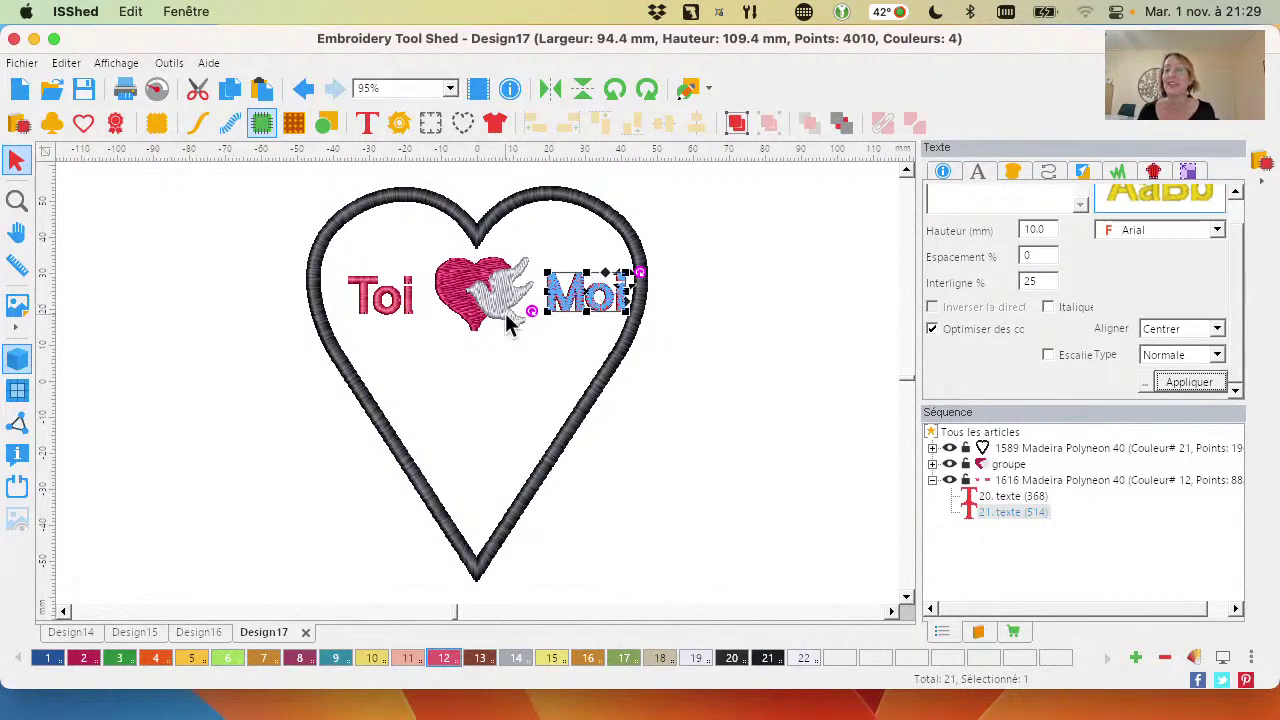
# Move the dove motif below the two words and shift "Moi" and "Toi" inward within the heart
pyautogui.moveTo(487, 313); pyautogui.dragTo(488, 380)
pyautogui.moveTo(231, 263); pyautogui.dragTo(457, 293)
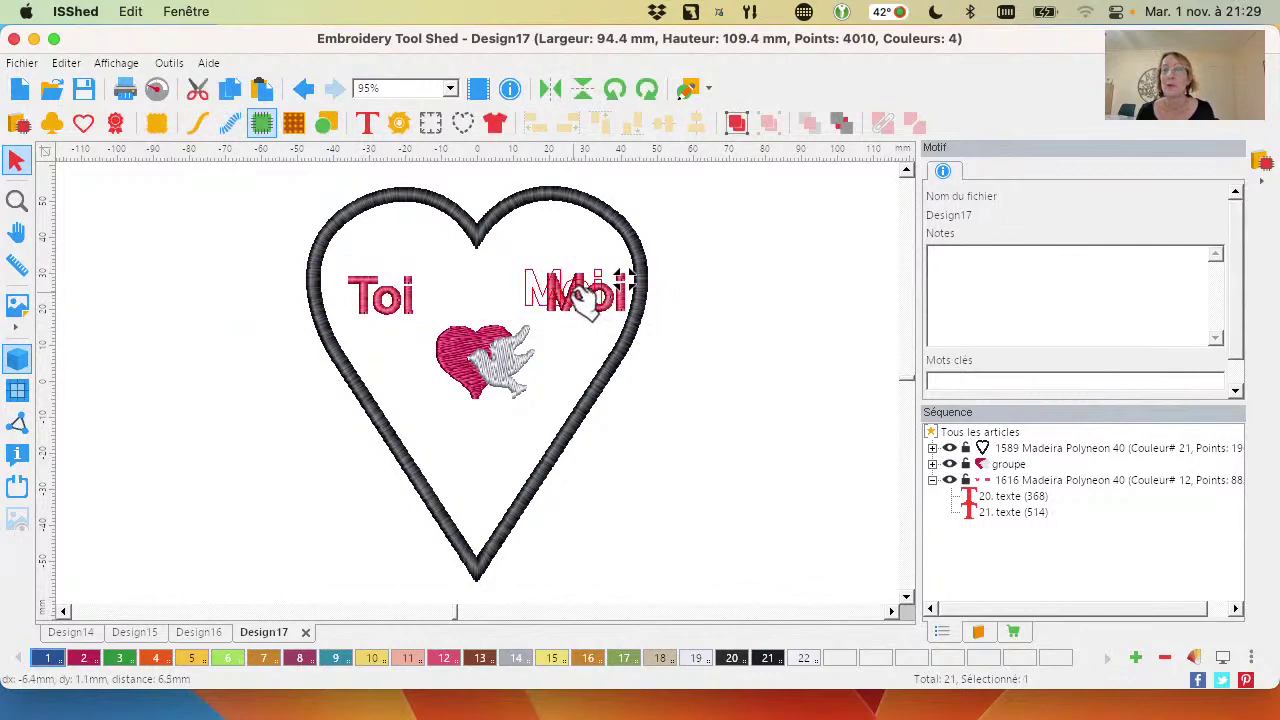
pyautogui.moveTo(625, 280); pyautogui.dragTo(597, 272)
pyautogui.moveTo(395, 292); pyautogui.dragTo(404, 292)
pyautogui.click(223, 283)
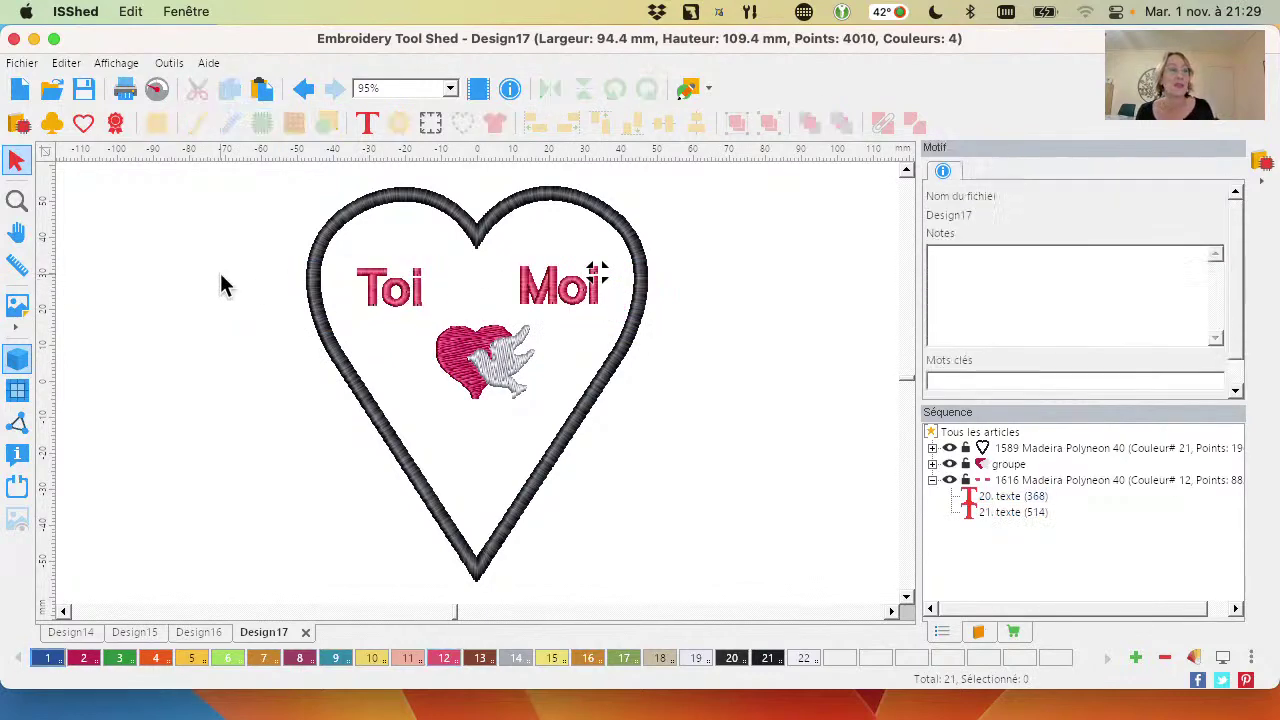
# Align the words "Toi" and "Moi" with each other at the same height inside the heart
pyautogui.moveTo(242, 243); pyautogui.dragTo(777, 326)
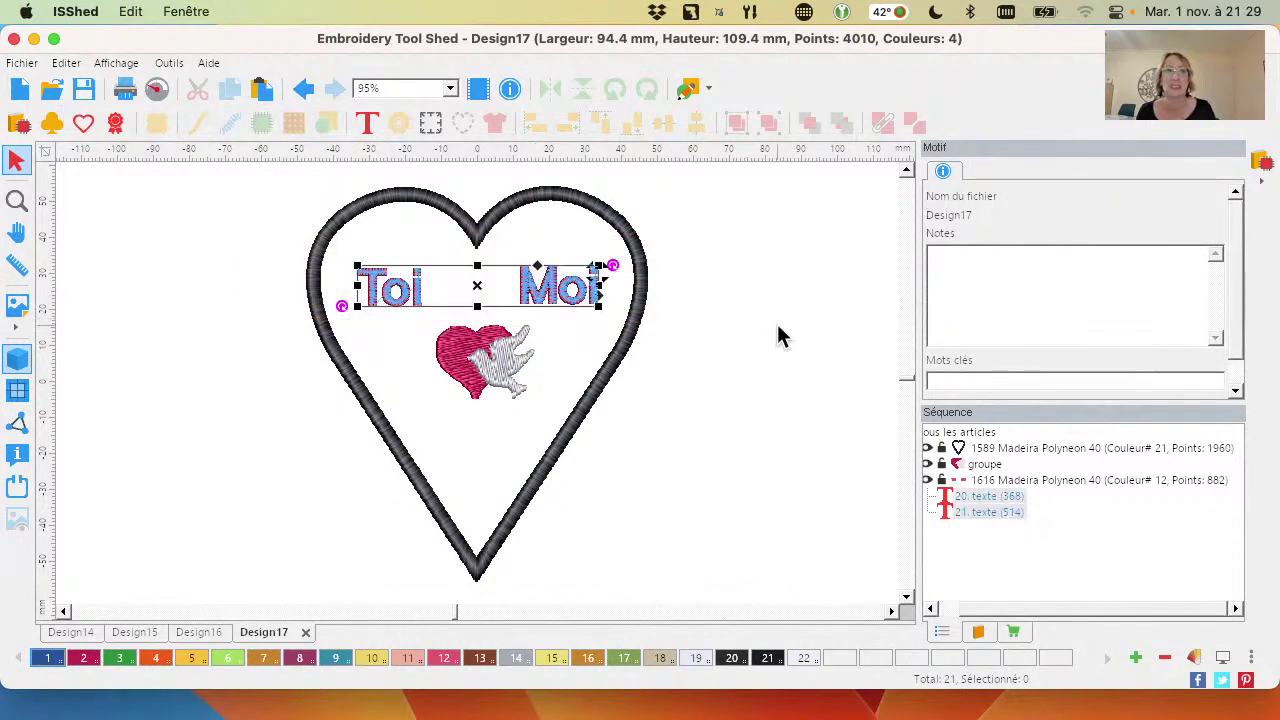
pyautogui.click(663, 125)
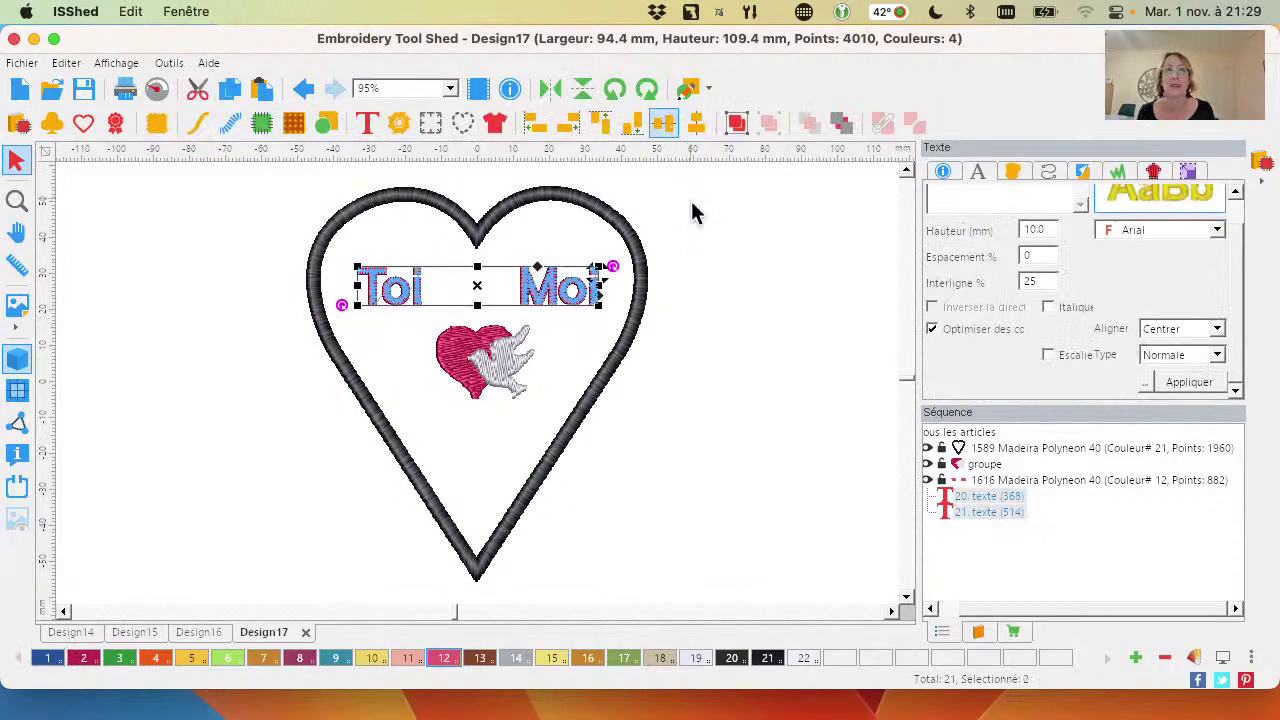
pyautogui.click(731, 296)
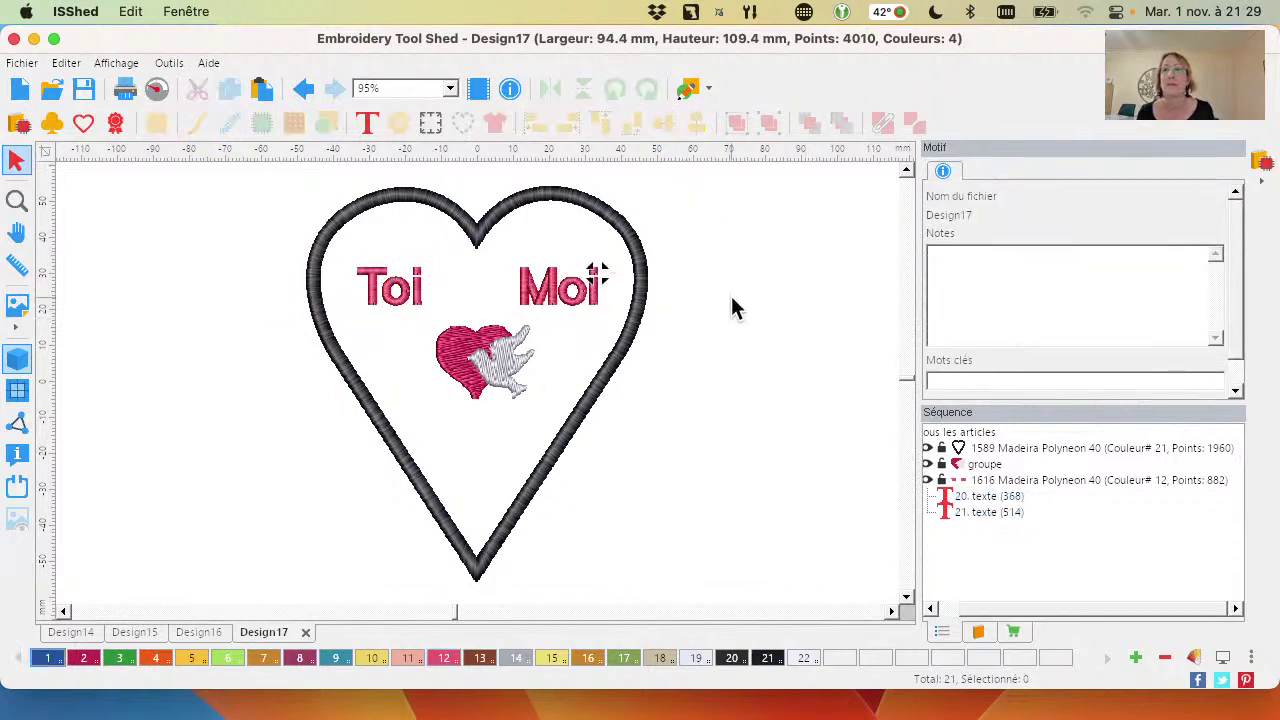
pyautogui.scroll(2, 487, 400)
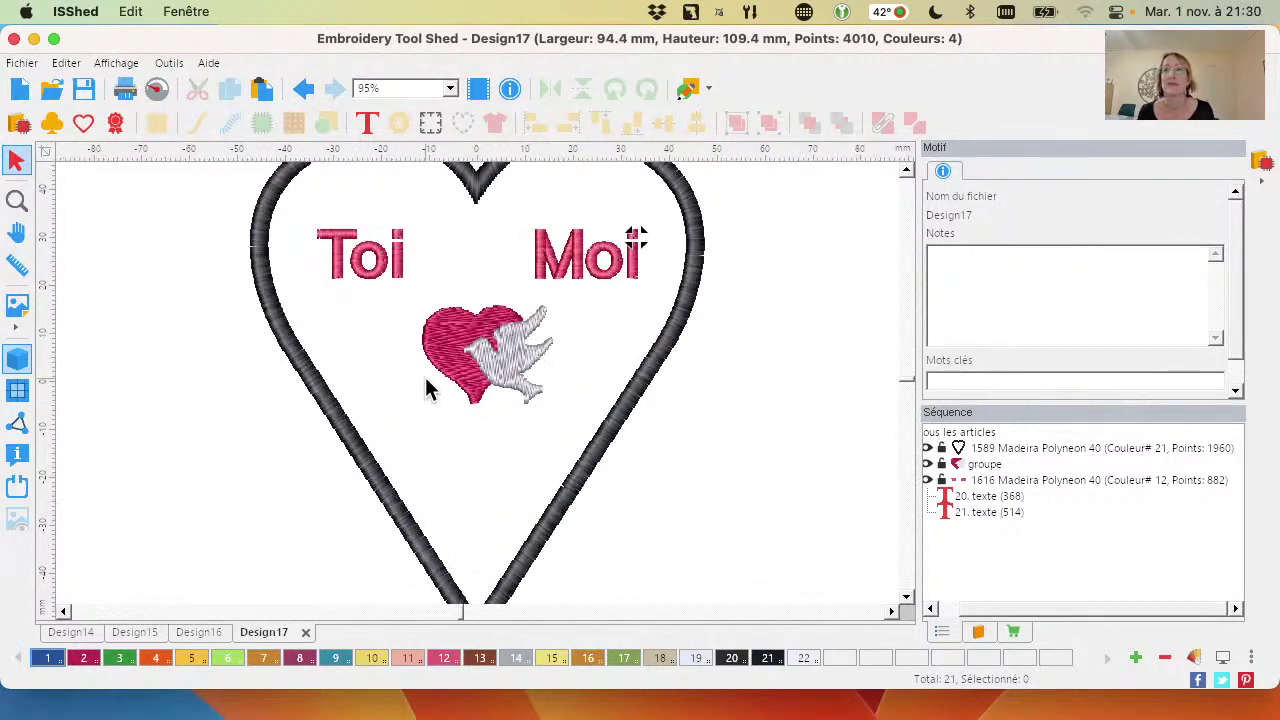
pyautogui.click(16, 200)
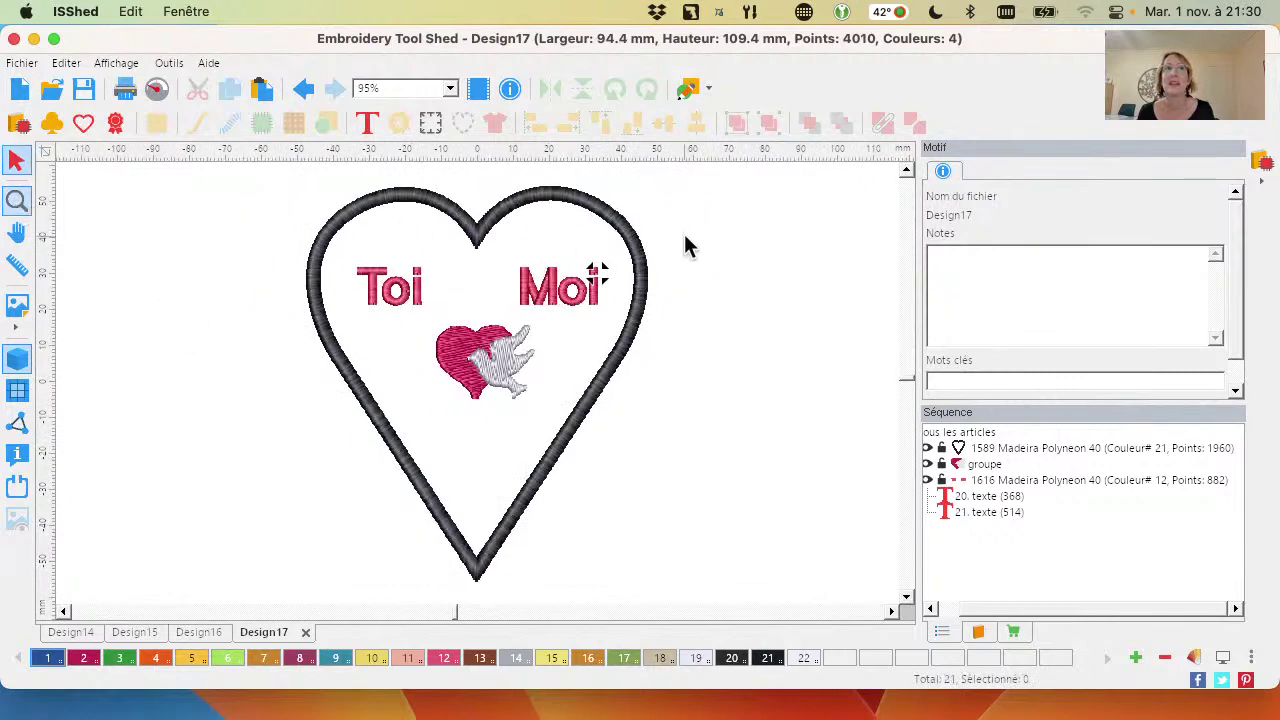
# Change the heart appliqué's border type to the special symbol "Solid Heart" and apply it
pyautogui.click(624, 224)
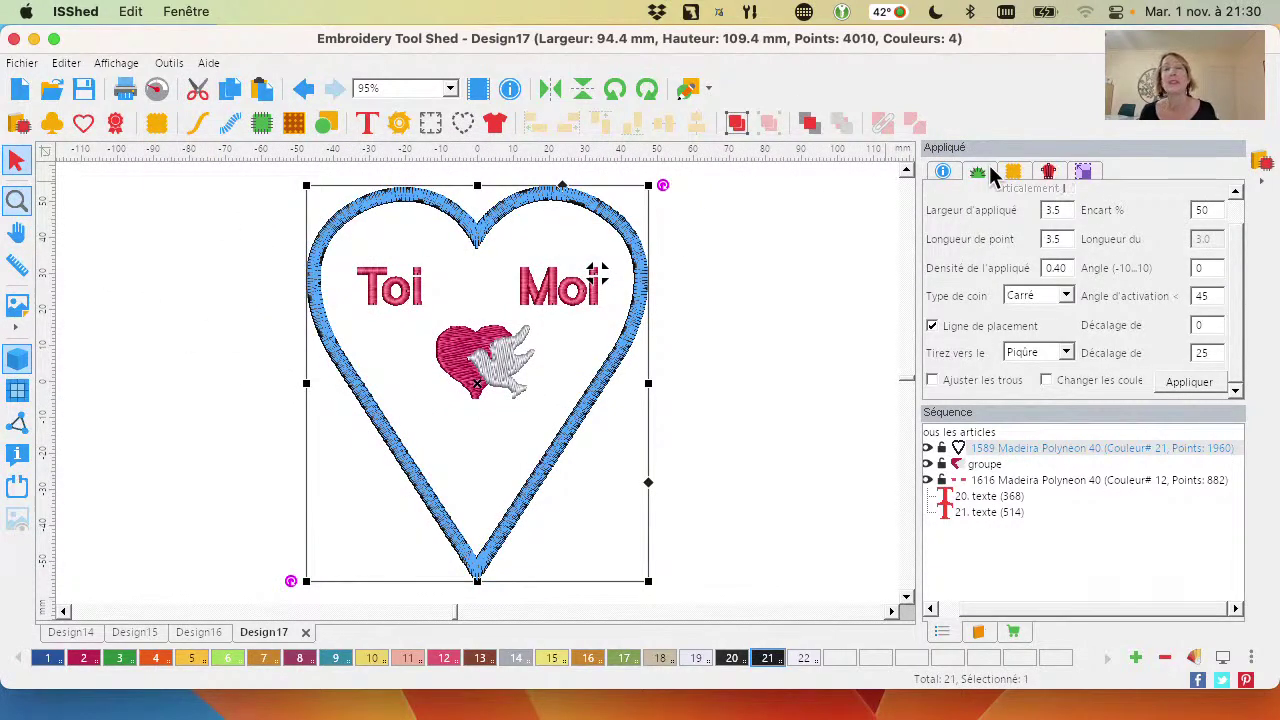
pyautogui.scroll(1, 1058, 190)
pyautogui.click(1064, 197)
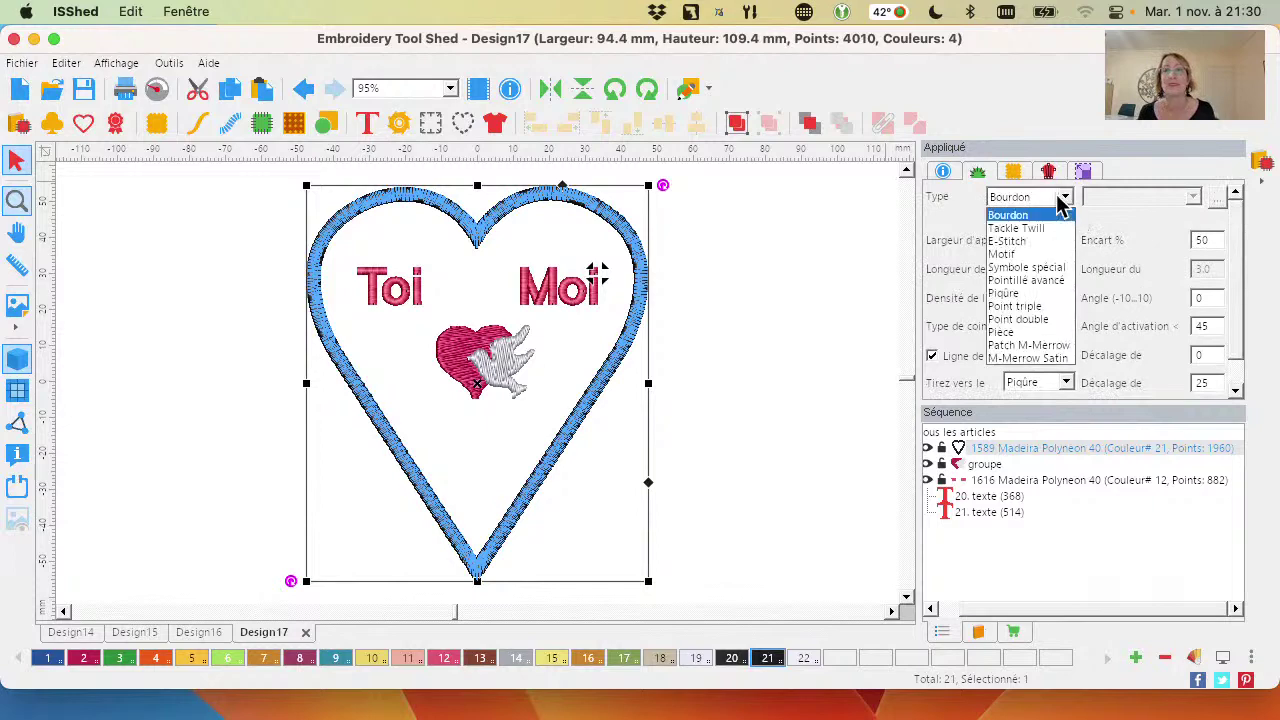
pyautogui.click(1058, 268)
pyautogui.click(1192, 197)
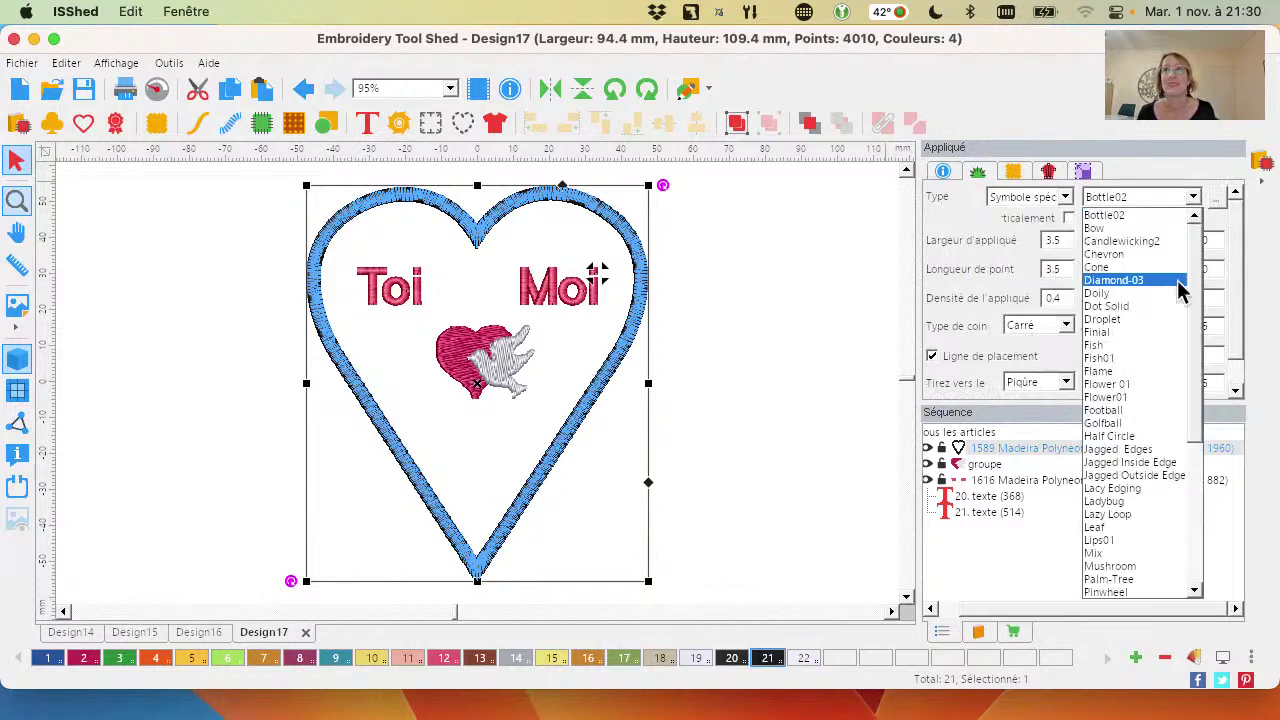
pyautogui.scroll(-5, 1160, 450)
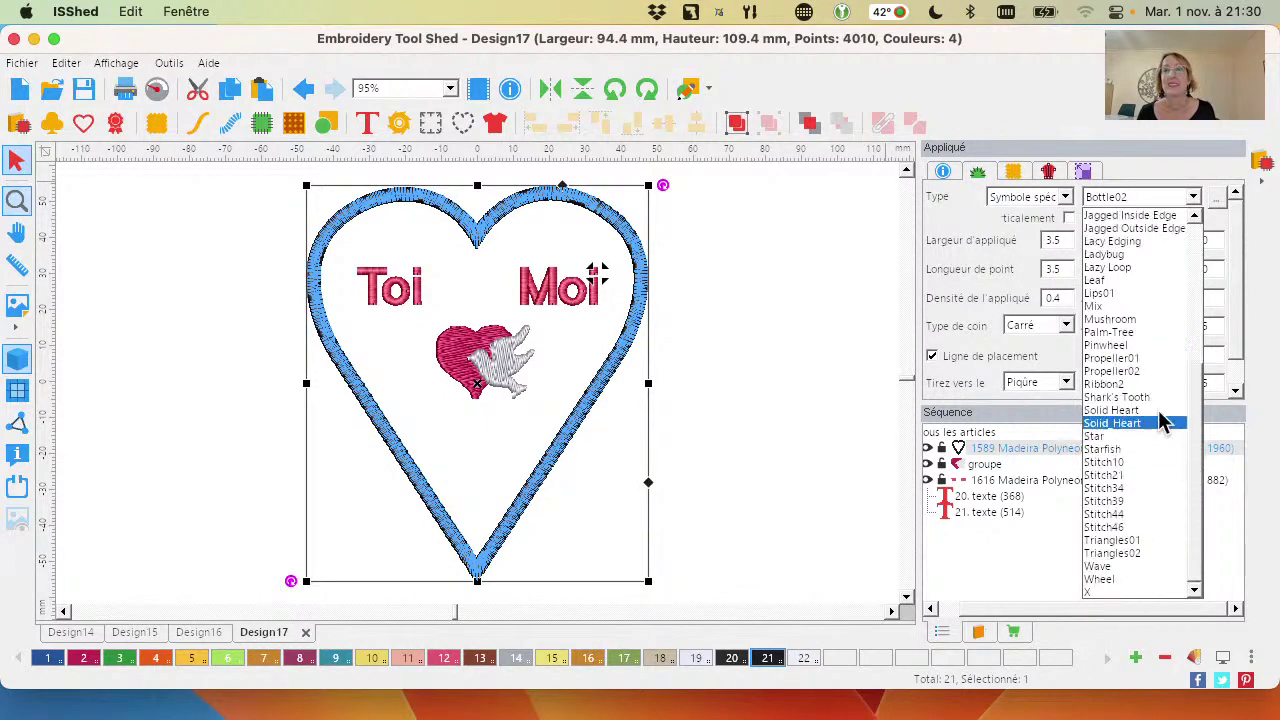
pyautogui.click(1152, 400)
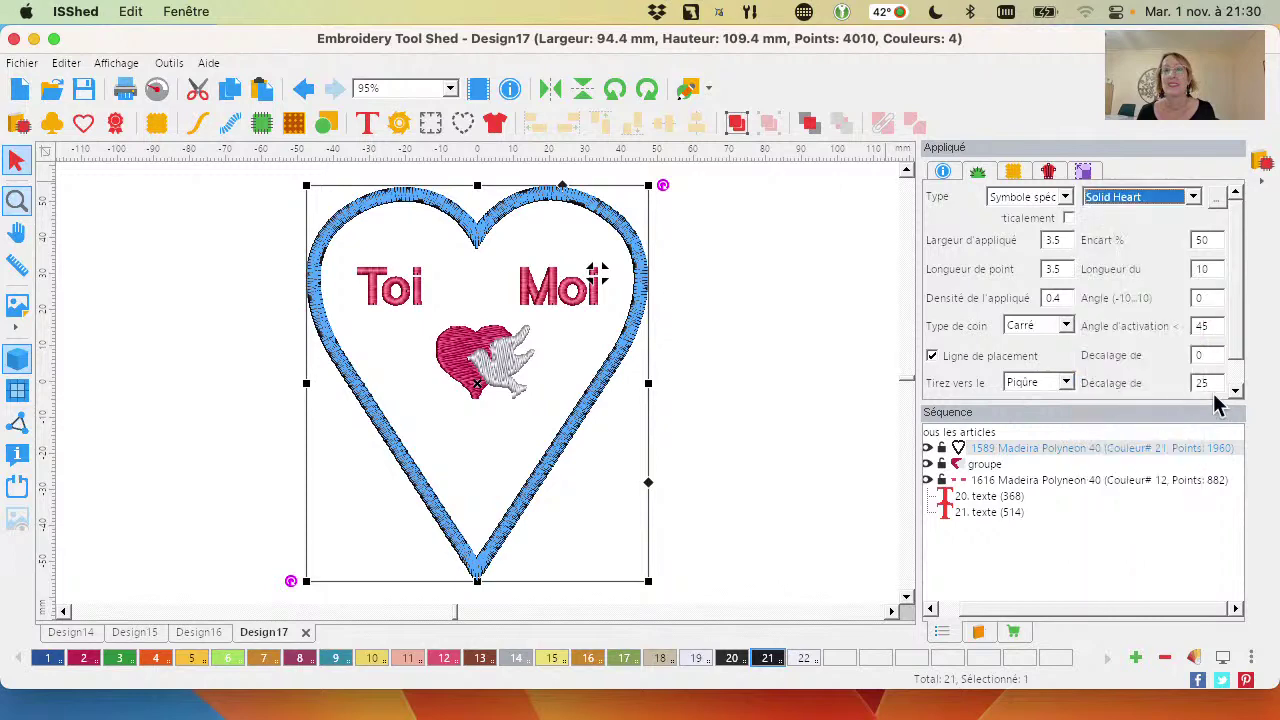
pyautogui.scroll(-1, 1243, 383)
pyautogui.click(1214, 381)
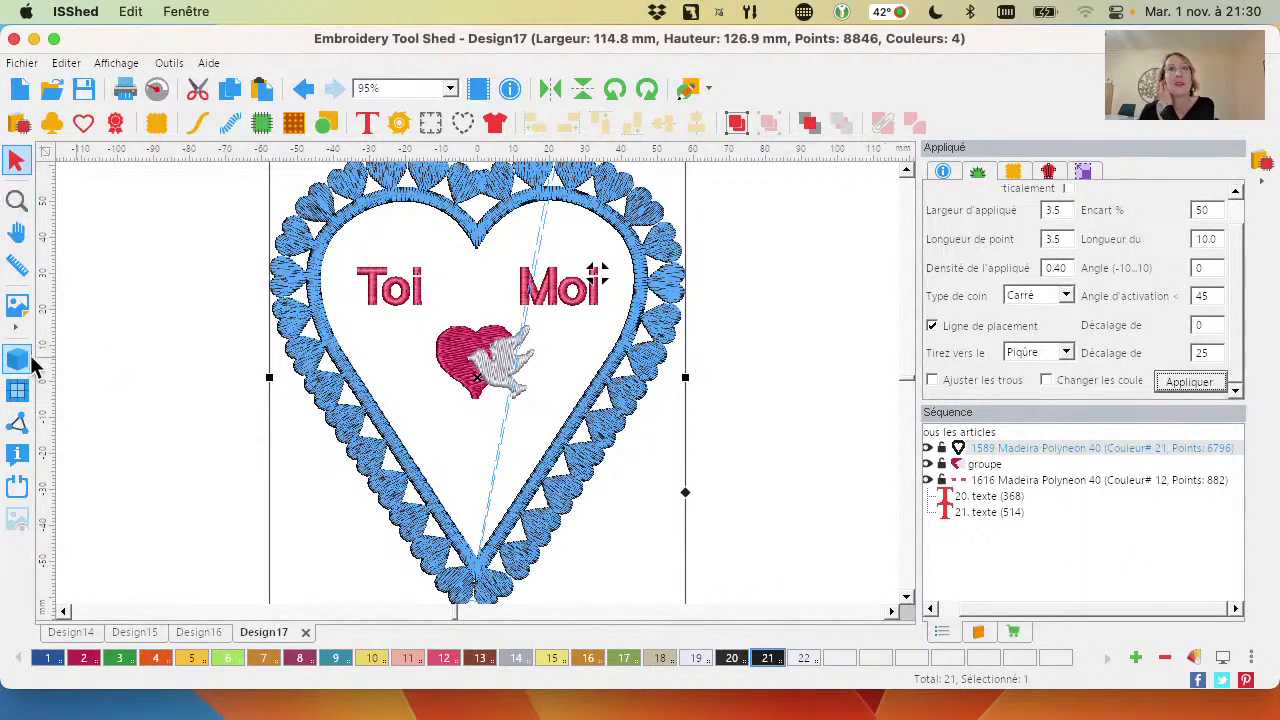
pyautogui.click(15, 200)
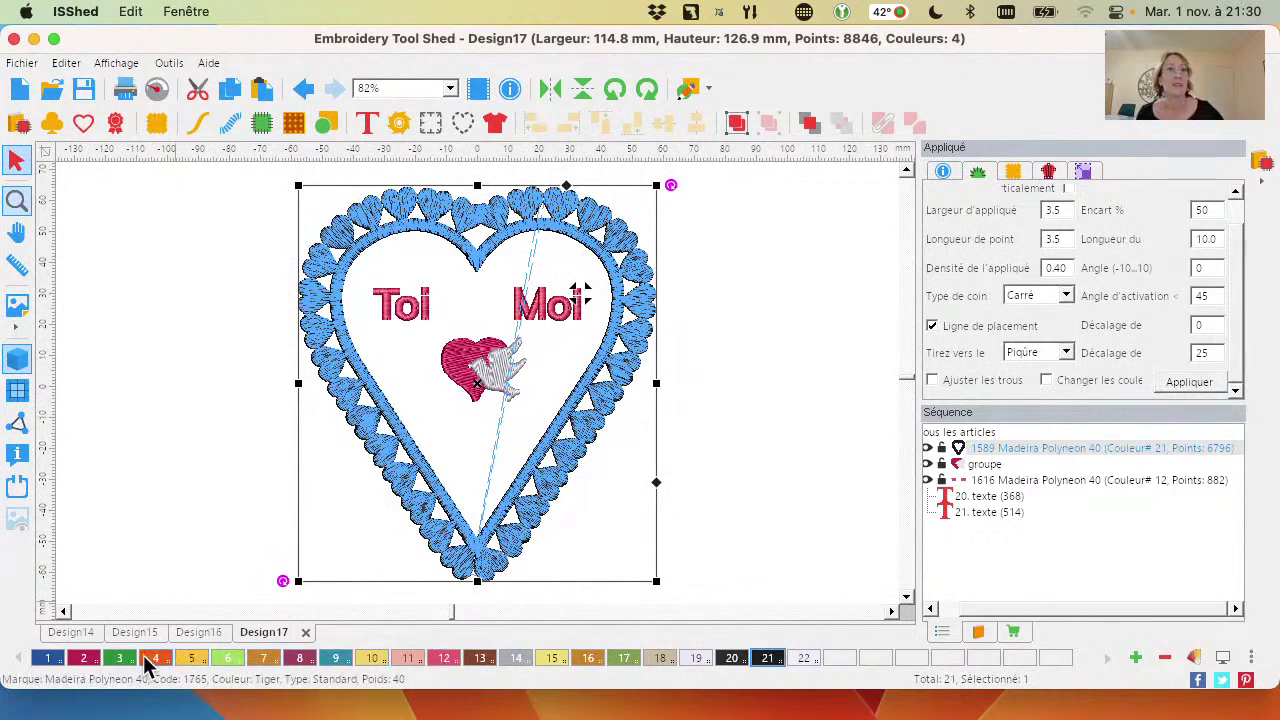
# Recolour the heart appliqué's border with thread colour 2, Azalea
pyautogui.click(88, 655)
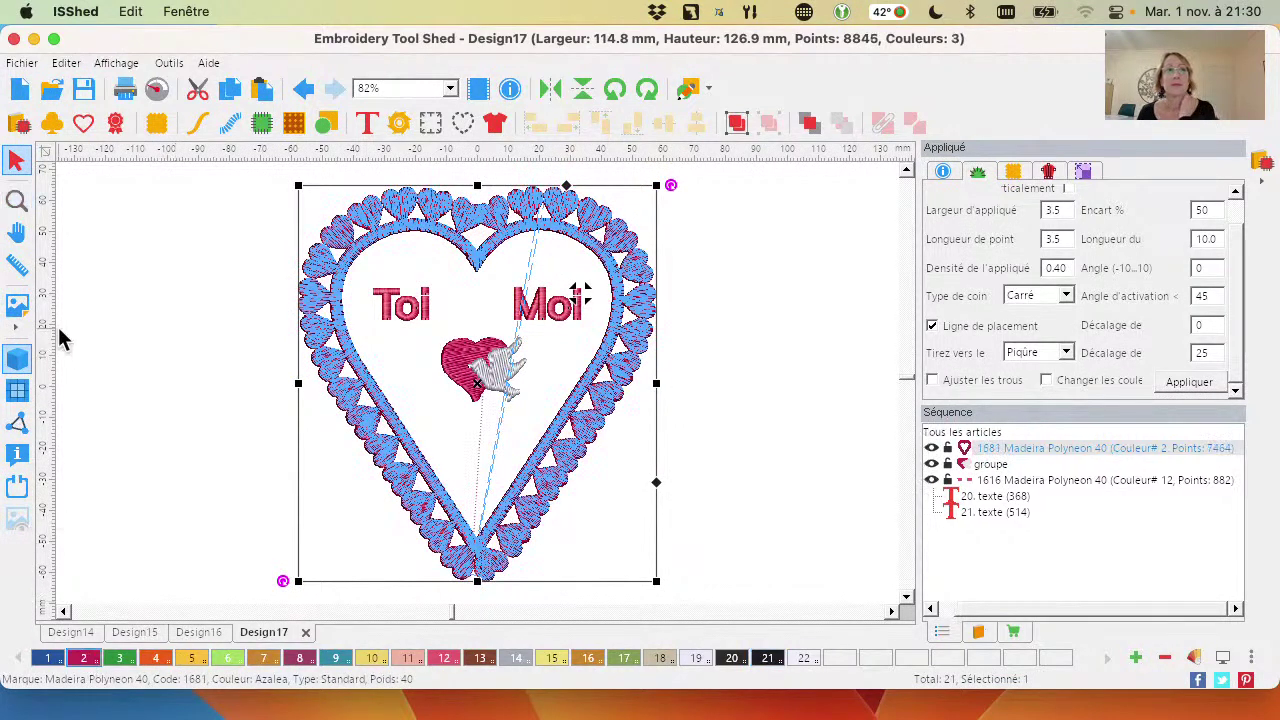
pyautogui.click(123, 341)
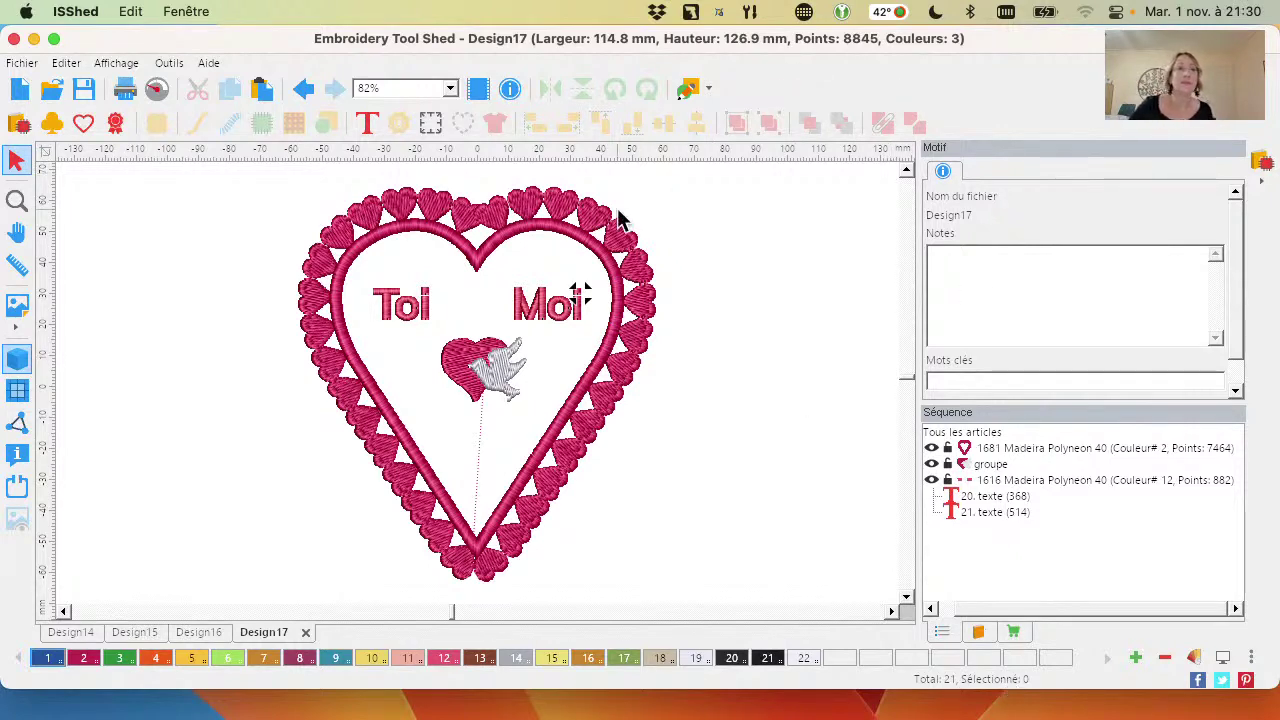
pyautogui.scroll(1, 640, 226)
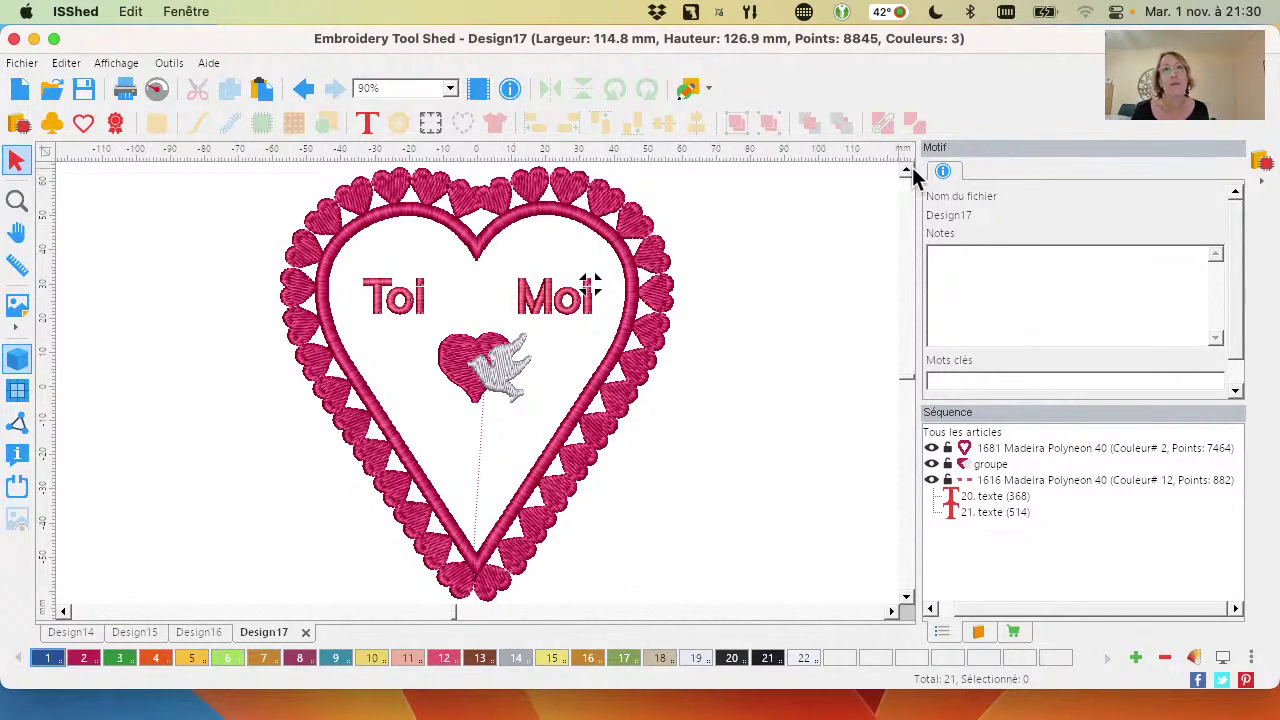
# Try a 6 mm outline with round (Rond) joints around the heart appliqué, and undo it
pyautogui.click(640, 222)
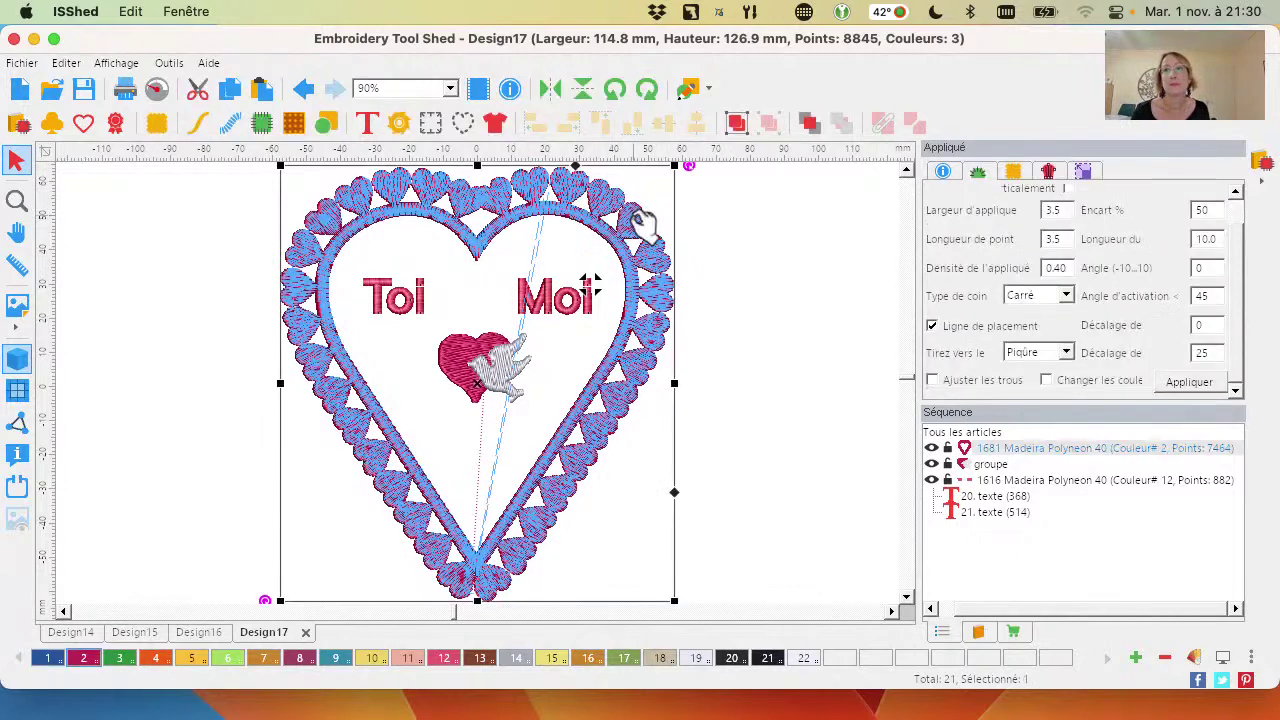
pyautogui.click(464, 125)
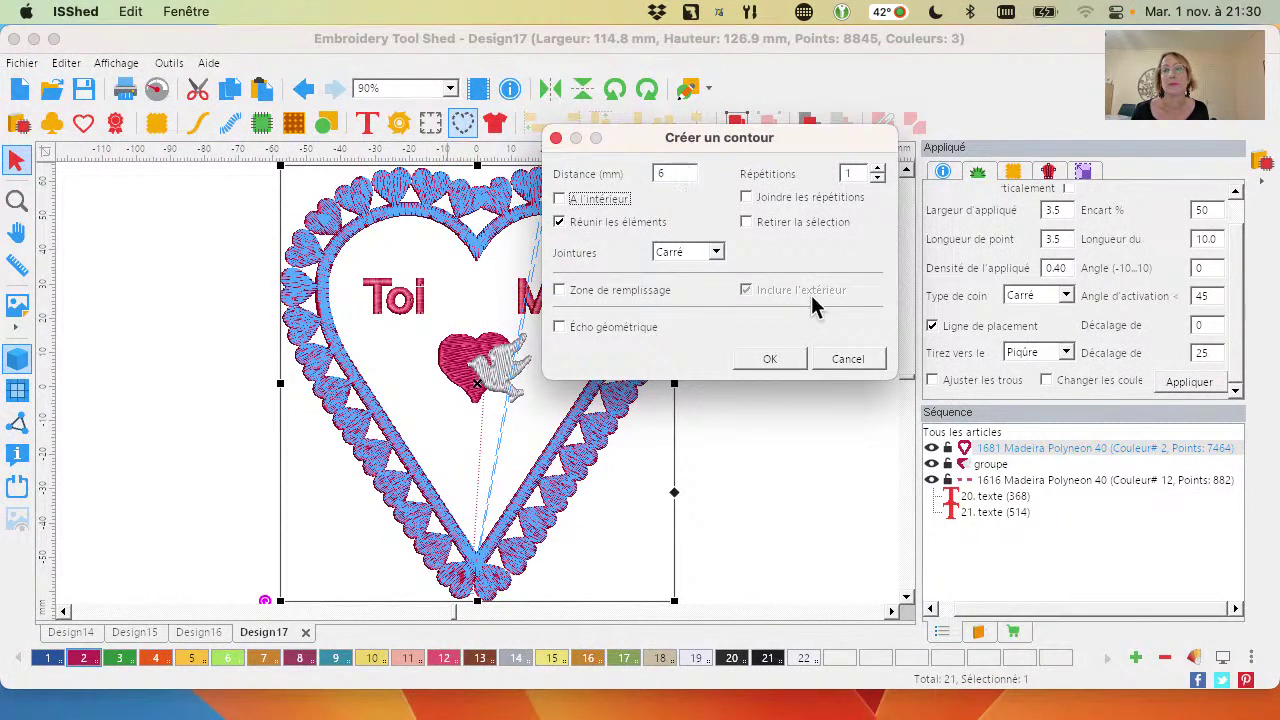
pyautogui.click(716, 252)
pyautogui.click(712, 282)
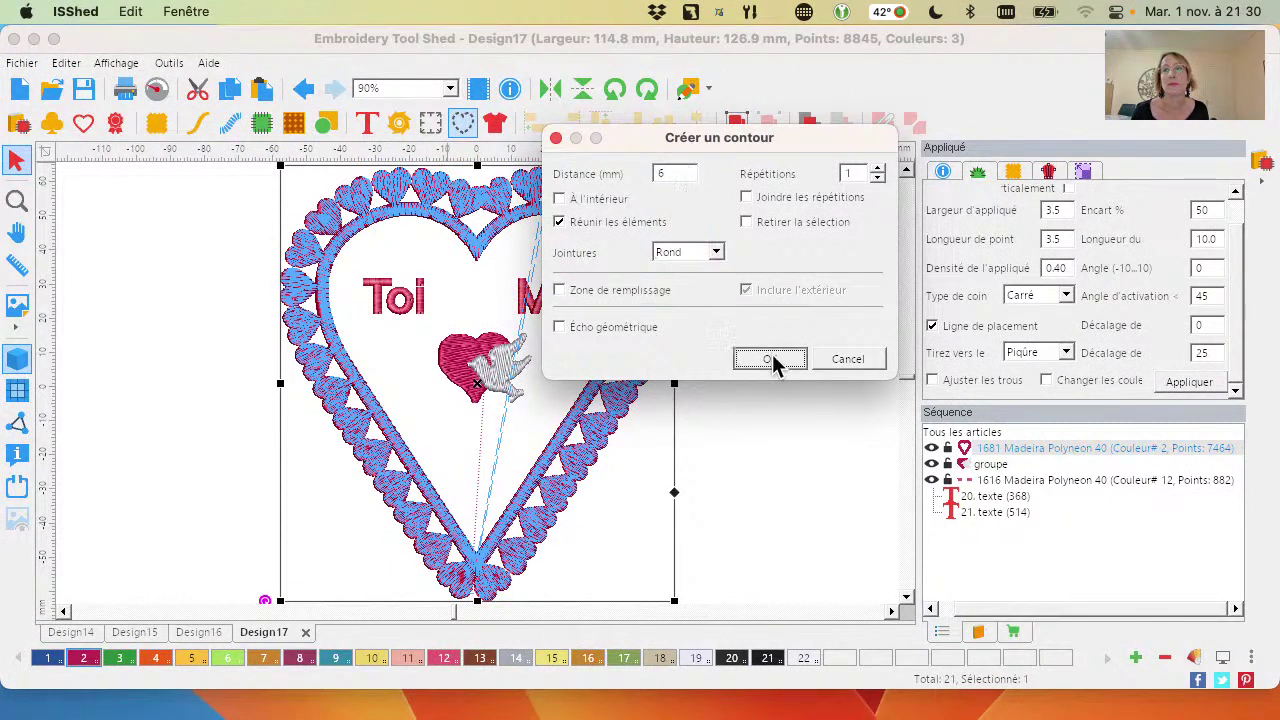
pyautogui.click(772, 359)
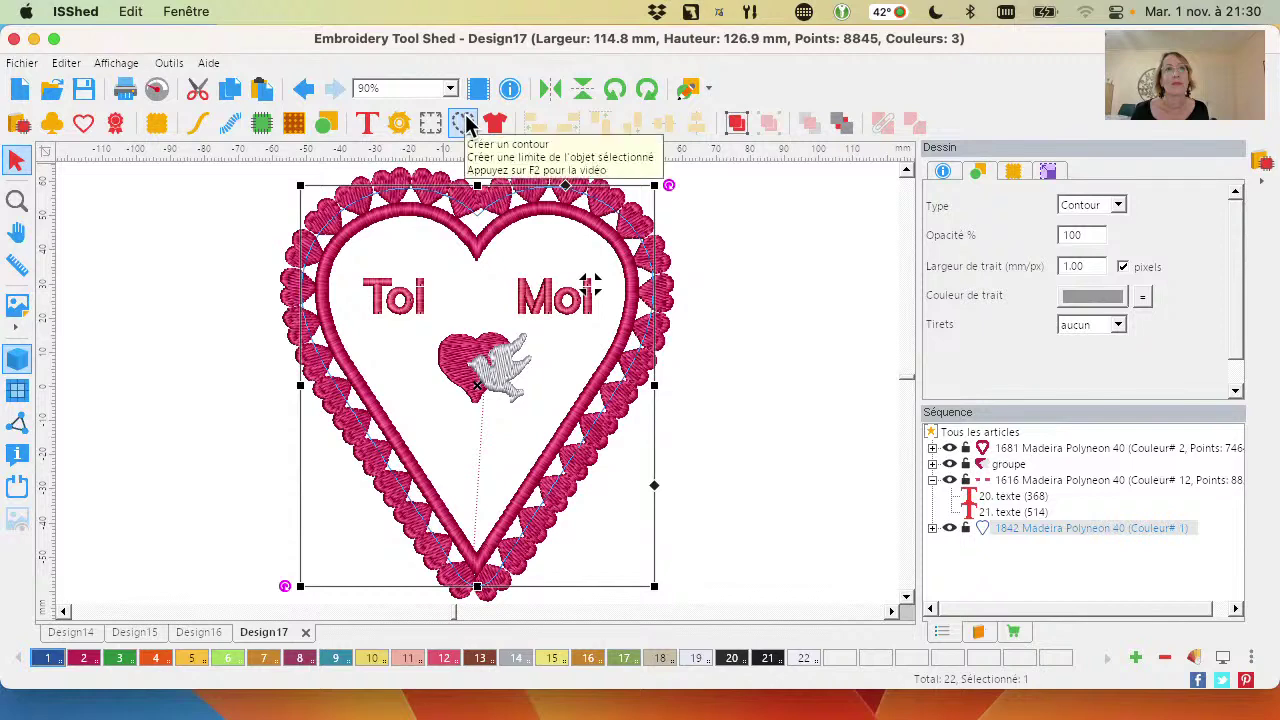
pyautogui.click(304, 89)
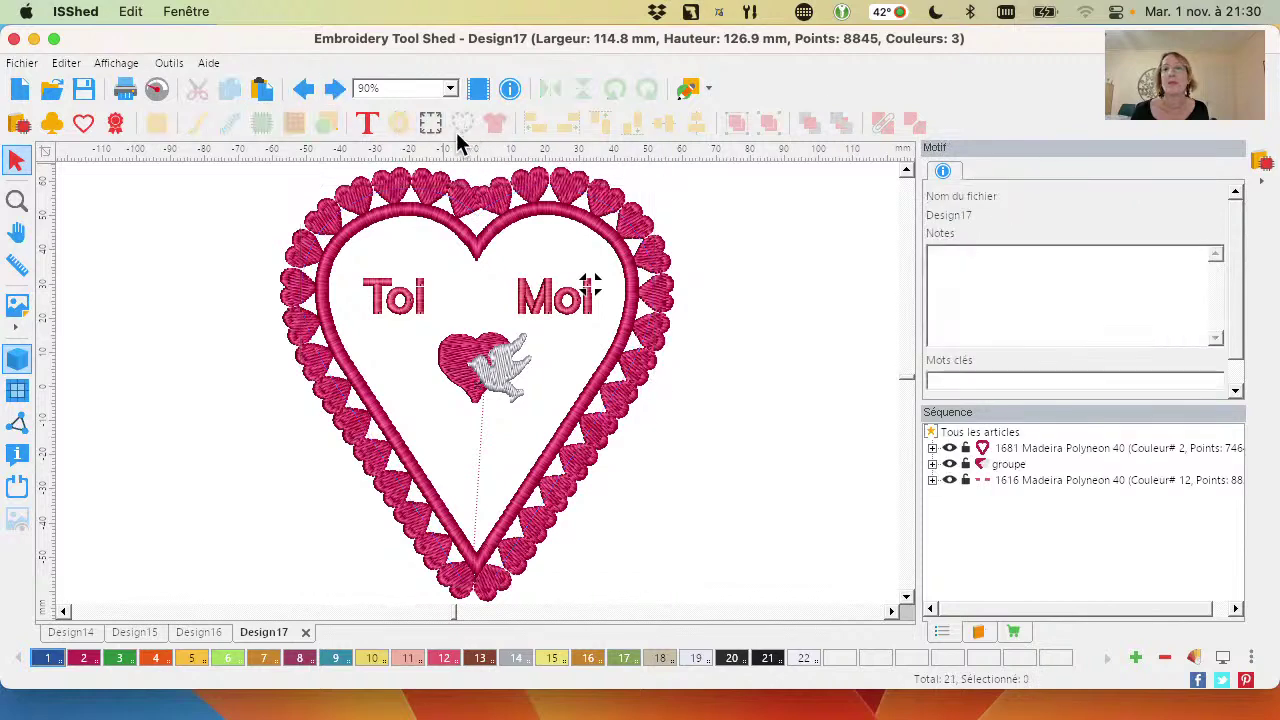
# Create an outline around the heart appliqué at a distance of 20 mm with round (Rond) joints
pyautogui.click(490, 228)
pyautogui.click(462, 122)
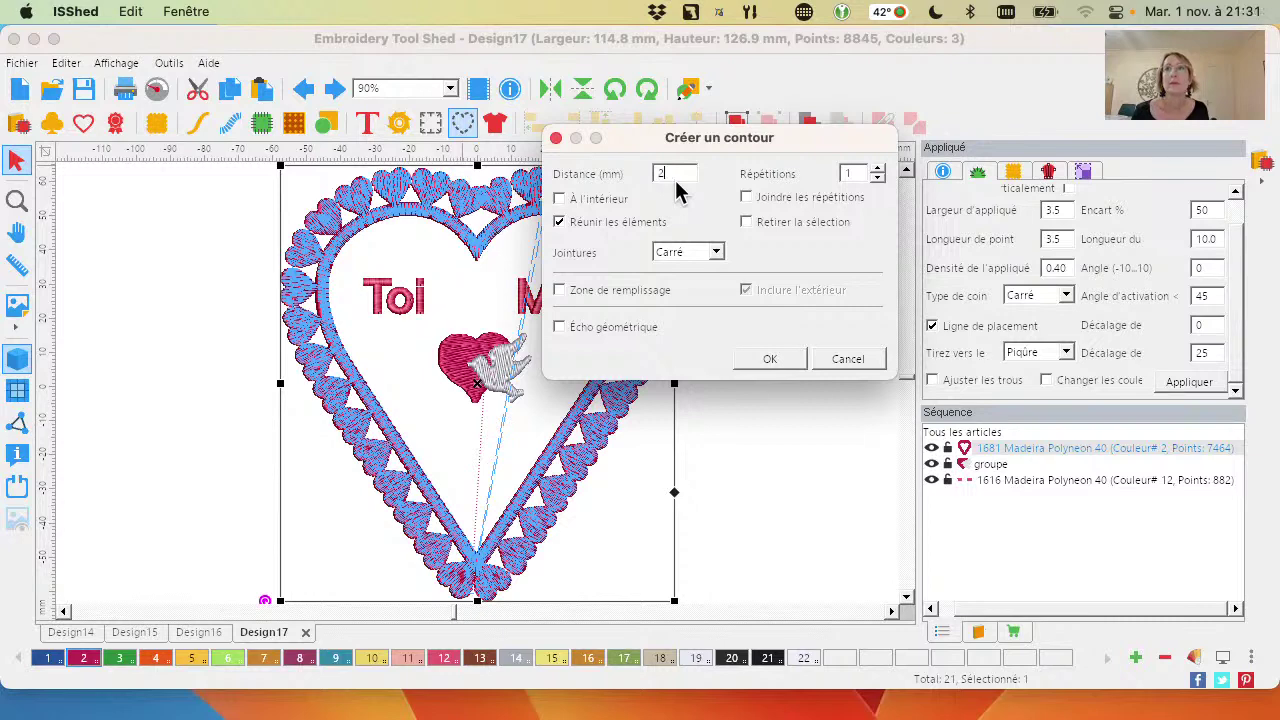
pyautogui.click(690, 252)
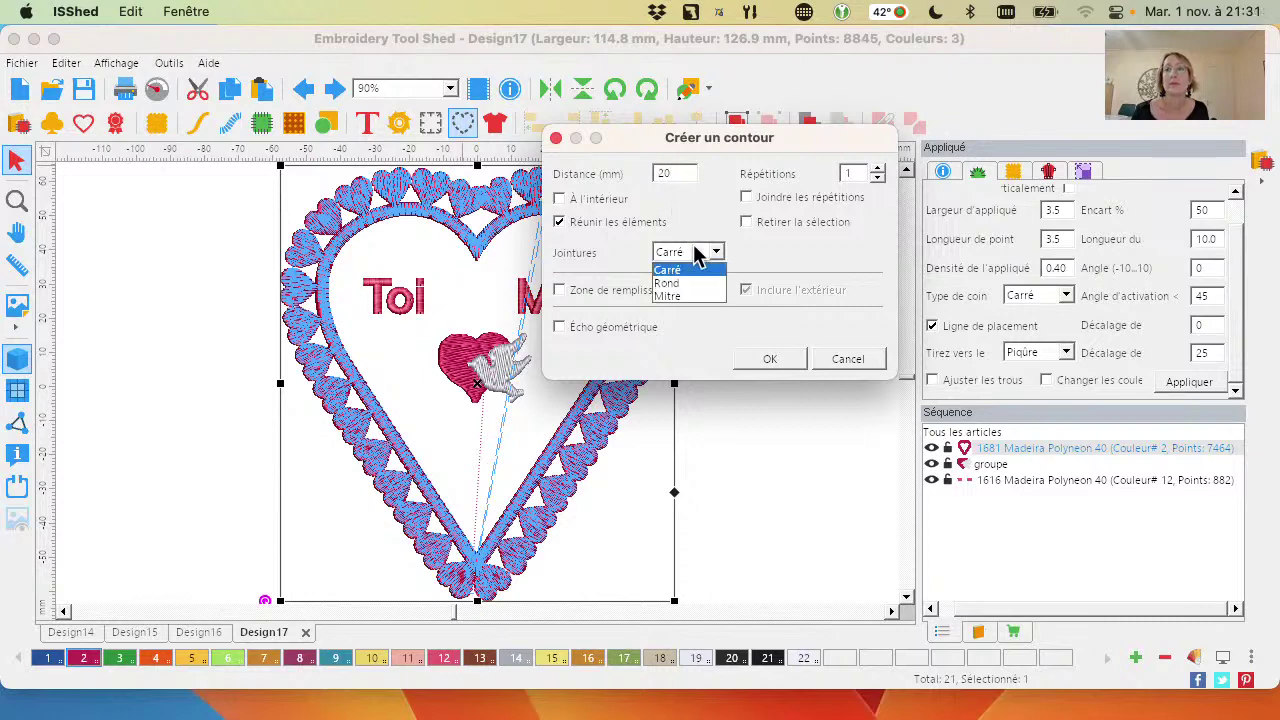
pyautogui.click(700, 282)
pyautogui.click(770, 356)
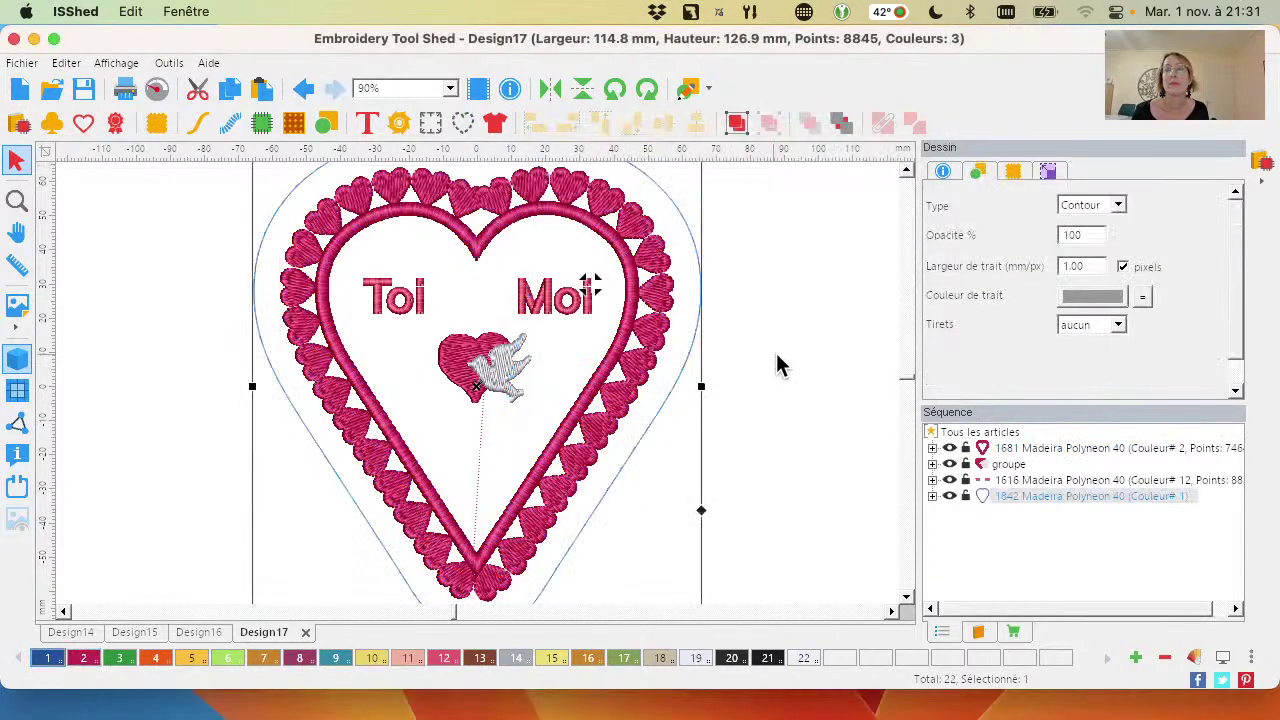
pyautogui.click(16, 203)
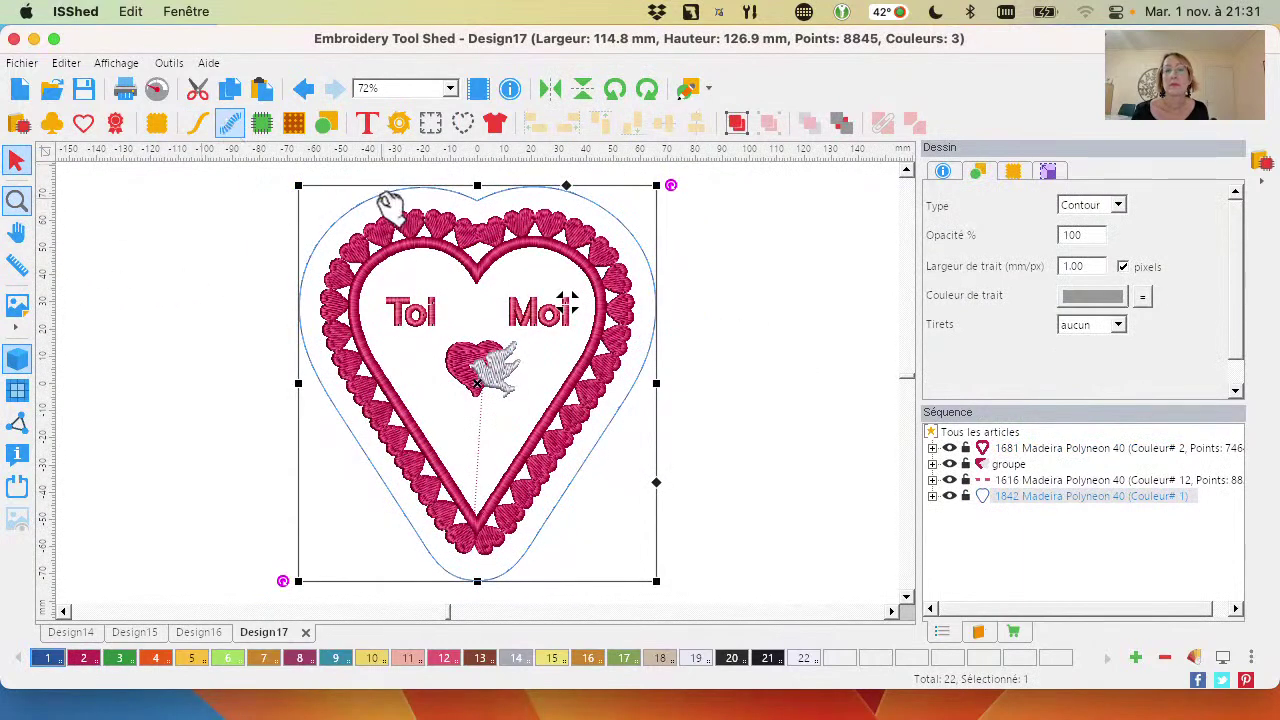
# Convert the outer outline to an appliqué and recolour it with thread colour 2, Azalea
pyautogui.click(258, 122)
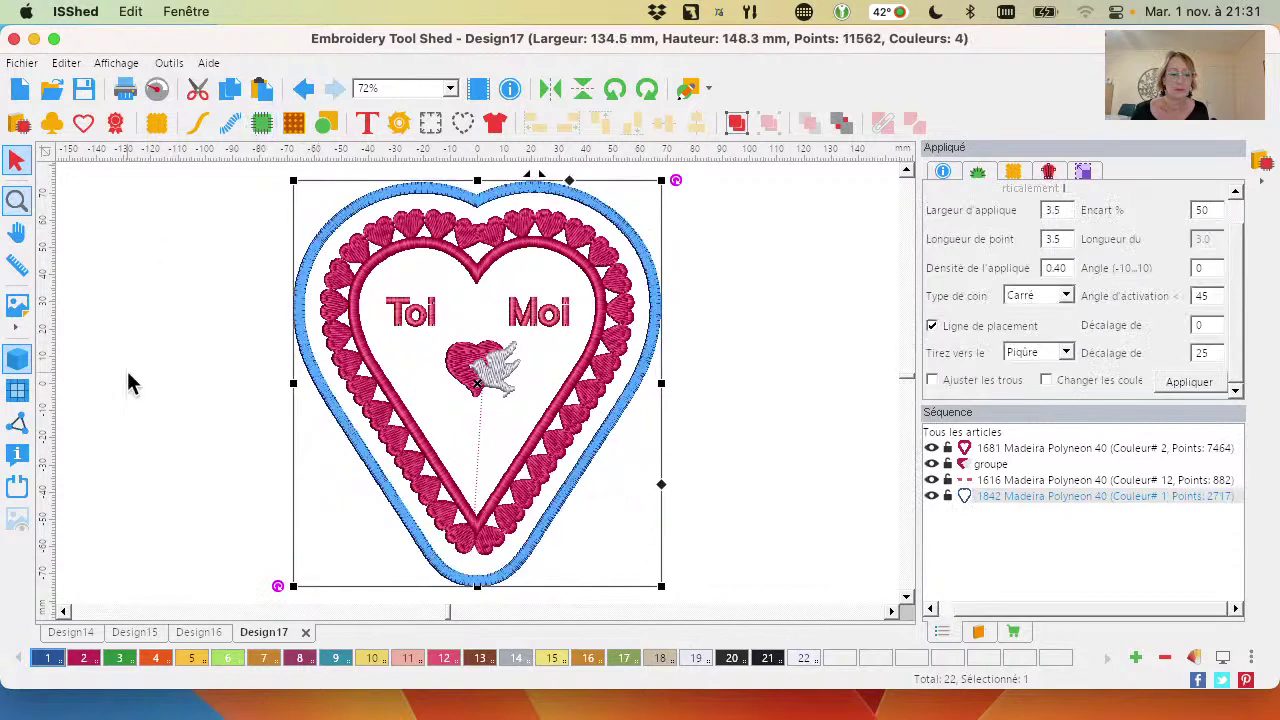
pyautogui.click(82, 658)
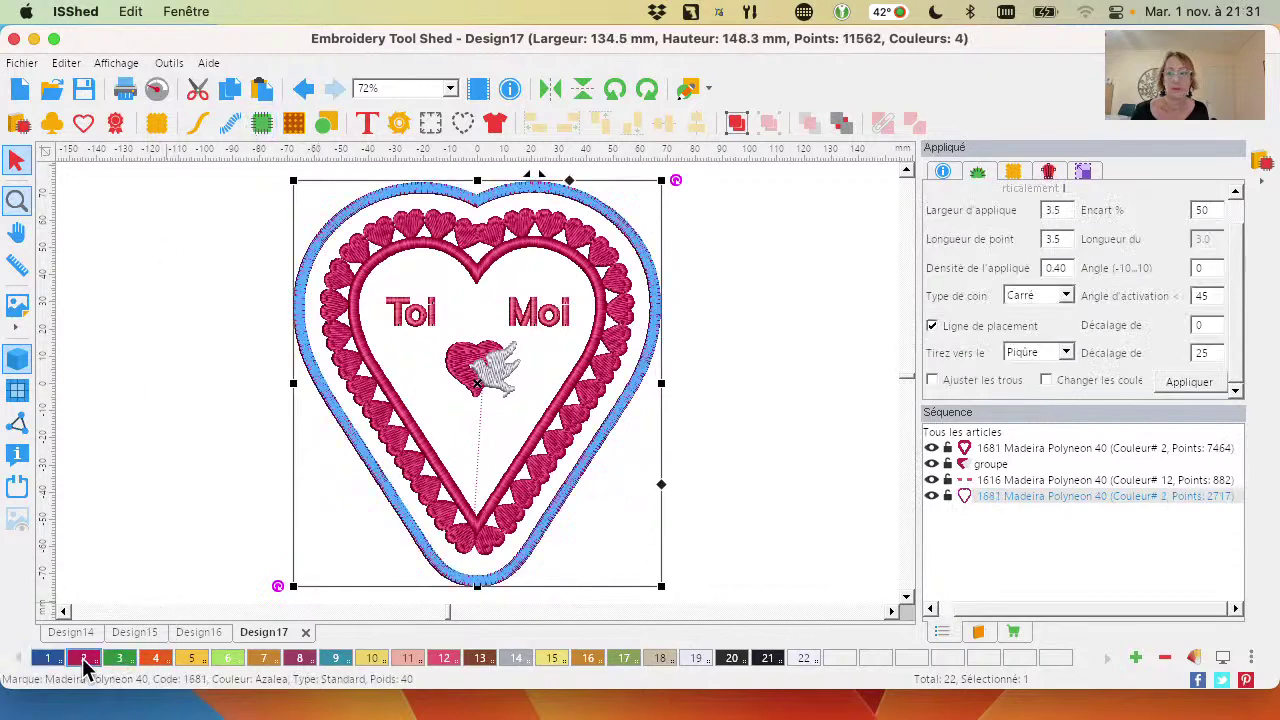
pyautogui.click(154, 509)
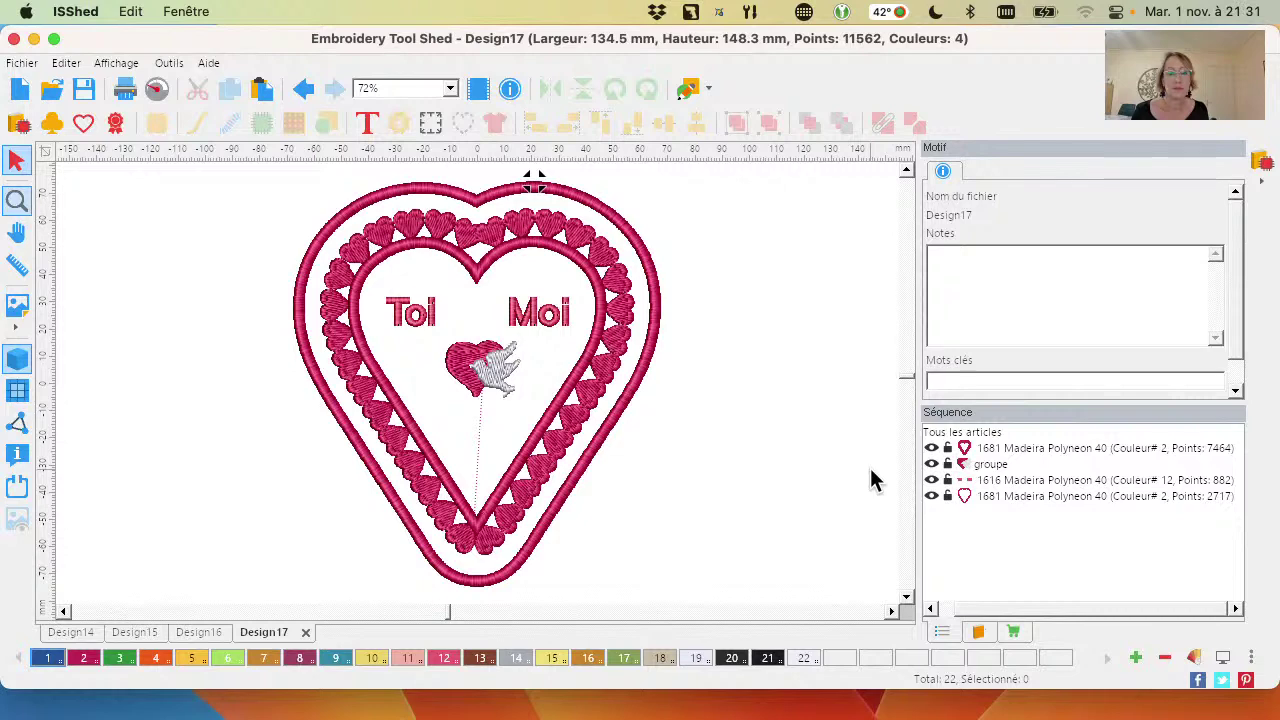
pyautogui.scroll(1, 870, 480)
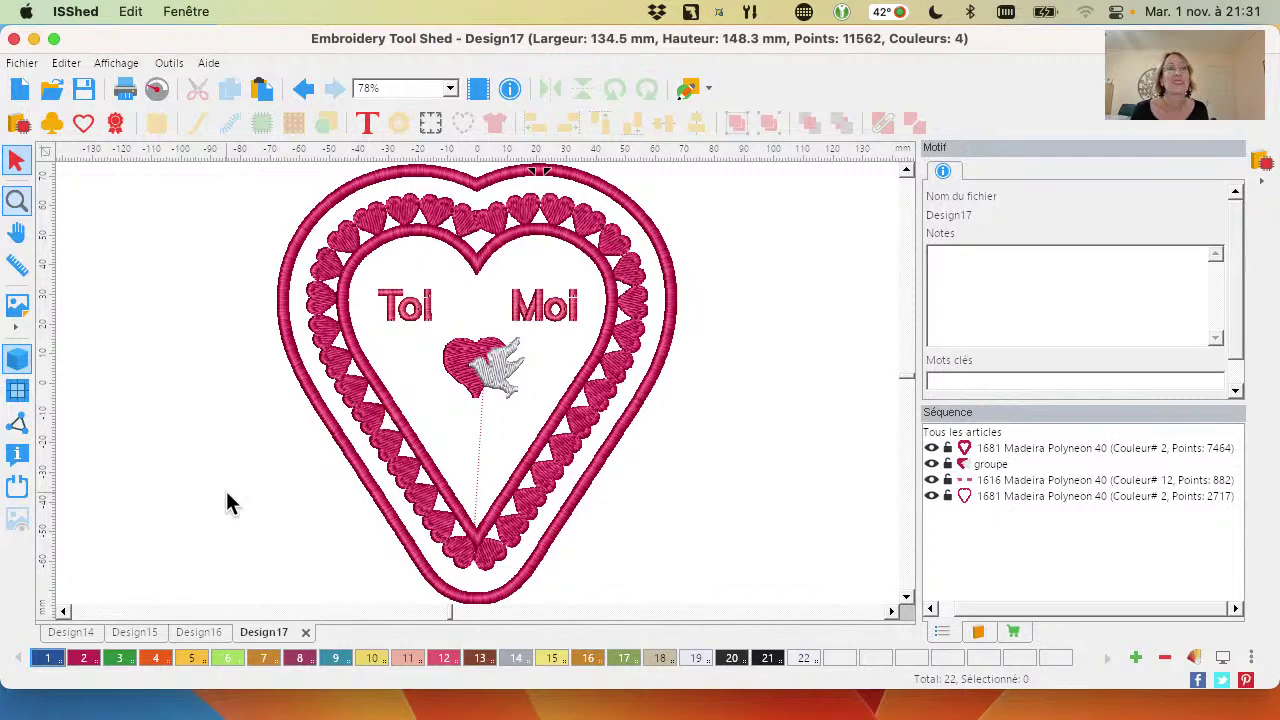
pyautogui.scroll(1, 226, 491)
pyautogui.scroll(-4, 228, 492)
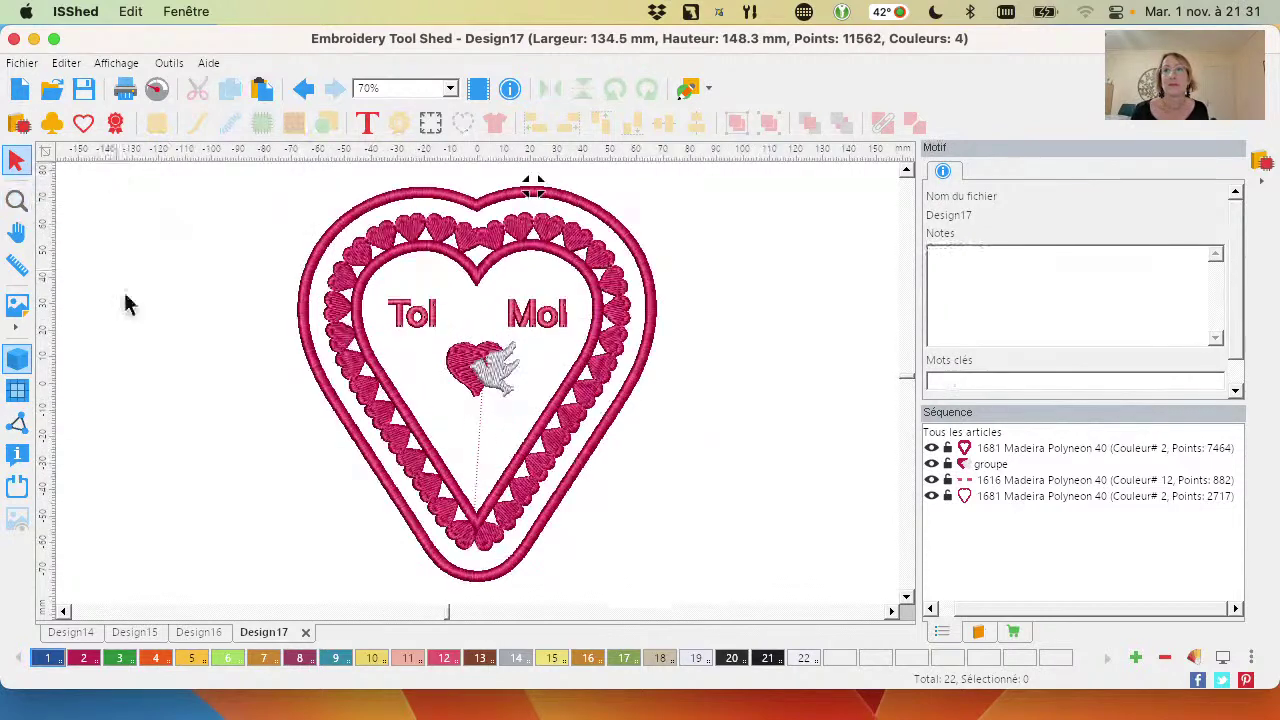
# Start a new design and load the "I'd rather BE sewing" patch template from the Sewing category
pyautogui.click(18, 92)
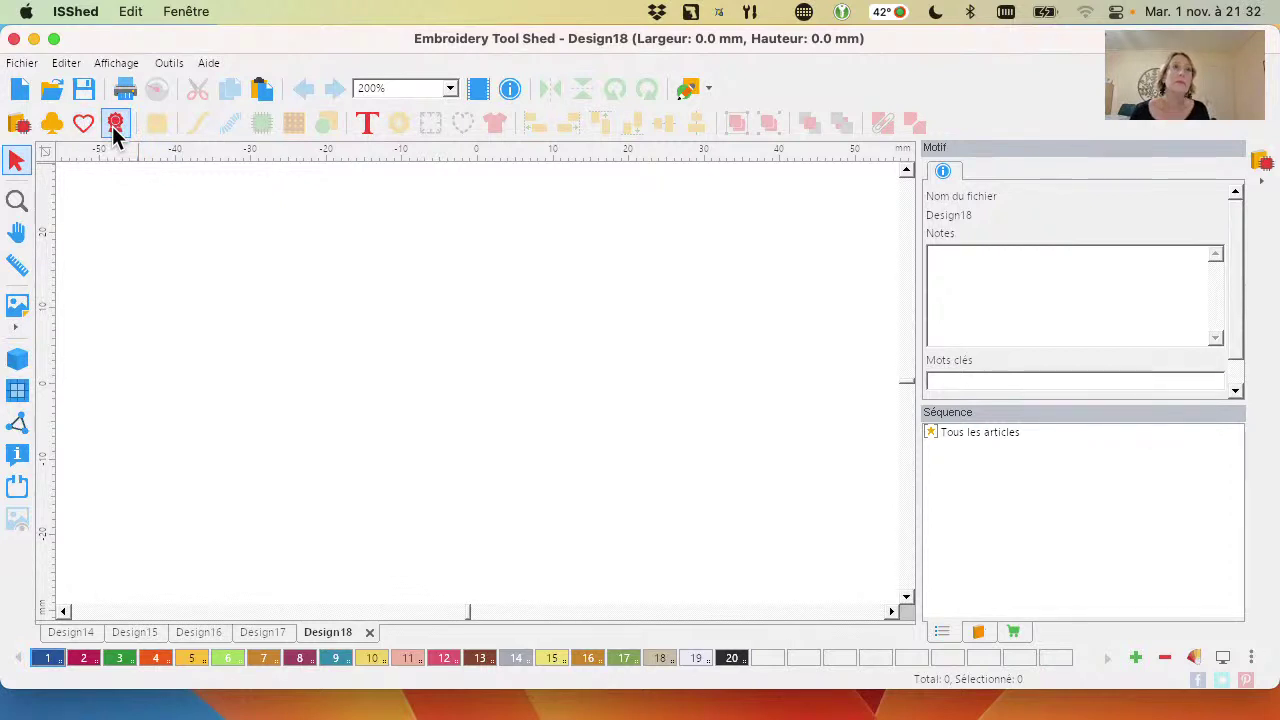
pyautogui.click(114, 124)
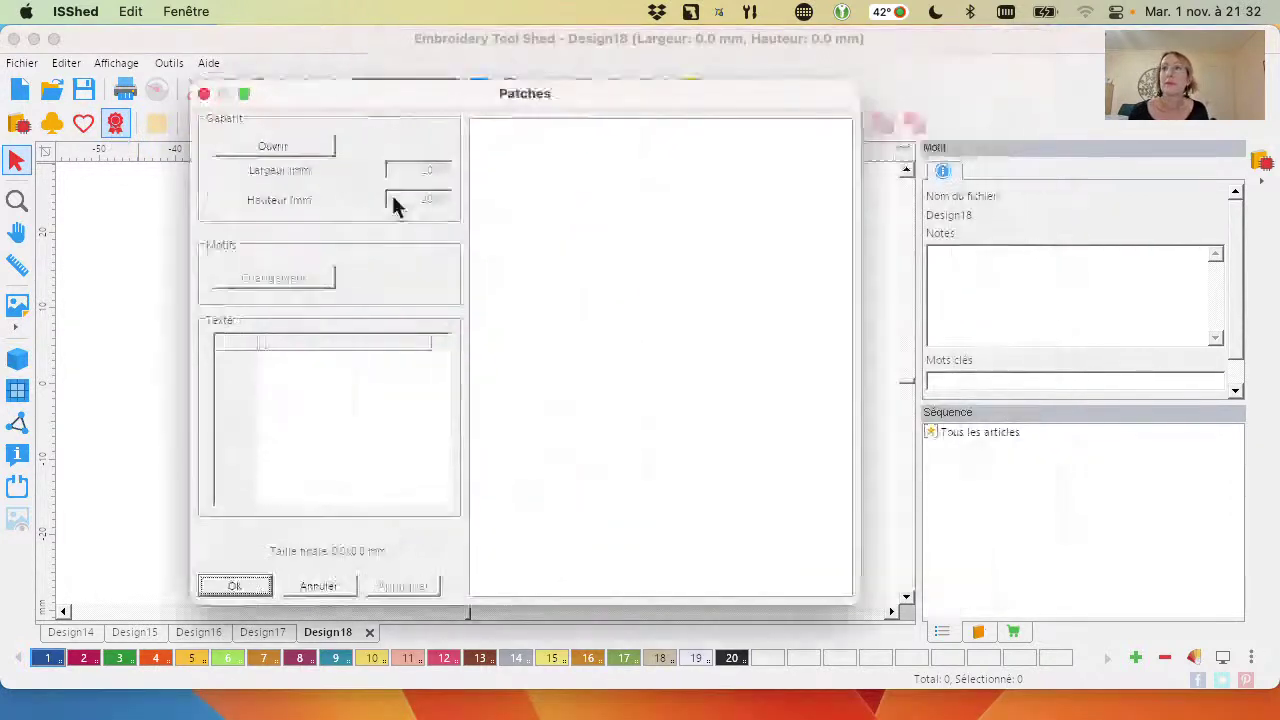
pyautogui.click(272, 150)
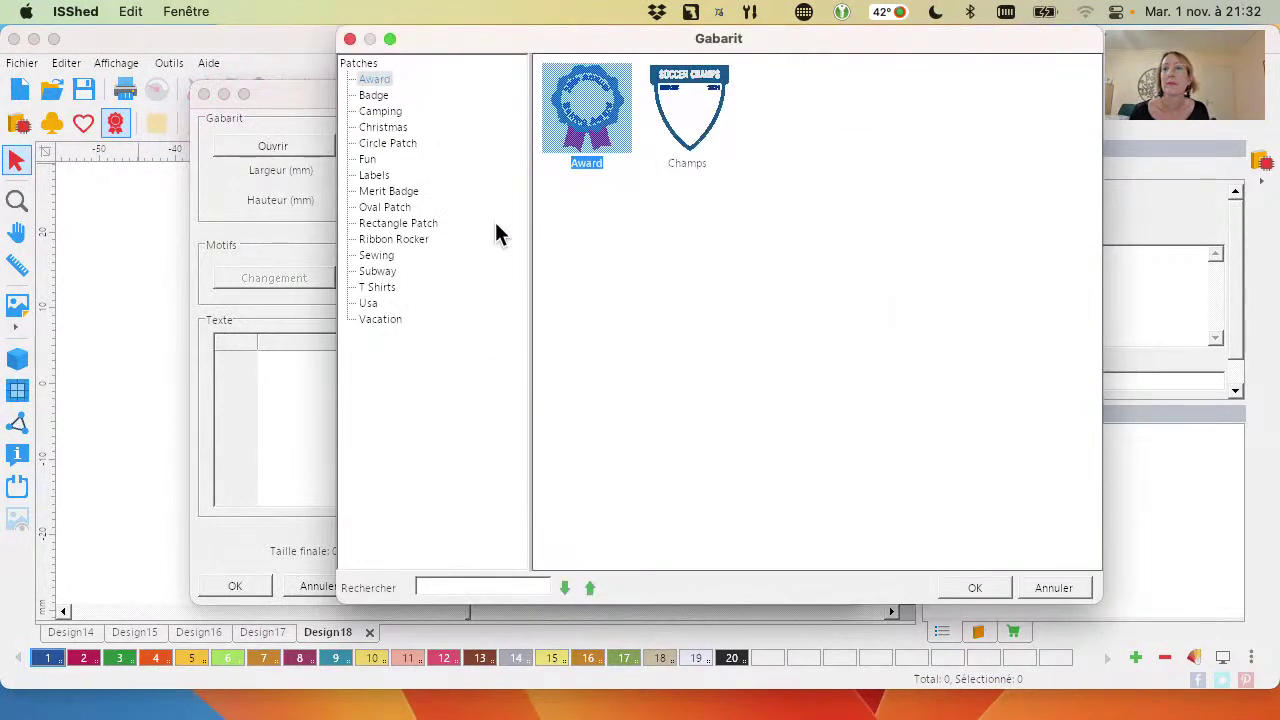
pyautogui.click(385, 256)
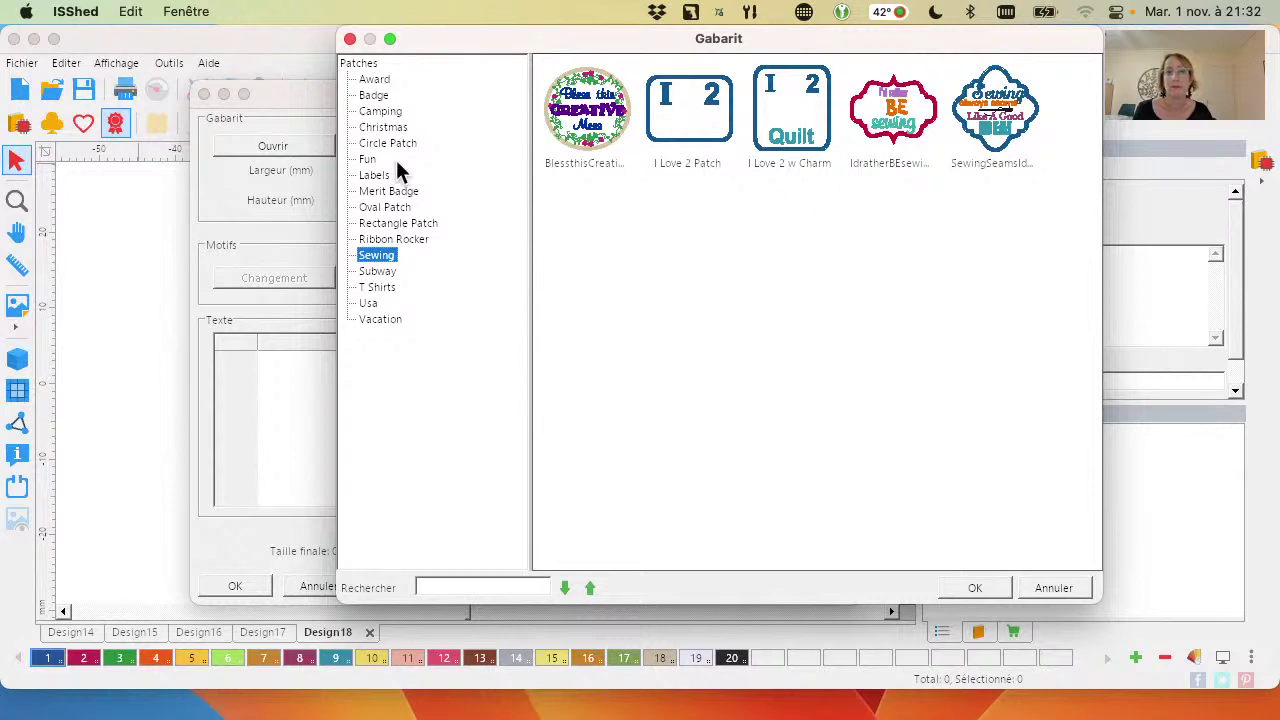
pyautogui.click(896, 119)
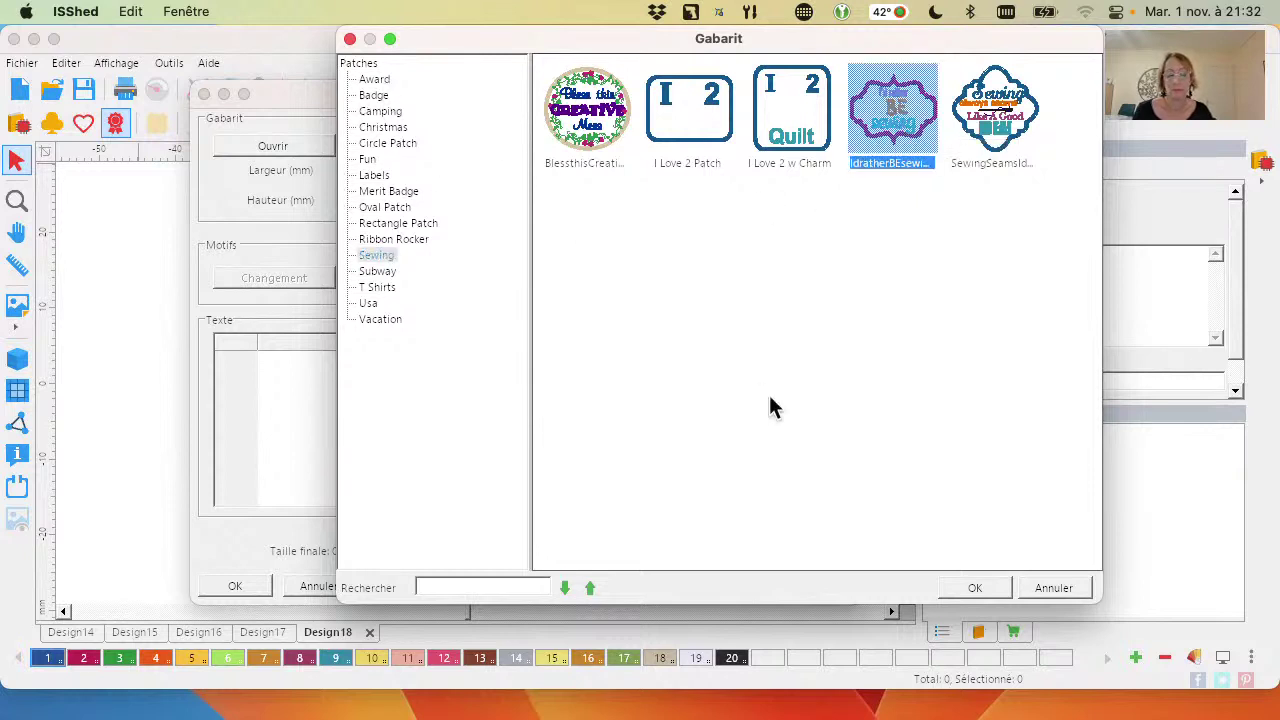
pyautogui.click(977, 588)
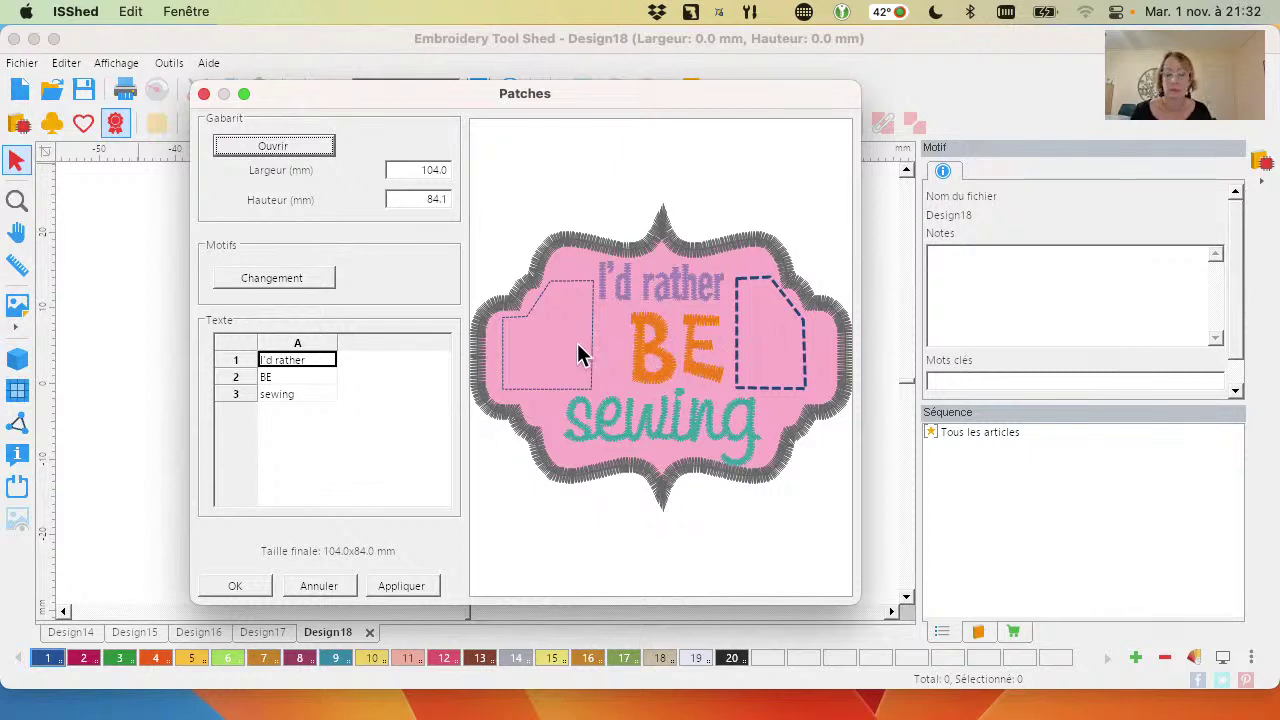
# Fill the patch's left motif area with the Sewing-01_1 thread spools and the right one with the Sewing-01_21 needles
pyautogui.click(531, 308)
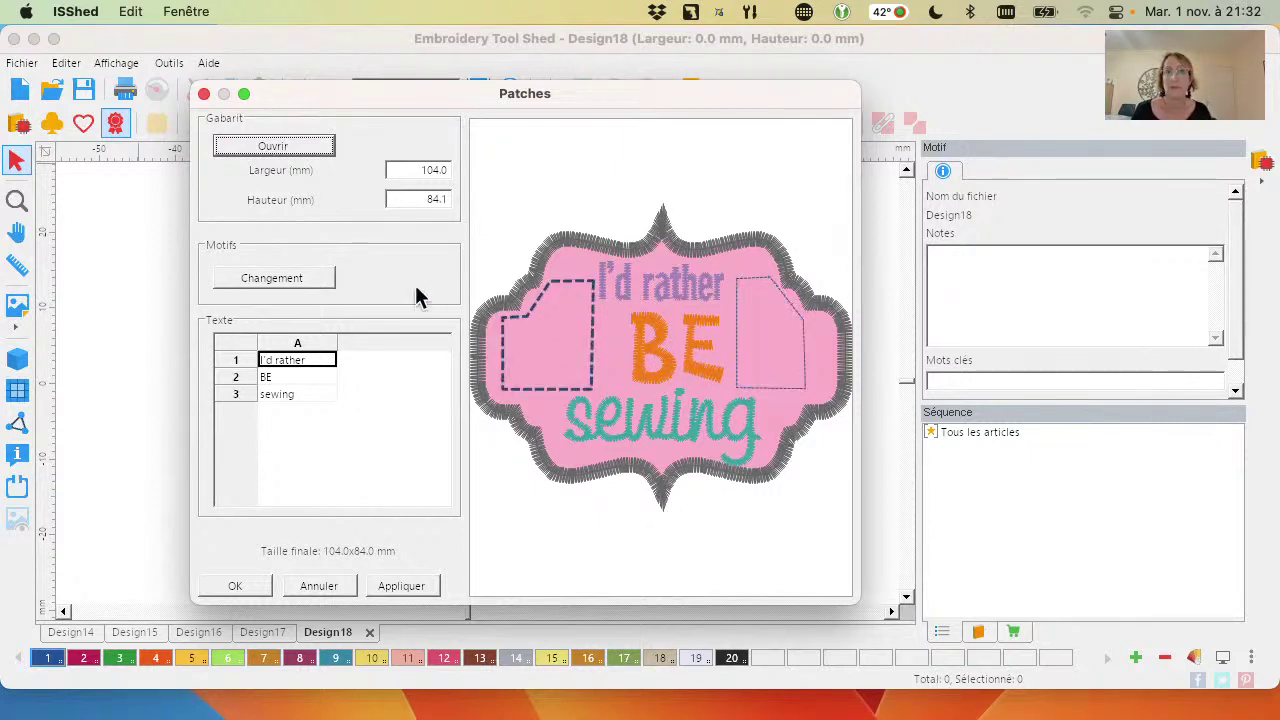
pyautogui.click(275, 275)
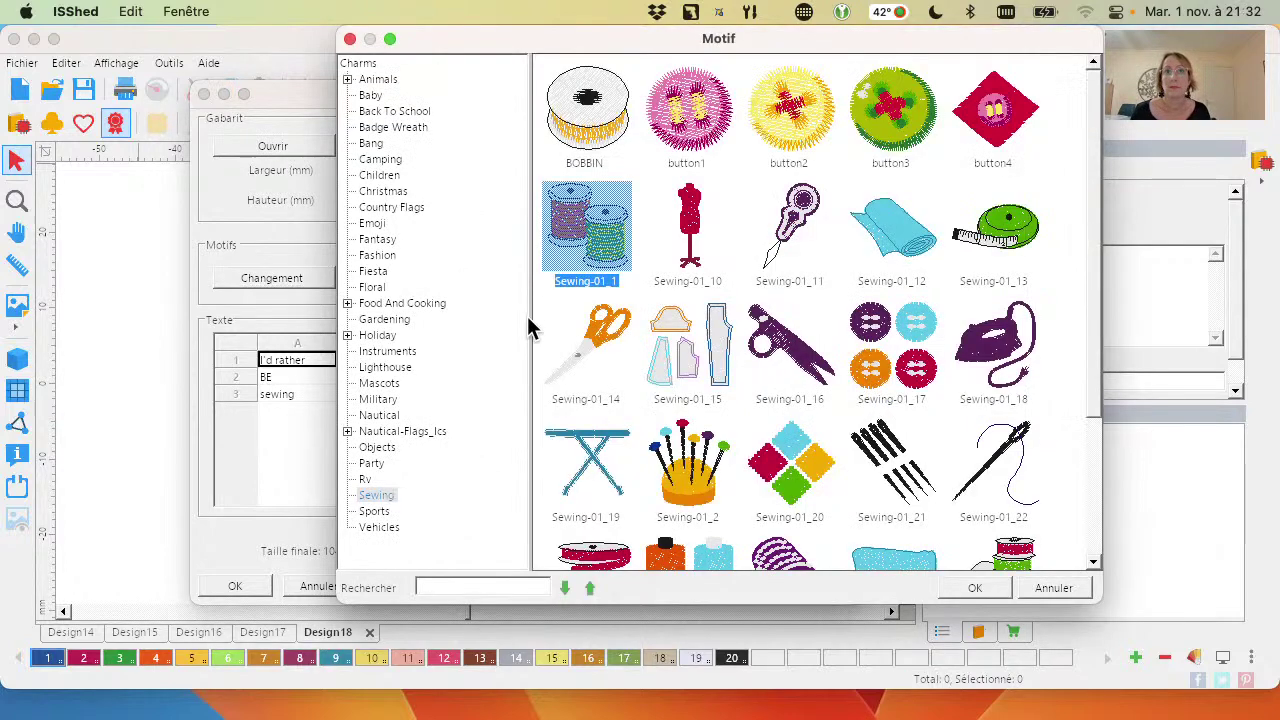
pyautogui.doubleClick(587, 222)
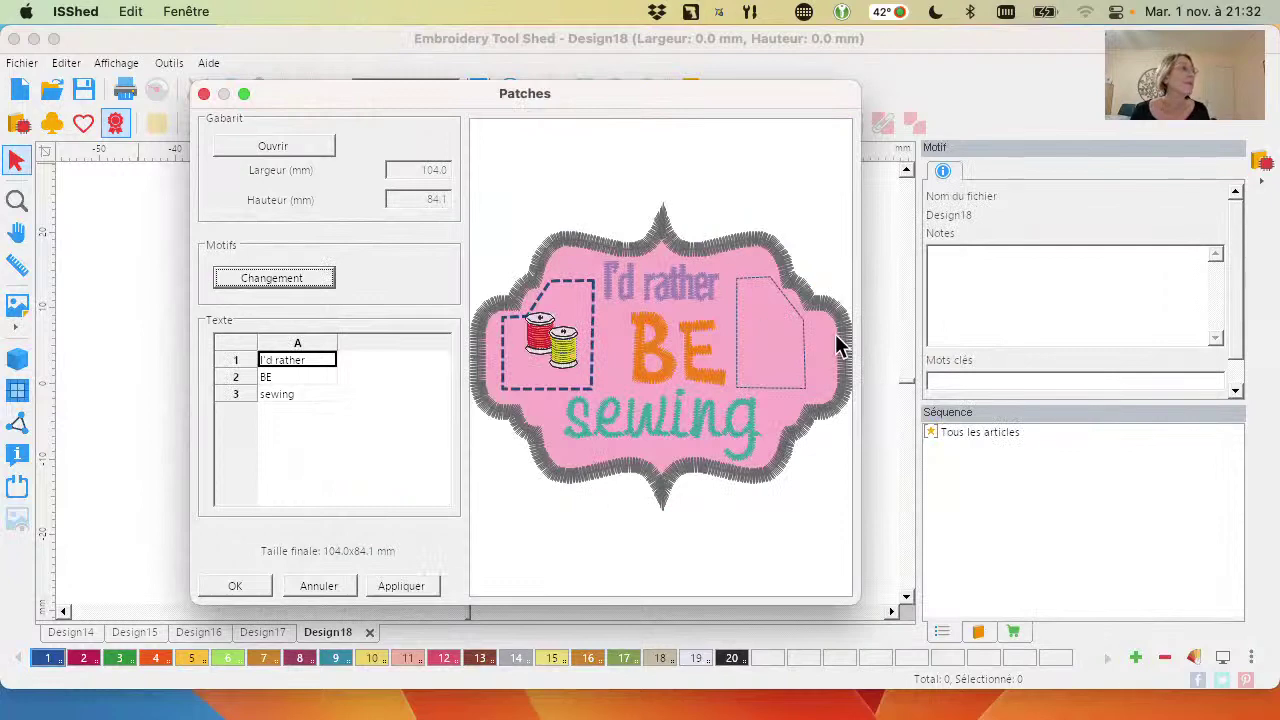
pyautogui.click(761, 284)
pyautogui.click(289, 276)
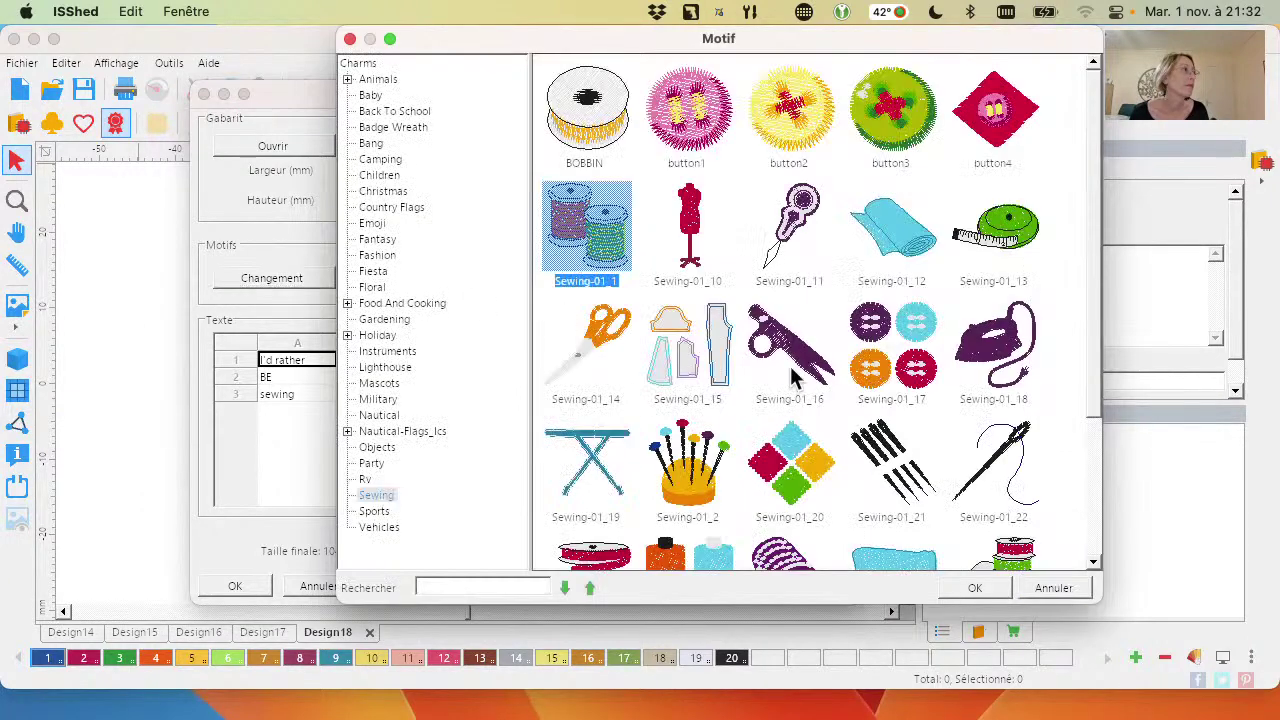
pyautogui.doubleClick(906, 470)
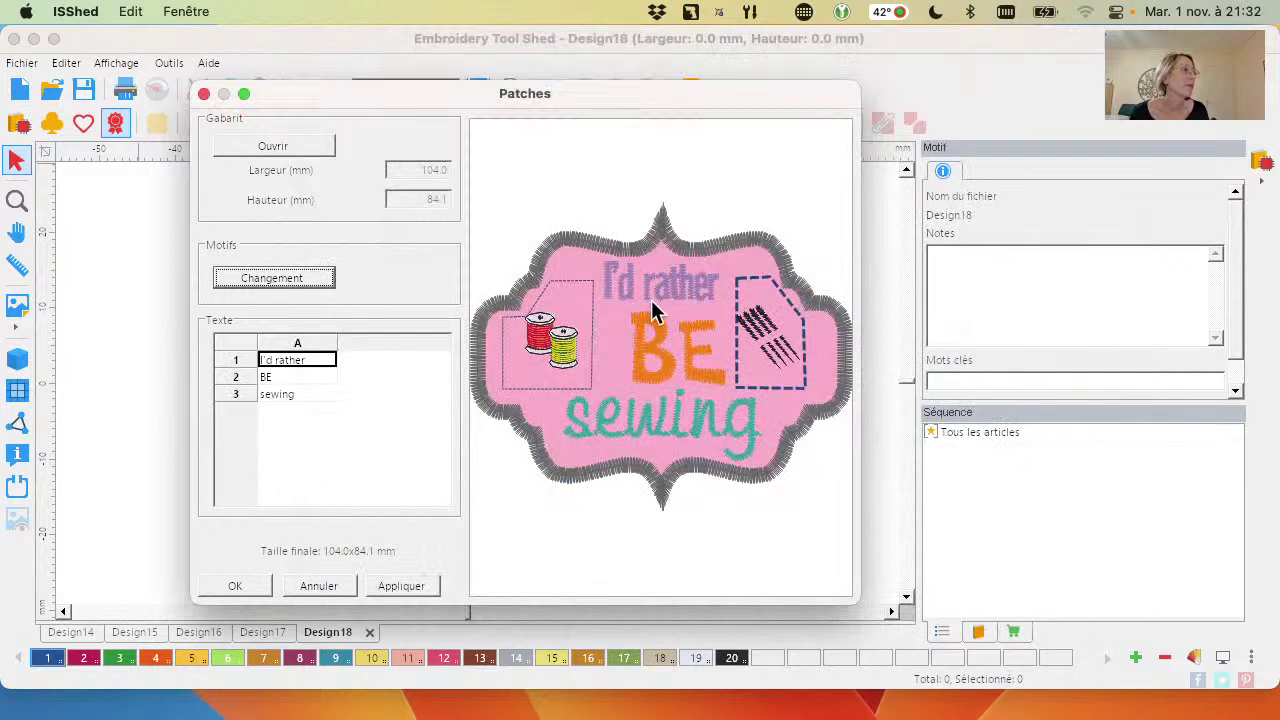
# Replace the patch's three text lines with "J'adore", "La" and "Broderie" and apply them to the preview
pyautogui.doubleClick(303, 360)
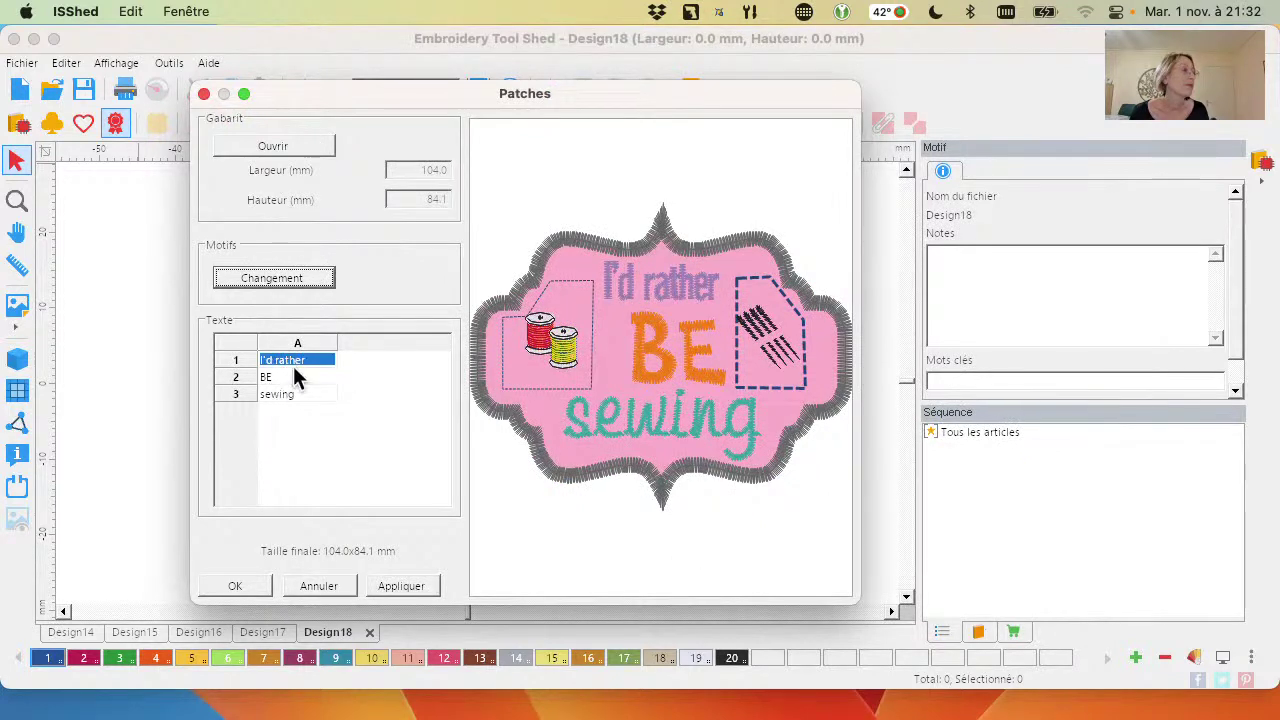
pyautogui.click(312, 360)
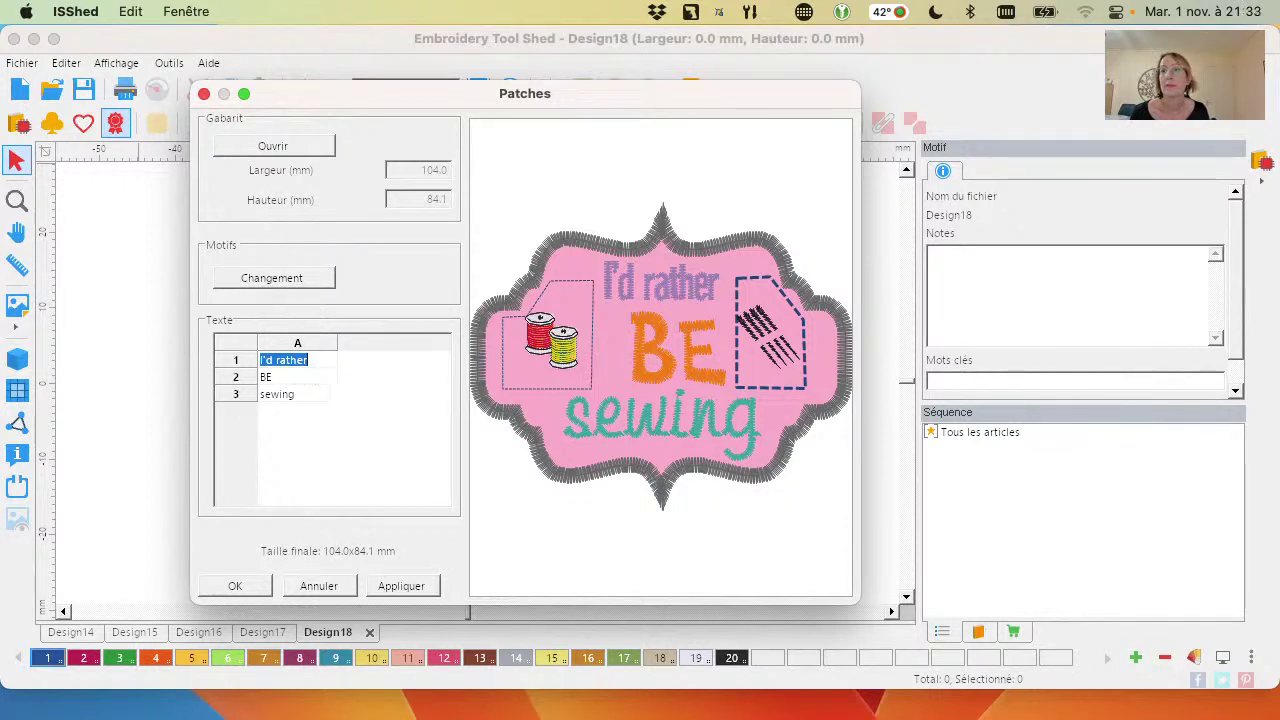
pyautogui.write('J')
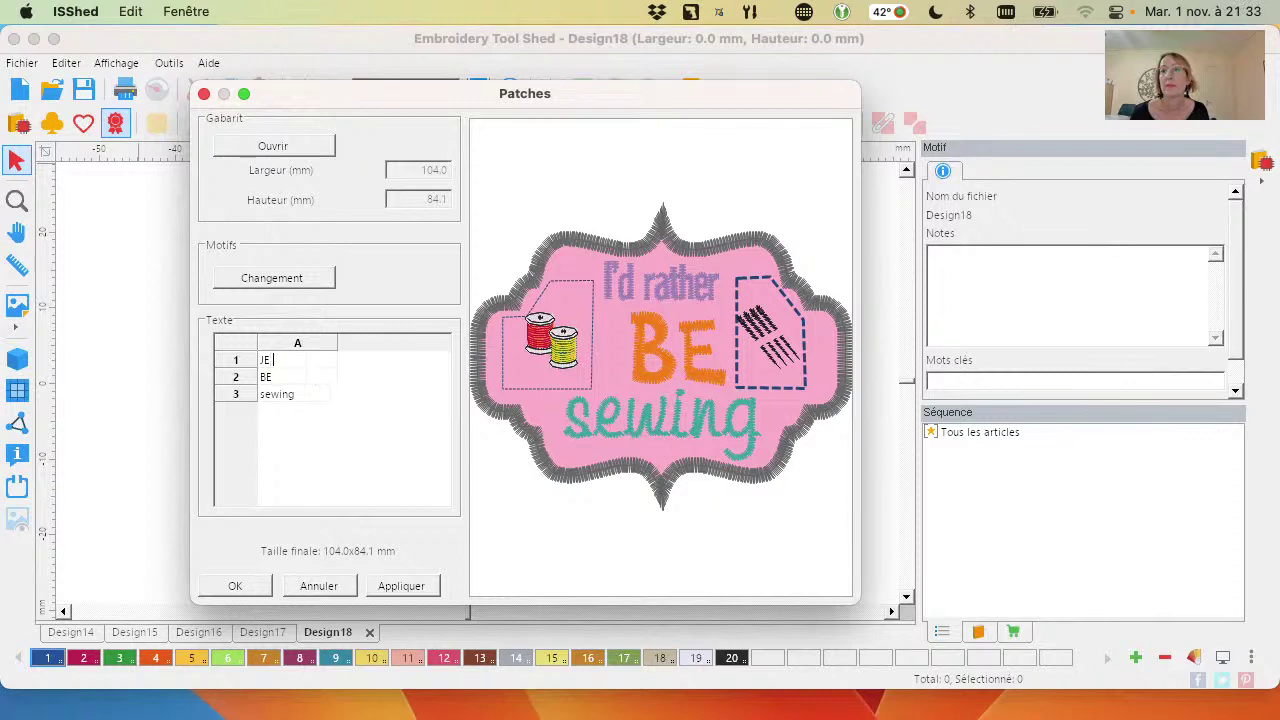
pyautogui.write("'adore")
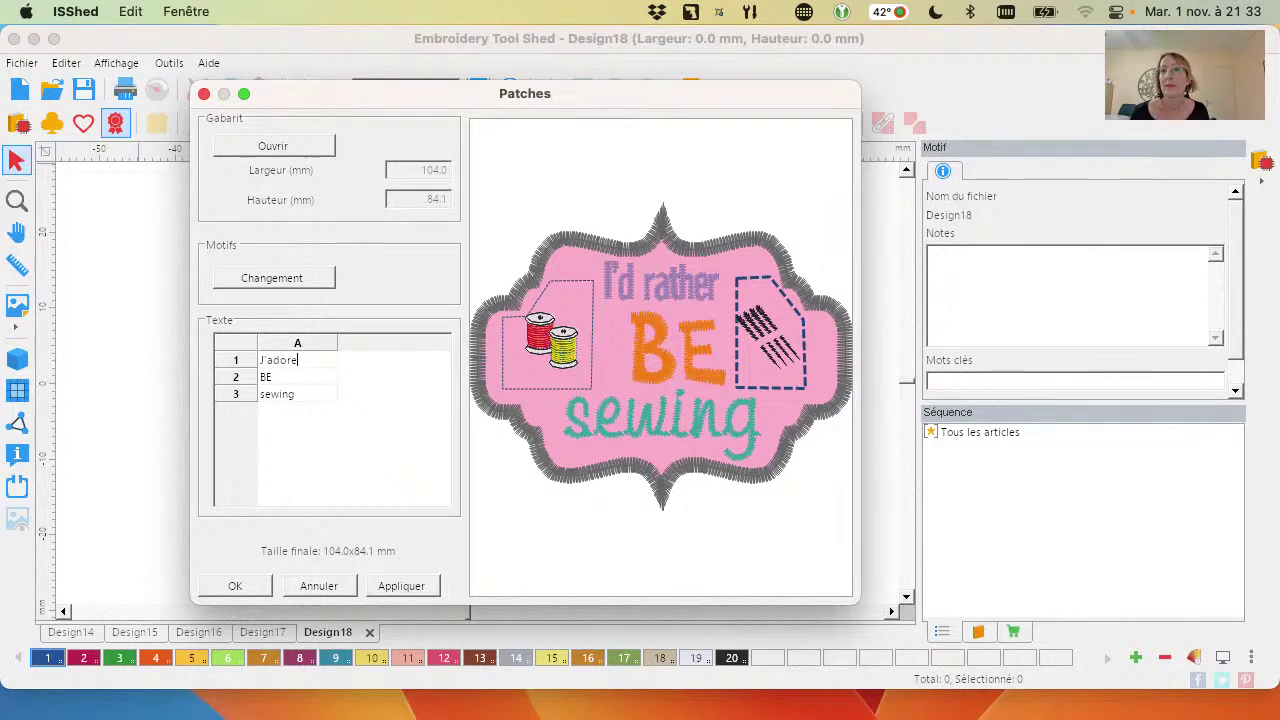
pyautogui.doubleClick(280, 378)
pyautogui.write('L')
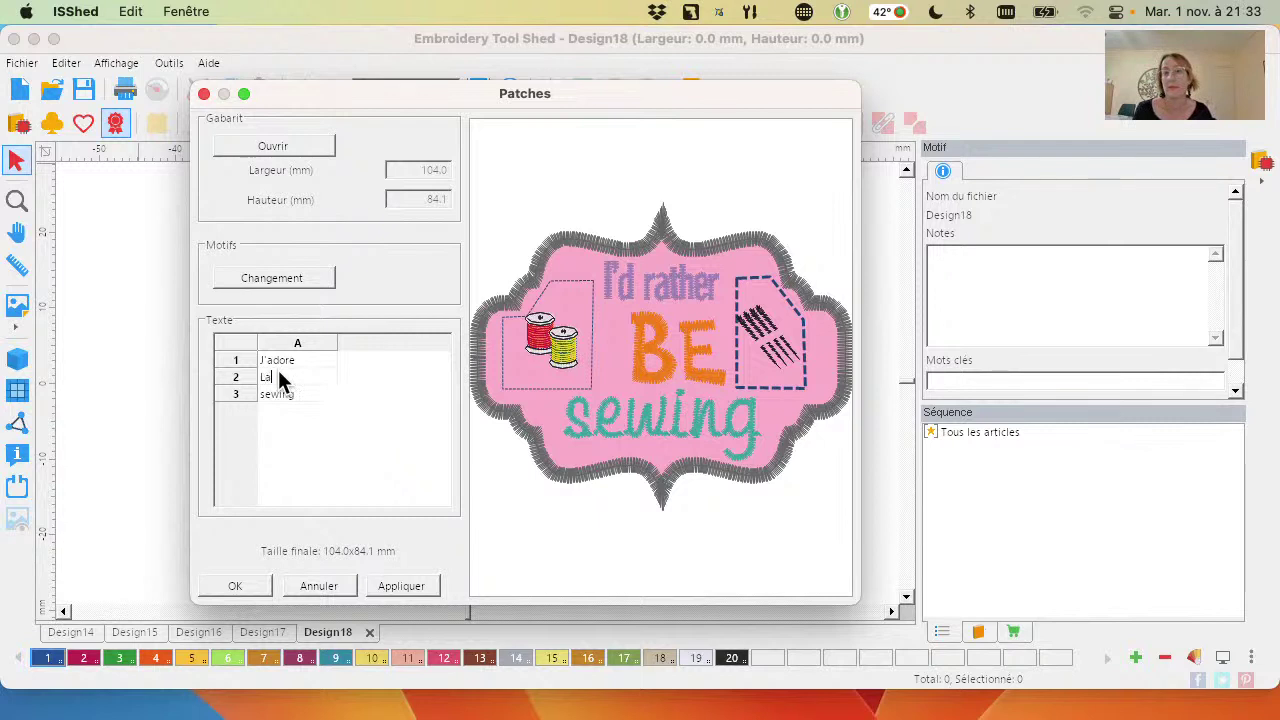
pyautogui.write('a')
pyautogui.click(297, 395)
pyautogui.click(416, 588)
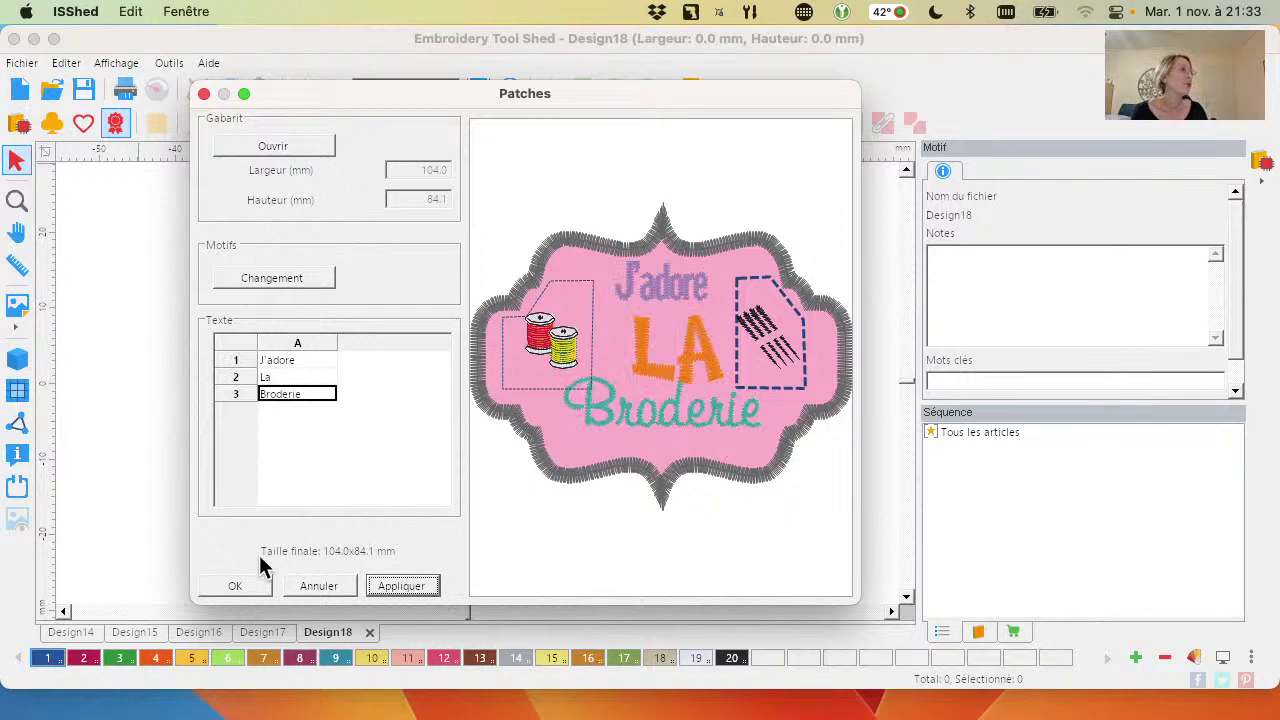
# Insert the finished patch into the design, deselect it and display it in the realistic 3D view
pyautogui.click(240, 587)
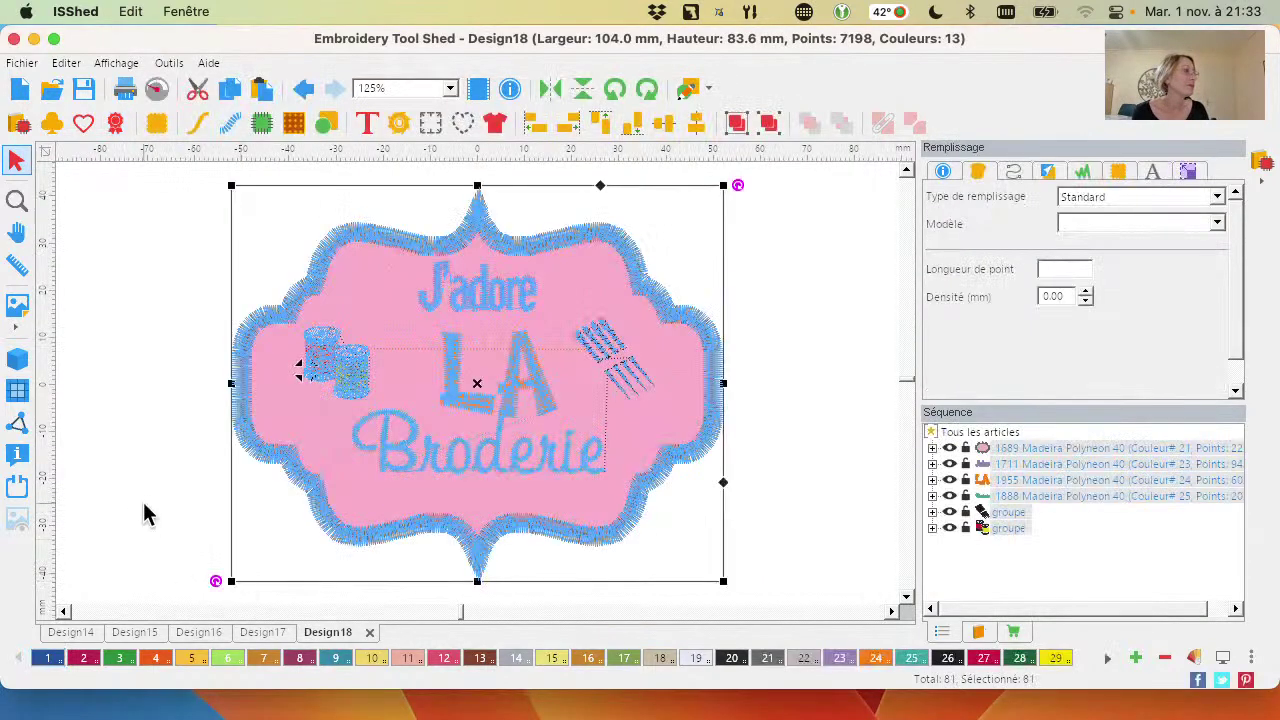
pyautogui.click(143, 514)
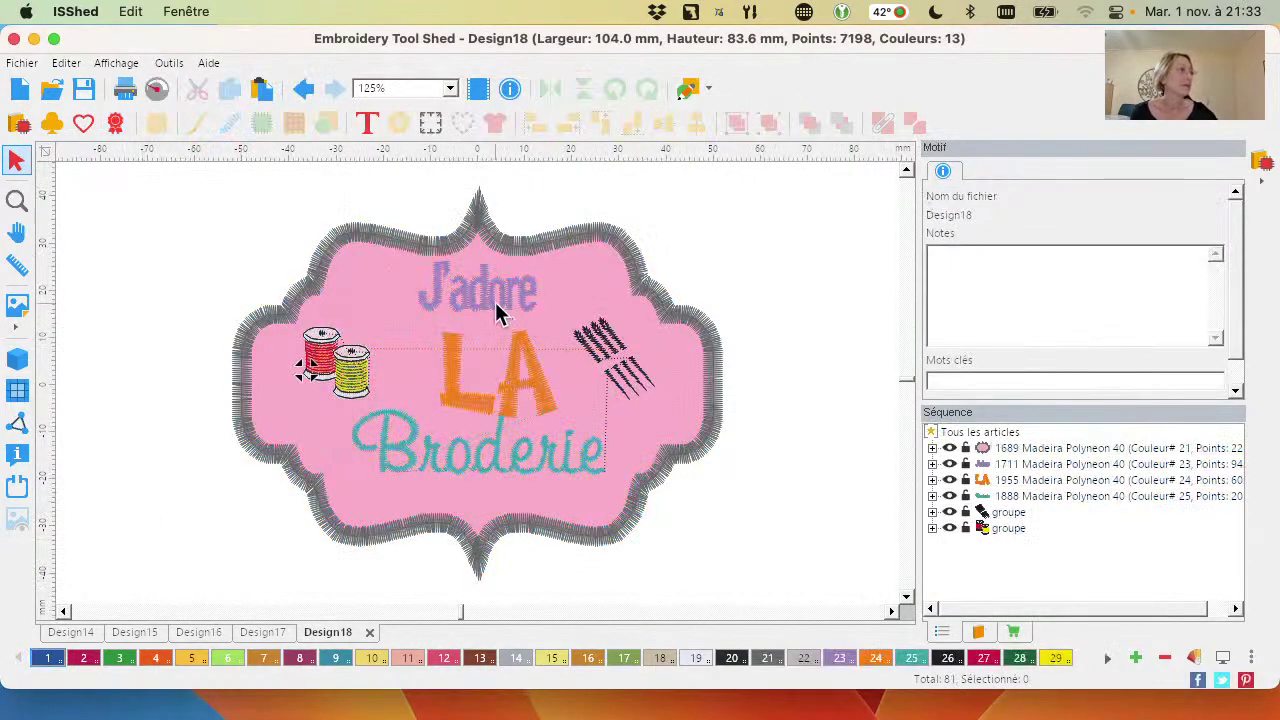
pyautogui.click(14, 374)
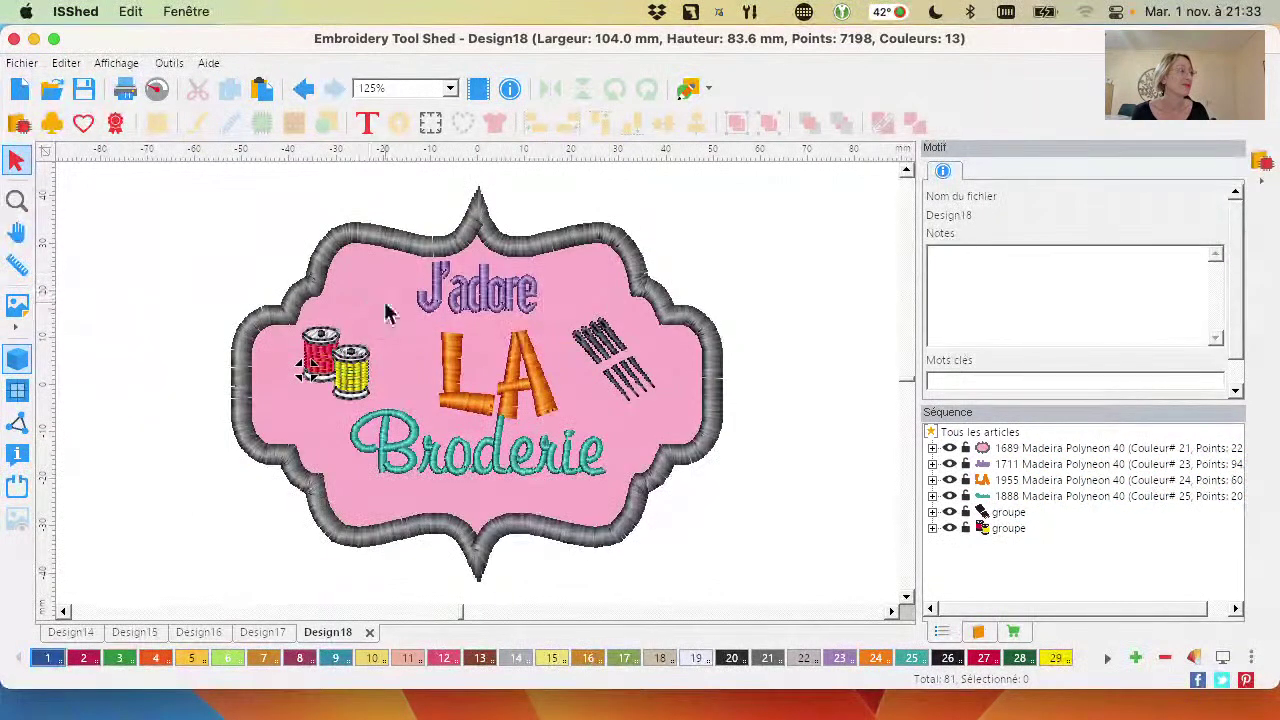
# Try the AS Back of Leather fabric on the patch's appliqué background, and undo it
pyautogui.click(580, 258)
pyautogui.click(1016, 173)
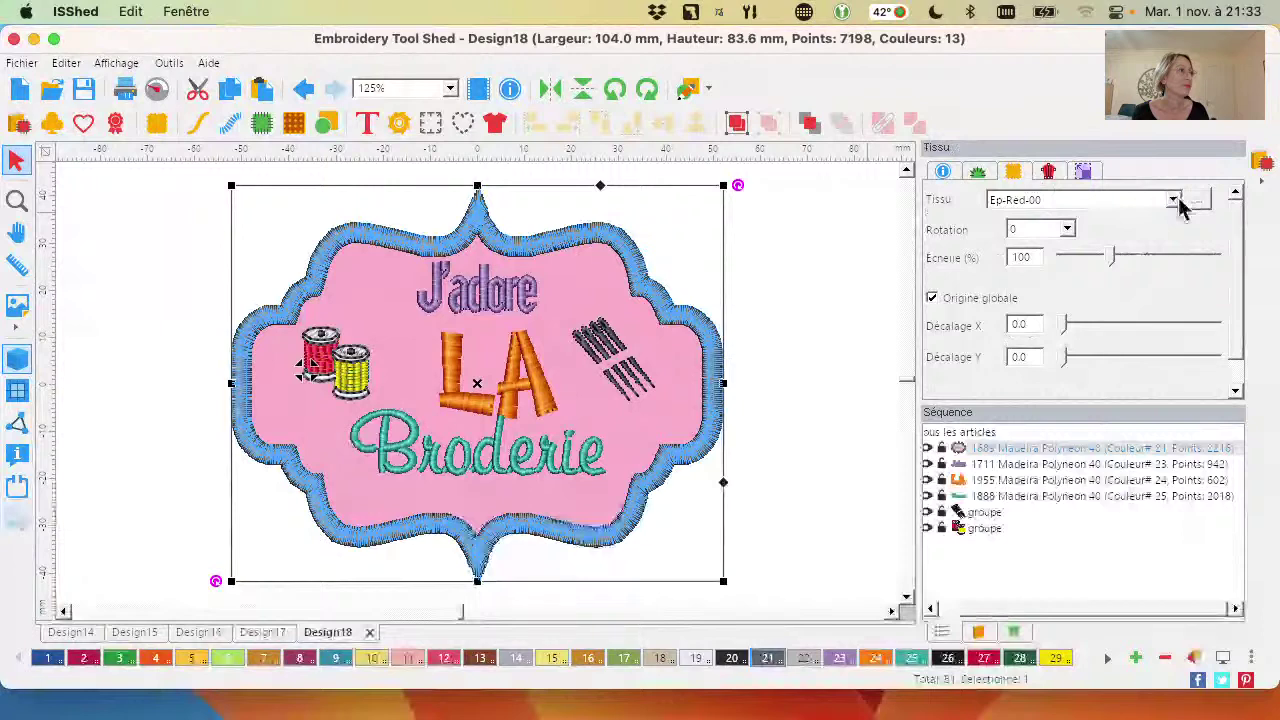
pyautogui.click(1204, 202)
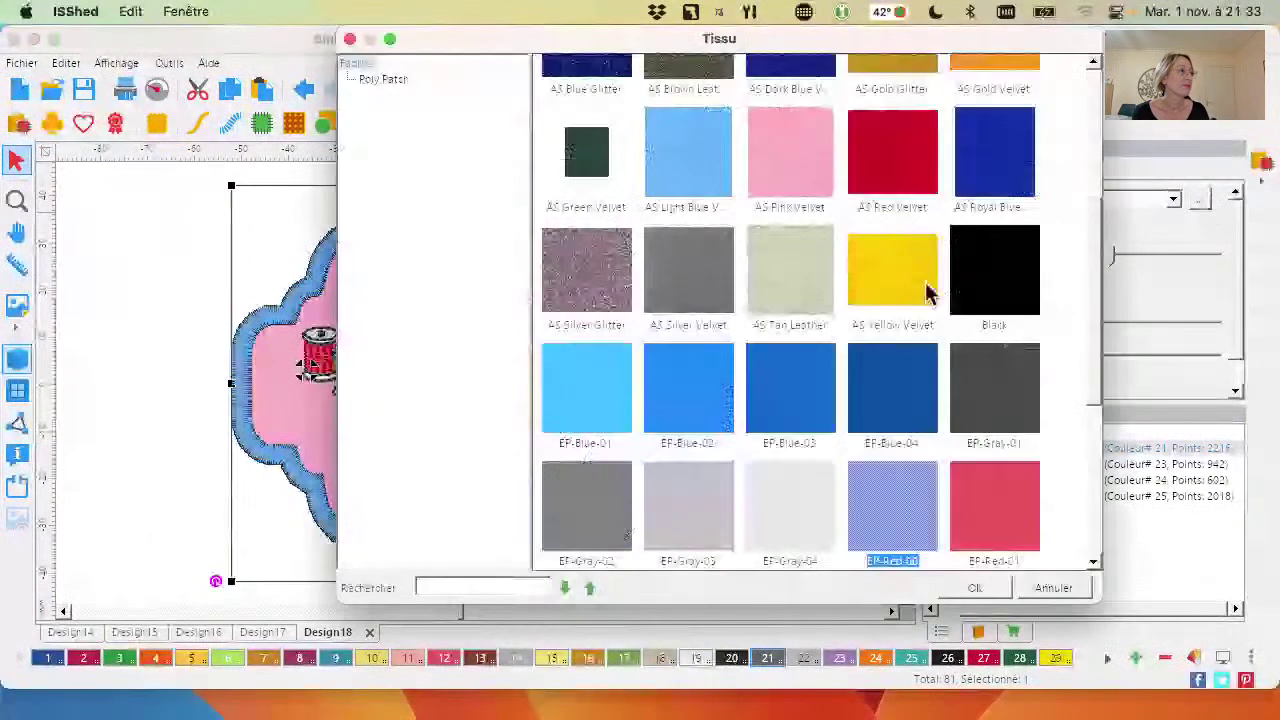
pyautogui.scroll(5, 926, 290)
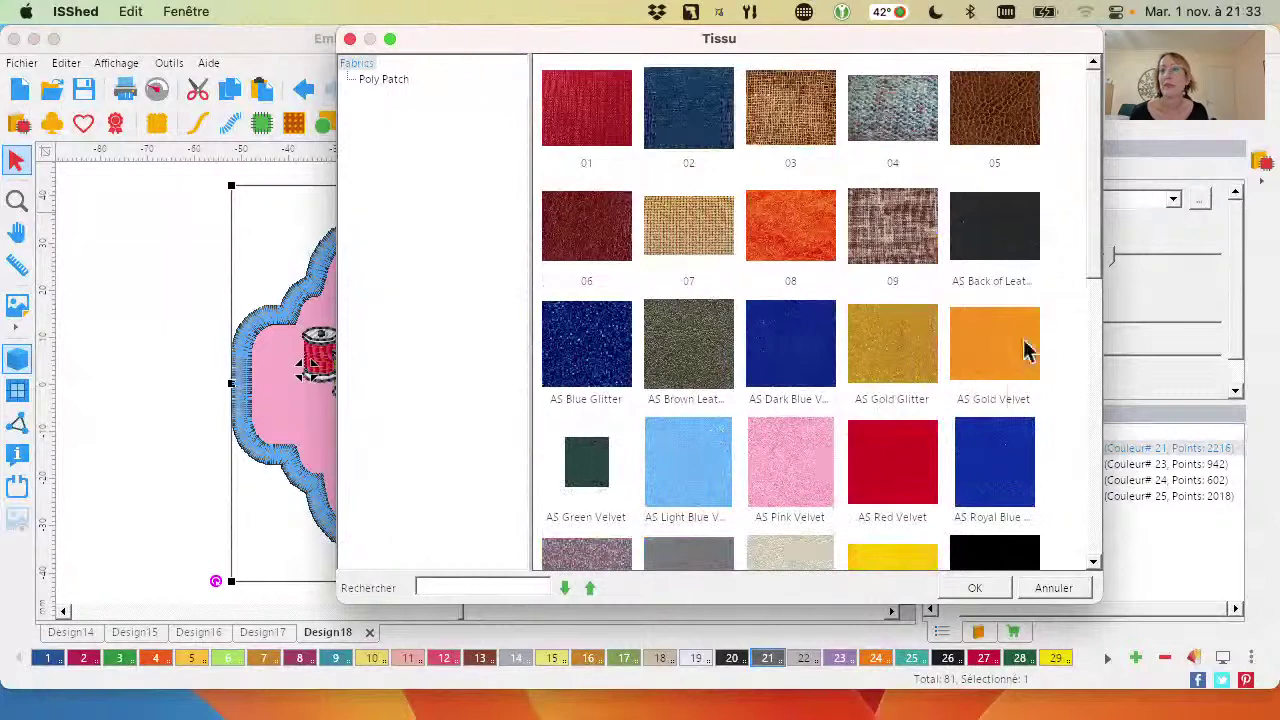
pyautogui.doubleClick(1020, 214)
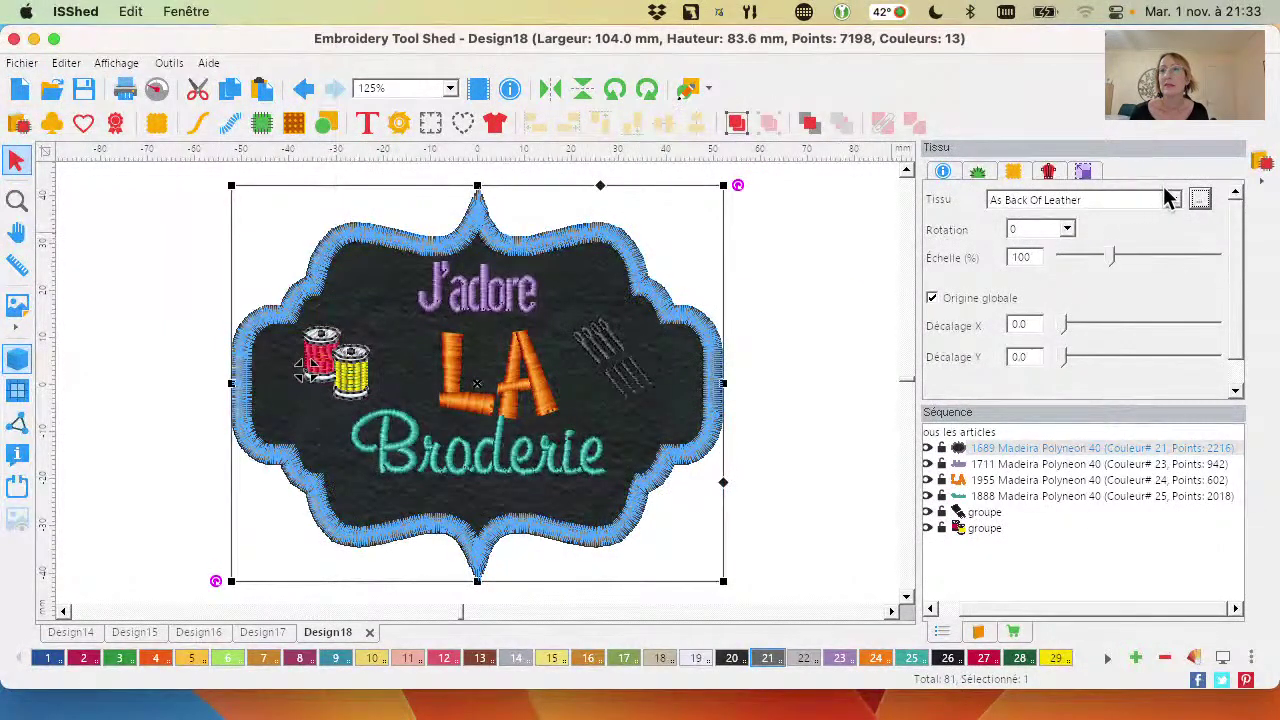
pyautogui.click(304, 88)
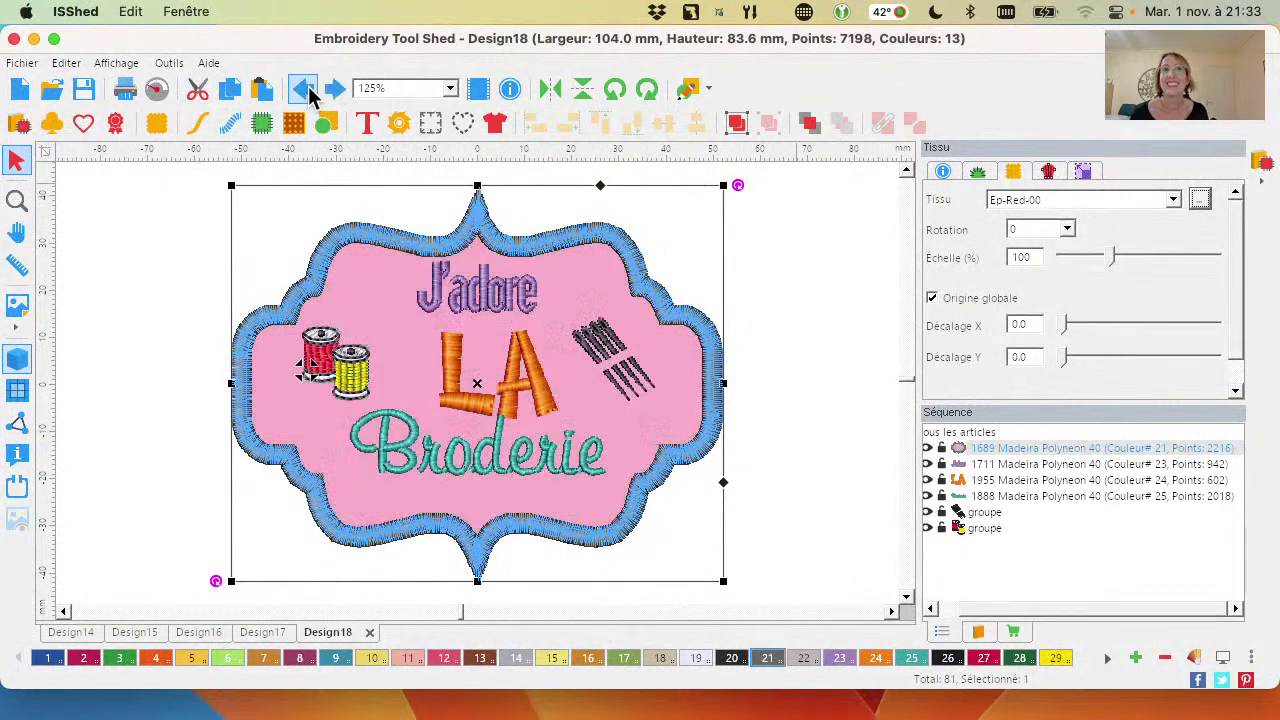
pyautogui.click(178, 277)
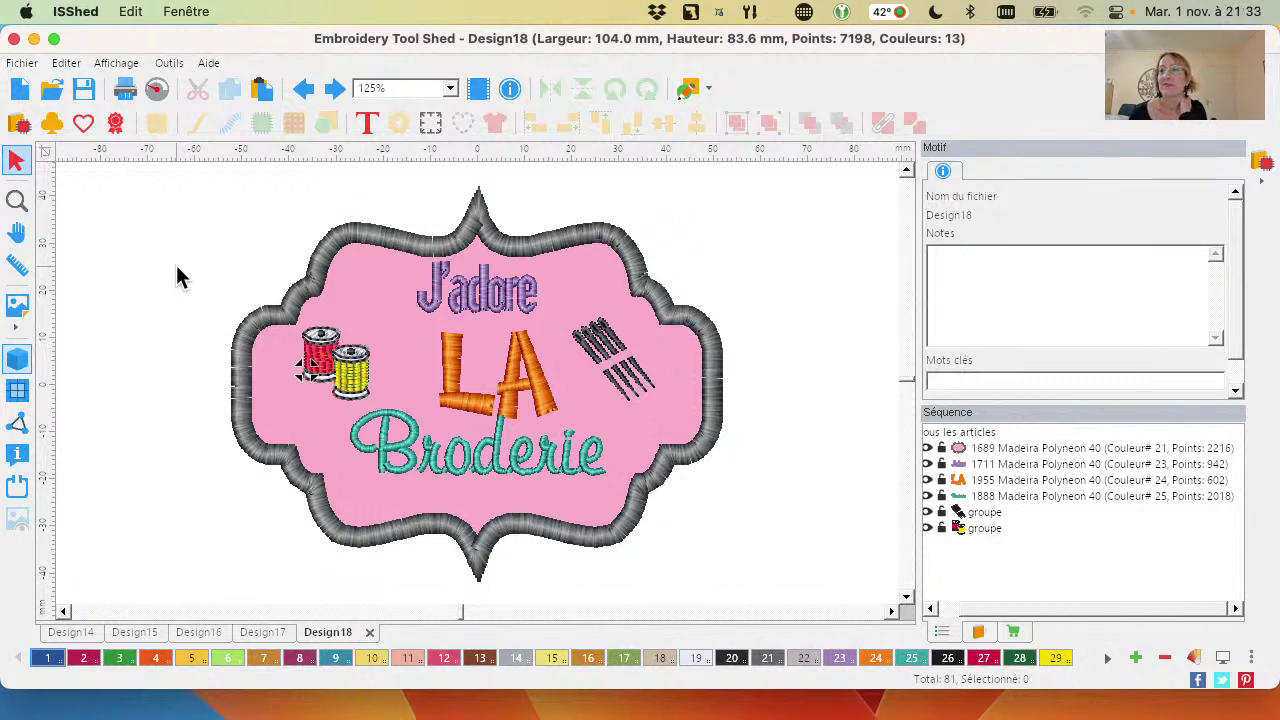
# Browse the patch template library, examining the Badge, Camping, Labels, Fun, Circle Patch, Merit Badge, Rectangle Patch and Ribbon Rocker categories
pyautogui.scroll(-3, 176, 265)
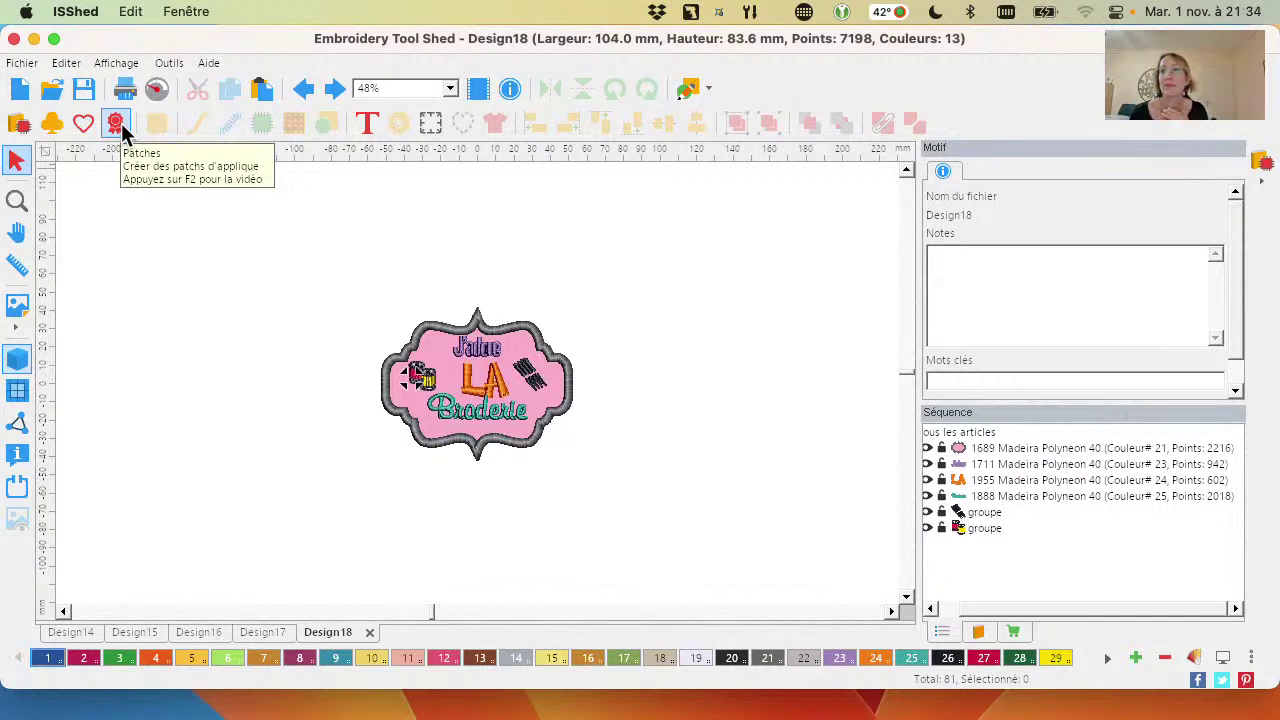
pyautogui.click(16, 201)
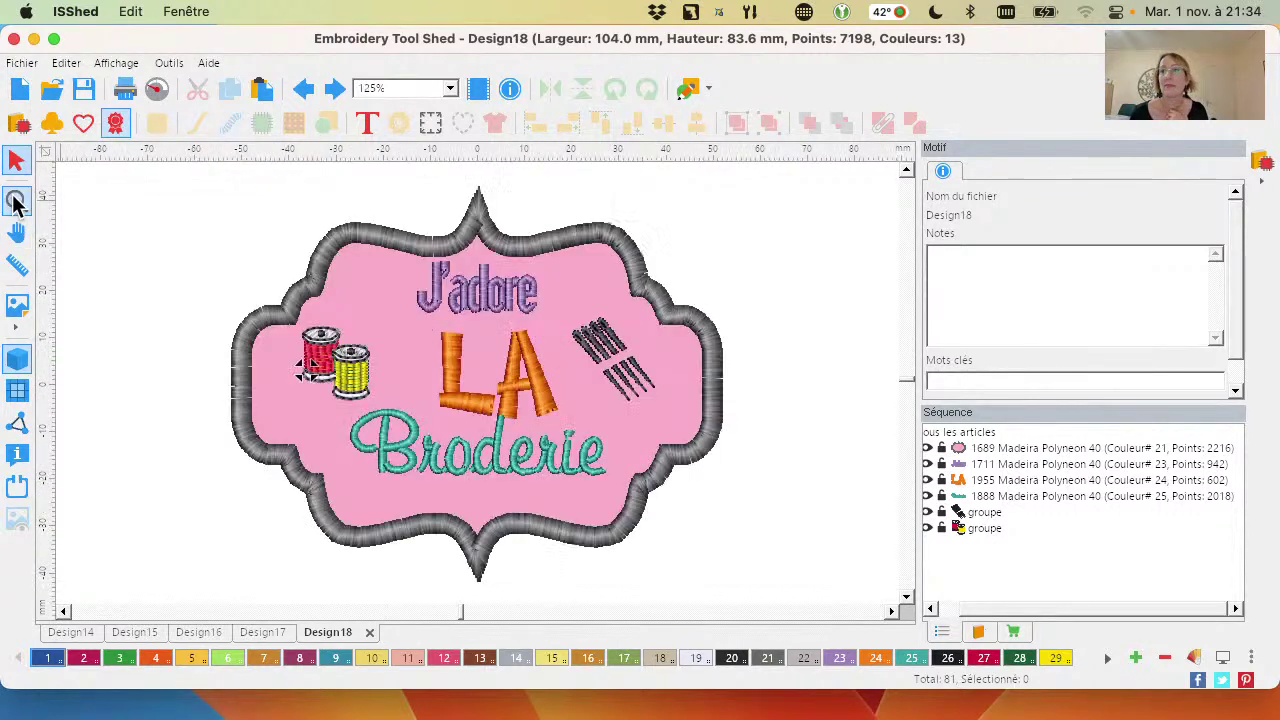
pyautogui.click(115, 122)
pyautogui.moveTo(491, 63); pyautogui.dragTo(314, 143)
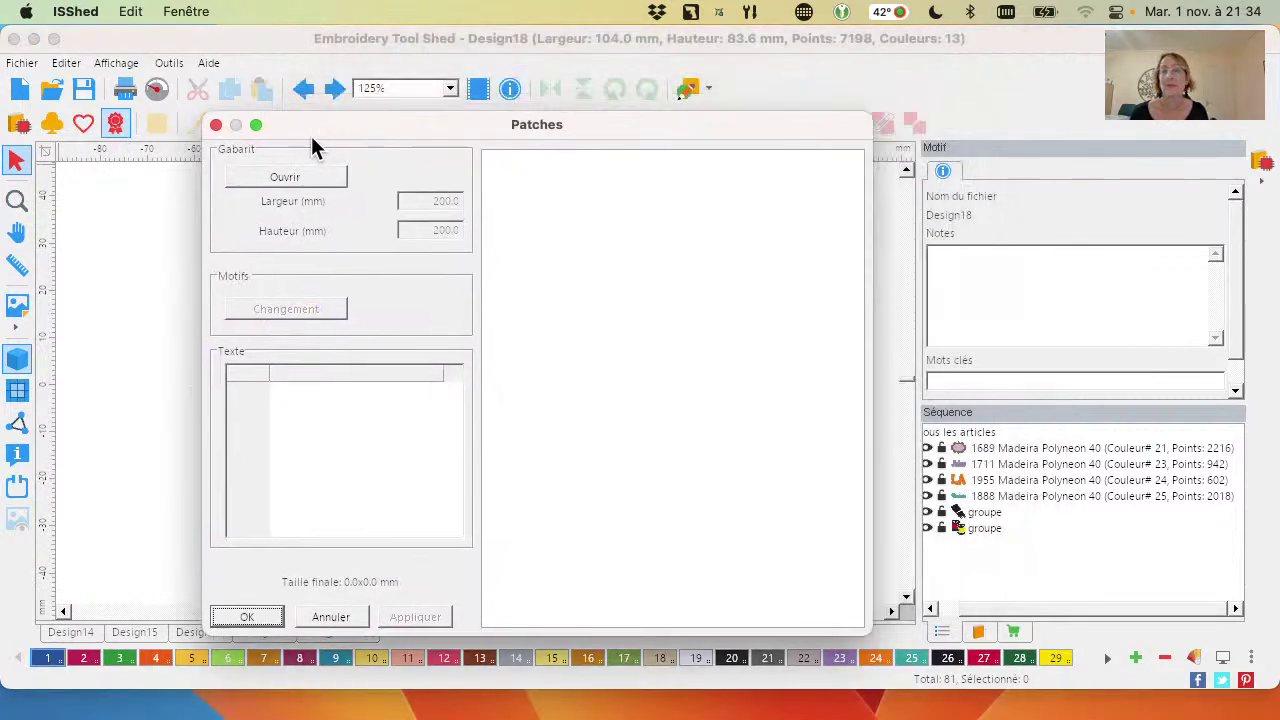
pyautogui.click(284, 177)
pyautogui.click(374, 96)
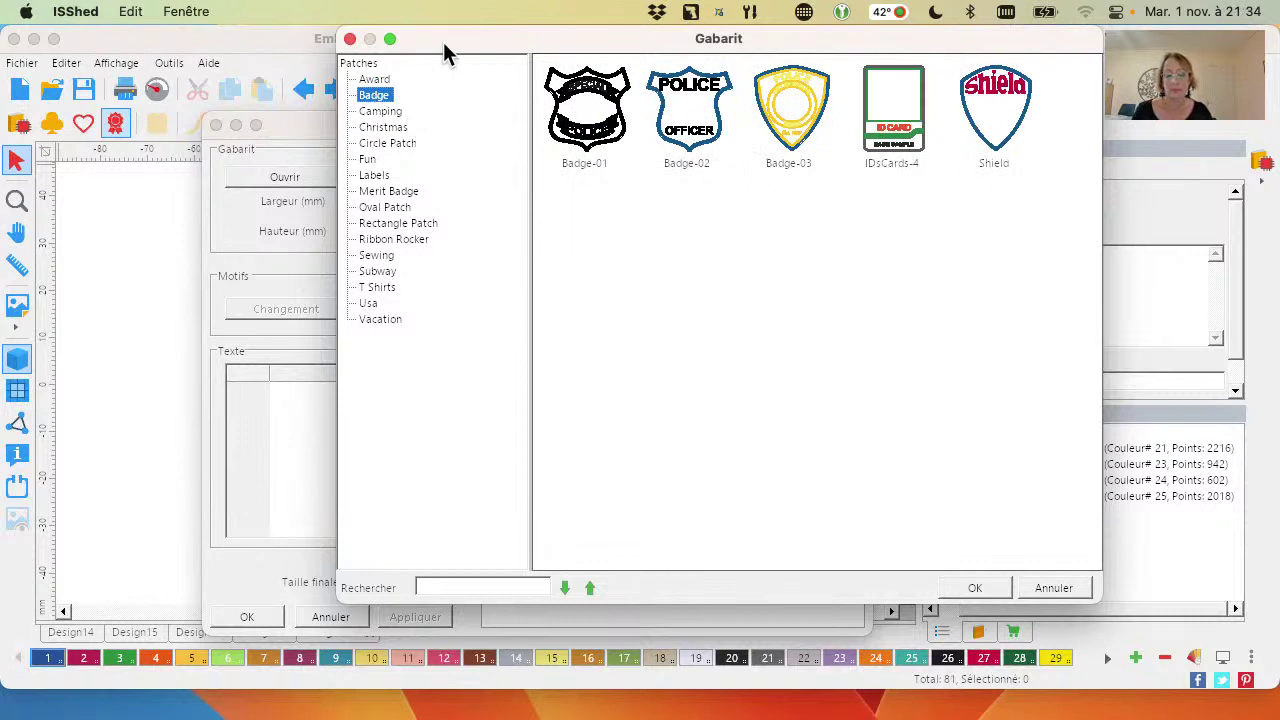
pyautogui.moveTo(443, 42); pyautogui.dragTo(367, 48)
pyautogui.click(308, 118)
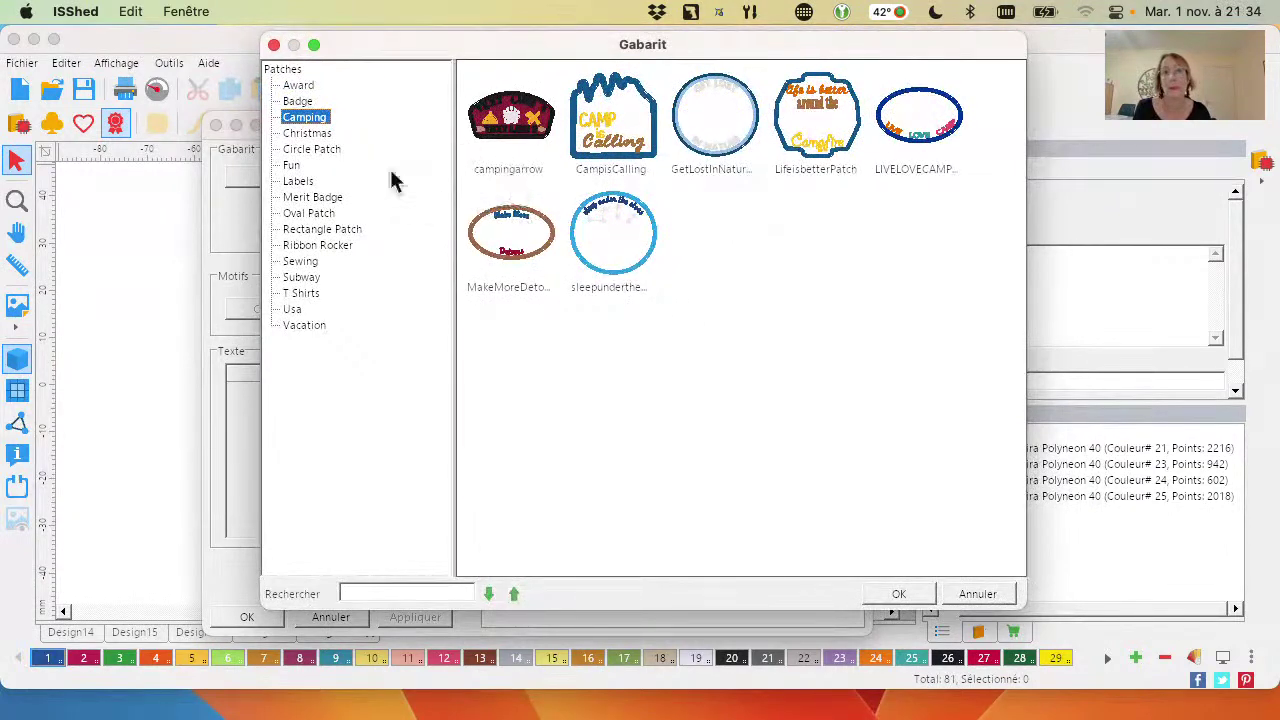
pyautogui.click(300, 183)
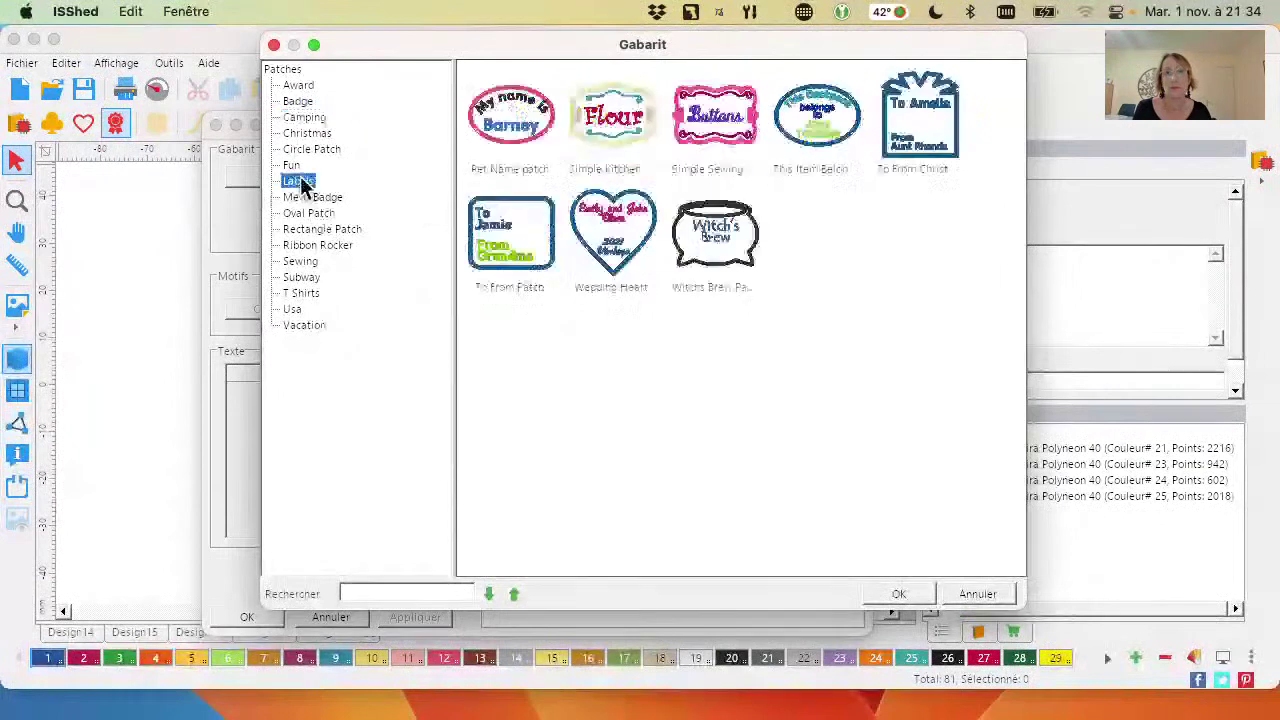
pyautogui.click(296, 167)
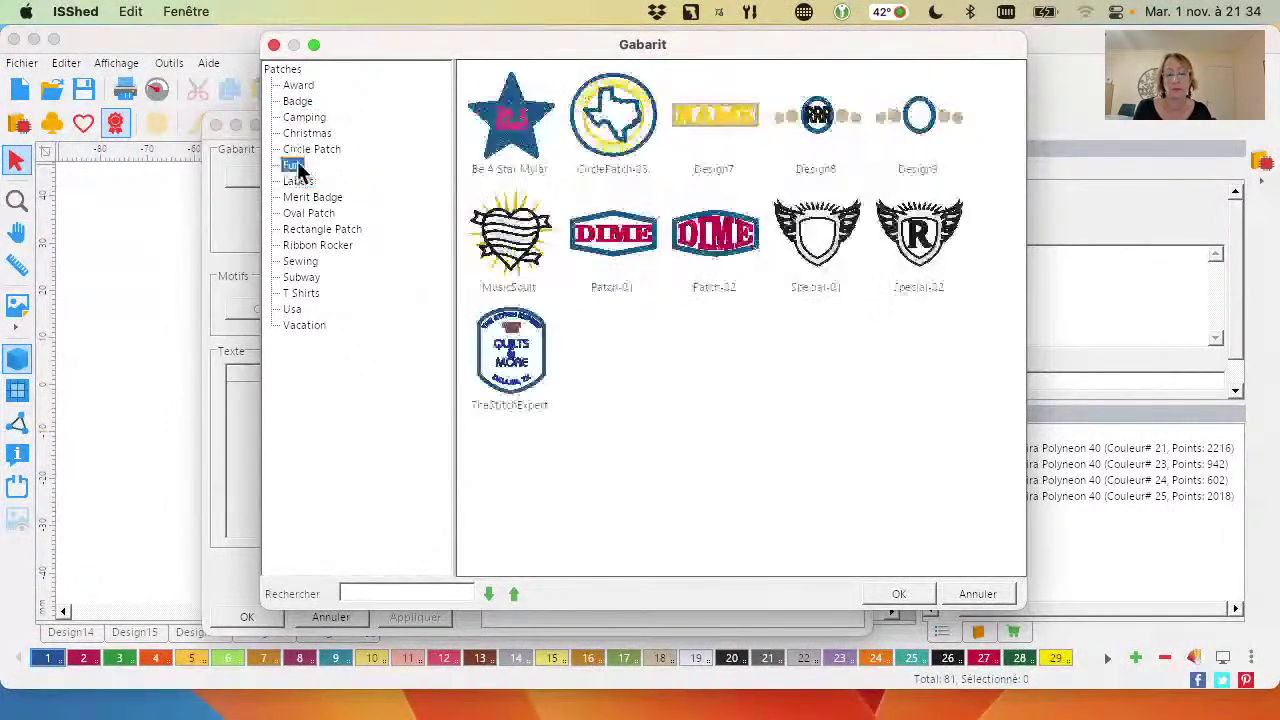
pyautogui.click(316, 150)
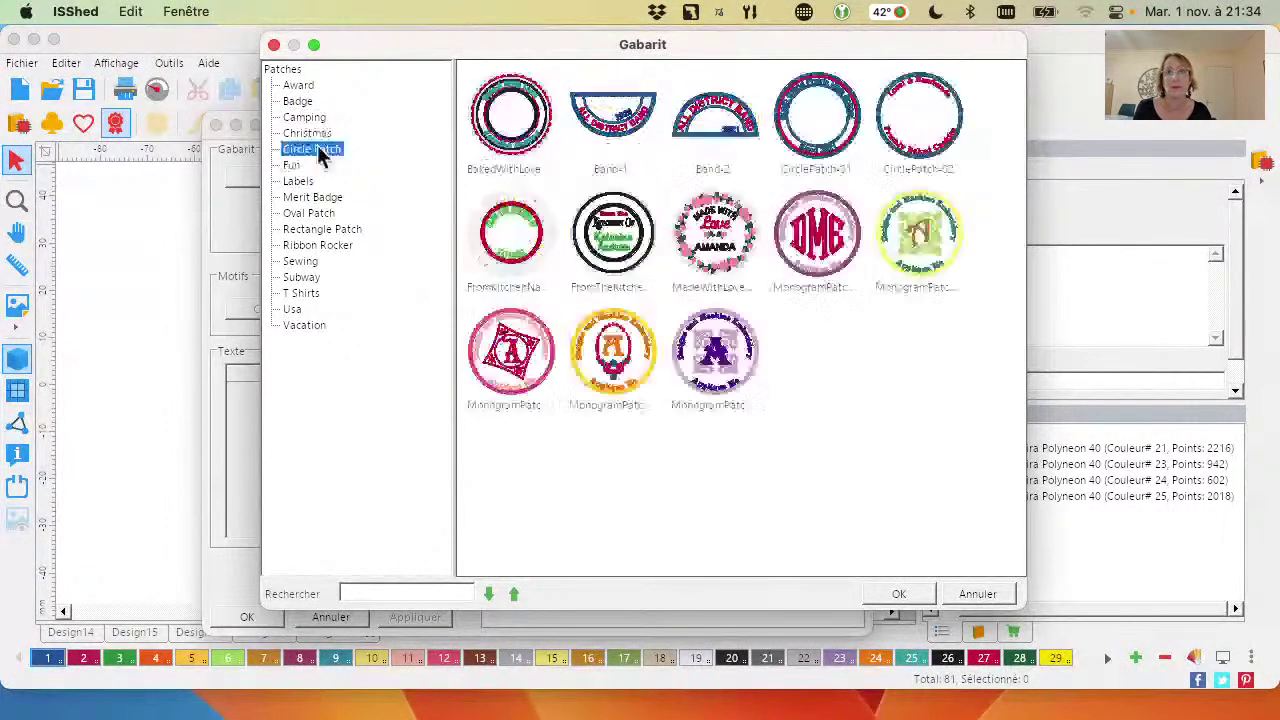
pyautogui.click(334, 200)
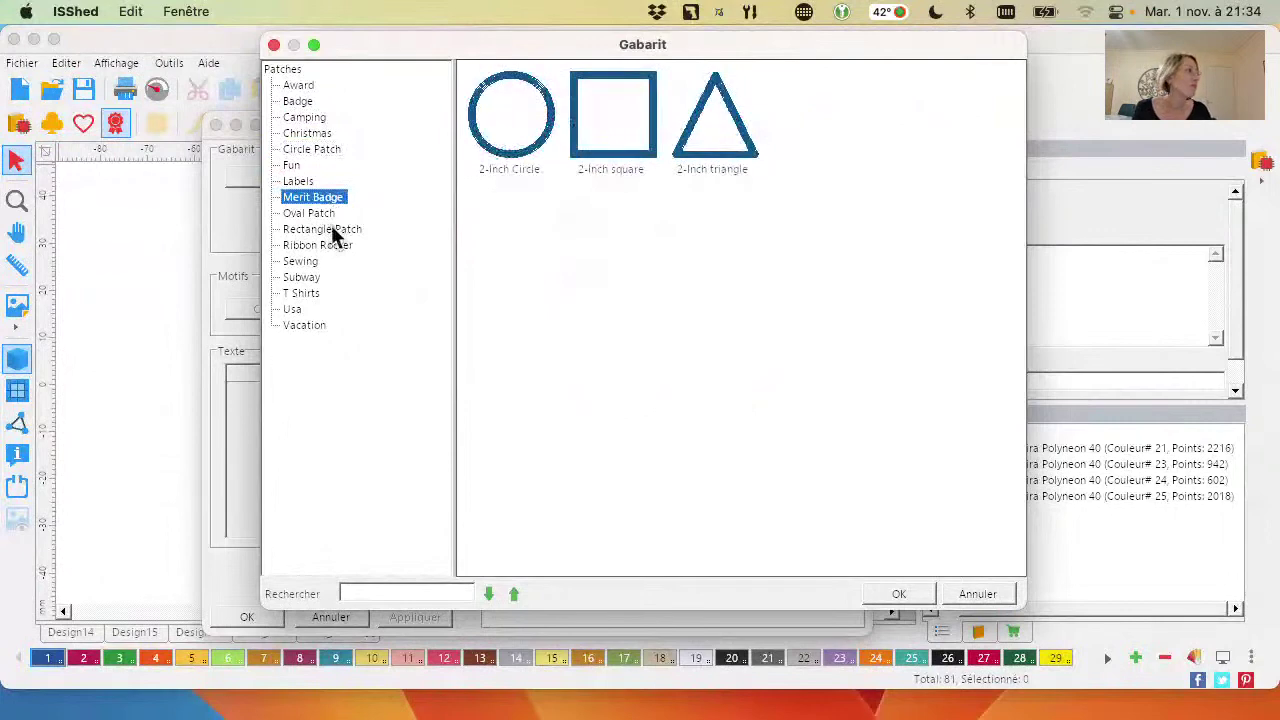
pyautogui.click(334, 231)
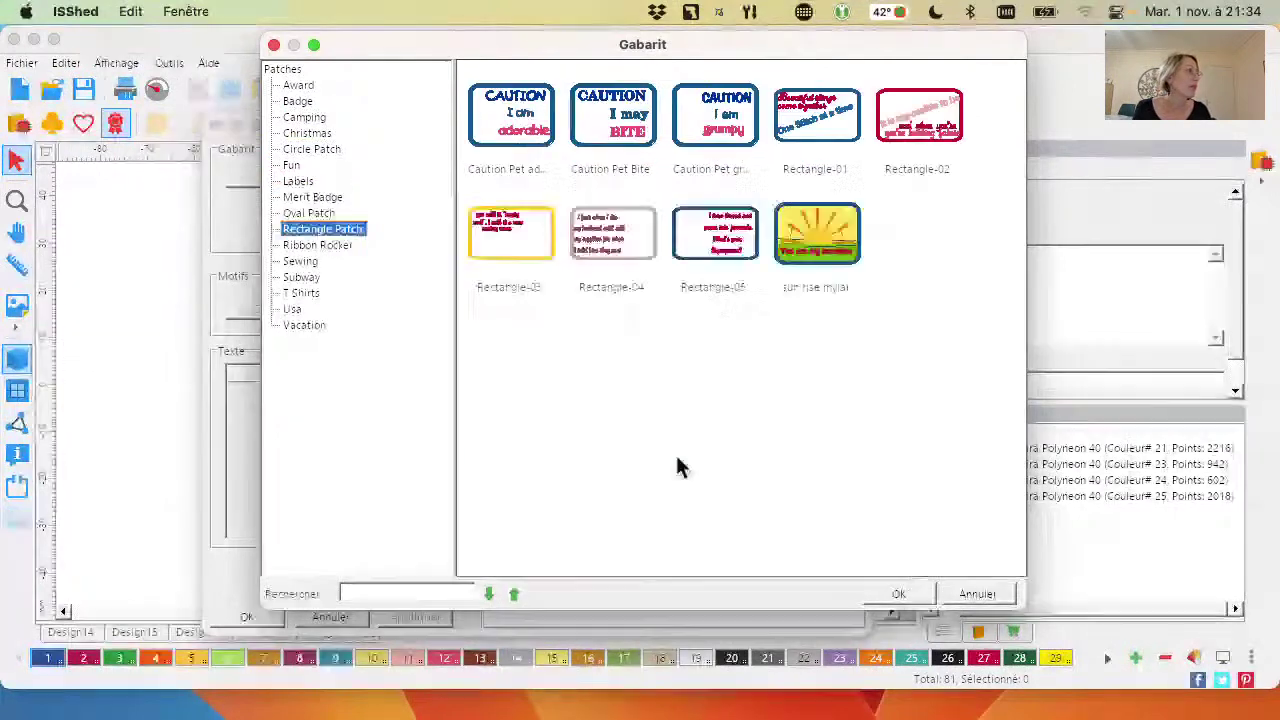
pyautogui.click(335, 246)
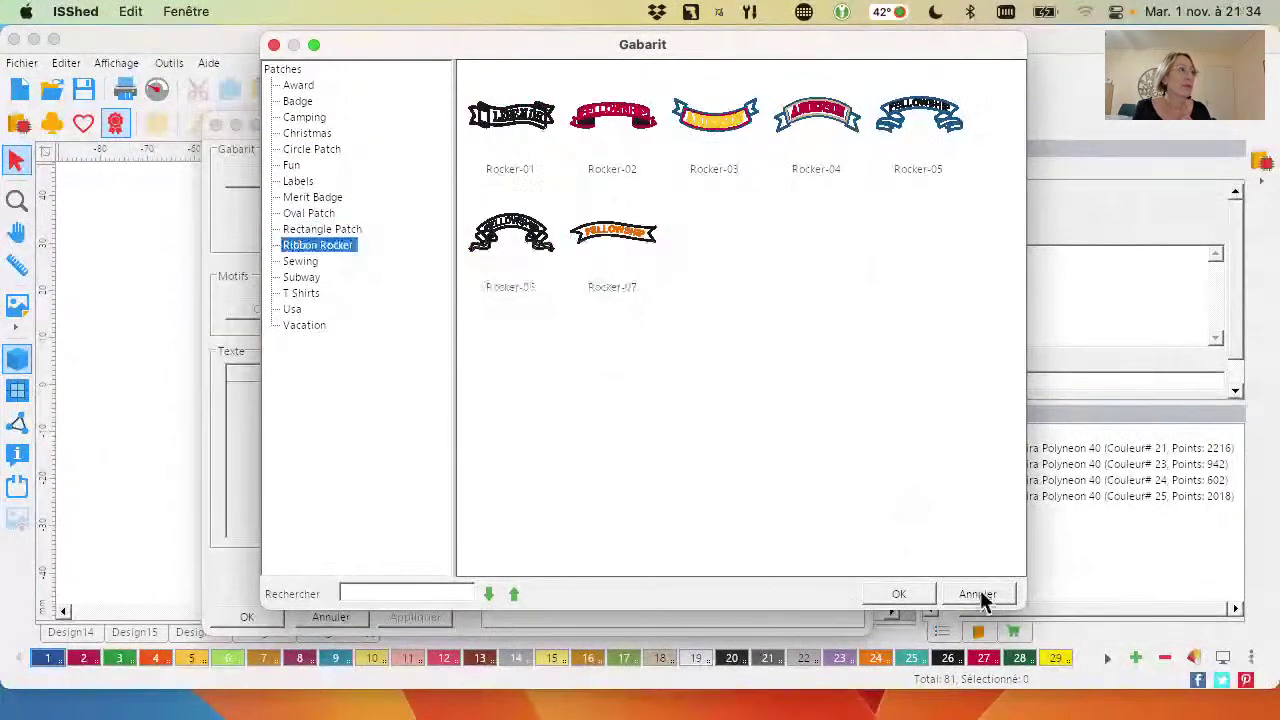
# Load the Baby lg2 template from the Subway patch category
pyautogui.click(308, 278)
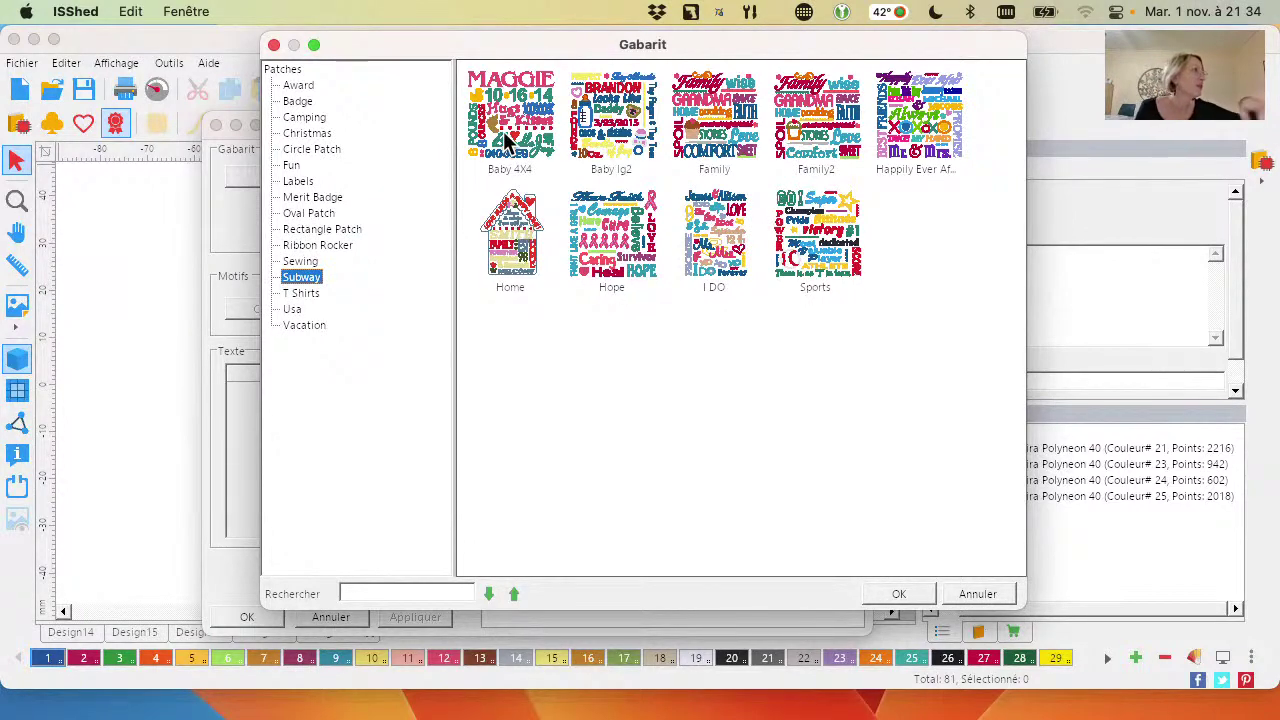
pyautogui.click(540, 118)
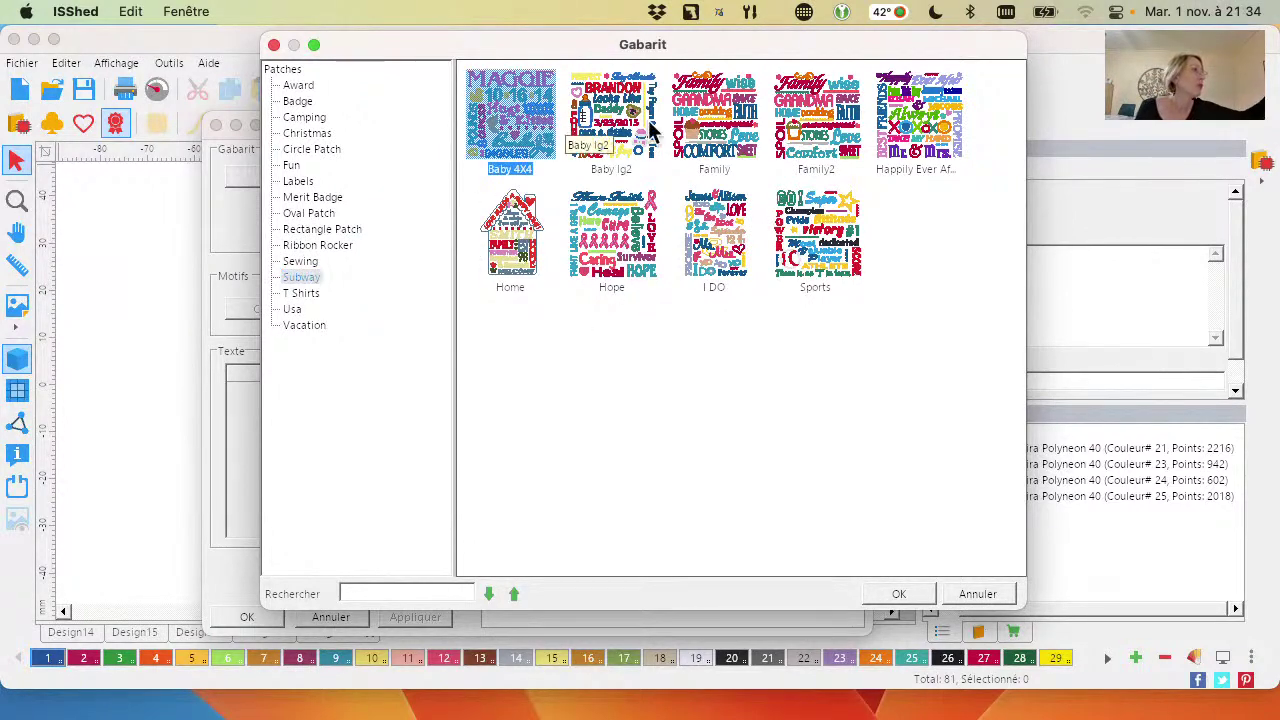
pyautogui.click(643, 125)
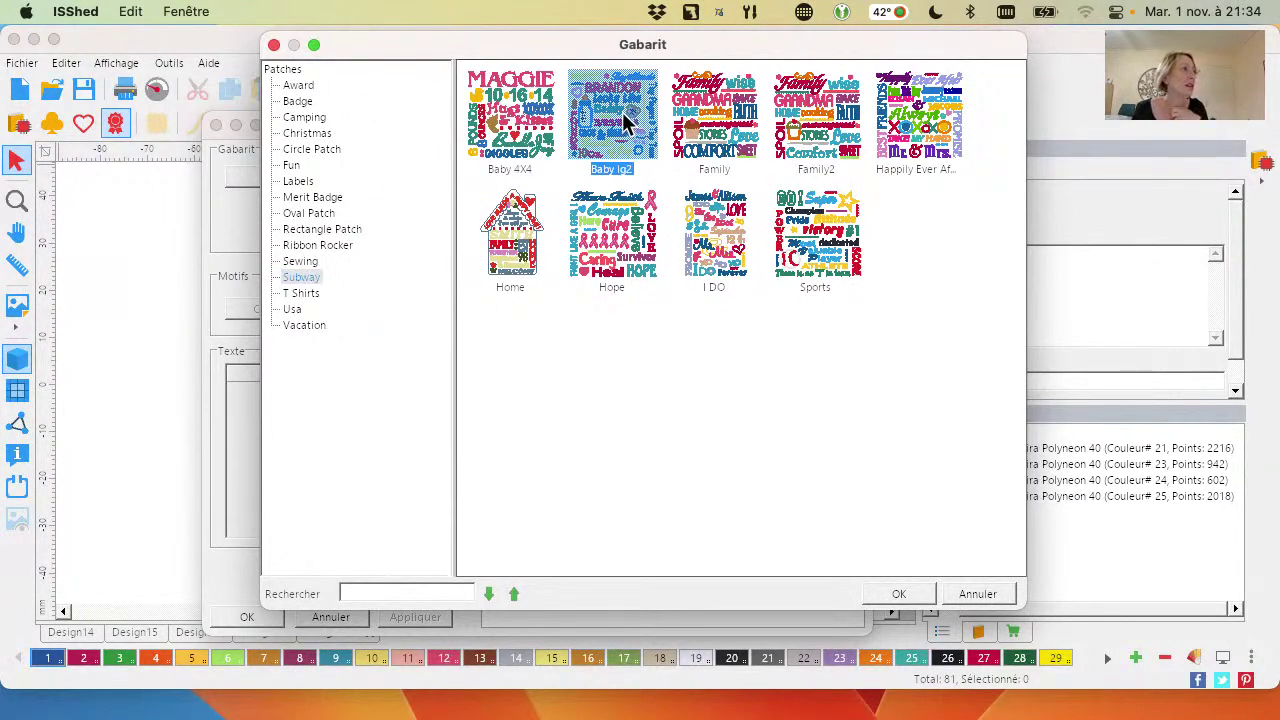
pyautogui.doubleClick(623, 120)
# Replace the template's second text line with the baby's first name and the first line with "Papa"
pyautogui.doubleClick(319, 392)
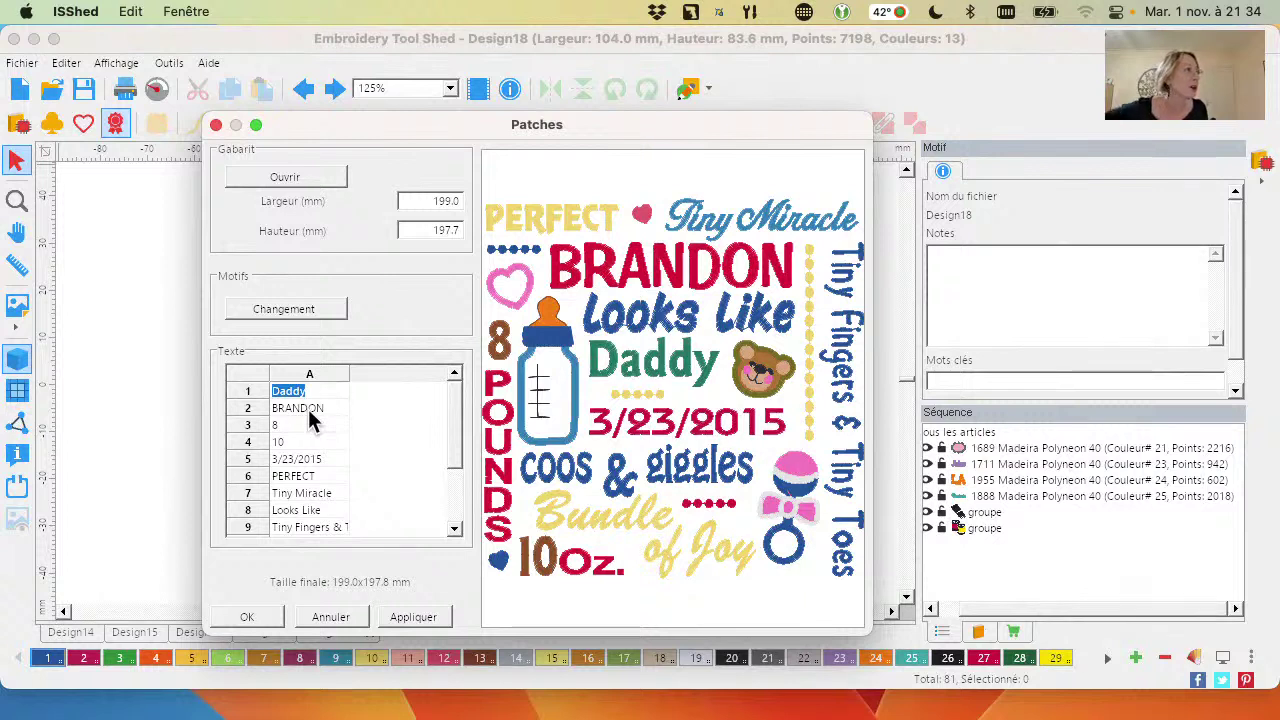
pyautogui.doubleClick(310, 412)
pyautogui.write('MELANIE')
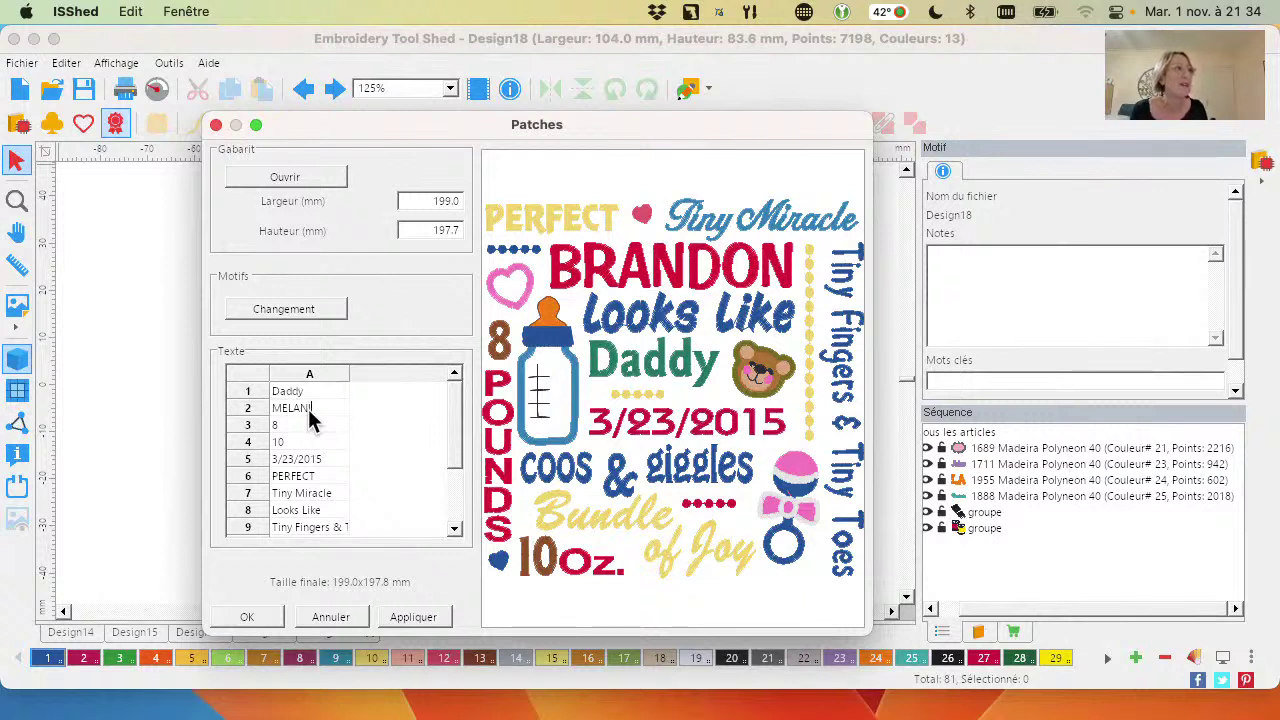
pyautogui.click(299, 396)
pyautogui.doubleClick(300, 396)
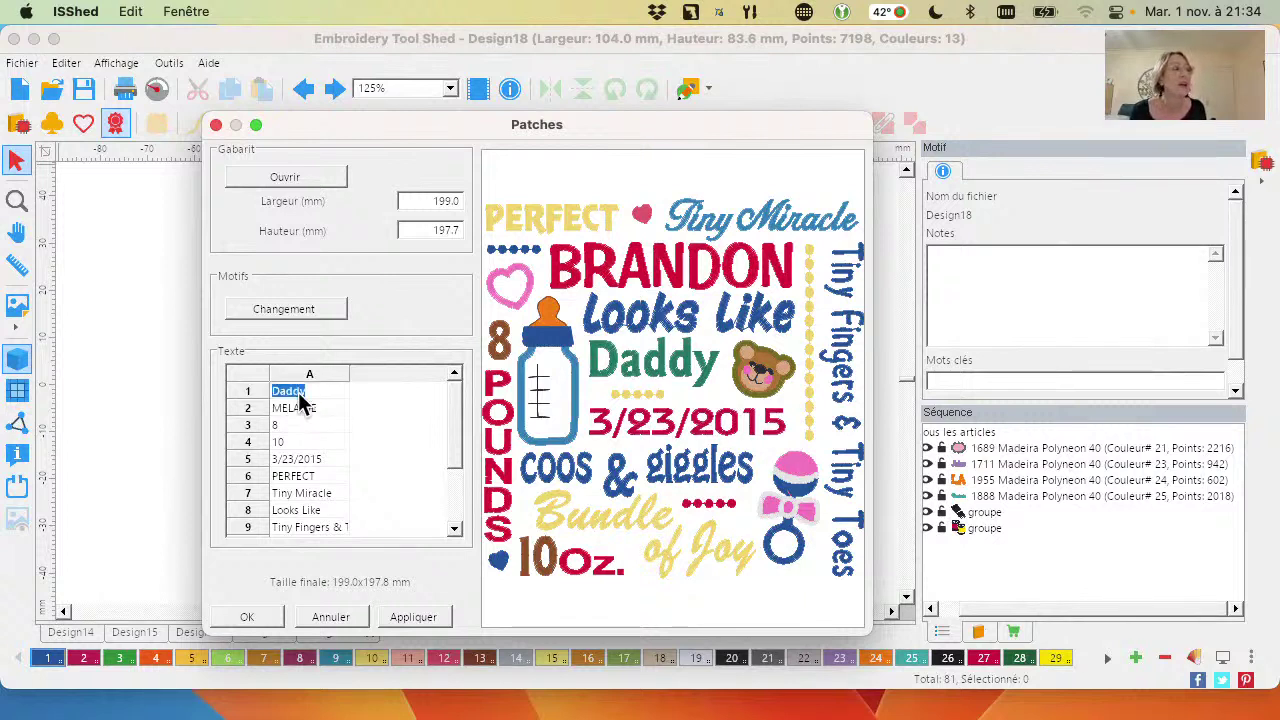
pyautogui.write('Papa')
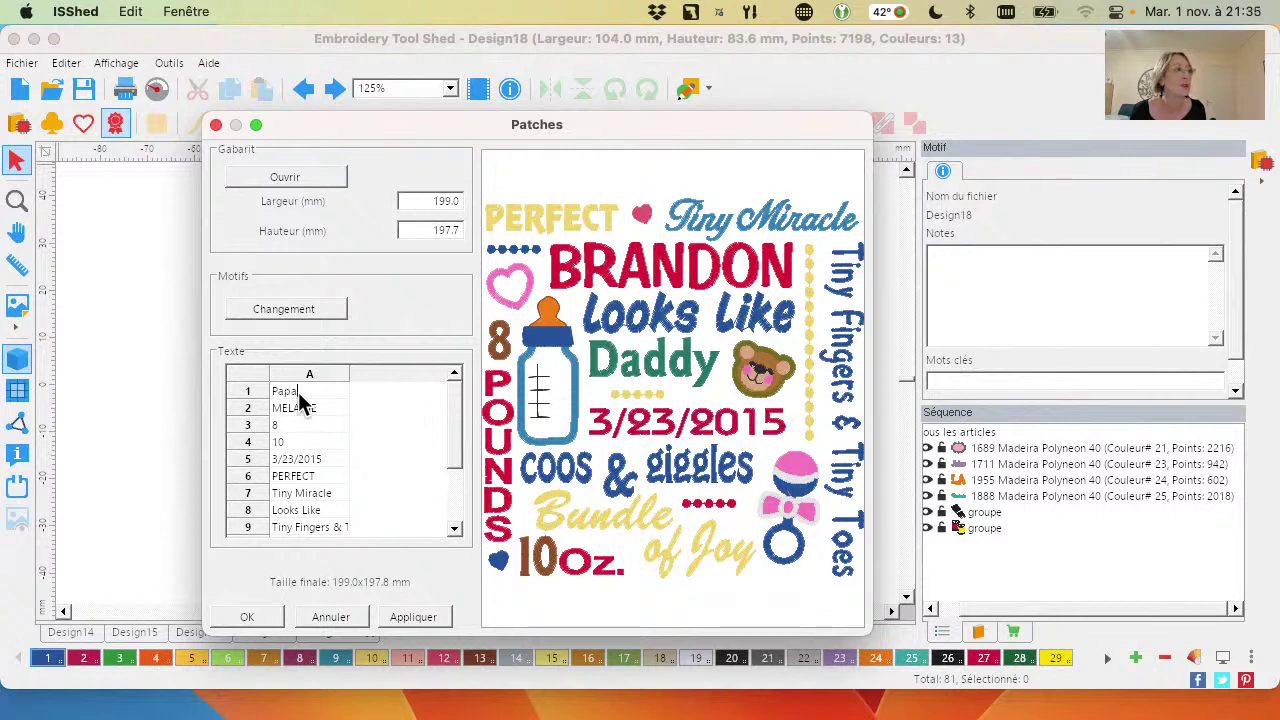
# Set text line 6 to "PARFAIT" and line 7 to "Petit miracle", and apply the new texts to the preview
pyautogui.click(318, 478)
pyautogui.doubleClick(320, 480)
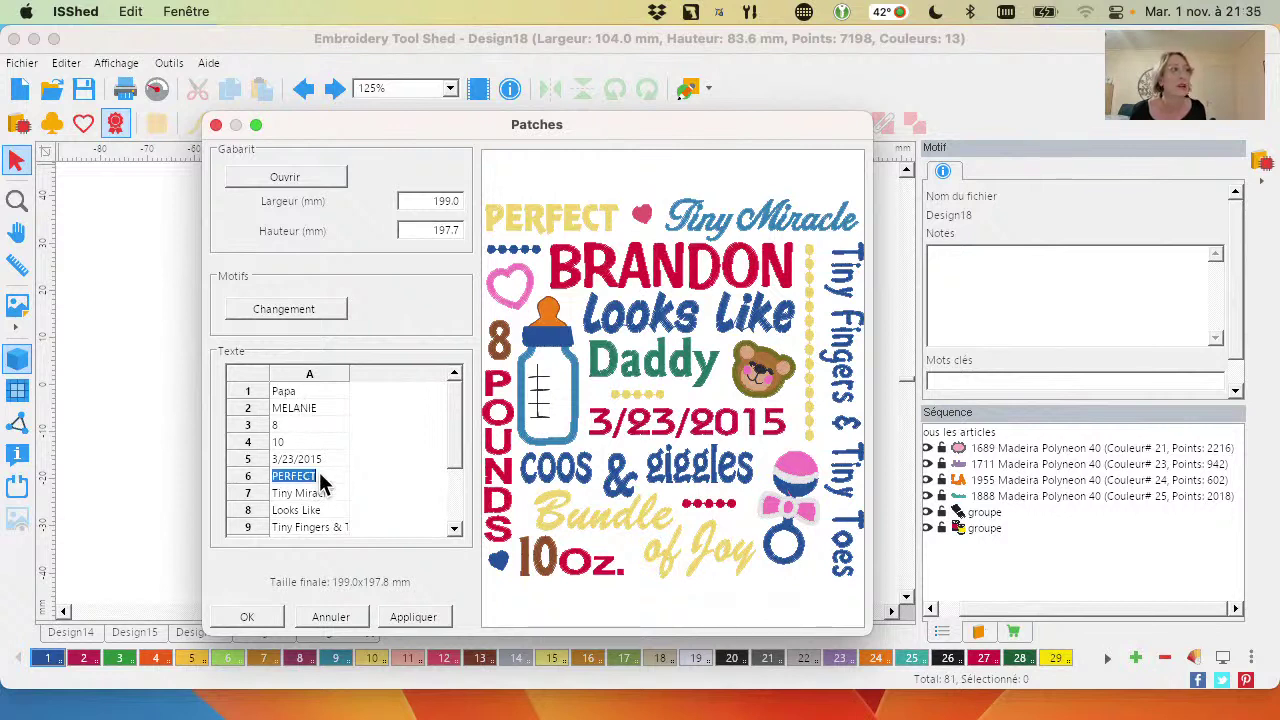
pyautogui.write('PARFAIT')
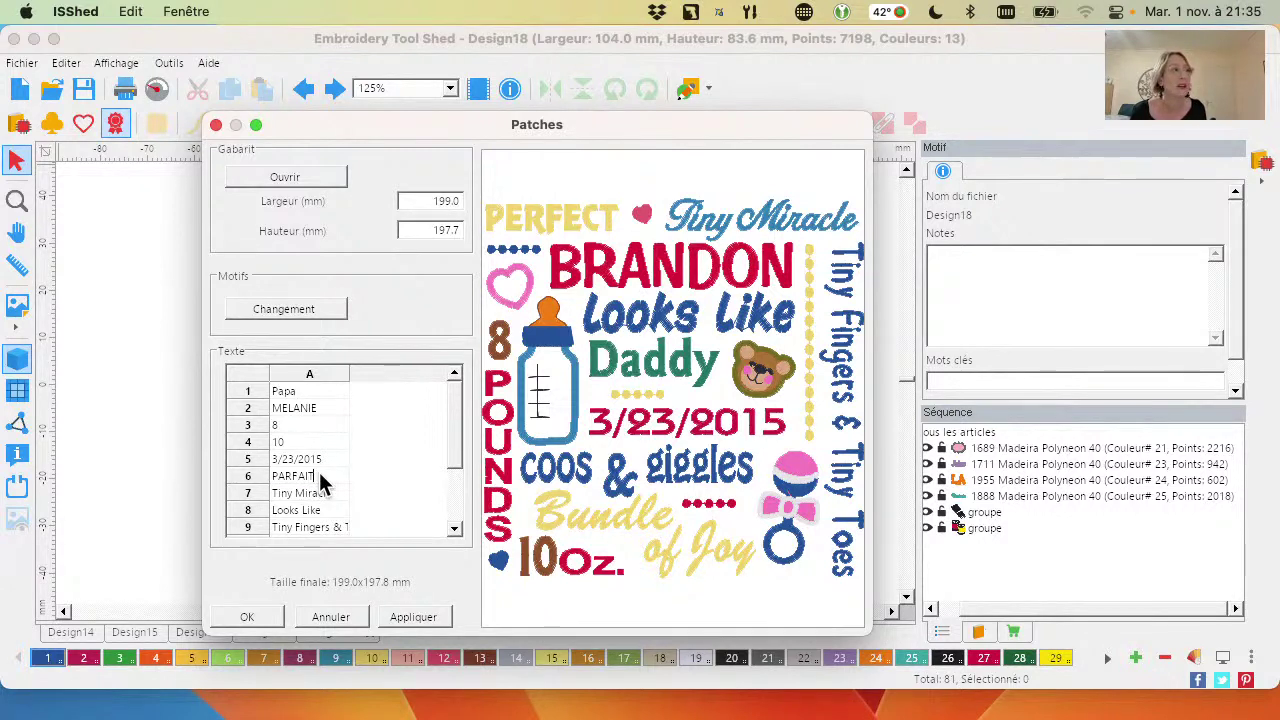
pyautogui.click(320, 488)
pyautogui.doubleClick(321, 492)
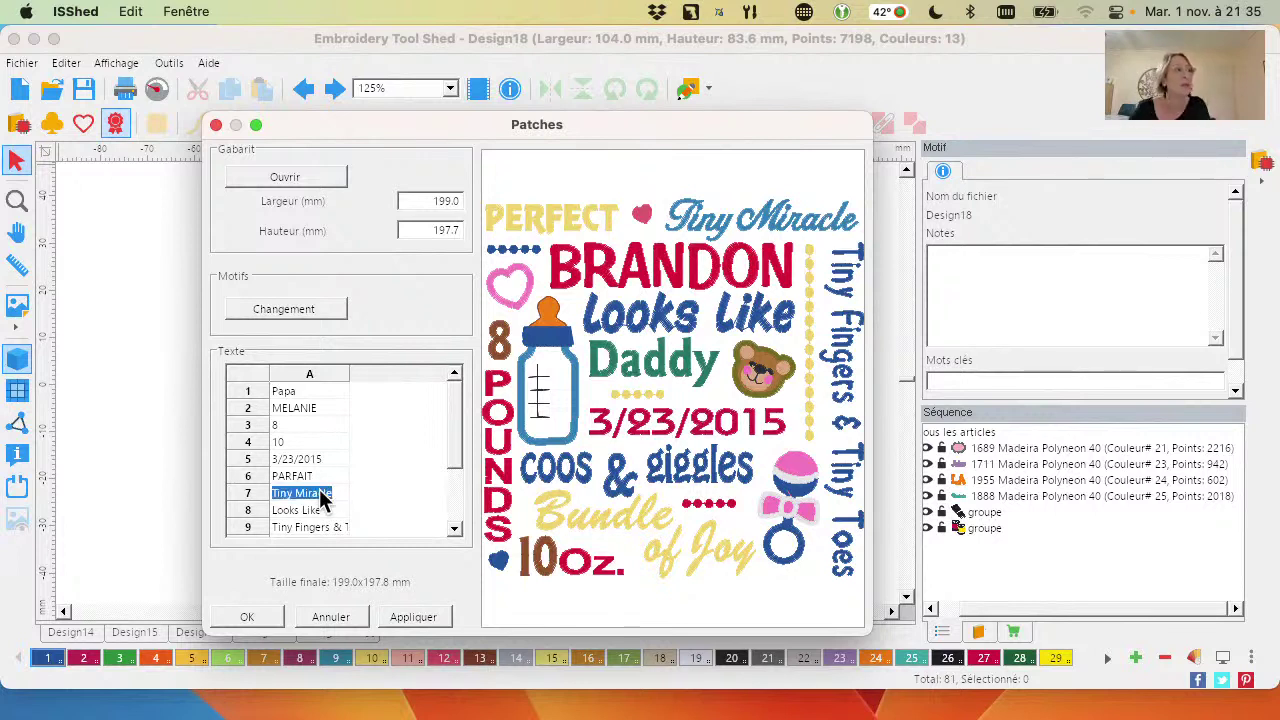
pyautogui.write('Fetit miracle')
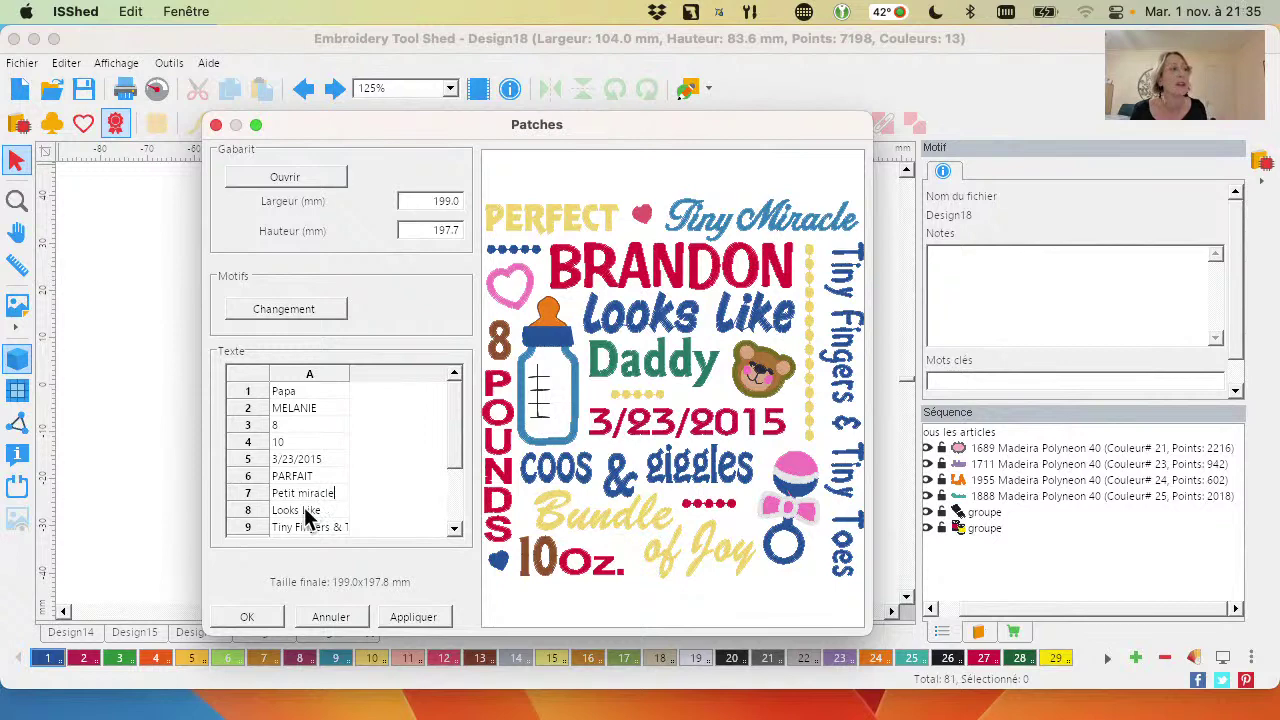
pyautogui.click(413, 615)
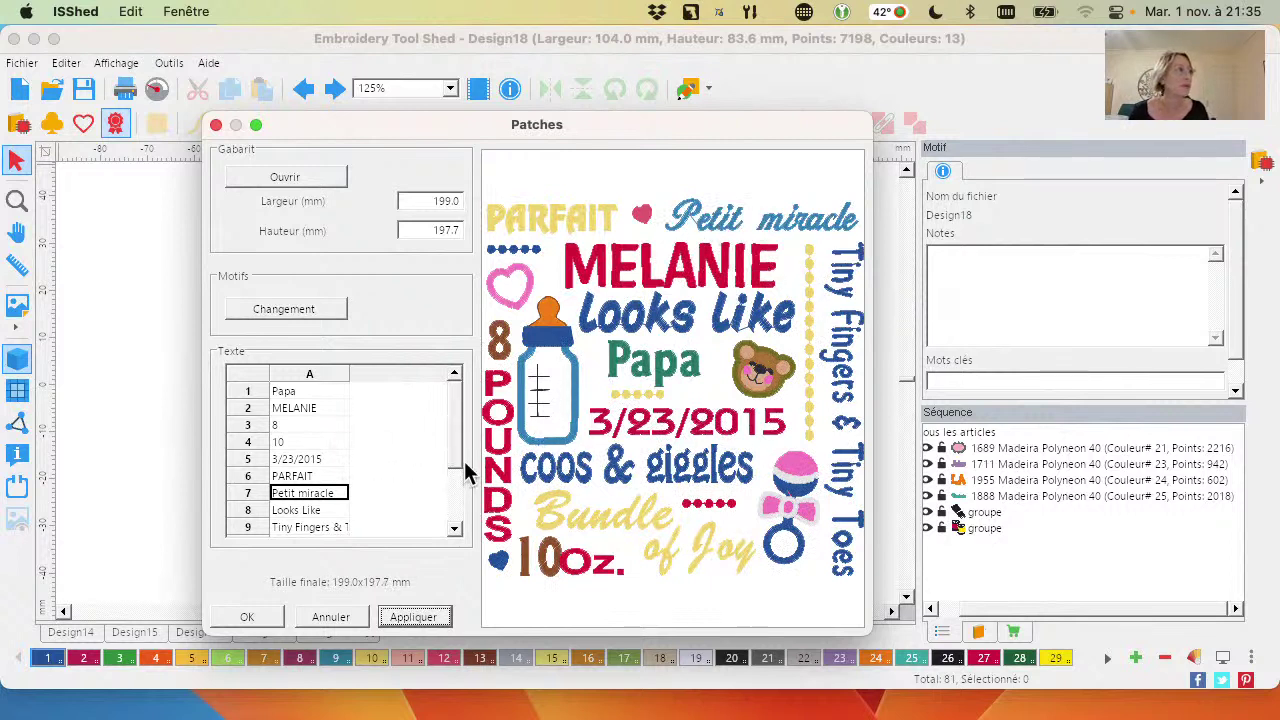
# Review the template's remaining text lines down to line 14 and discard the patch without inserting it
pyautogui.scroll(-2, 464, 461)
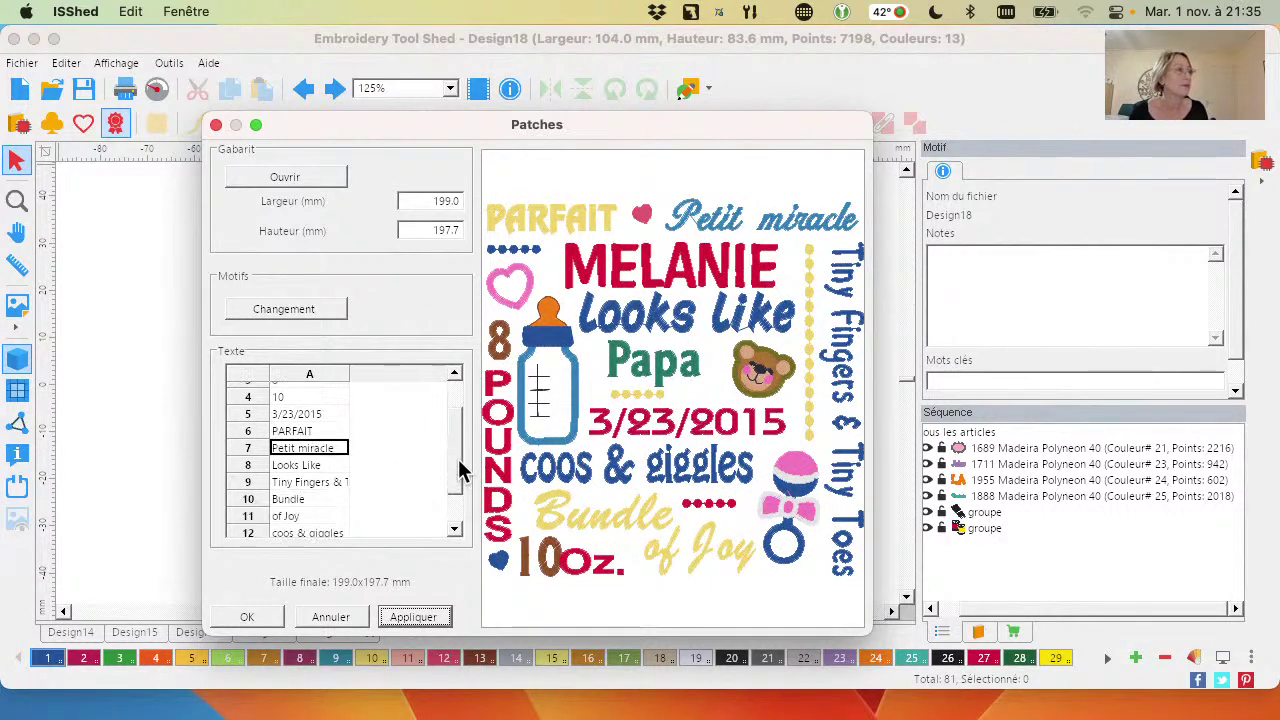
pyautogui.doubleClick(358, 466)
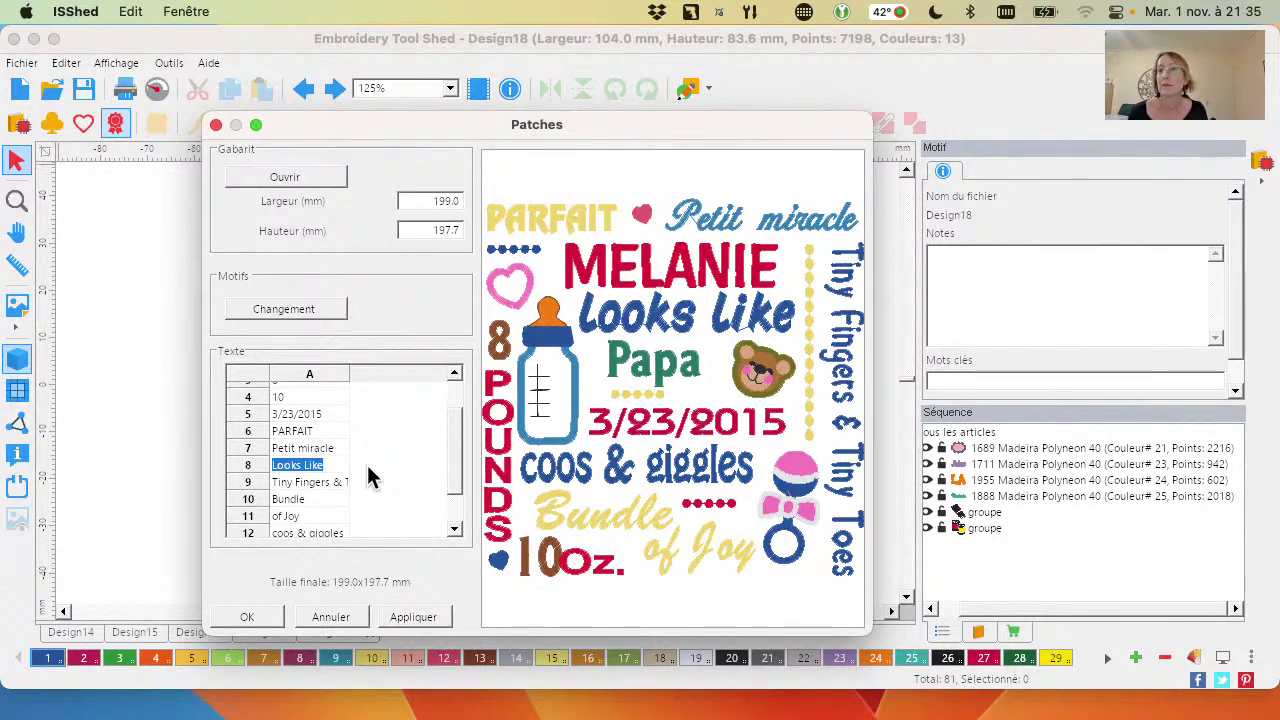
pyautogui.scroll(-2, 462, 498)
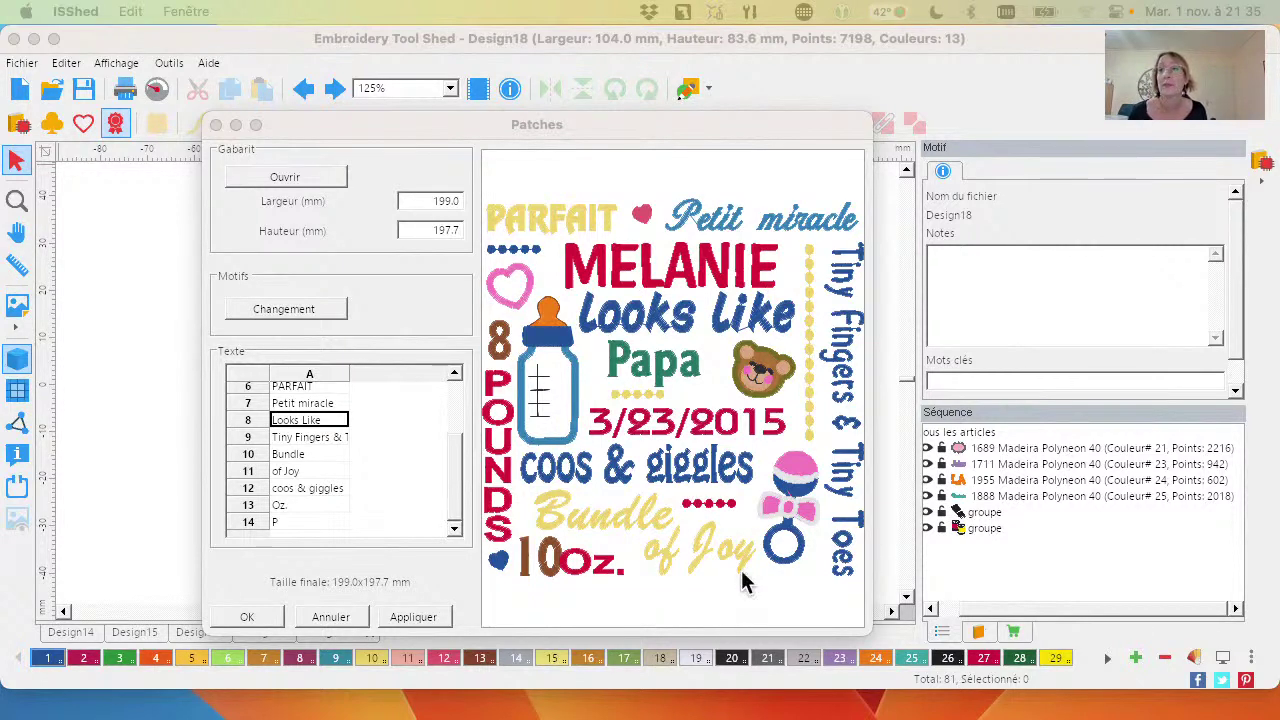
pyautogui.click(436, 582)
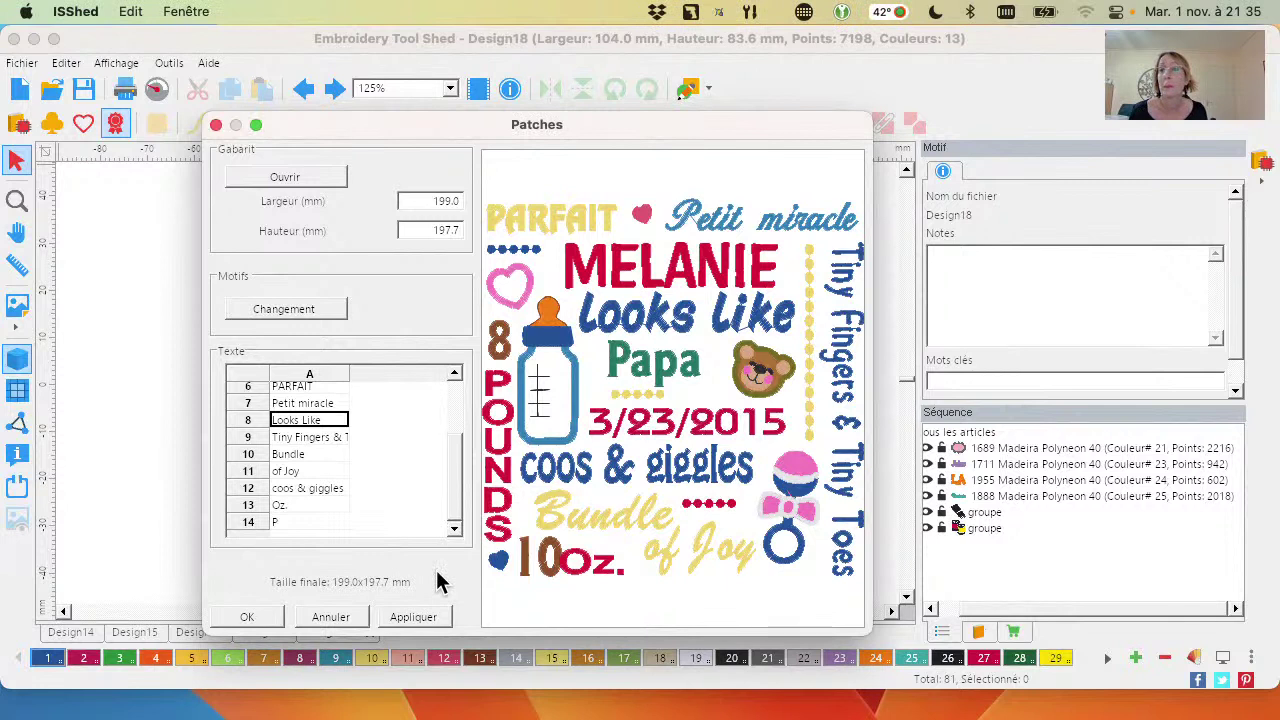
pyautogui.click(346, 615)
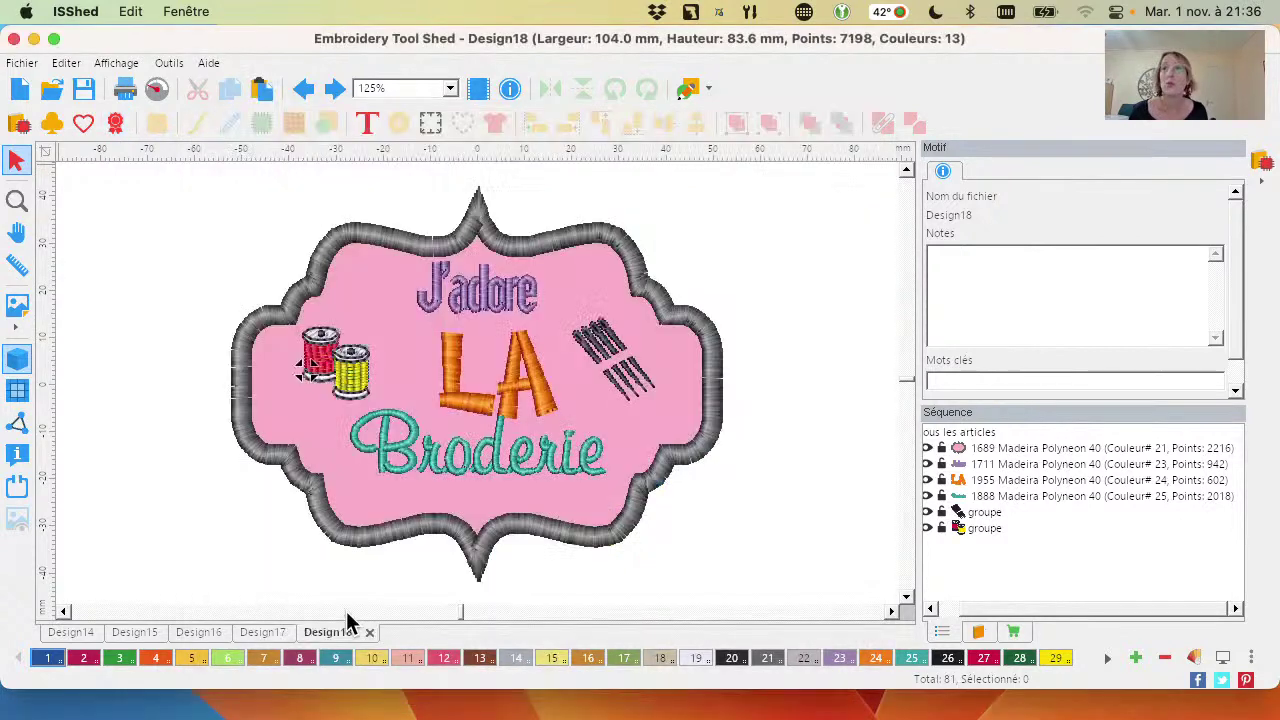